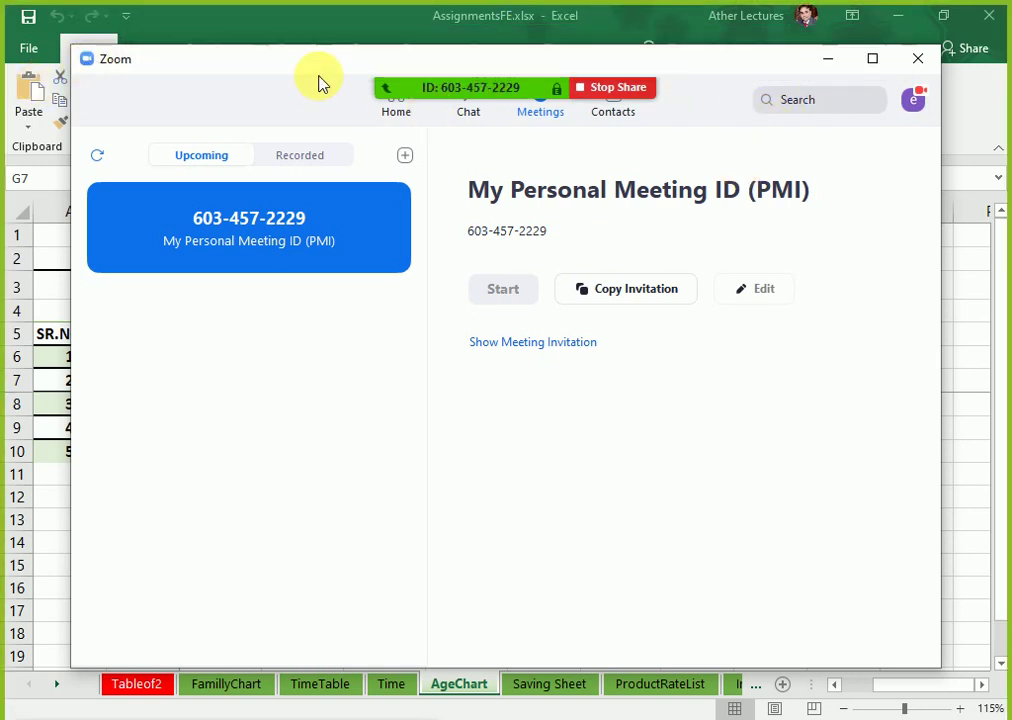
Step: Move and minimize the Zoom window to bring the AgeChart spreadsheet into view
{"action": "left_click_drag", "start_coordinate": [282, 57], "coordinate": [270, 96]}
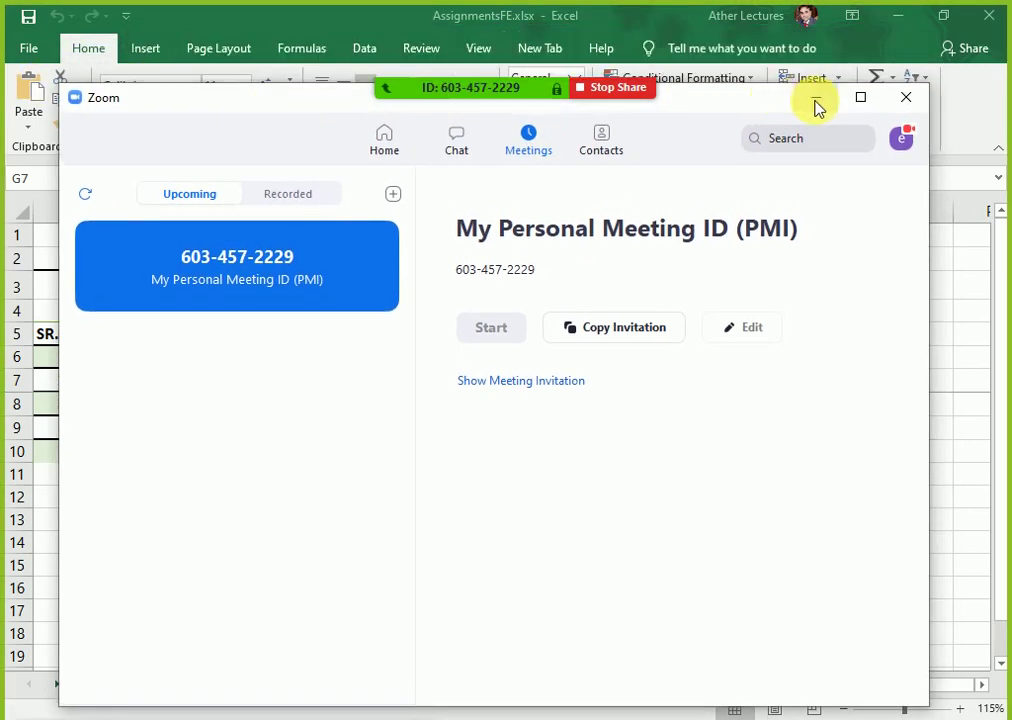
{"action": "left_click", "coordinate": [816, 99]}
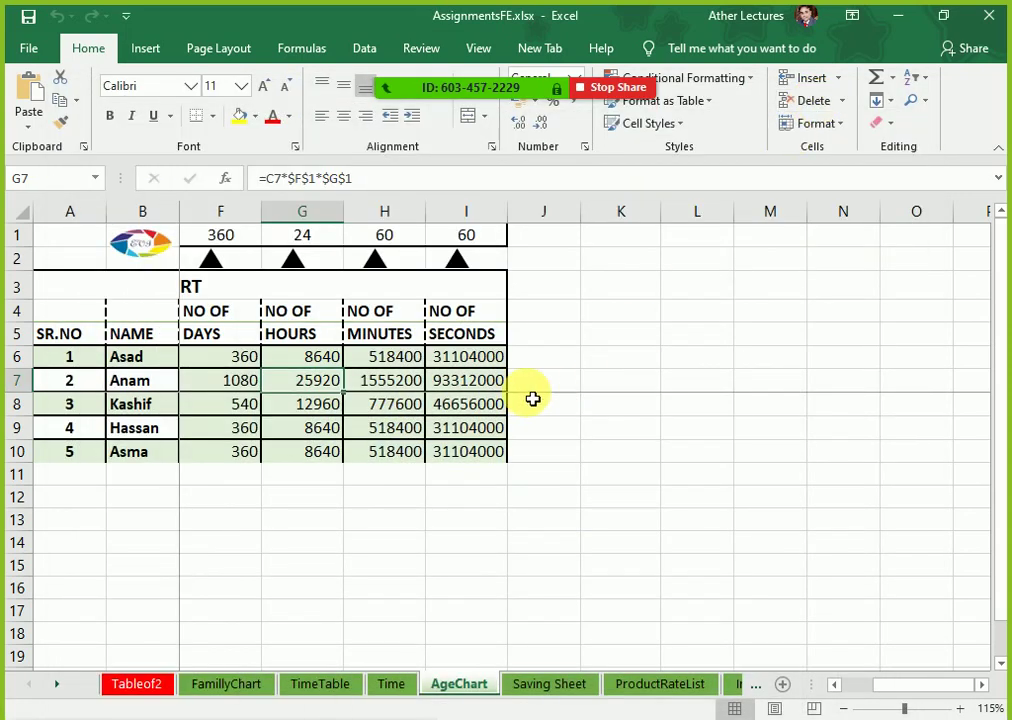
{"action": "left_click", "coordinate": [461, 472]}
{"action": "left_click_drag", "start_coordinate": [614, 494], "coordinate": [7, 488]}
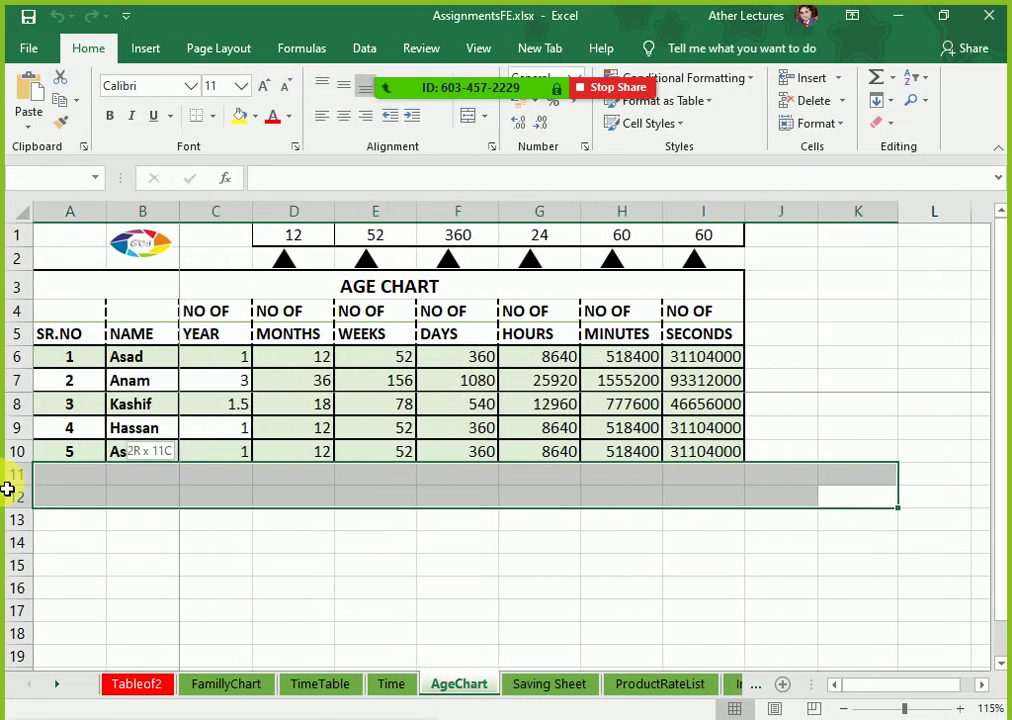
Step: Select D6:I10 from D6 with Ctrl+Shift+End and delete its calculated values
{"action": "left_click", "coordinate": [298, 357]}
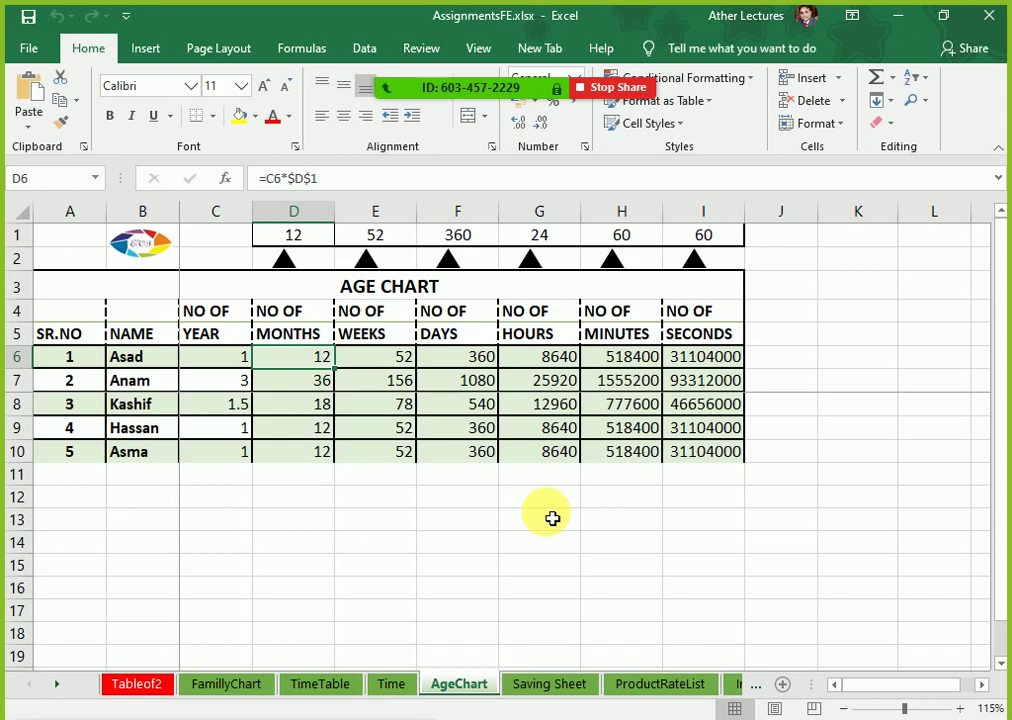
{"action": "key", "text": "Up"}
{"action": "key", "text": "Down"}
{"action": "key", "text": "ctrl+shift+End"}
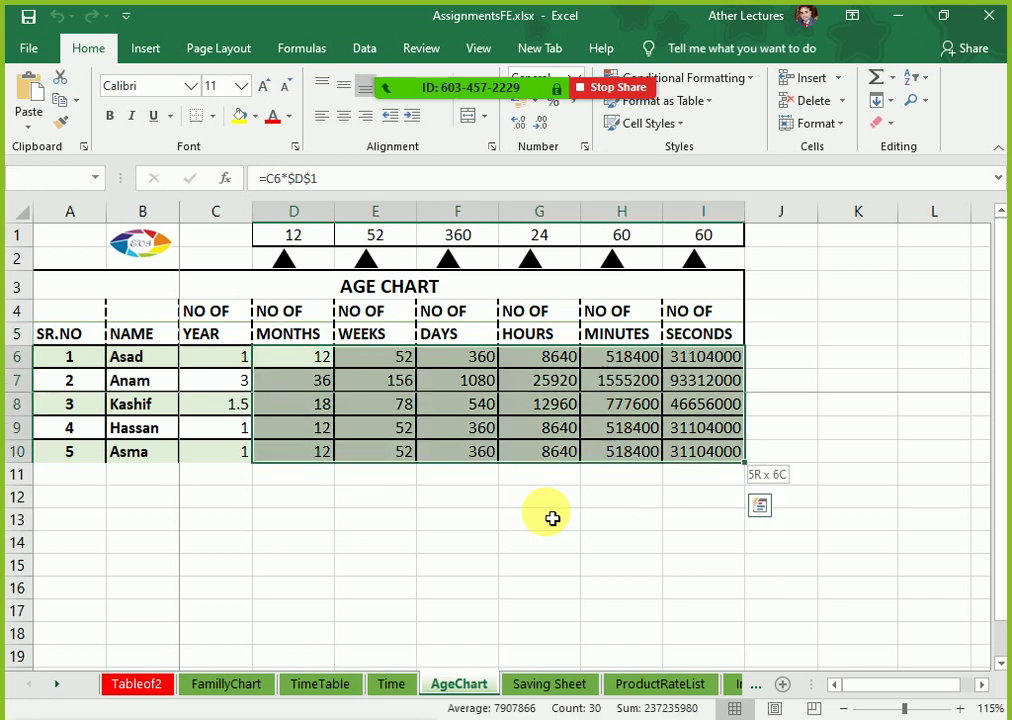
{"action": "key", "text": "Delete"}
{"action": "key", "text": "Left"}
{"action": "key", "text": "Left"}
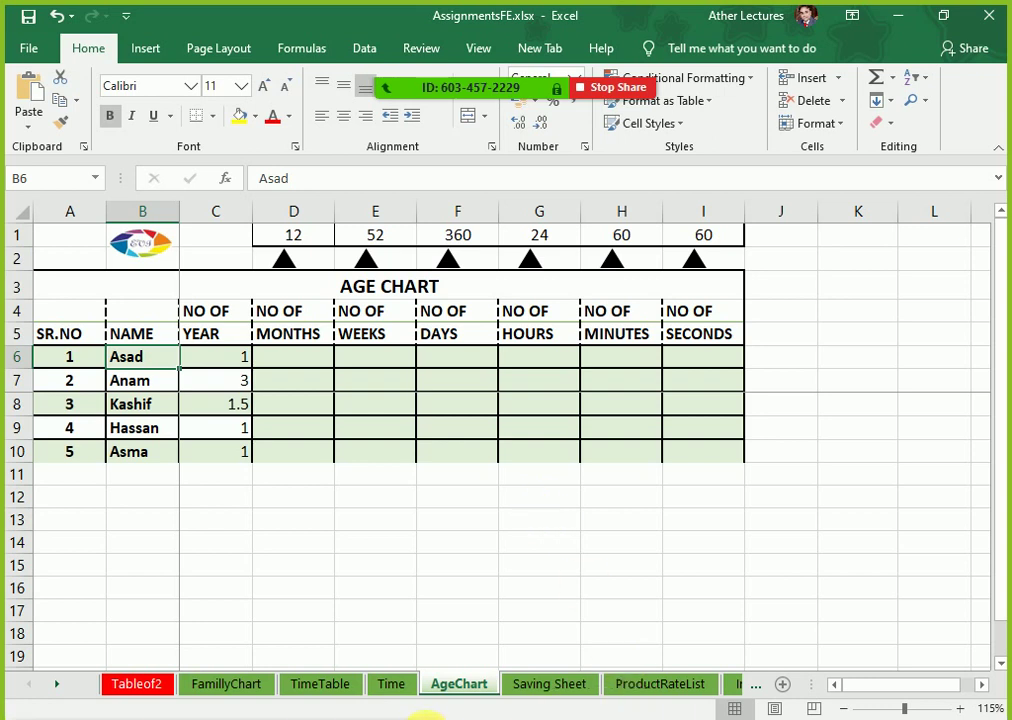
{"action": "left_click", "coordinate": [804, 719]}
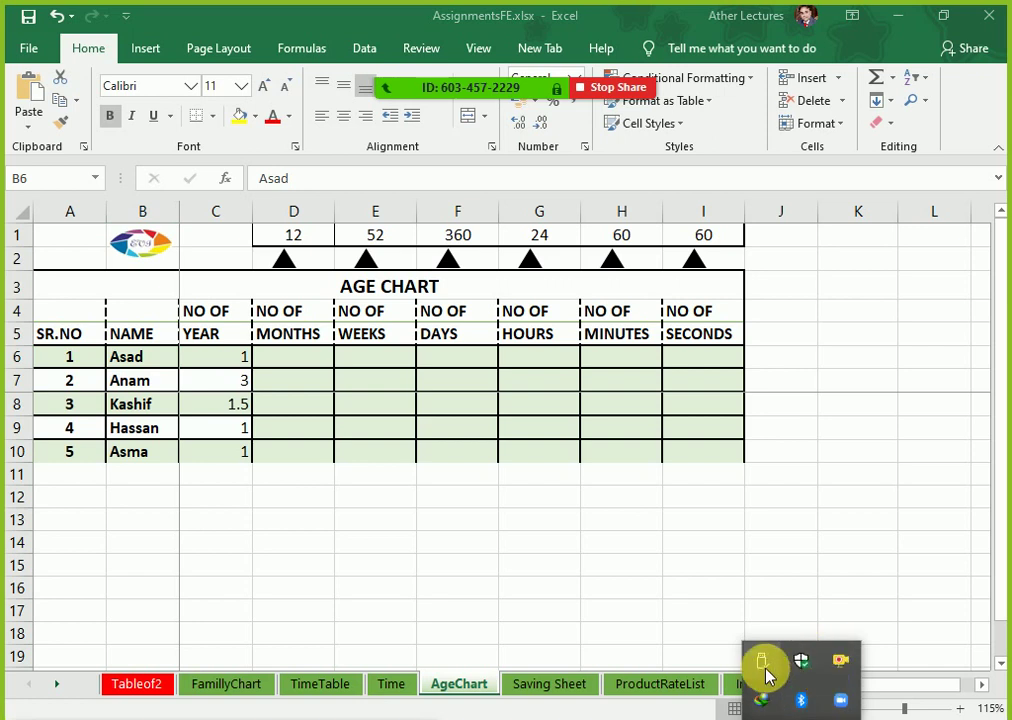
{"action": "left_click", "coordinate": [845, 719]}
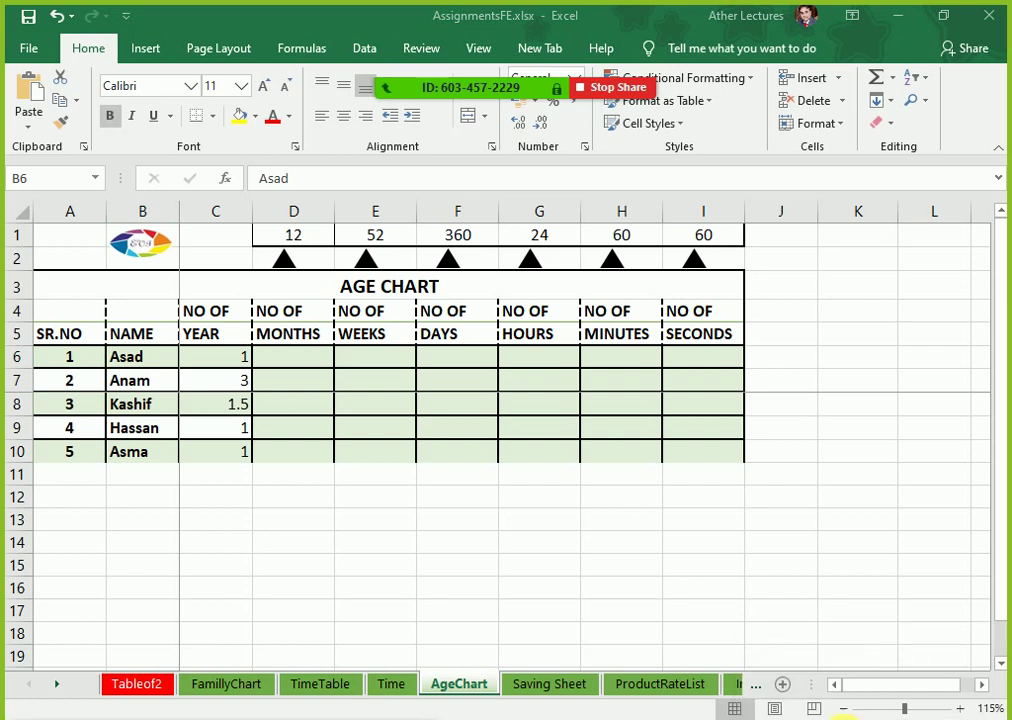
{"action": "left_click_drag", "start_coordinate": [908, 697], "coordinate": [976, 697]}
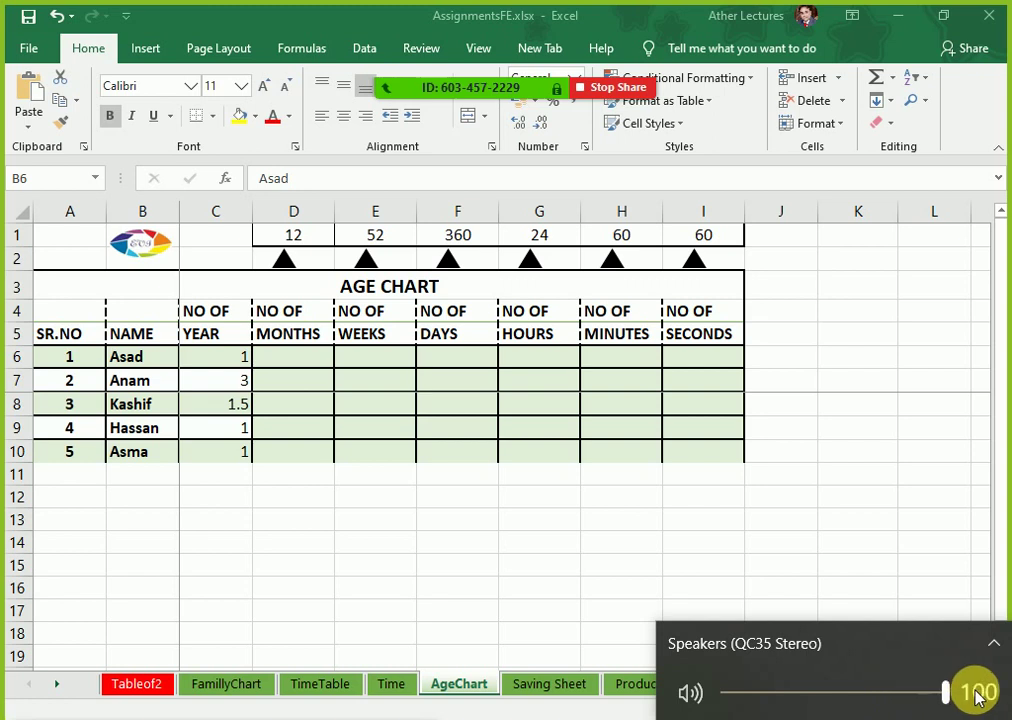
{"action": "left_click", "coordinate": [381, 409]}
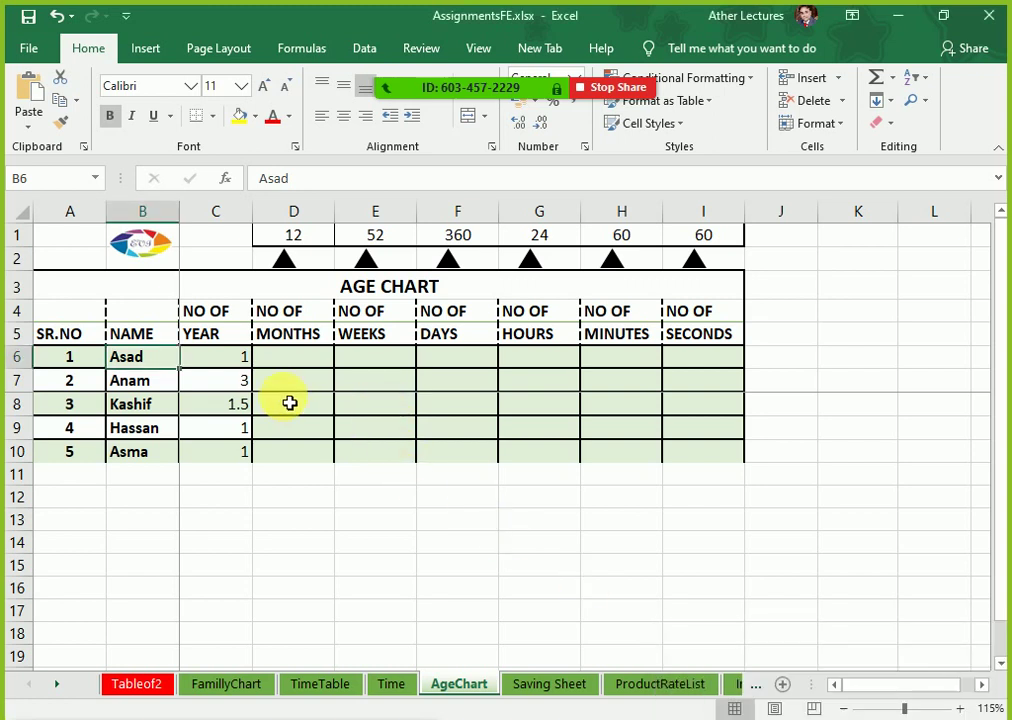
{"action": "left_click", "coordinate": [240, 361]}
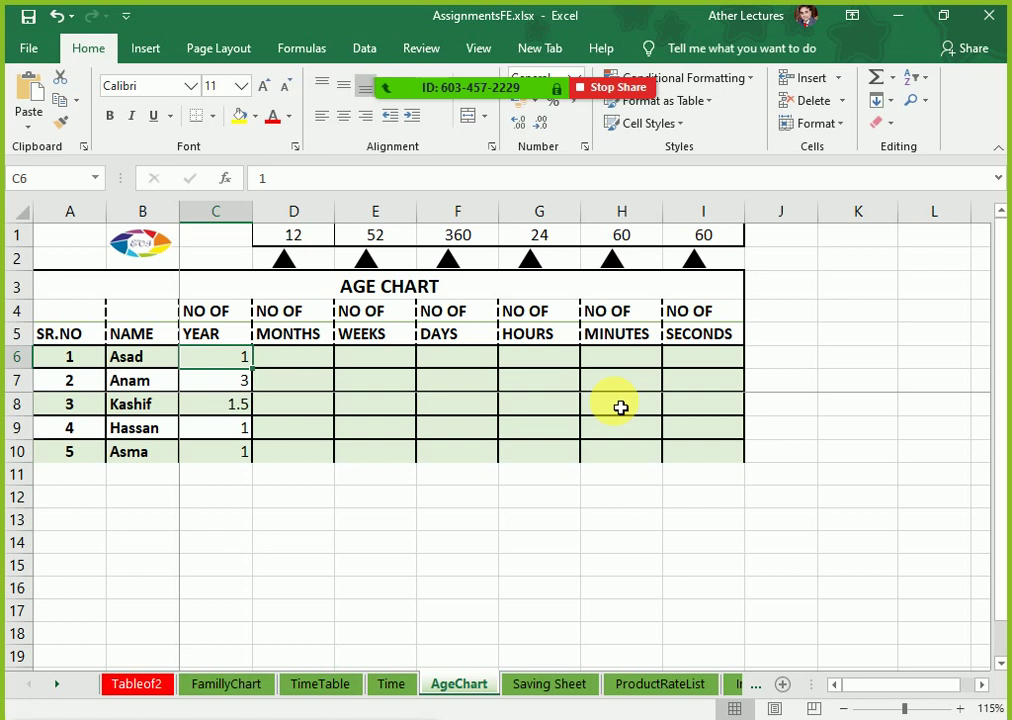
{"action": "left_click", "coordinate": [312, 364]}
{"action": "scroll", "coordinate": [376, 461], "scroll_direction": "up", "scroll_amount": 1}
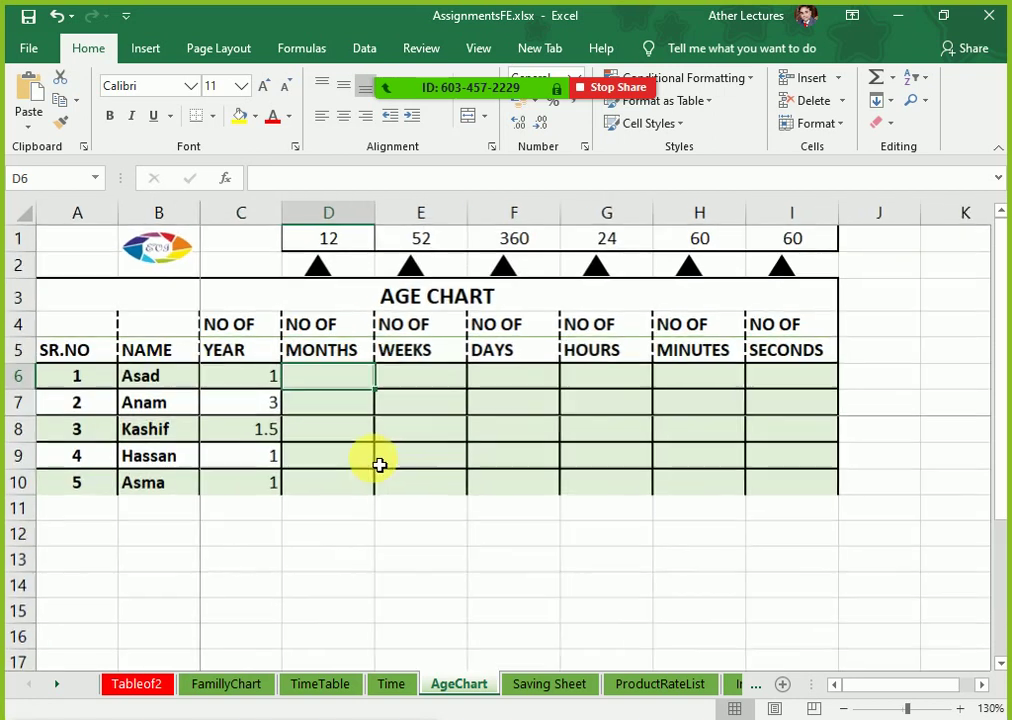
{"action": "scroll", "coordinate": [380, 465], "scroll_direction": "up", "scroll_amount": 1}
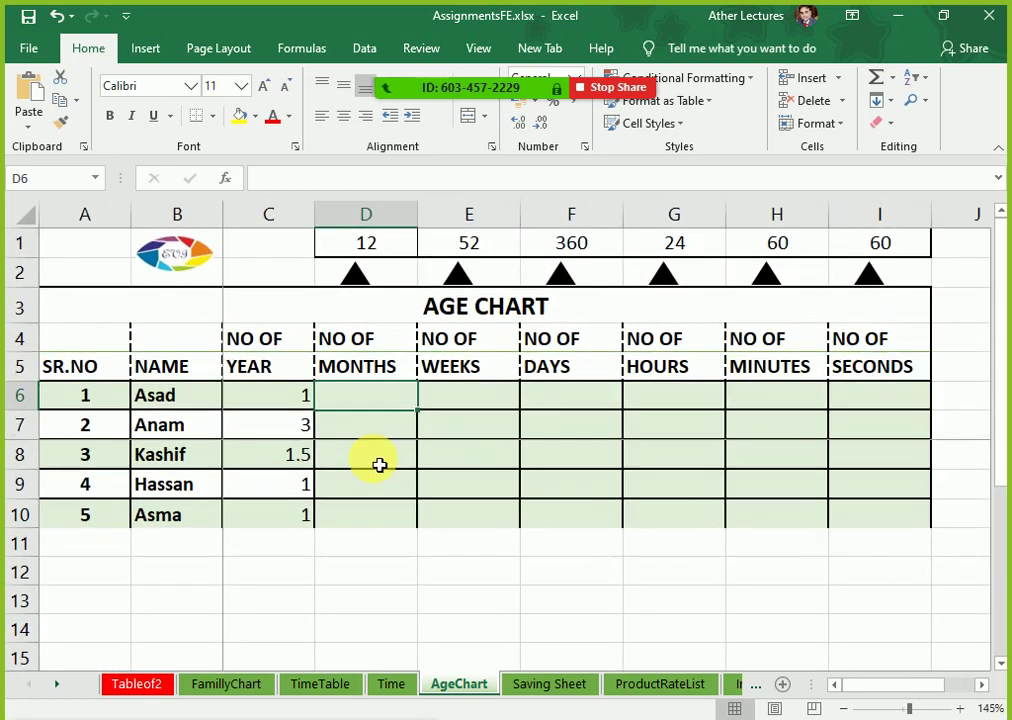
{"action": "scroll", "coordinate": [380, 465], "scroll_direction": "up", "scroll_amount": 1}
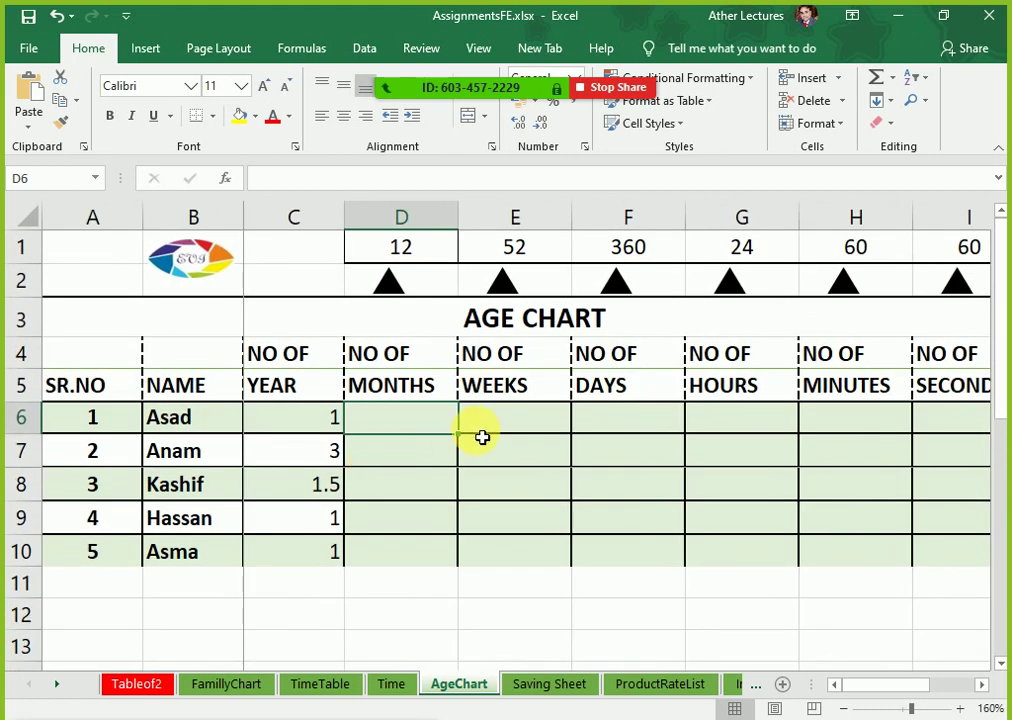
{"action": "scroll", "coordinate": [483, 437], "scroll_direction": "down", "scroll_amount": 1}
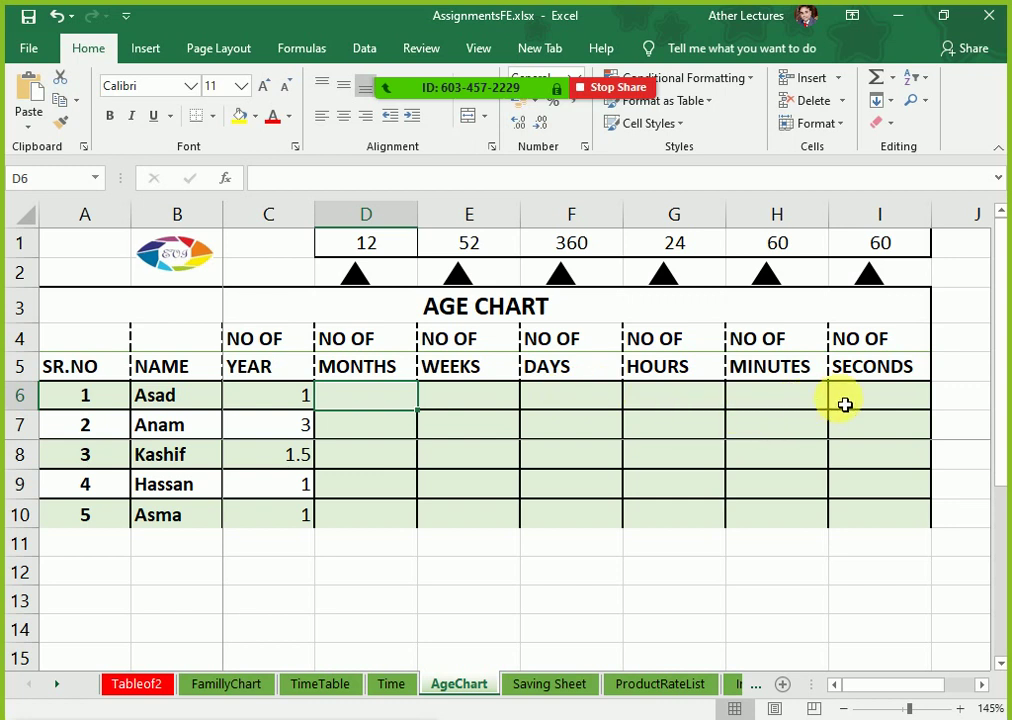
{"action": "left_click", "coordinate": [382, 404]}
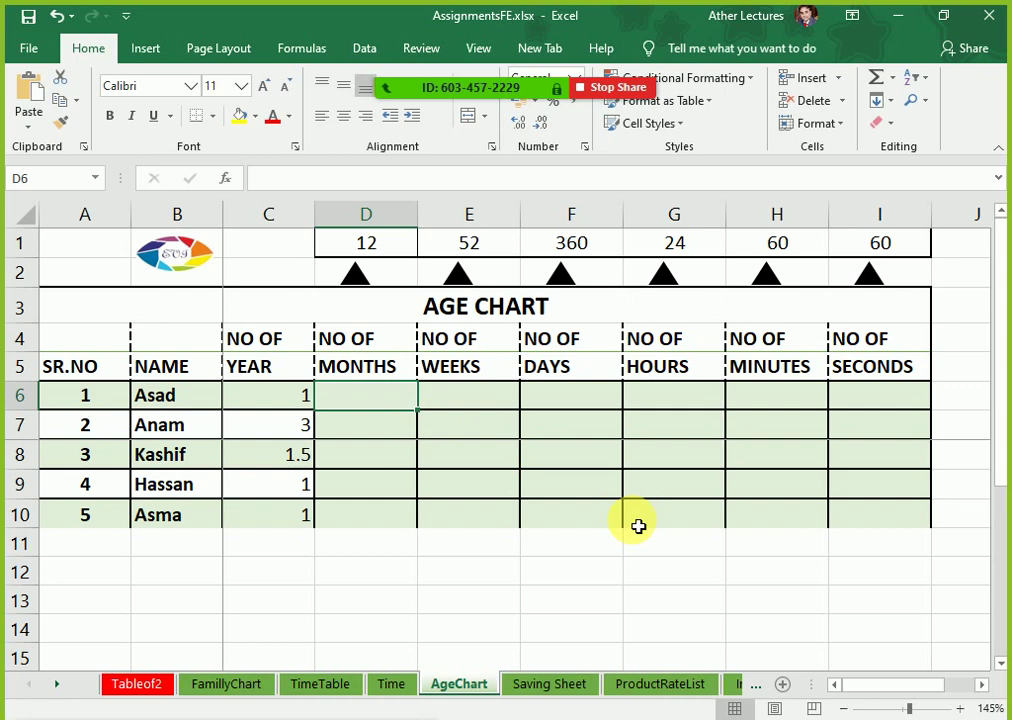
Step: Enter the months and weeks formulas in D6 and E6, using absolute $D$1 and $E$1 factors
{"action": "type", "text": "="}
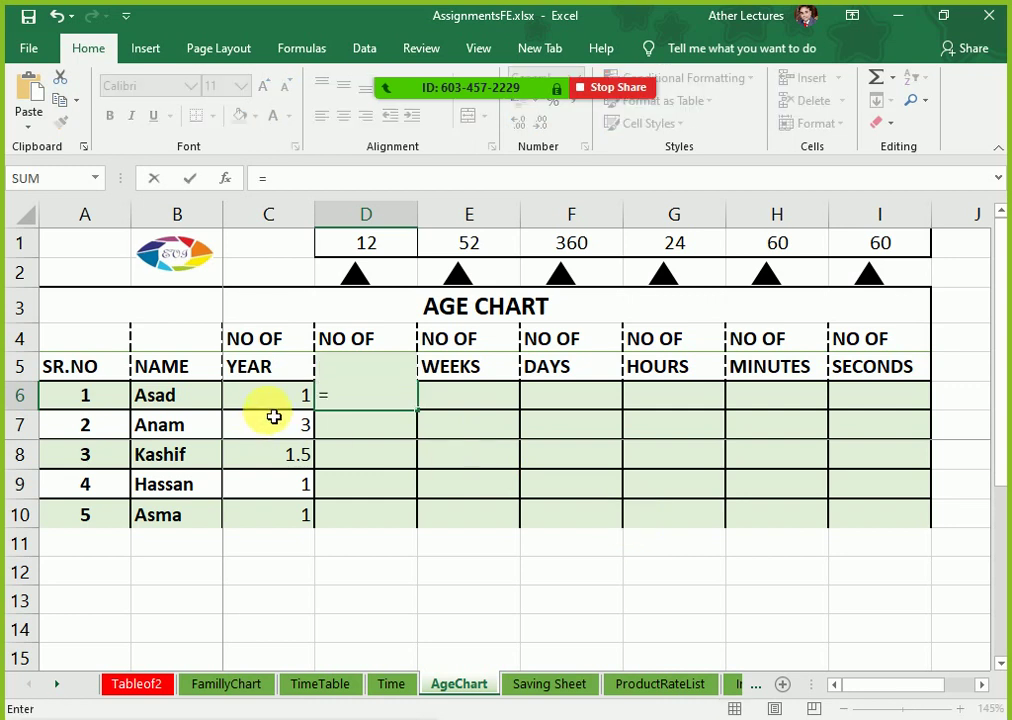
{"action": "left_click", "coordinate": [274, 406]}
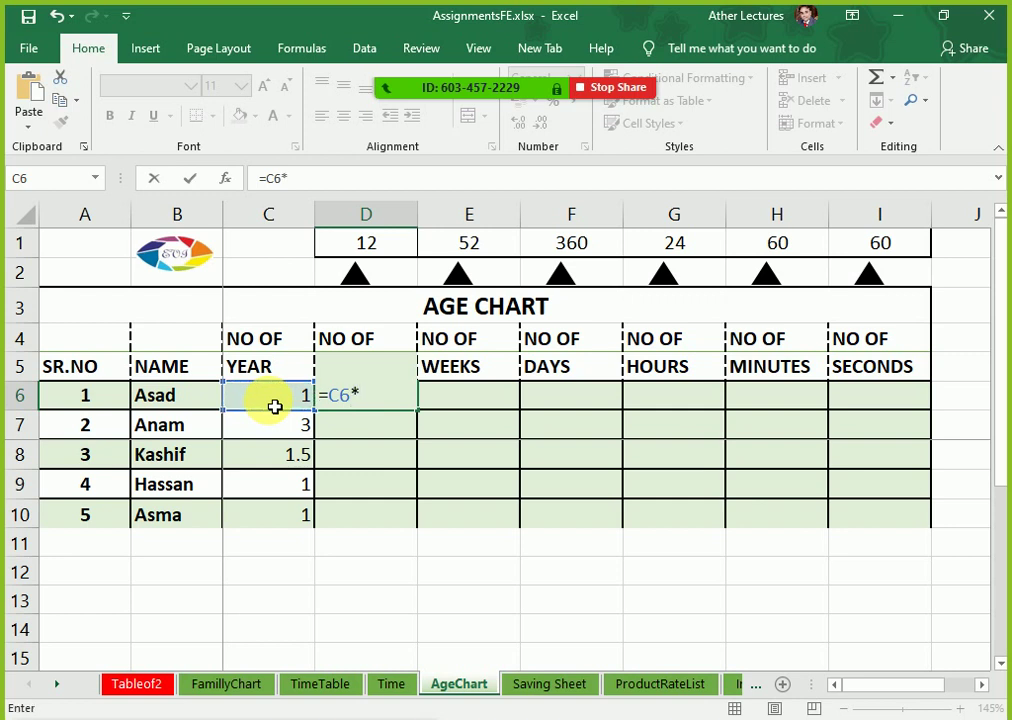
{"action": "left_click", "coordinate": [338, 257]}
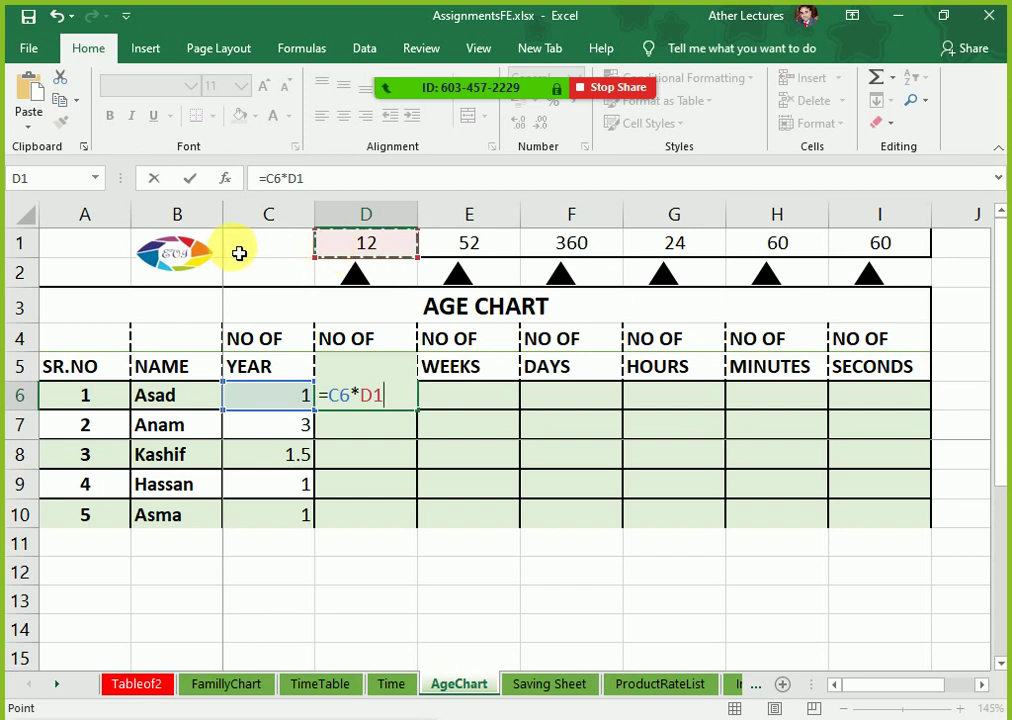
{"action": "key", "text": "F4"}
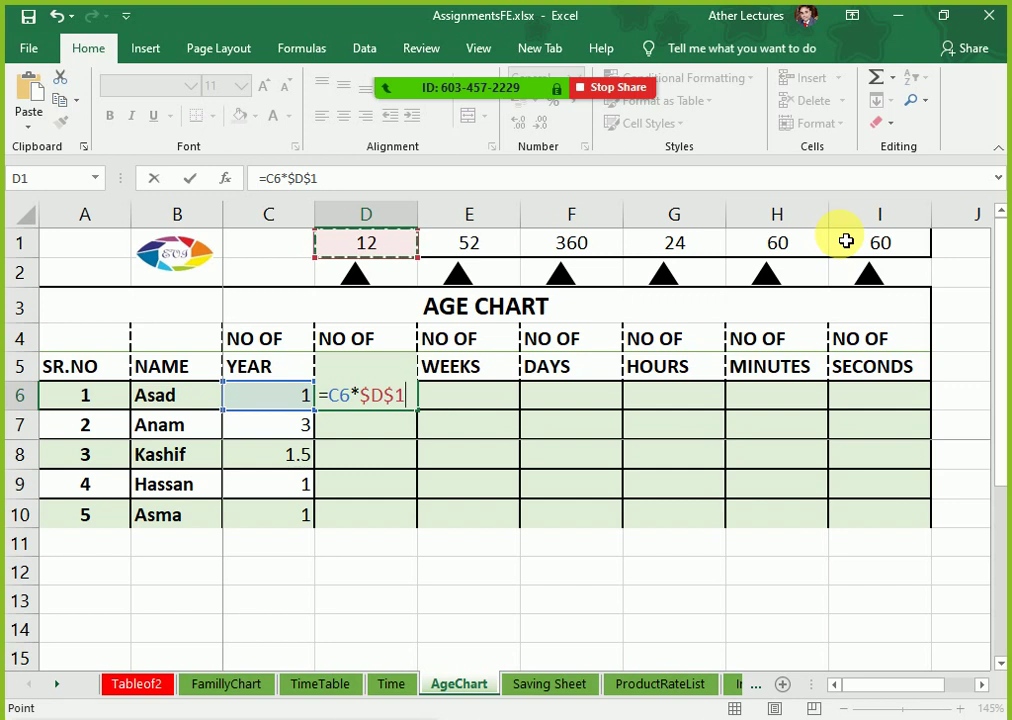
{"action": "key", "text": "Return"}
{"action": "key", "text": "Up"}
{"action": "key", "text": "Right"}
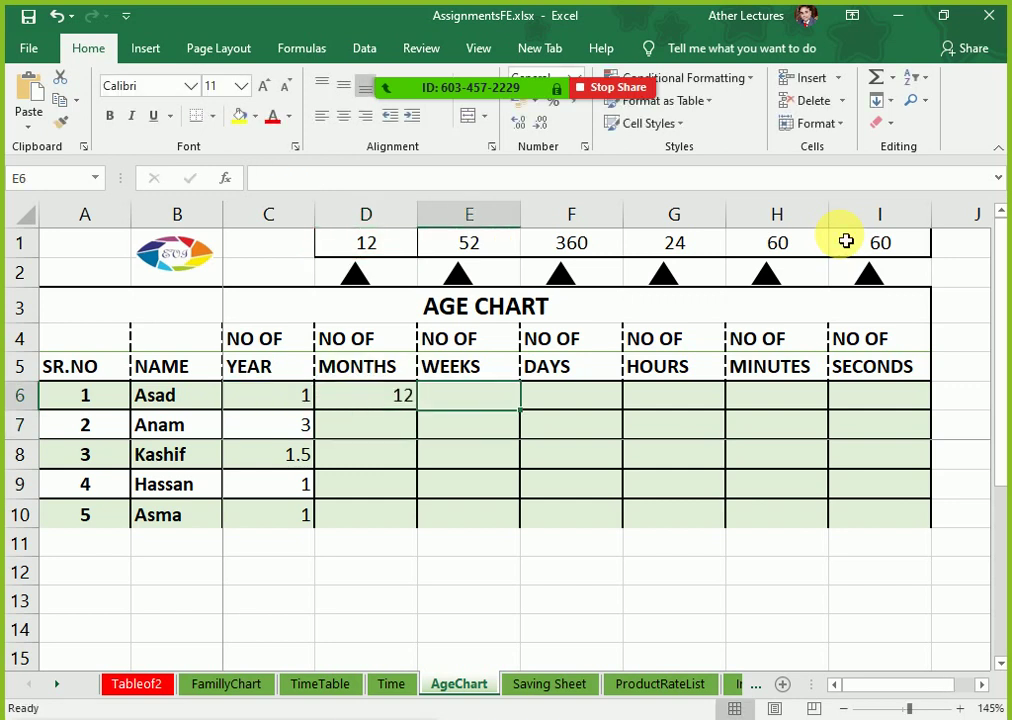
{"action": "type", "text": "="}
{"action": "key", "text": "Left"}
{"action": "key", "text": "Left"}
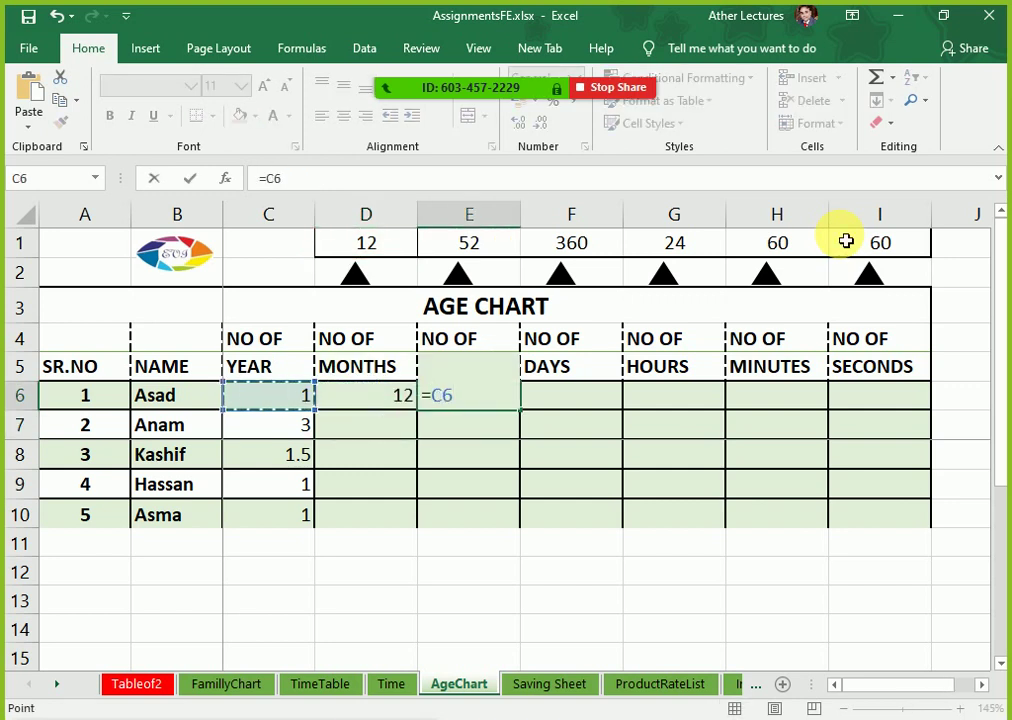
{"action": "type", "text": "*"}
{"action": "key", "text": "Up"}
{"action": "key", "text": "Up"}
{"action": "key", "text": "Up"}
{"action": "key", "text": "Up"}
{"action": "key", "text": "Up"}
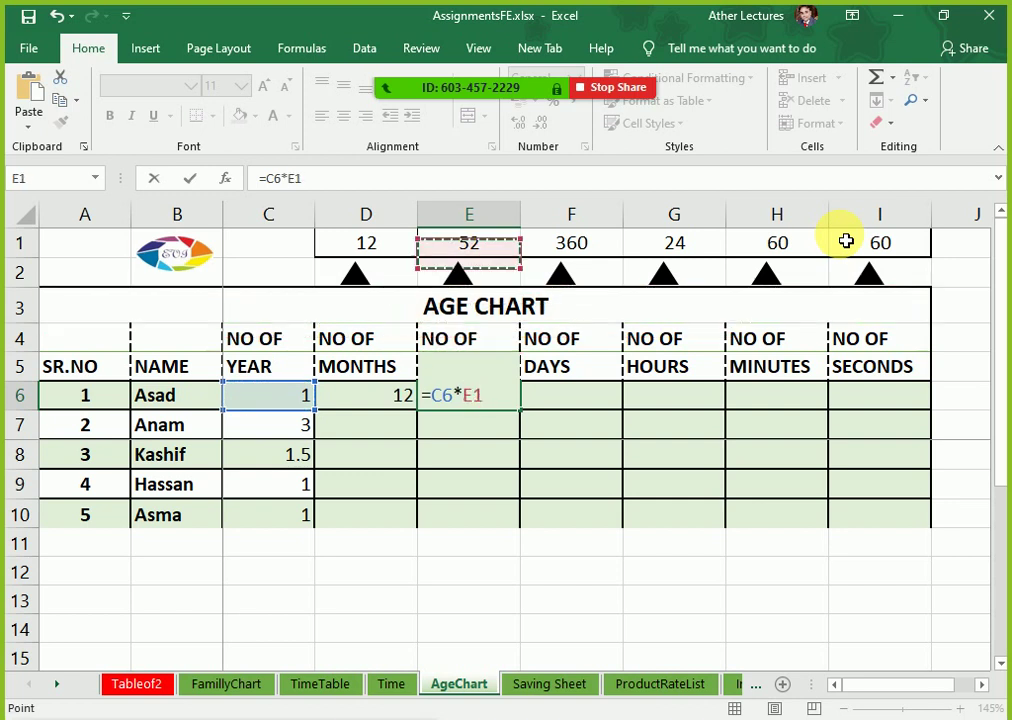
{"action": "key", "text": "F4"}
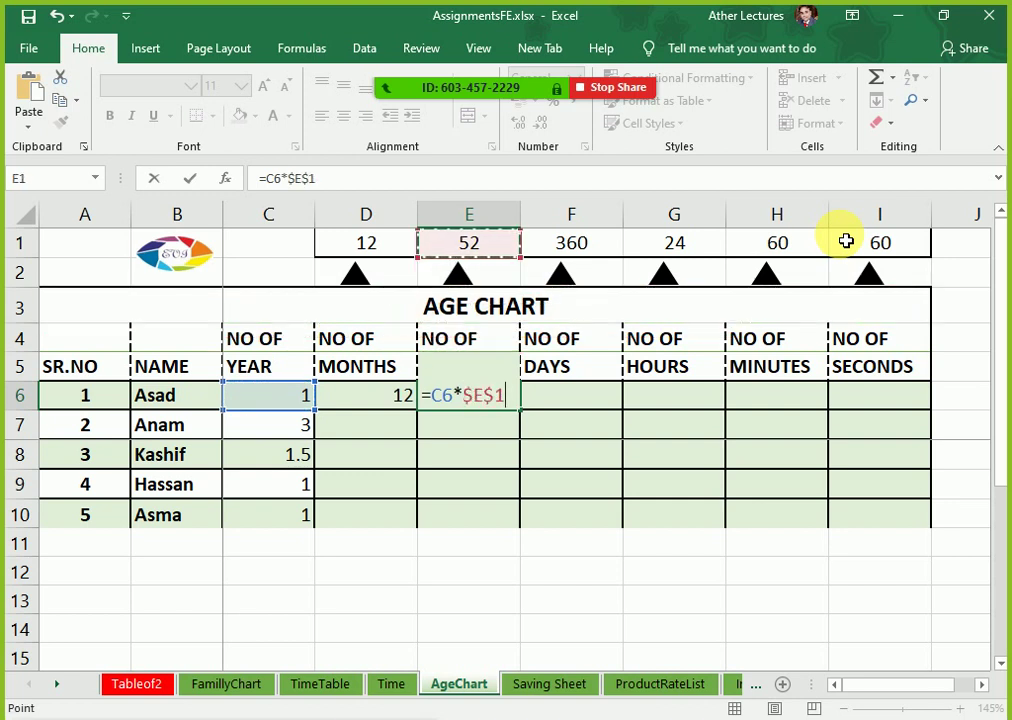
{"action": "key", "text": "Return"}
Step: Enter the days formula in F6, then edit it to make the $F$1 factor absolute
{"action": "key", "text": "Right"}
{"action": "key", "text": "Up"}
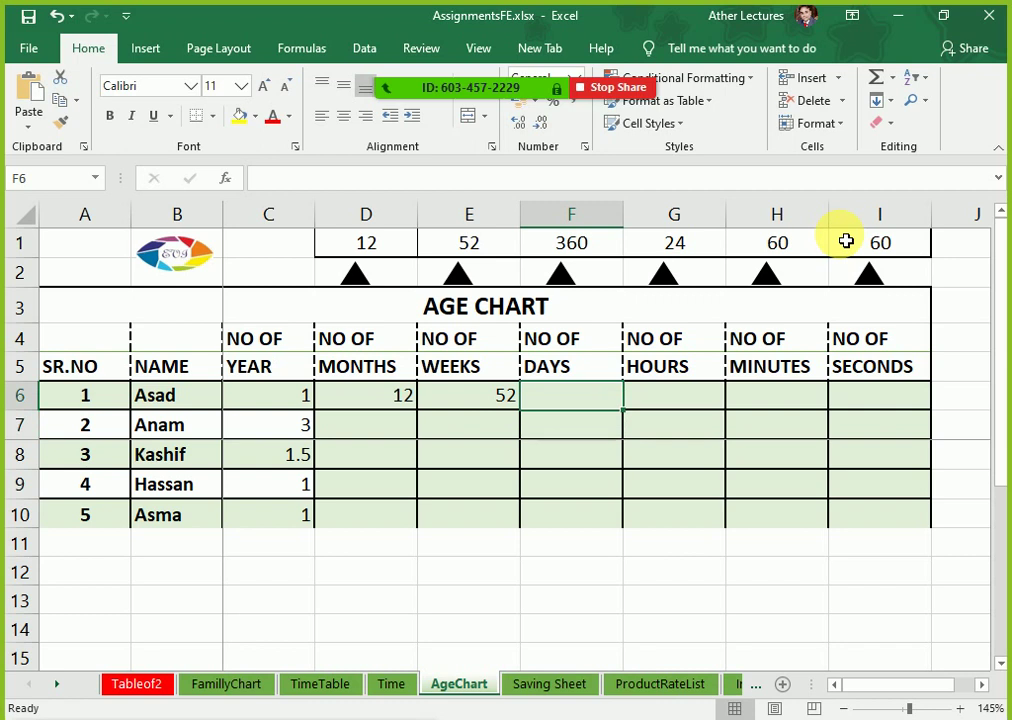
{"action": "key", "text": "Down"}
{"action": "key", "text": "Up"}
{"action": "type", "text": "="}
{"action": "key", "text": "Left"}
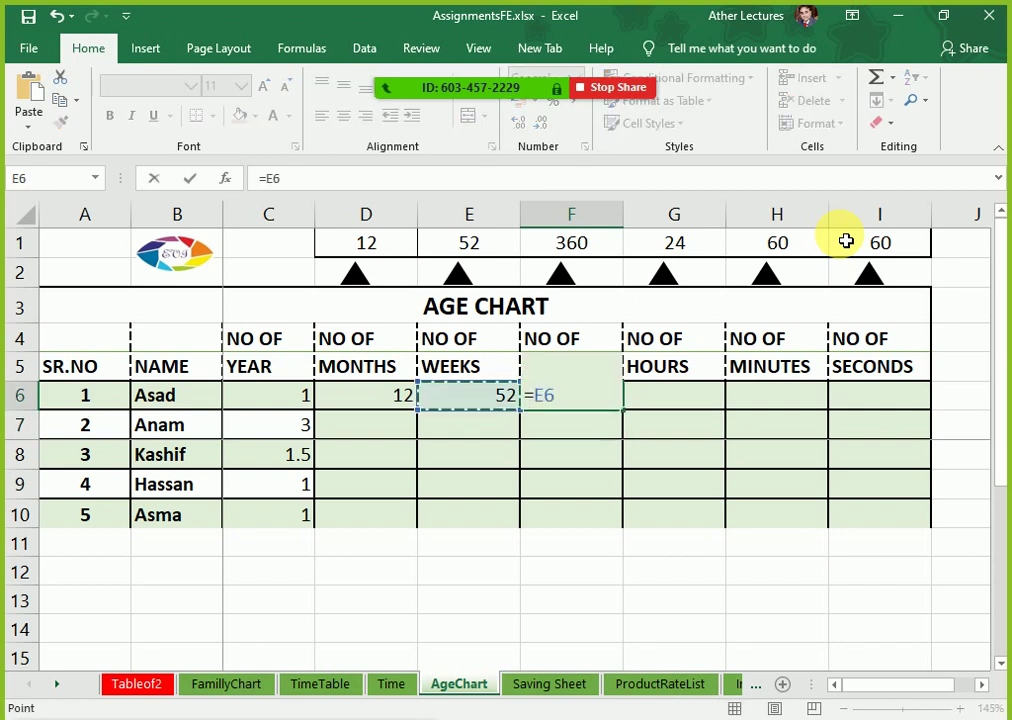
{"action": "key", "text": "Left"}
{"action": "key", "text": "Left"}
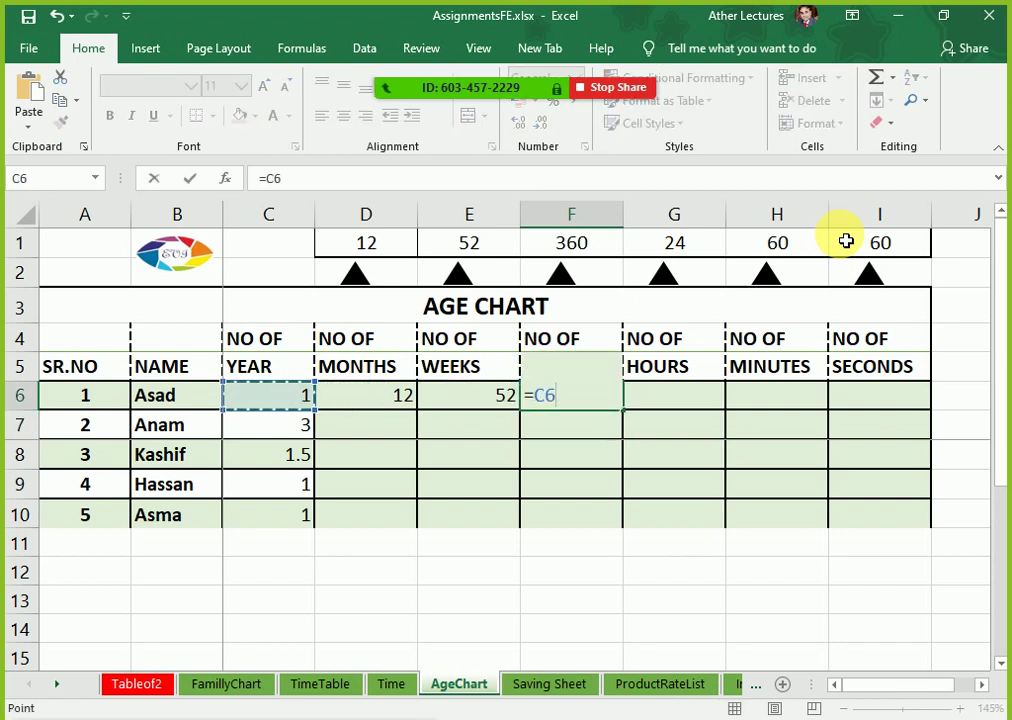
{"action": "type", "text": "*"}
{"action": "key", "text": "Up"}
{"action": "key", "text": "Up"}
{"action": "key", "text": "Up"}
{"action": "key", "text": "Up"}
{"action": "key", "text": "Up"}
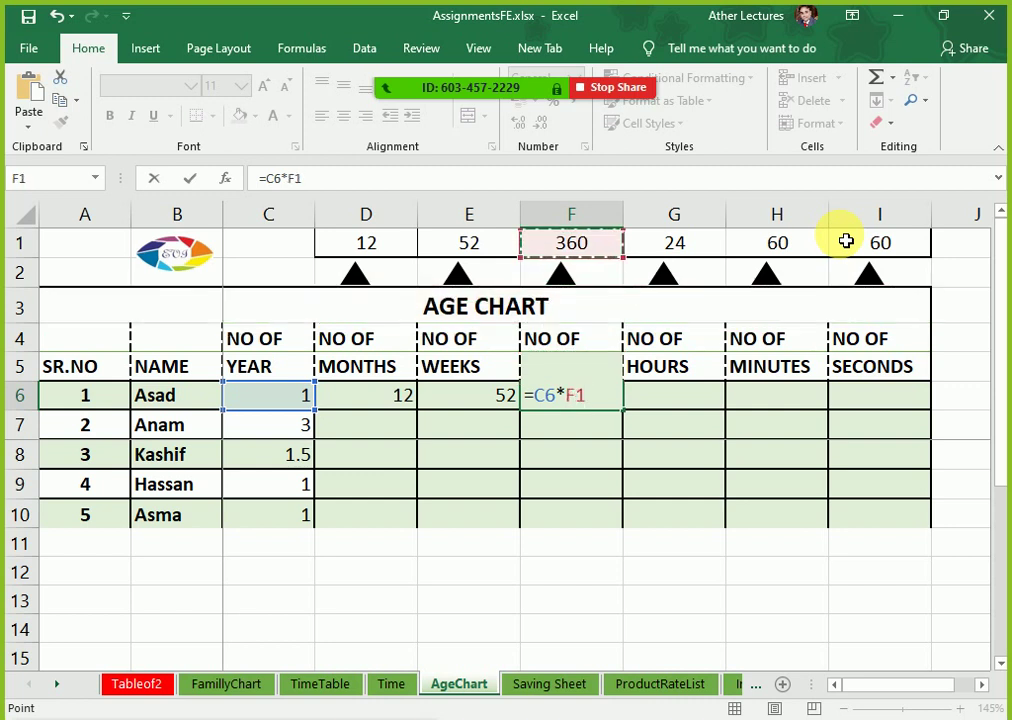
{"action": "key", "text": "Return"}
{"action": "key", "text": "Up"}
{"action": "key", "text": "F2"}
{"action": "key", "text": "F4"}
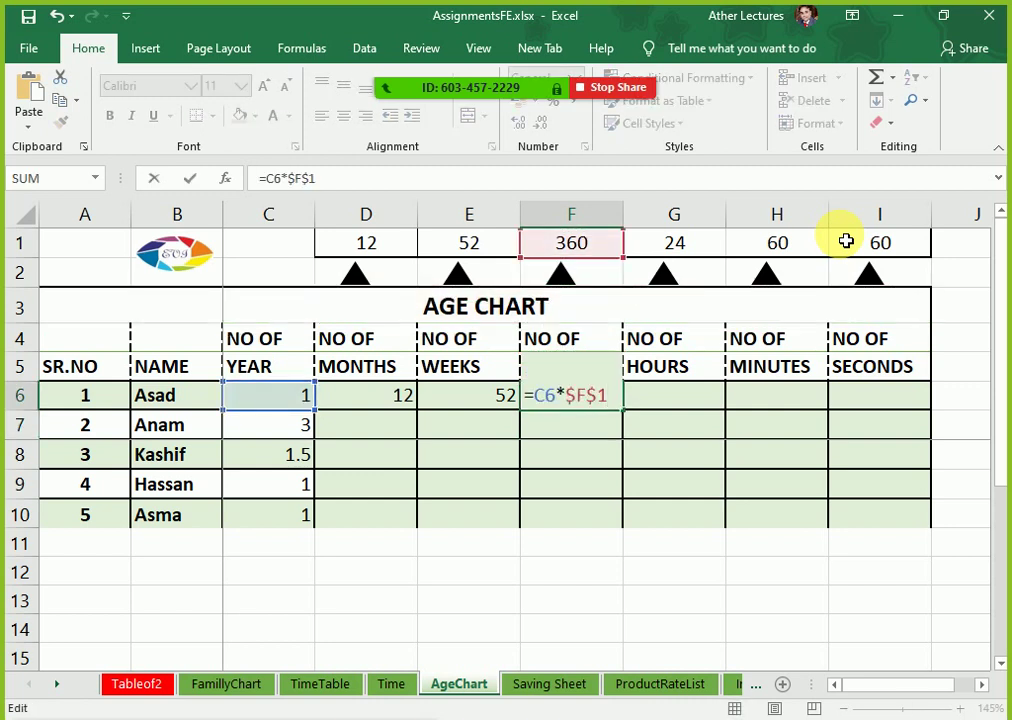
{"action": "key", "text": "Tab"}
Step: Enter =F6*$G$1 in G6 for hours and =G6*$H$1 in H6 for minutes
{"action": "type", "text": "="}
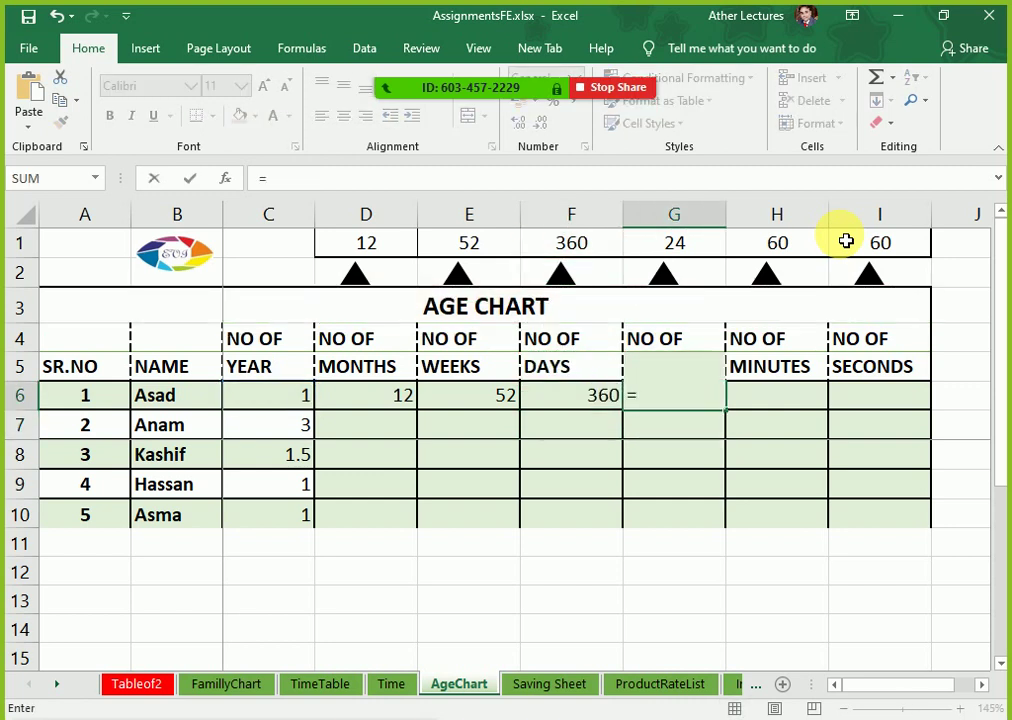
{"action": "key", "text": "Left"}
{"action": "type", "text": "*"}
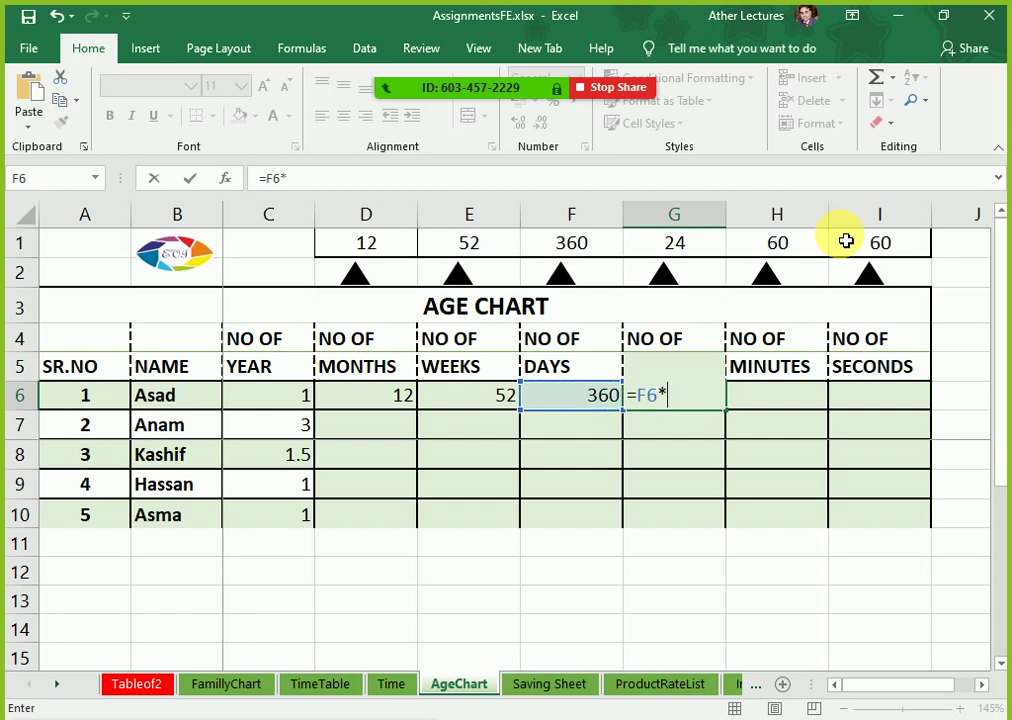
{"action": "key", "text": "Up"}
{"action": "key", "text": "Up"}
{"action": "key", "text": "Up"}
{"action": "key", "text": "Up"}
{"action": "key", "text": "Up"}
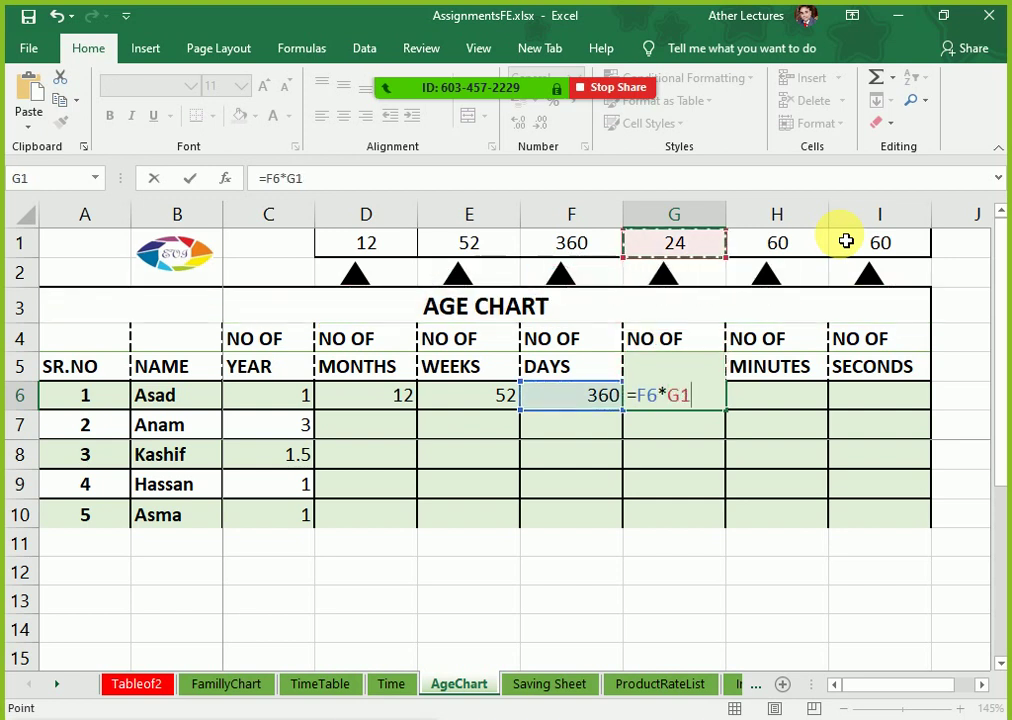
{"action": "key", "text": "F4"}
{"action": "key", "text": "Tab"}
{"action": "type", "text": "="}
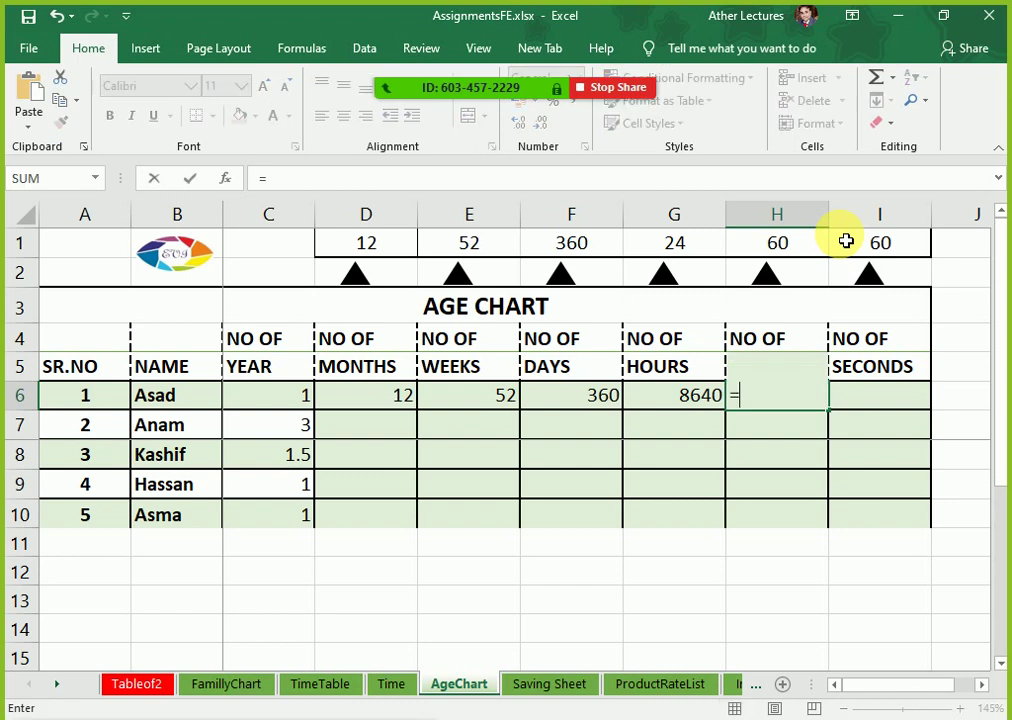
{"action": "key", "text": "Left"}
{"action": "type", "text": "*"}
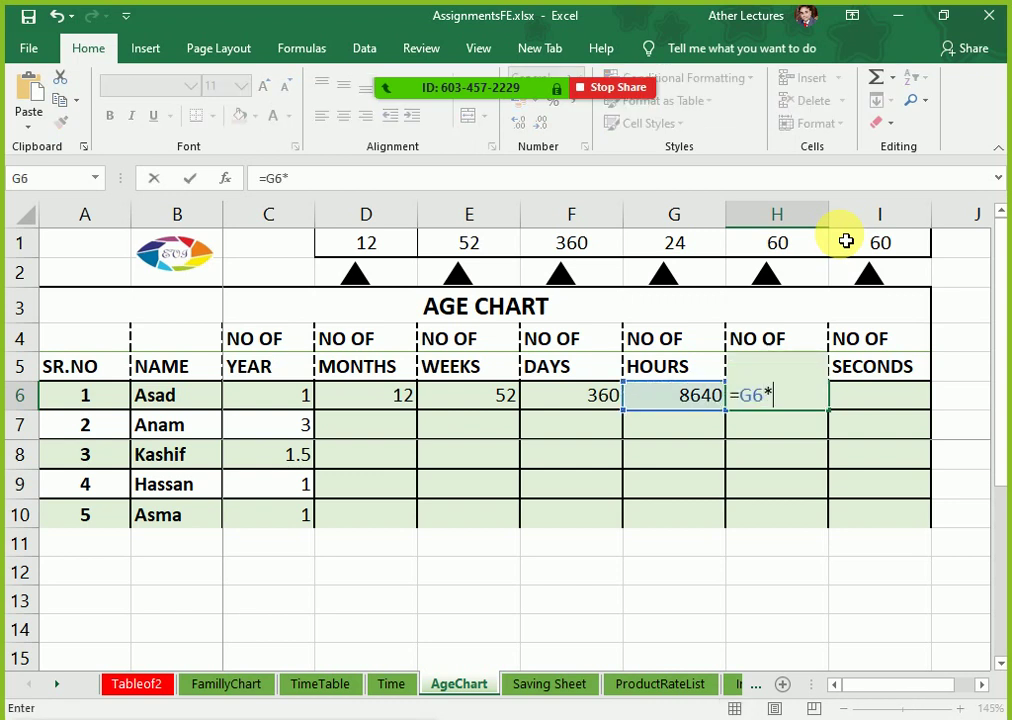
{"action": "key", "text": "Up"}
{"action": "key", "text": "Up"}
{"action": "key", "text": "Up"}
{"action": "key", "text": "Up"}
{"action": "key", "text": "Up"}
{"action": "key", "text": "F4"}
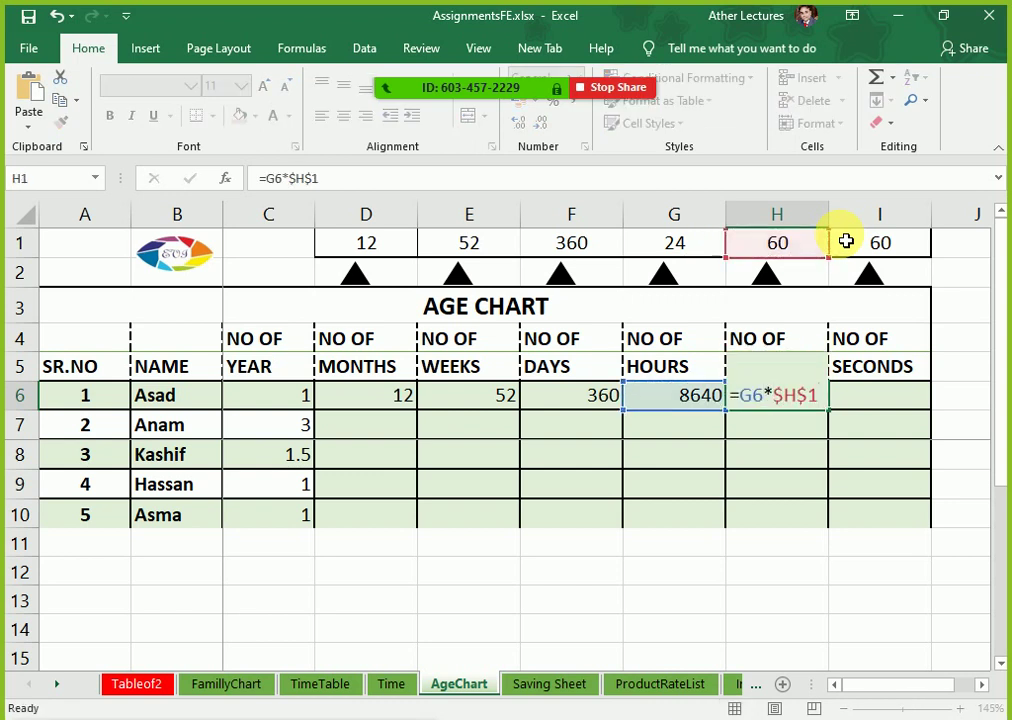
{"action": "key", "text": "Tab"}
Step: Enter =H6*$I$1 in I6 for seconds and select the row D6:I6
{"action": "type", "text": "="}
{"action": "key", "text": "Left"}
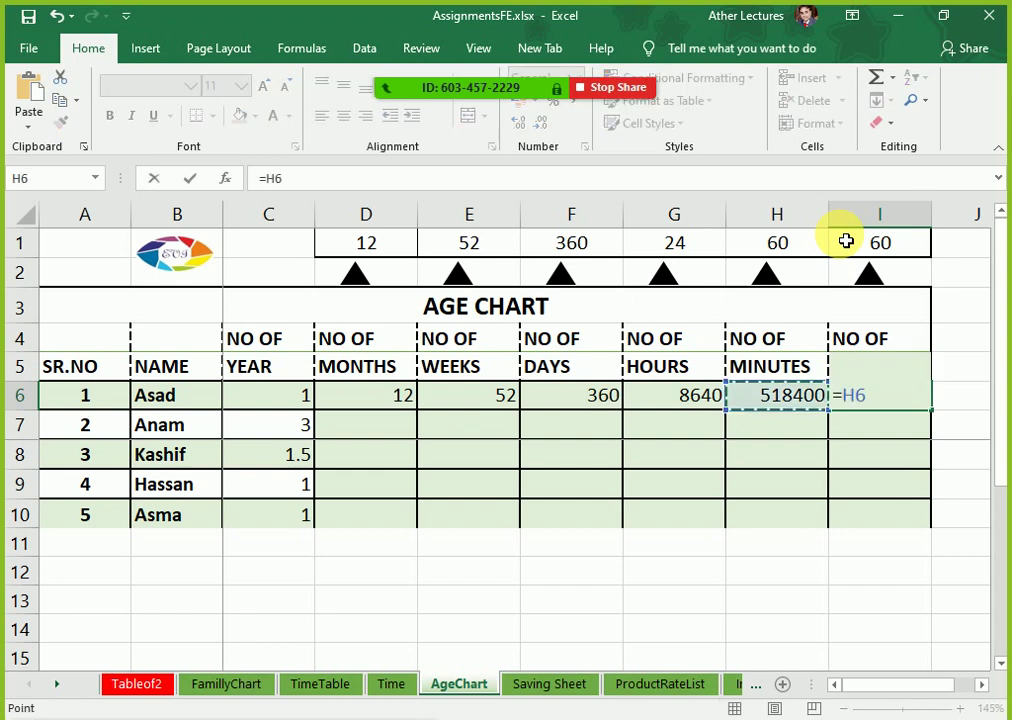
{"action": "type", "text": "*"}
{"action": "key", "text": "Up"}
{"action": "key", "text": "Up"}
{"action": "key", "text": "Up"}
{"action": "key", "text": "Up"}
{"action": "key", "text": "Up"}
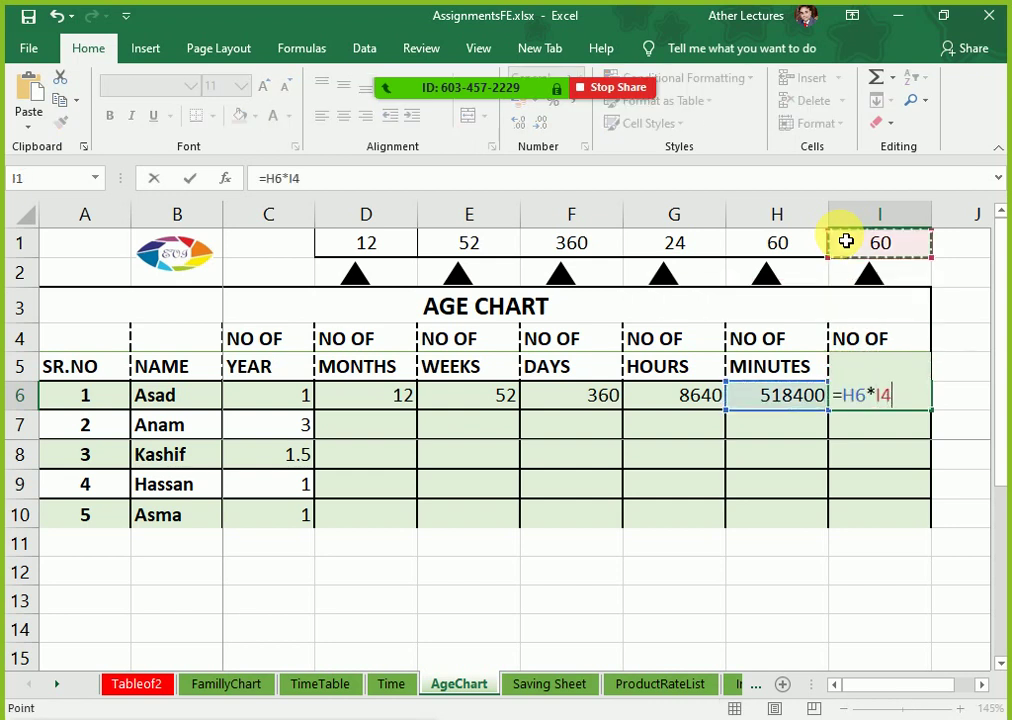
{"action": "key", "text": "F4"}
{"action": "key", "text": "ctrl+Return"}
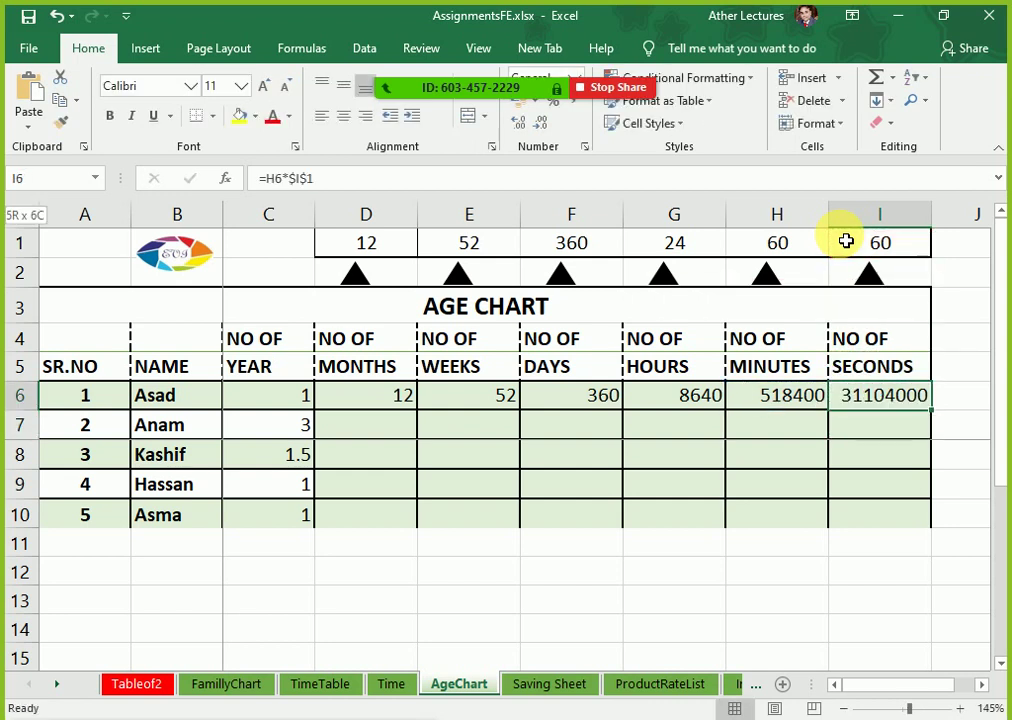
{"action": "key", "text": "shift+Left"}
{"action": "key", "text": "shift+Left"}
{"action": "key", "text": "shift+Left"}
{"action": "key", "text": "shift+Left"}
{"action": "key", "text": "shift+Left"}
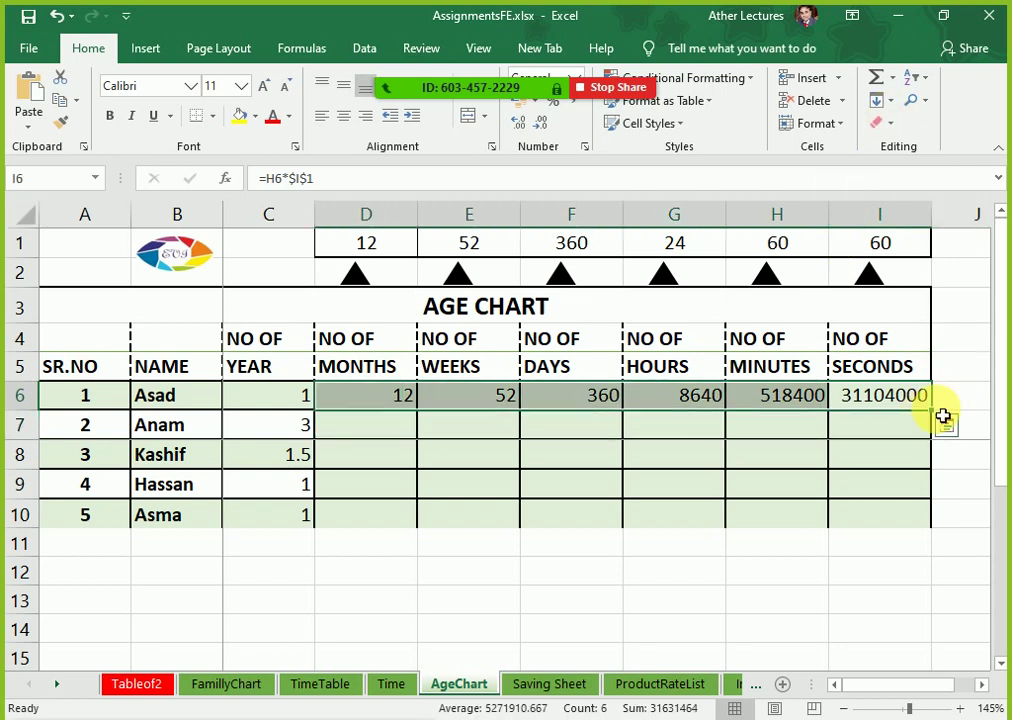
Step: Fill the D6:I6 formulas down to row 10 and review the results in rows 6 and 10
{"action": "left_click_drag", "start_coordinate": [940, 420], "coordinate": [700, 542]}
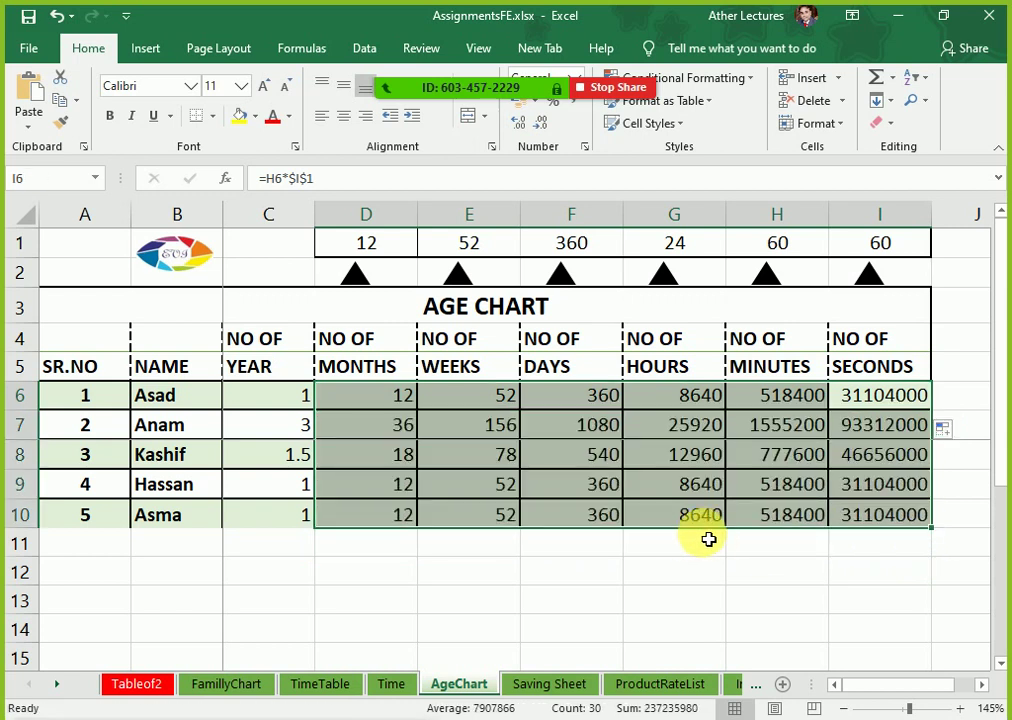
{"action": "left_click", "coordinate": [284, 400]}
{"action": "left_click_drag", "start_coordinate": [284, 403], "coordinate": [888, 386]}
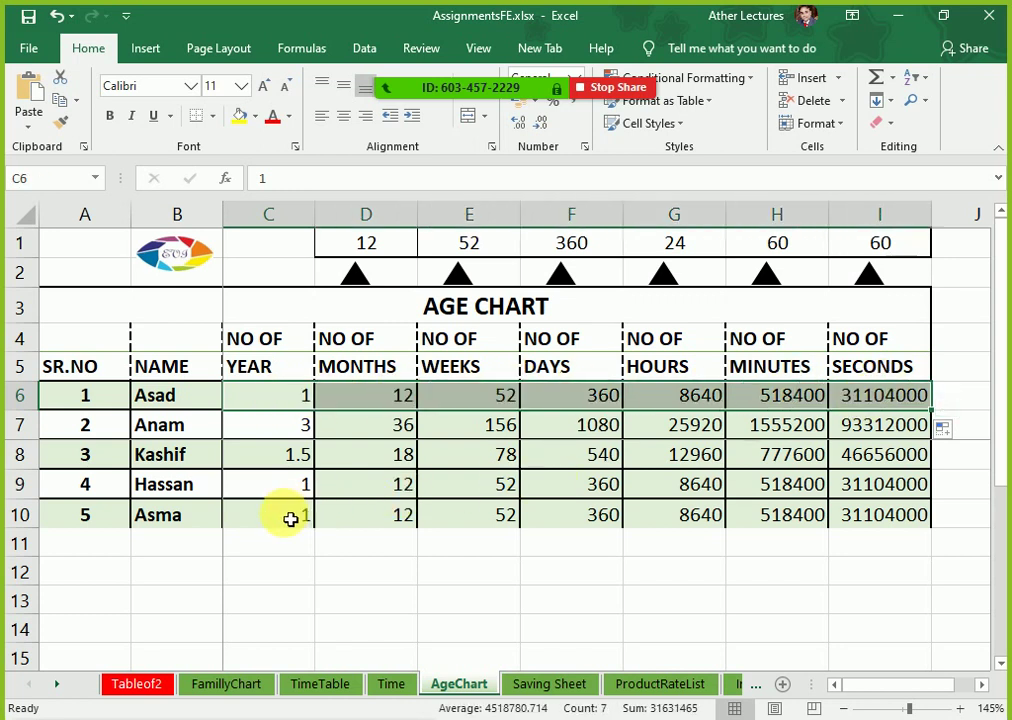
{"action": "left_click_drag", "start_coordinate": [285, 516], "coordinate": [880, 515]}
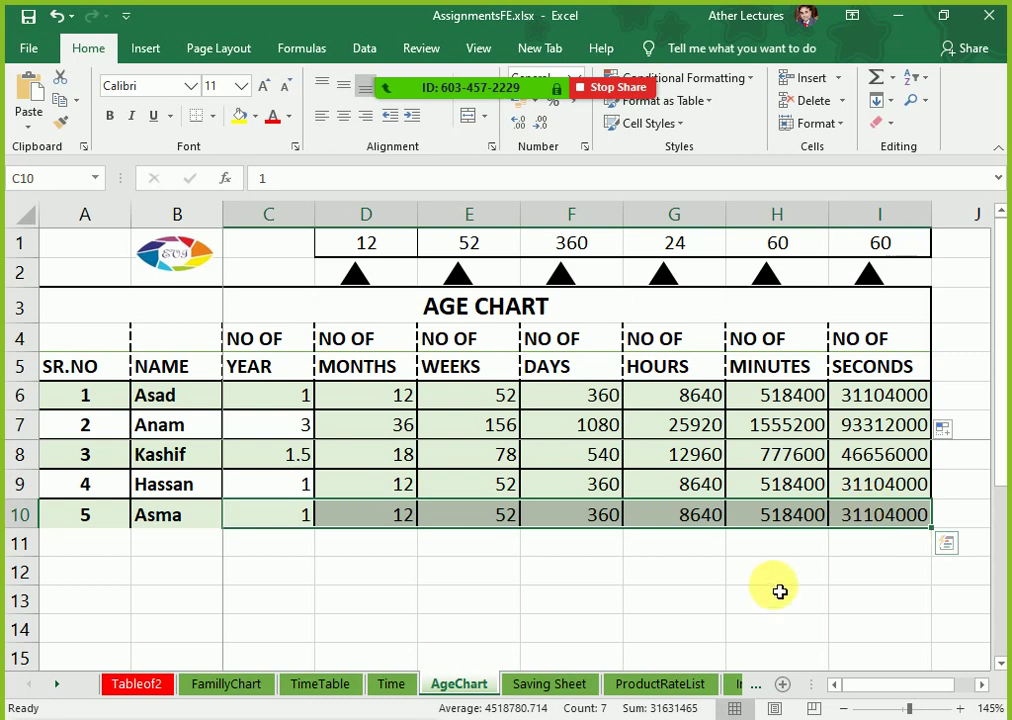
Step: Color the grouped FamillyChart and AgeChart sheet tabs red
{"action": "left_click", "coordinate": [229, 688], "text": "ctrl"}
{"action": "right_click", "coordinate": [229, 688]}
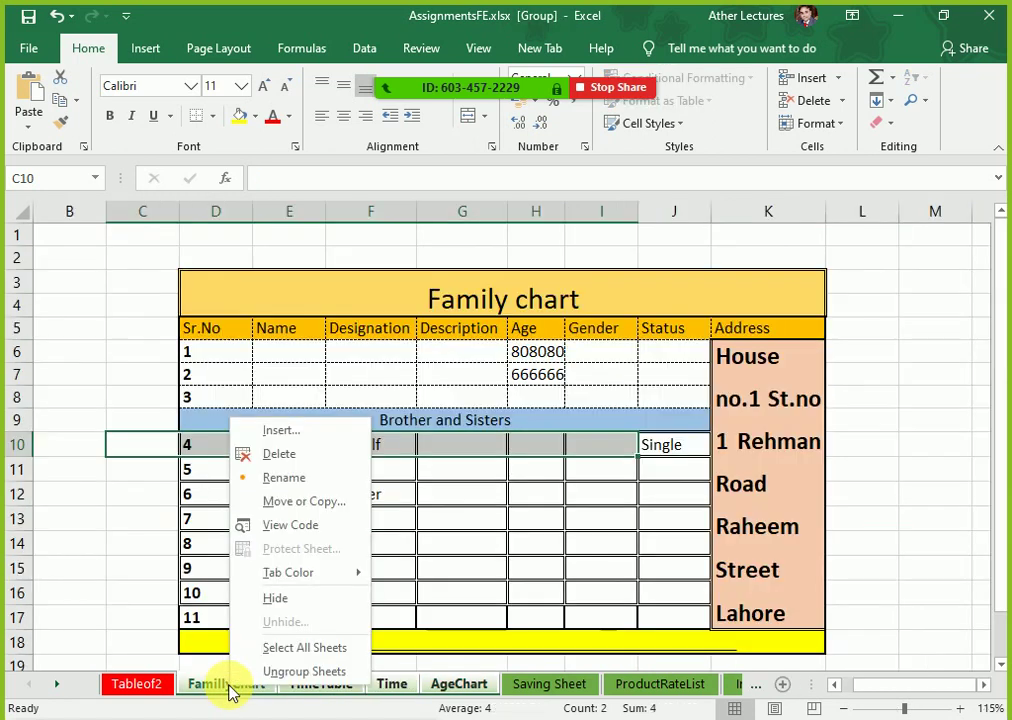
{"action": "mouse_move", "coordinate": [323, 588]}
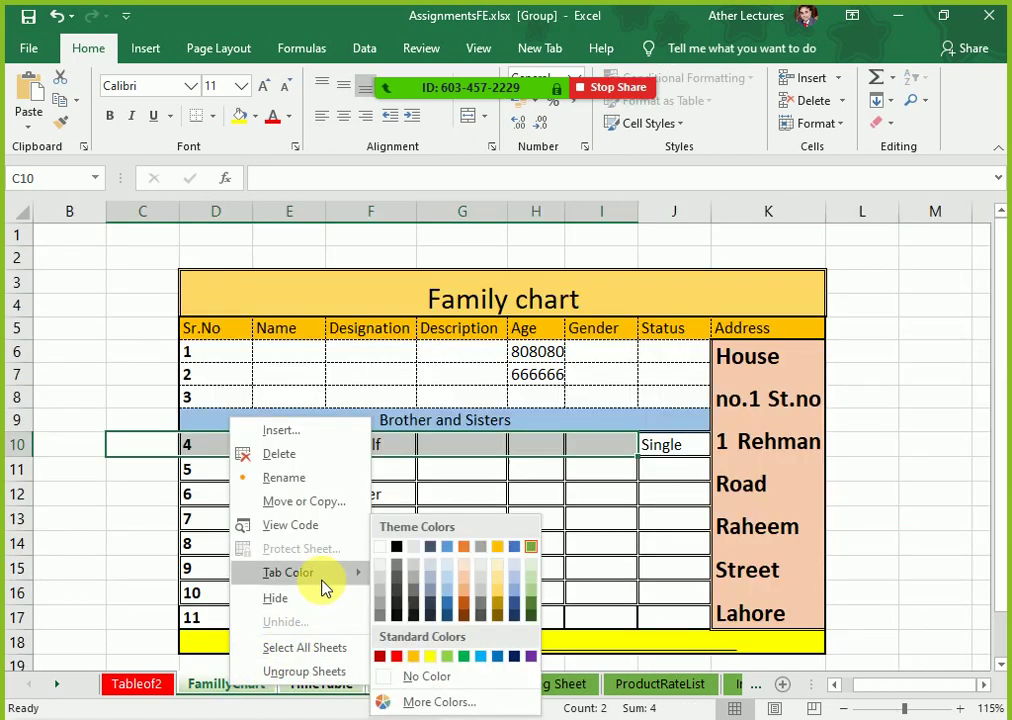
{"action": "left_click", "coordinate": [392, 657]}
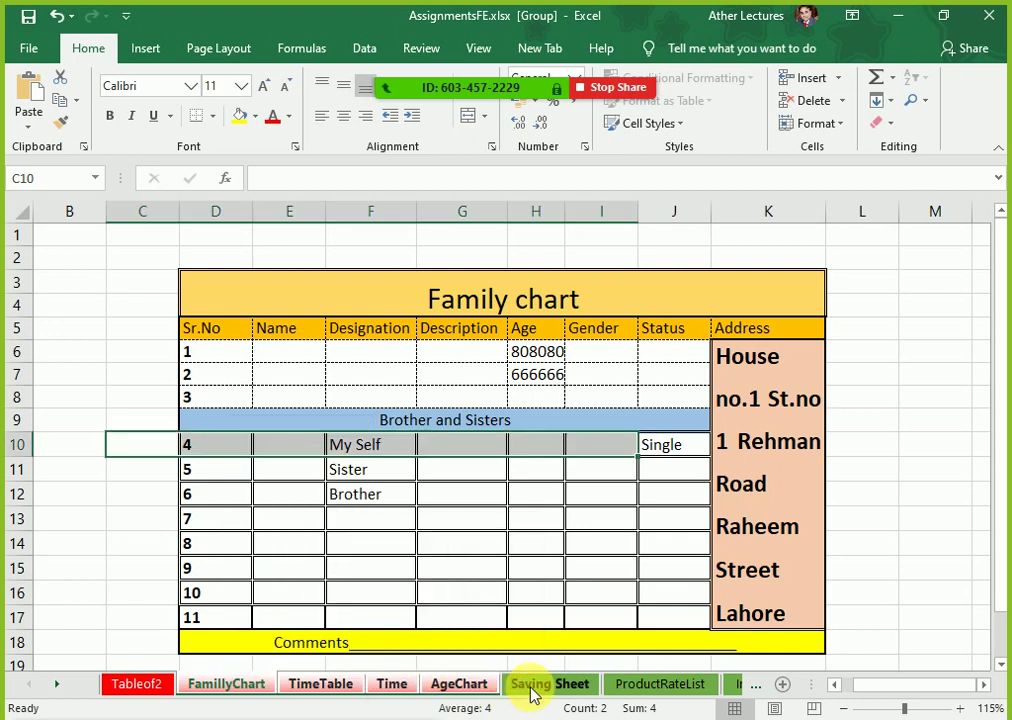
Step: Switch to the Saving Sheet and collapse the ribbon to show more rows
{"action": "left_click", "coordinate": [533, 688]}
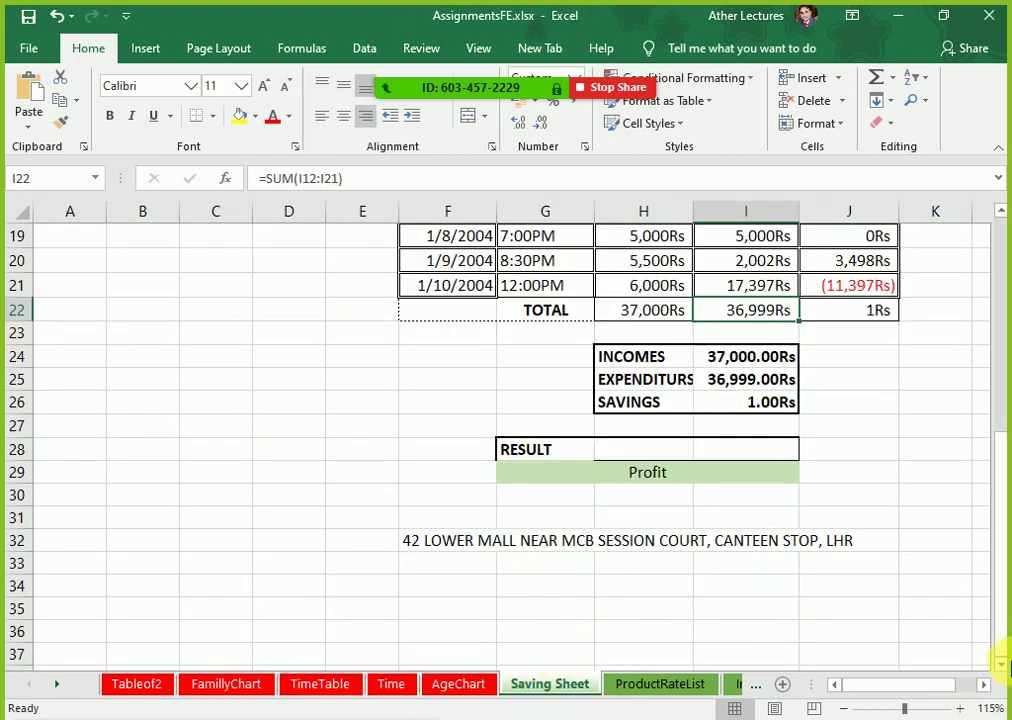
{"action": "left_click_drag", "start_coordinate": [999, 623], "coordinate": [996, 483]}
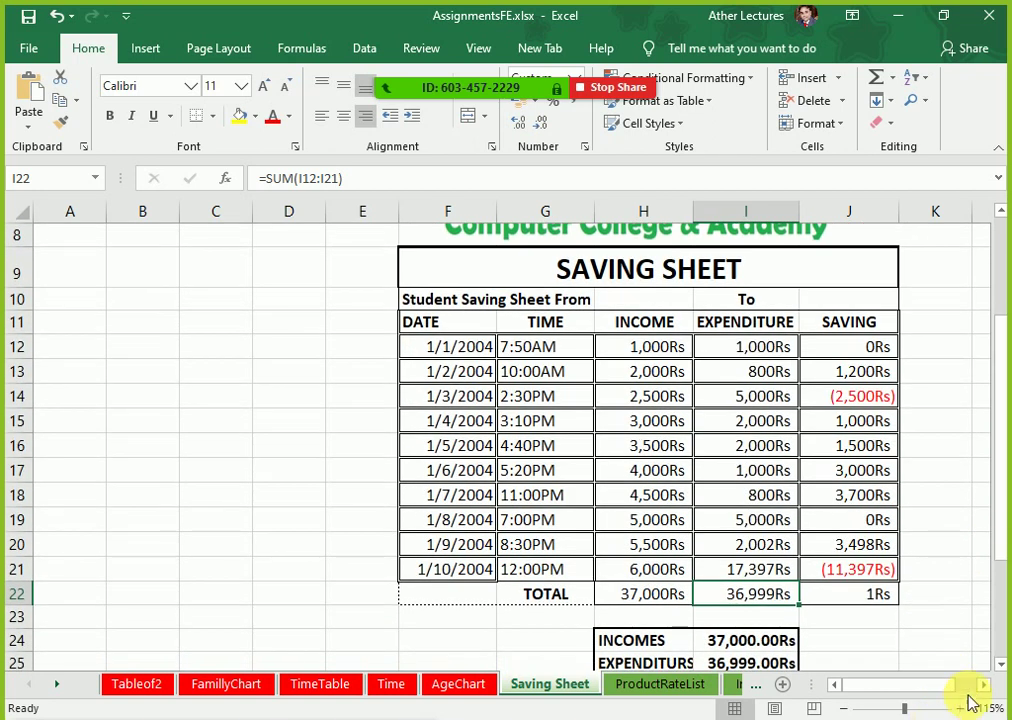
{"action": "left_click", "coordinate": [985, 686]}
{"action": "left_click", "coordinate": [985, 686]}
{"action": "left_click", "coordinate": [985, 686]}
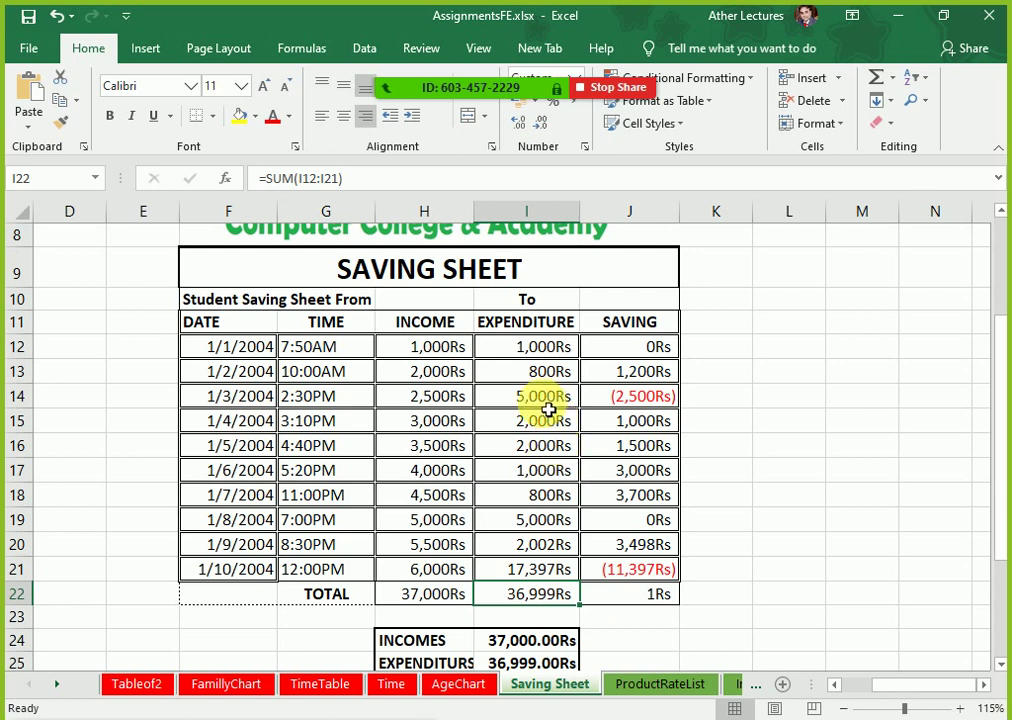
{"action": "scroll", "coordinate": [533, 400], "scroll_direction": "up", "scroll_amount": 1}
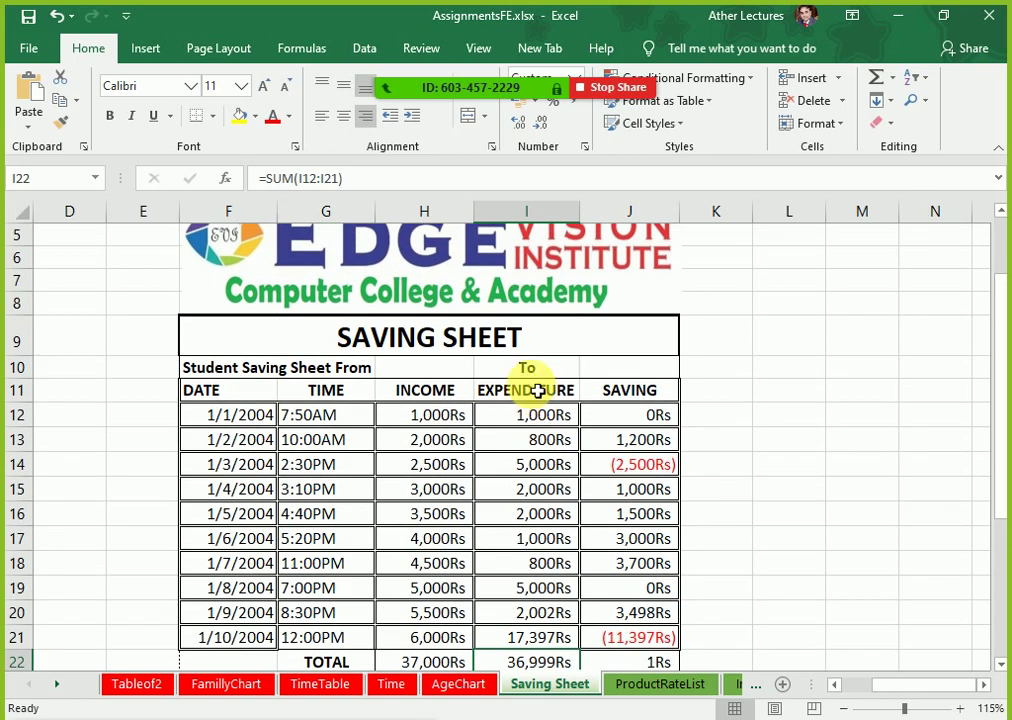
{"action": "scroll", "coordinate": [537, 391], "scroll_direction": "down", "scroll_amount": 1}
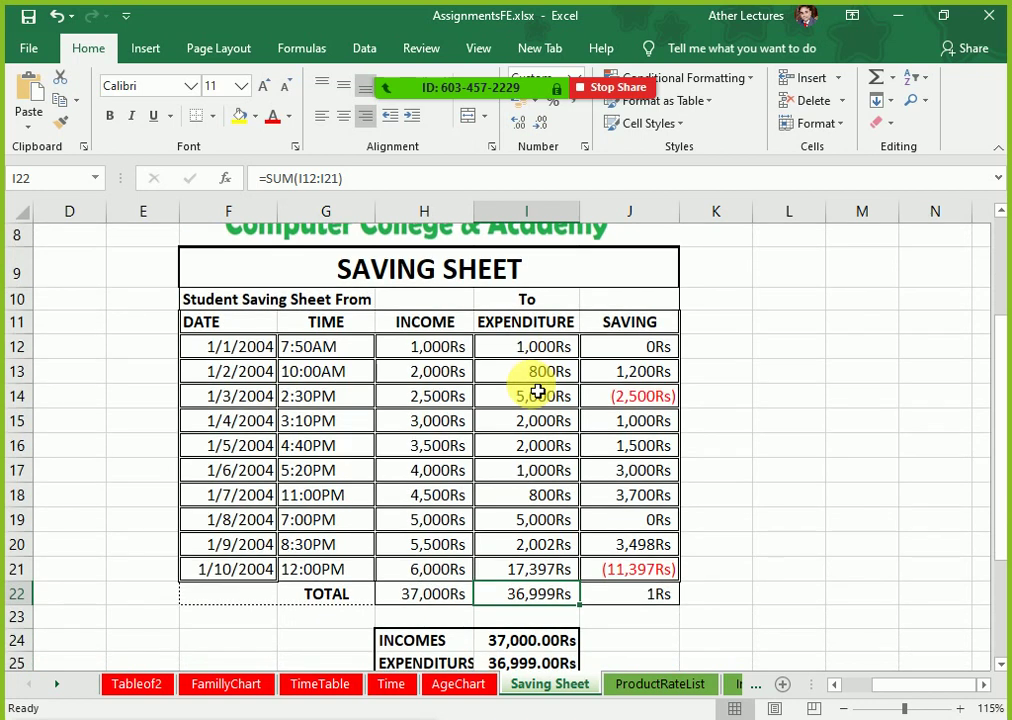
{"action": "key", "text": "ctrl+F1"}
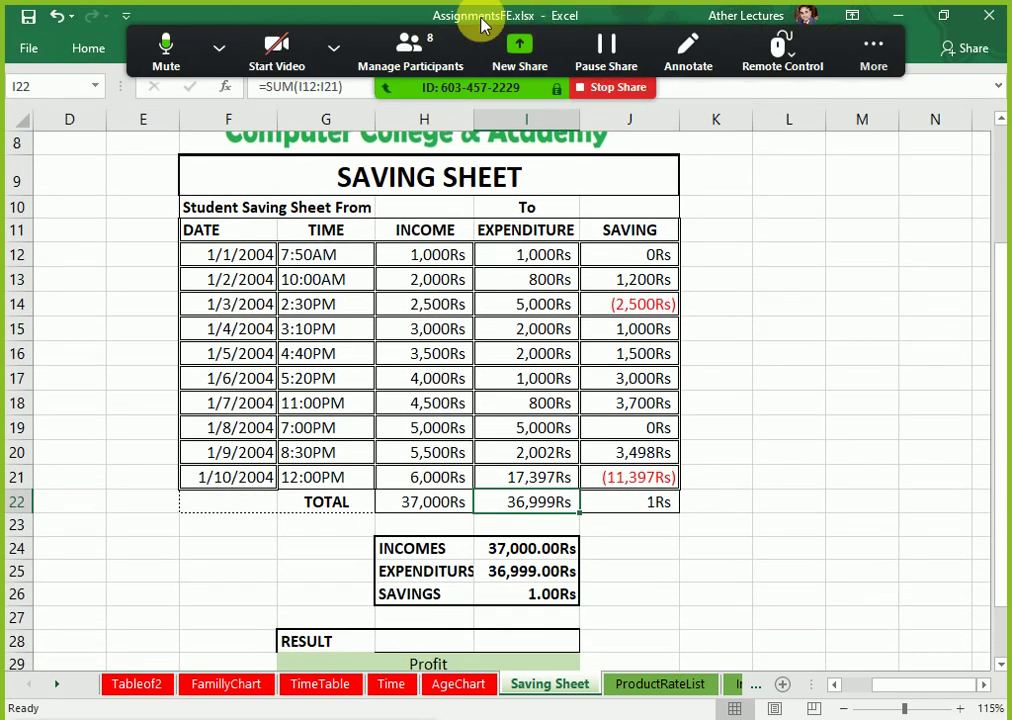
{"action": "left_click", "coordinate": [874, 45]}
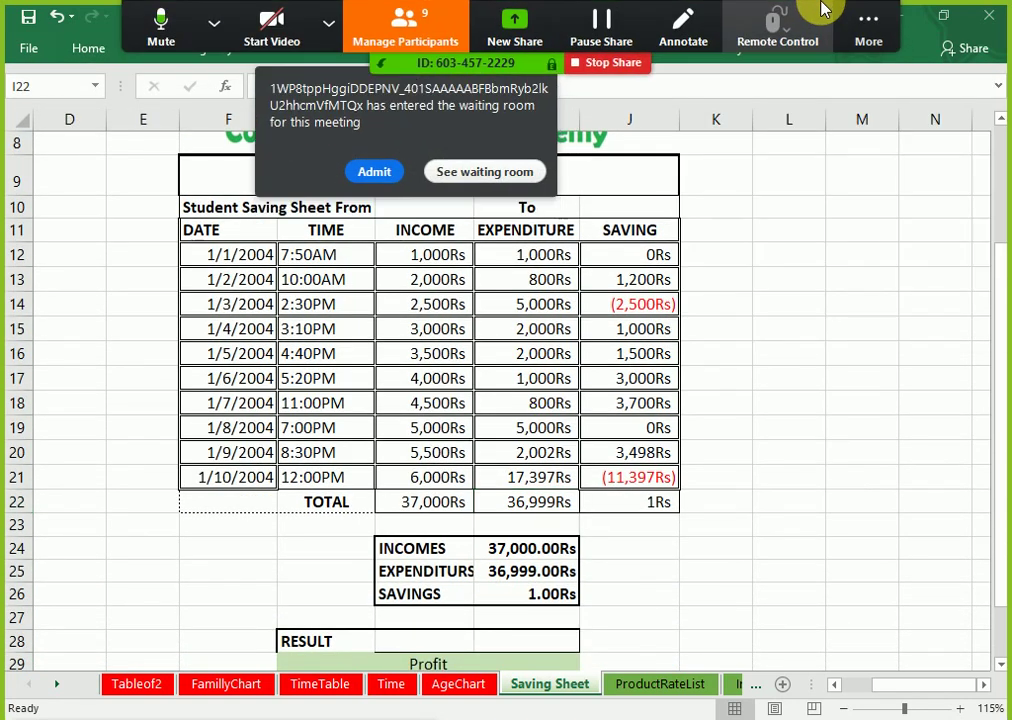
{"action": "left_click", "coordinate": [374, 171]}
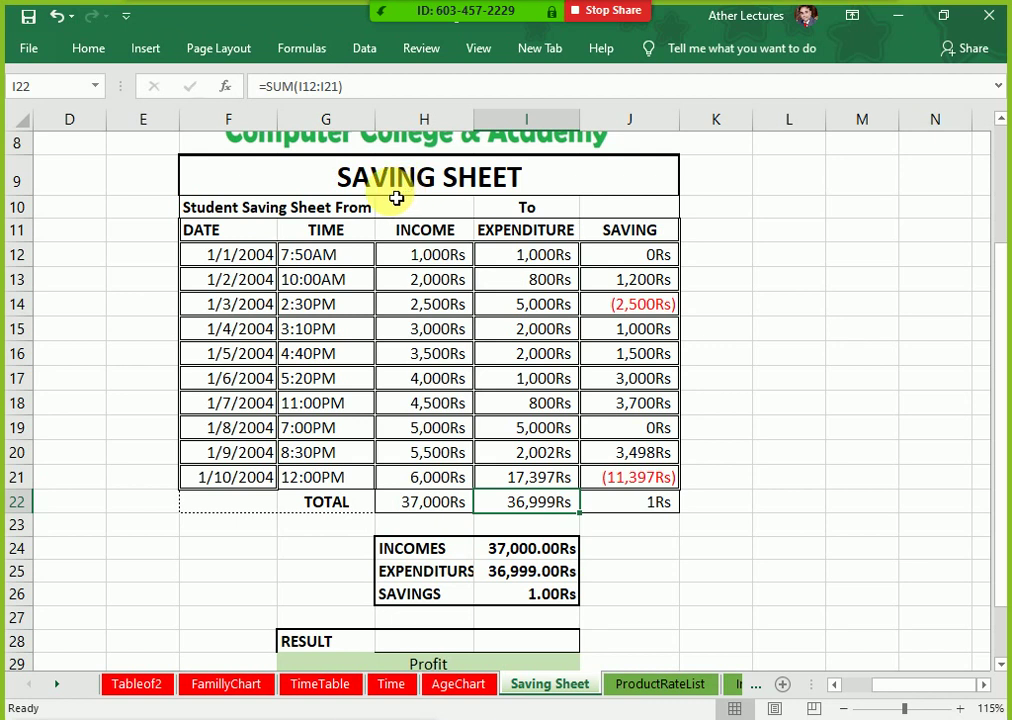
Step: Clear the savings J12:J21, the TOTAL row H22:J22 and the summary amounts I24:I26
{"action": "left_click", "coordinate": [432, 236]}
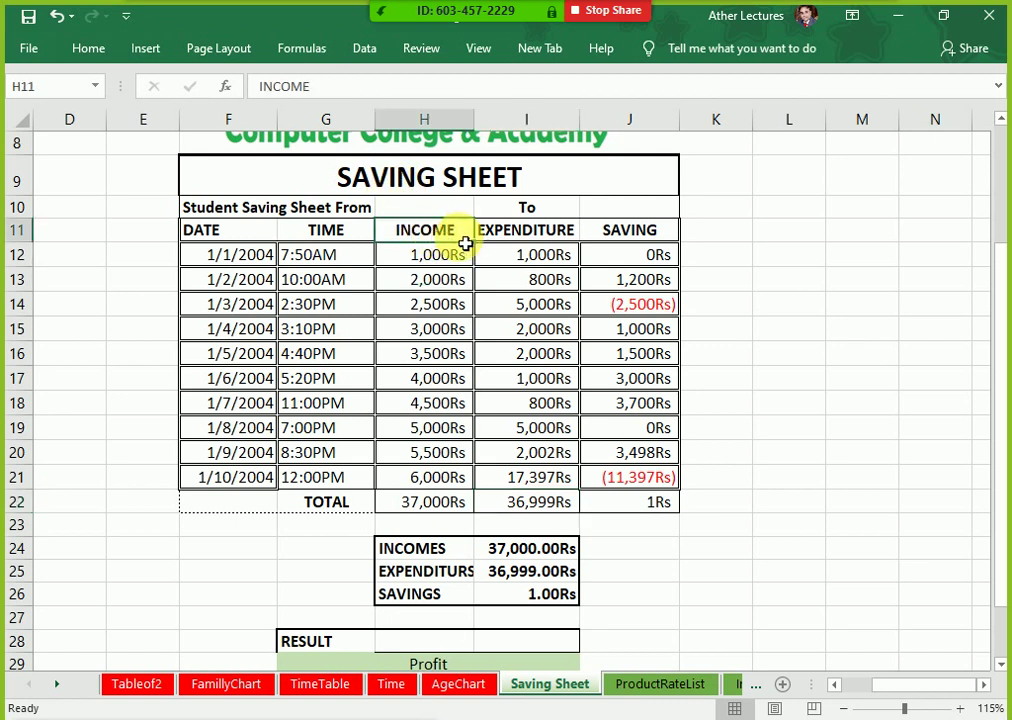
{"action": "left_click", "coordinate": [517, 230]}
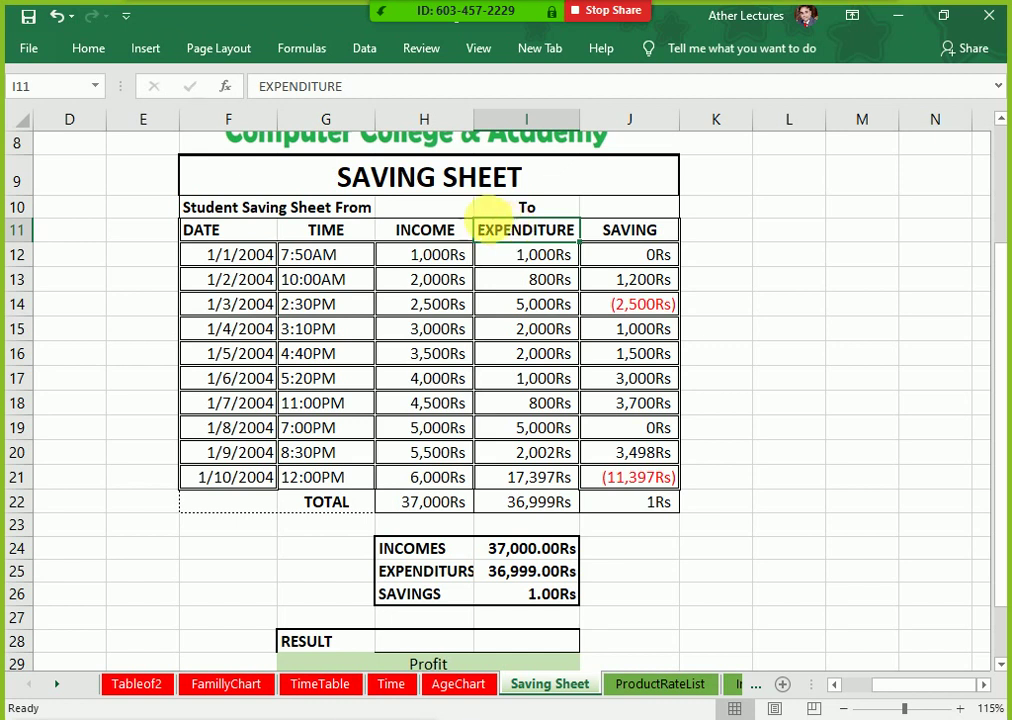
{"action": "left_click", "coordinate": [452, 232]}
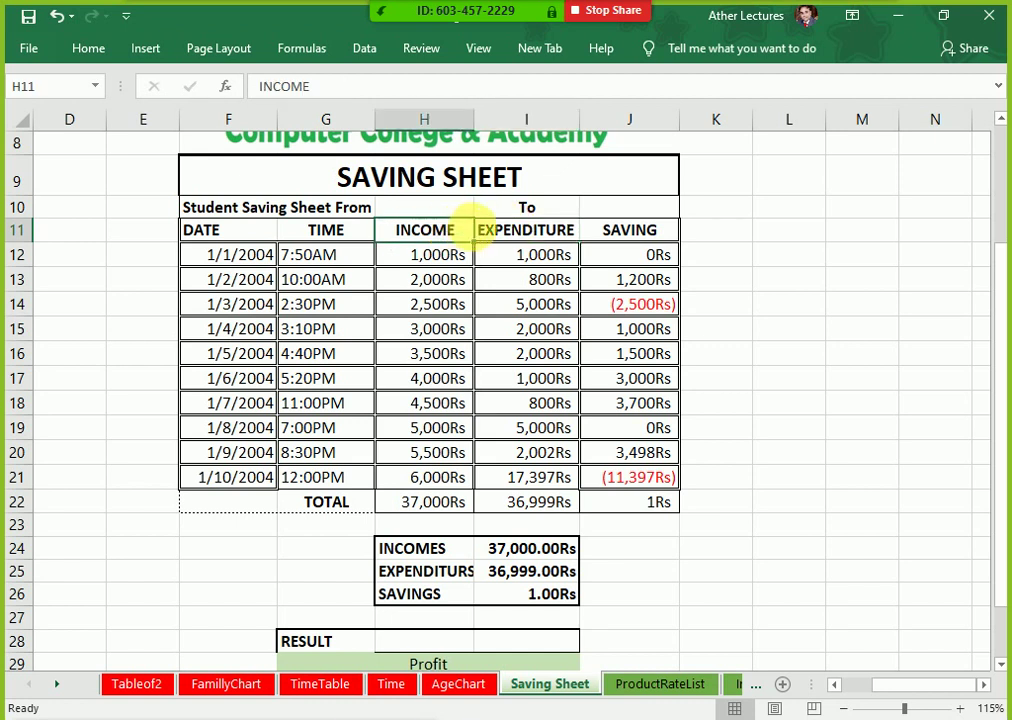
{"action": "left_click", "coordinate": [480, 228]}
{"action": "left_click", "coordinate": [639, 228]}
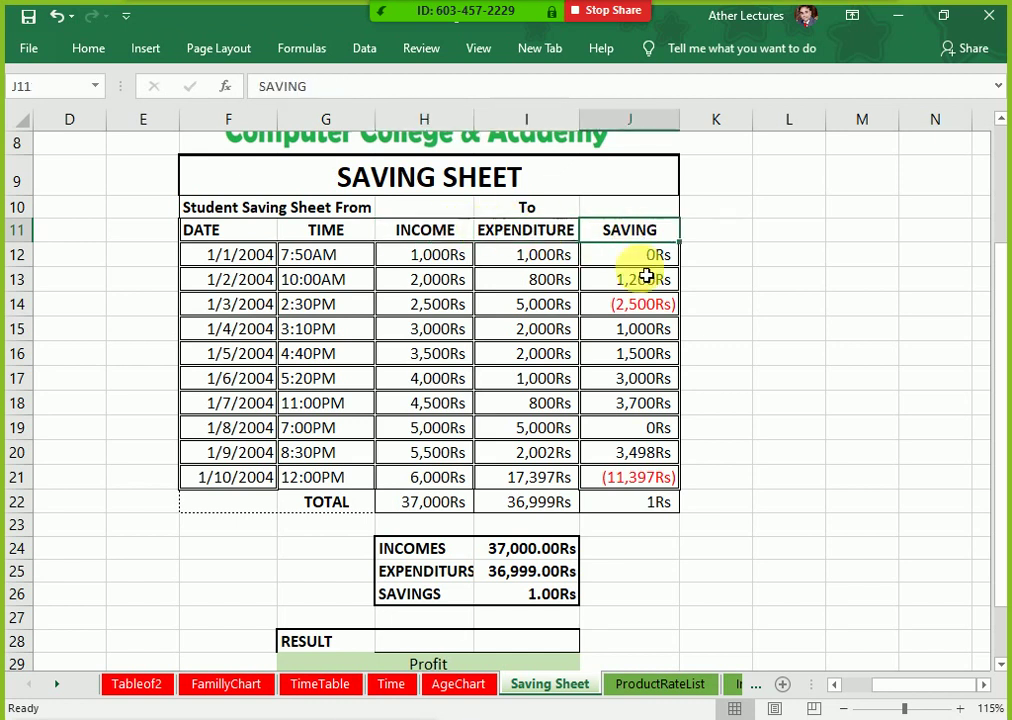
{"action": "left_click_drag", "start_coordinate": [641, 256], "coordinate": [402, 504]}
{"action": "key", "text": "Delete"}
{"action": "key", "text": "Delete"}
{"action": "left_click_drag", "start_coordinate": [556, 552], "coordinate": [550, 595]}
{"action": "key", "text": "Delete"}
Step: Enter =H12-I12 in J12 and fill it down the SAVING column to J20
{"action": "left_click", "coordinate": [466, 666]}
{"action": "key", "text": "Delete"}
{"action": "scroll", "coordinate": [671, 303], "scroll_direction": "down", "scroll_amount": 3}
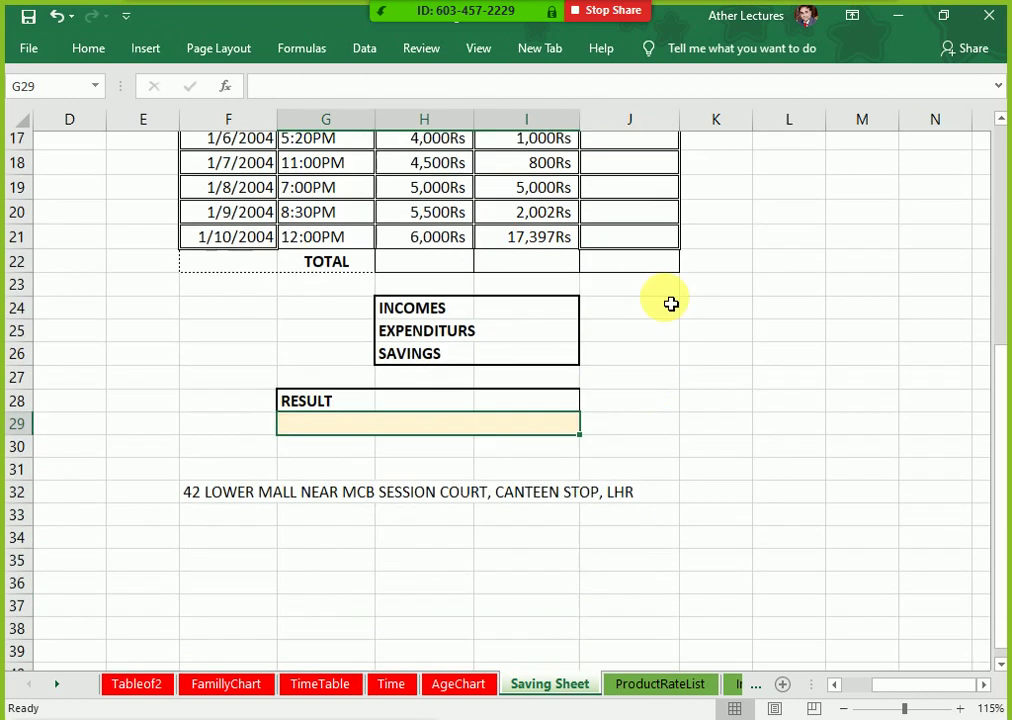
{"action": "scroll", "coordinate": [669, 350], "scroll_direction": "up", "scroll_amount": 3}
{"action": "left_click", "coordinate": [621, 233]}
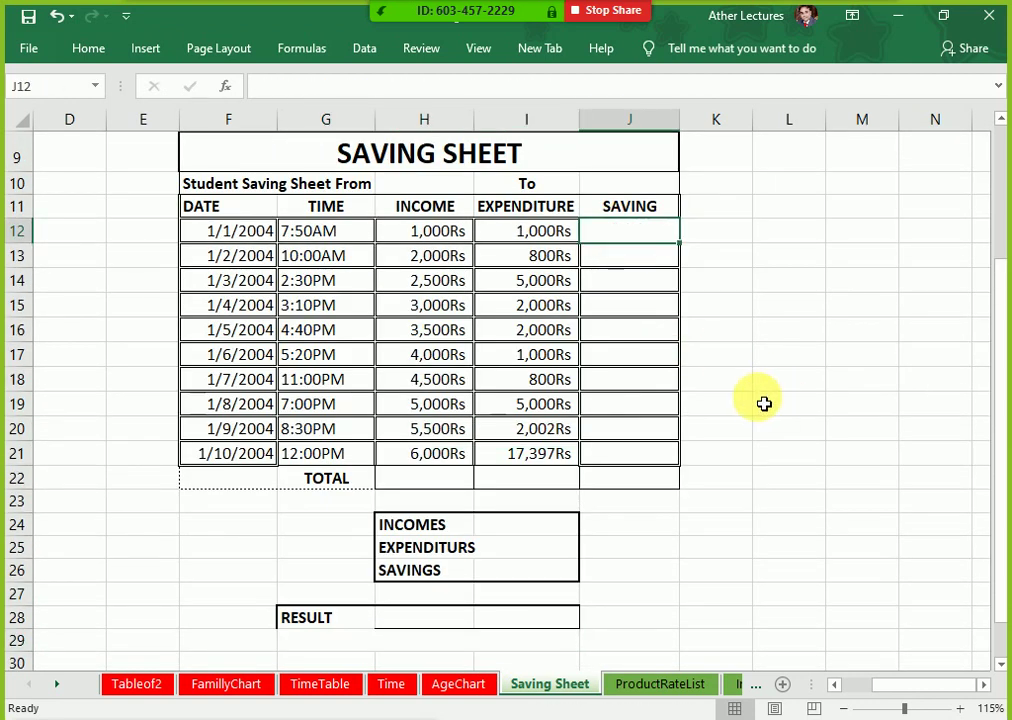
{"action": "type", "text": "="}
{"action": "key", "text": "Left"}
{"action": "key", "text": "Left"}
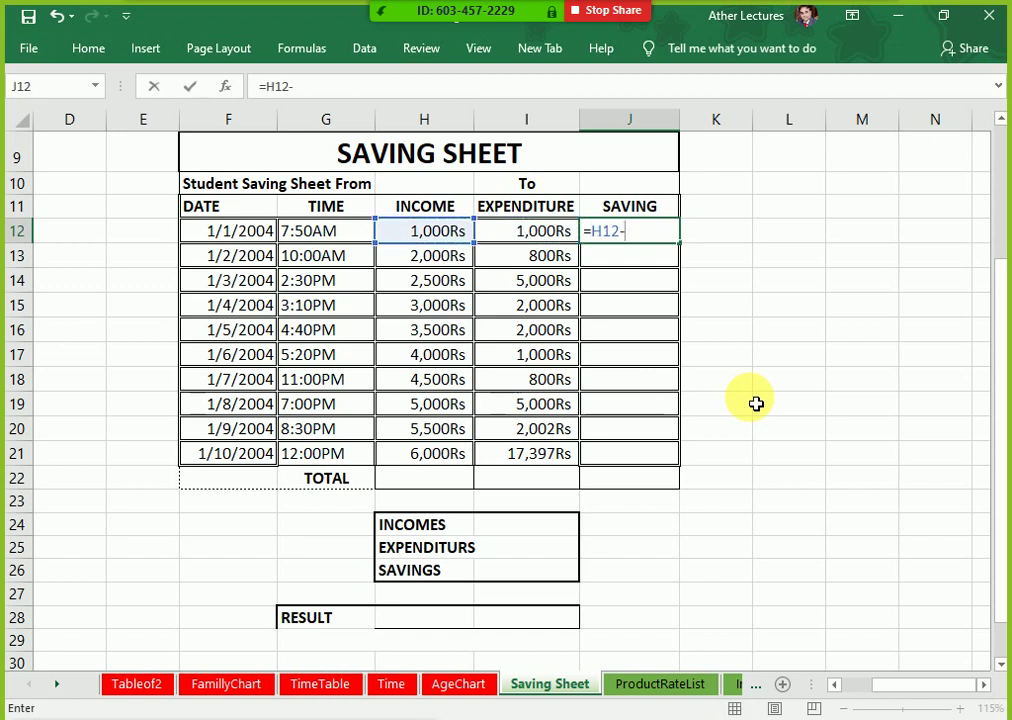
{"action": "type", "text": "-"}
{"action": "key", "text": "Left"}
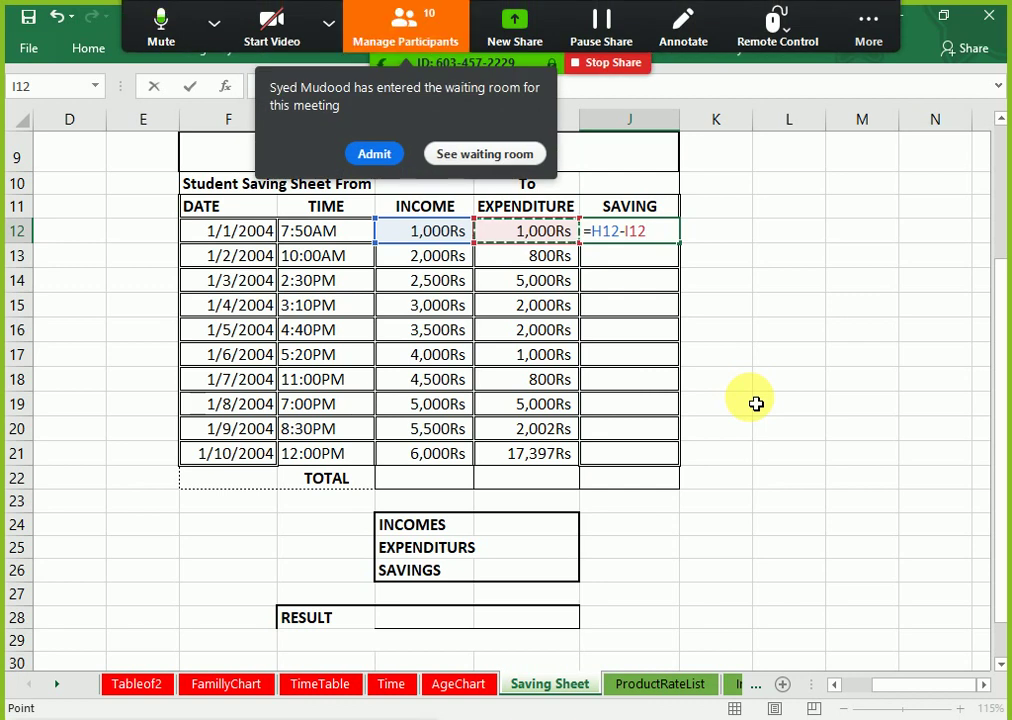
{"action": "left_click", "coordinate": [368, 155]}
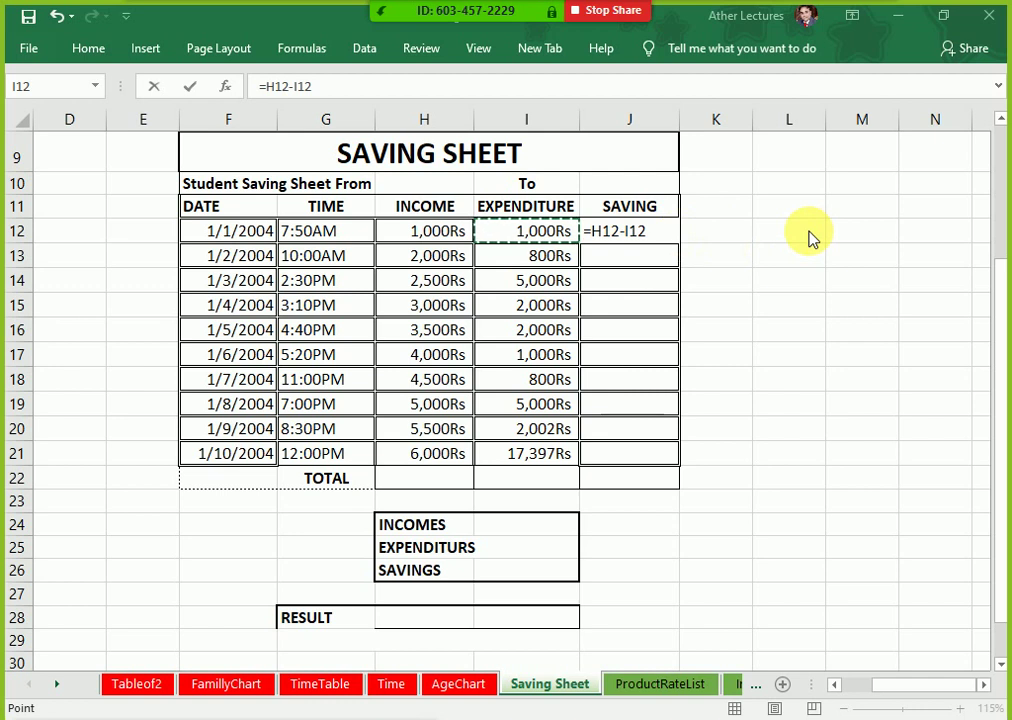
{"action": "left_click", "coordinate": [652, 279]}
{"action": "key", "text": "Return"}
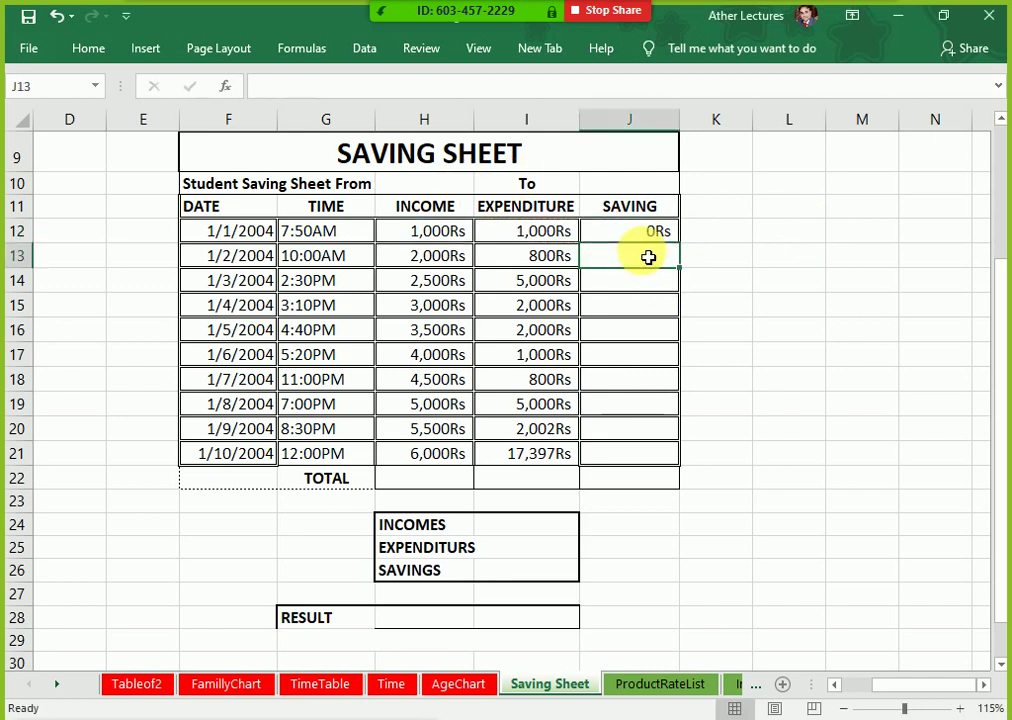
{"action": "left_click", "coordinate": [648, 234]}
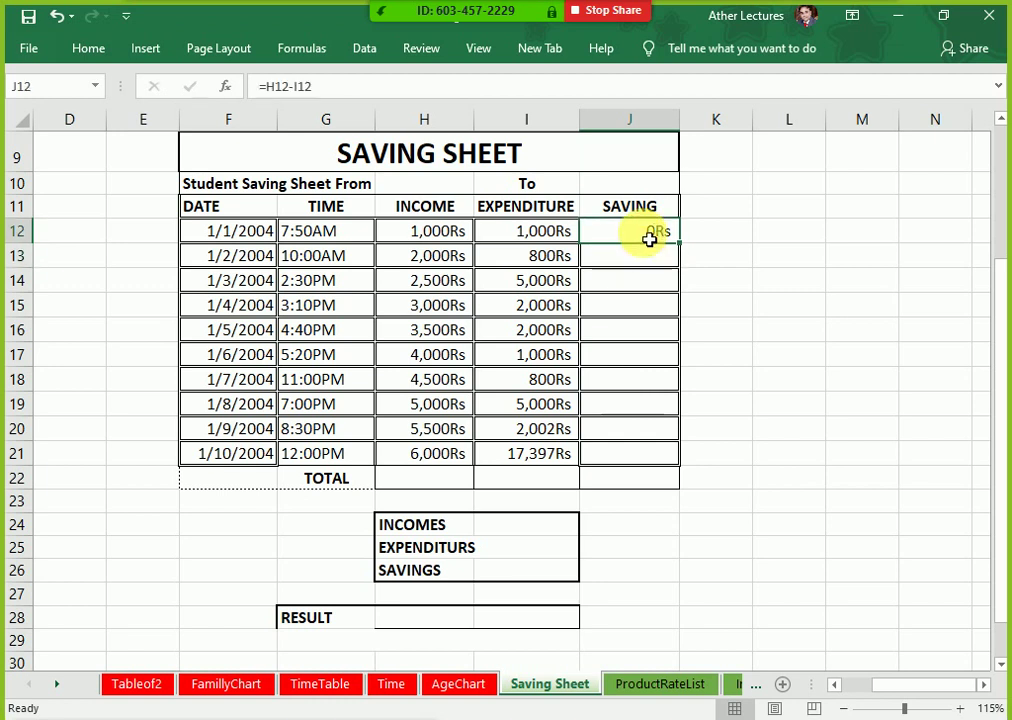
{"action": "left_click_drag", "start_coordinate": [682, 251], "coordinate": [671, 436]}
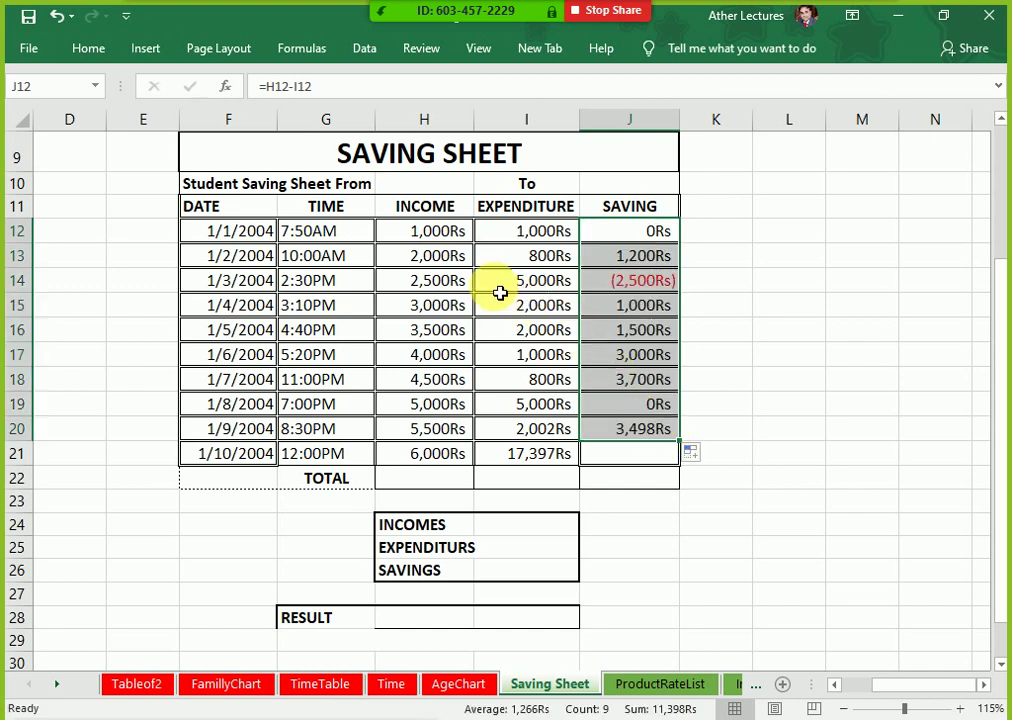
Step: Select the SAVING values J12:J22 and the TOTAL row's income and expenditure cells H22:I22
{"action": "left_click", "coordinate": [440, 258]}
{"action": "left_click_drag", "start_coordinate": [458, 268], "coordinate": [620, 257]}
{"action": "left_click", "coordinate": [450, 282]}
{"action": "left_click_drag", "start_coordinate": [507, 285], "coordinate": [536, 288]}
{"action": "left_click_drag", "start_coordinate": [653, 235], "coordinate": [655, 486]}
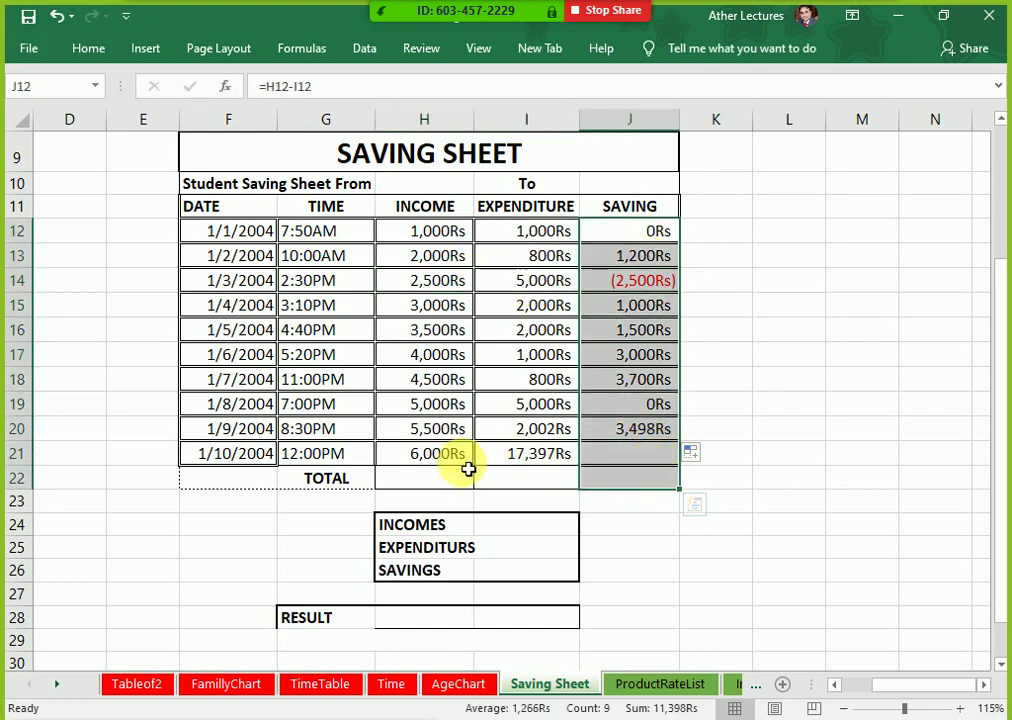
{"action": "left_click_drag", "start_coordinate": [465, 476], "coordinate": [575, 480]}
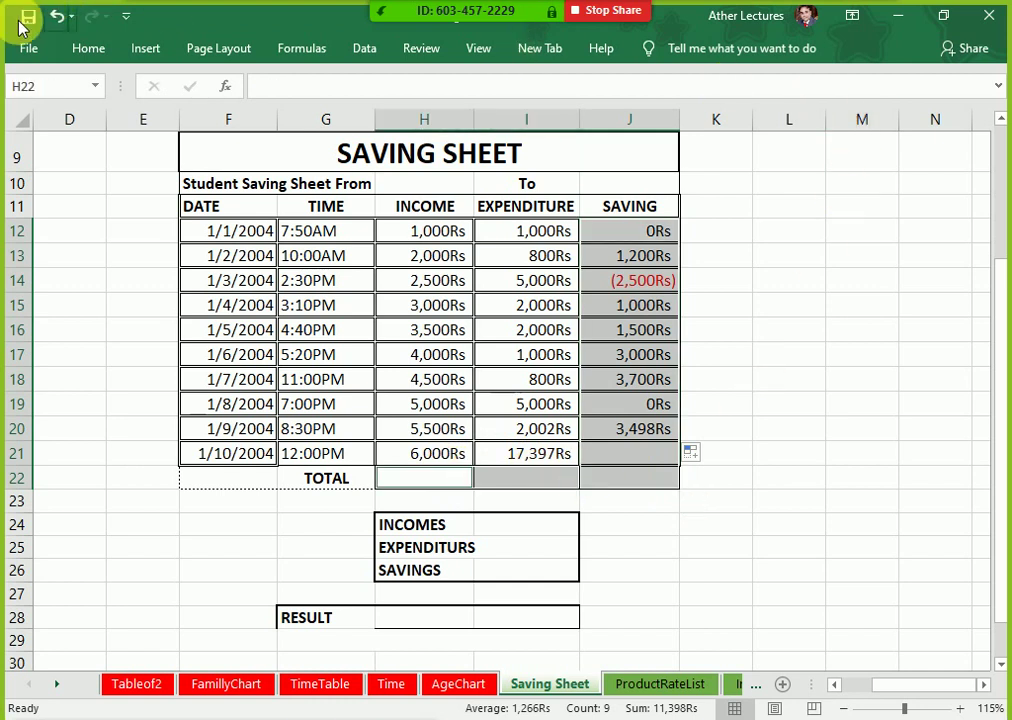
{"action": "left_click", "coordinate": [78, 52]}
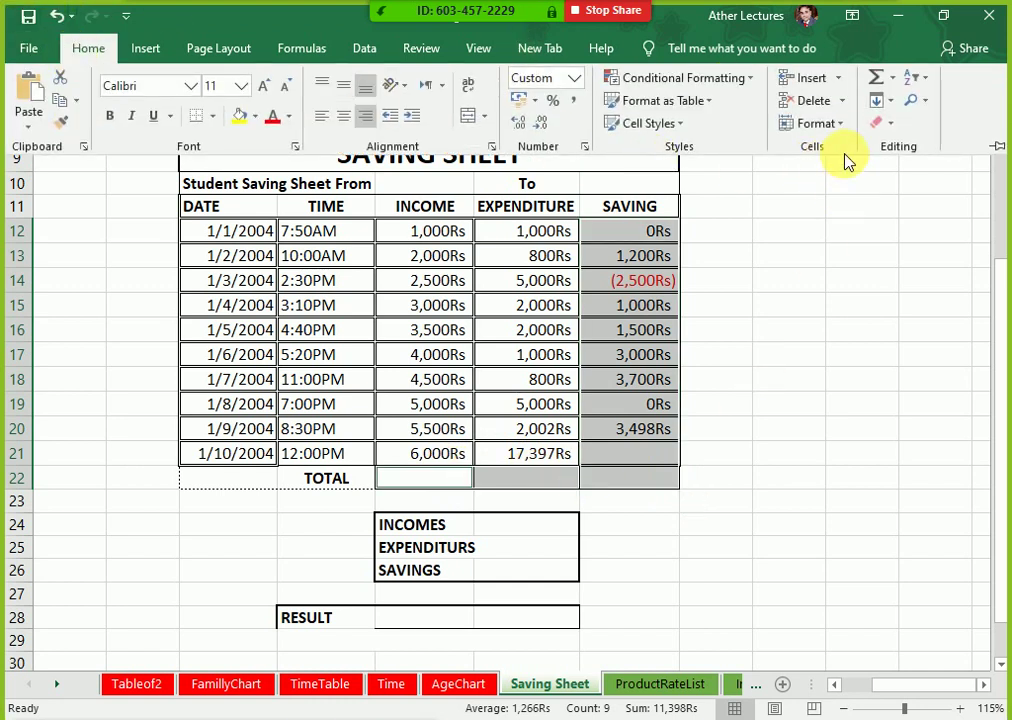
Step: Apply Clear Formats to the selection, undo it to restore the Rs formatting, and reopen Clear
{"action": "left_click", "coordinate": [888, 127]}
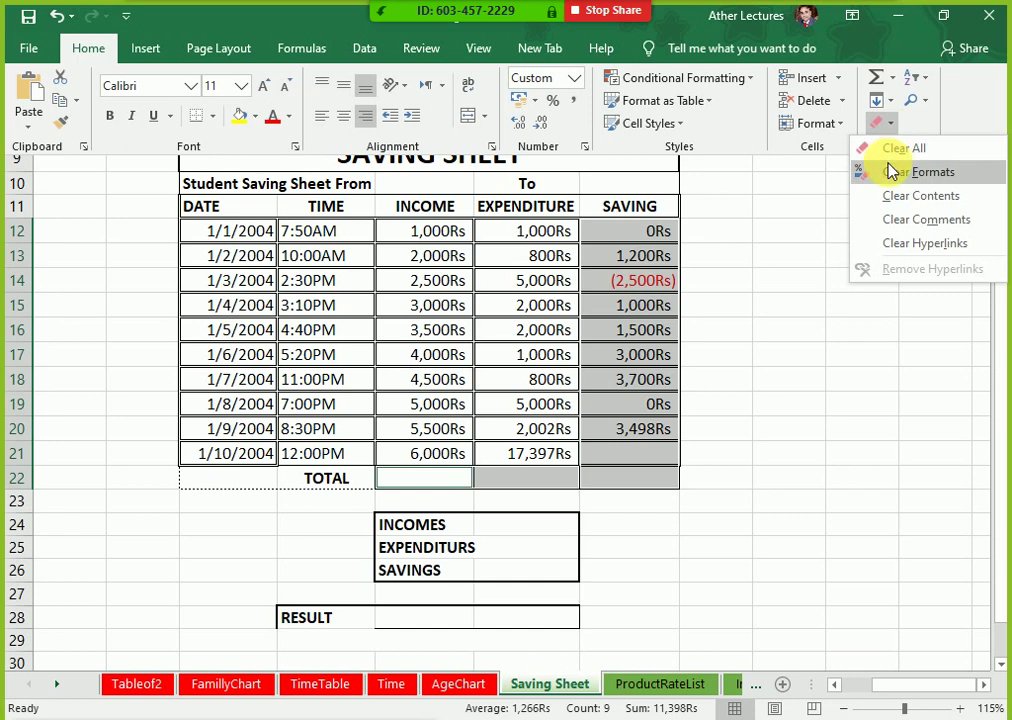
{"action": "left_click", "coordinate": [888, 176]}
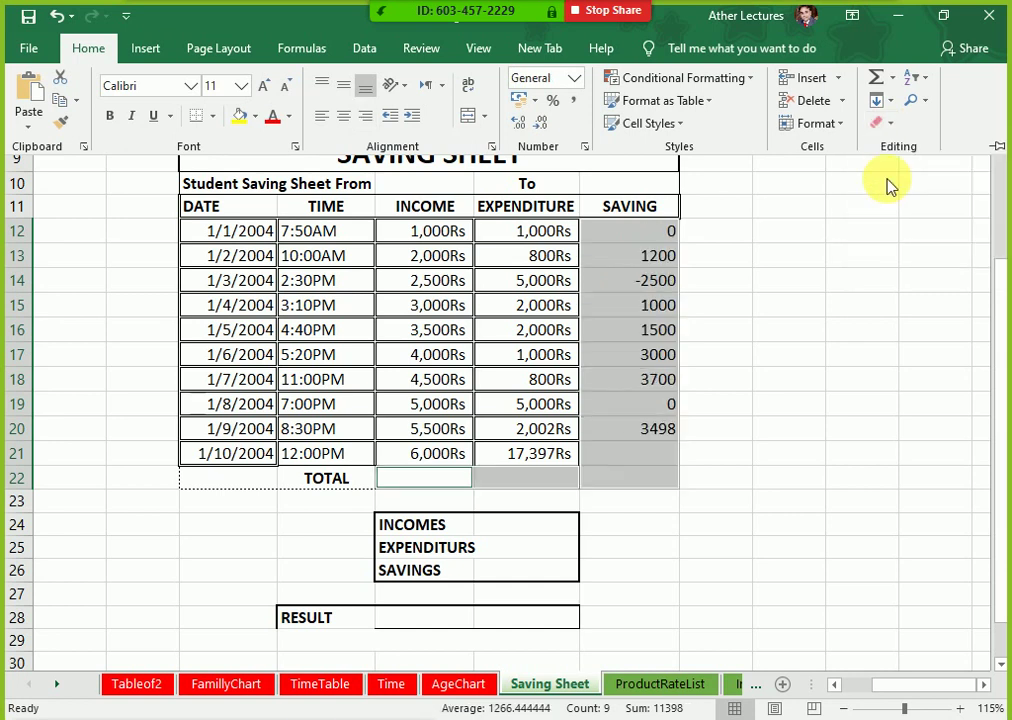
{"action": "key", "text": "ctrl+z"}
{"action": "left_click", "coordinate": [890, 124]}
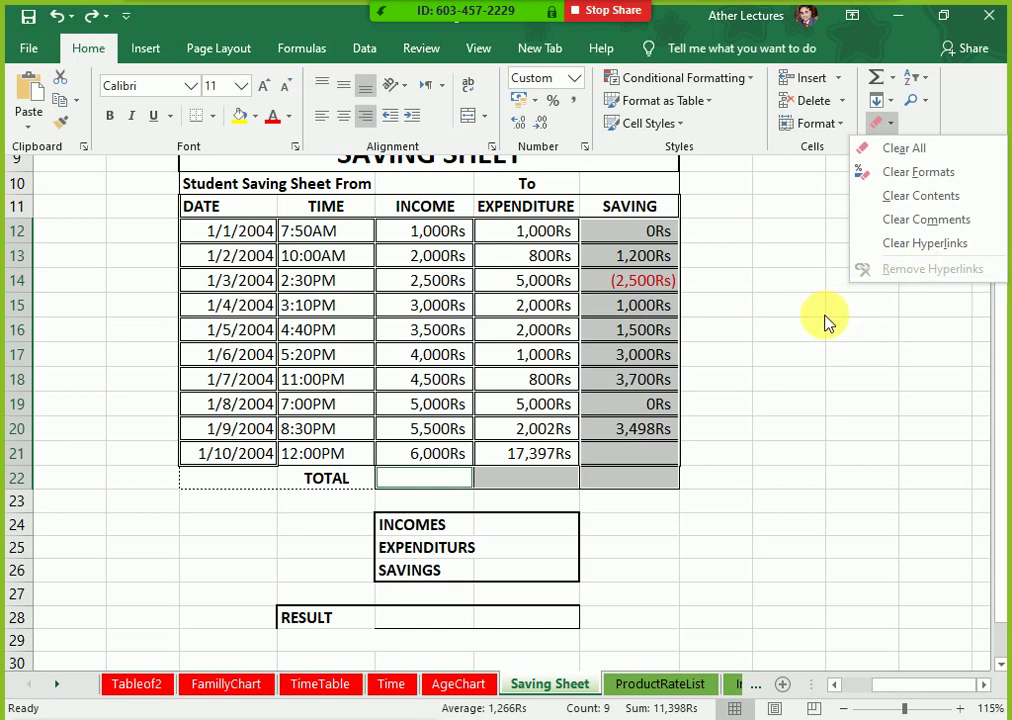
Step: Type an e-mail address into cell L15 so Excel turns it into a hyperlink
{"action": "left_click", "coordinate": [818, 316]}
{"action": "key", "text": "ctrl+F1"}
{"action": "left_click", "coordinate": [820, 313]}
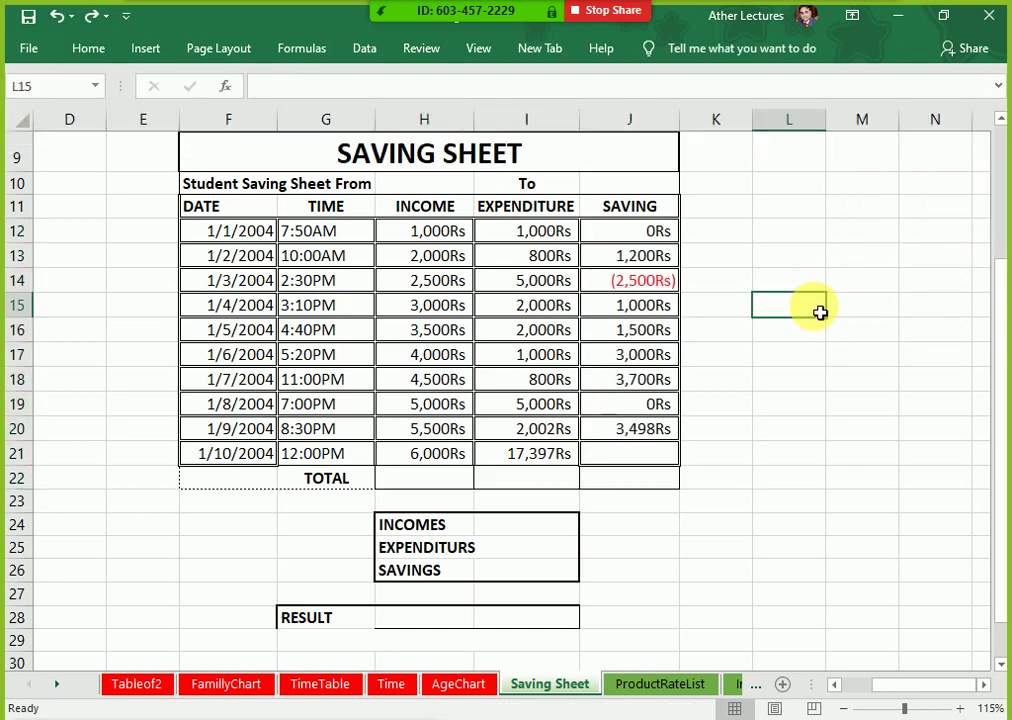
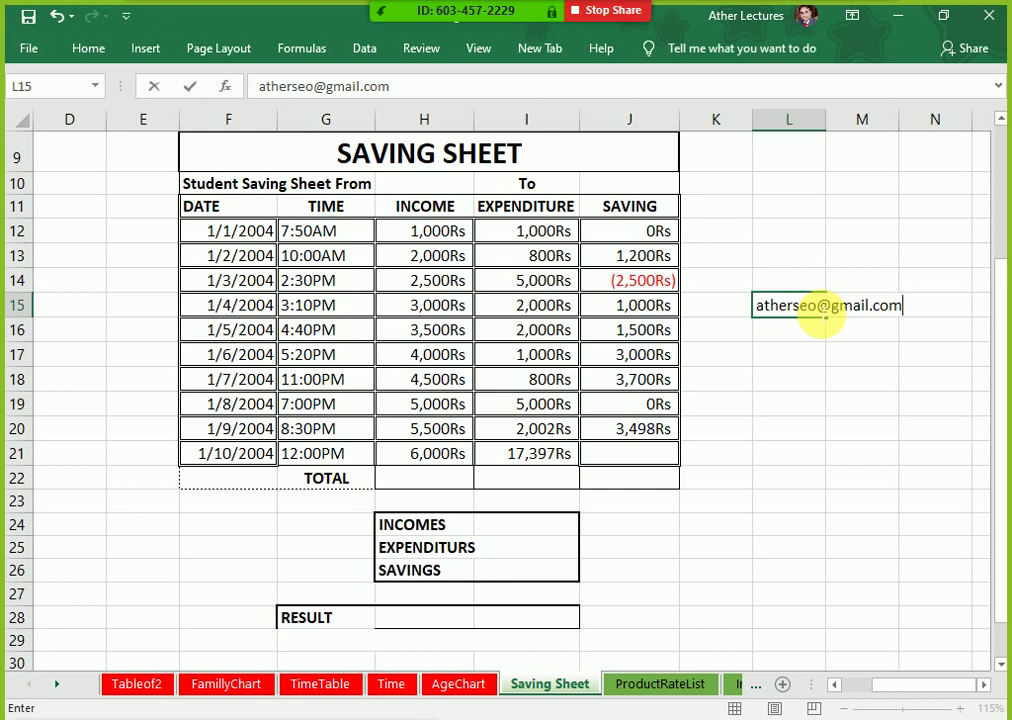
{"action": "key", "text": "Return"}
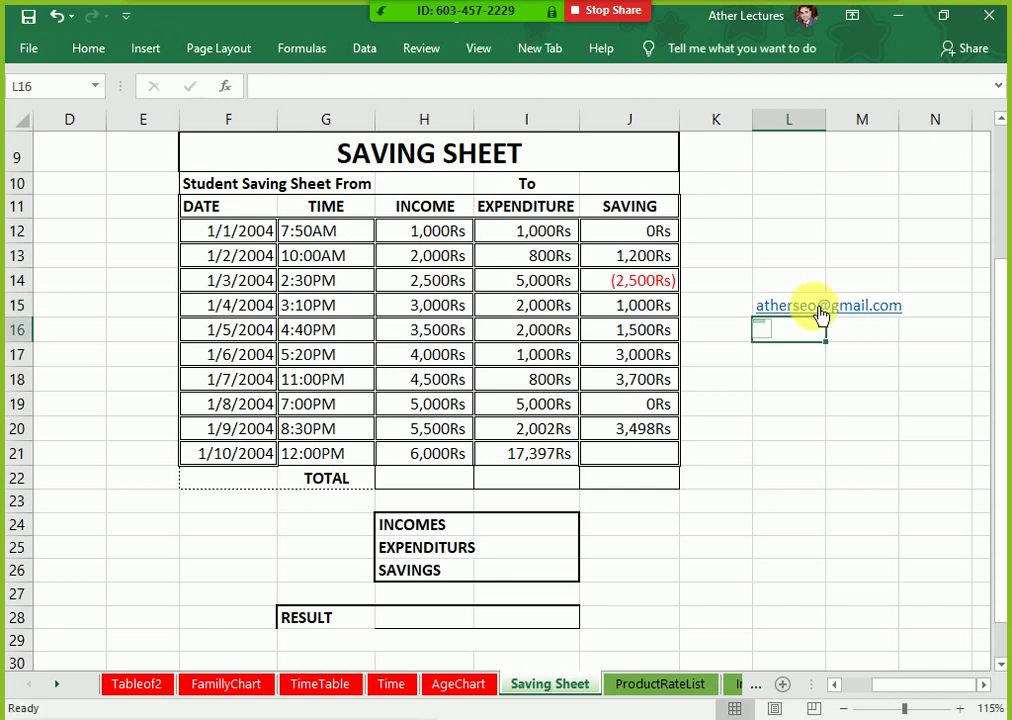
{"action": "left_click", "coordinate": [878, 407]}
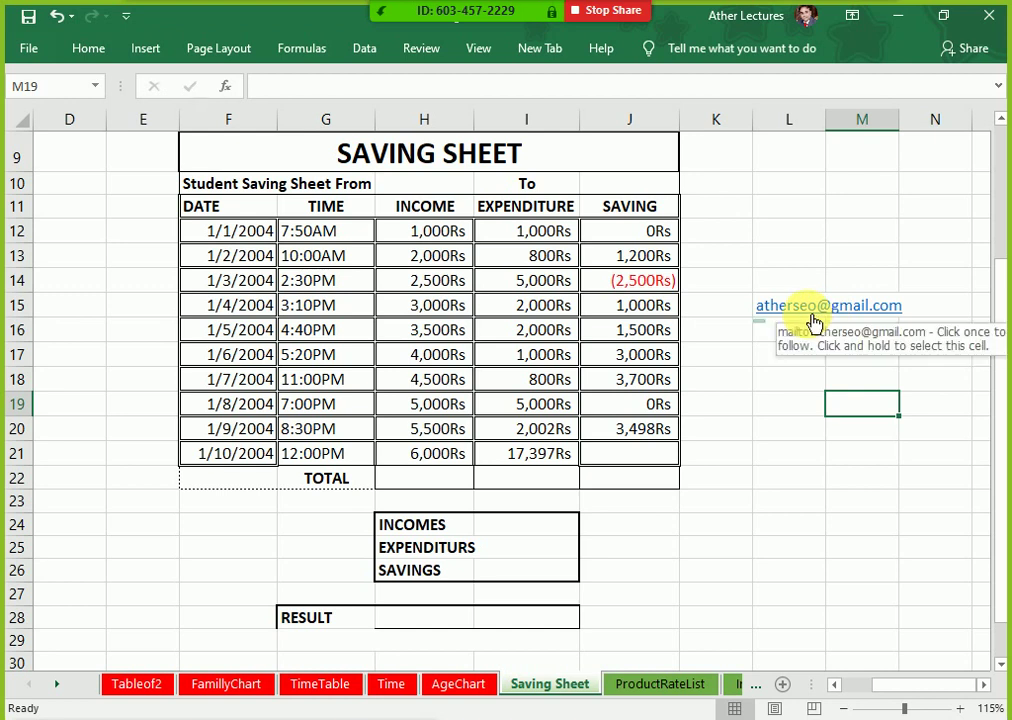
{"action": "left_click", "coordinate": [145, 50]}
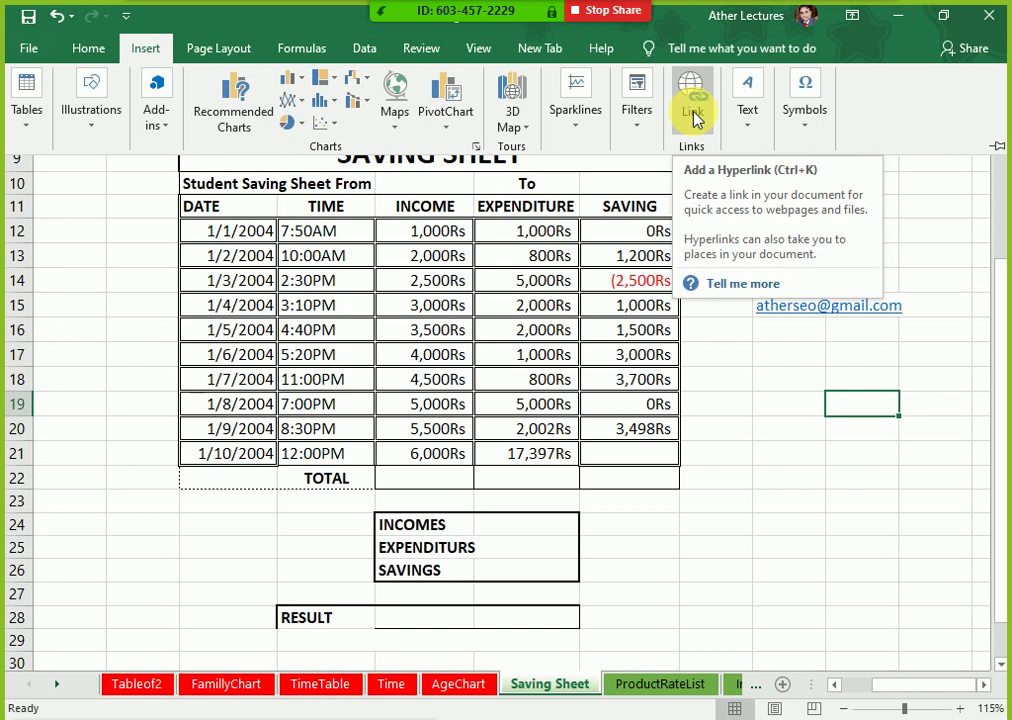
{"action": "left_click", "coordinate": [782, 342]}
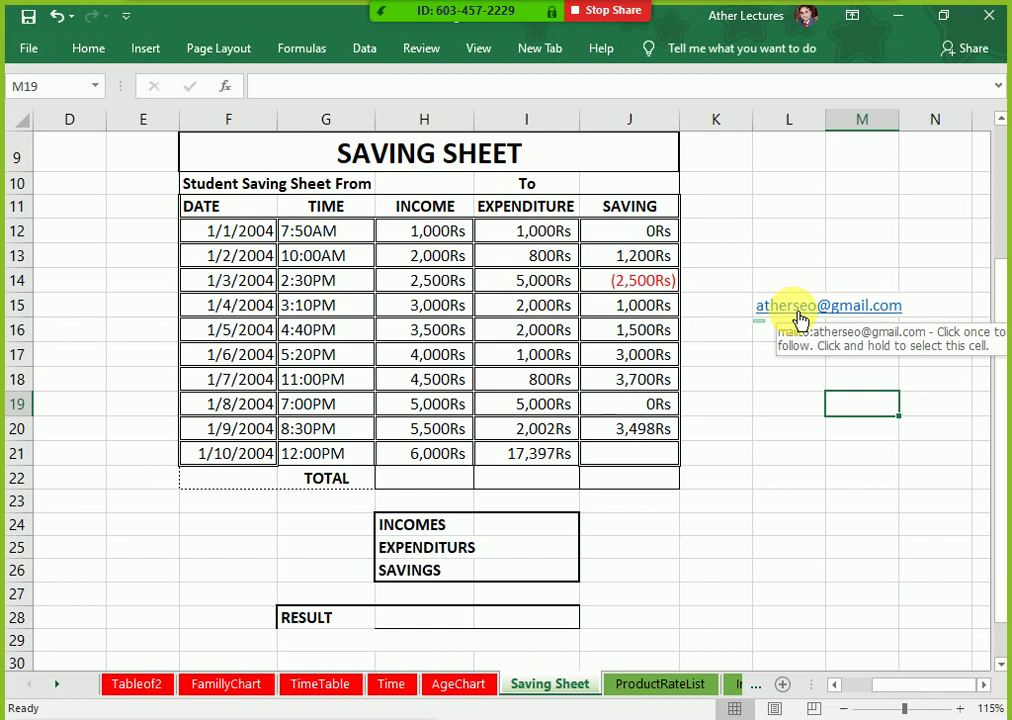
{"action": "key", "text": "Left"}
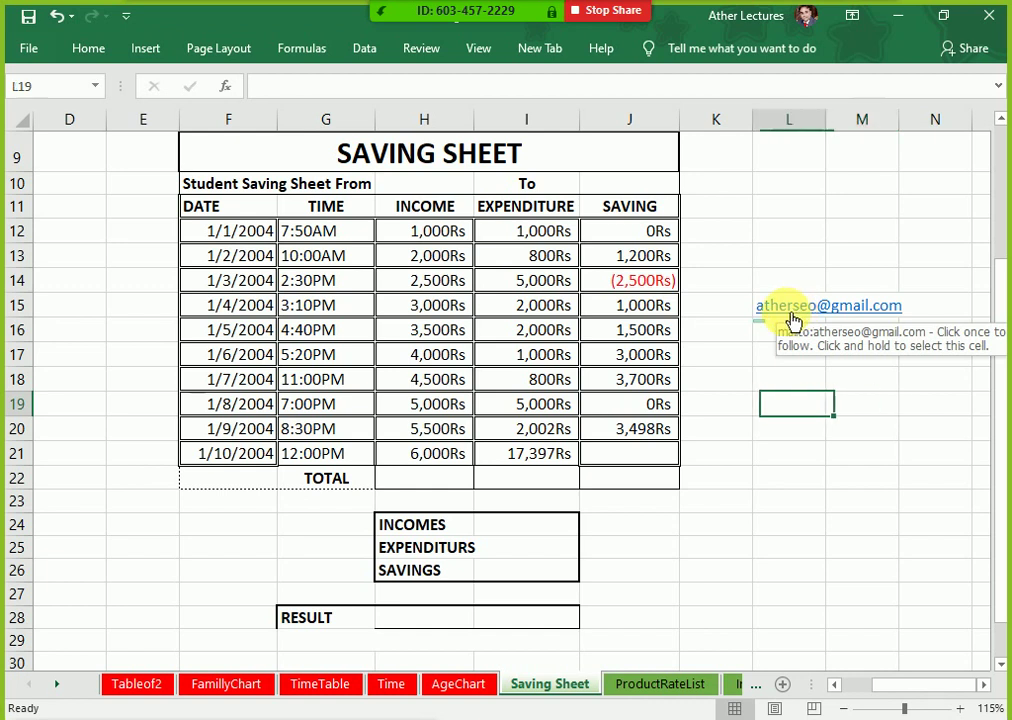
{"action": "key", "text": "Up"}
{"action": "key", "text": "Up"}
{"action": "key", "text": "Up"}
{"action": "key", "text": "Up"}
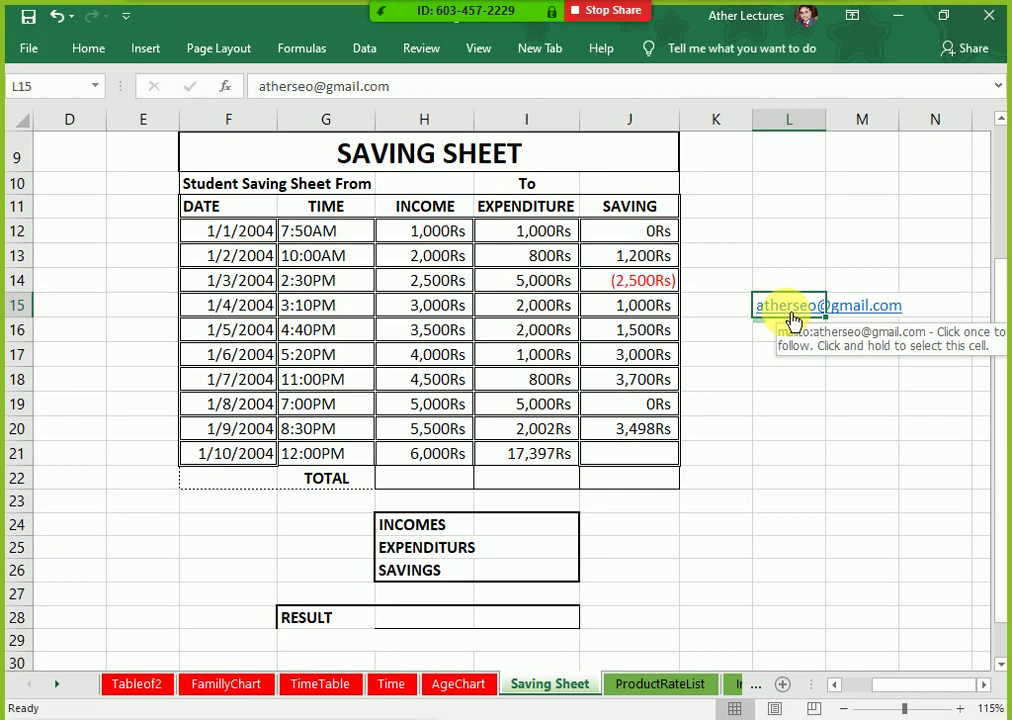
Step: Follow the L15 e-mail link and dismiss the 'How do you want to open this?' prompt
{"action": "left_click", "coordinate": [796, 321]}
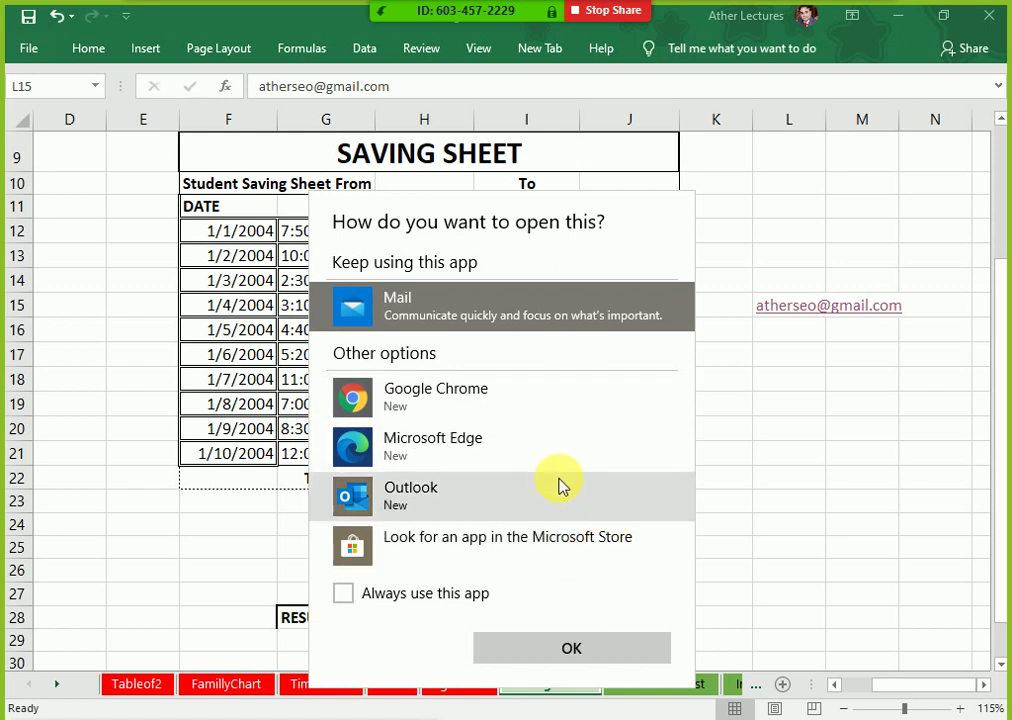
{"action": "left_click", "coordinate": [752, 397]}
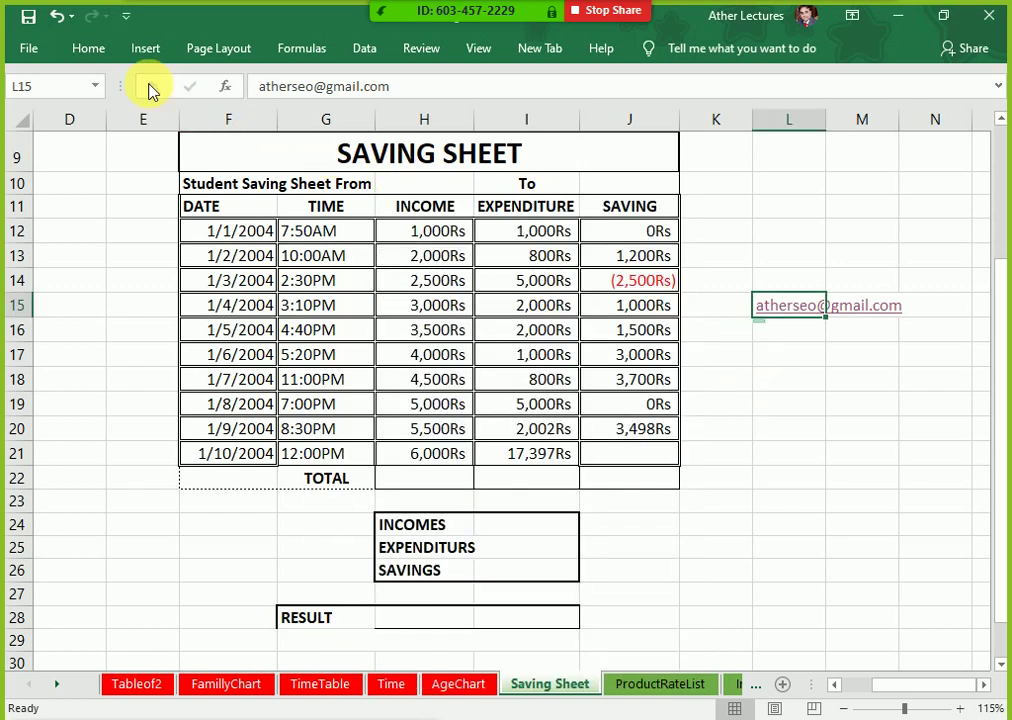
{"action": "left_click", "coordinate": [89, 62]}
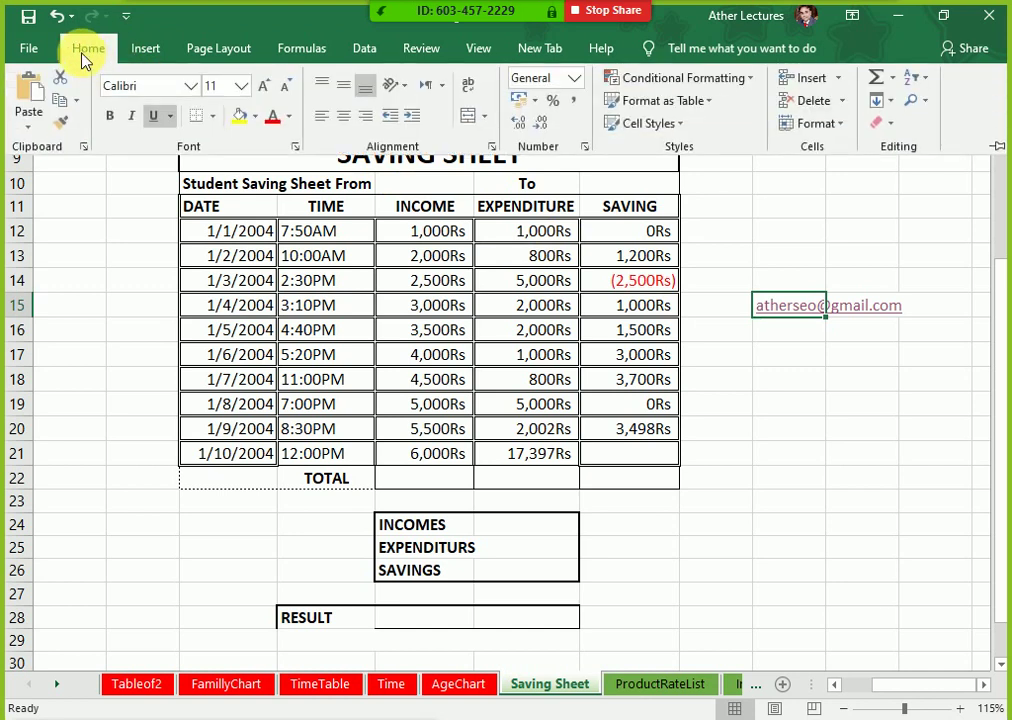
Step: Strip the link from the L15 e-mail with Clear > Remove Hyperlinks, then click M17
{"action": "left_click", "coordinate": [889, 136]}
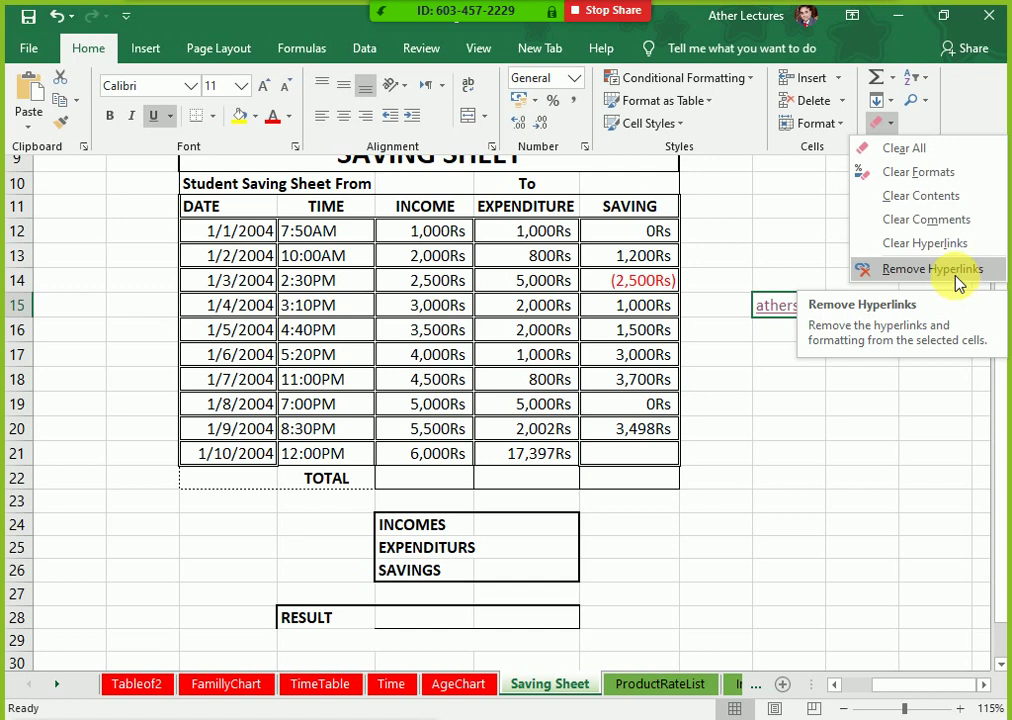
{"action": "left_click", "coordinate": [956, 283]}
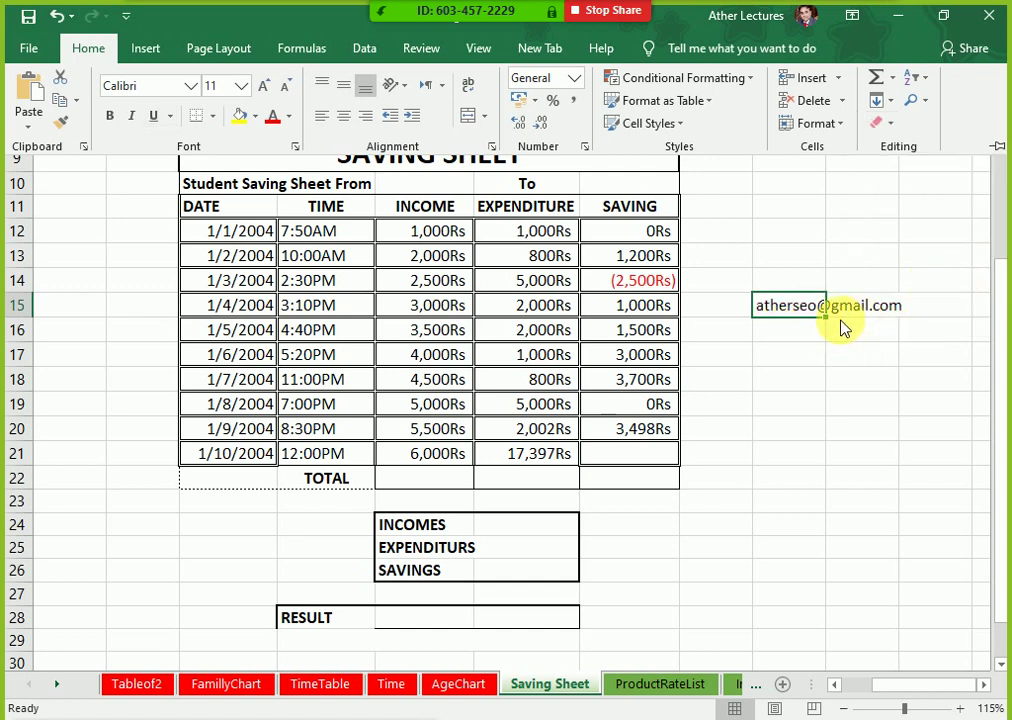
{"action": "left_click", "coordinate": [845, 353]}
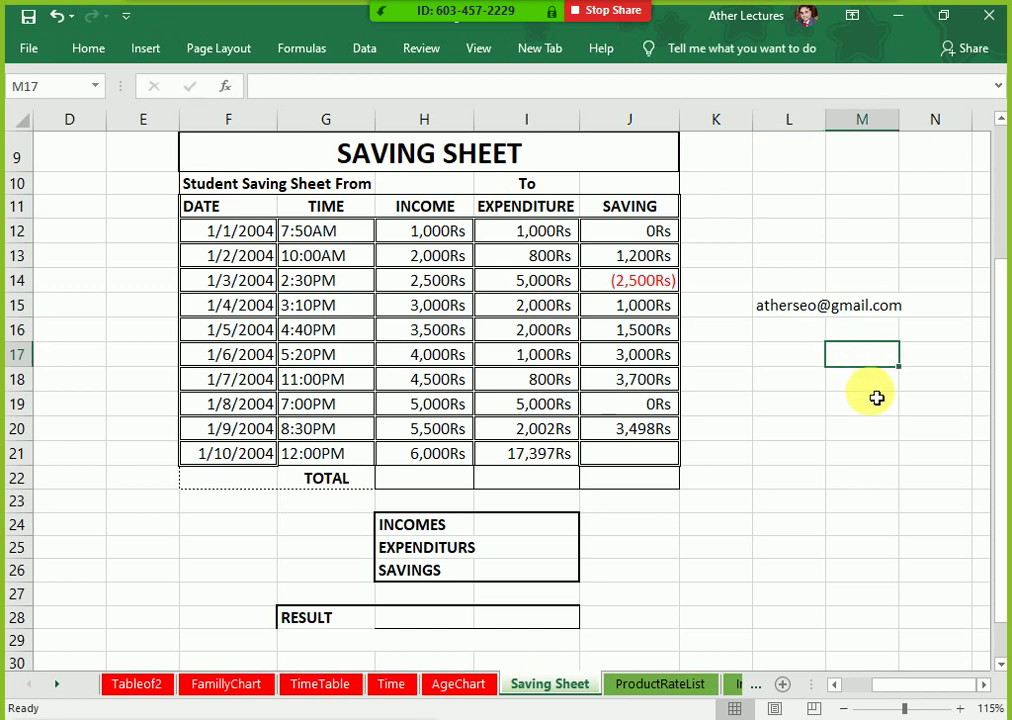
Step: Delete the stray e-mail text near L15, then select the SAVING cells and the TOTAL row amounts
{"action": "left_click_drag", "start_coordinate": [800, 282], "coordinate": [882, 370]}
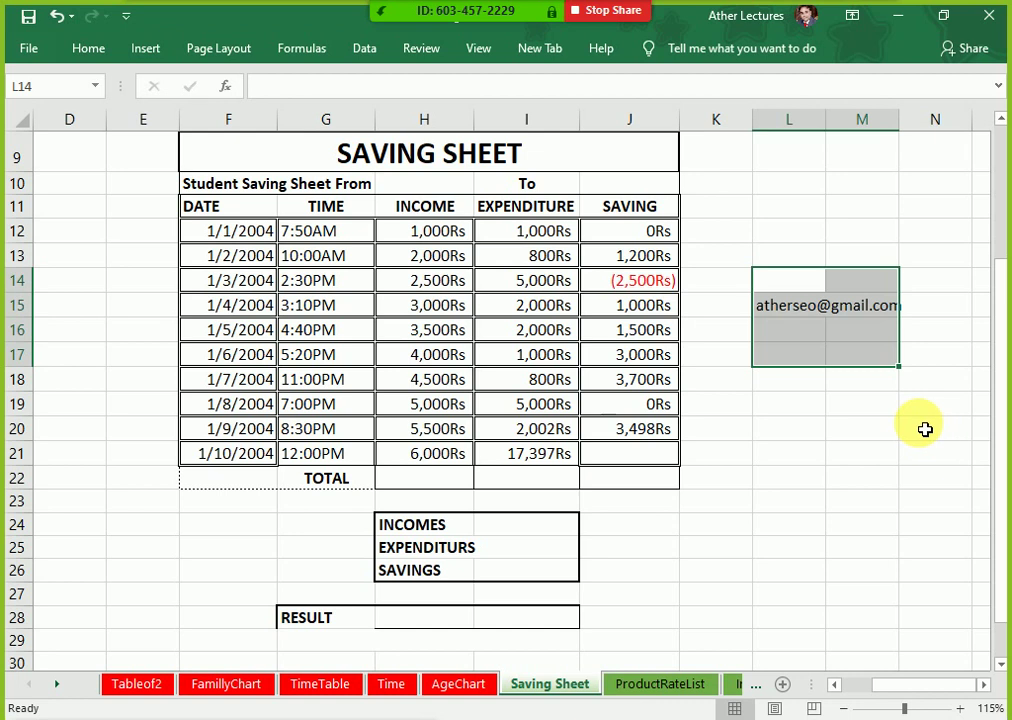
{"action": "key", "text": "Delete"}
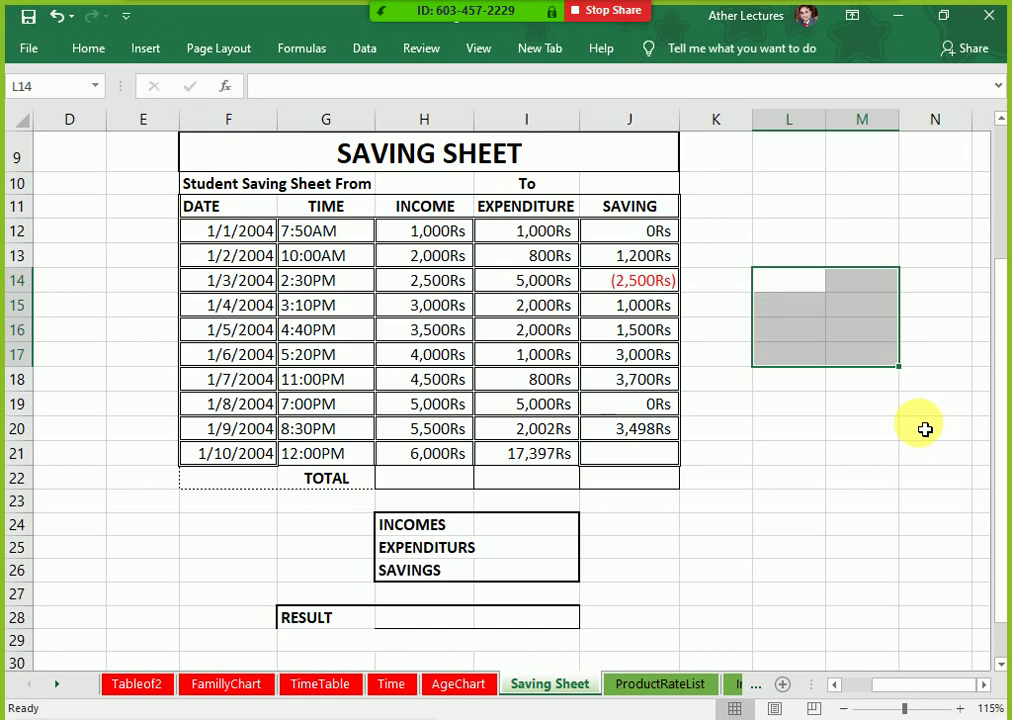
{"action": "key", "text": "Left"}
{"action": "key", "text": "Left"}
{"action": "key", "text": "Up"}
{"action": "key", "text": "Up"}
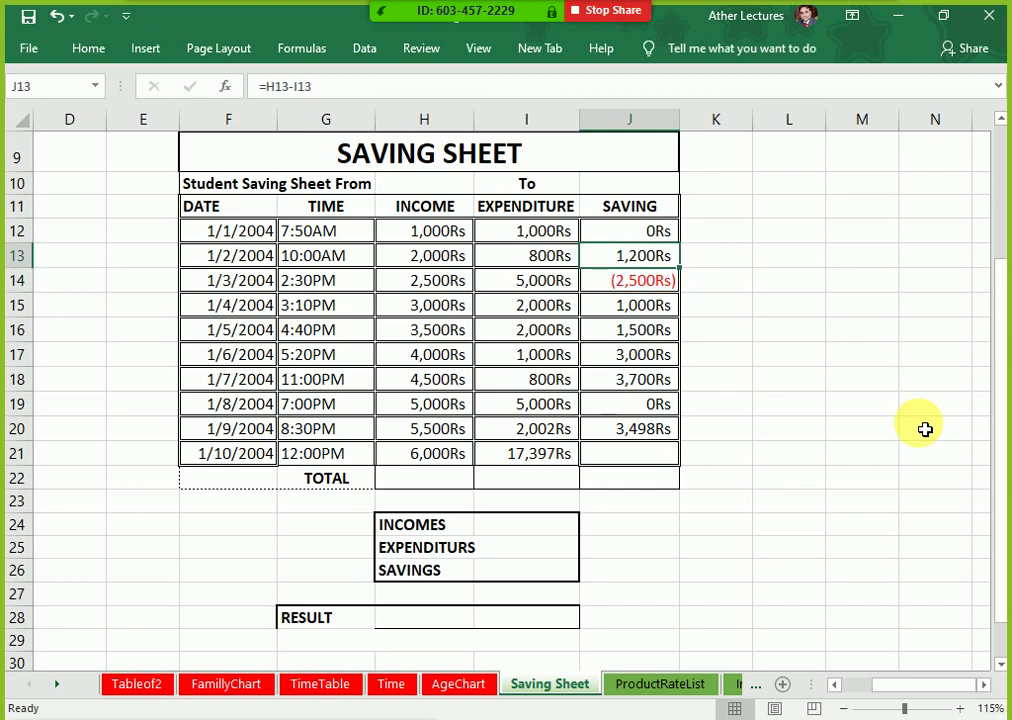
{"action": "key", "text": "ctrl+shift+Down"}
{"action": "key", "text": "shift+Down"}
{"action": "key", "text": "shift+Down"}
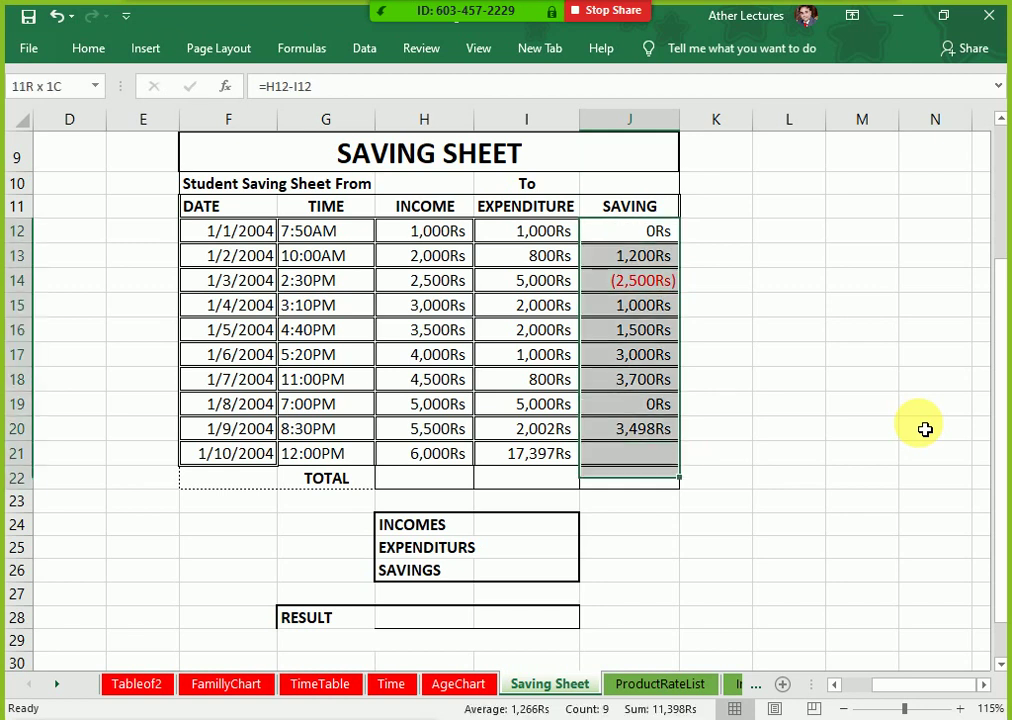
{"action": "left_click_drag", "start_coordinate": [461, 483], "coordinate": [570, 484]}
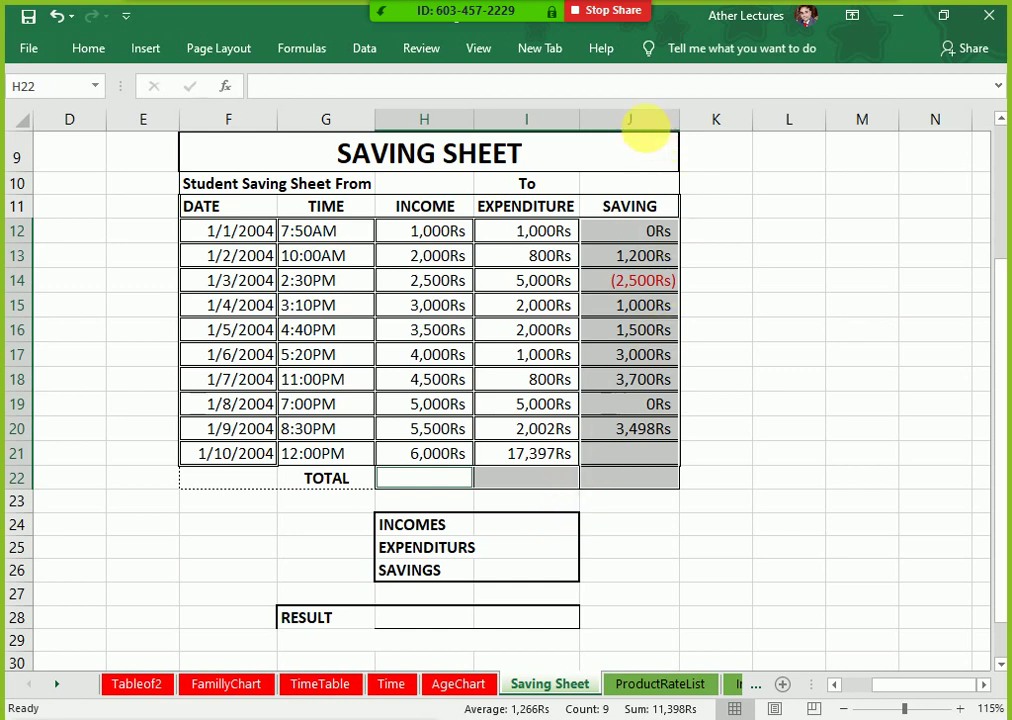
Step: Clear All values, Rs formatting, shading and borders from the selected cells
{"action": "left_click", "coordinate": [90, 49]}
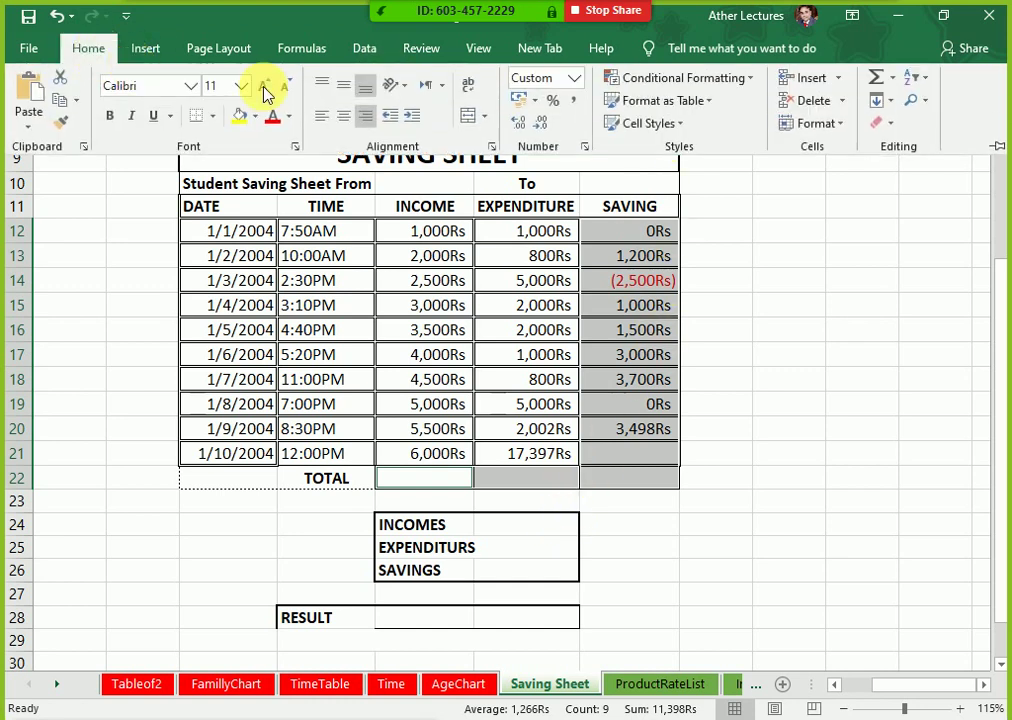
{"action": "left_click", "coordinate": [886, 126]}
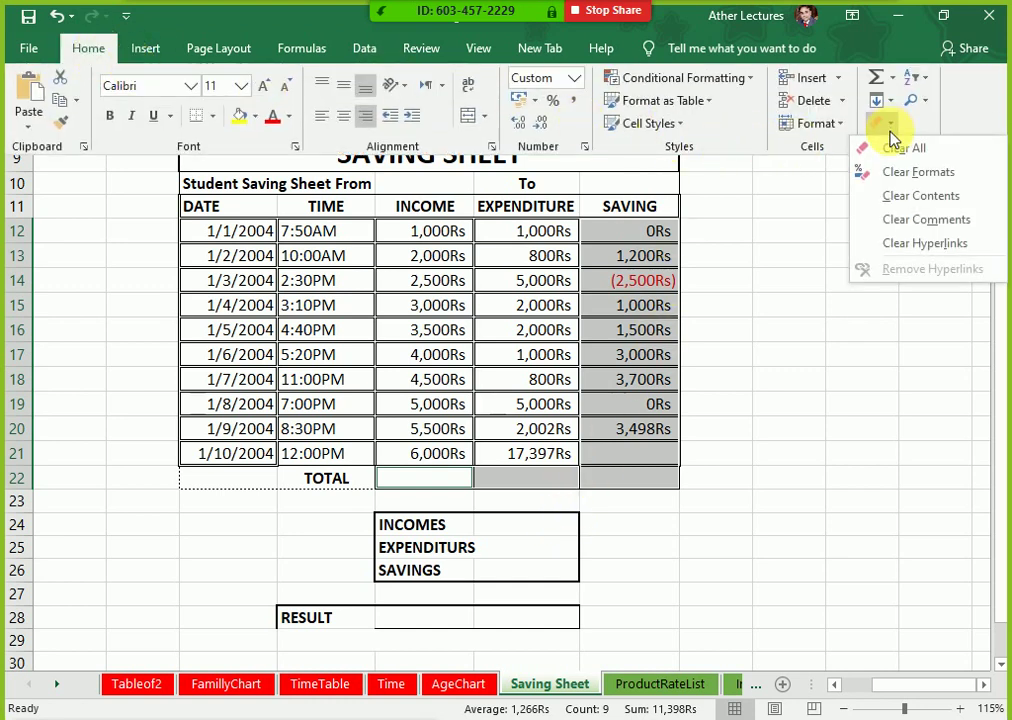
{"action": "left_click", "coordinate": [897, 150]}
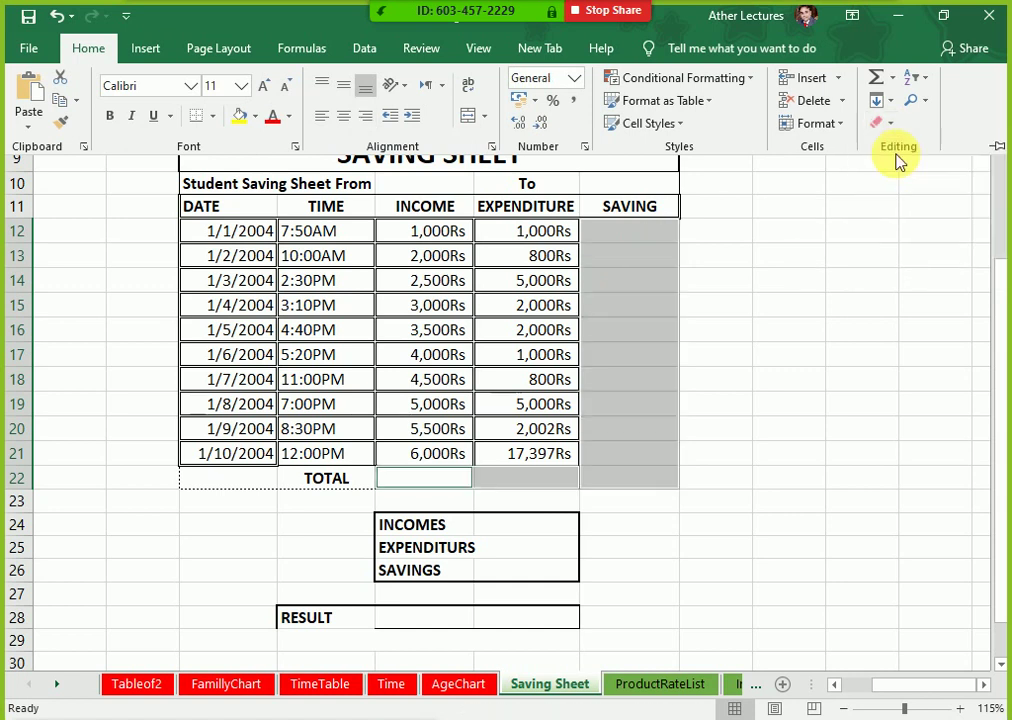
{"action": "left_click_drag", "start_coordinate": [781, 350], "coordinate": [785, 330]}
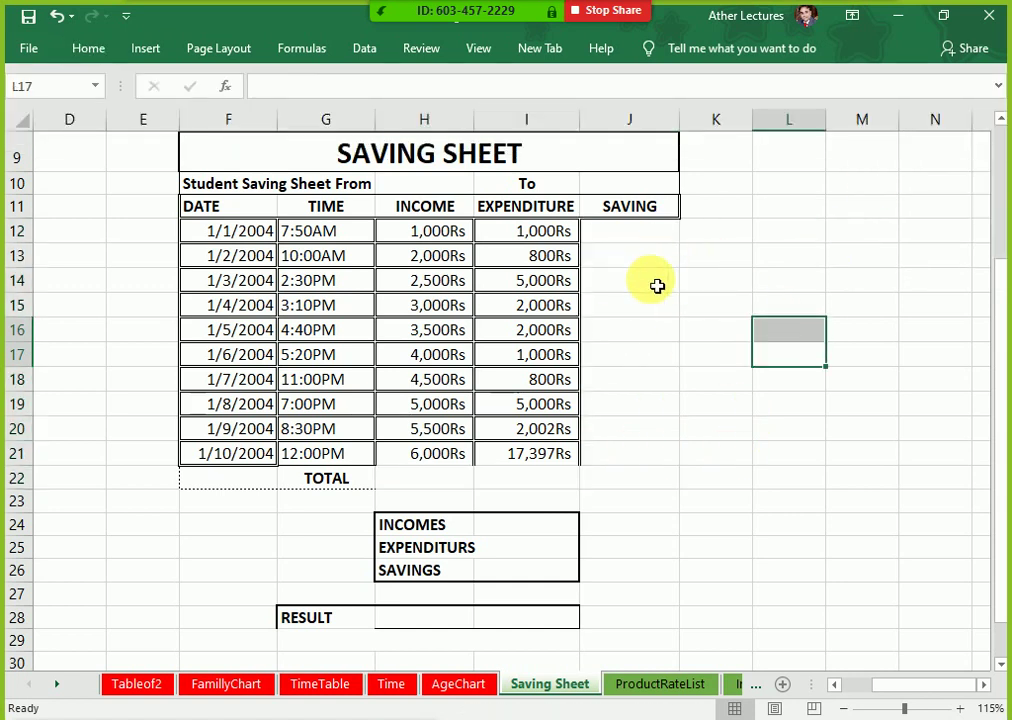
{"action": "left_click", "coordinate": [616, 251]}
{"action": "left_click", "coordinate": [621, 232]}
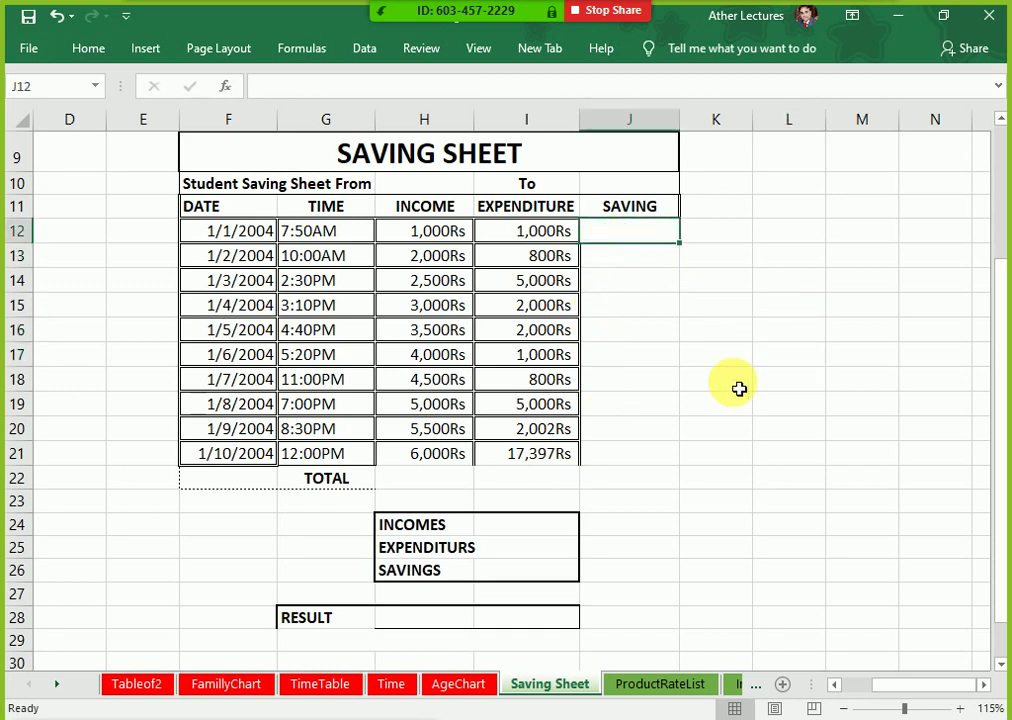
Step: Enter =H12-I12 in J12 and fill it down to J21
{"action": "type", "text": "="}
{"action": "key", "text": "Left"}
{"action": "key", "text": "Left"}
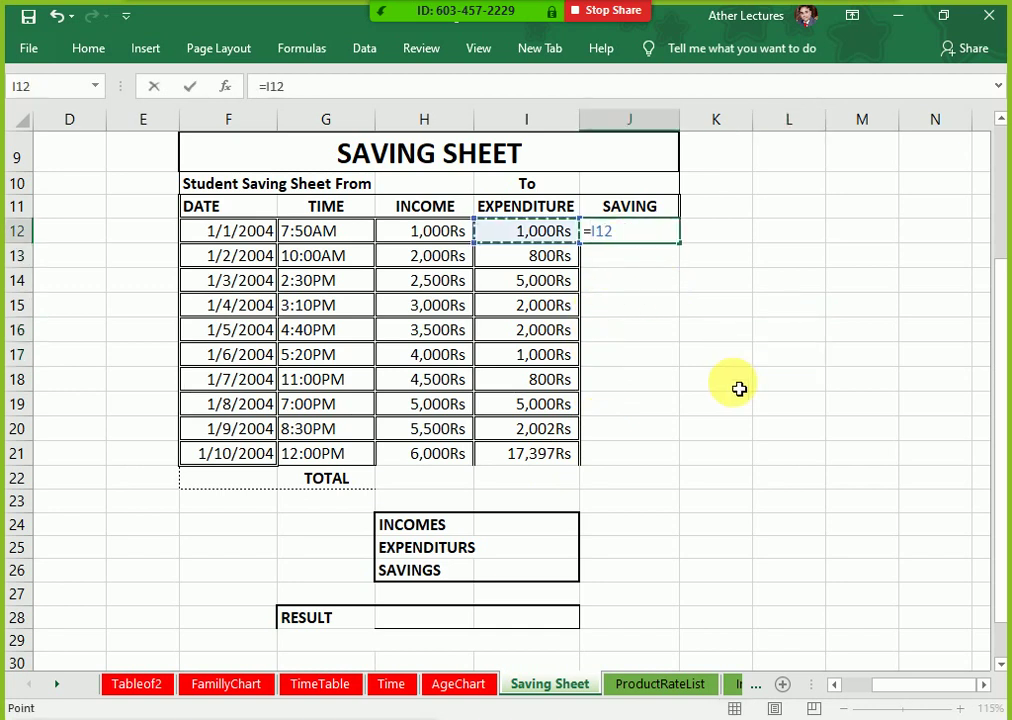
{"action": "type", "text": "-"}
{"action": "key", "text": "Left"}
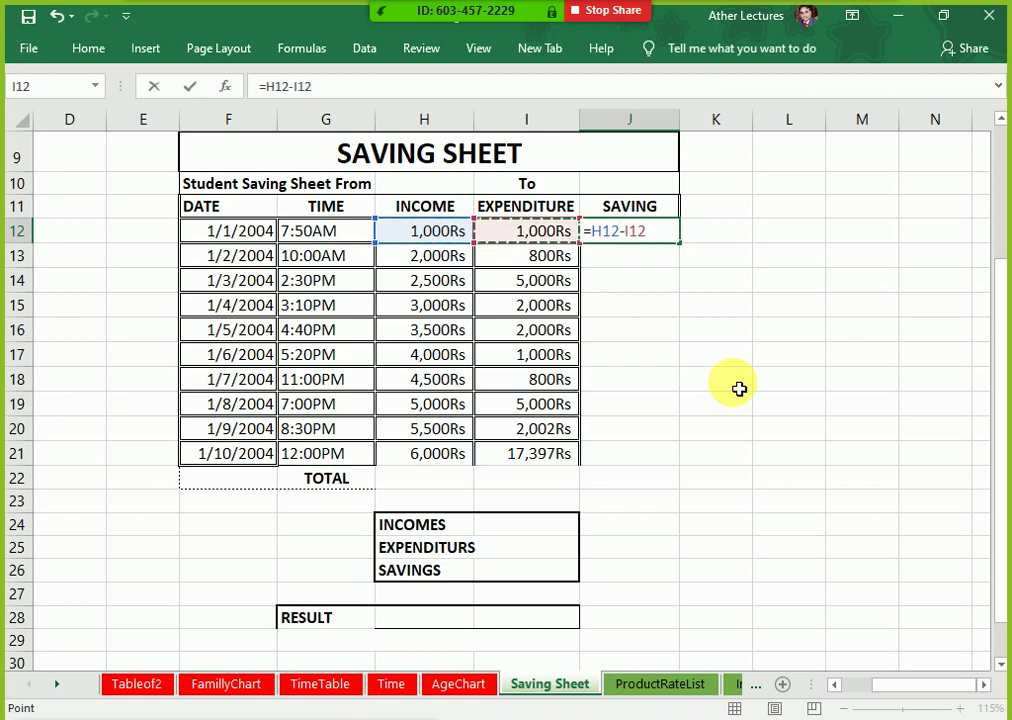
{"action": "key", "text": "Return"}
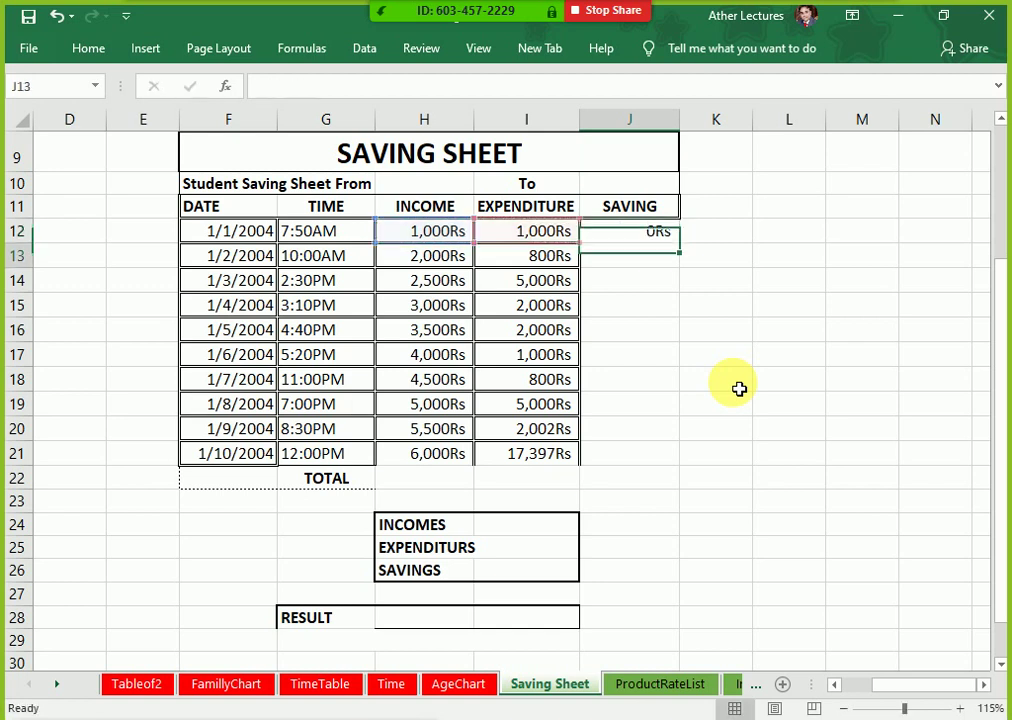
{"action": "key", "text": "Up"}
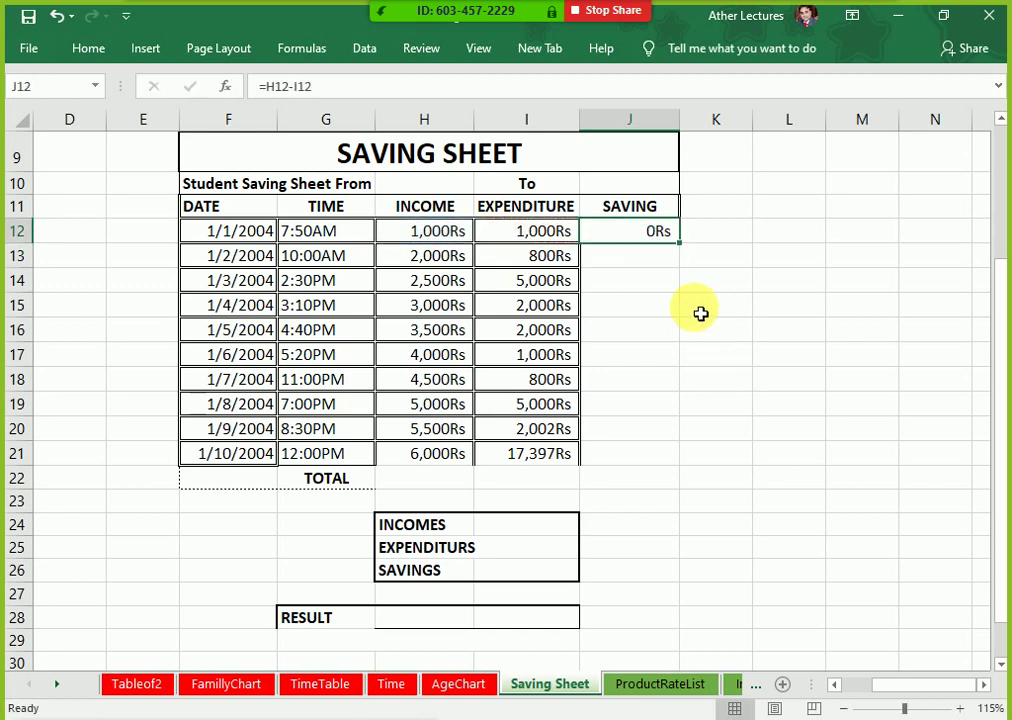
{"action": "left_click_drag", "start_coordinate": [684, 252], "coordinate": [650, 468]}
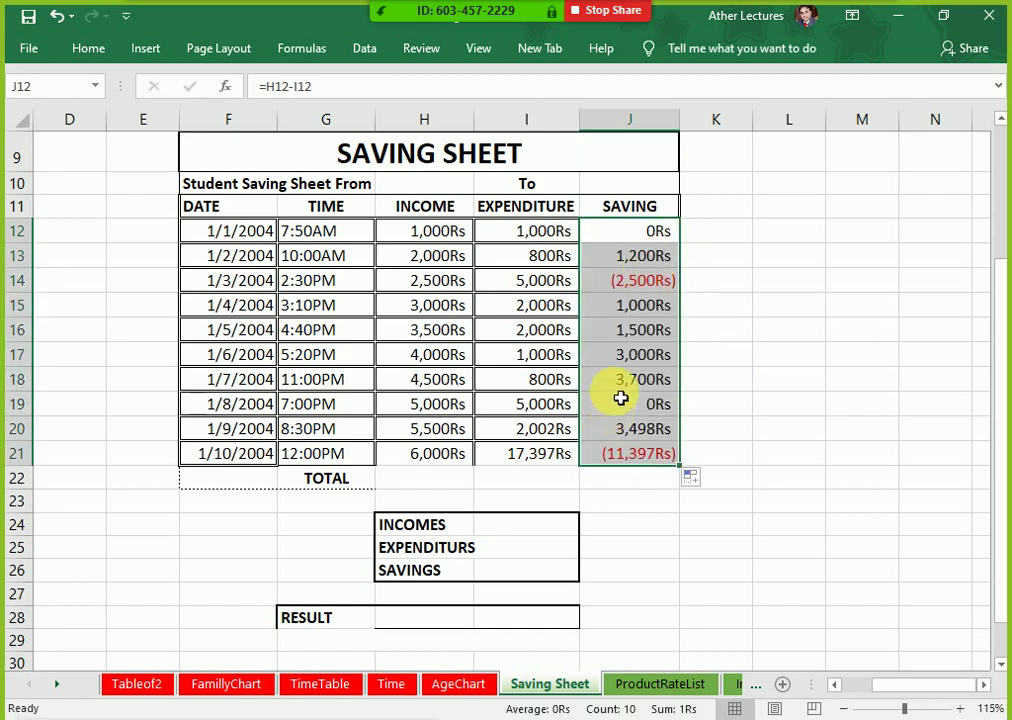
{"action": "left_click", "coordinate": [634, 293]}
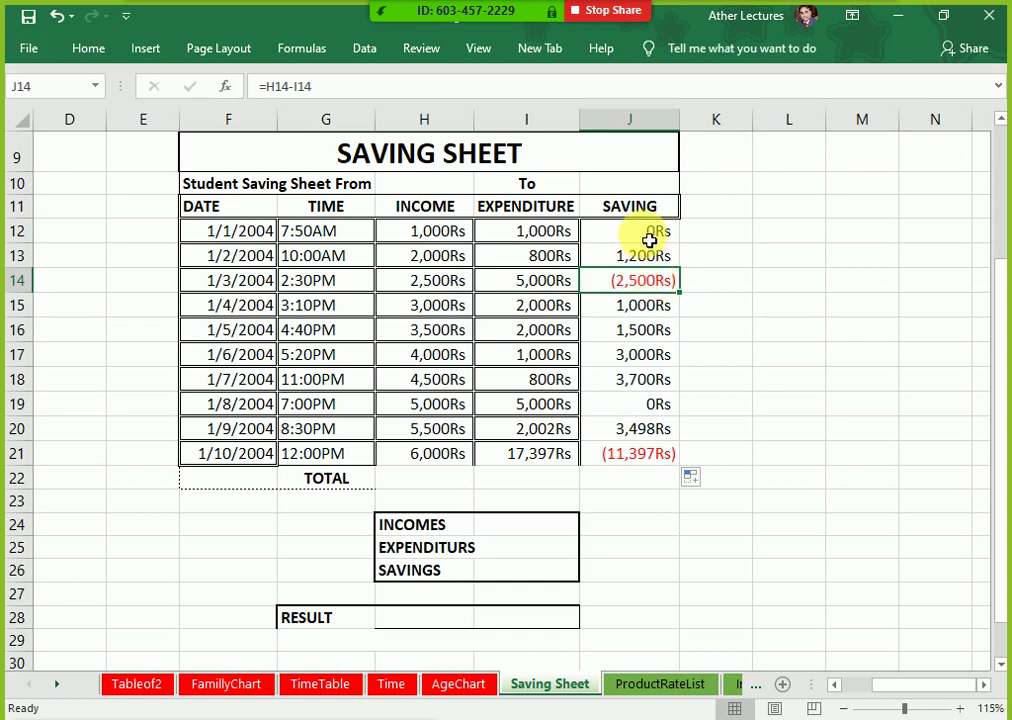
Step: Select J12:J21 plus H21:I21 and bring up Format Cells for them
{"action": "left_click_drag", "start_coordinate": [648, 238], "coordinate": [648, 460]}
{"action": "left_click_drag", "start_coordinate": [445, 456], "coordinate": [535, 463], "text": "ctrl"}
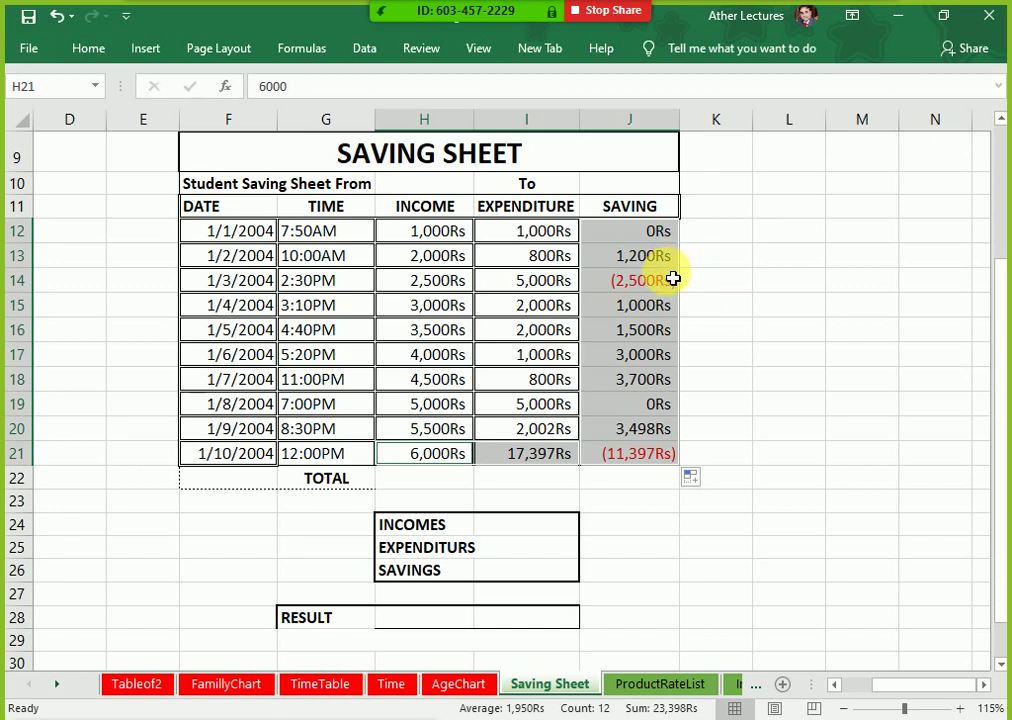
{"action": "key", "text": "ctrl+1"}
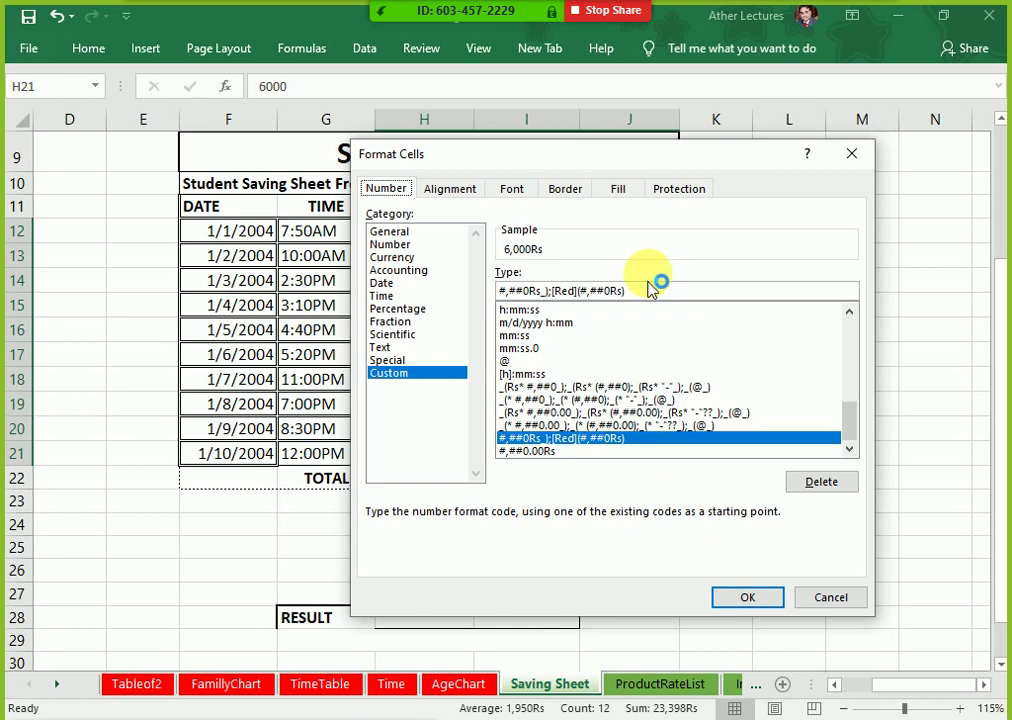
Step: Choose the Currency format with the Rs symbol
{"action": "left_click", "coordinate": [415, 258]}
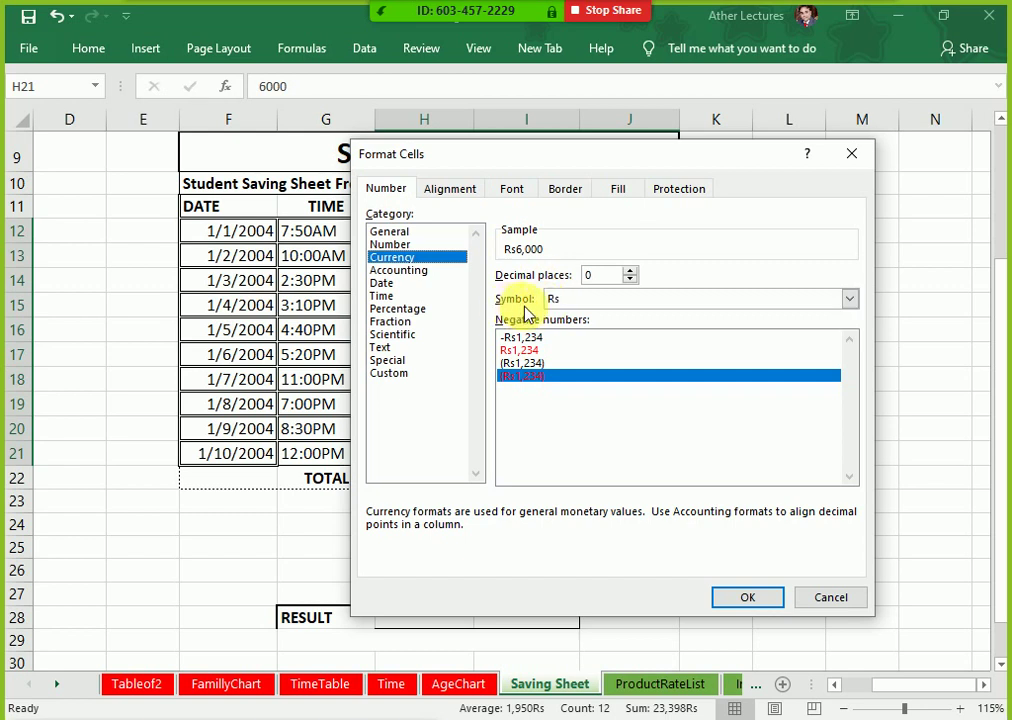
{"action": "left_click", "coordinate": [560, 300]}
{"action": "left_click", "coordinate": [560, 304]}
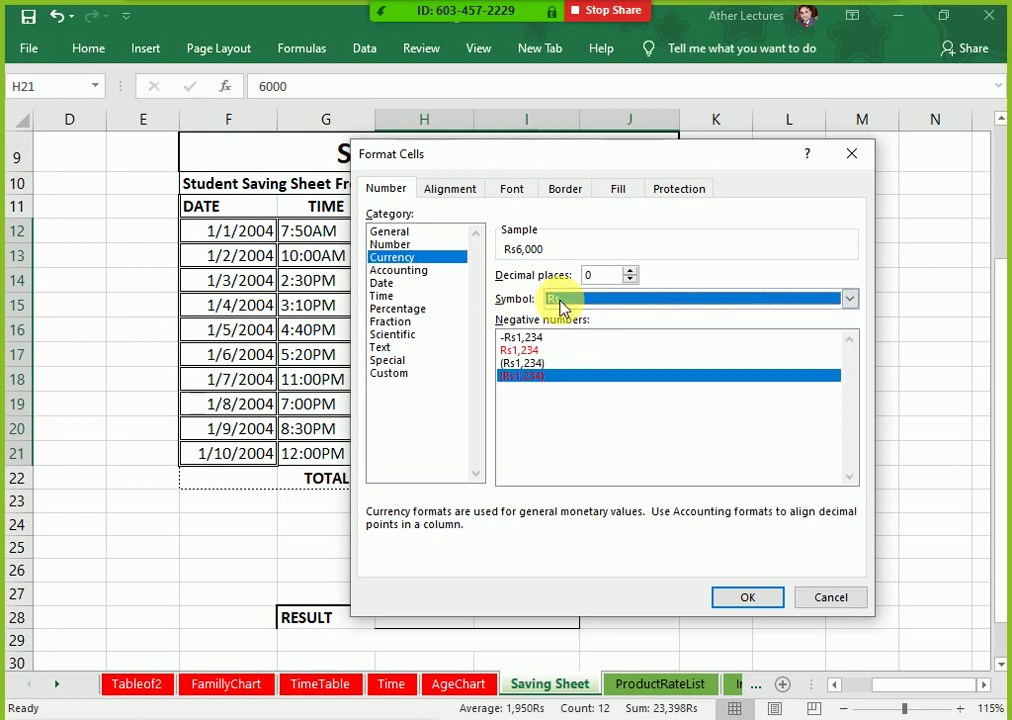
{"action": "left_click", "coordinate": [559, 306]}
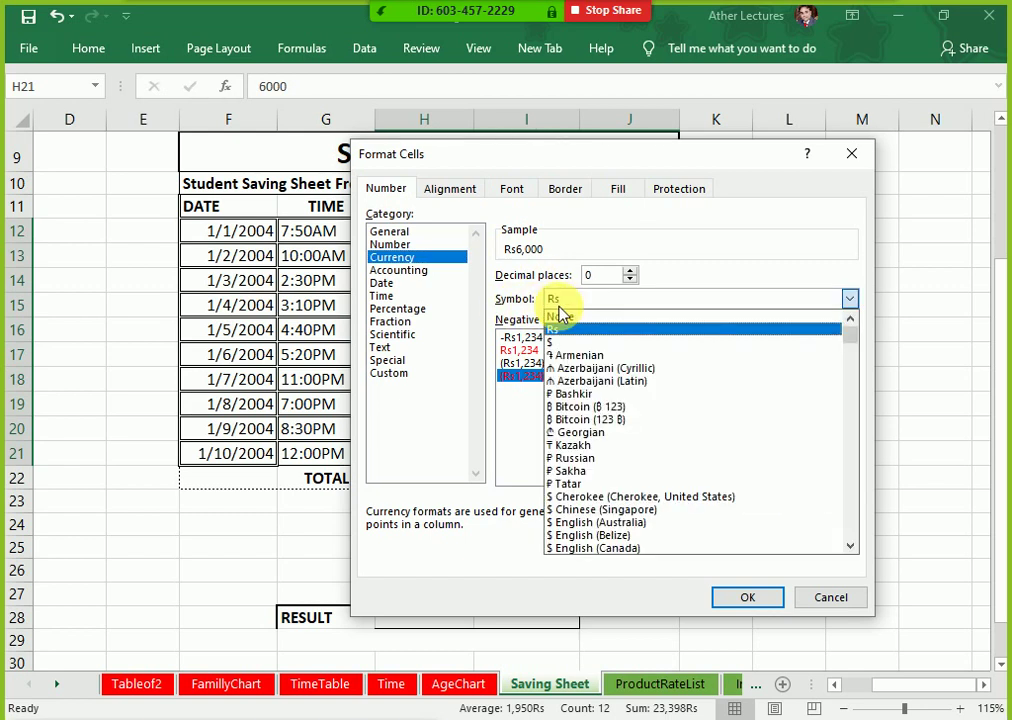
{"action": "mouse_move", "coordinate": [852, 343]}
{"action": "left_mouse_down"}
{"action": "mouse_move", "coordinate": [843, 400]}
{"action": "mouse_move", "coordinate": [856, 538]}
{"action": "mouse_move", "coordinate": [849, 330]}
{"action": "left_mouse_up"}
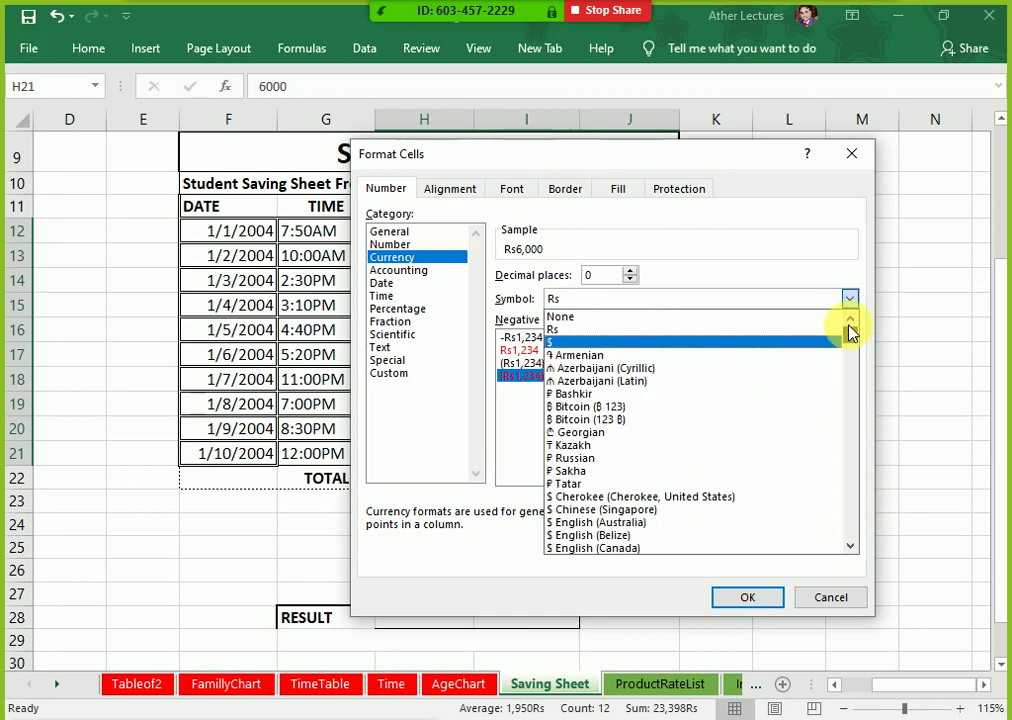
{"action": "left_click", "coordinate": [700, 230]}
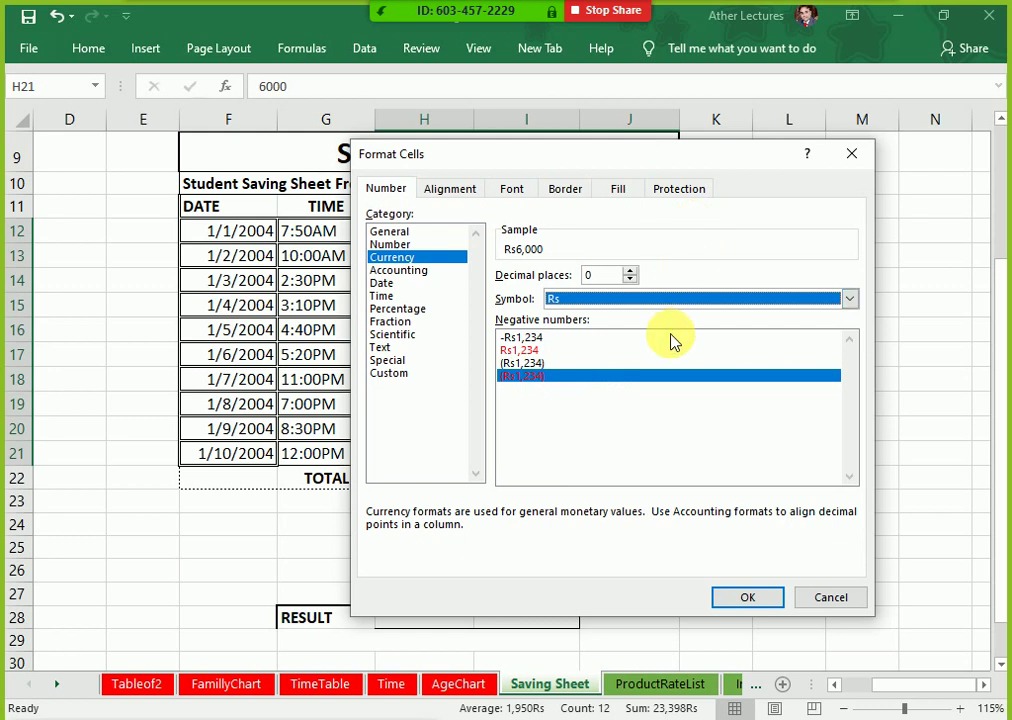
{"action": "left_click", "coordinate": [681, 297]}
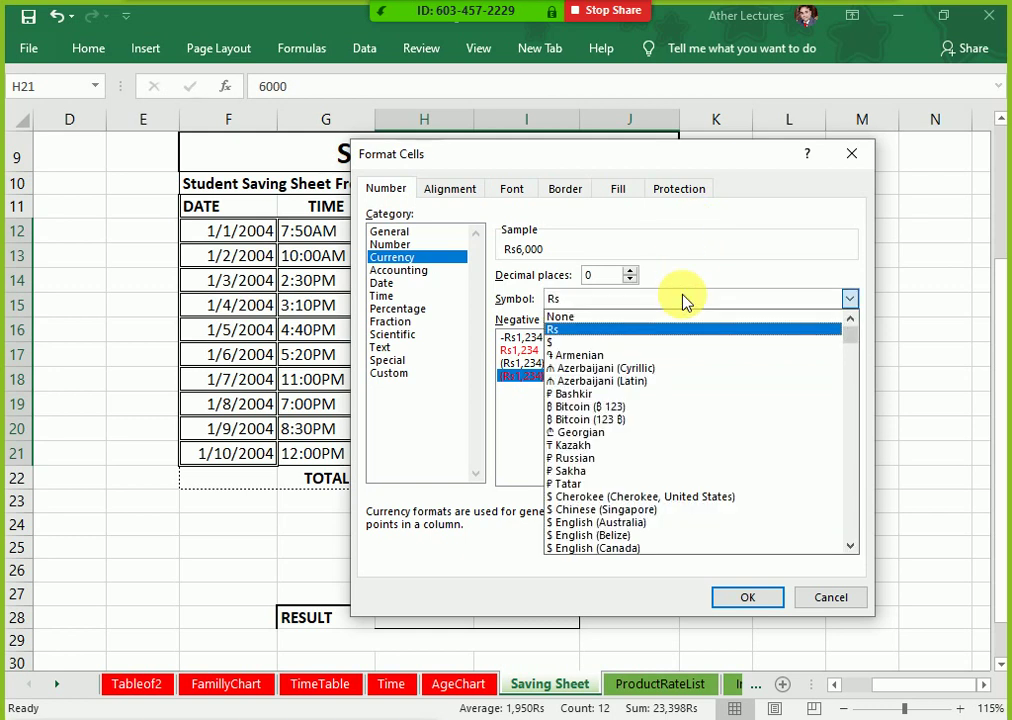
{"action": "left_click_drag", "start_coordinate": [852, 343], "coordinate": [856, 250]}
{"action": "left_click", "coordinate": [849, 216]}
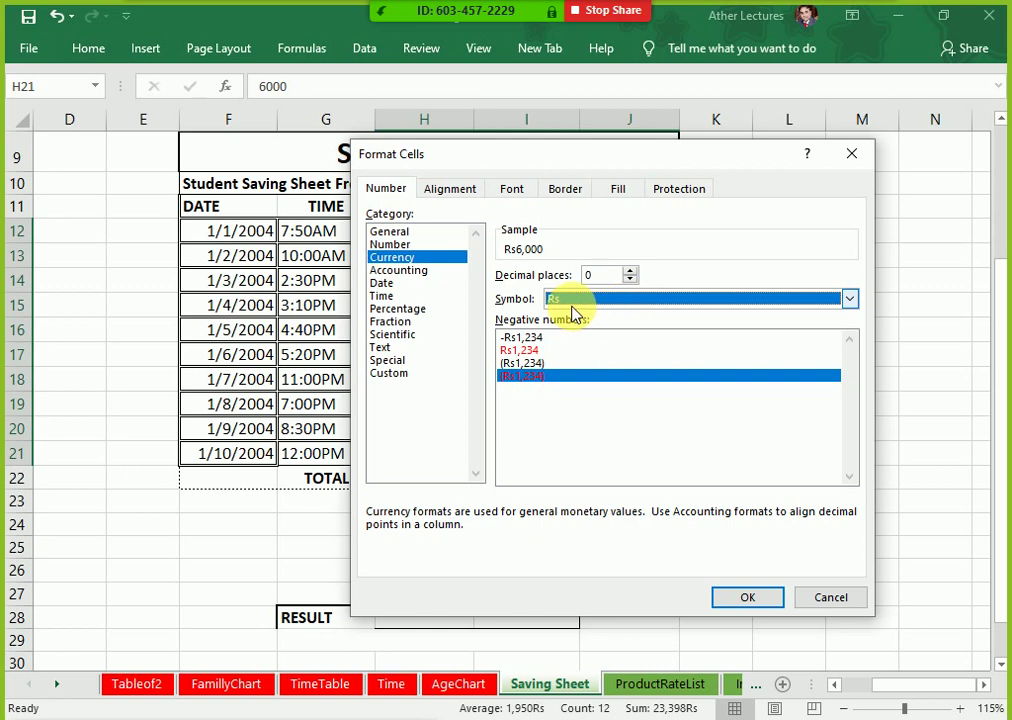
Step: Use red bracketed negatives like (Rs1,234) and apply the format
{"action": "left_click", "coordinate": [530, 338]}
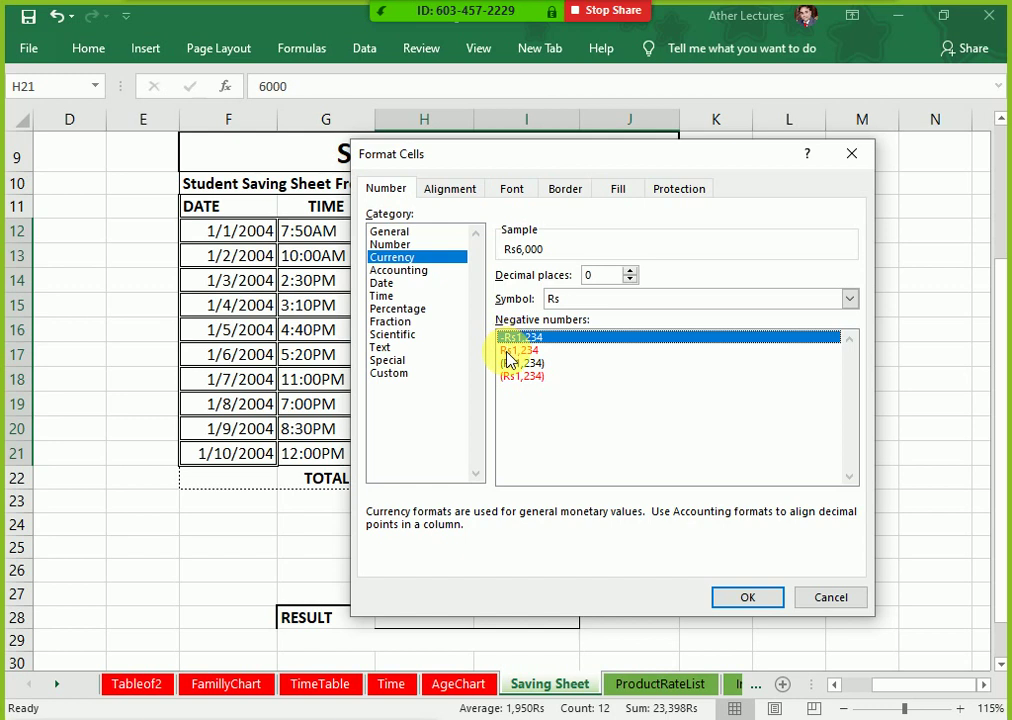
{"action": "left_click", "coordinate": [515, 351]}
{"action": "left_click", "coordinate": [538, 380]}
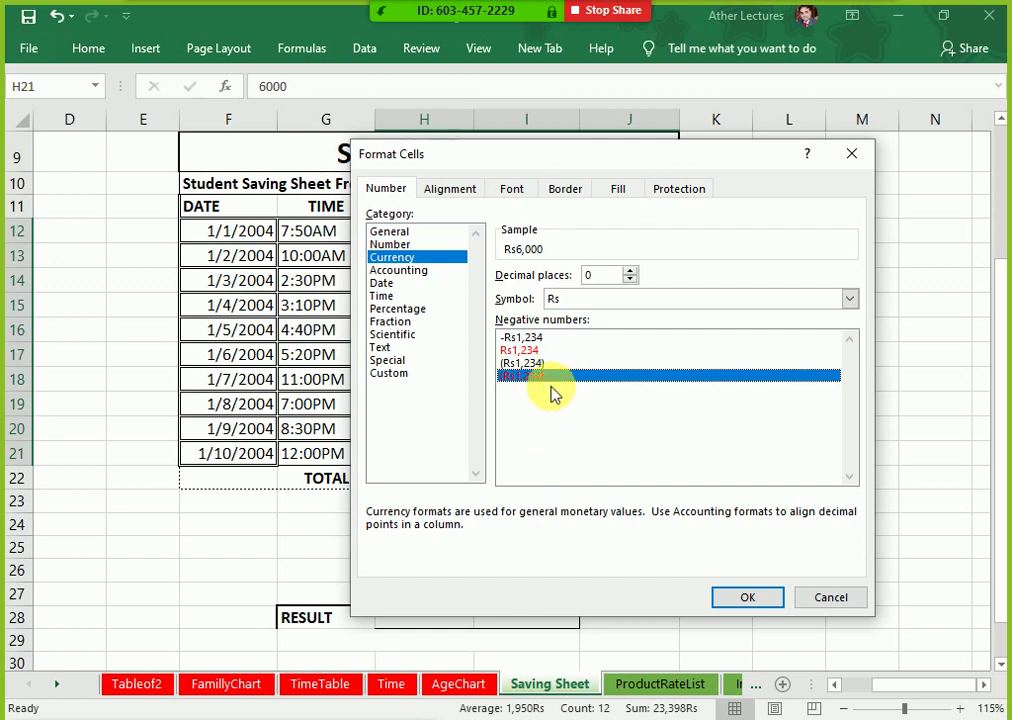
{"action": "left_click", "coordinate": [748, 598]}
{"action": "left_click", "coordinate": [644, 284]}
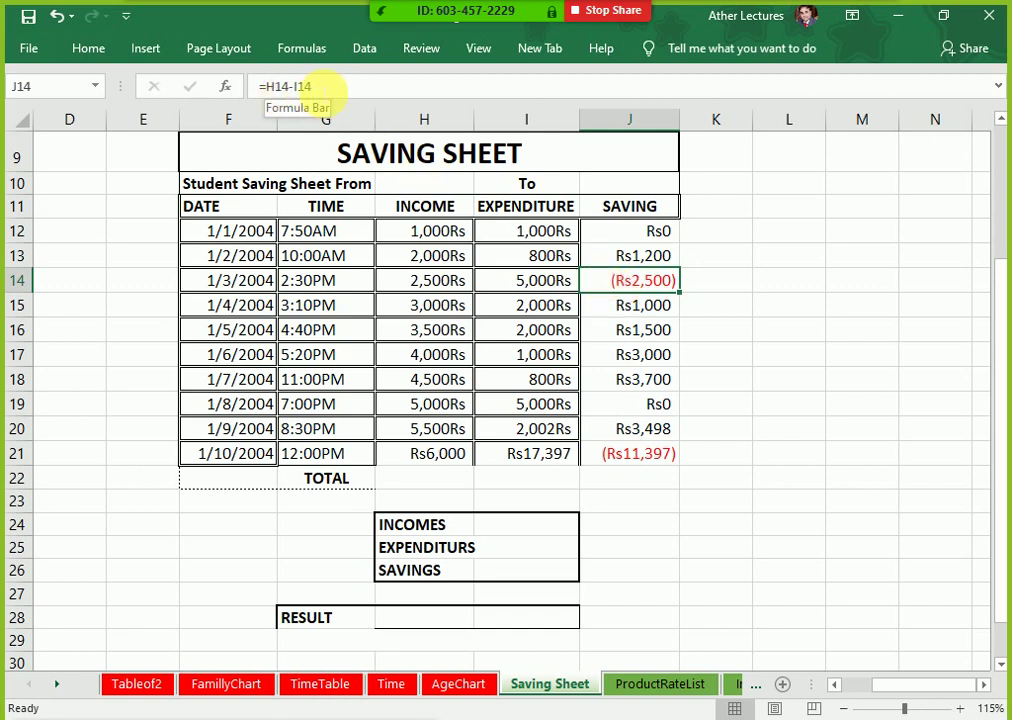
{"action": "left_click", "coordinate": [756, 382]}
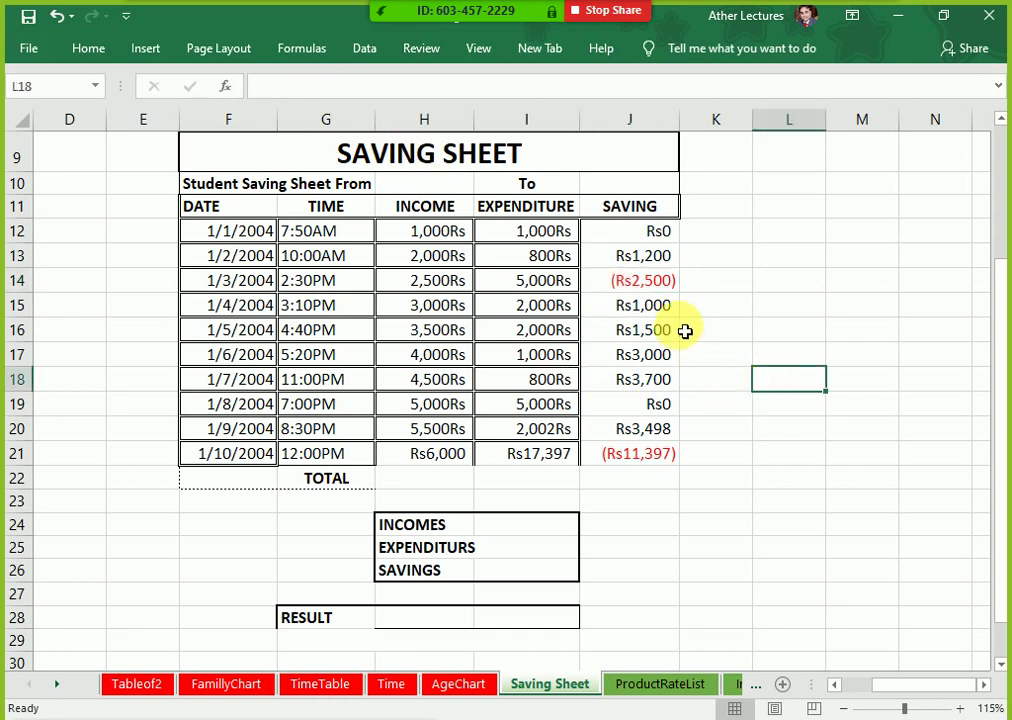
{"action": "key", "text": "ctrl+grave"}
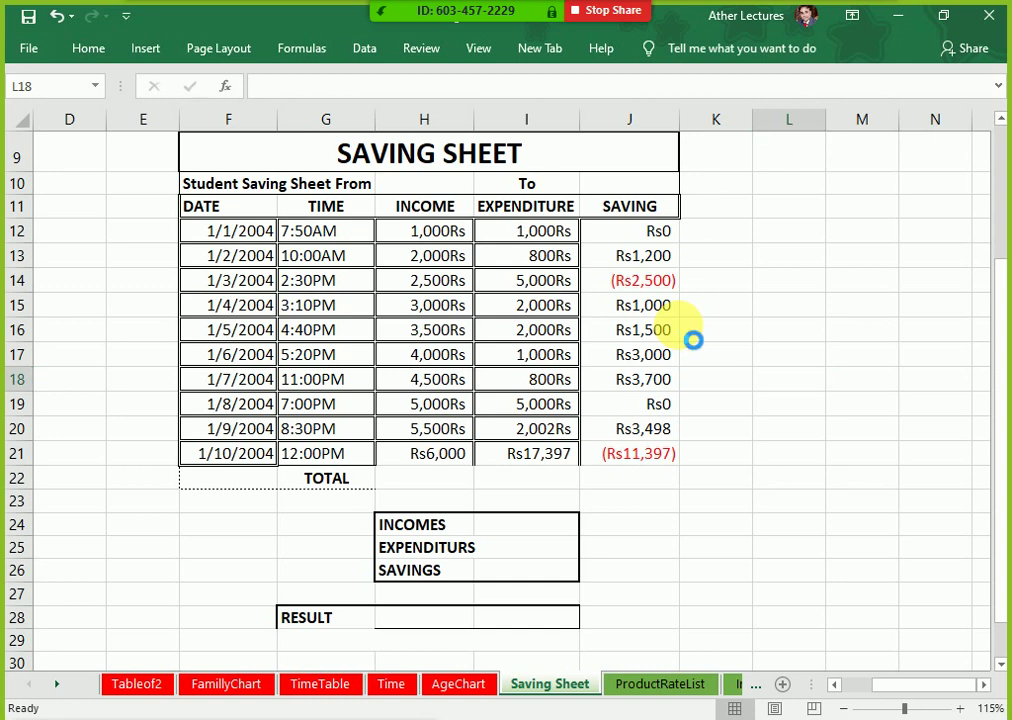
{"action": "left_click", "coordinate": [983, 684]}
{"action": "left_click", "coordinate": [983, 684]}
{"action": "double_click", "coordinate": [732, 254]}
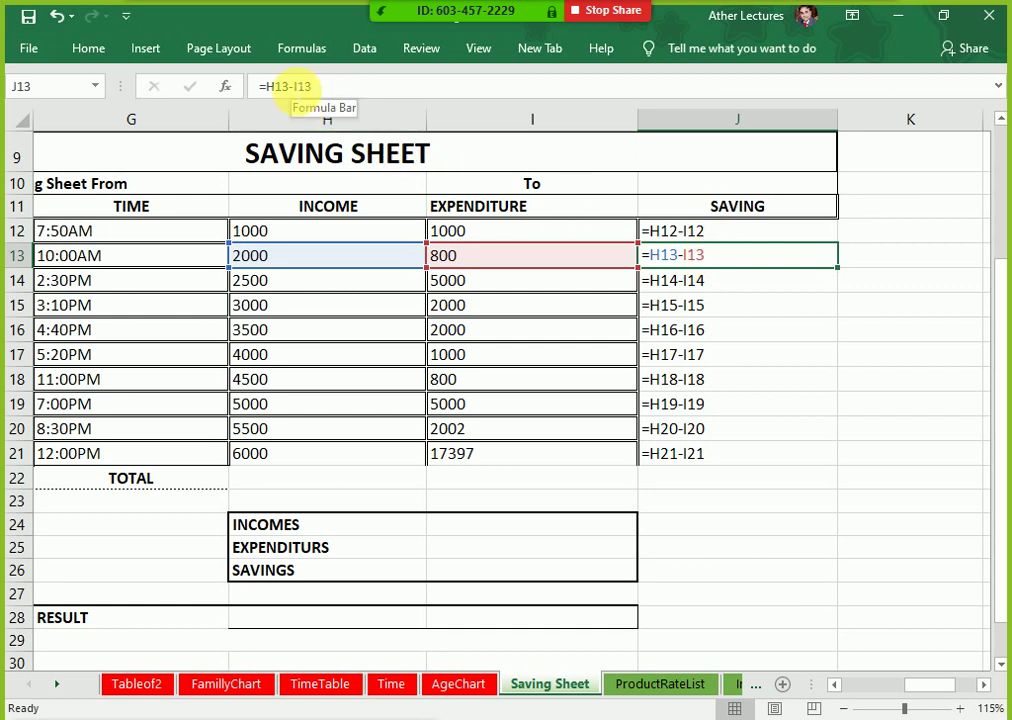
{"action": "key", "text": "Escape"}
{"action": "key", "text": "ctrl+grave"}
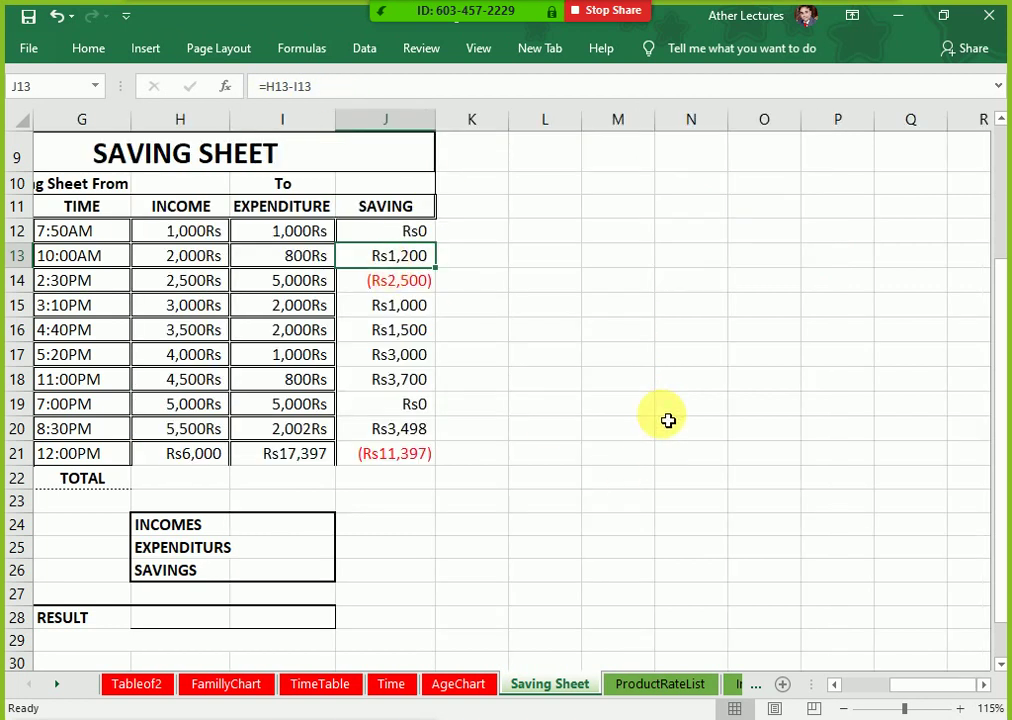
{"action": "left_click", "coordinate": [392, 286]}
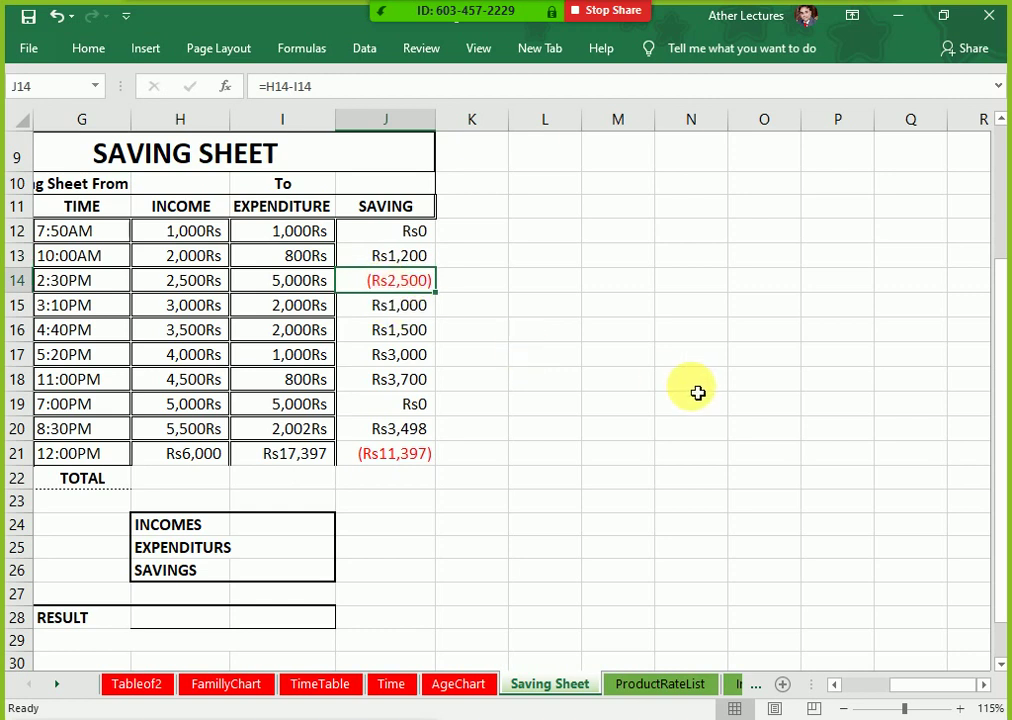
{"action": "key", "text": "Left"}
{"action": "key", "text": "Left"}
{"action": "key", "text": "Left"}
{"action": "key", "text": "Left"}
{"action": "key", "text": "Left"}
{"action": "key", "text": "Left"}
{"action": "key", "text": "Left"}
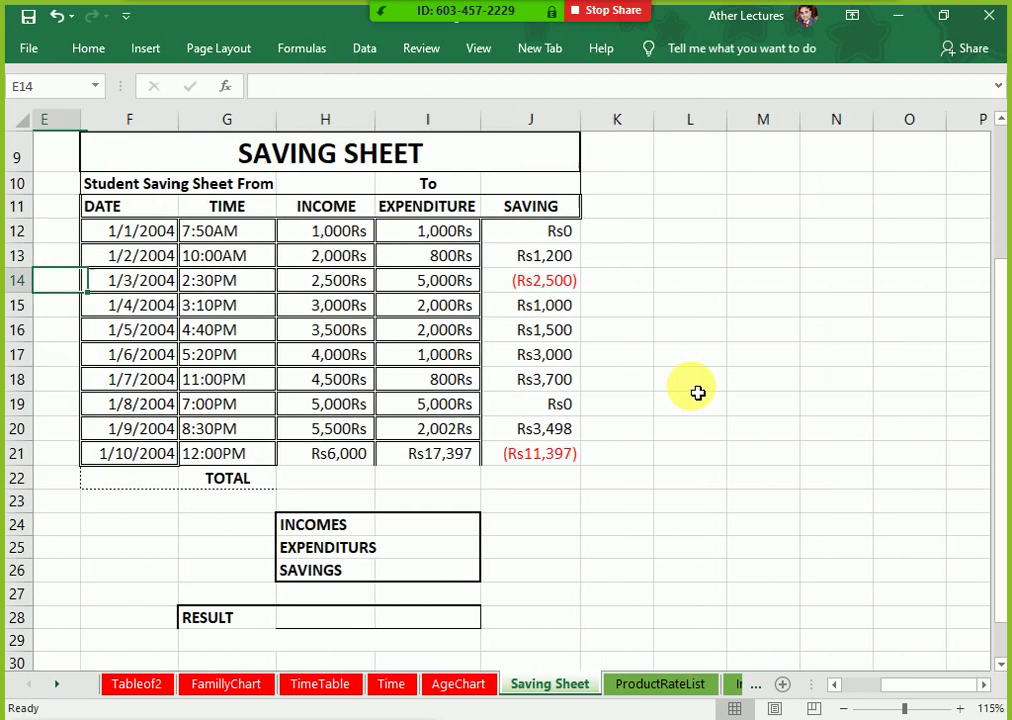
Step: Select the income, expenditure and saving block H12:J21 for formatting
{"action": "key", "text": "Right"}
{"action": "key", "text": "Right"}
{"action": "key", "text": "Right"}
{"action": "key", "text": "Right"}
{"action": "key", "text": "Right"}
{"action": "key", "text": "Up"}
{"action": "key", "text": "Up"}
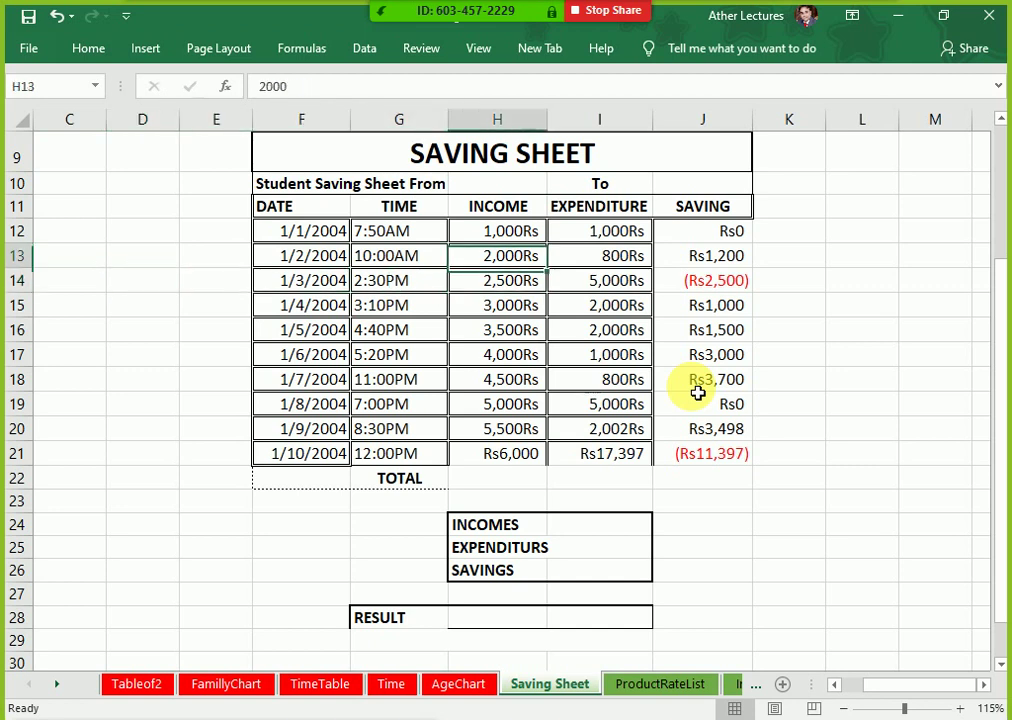
{"action": "key", "text": "shift+Right"}
{"action": "key", "text": "shift+Right"}
{"action": "key", "text": "shift+Down"}
{"action": "key", "text": "shift+Down"}
{"action": "key", "text": "shift+Down"}
{"action": "key", "text": "shift+Down"}
{"action": "key", "text": "shift+Down"}
{"action": "key", "text": "shift+Down"}
{"action": "key", "text": "shift+Down"}
{"action": "key", "text": "shift+Down"}
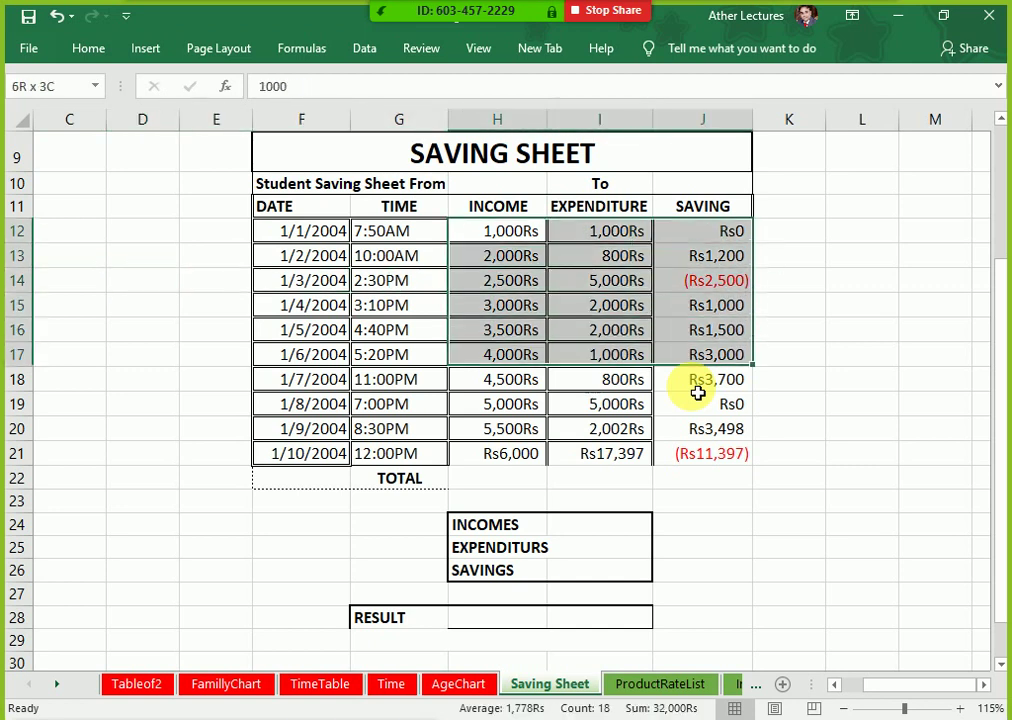
{"action": "key", "text": "shift+Down"}
{"action": "key", "text": "ctrl+1"}
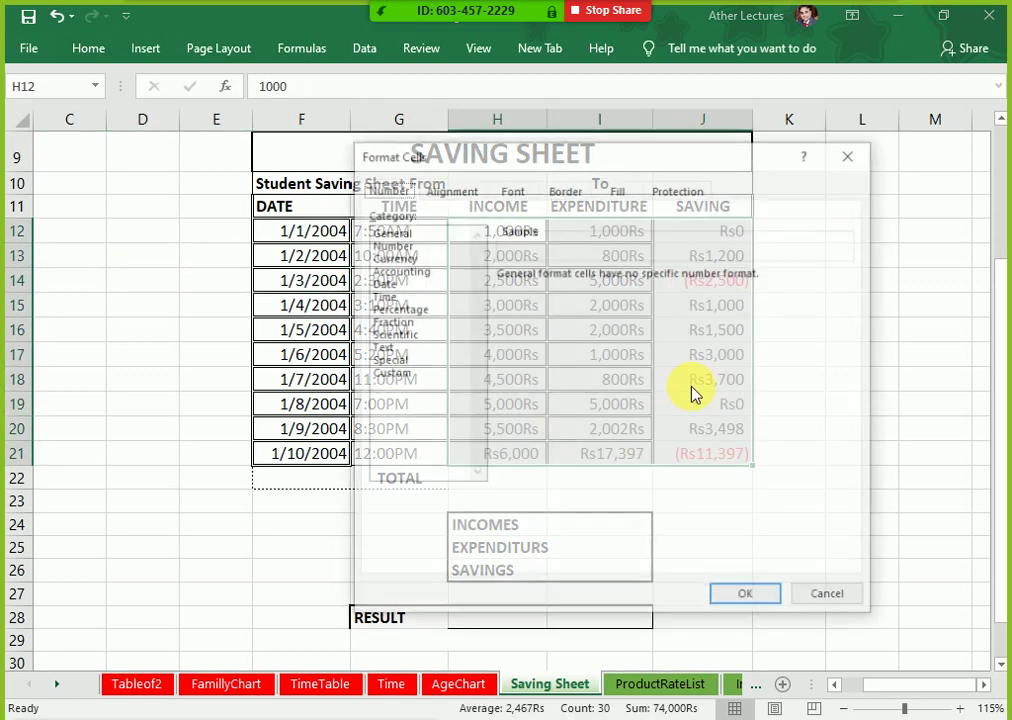
{"action": "left_click_drag", "start_coordinate": [438, 163], "coordinate": [123, 413]}
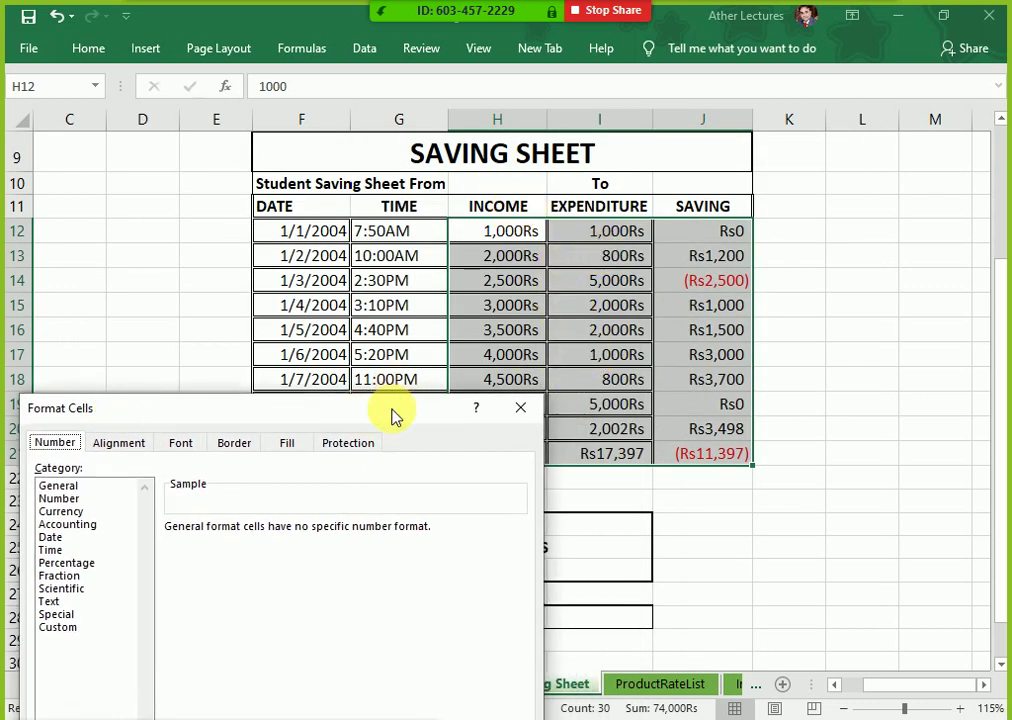
{"action": "left_click_drag", "start_coordinate": [391, 413], "coordinate": [386, 205]}
Step: Format H12:J21 as Rs currency with 0 decimals and red bracketed negatives
{"action": "left_click", "coordinate": [58, 300]}
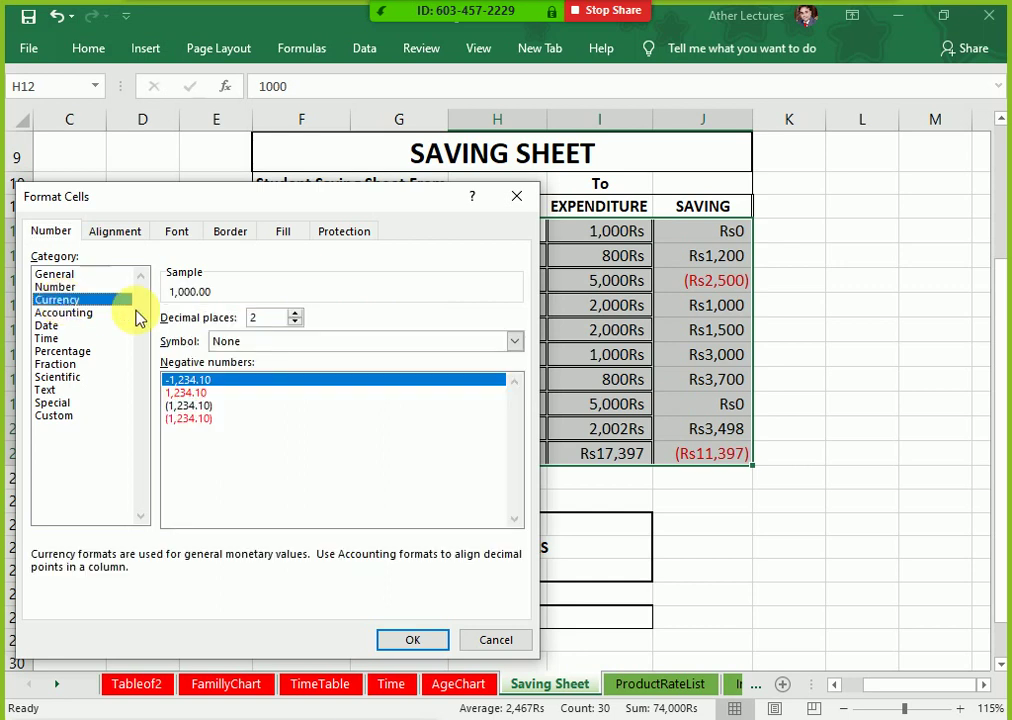
{"action": "left_click", "coordinate": [295, 322]}
{"action": "left_click", "coordinate": [295, 322]}
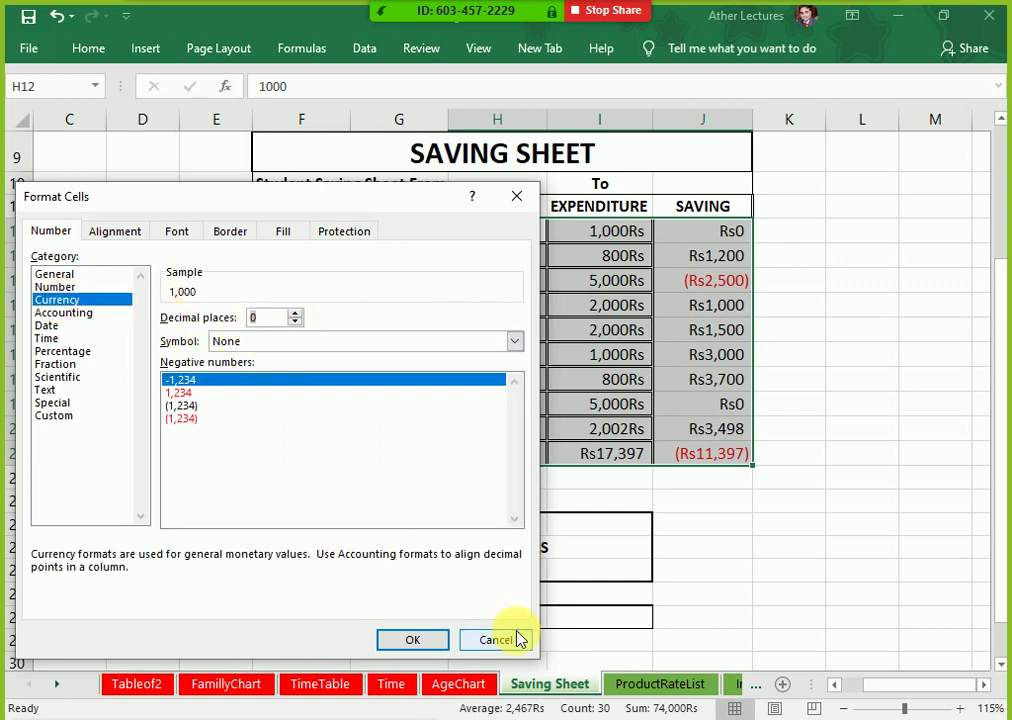
{"action": "left_click", "coordinate": [409, 639]}
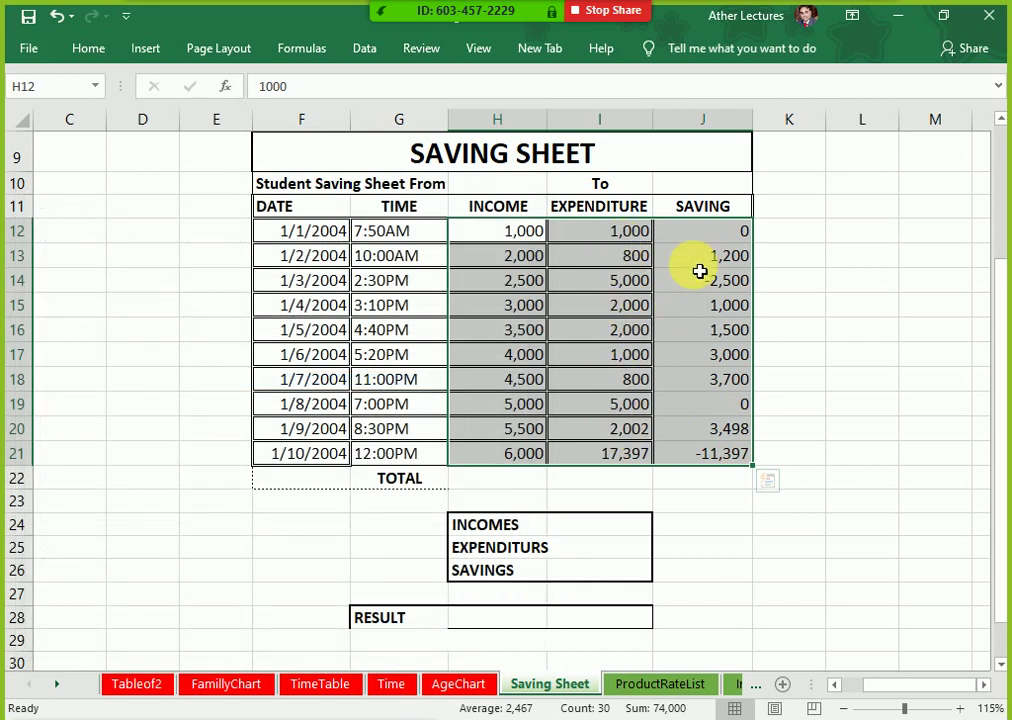
{"action": "key", "text": "ctrl+1"}
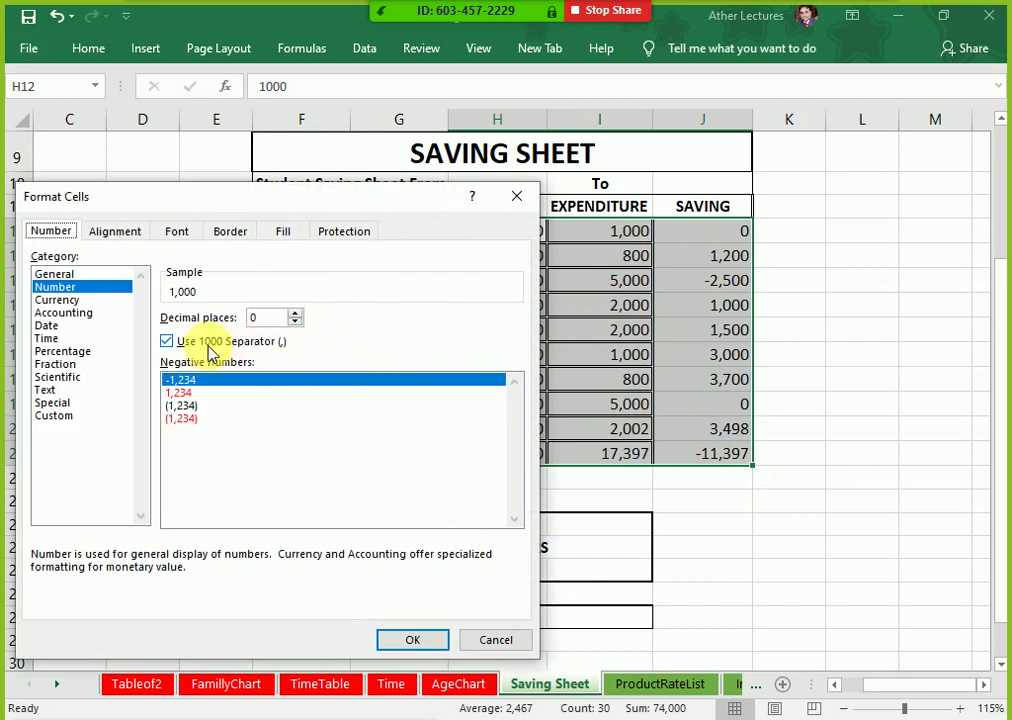
{"action": "left_click", "coordinate": [90, 301]}
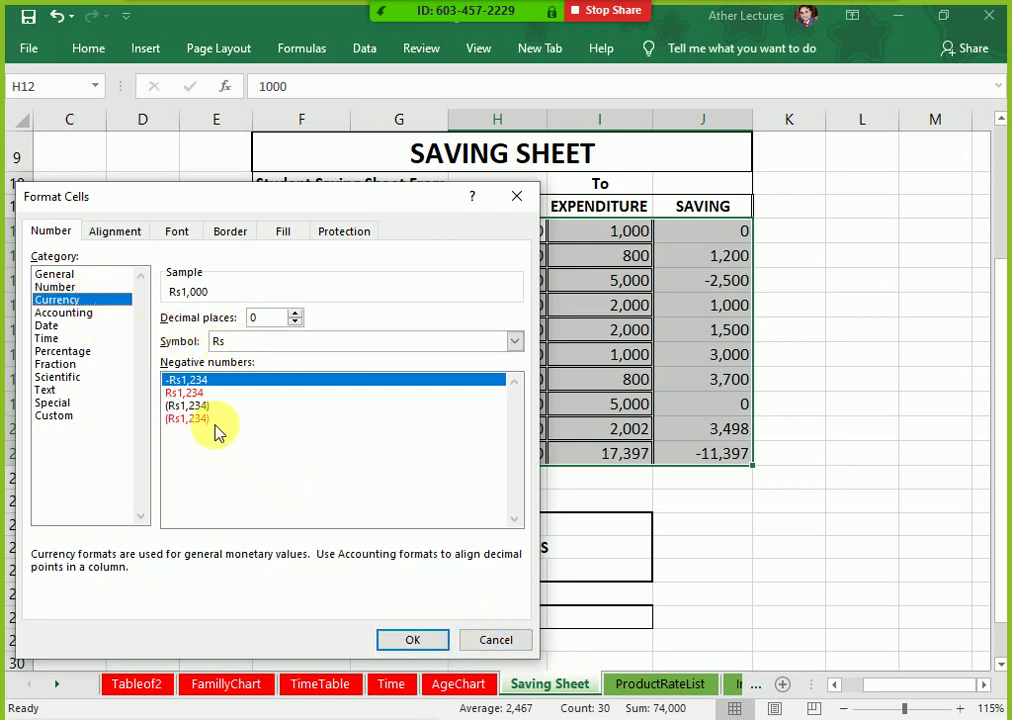
{"action": "left_click", "coordinate": [200, 418]}
{"action": "left_click", "coordinate": [416, 642]}
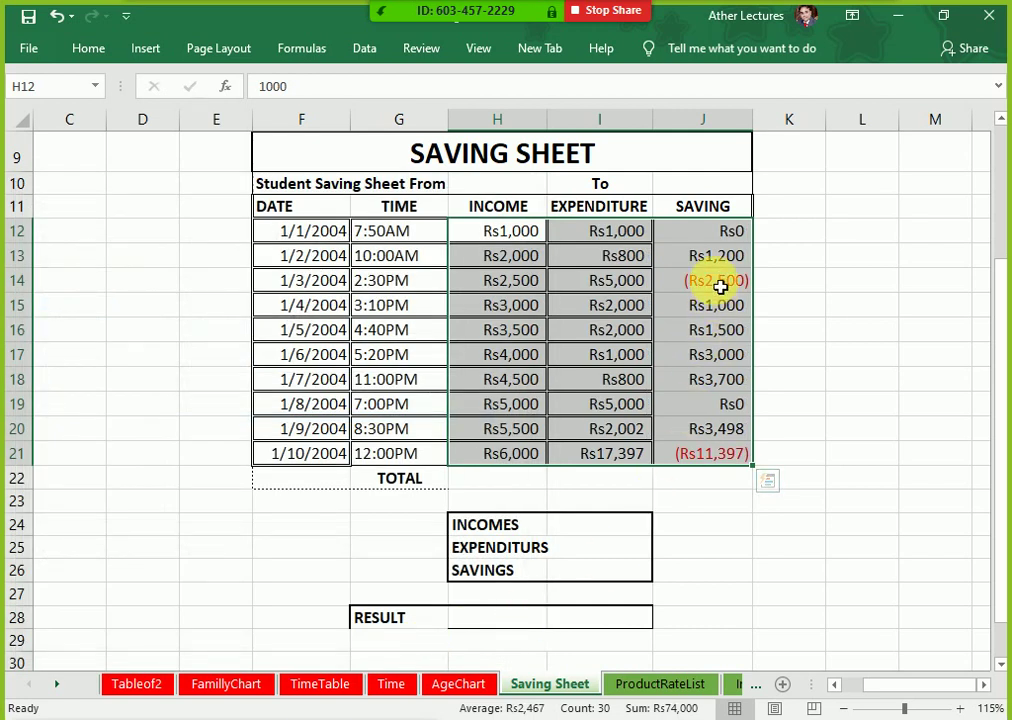
Step: Add outline and inside borders to every cell in H12:J21
{"action": "key", "text": "ctrl+1"}
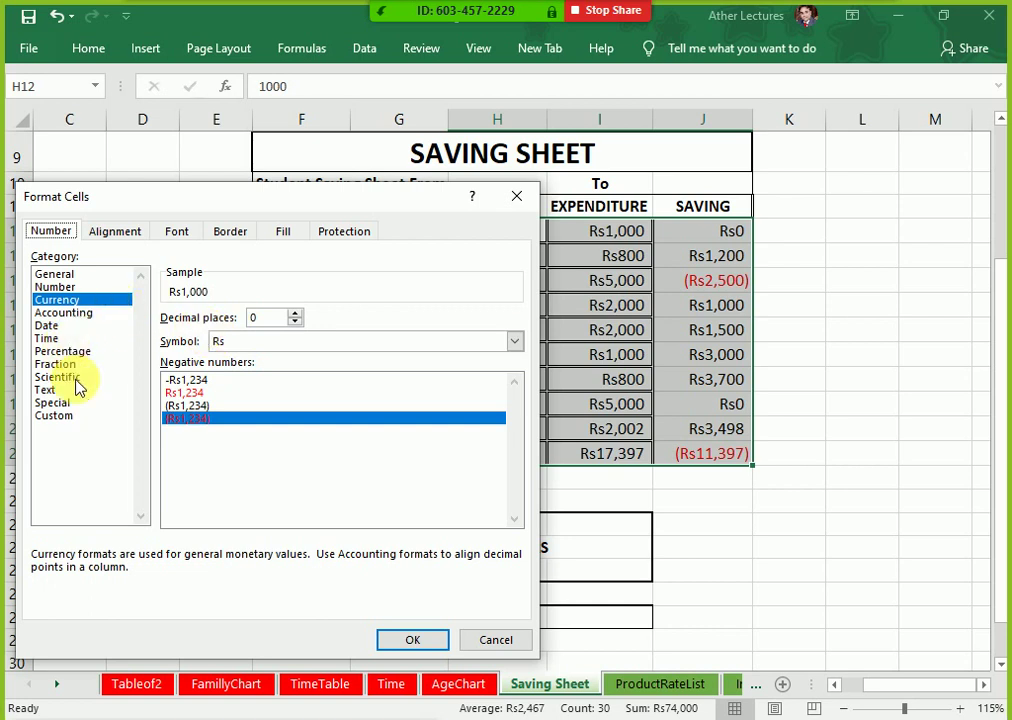
{"action": "left_click", "coordinate": [230, 231]}
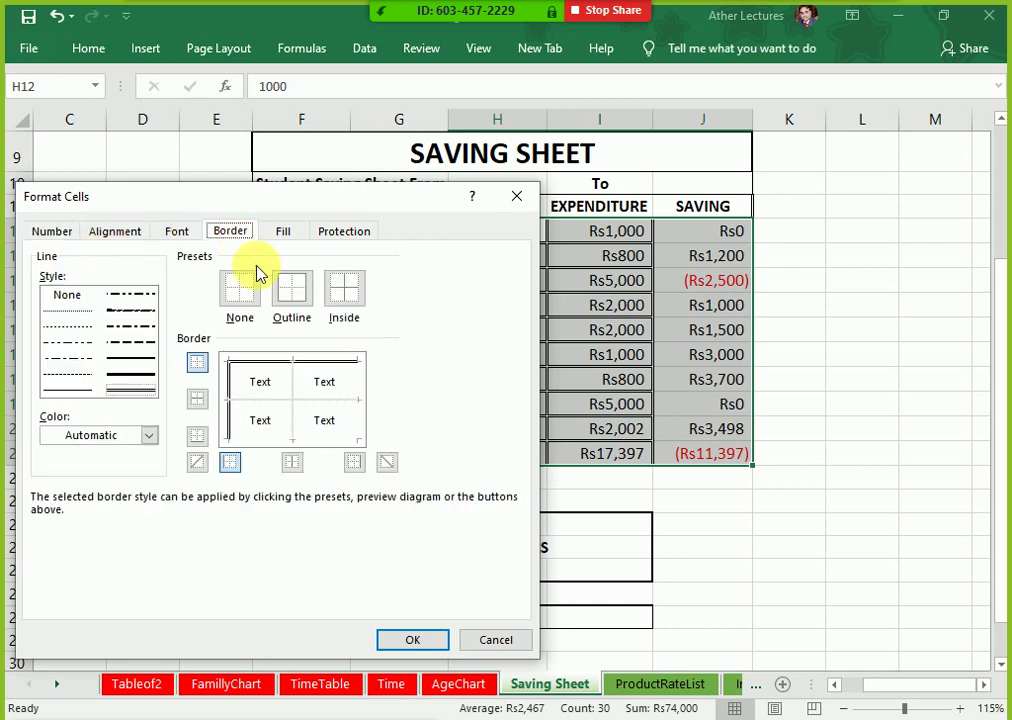
{"action": "left_click", "coordinate": [342, 295]}
{"action": "left_click", "coordinate": [412, 639]}
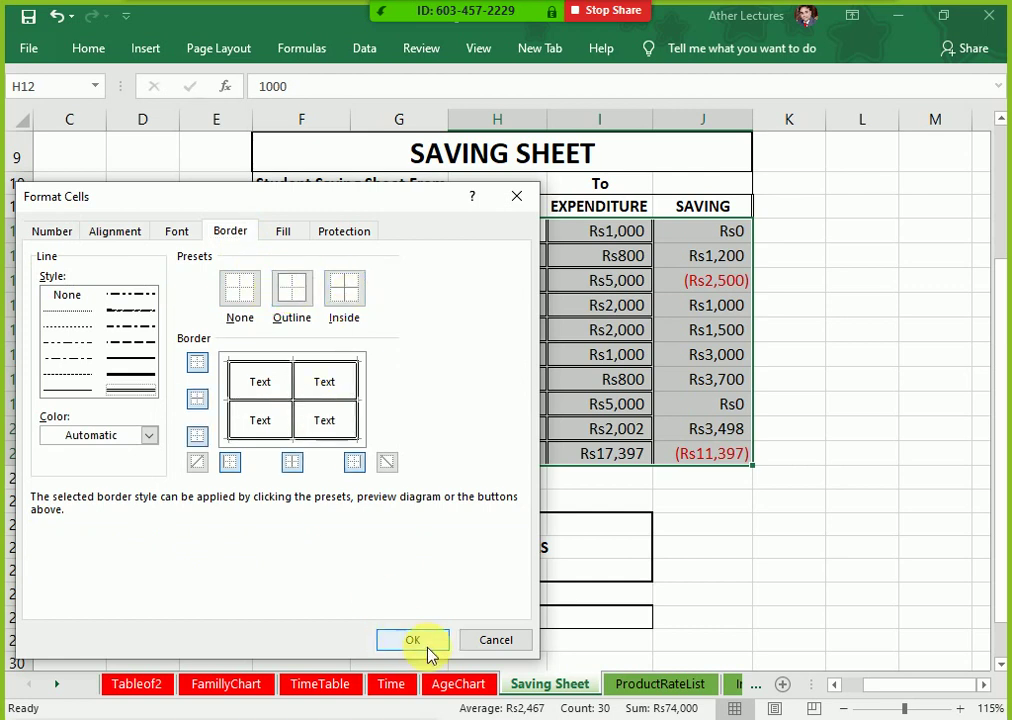
{"action": "left_click", "coordinate": [885, 432]}
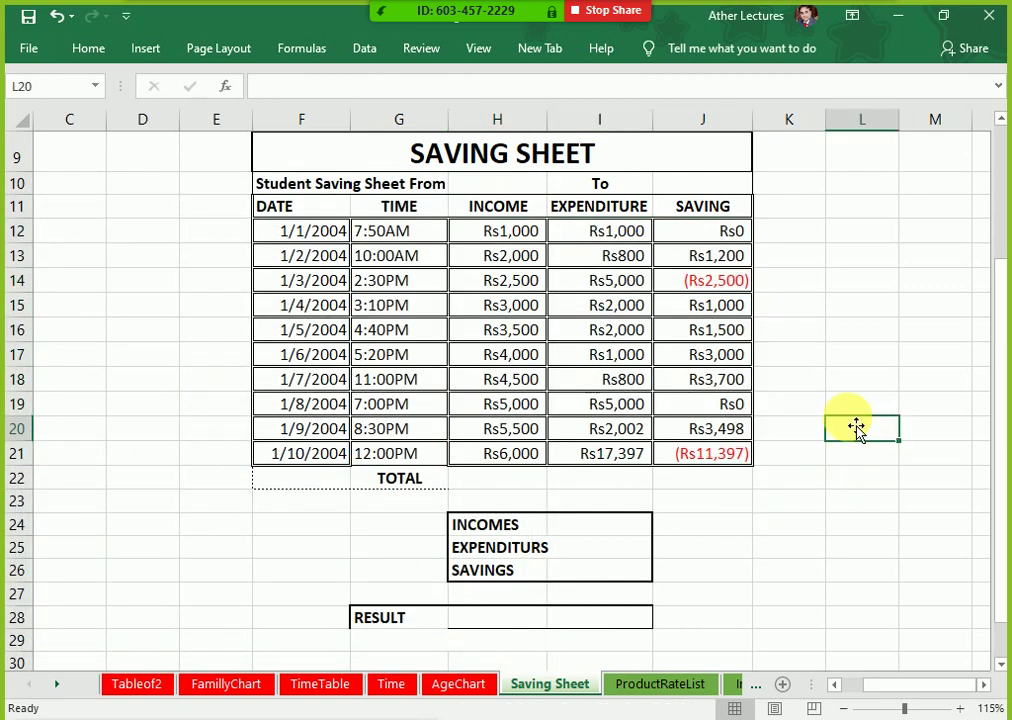
{"action": "left_click_drag", "start_coordinate": [524, 458], "coordinate": [703, 459]}
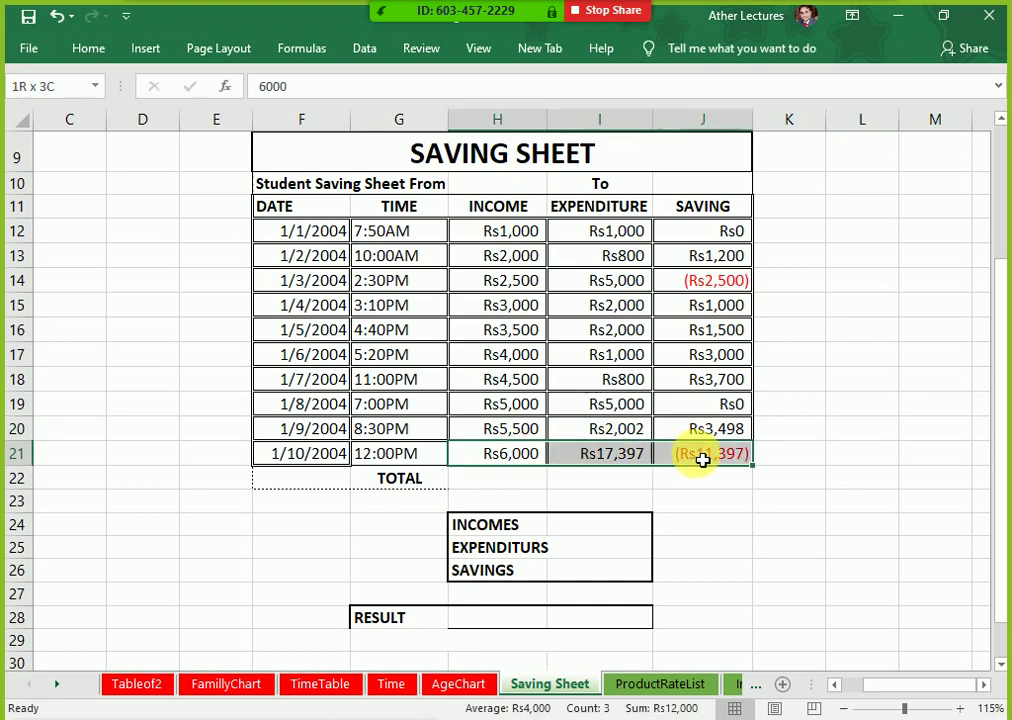
Step: Clear the amounts in row 21, H21:J21
{"action": "key", "text": "Delete"}
{"action": "left_click", "coordinate": [692, 528]}
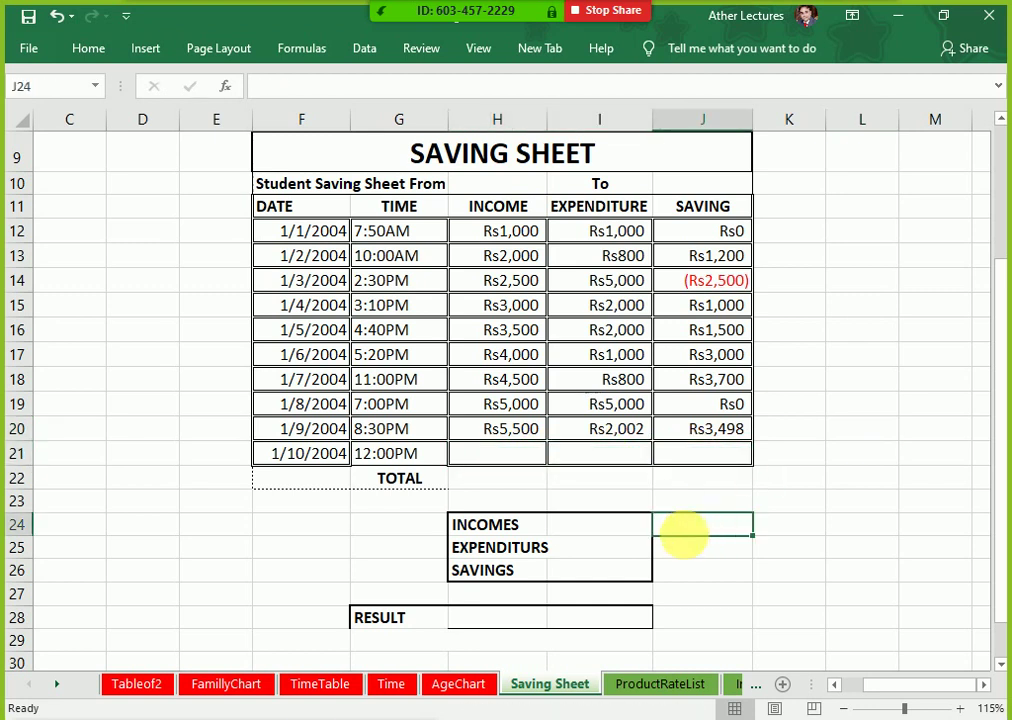
{"action": "left_click_drag", "start_coordinate": [505, 232], "coordinate": [479, 458]}
{"action": "left_click", "coordinate": [479, 458]}
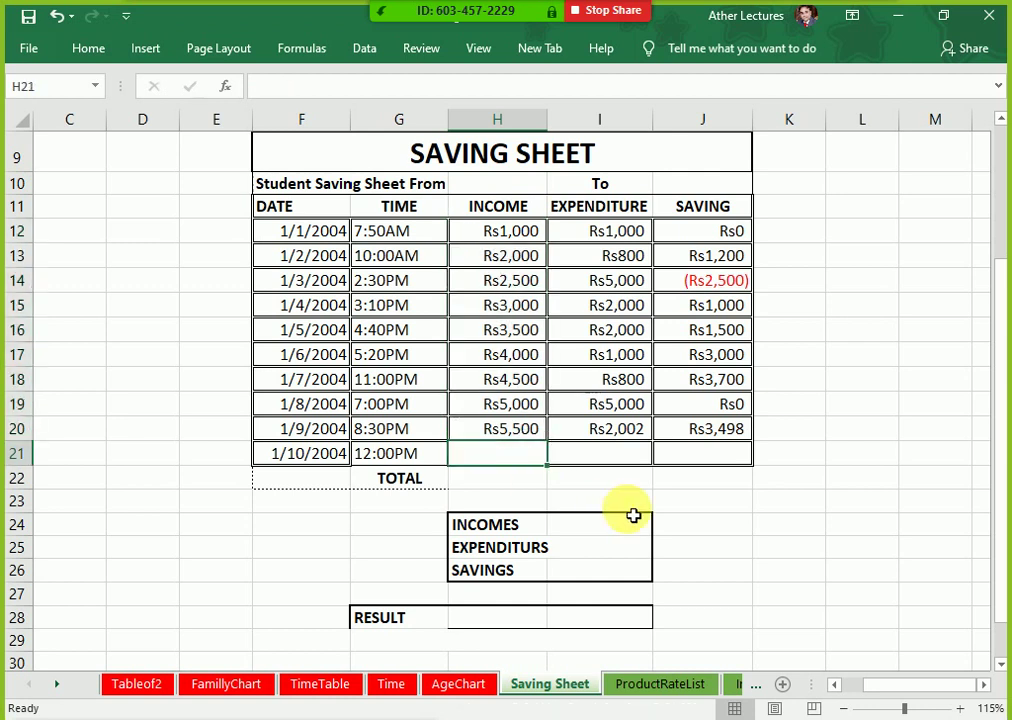
Step: Total the income in H21 with =SUM(H12:H20), giving Rs31,000
{"action": "type", "text": "="}
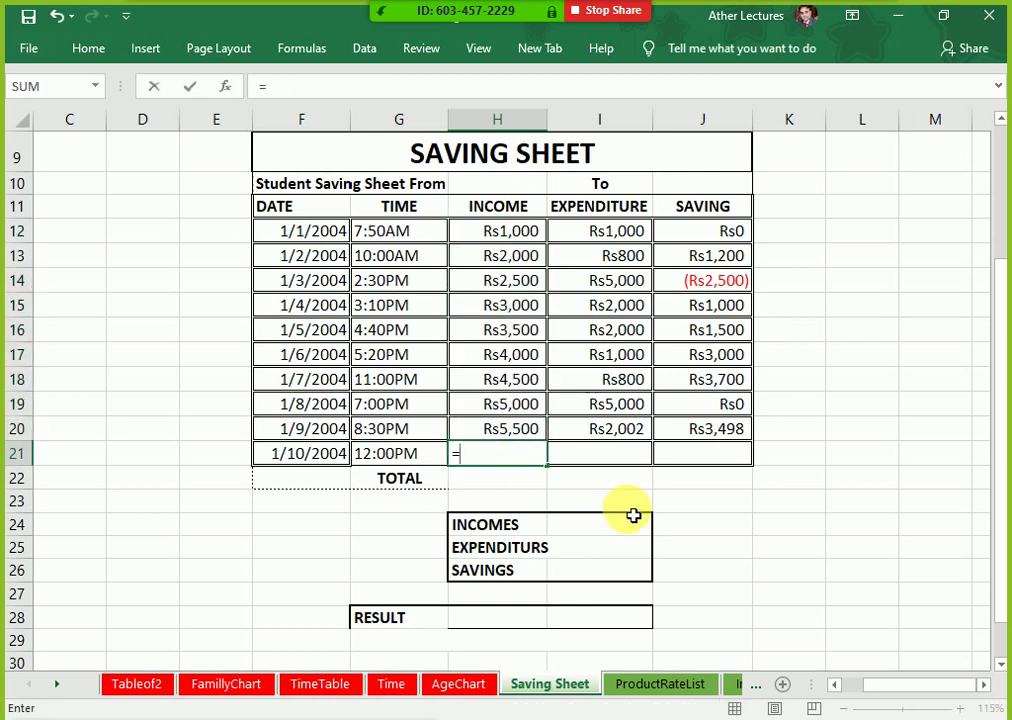
{"action": "type", "text": "sum("}
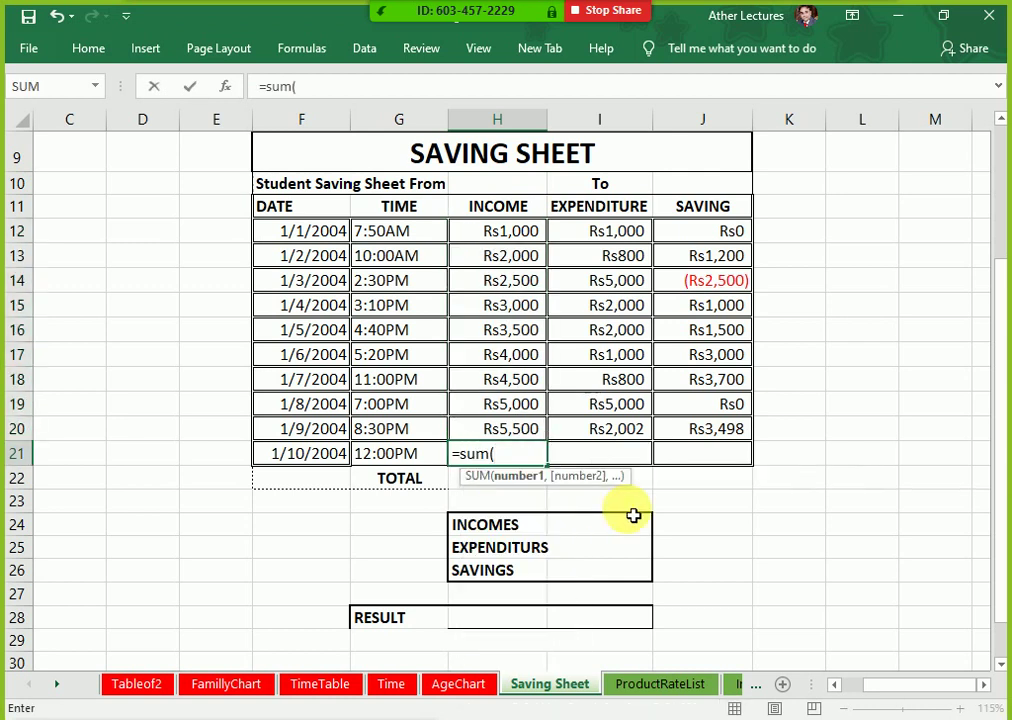
{"action": "key", "text": "Up"}
{"action": "key", "text": "shift+Up"}
{"action": "key", "text": "shift+Up"}
{"action": "key", "text": "shift+Up"}
{"action": "key", "text": "shift+Up"}
{"action": "key", "text": "shift+Up"}
{"action": "key", "text": "shift+Up"}
{"action": "key", "text": "shift+Up"}
{"action": "key", "text": "shift+Up"}
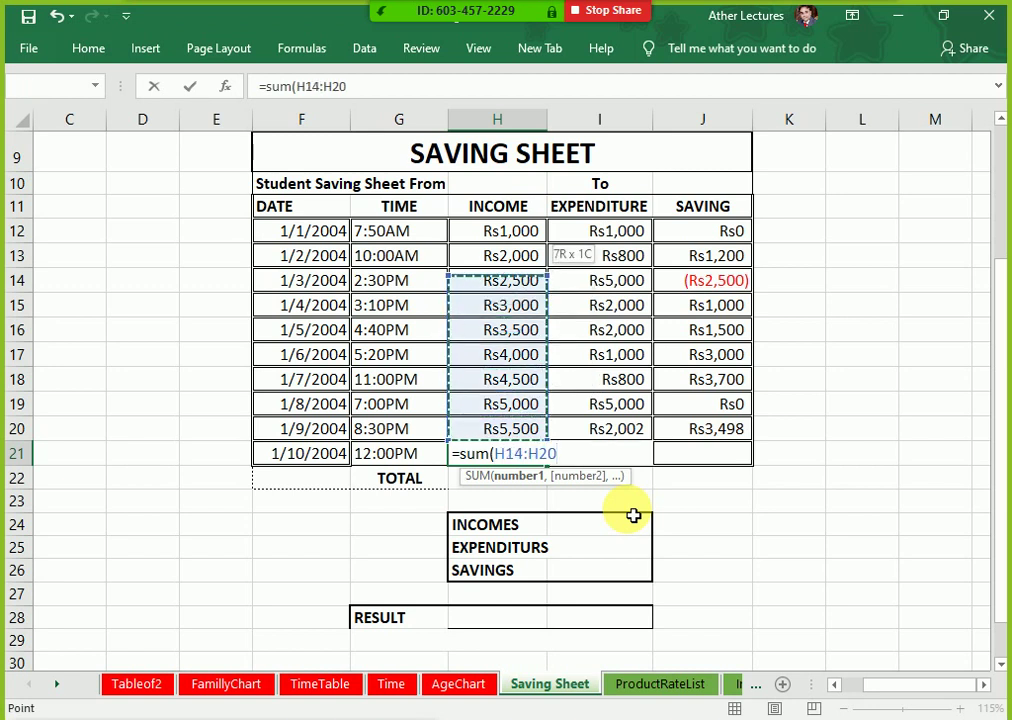
{"action": "key", "text": "Return"}
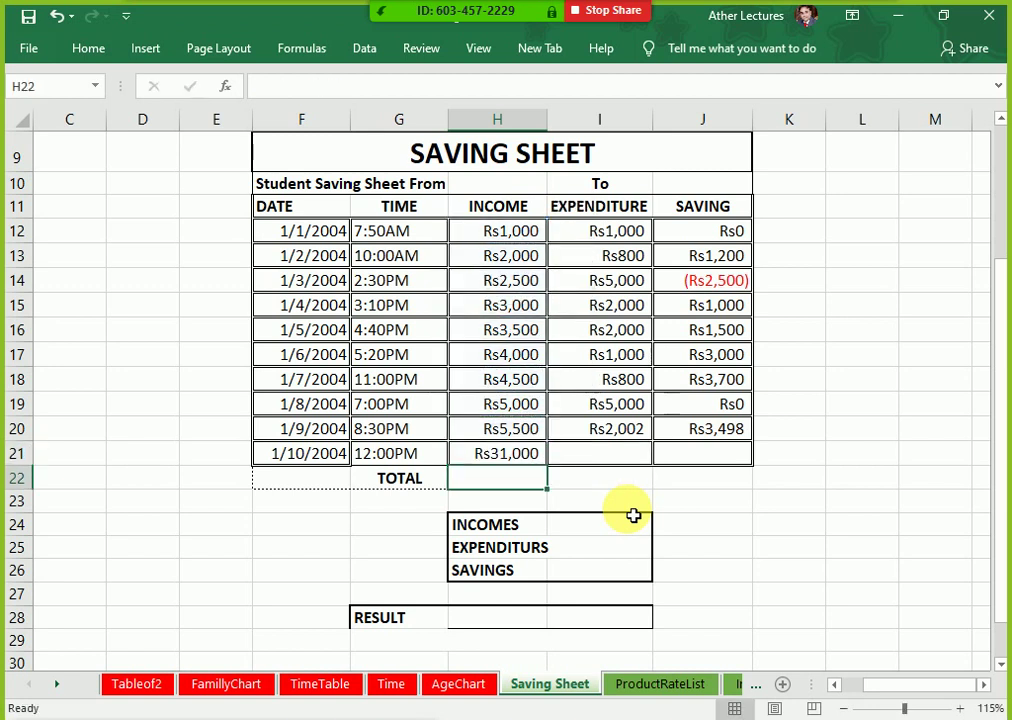
{"action": "key", "text": "Up"}
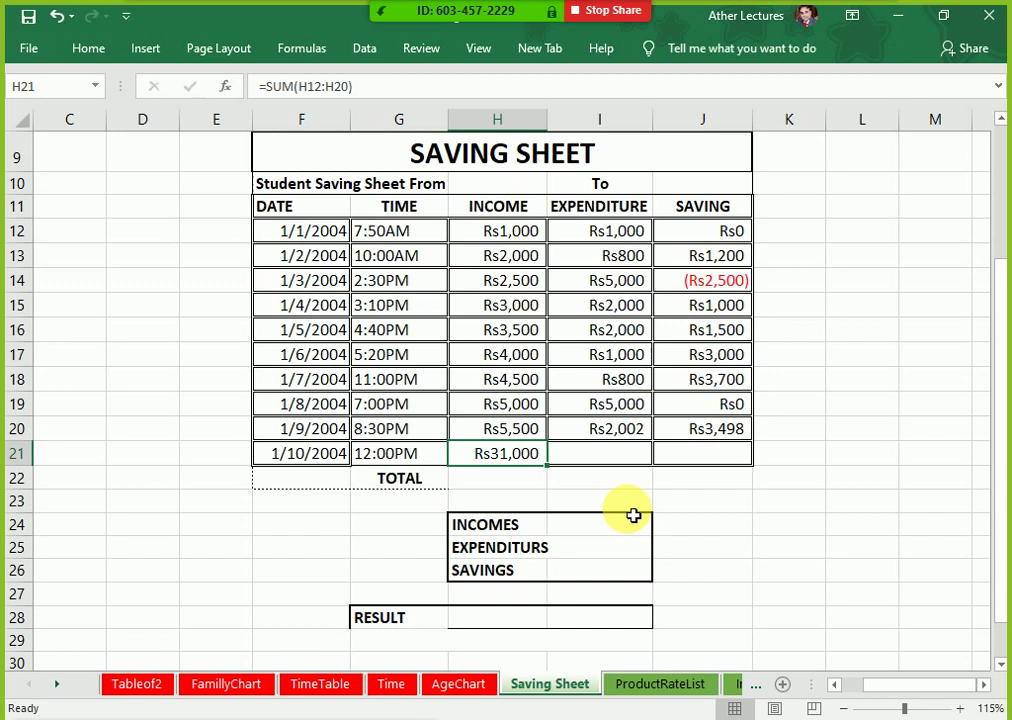
Step: Switch the sheet to showing formulas and review row 21
{"action": "key", "text": "ctrl+grave"}
{"action": "key", "text": "Right"}
{"action": "key", "text": "Right"}
{"action": "key", "text": "Right"}
{"action": "key", "text": "Left"}
{"action": "key", "text": "Left"}
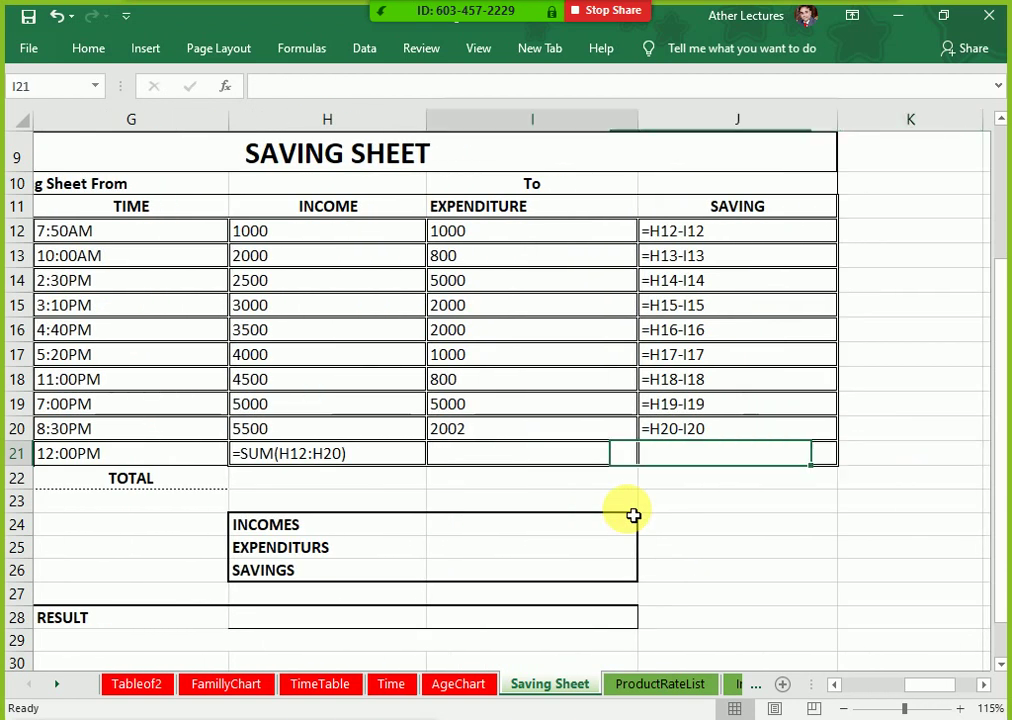
{"action": "key", "text": "Left"}
{"action": "key", "text": "Left"}
{"action": "key", "text": "Right"}
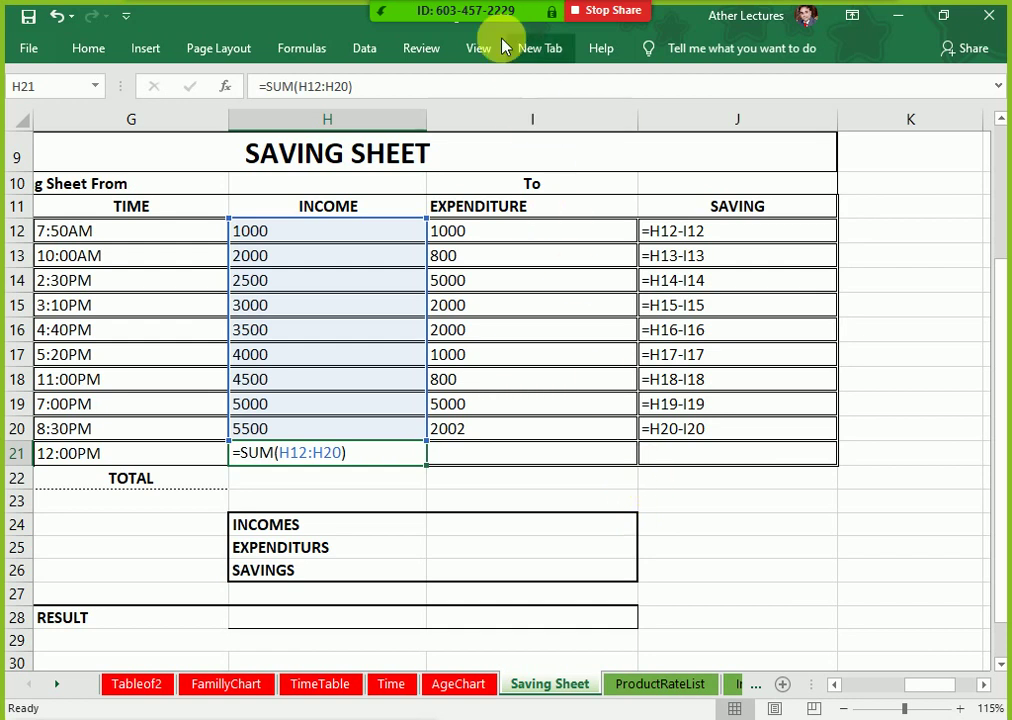
{"action": "mouse_move", "coordinate": [495, 20]}
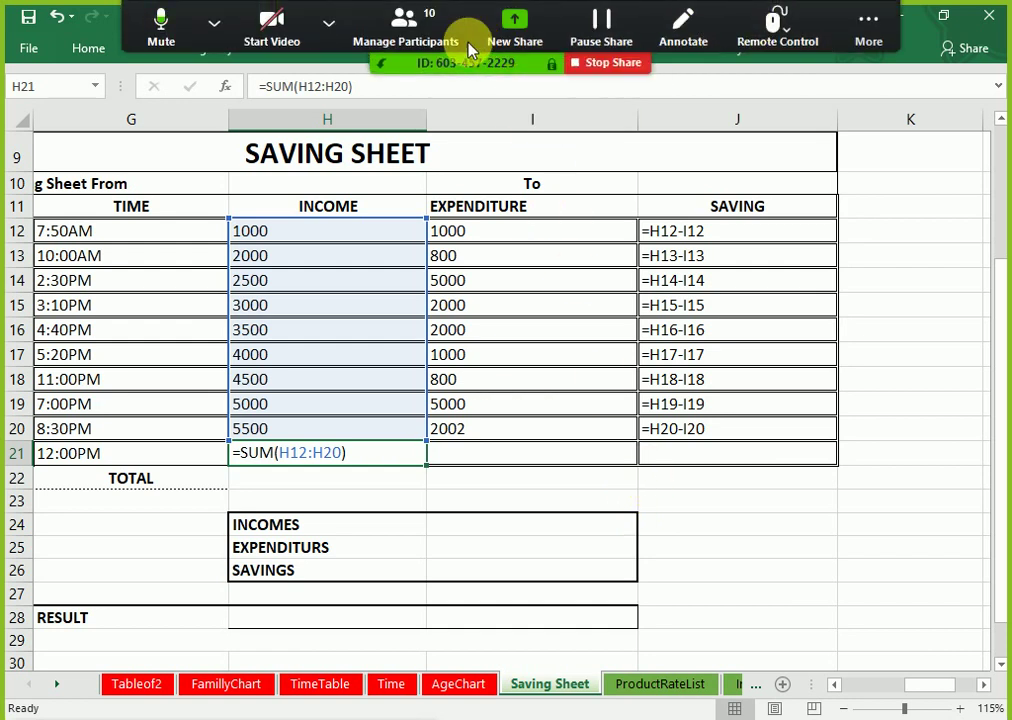
{"action": "left_click", "coordinate": [405, 25]}
{"action": "mouse_move", "coordinate": [857, 435]}
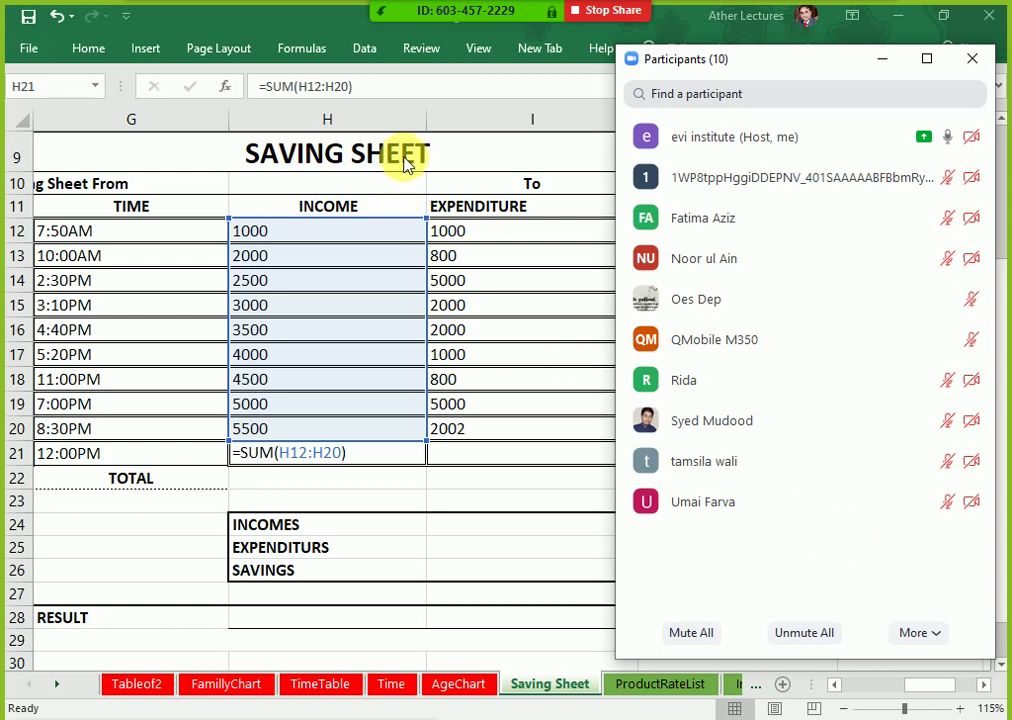
{"action": "left_click", "coordinate": [455, 236]}
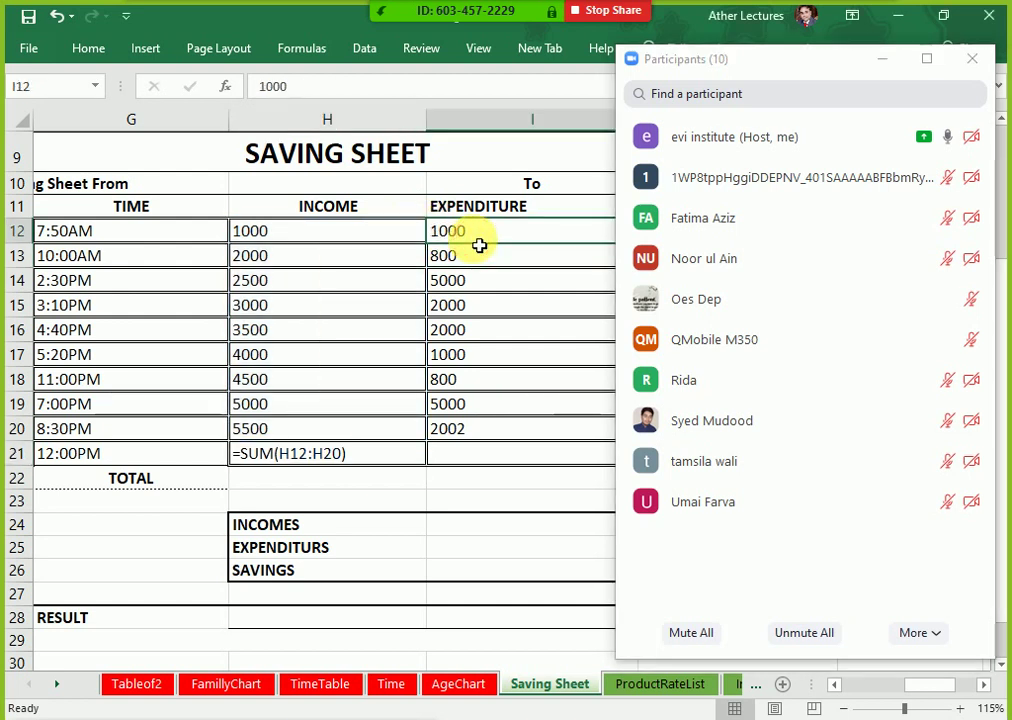
{"action": "left_click", "coordinate": [880, 60]}
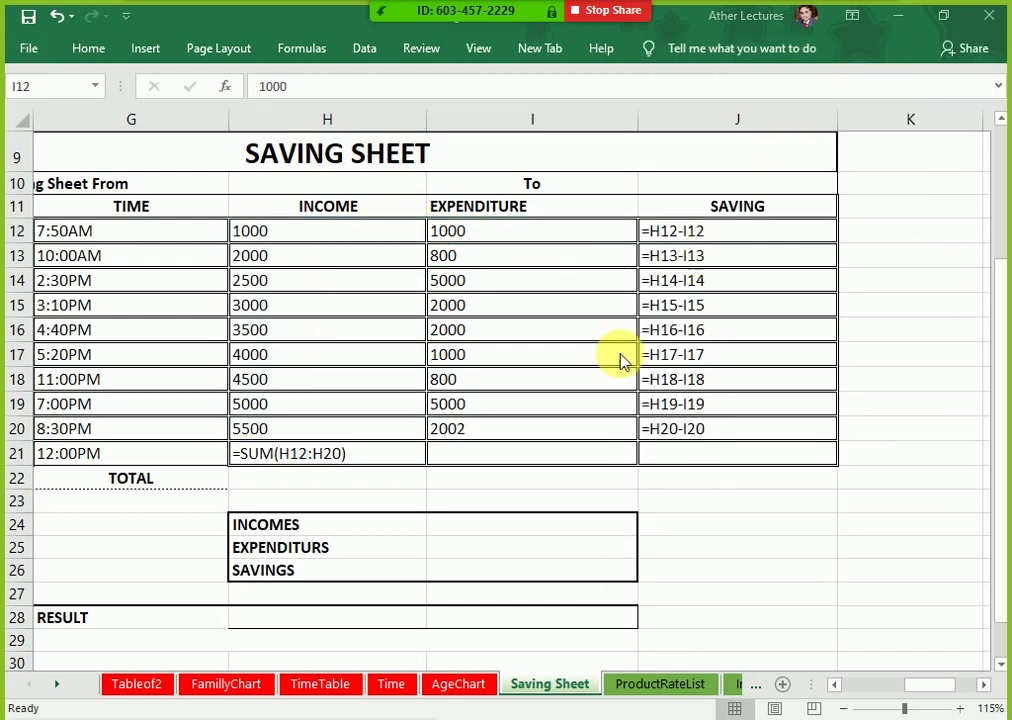
{"action": "left_click", "coordinate": [543, 462]}
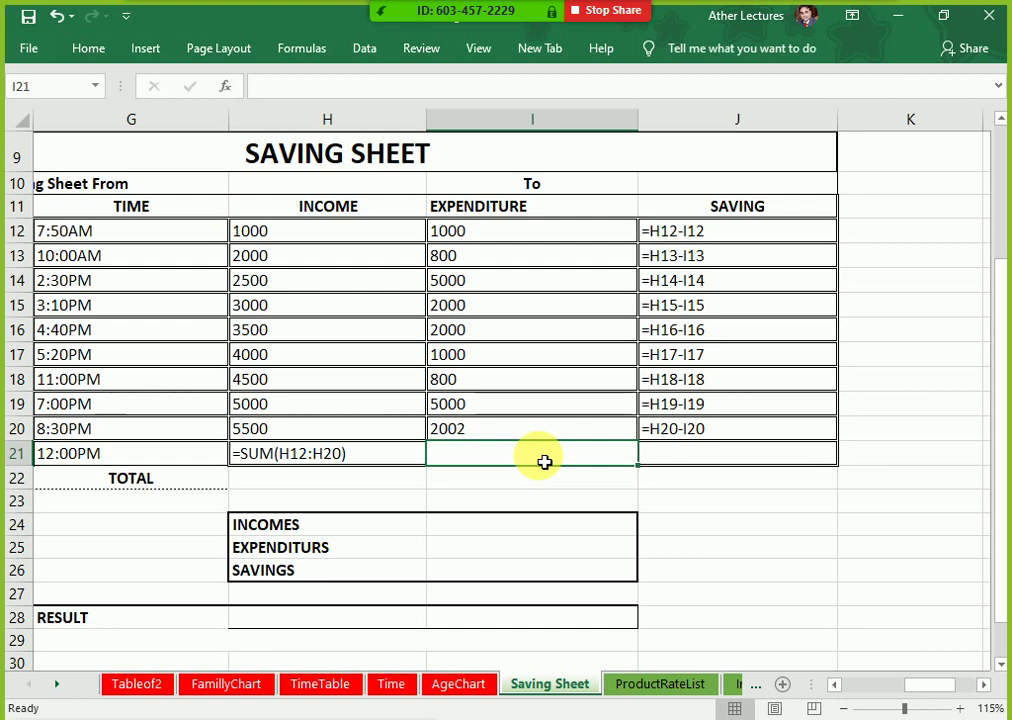
{"action": "key", "text": "Left"}
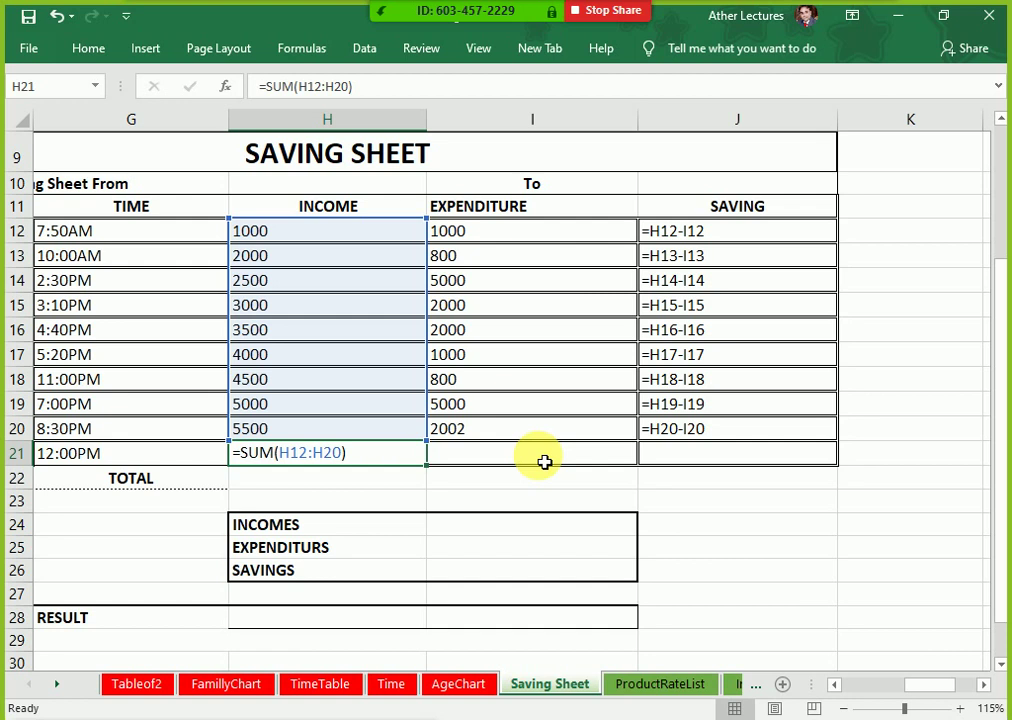
{"action": "key", "text": "Return"}
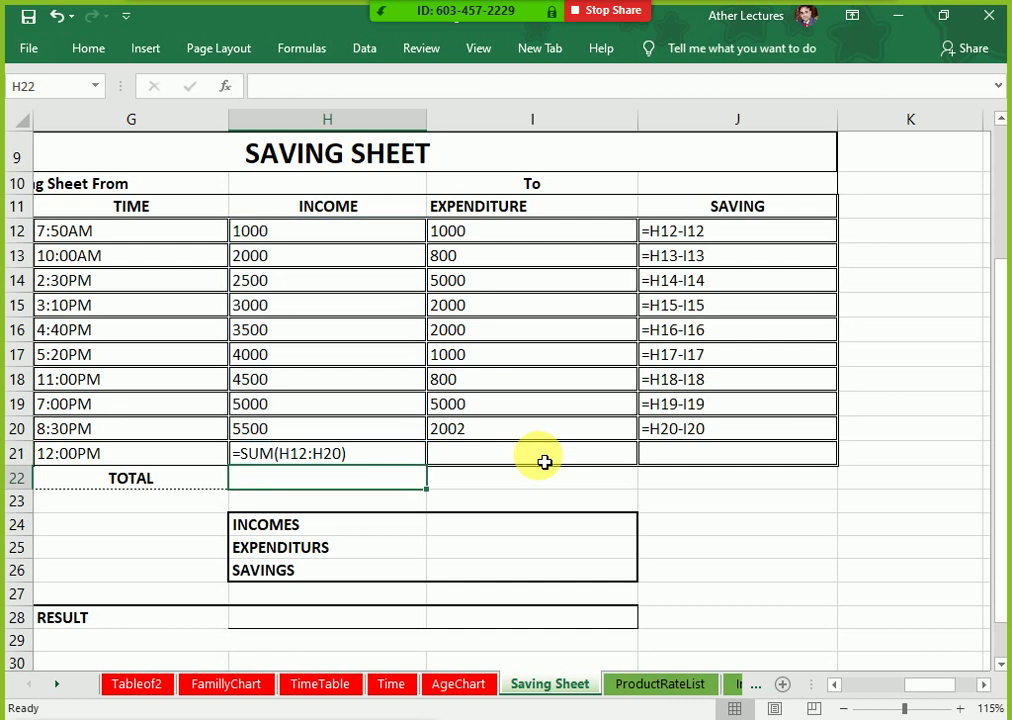
{"action": "left_click", "coordinate": [544, 462]}
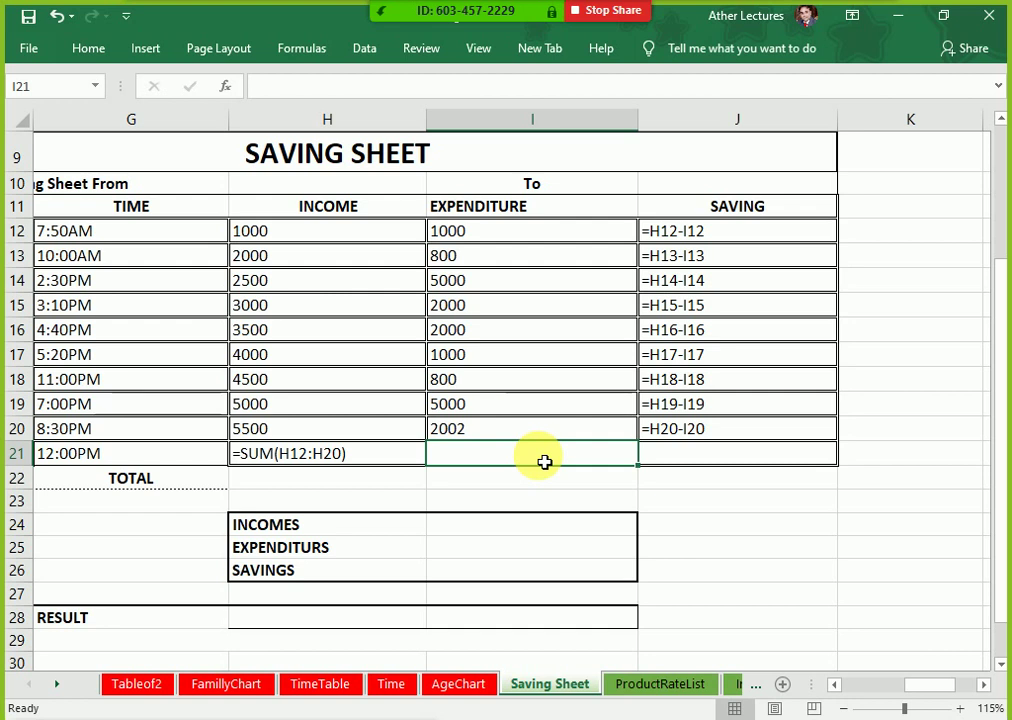
{"action": "key", "text": "Right"}
{"action": "key", "text": "Left"}
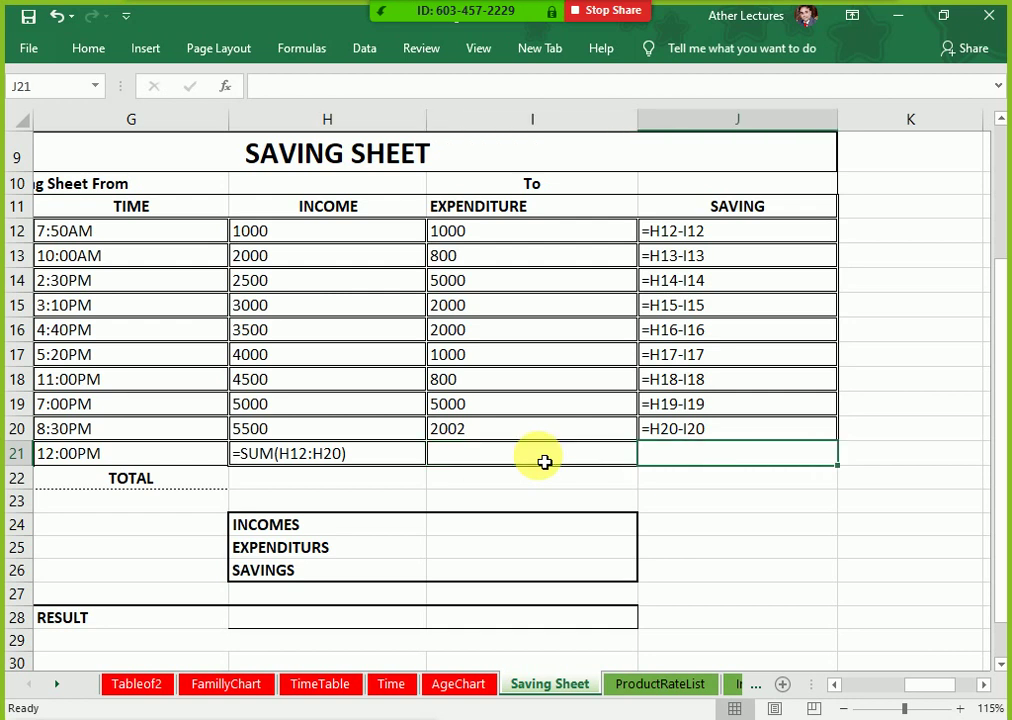
Step: Enter =SUM(I12:I20) in I21 to total the expenditure
{"action": "type", "text": "="}
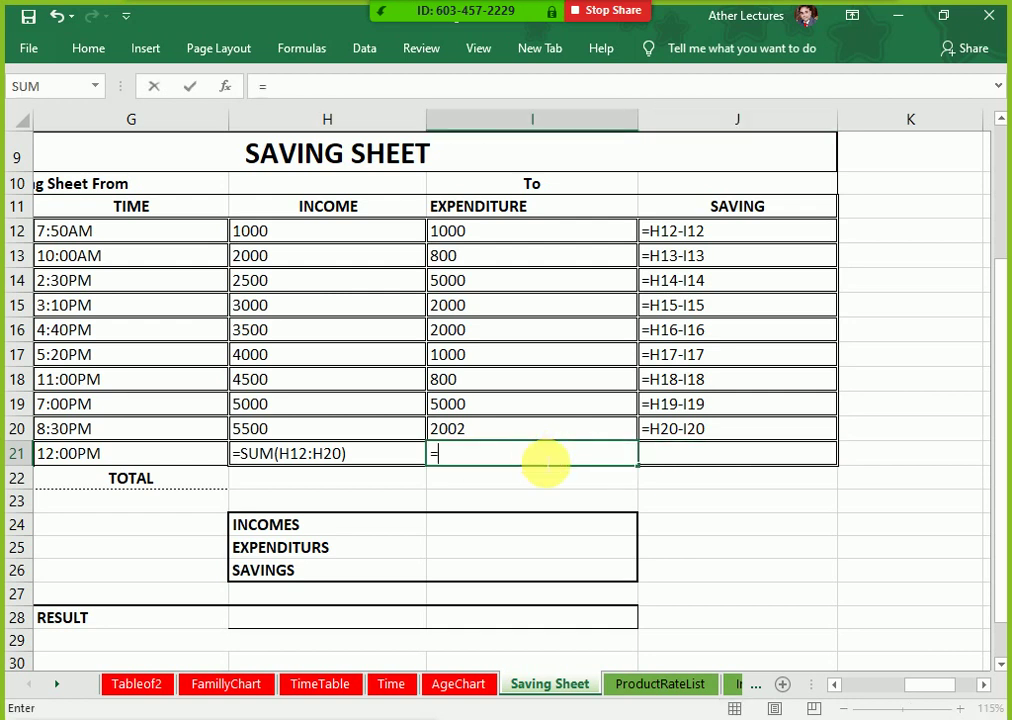
{"action": "type", "text": "sum("}
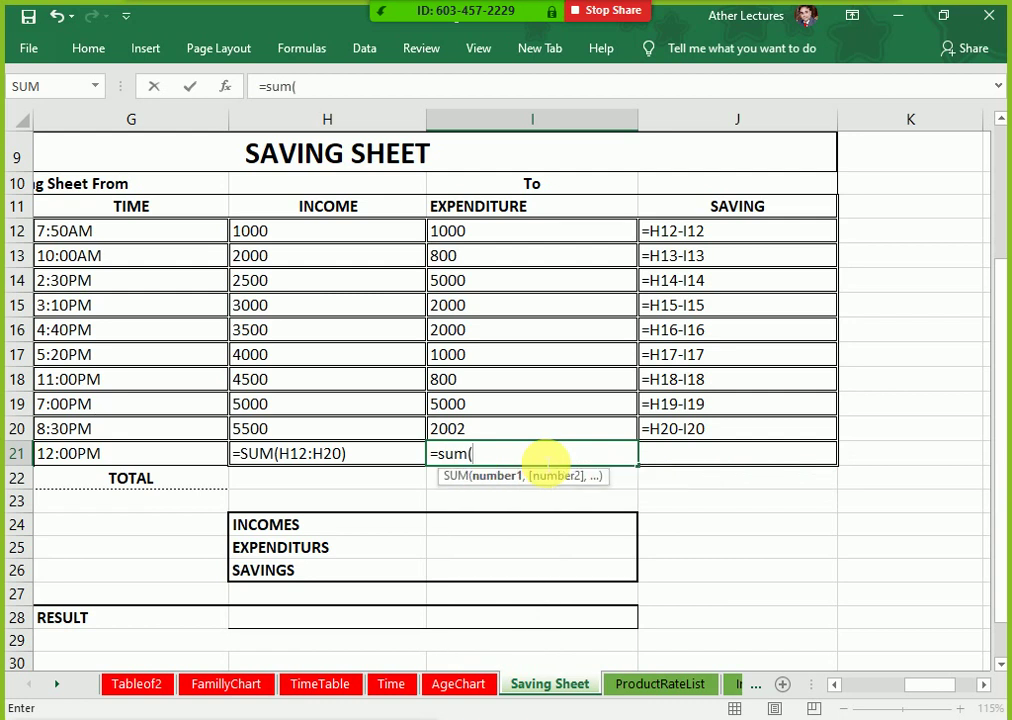
{"action": "key", "text": "Up"}
{"action": "key", "text": "ctrl+Up"}
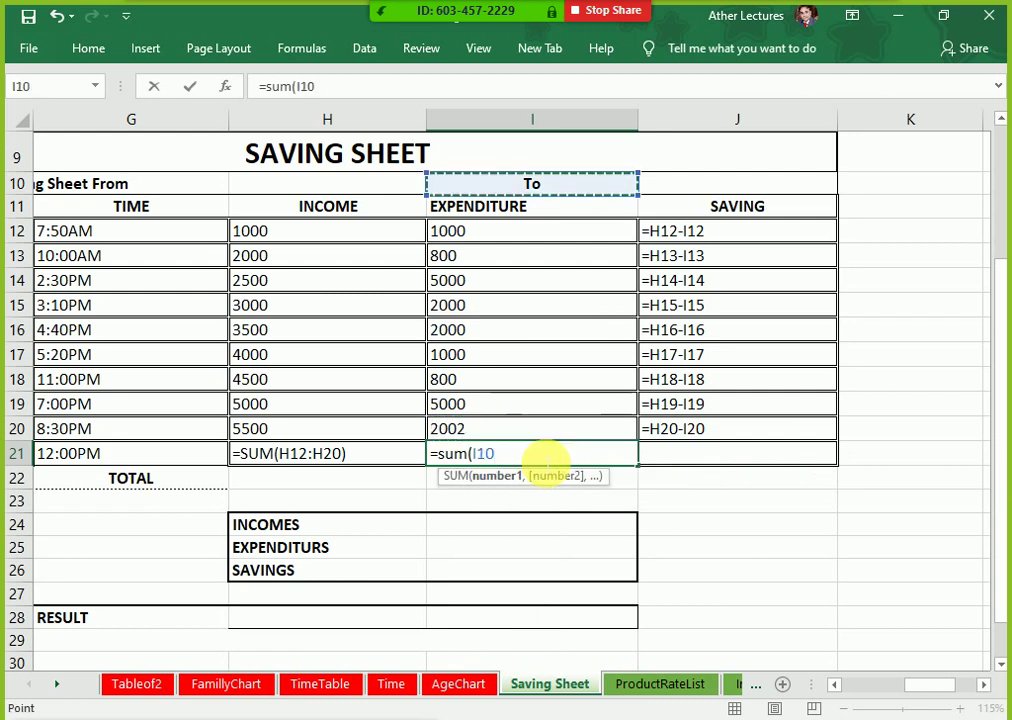
{"action": "key", "text": "Down"}
{"action": "key", "text": "Down"}
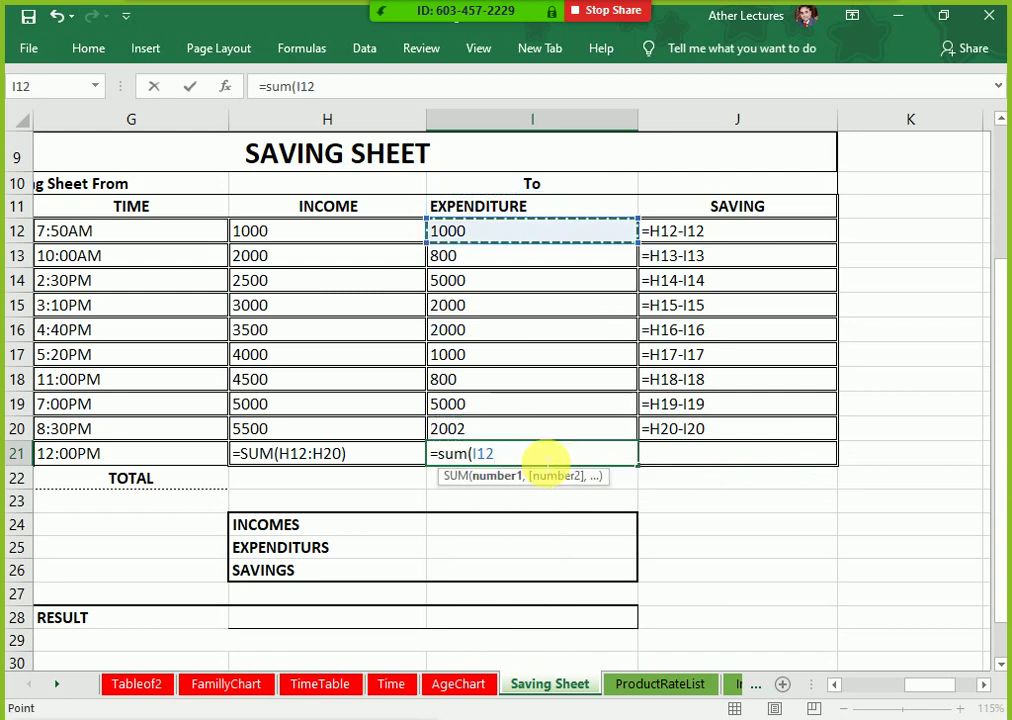
{"action": "key", "text": "shift+Down"}
{"action": "key", "text": "shift+Down"}
{"action": "key", "text": "shift+Down"}
{"action": "key", "text": "shift+Down"}
{"action": "key", "text": "shift+Down"}
{"action": "key", "text": "shift+Down"}
{"action": "key", "text": "shift+Down"}
{"action": "key", "text": "shift+Down"}
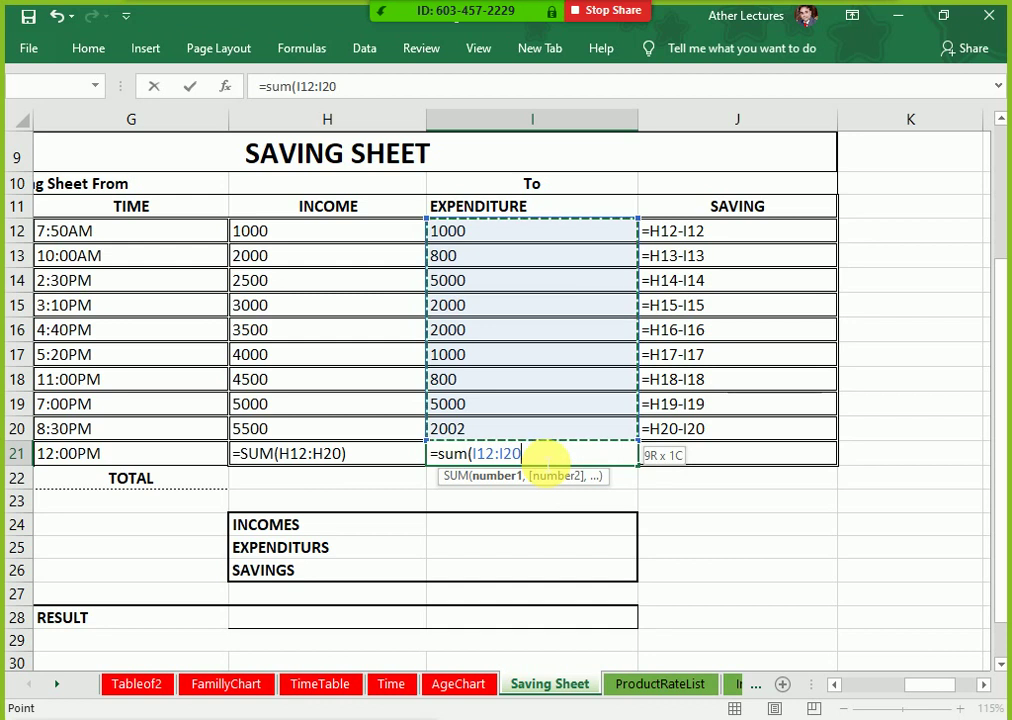
{"action": "type", "text": ")"}
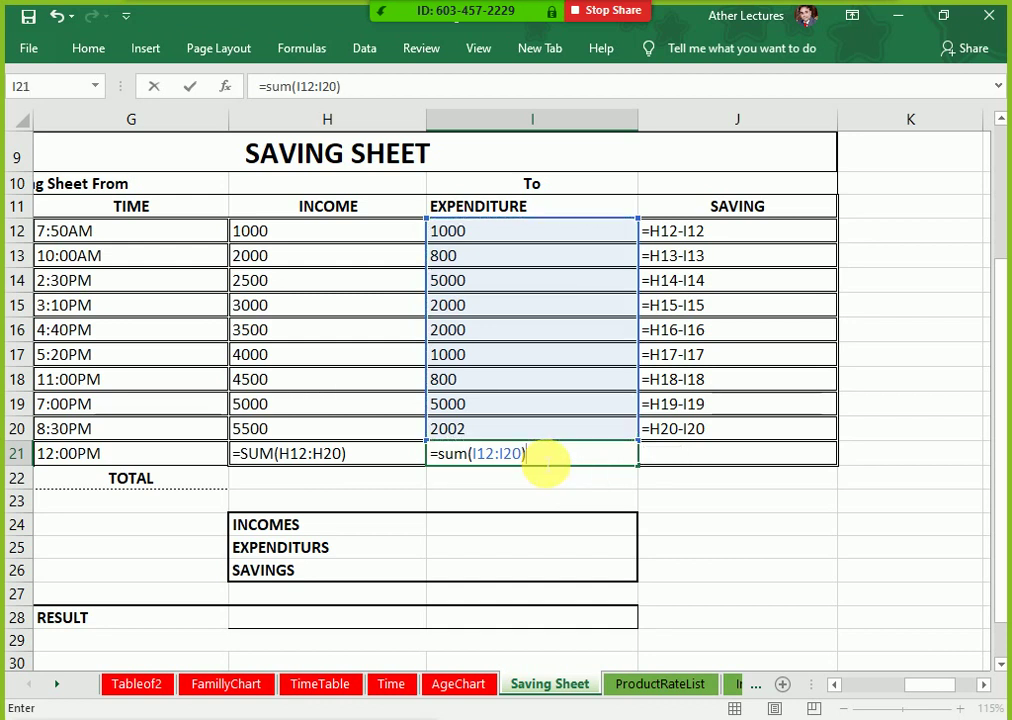
{"action": "key", "text": "Return"}
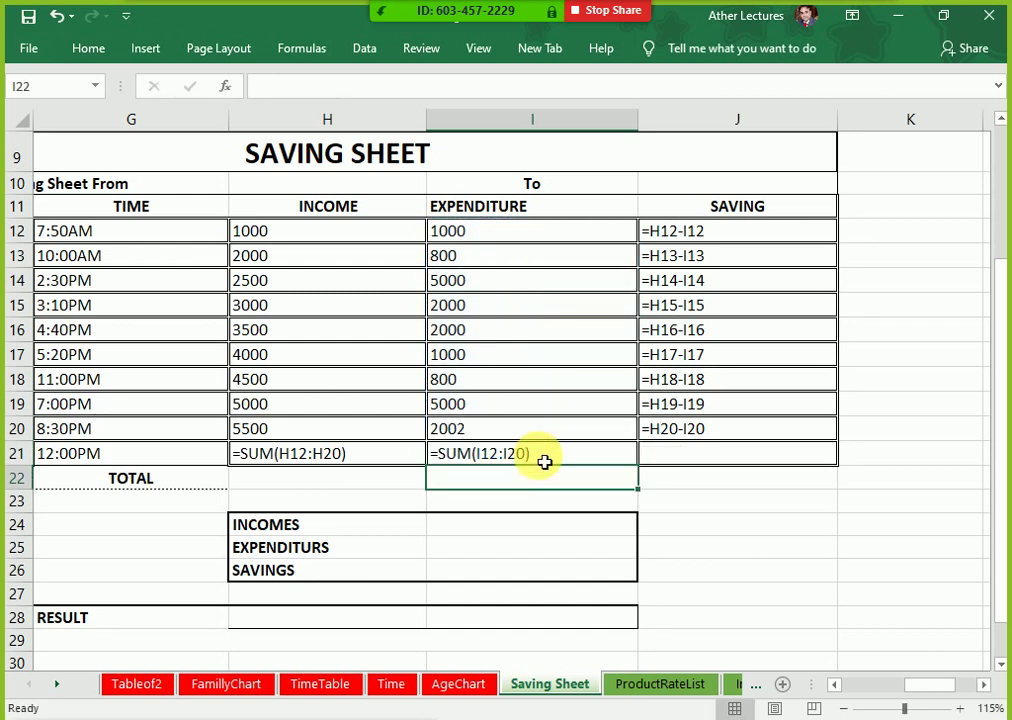
Step: Toggle between values and formulas to check the H21 and I21 totals
{"action": "left_click", "coordinate": [544, 461]}
{"action": "key", "text": "ctrl+grave"}
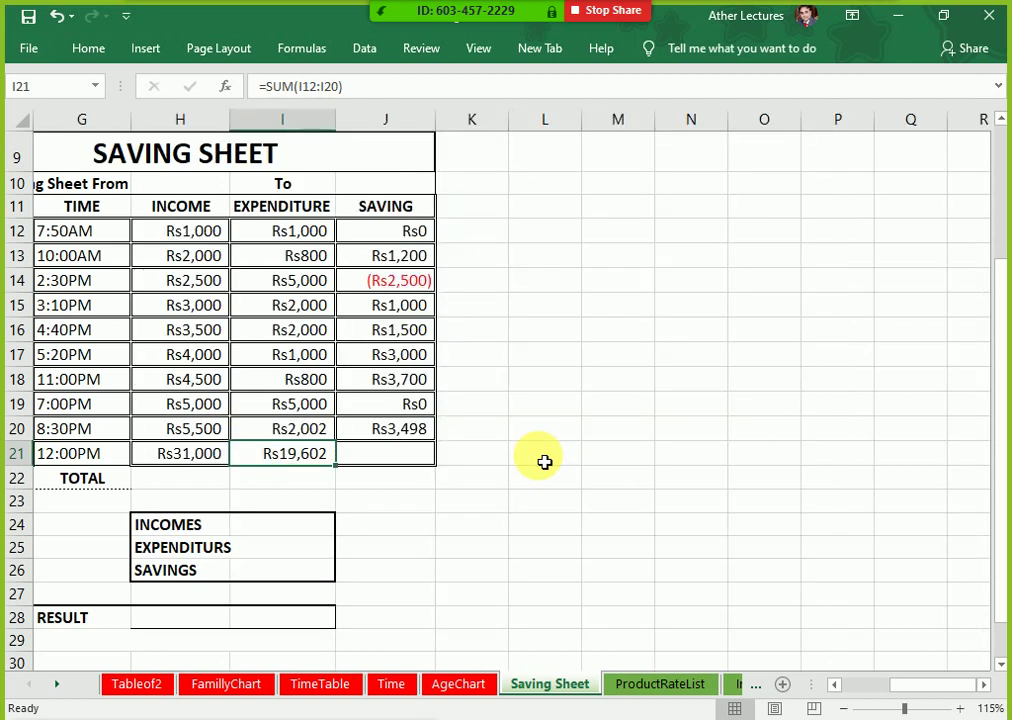
{"action": "key", "text": "Up"}
{"action": "key", "text": "Left"}
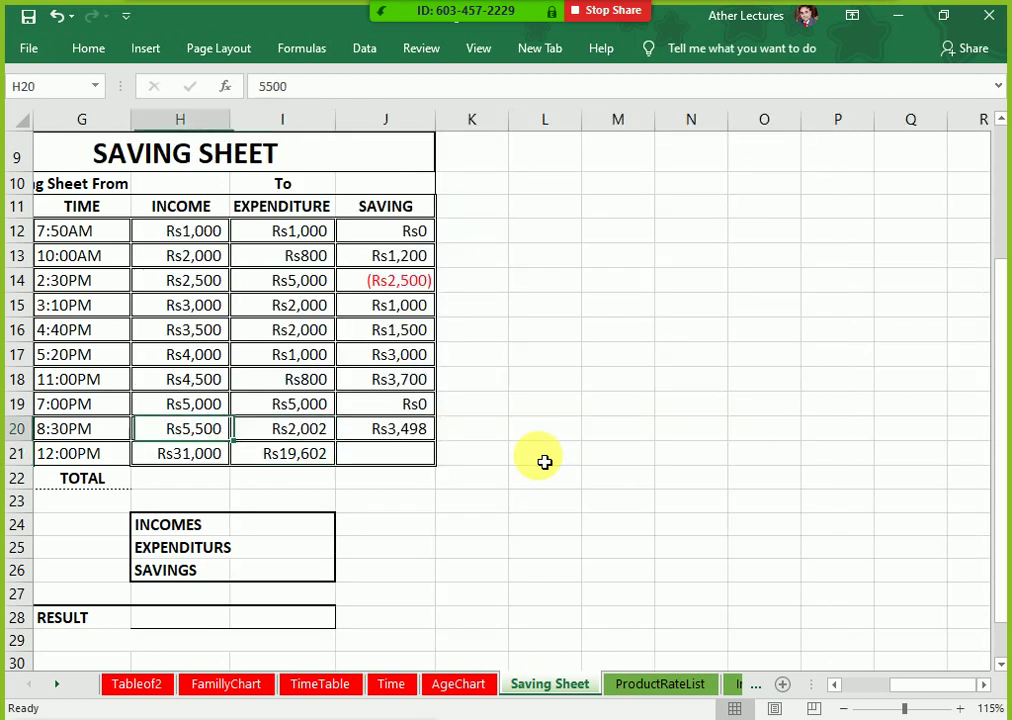
{"action": "key", "text": "Down"}
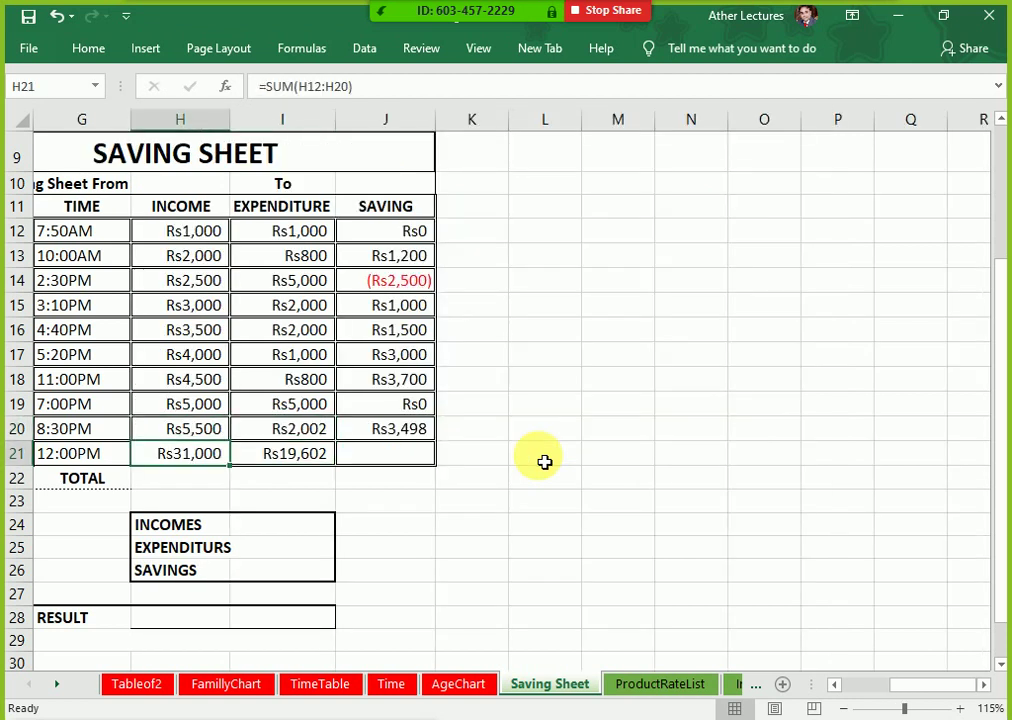
{"action": "key", "text": "Right"}
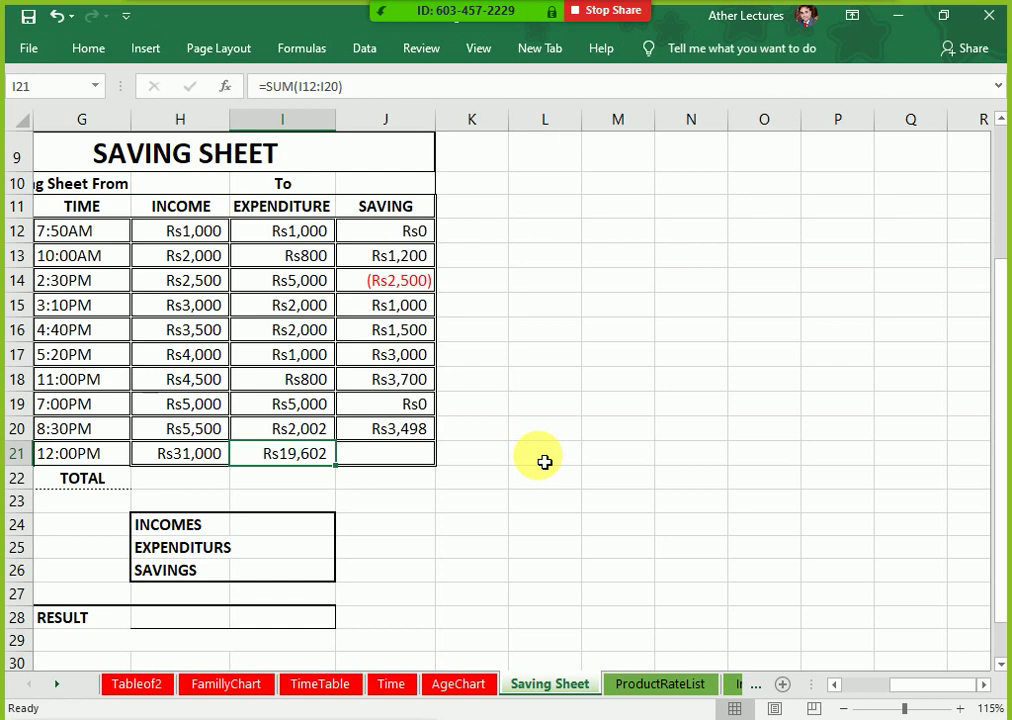
{"action": "key", "text": "ctrl+grave"}
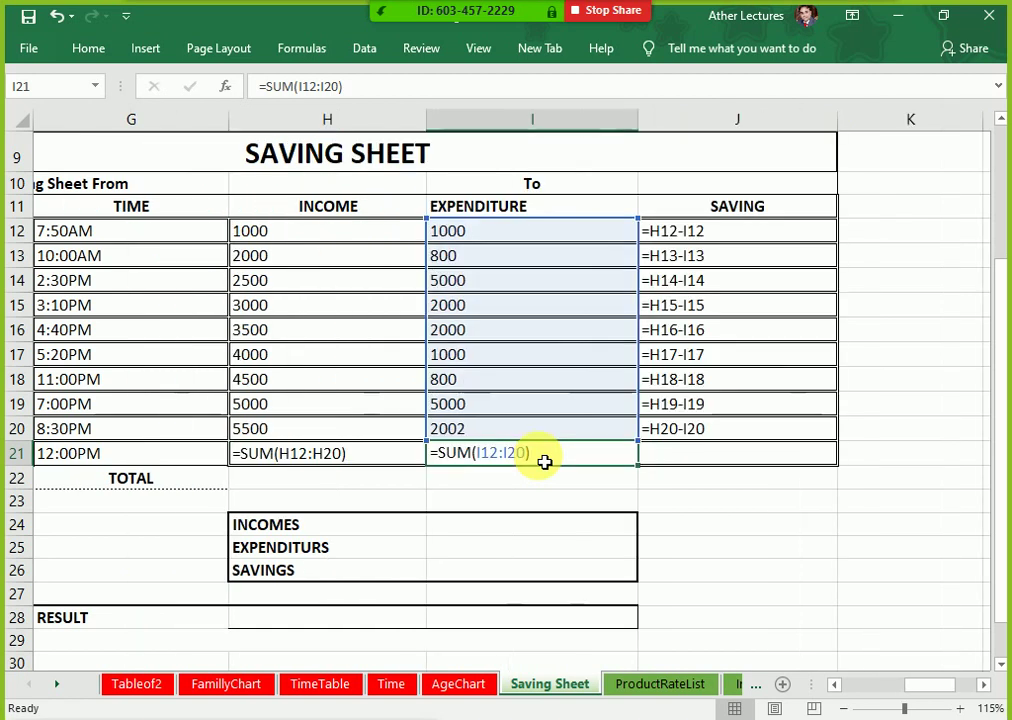
{"action": "key", "text": "Right"}
{"action": "key", "text": "Left"}
{"action": "key", "text": "Left"}
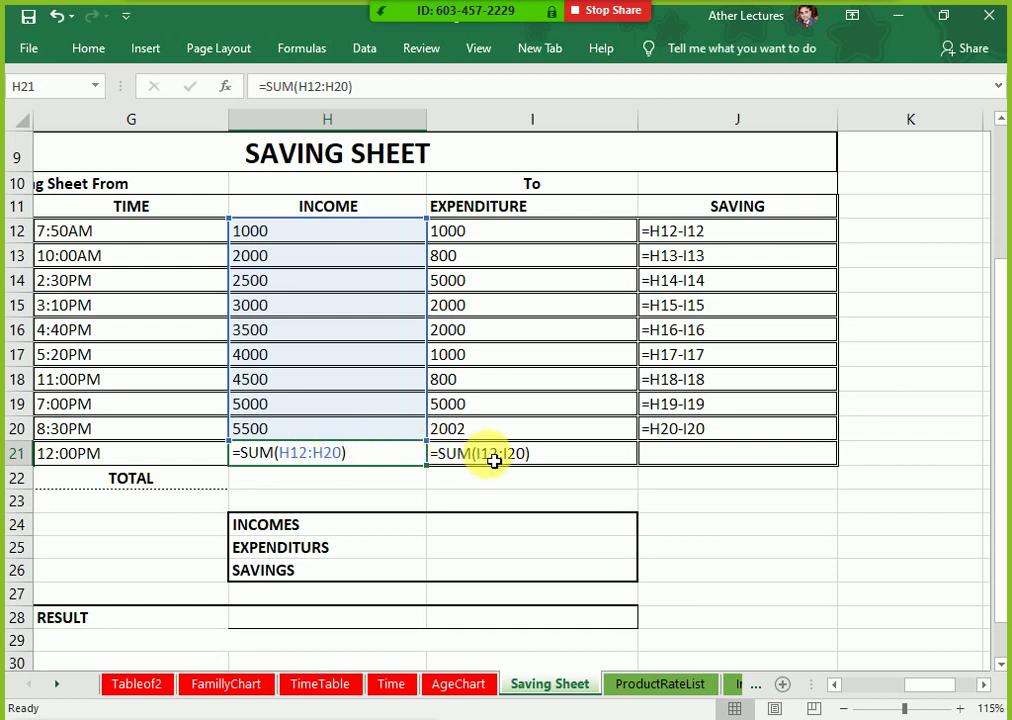
Step: Copy the H21 SUM total right through J21, giving =SUM(J12:J20) = Rs11,398, and show values
{"action": "left_click", "coordinate": [490, 462]}
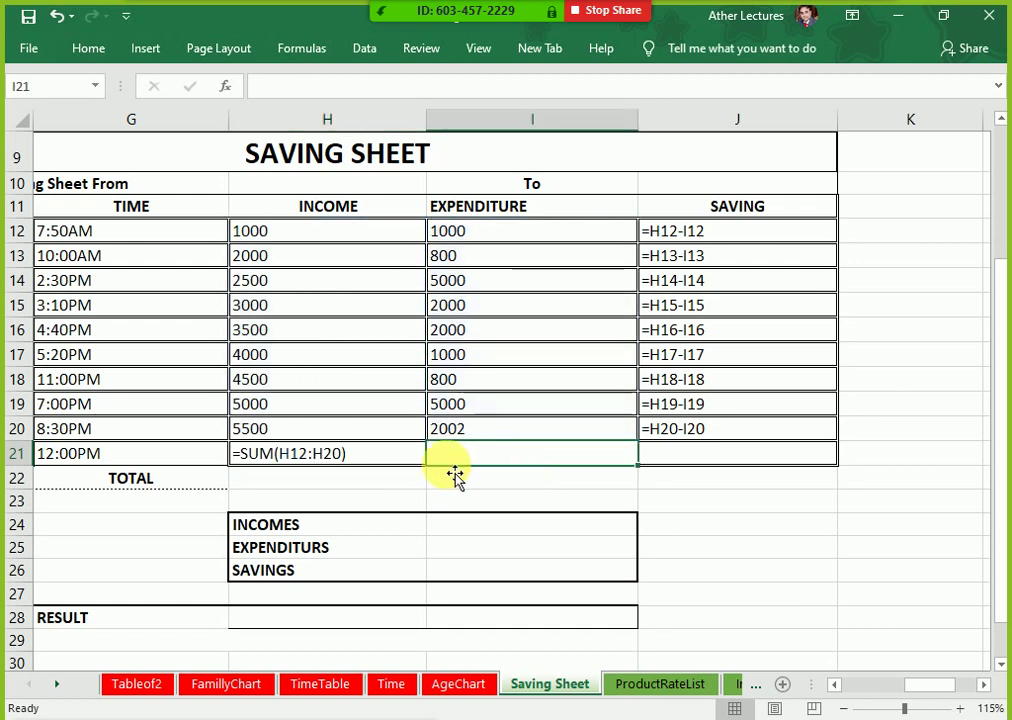
{"action": "left_click", "coordinate": [418, 463]}
{"action": "left_click_drag", "start_coordinate": [436, 474], "coordinate": [772, 458]}
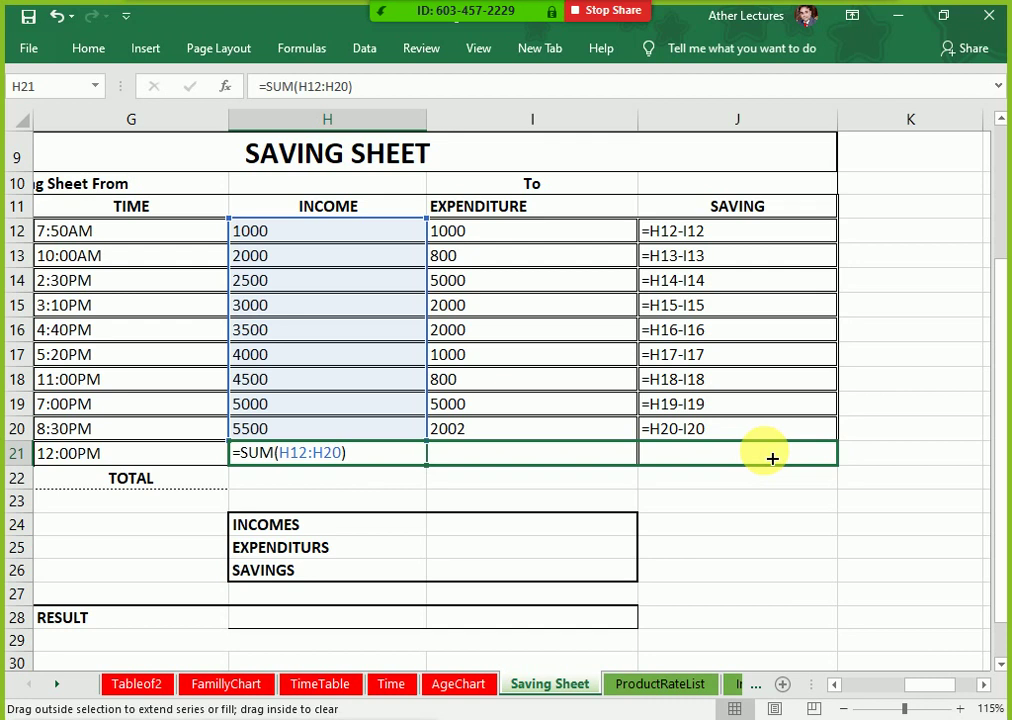
{"action": "mouse_move", "coordinate": [772, 458]}
{"action": "left_mouse_down"}
{"action": "mouse_move", "coordinate": [386, 447]}
{"action": "mouse_move", "coordinate": [471, 457]}
{"action": "mouse_move", "coordinate": [797, 454]}
{"action": "mouse_move", "coordinate": [420, 460]}
{"action": "mouse_move", "coordinate": [773, 456]}
{"action": "left_mouse_up"}
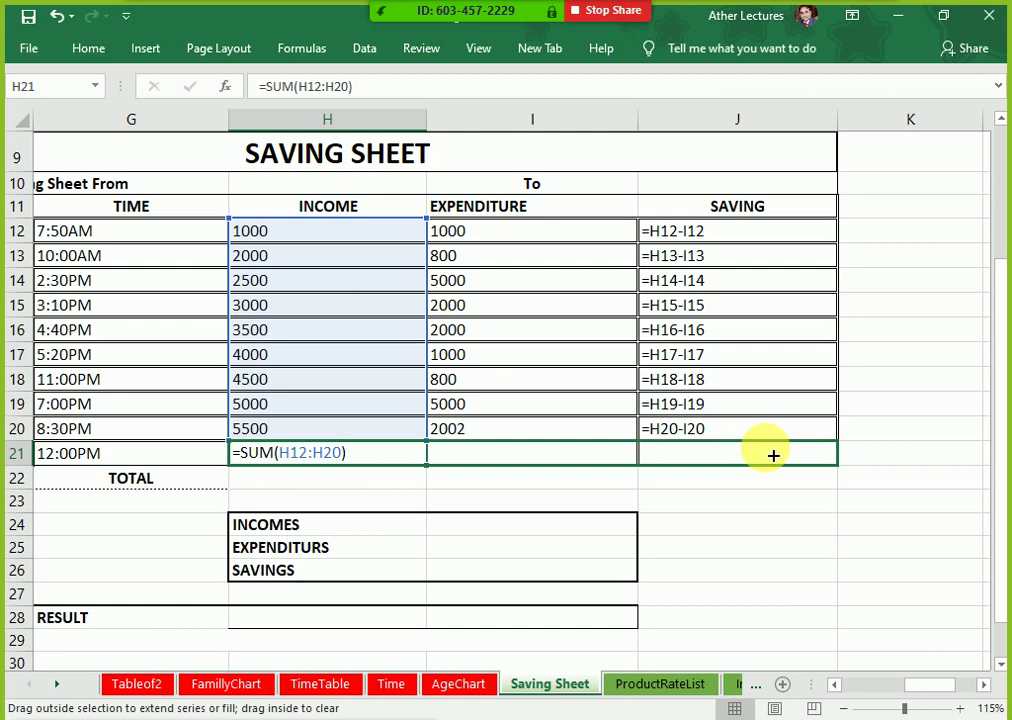
{"action": "left_click_drag", "start_coordinate": [773, 455], "coordinate": [772, 455]}
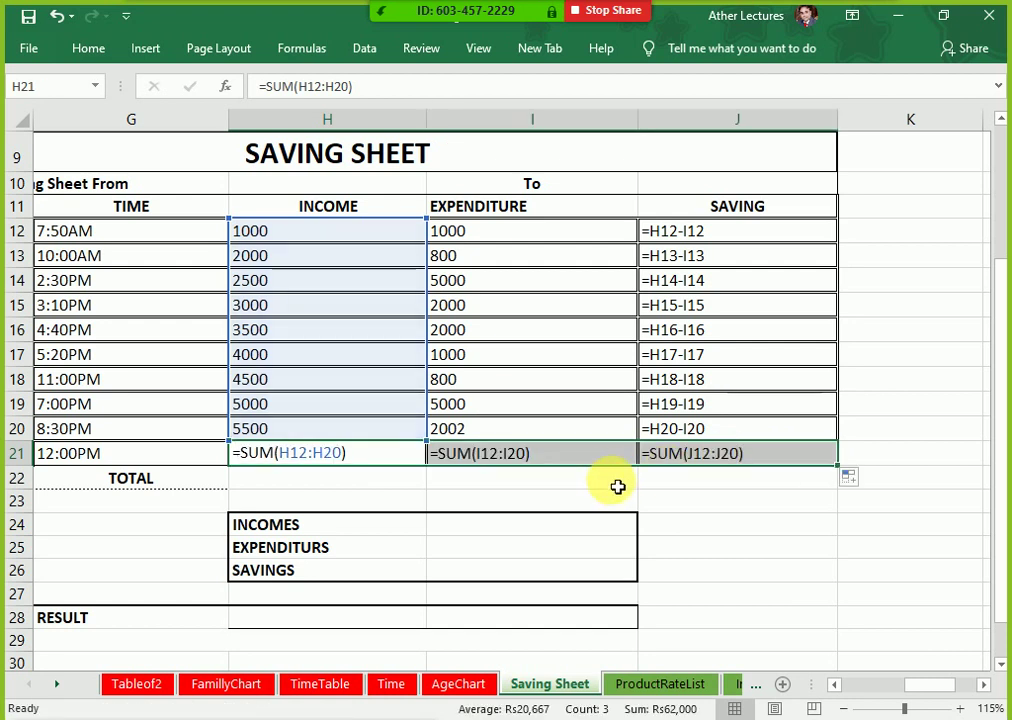
{"action": "left_click", "coordinate": [556, 463]}
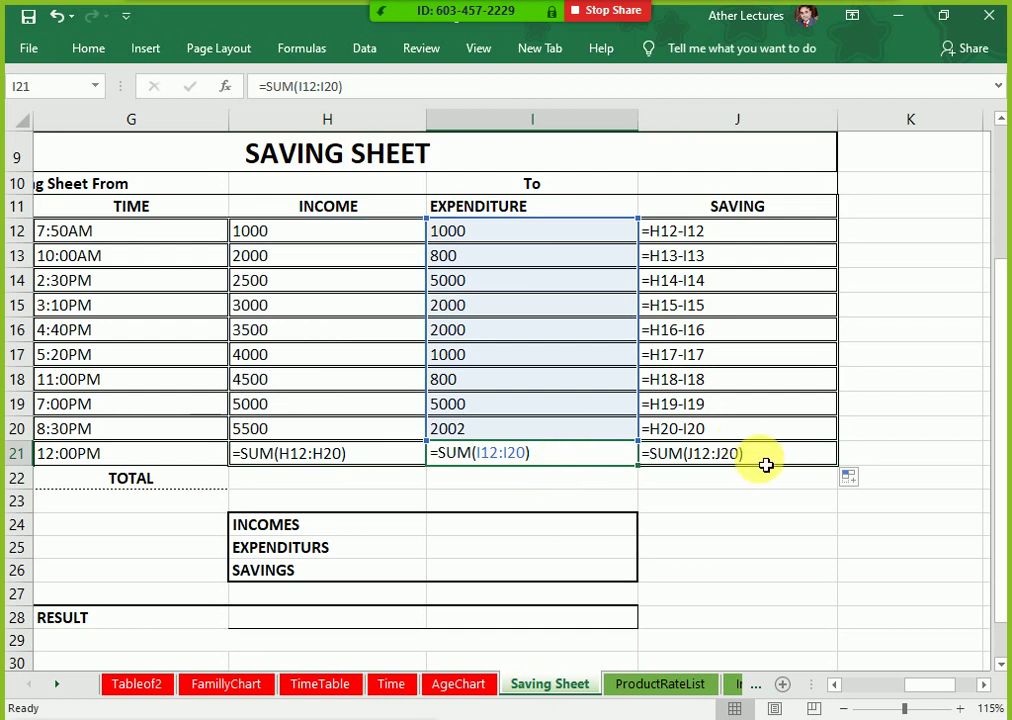
{"action": "left_click", "coordinate": [768, 462]}
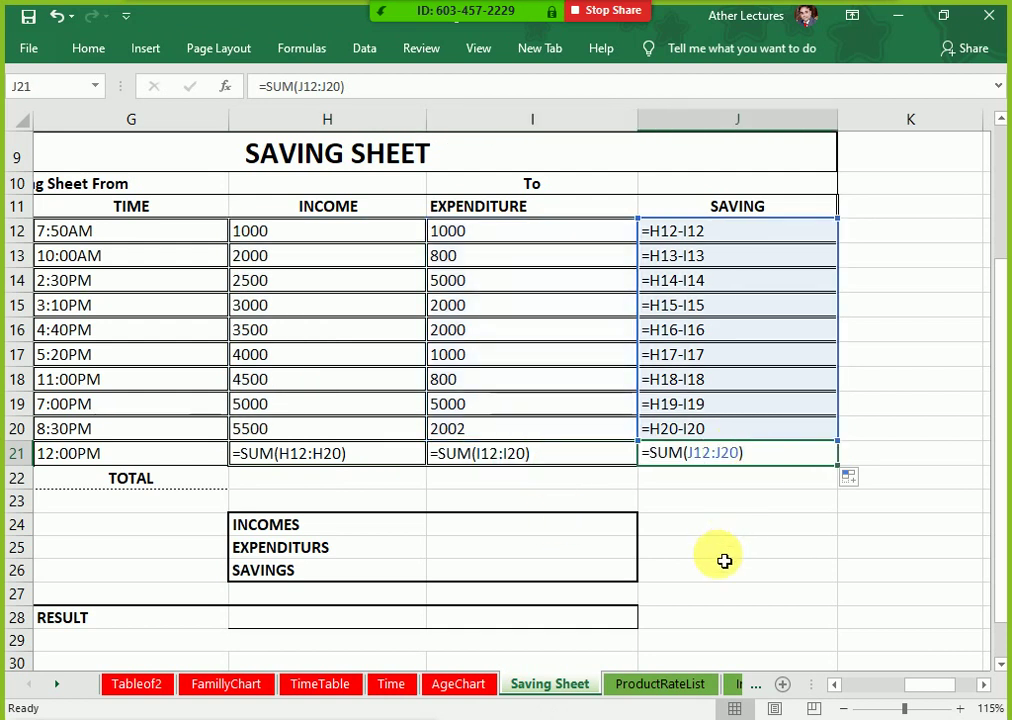
{"action": "key", "text": "ctrl+grave"}
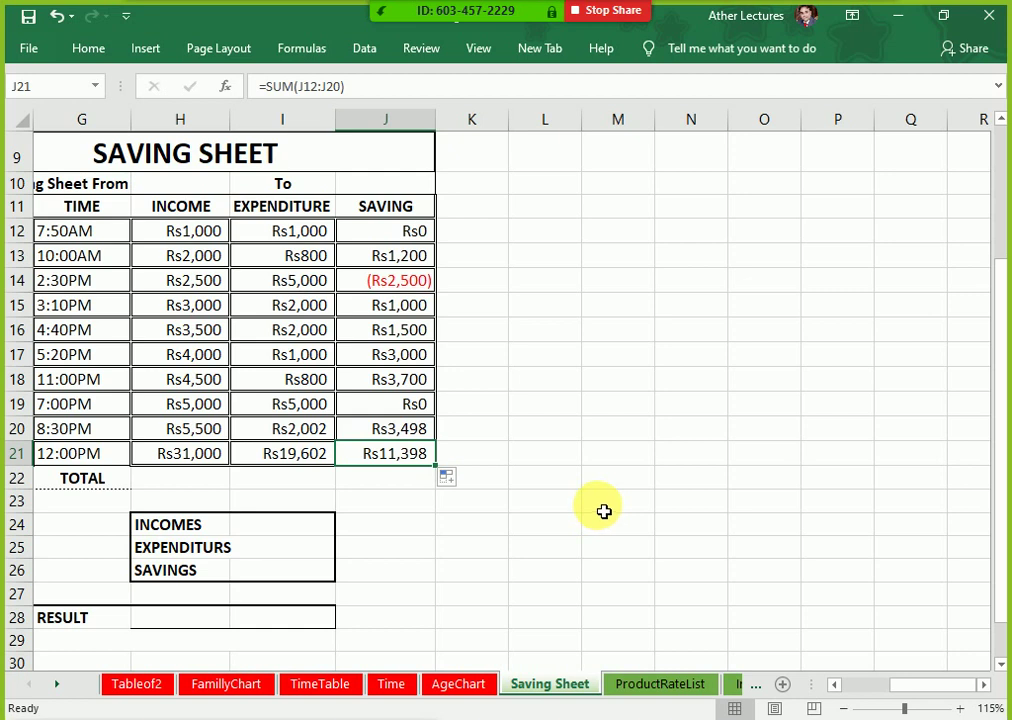
Step: Review the I21 and J21 total formulas without changing them
{"action": "double_click", "coordinate": [289, 461]}
{"action": "left_click", "coordinate": [391, 458]}
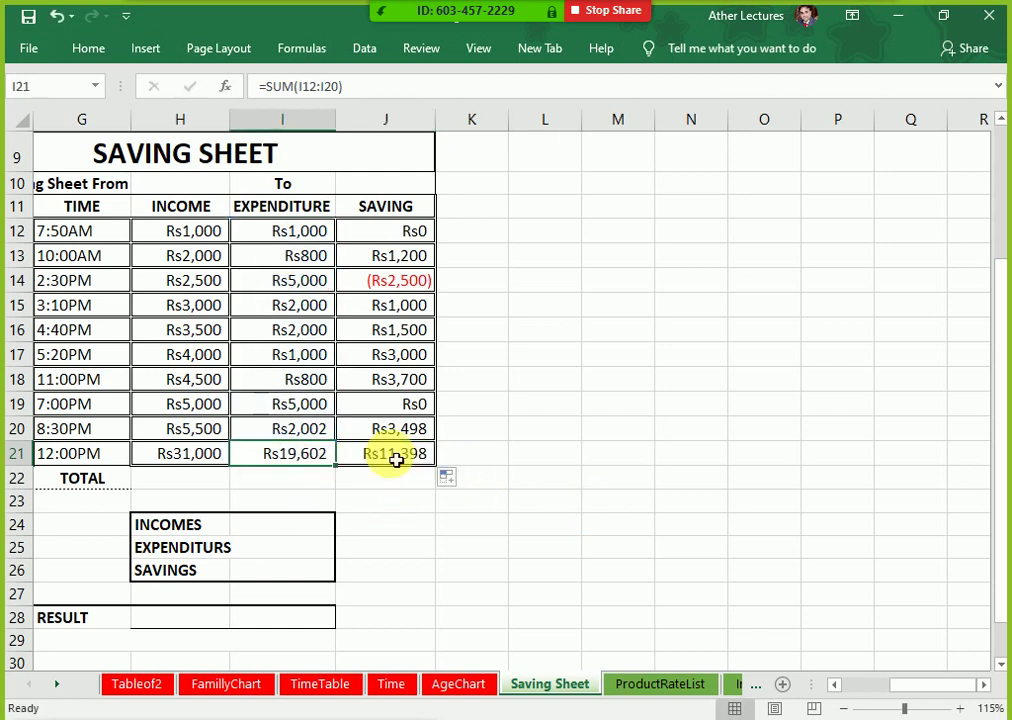
{"action": "double_click", "coordinate": [398, 461]}
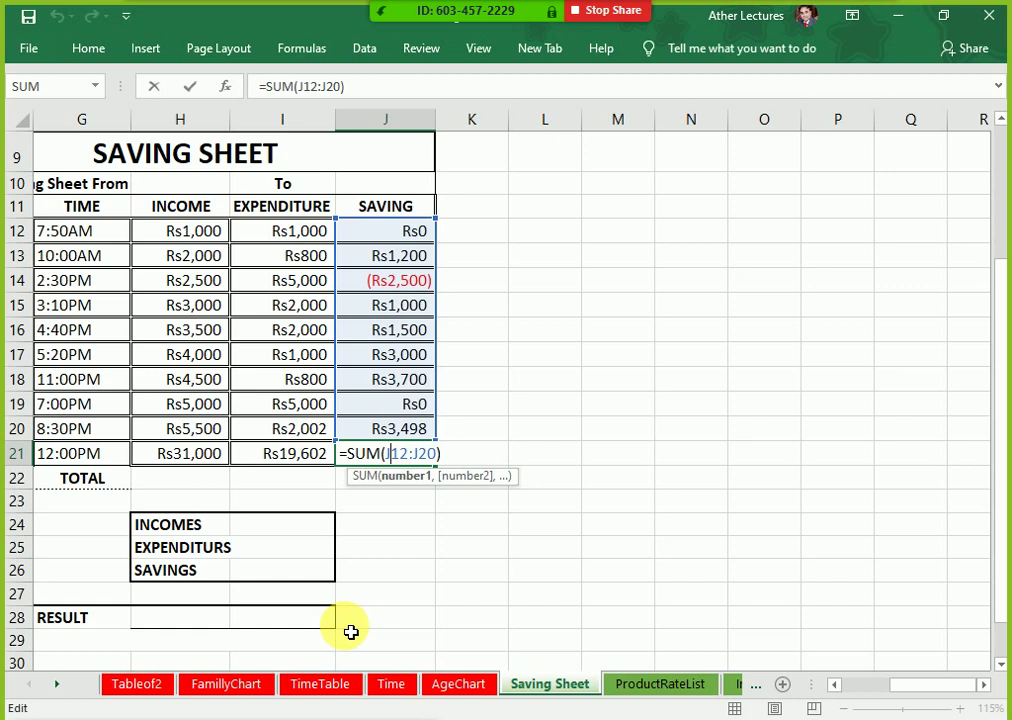
{"action": "key", "text": "ctrl+Return"}
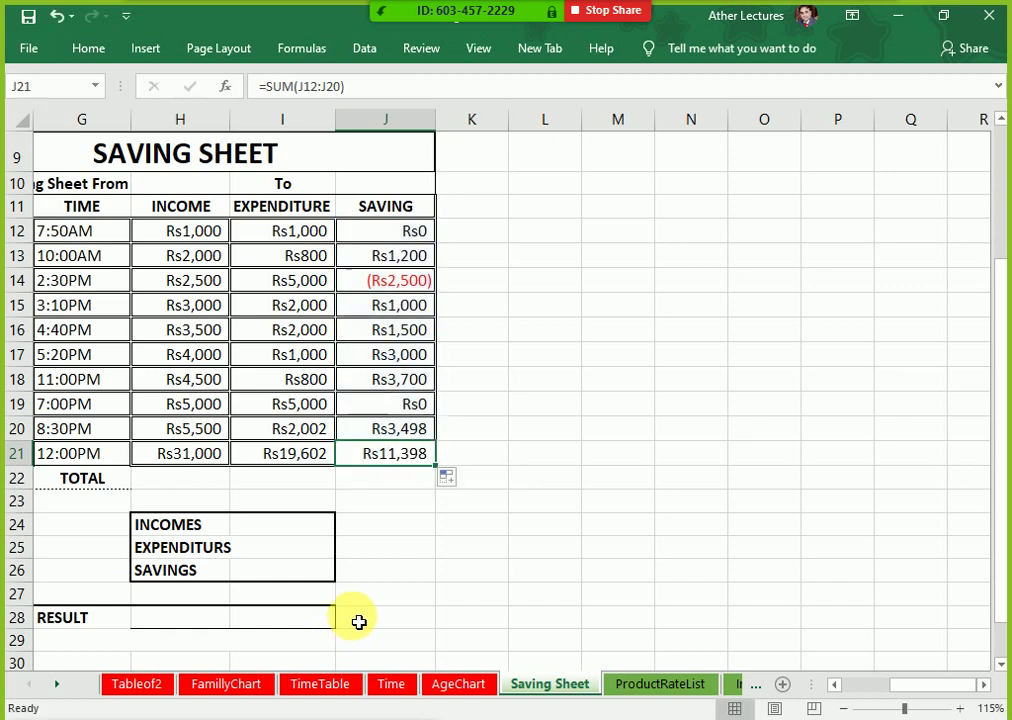
{"action": "double_click", "coordinate": [396, 453]}
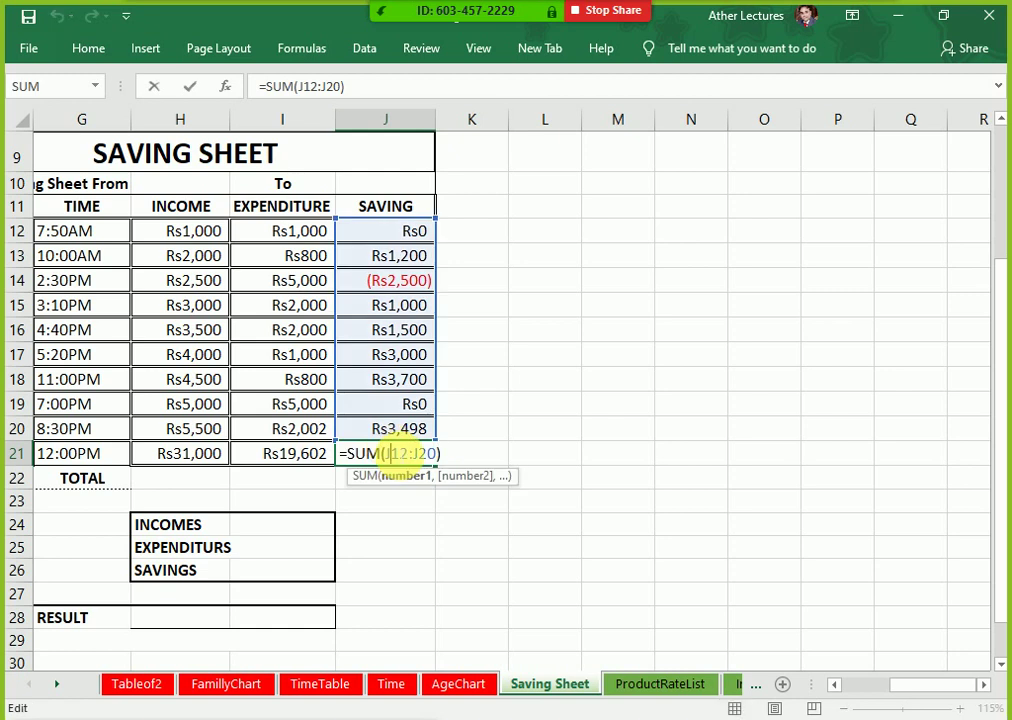
{"action": "key", "text": "ctrl+Return"}
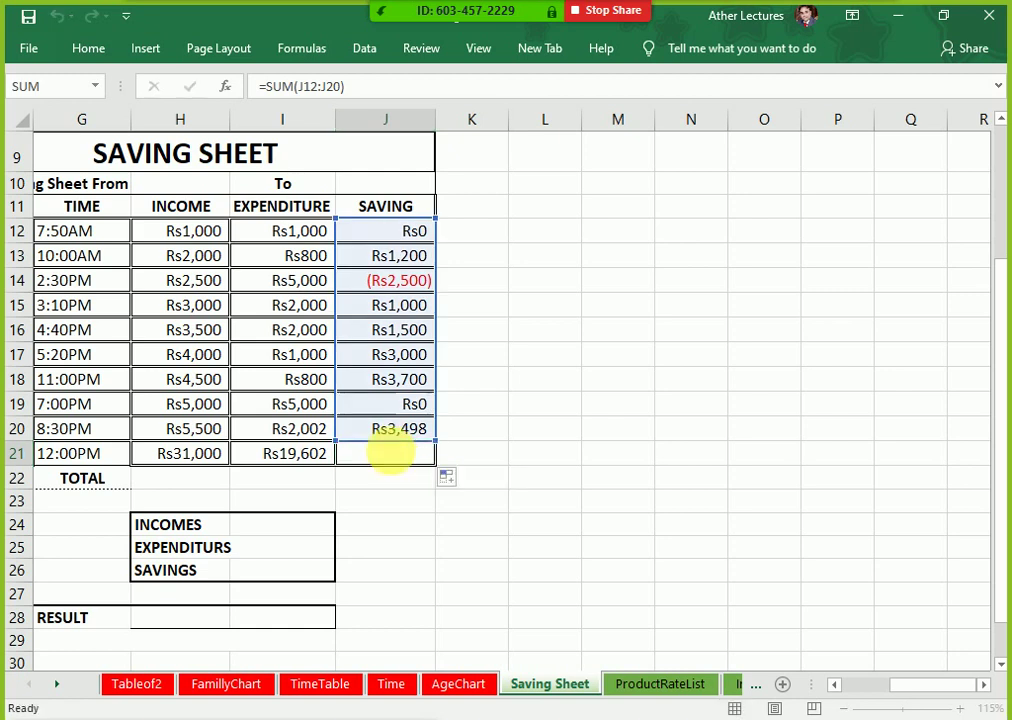
Step: Show formulas and delete the savings total in J21
{"action": "key", "text": "ctrl+grave"}
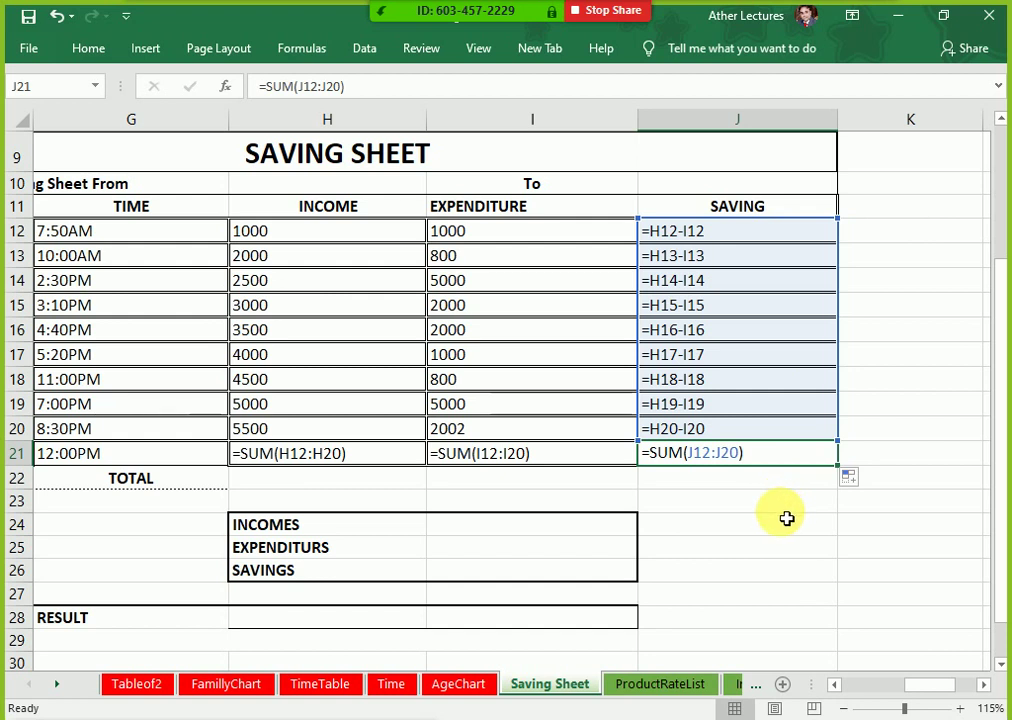
{"action": "key", "text": "Delete"}
{"action": "key", "text": "Down"}
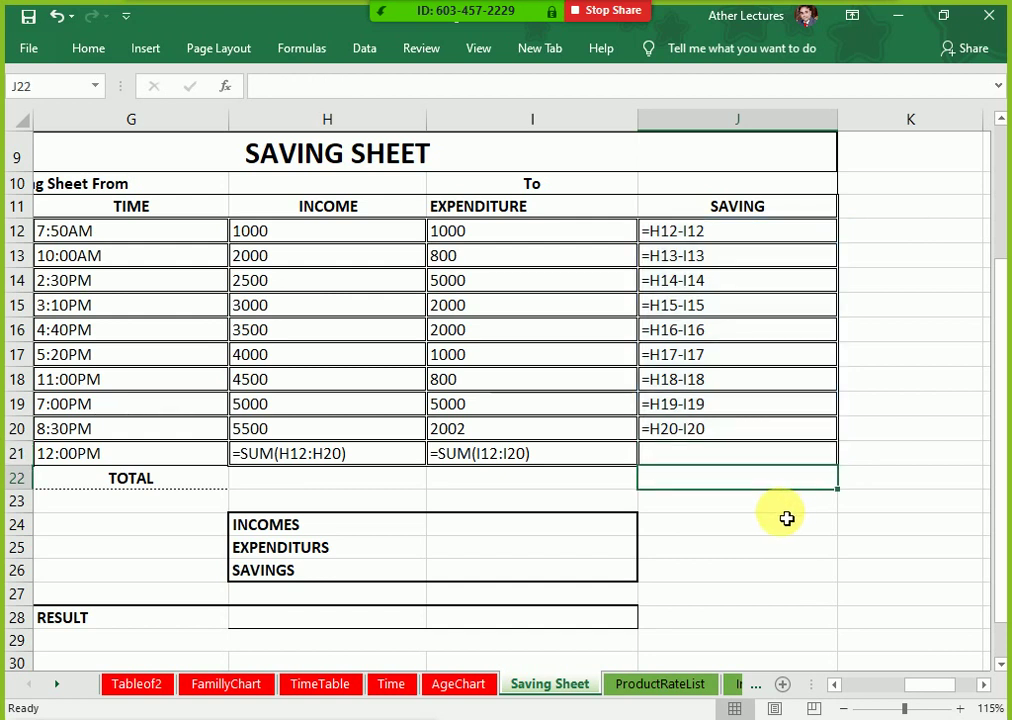
Step: Enter =H21-I21 in J21 as the row 21 saving
{"action": "key", "text": "Up"}
{"action": "type", "text": "="}
{"action": "key", "text": "Left"}
{"action": "key", "text": "Left"}
{"action": "key", "text": "Left"}
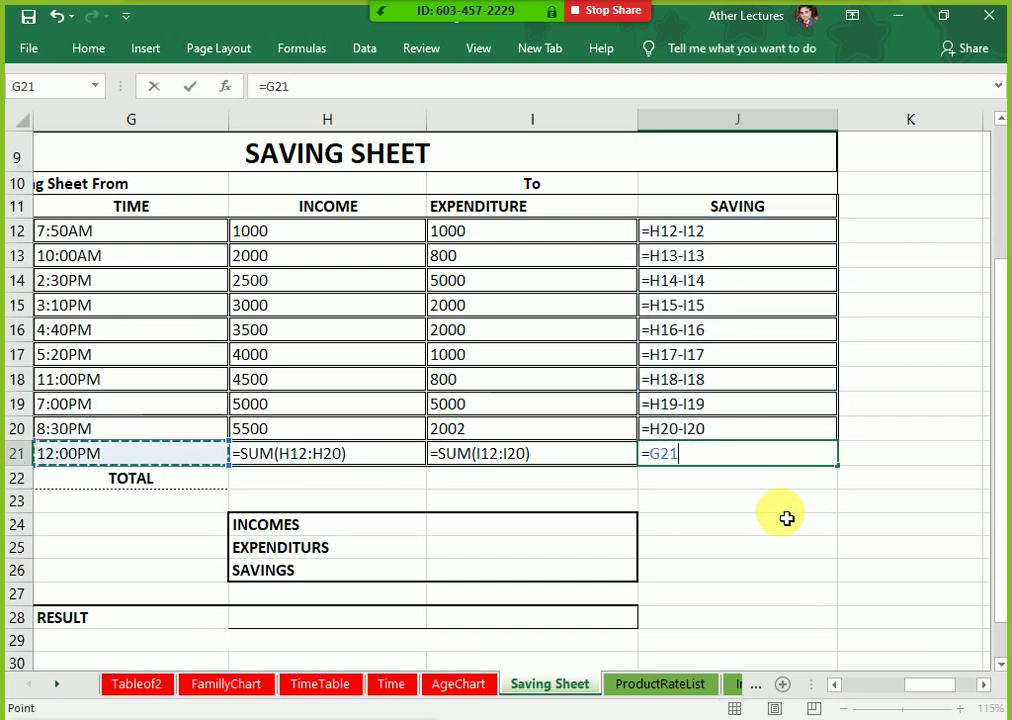
{"action": "key", "text": "Right"}
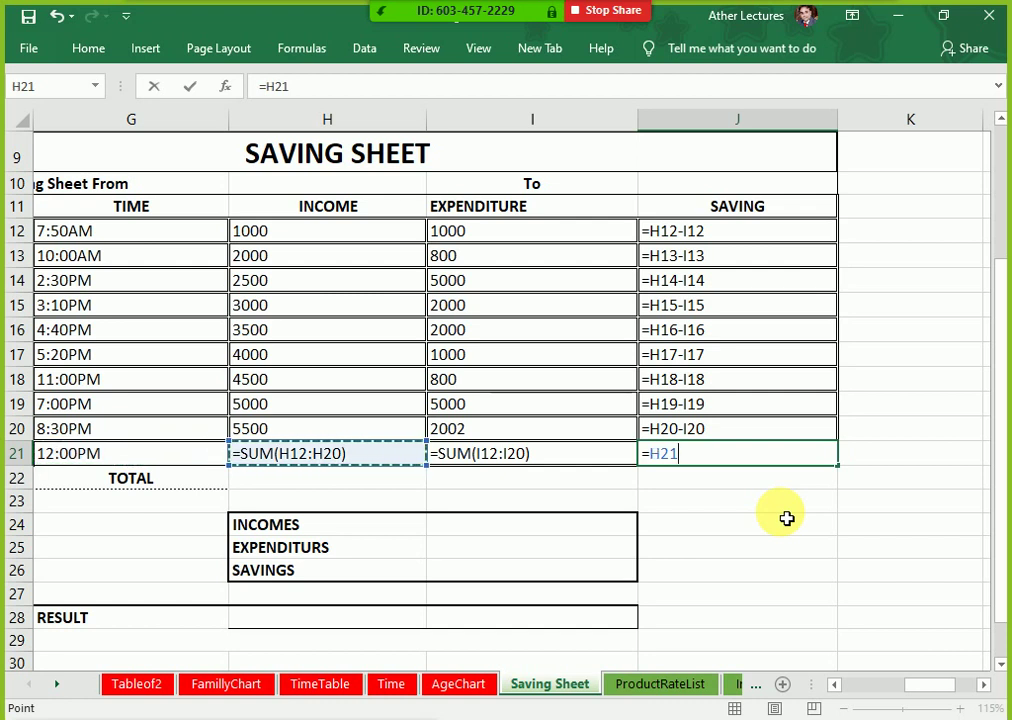
{"action": "type", "text": "-"}
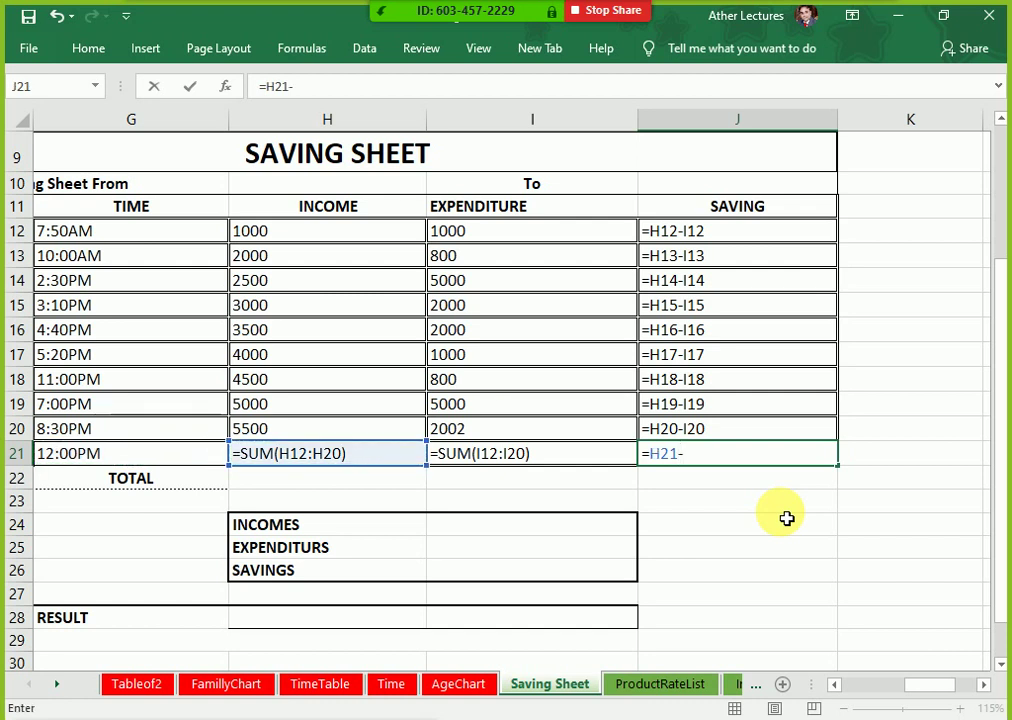
{"action": "key", "text": "Left"}
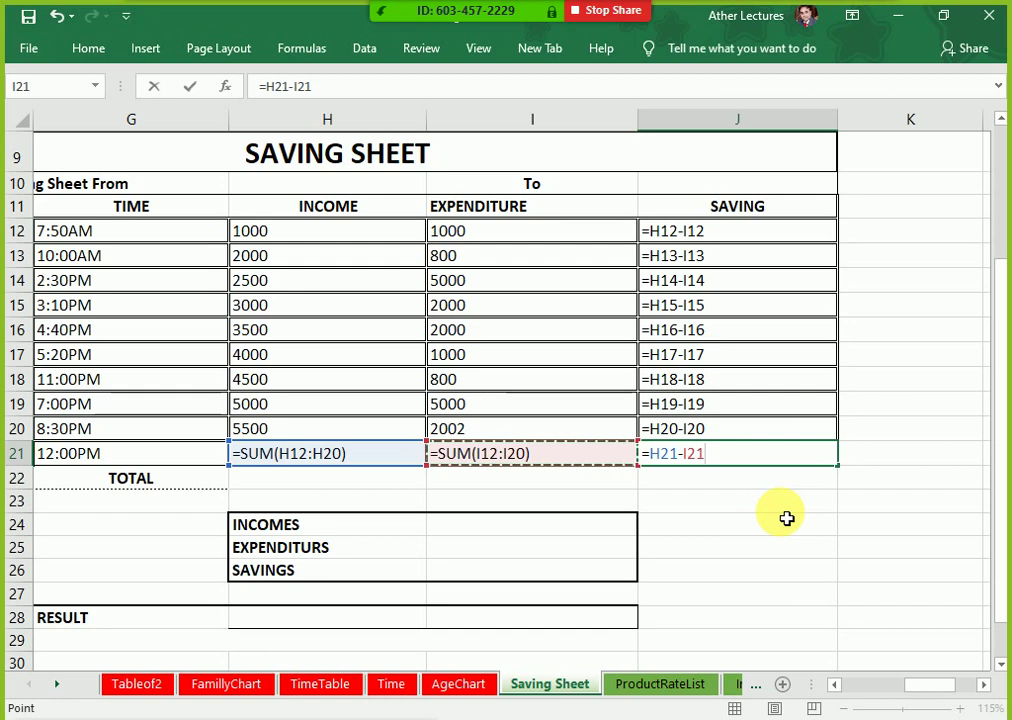
{"action": "key", "text": "Return"}
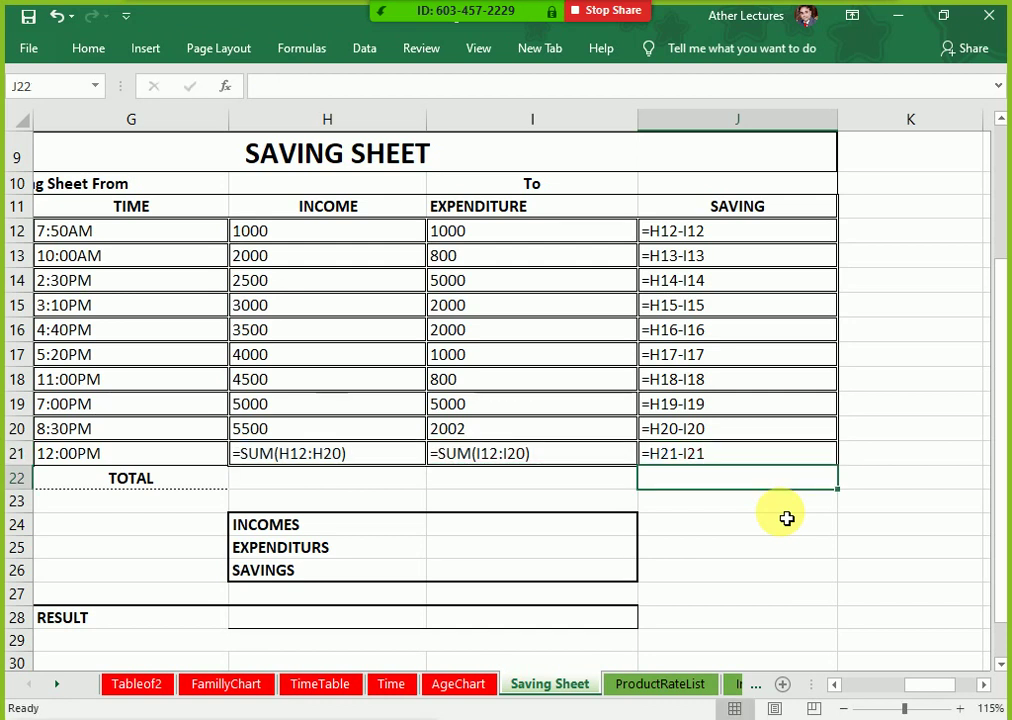
{"action": "key", "text": "Up"}
{"action": "key", "text": "F2"}
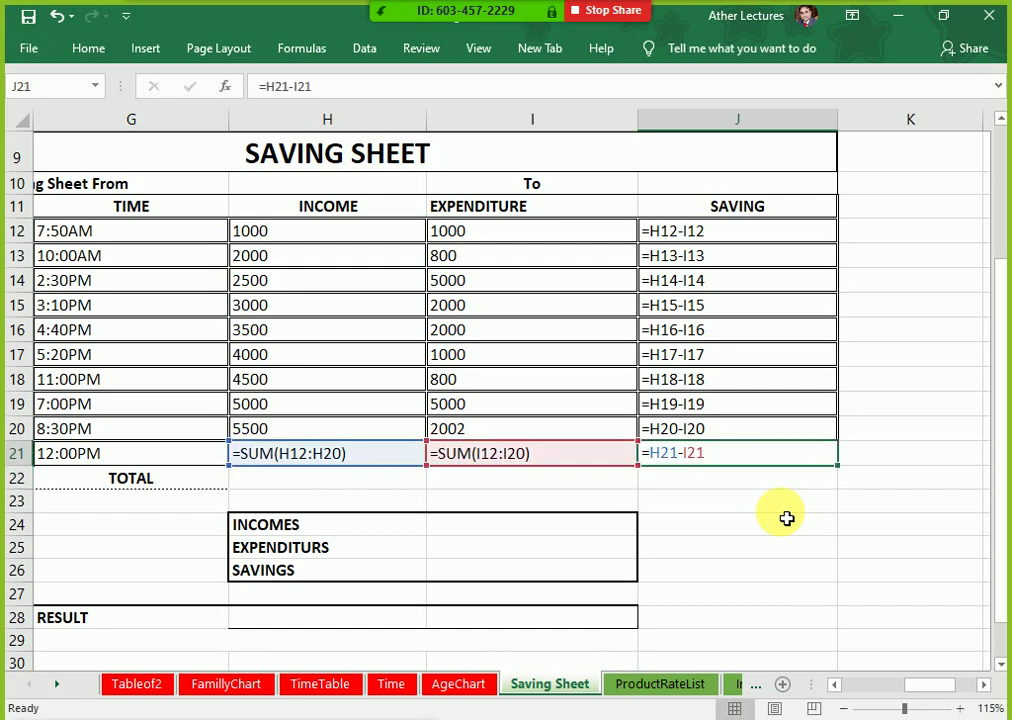
Step: Show values and replace J21 with an AutoSum of J12:J20, giving Rs11,398
{"action": "key", "text": "ctrl+grave"}
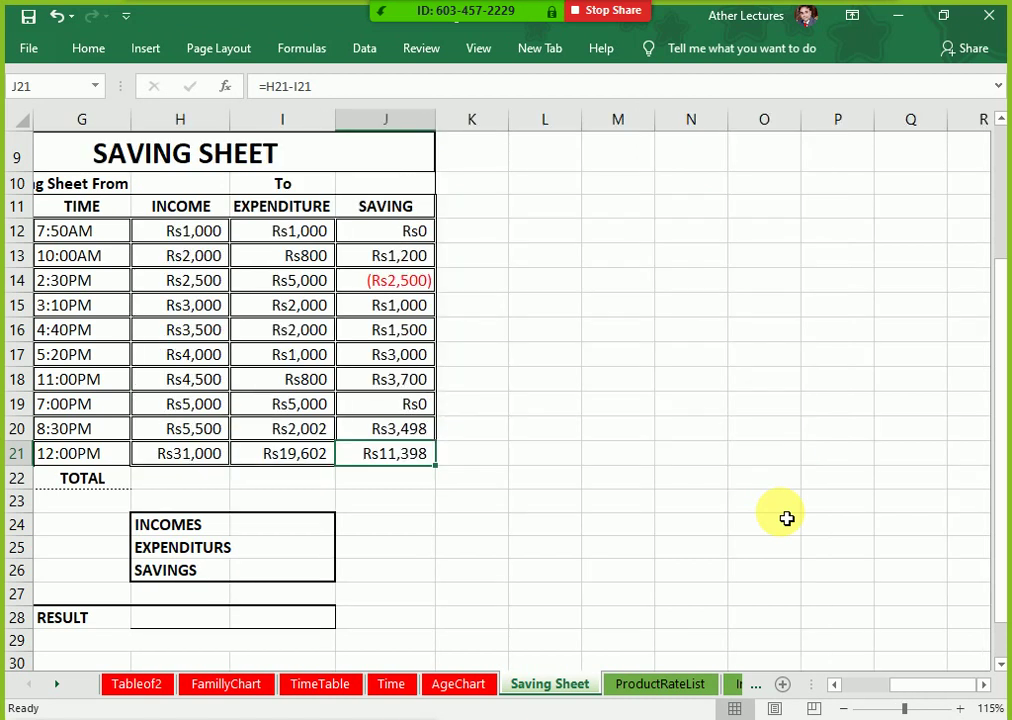
{"action": "key", "text": "Right"}
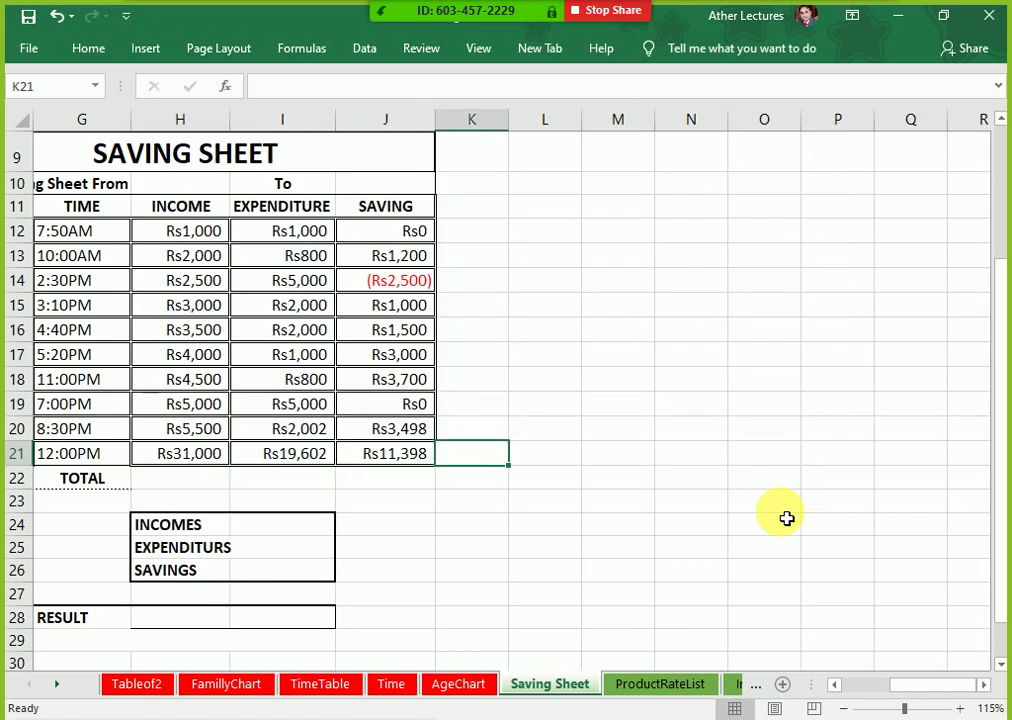
{"action": "key", "text": "Left"}
{"action": "key", "text": "Delete"}
{"action": "key", "text": "alt+equal"}
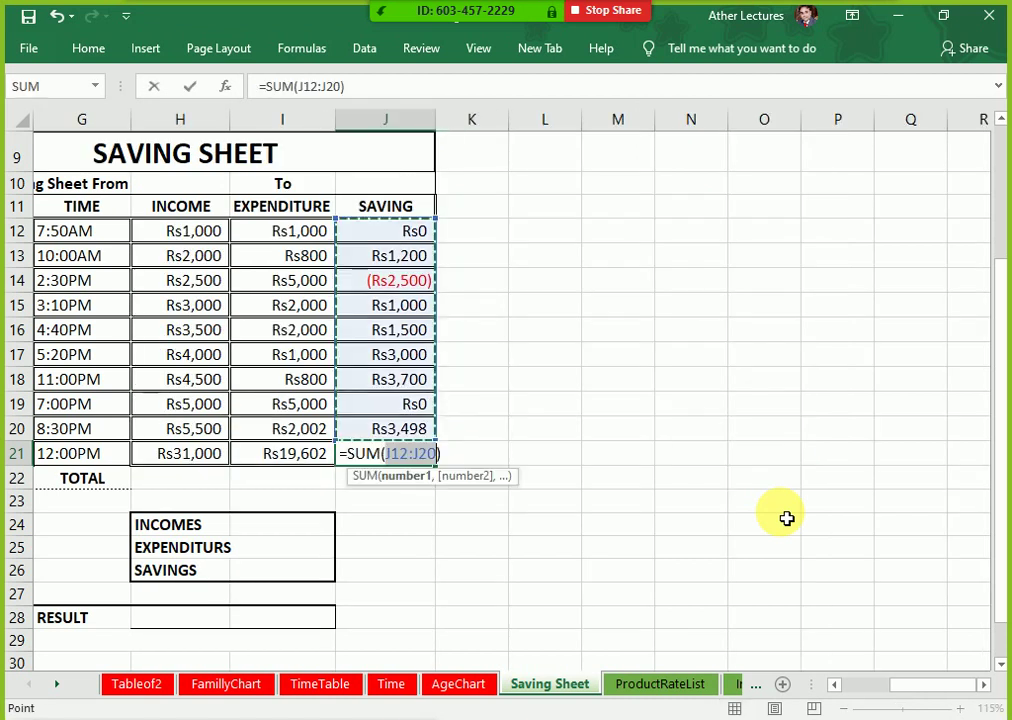
{"action": "key", "text": "Return"}
{"action": "key", "text": "Up"}
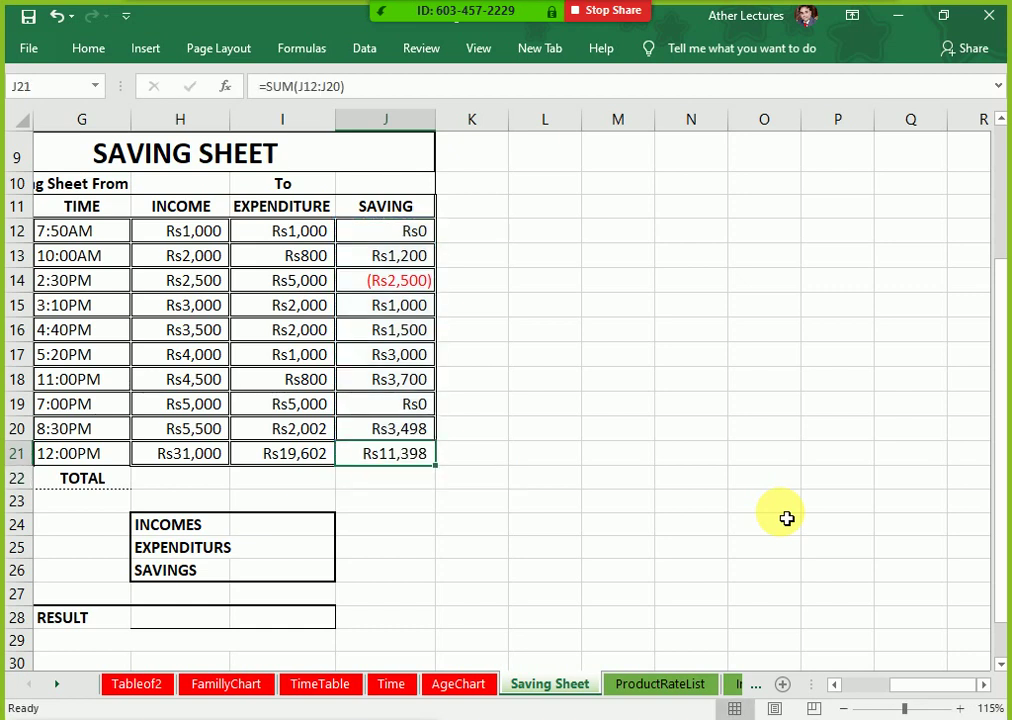
{"action": "key", "text": "Down"}
{"action": "key", "text": "Down"}
{"action": "key", "text": "Down"}
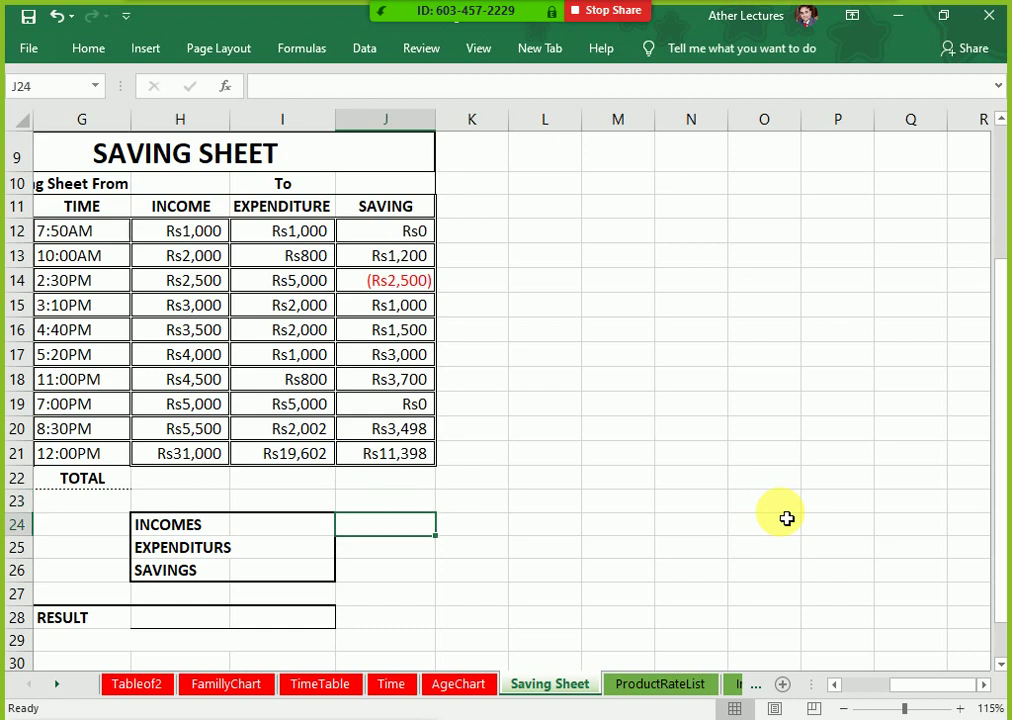
Step: Review the entry rows and undo the savings sum placed in J21
{"action": "key", "text": "Left"}
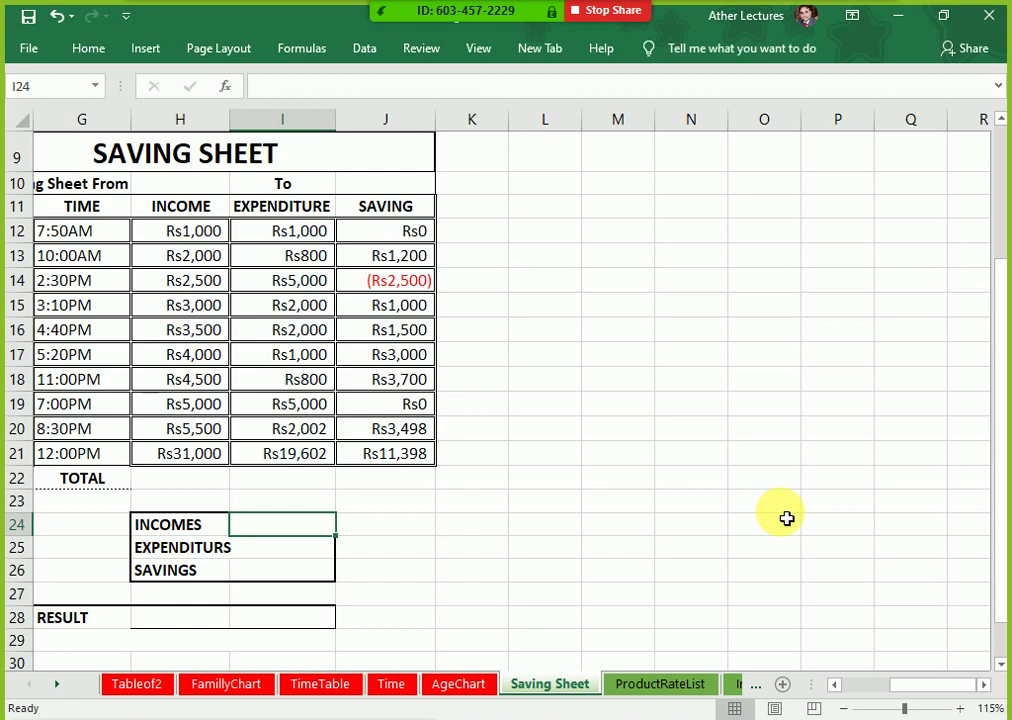
{"action": "key", "text": "Left"}
{"action": "key", "text": "Up"}
{"action": "key", "text": "Up"}
{"action": "key", "text": "Up"}
{"action": "key", "text": "Left"}
{"action": "key", "text": "Left"}
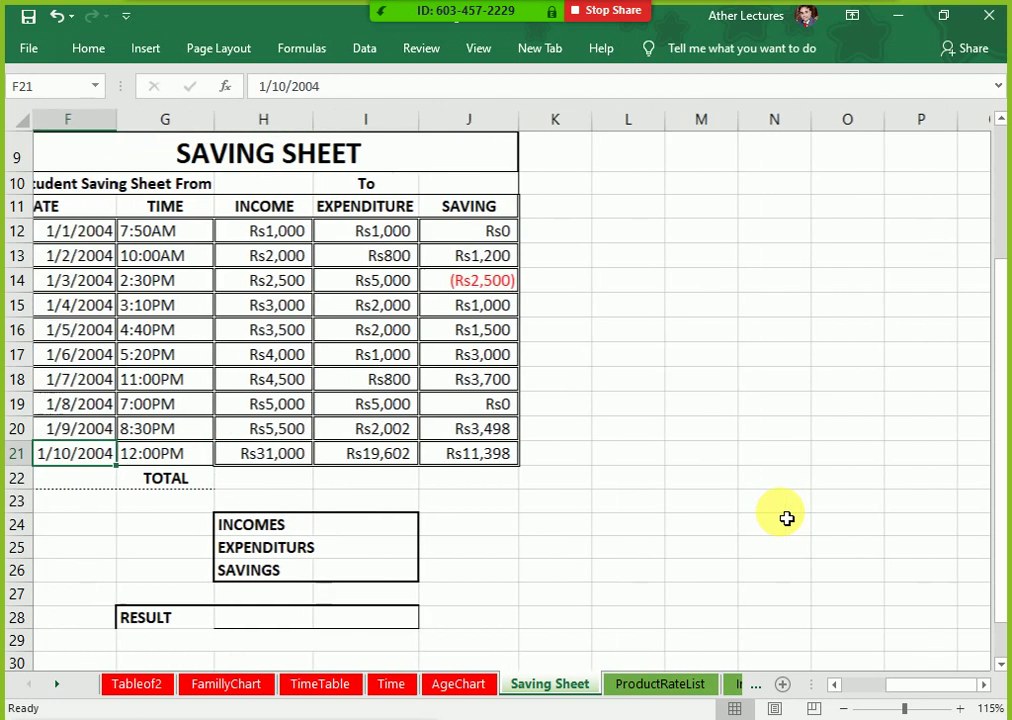
{"action": "key", "text": "Left"}
{"action": "key", "text": "Right"}
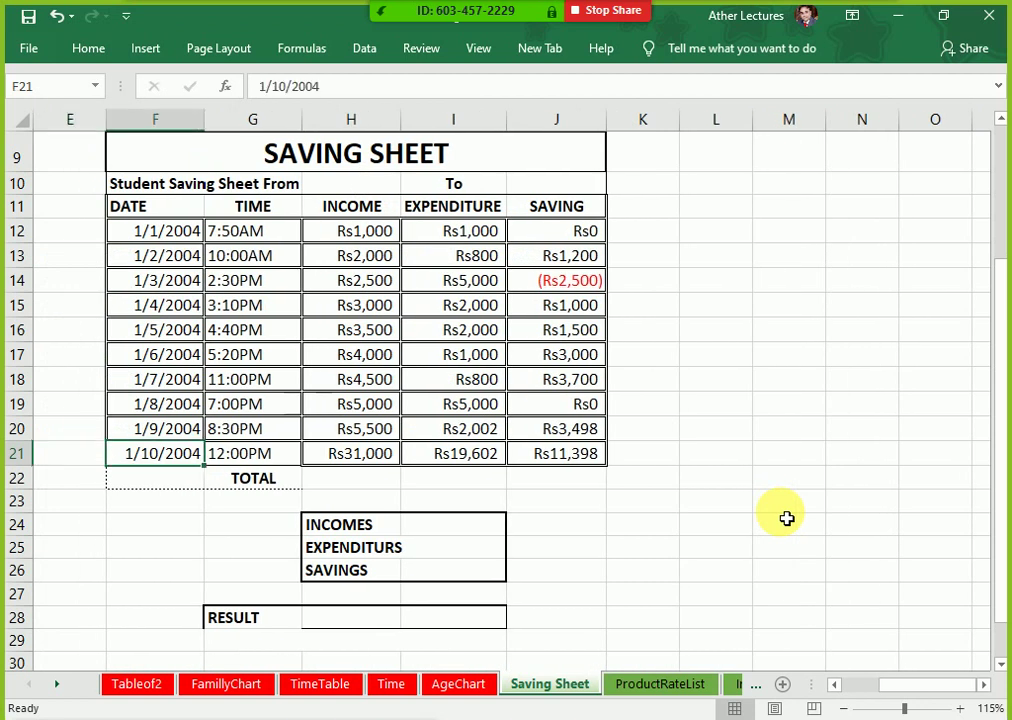
{"action": "key", "text": "shift+Right"}
{"action": "key", "text": "shift+Right"}
{"action": "key", "text": "shift+Right"}
{"action": "key", "text": "shift+Right"}
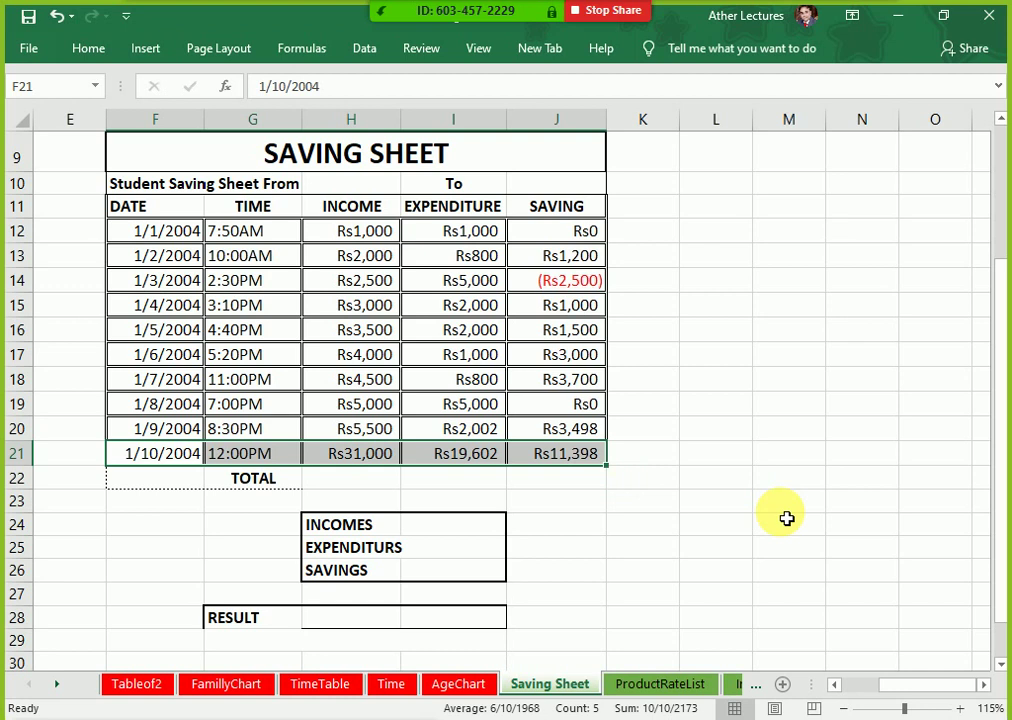
{"action": "key", "text": "Up"}
{"action": "key", "text": "Up"}
{"action": "key", "text": "Up"}
{"action": "key", "text": "Up"}
{"action": "key", "text": "Up"}
{"action": "key", "text": "Up"}
{"action": "key", "text": "Up"}
{"action": "key", "text": "Up"}
{"action": "key", "text": "Up"}
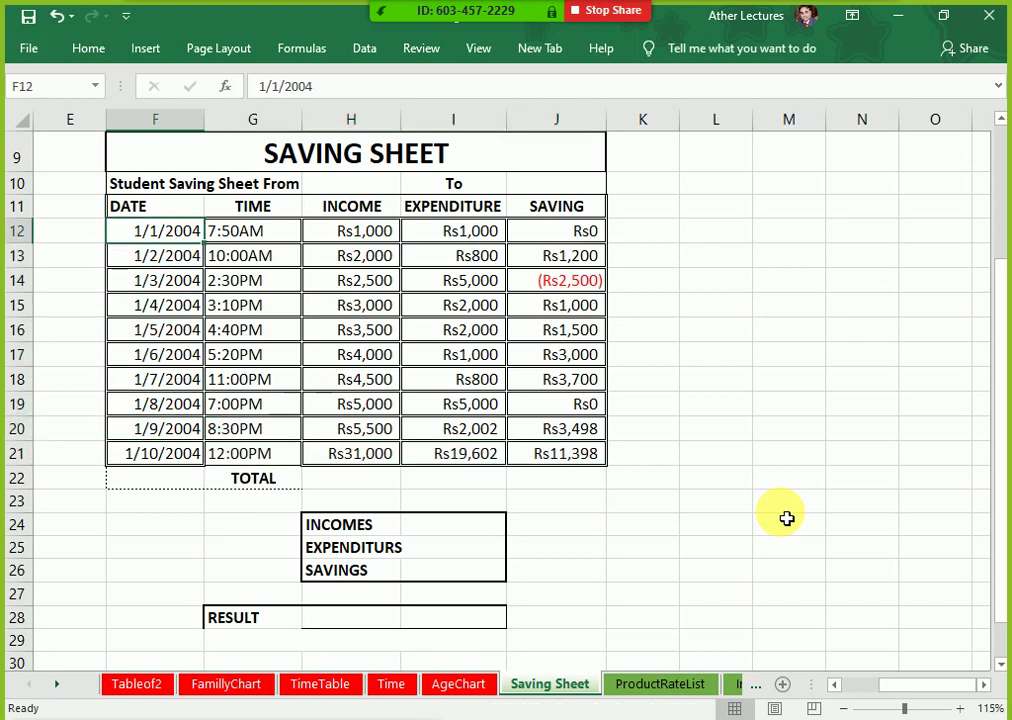
{"action": "key", "text": "Right"}
{"action": "key", "text": "shift+Down"}
{"action": "key", "text": "shift+Down"}
{"action": "key", "text": "shift+Down"}
{"action": "key", "text": "shift+Down"}
{"action": "key", "text": "shift+Down"}
{"action": "key", "text": "shift+Down"}
{"action": "key", "text": "shift+Down"}
{"action": "key", "text": "shift+Down"}
{"action": "key", "text": "shift+Down"}
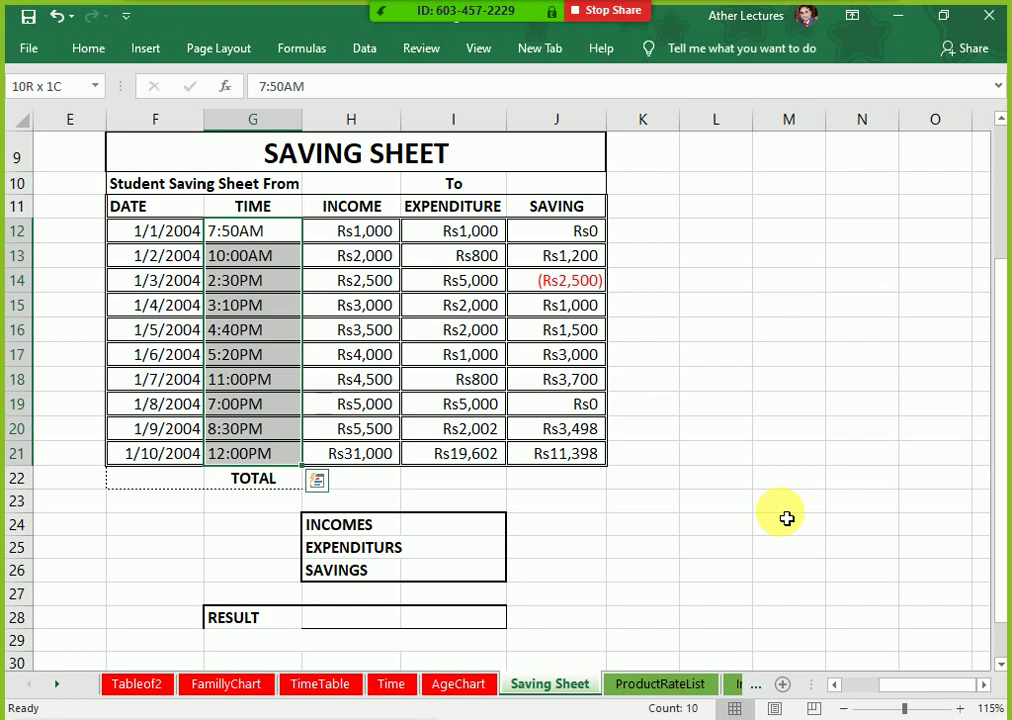
{"action": "key", "text": "ctrl+z"}
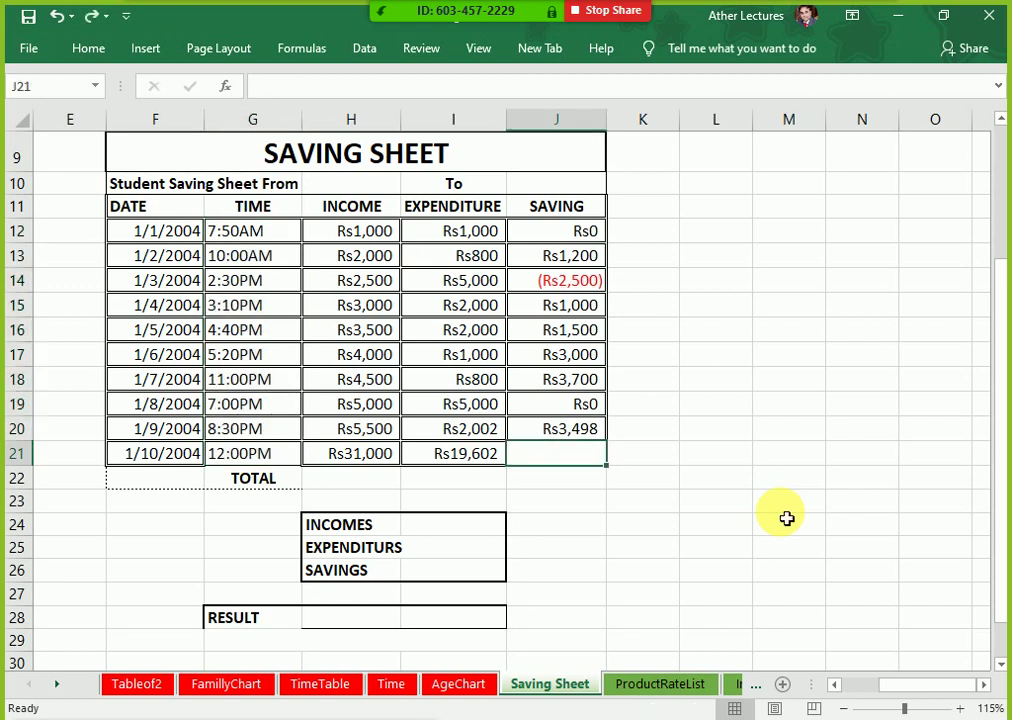
Step: Replace row 21's income and expenditure with 65 and 45
{"action": "key", "text": "Down"}
{"action": "key", "text": "Left"}
{"action": "key", "text": "Up"}
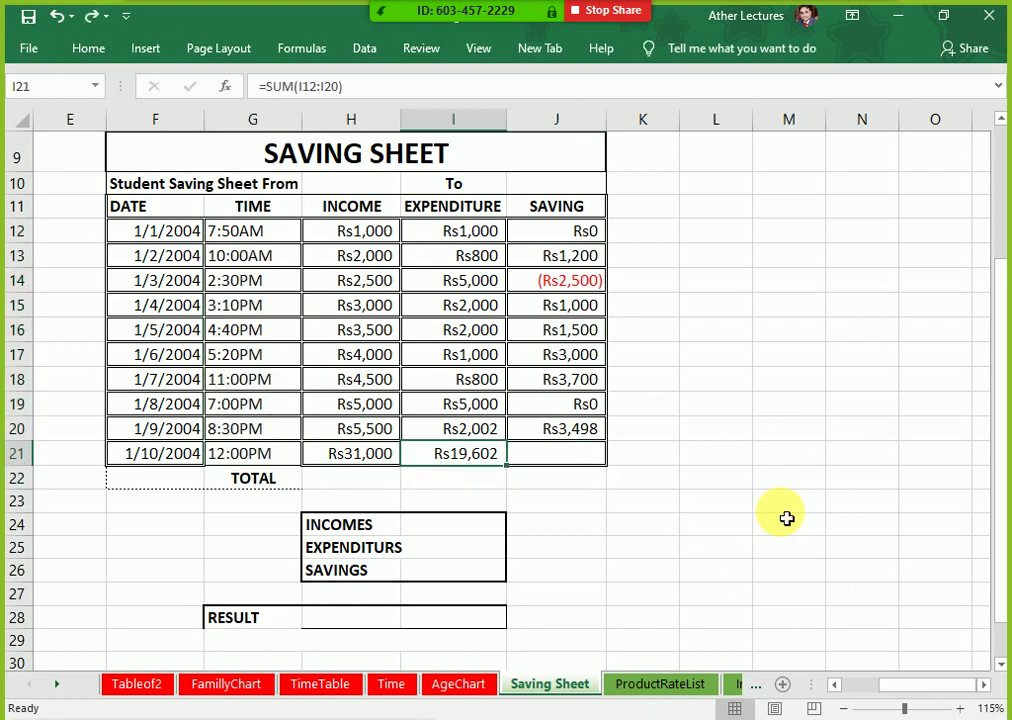
{"action": "key", "text": "shift+Left"}
{"action": "key", "text": "Delete"}
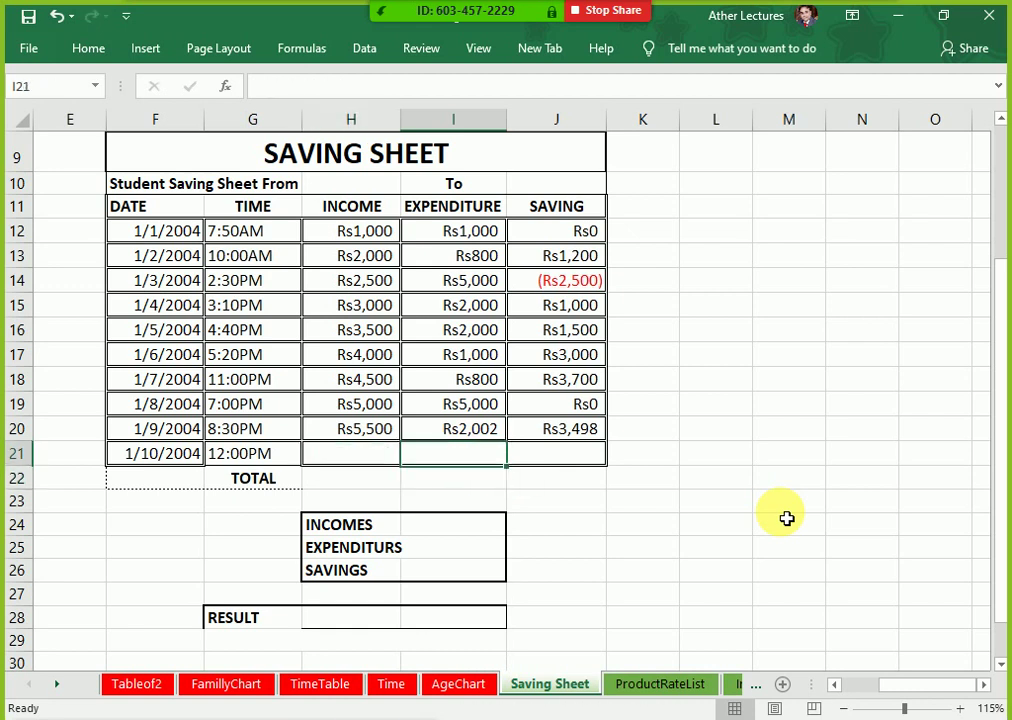
{"action": "key", "text": "Left"}
{"action": "type", "text": "65"}
{"action": "key", "text": "Tab"}
{"action": "type", "text": "45"}
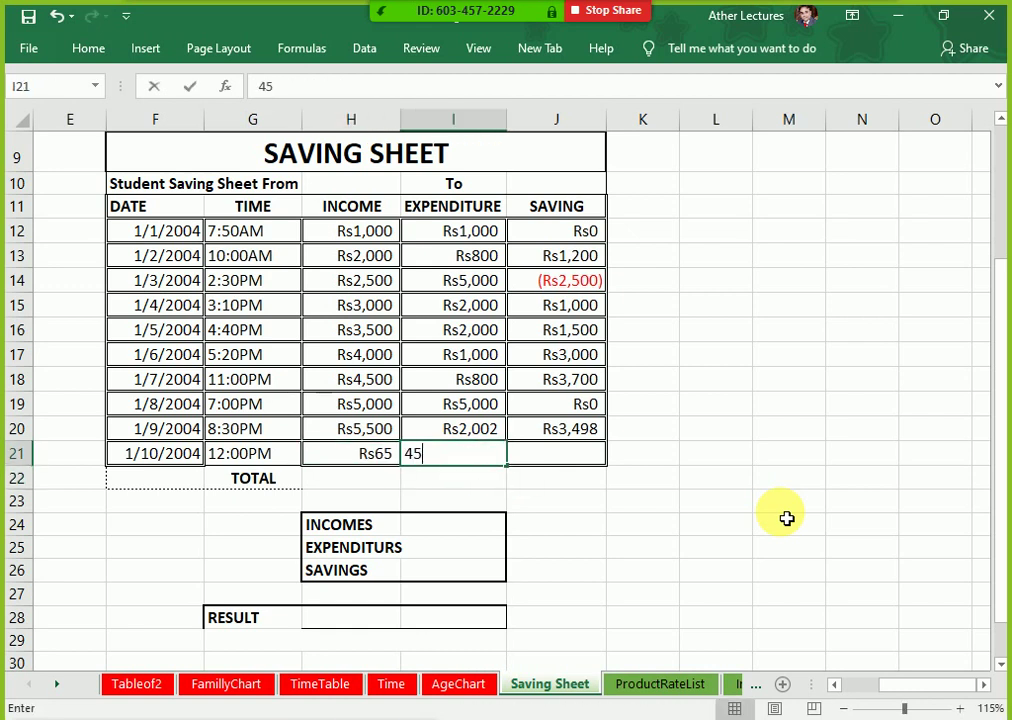
{"action": "key", "text": "Tab"}
{"action": "key", "text": "Down"}
Step: AutoSum the TOTAL row H22:J22 to Rs31,065, Rs19,647 and Rs11,418
{"action": "key", "text": "Left"}
{"action": "key", "text": "Left"}
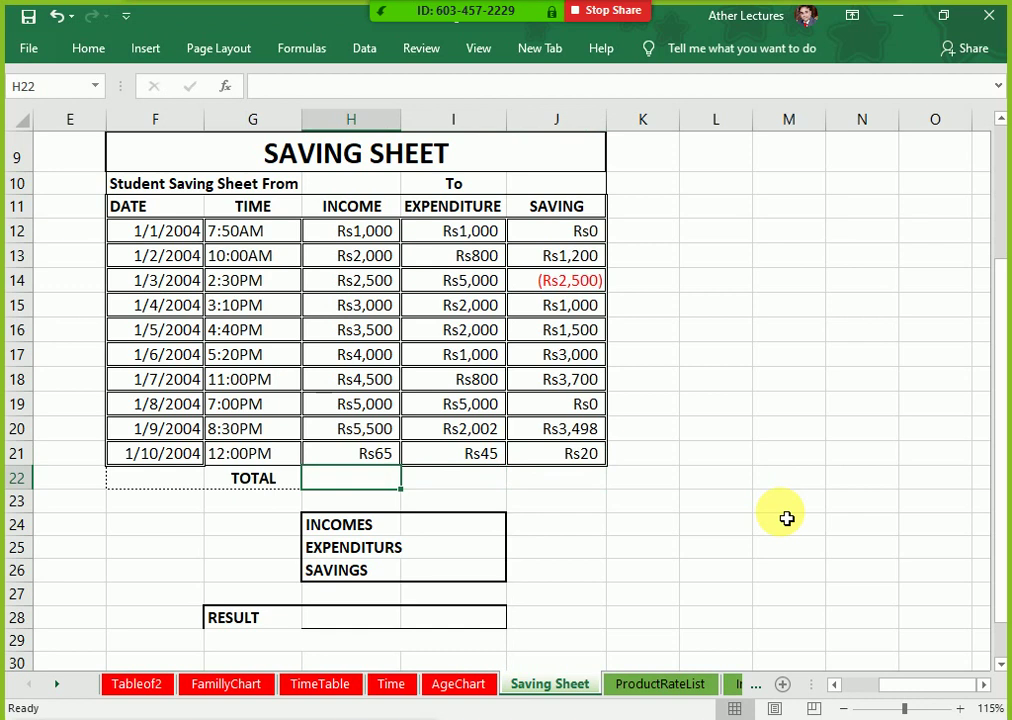
{"action": "key", "text": "alt+equal"}
{"action": "key", "text": "Return"}
{"action": "key", "text": "Up"}
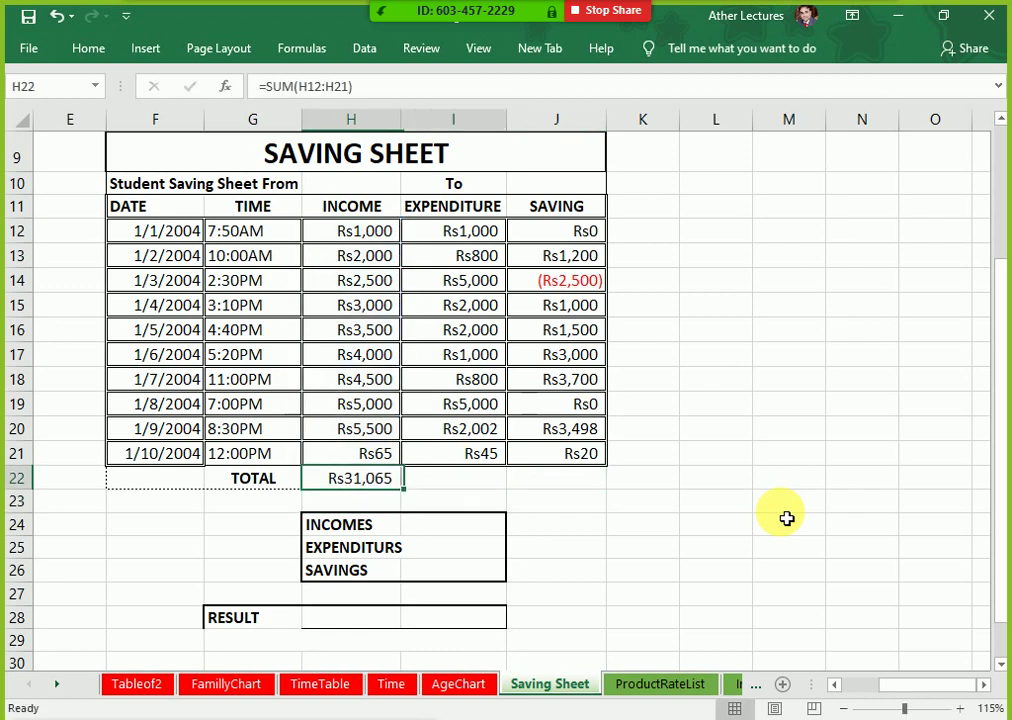
{"action": "key", "text": "shift+Right"}
{"action": "key", "text": "shift+Right"}
{"action": "key", "text": "alt+equal"}
{"action": "key", "text": "Down"}
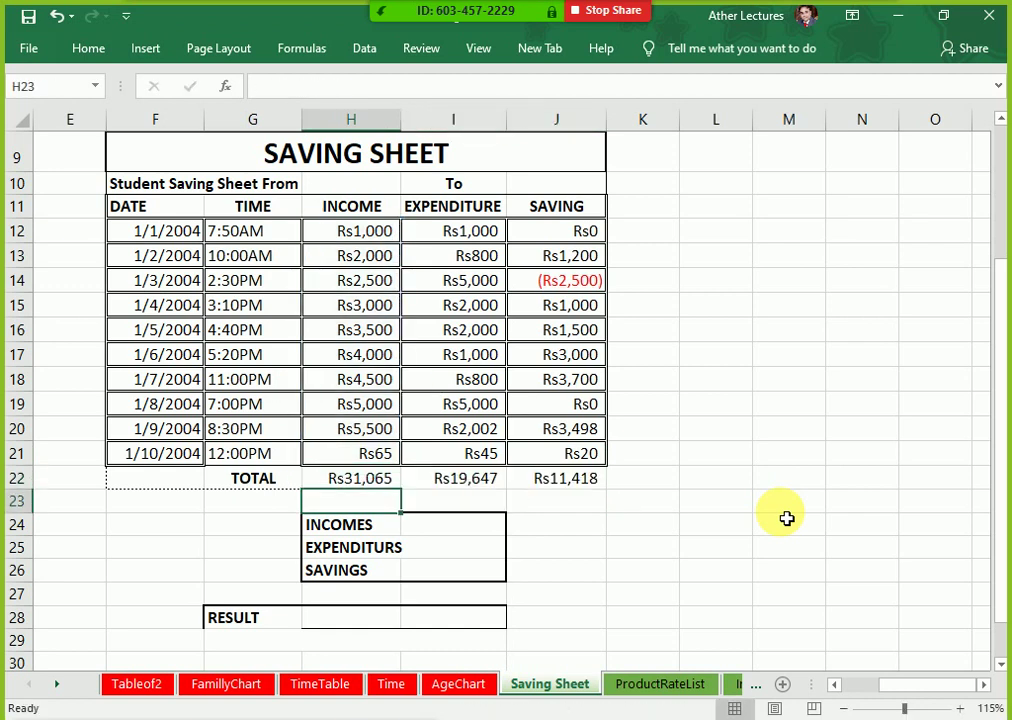
{"action": "key", "text": "Up"}
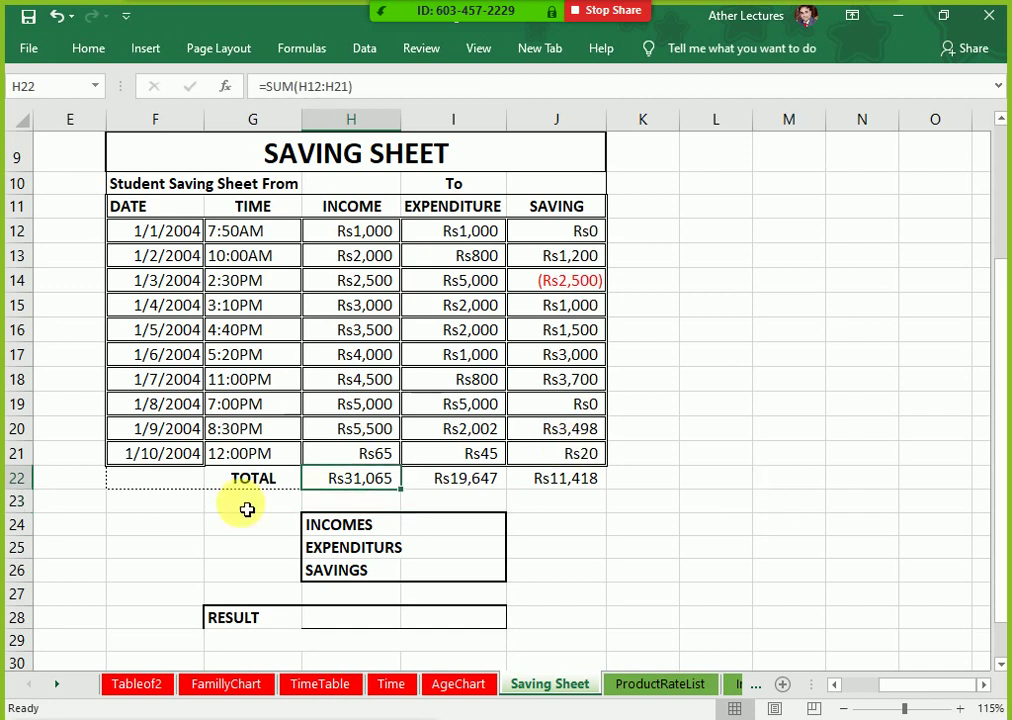
Step: Select the dates F12:F21, then copy the TOTAL row F22:J22
{"action": "left_click", "coordinate": [172, 229]}
{"action": "left_click_drag", "start_coordinate": [175, 279], "coordinate": [183, 464]}
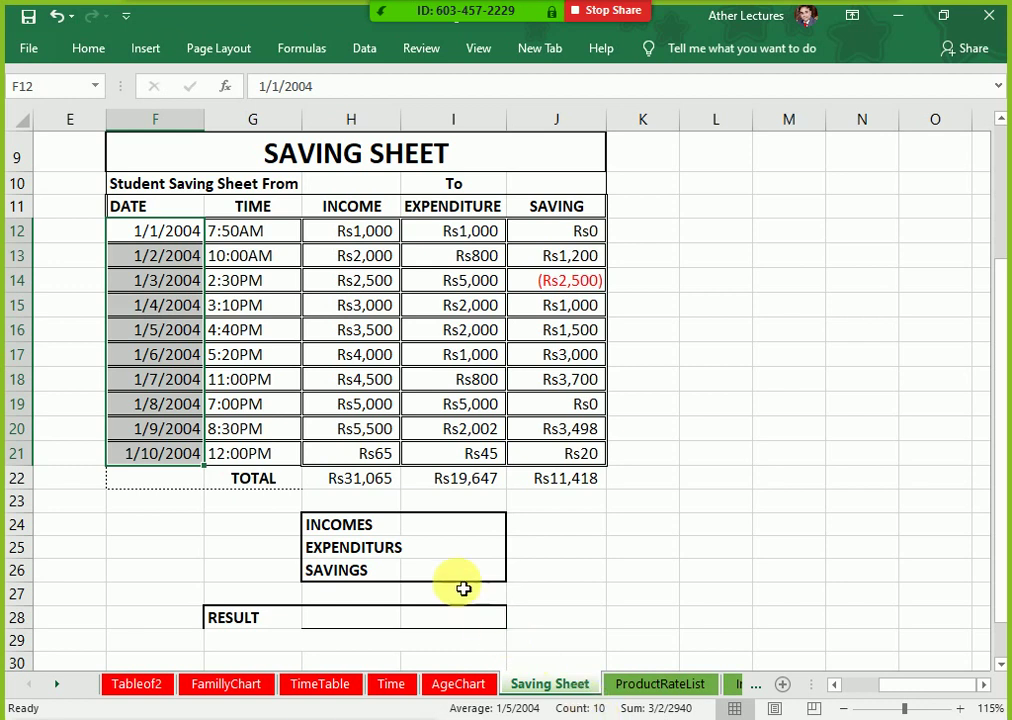
{"action": "left_click", "coordinate": [168, 483]}
{"action": "left_click_drag", "start_coordinate": [168, 483], "coordinate": [577, 484]}
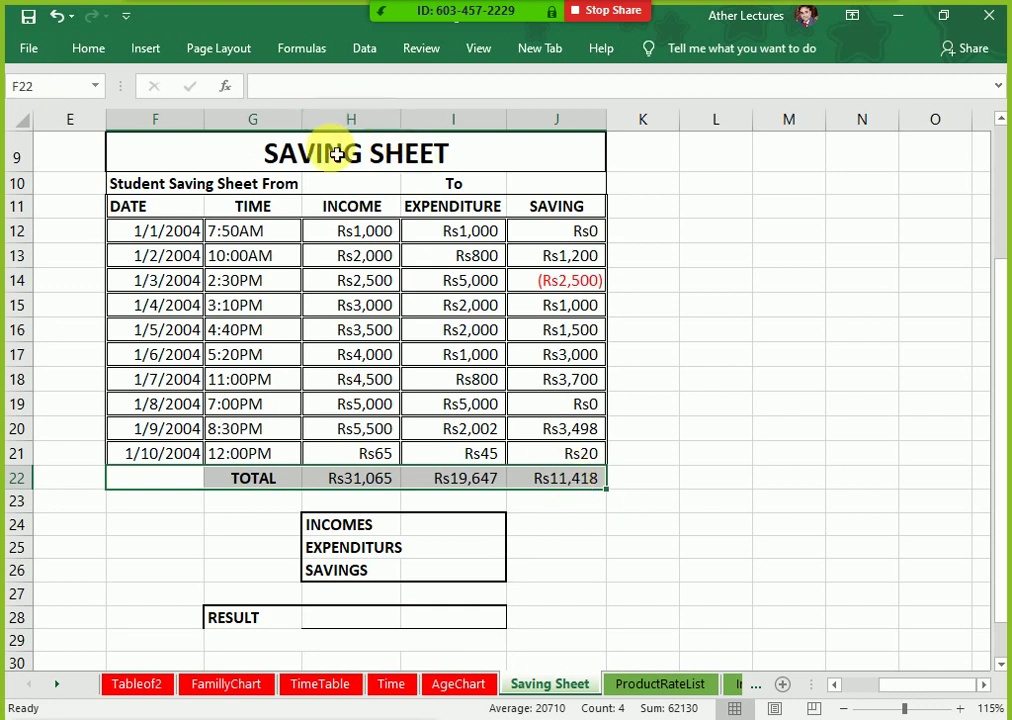
{"action": "scroll", "coordinate": [195, 379], "scroll_direction": "down", "scroll_amount": 2}
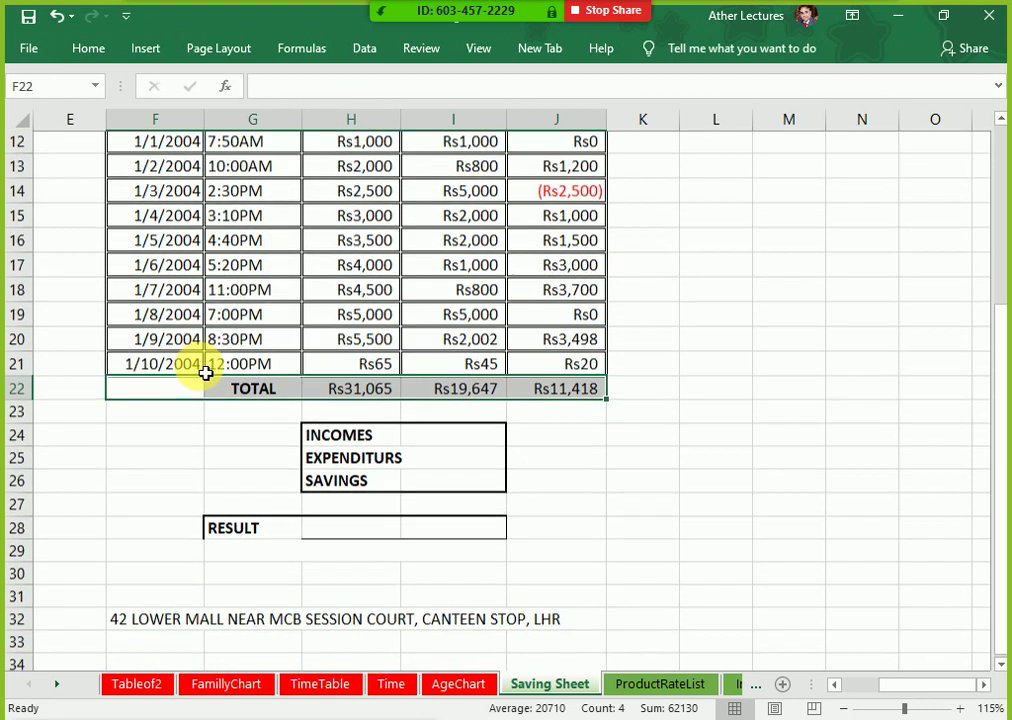
{"action": "scroll", "coordinate": [205, 373], "scroll_direction": "down", "scroll_amount": 1}
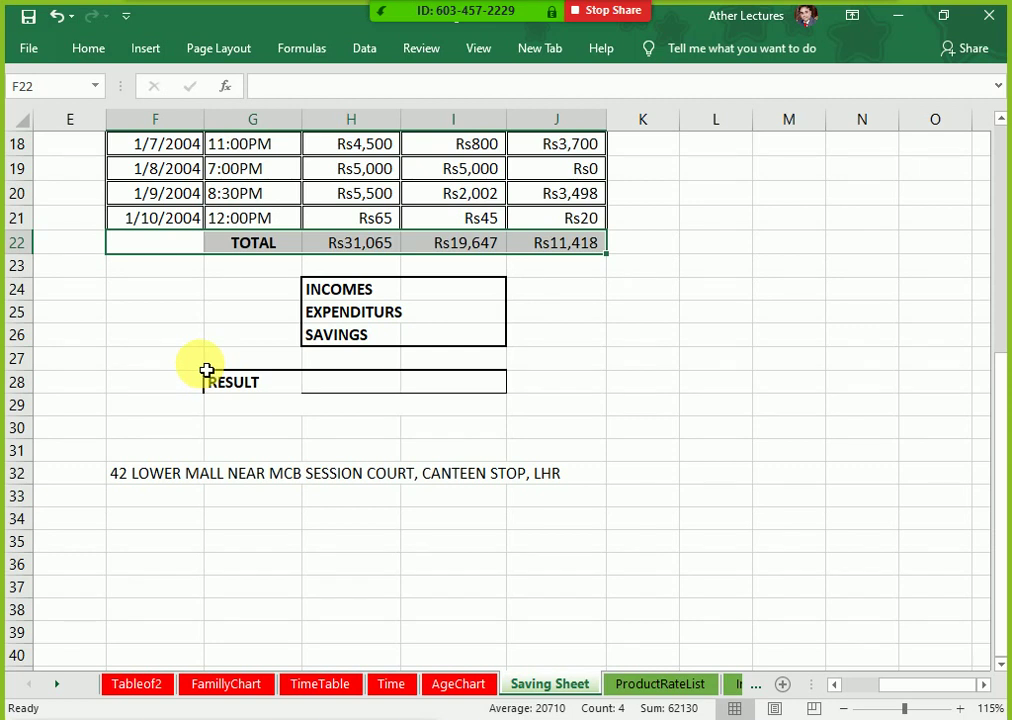
{"action": "scroll", "coordinate": [205, 371], "scroll_direction": "up", "scroll_amount": 3}
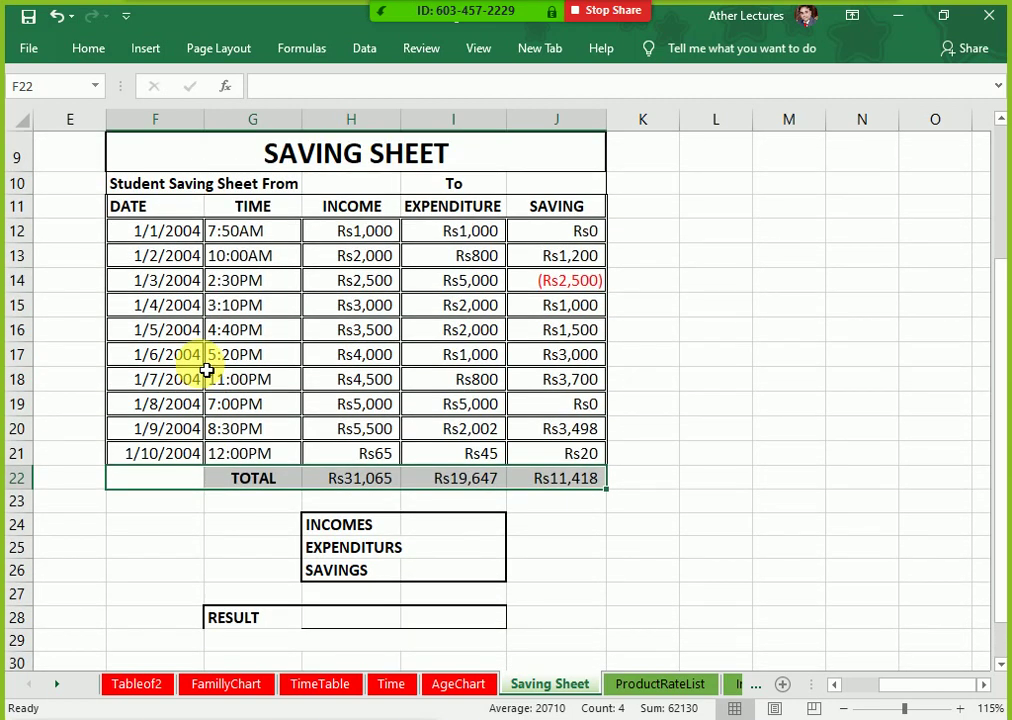
{"action": "key", "text": "ctrl+c"}
Step: Select the INCOMES to SAVINGS summary cells and scroll to show the box under row 22
{"action": "left_click_drag", "start_coordinate": [323, 522], "coordinate": [490, 632]}
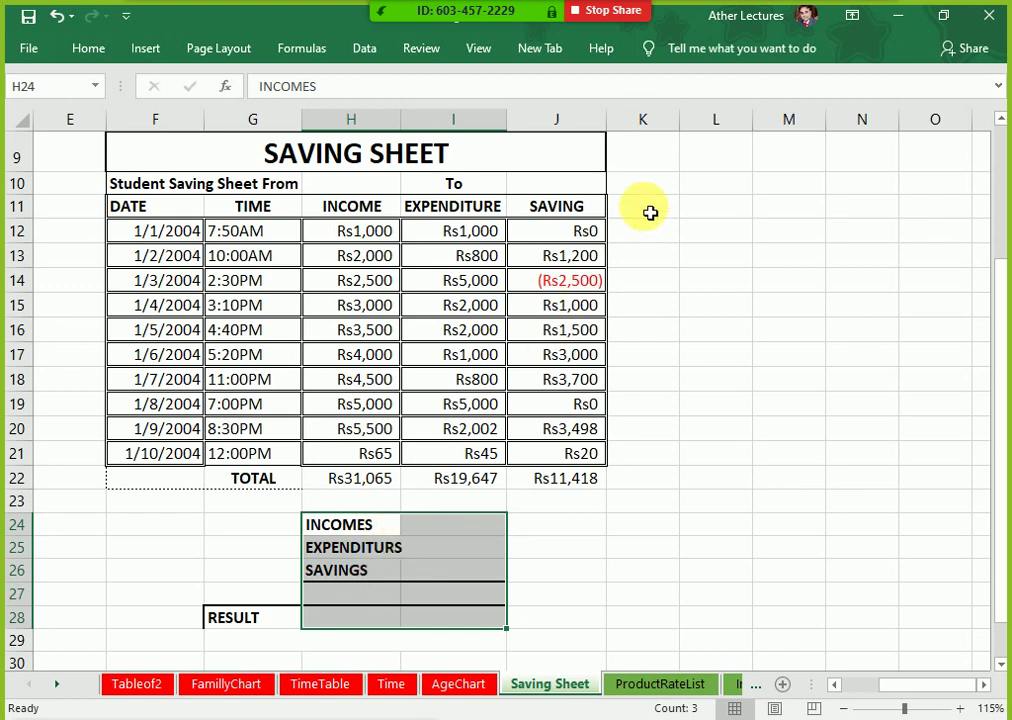
{"action": "scroll", "coordinate": [50, 200], "scroll_direction": "up", "scroll_amount": 3}
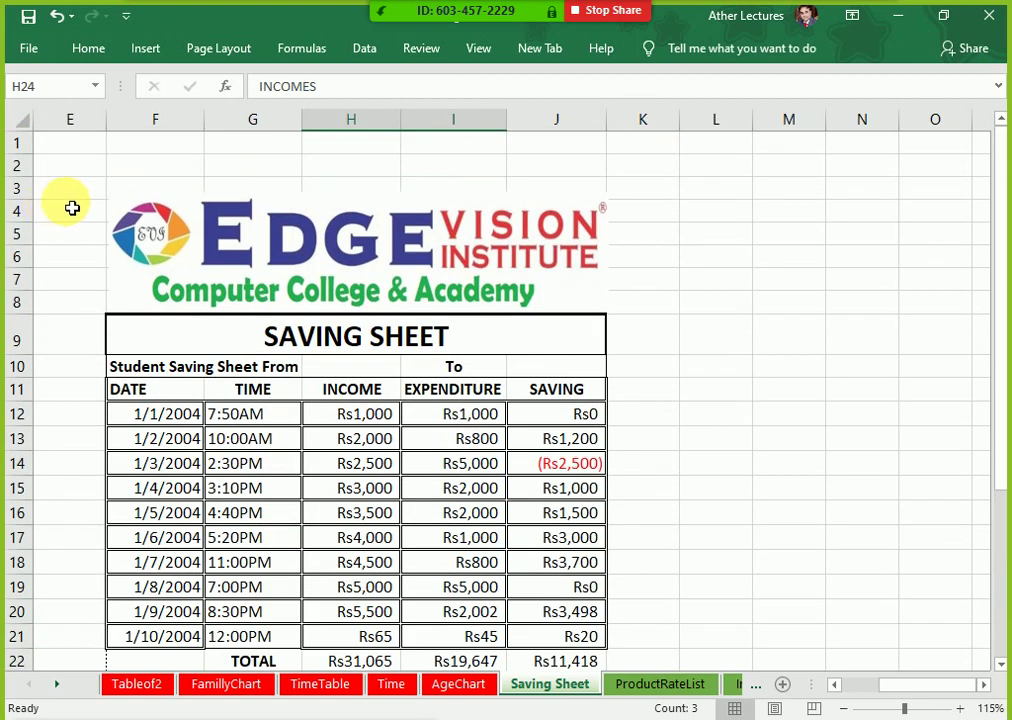
{"action": "left_click", "coordinate": [150, 151]}
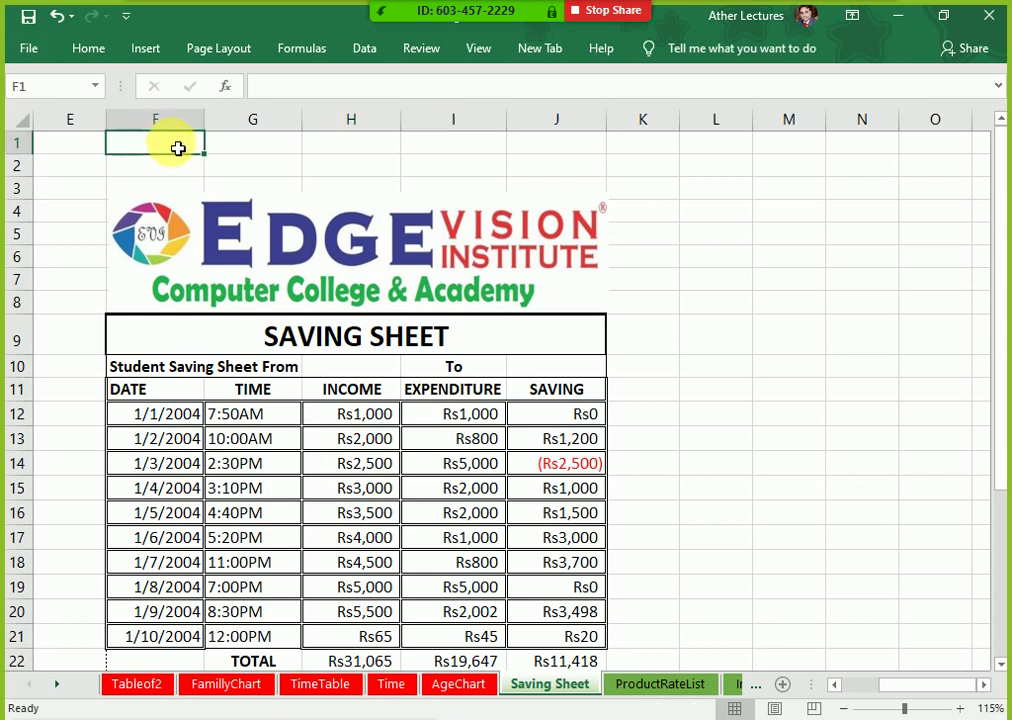
{"action": "left_click", "coordinate": [345, 147]}
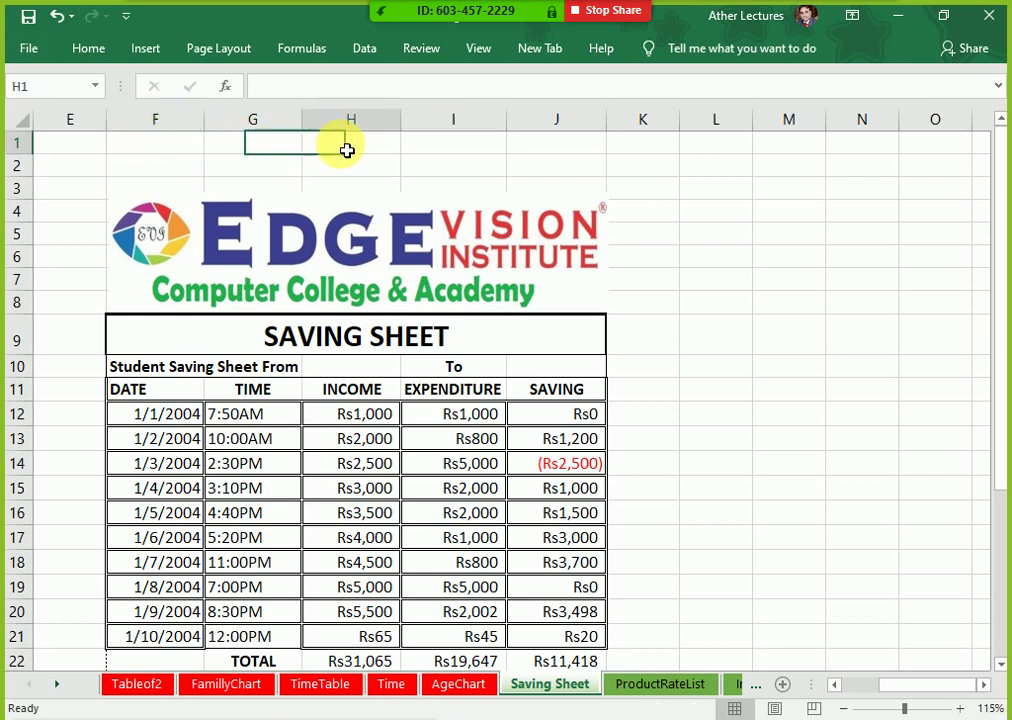
{"action": "left_click", "coordinate": [583, 158]}
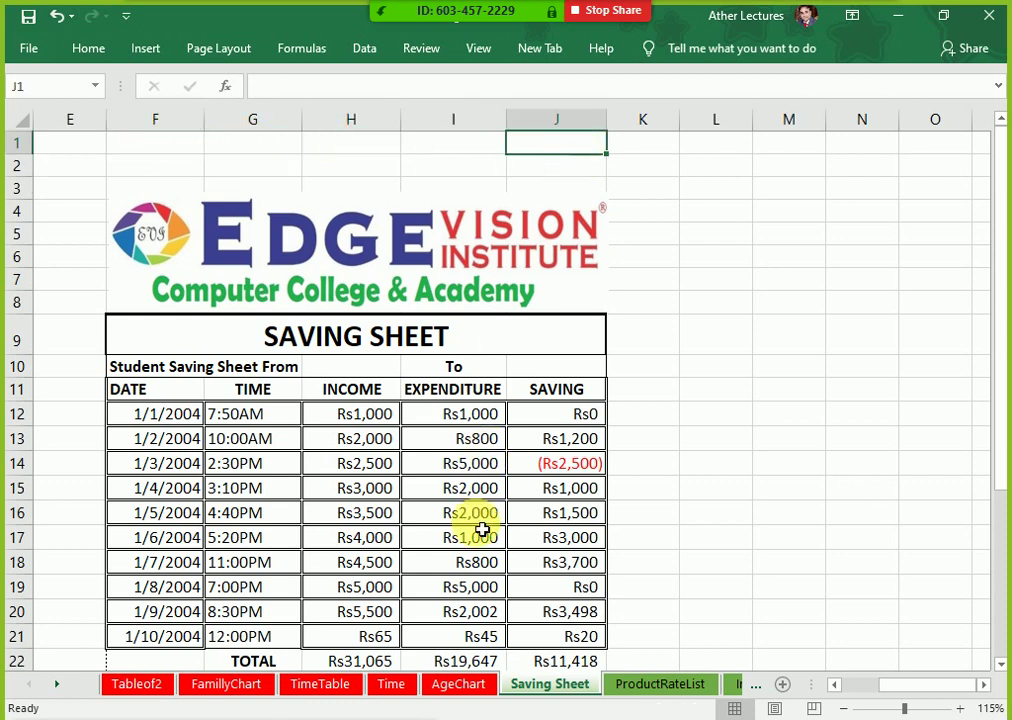
{"action": "scroll", "coordinate": [482, 528], "scroll_direction": "down", "scroll_amount": 2}
{"action": "scroll", "coordinate": [482, 528], "scroll_direction": "up", "scroll_amount": 2}
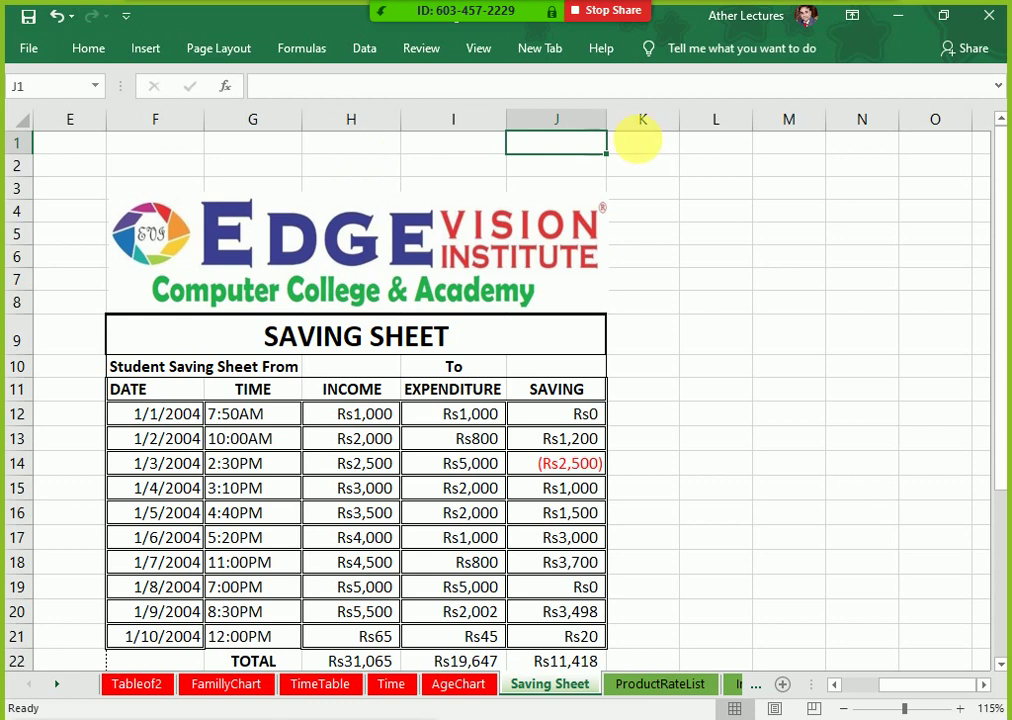
{"action": "scroll", "coordinate": [536, 421], "scroll_direction": "down", "scroll_amount": 4}
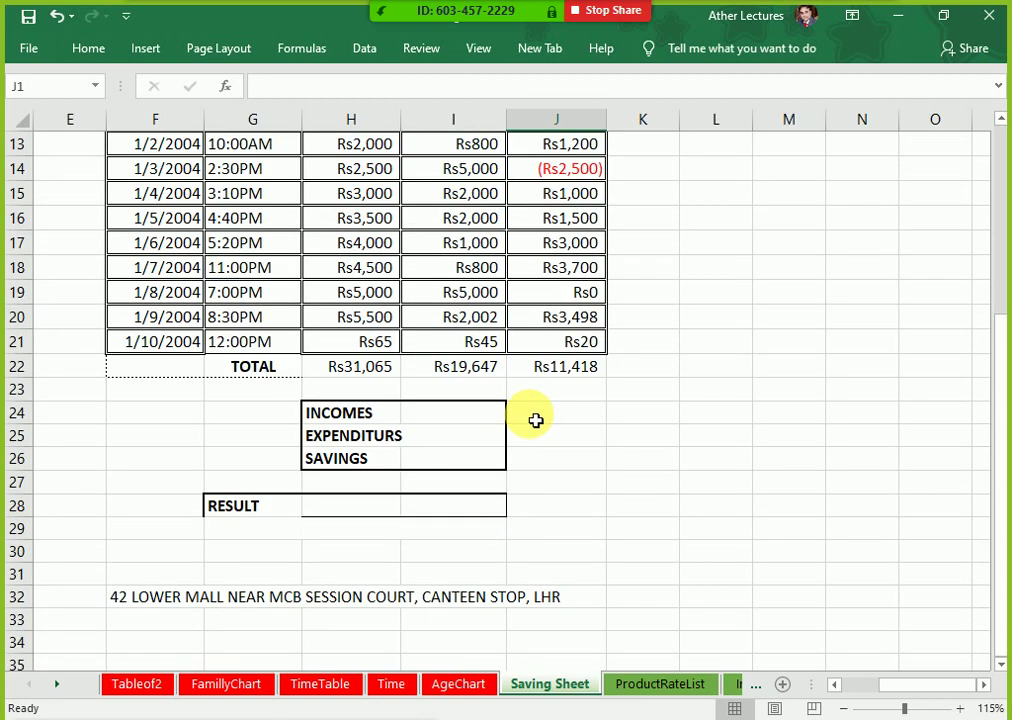
{"action": "scroll", "coordinate": [536, 421], "scroll_direction": "up", "scroll_amount": 1}
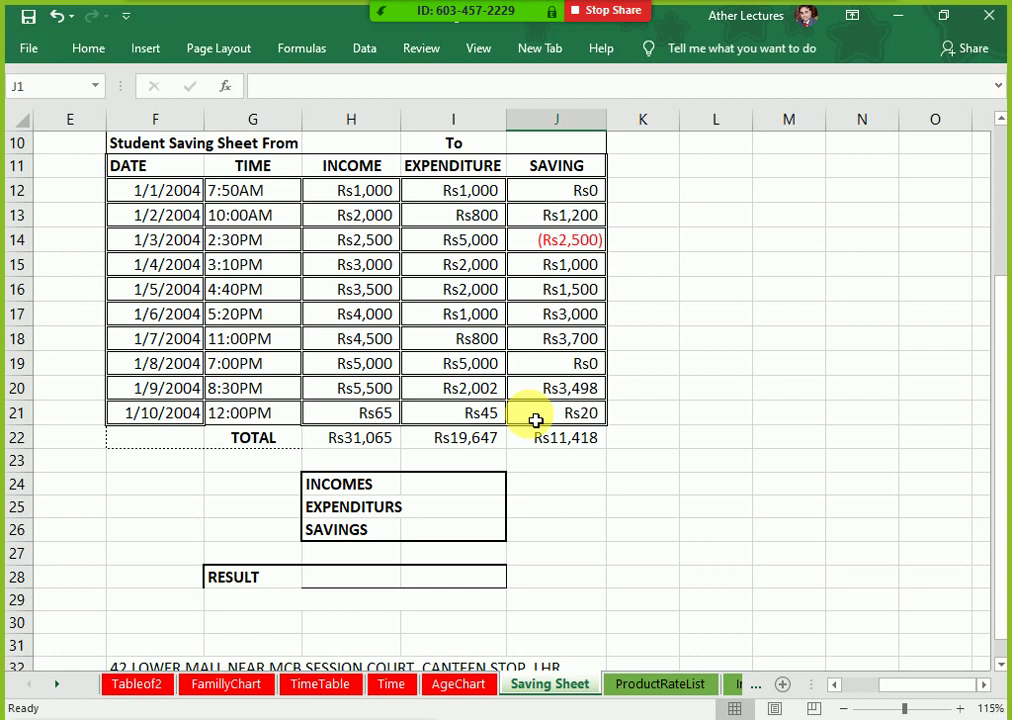
Step: Enter =H22, =I22 and =J22 for INCOMES, EXPENDITURS and SAVINGS
{"action": "left_click", "coordinate": [487, 491]}
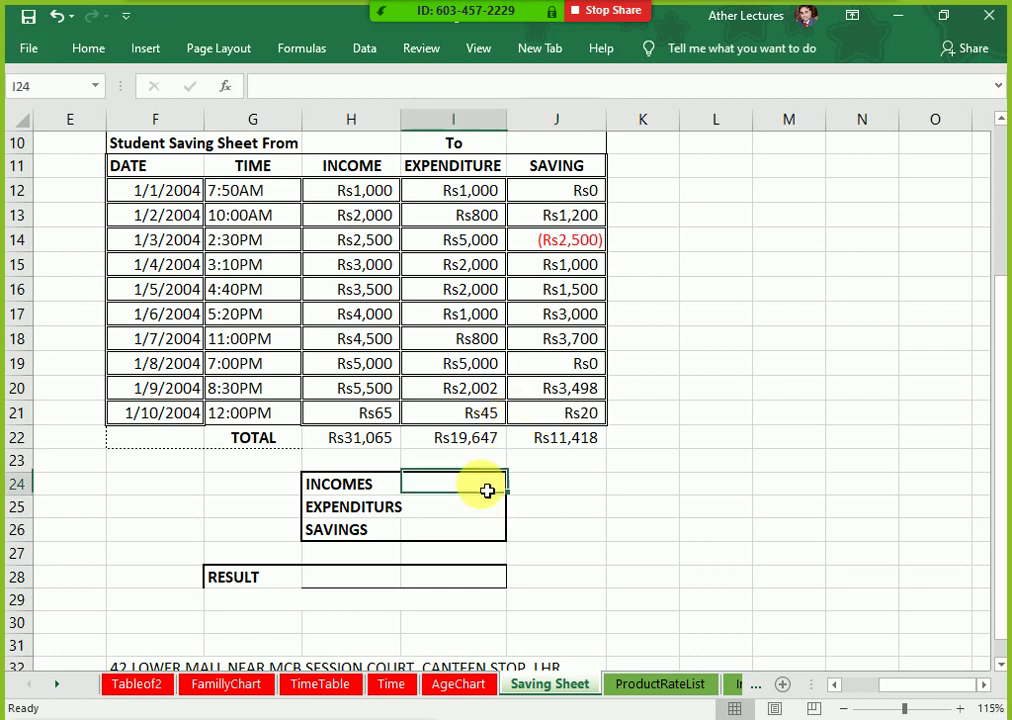
{"action": "type", "text": "="}
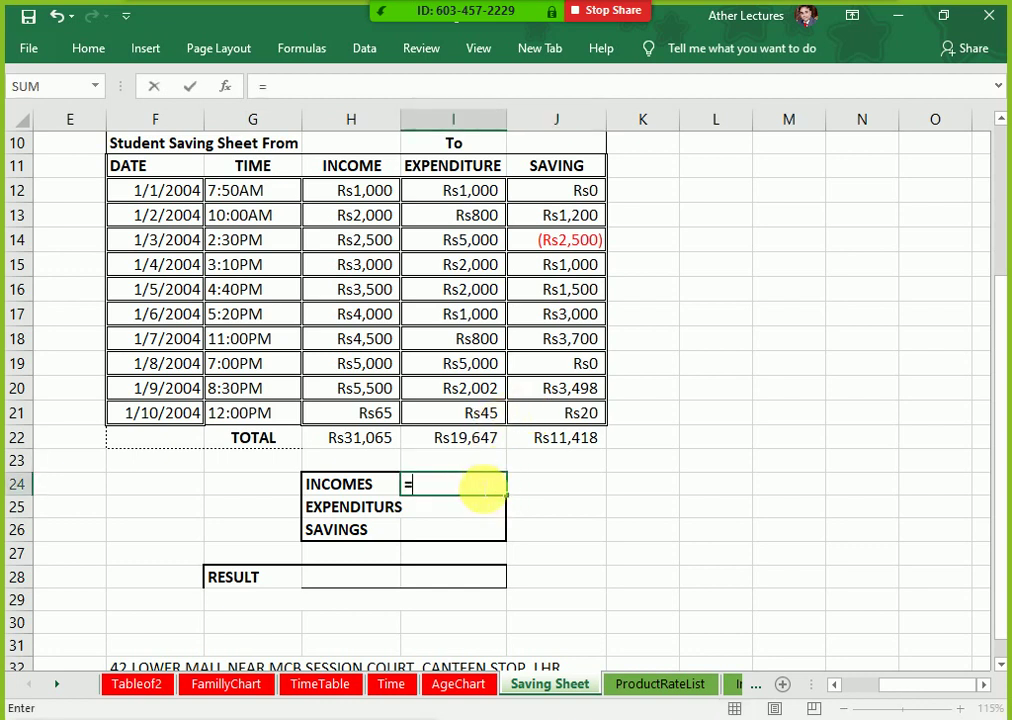
{"action": "key", "text": "Up"}
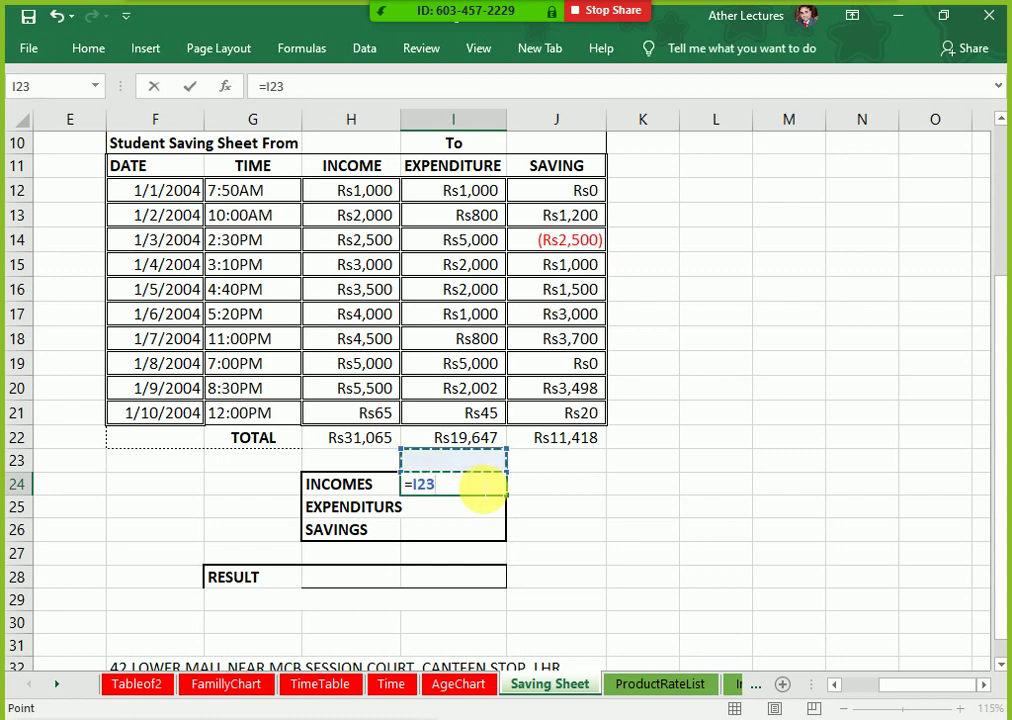
{"action": "key", "text": "Left"}
{"action": "key", "text": "Up"}
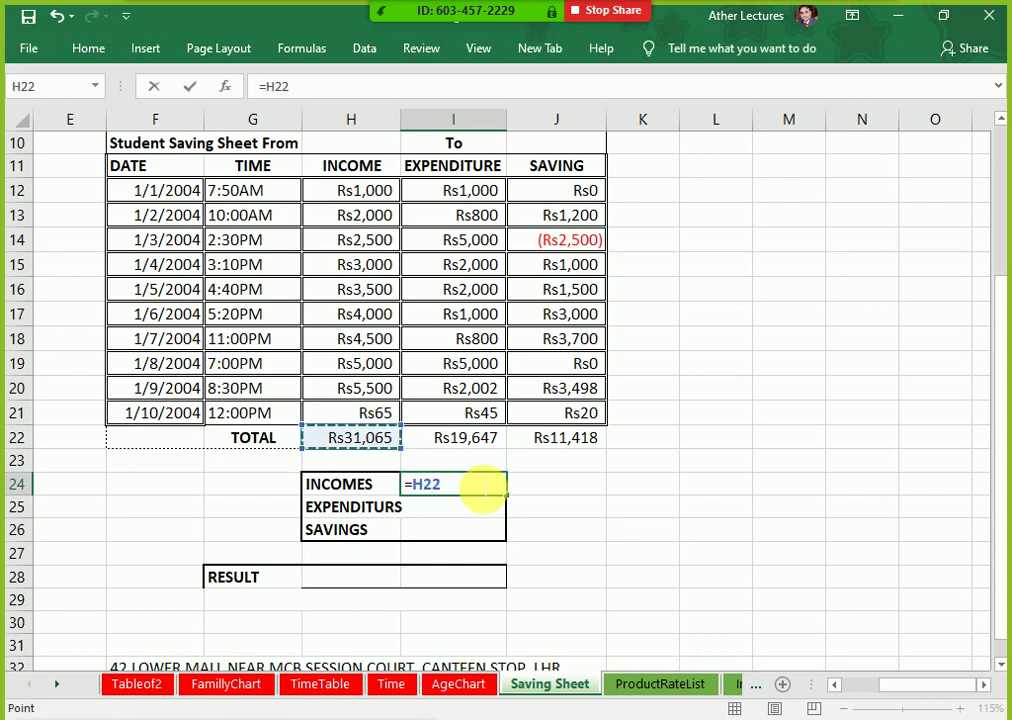
{"action": "key", "text": "Return"}
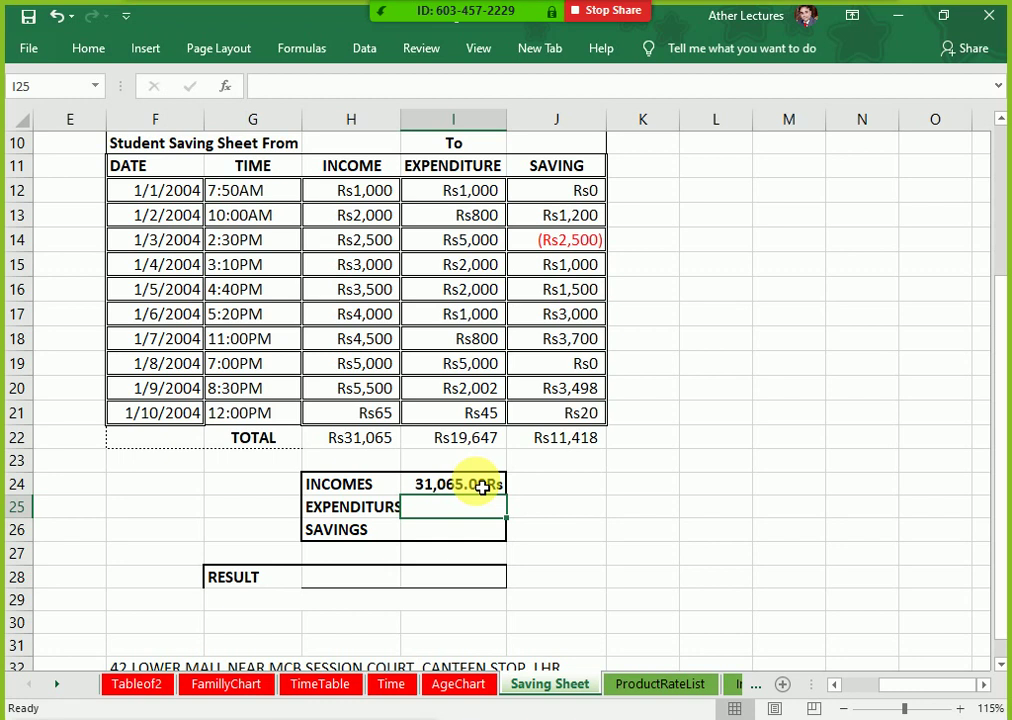
{"action": "type", "text": "="}
{"action": "key", "text": "Up"}
{"action": "key", "text": "Up"}
{"action": "key", "text": "Up"}
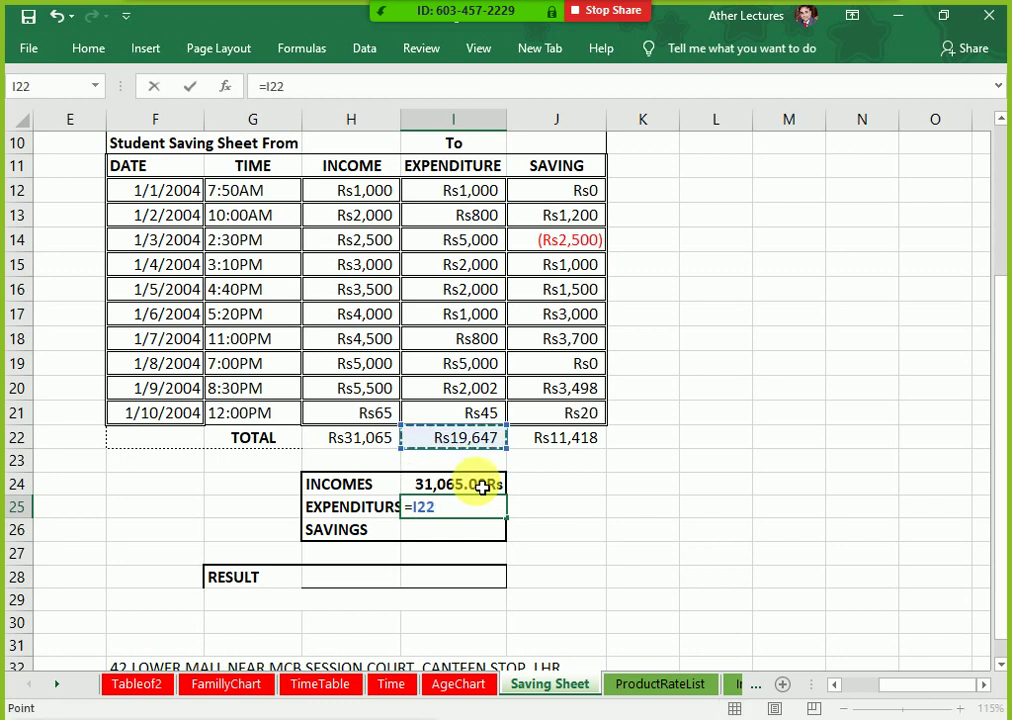
{"action": "key", "text": "Return"}
{"action": "type", "text": "="}
{"action": "key", "text": "Right"}
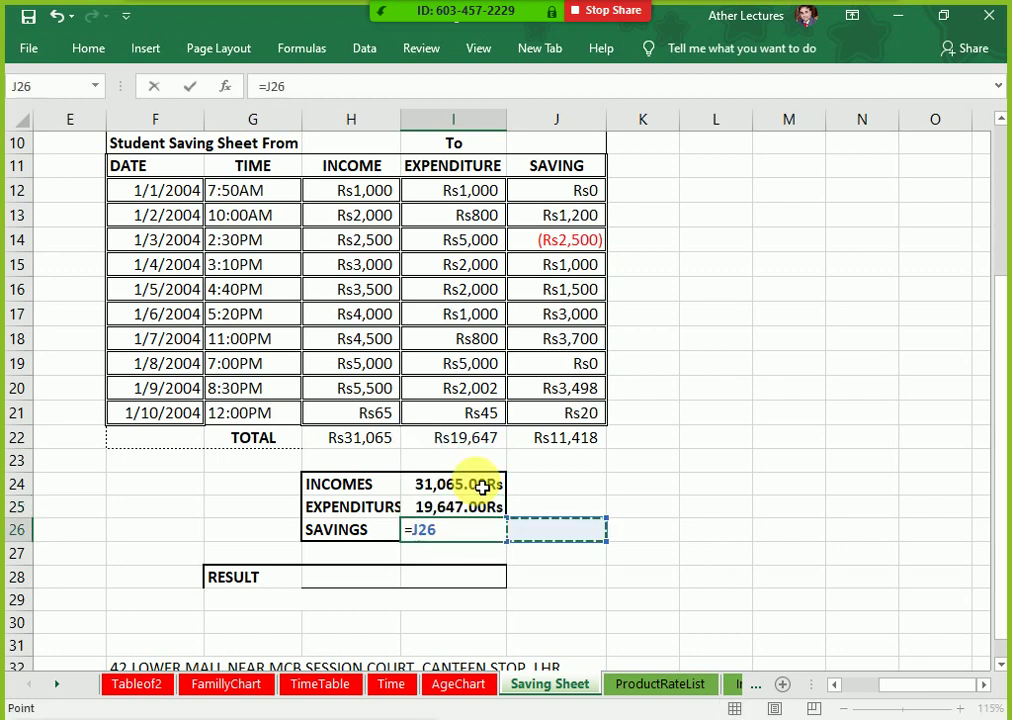
{"action": "key", "text": "Up"}
{"action": "key", "text": "Up"}
{"action": "key", "text": "Up"}
{"action": "key", "text": "Up"}
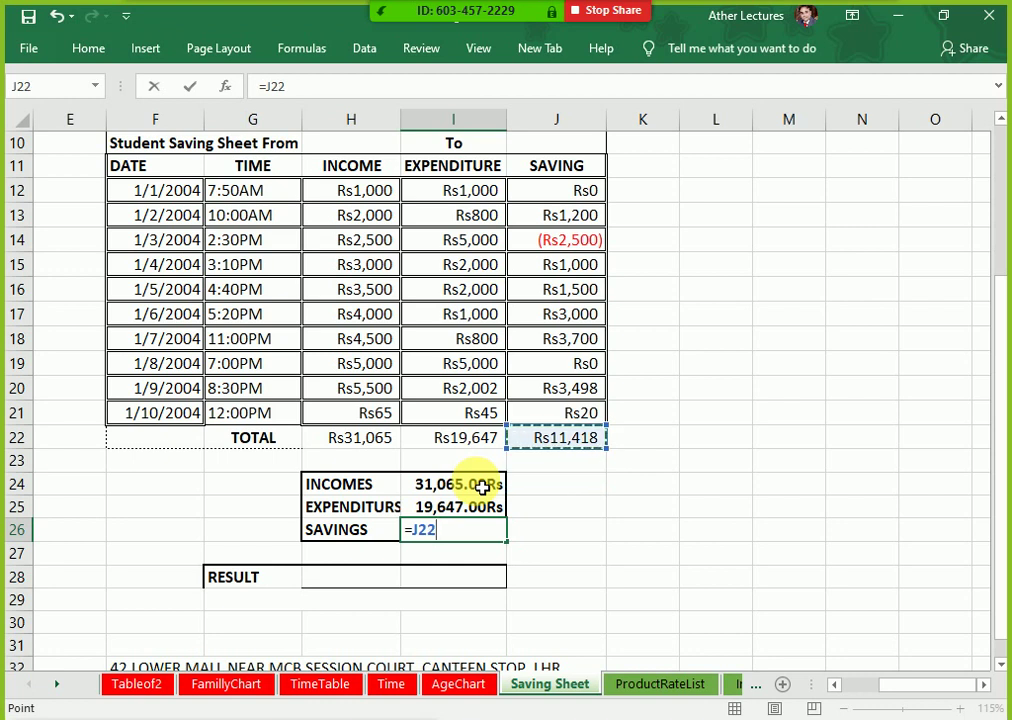
{"action": "key", "text": "Return"}
Step: Check the summary formulas show 31,065.00Rs, 19,647.00Rs and 11,418.00Rs
{"action": "key", "text": "Up"}
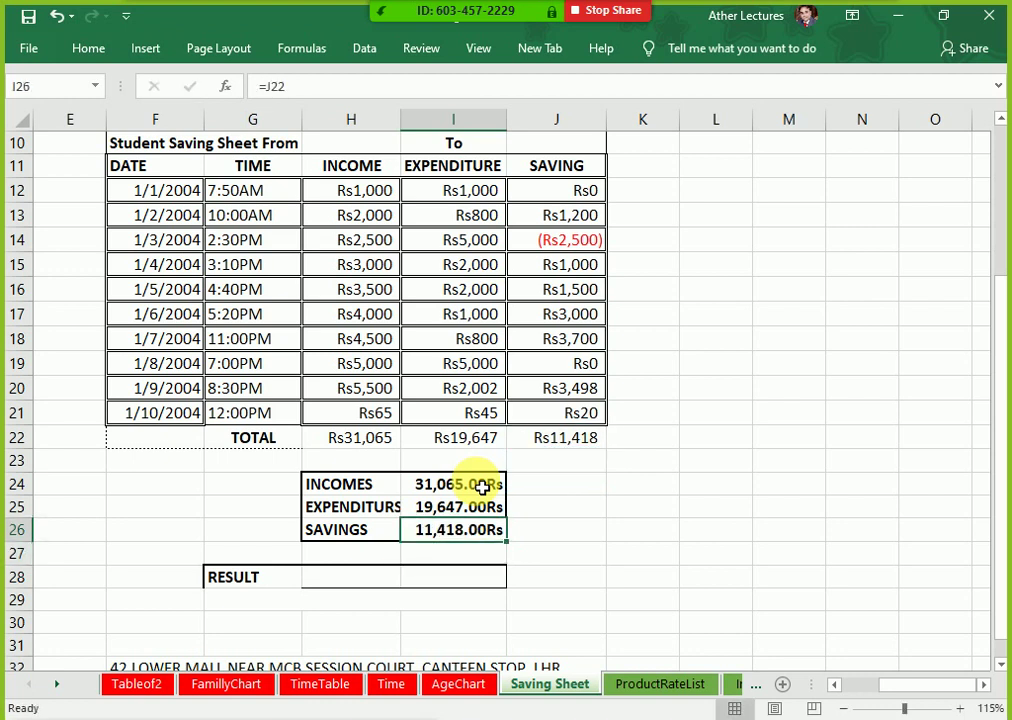
{"action": "key", "text": "Up"}
{"action": "key", "text": "Up"}
{"action": "key", "text": "Down"}
{"action": "key", "text": "Down"}
{"action": "key", "text": "Up"}
{"action": "key", "text": "Up"}
{"action": "key", "text": "Up"}
{"action": "key", "text": "Left"}
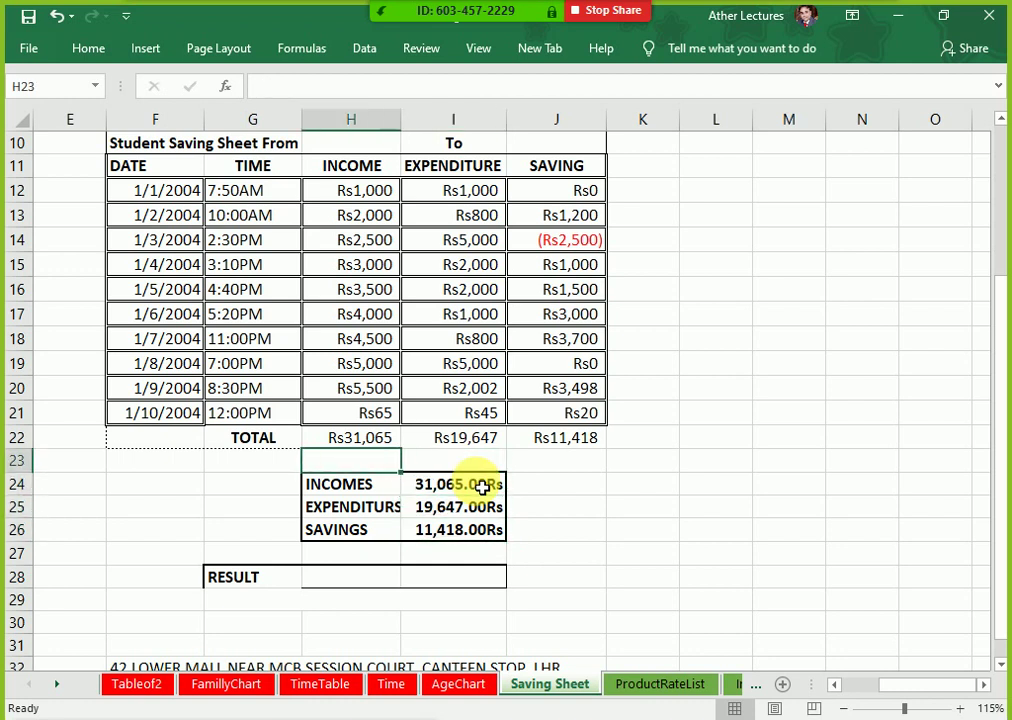
{"action": "key", "text": "Down"}
{"action": "key", "text": "Down"}
{"action": "key", "text": "Down"}
{"action": "key", "text": "Right"}
{"action": "key", "text": "Up"}
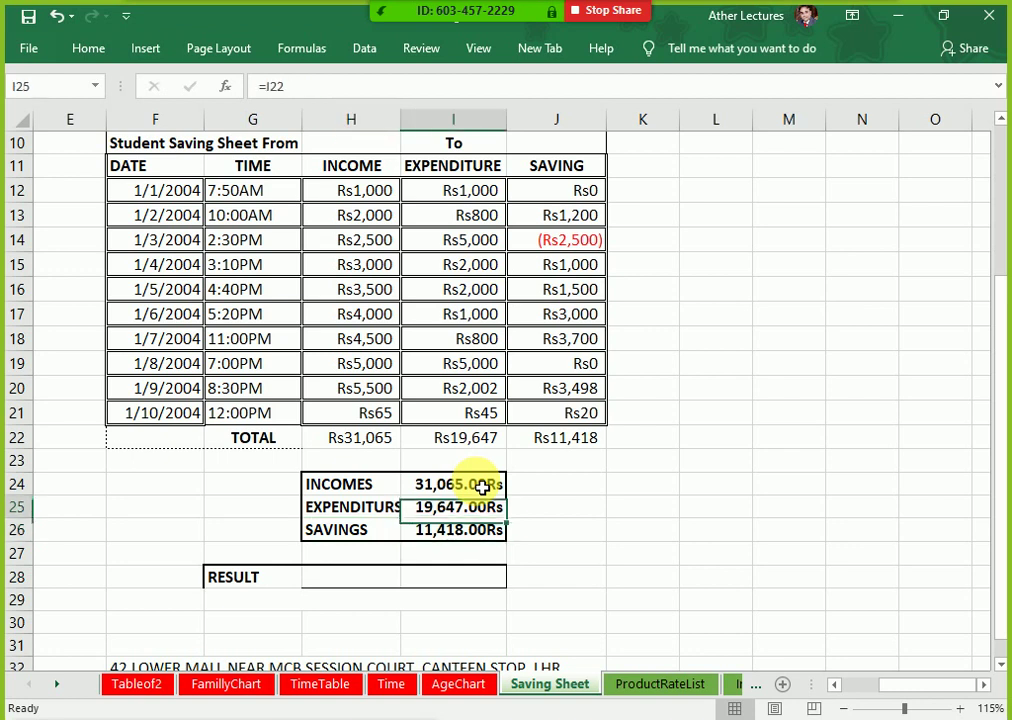
{"action": "key", "text": "Up"}
{"action": "key", "text": "Down"}
{"action": "key", "text": "Down"}
{"action": "key", "text": "Up"}
{"action": "key", "text": "Up"}
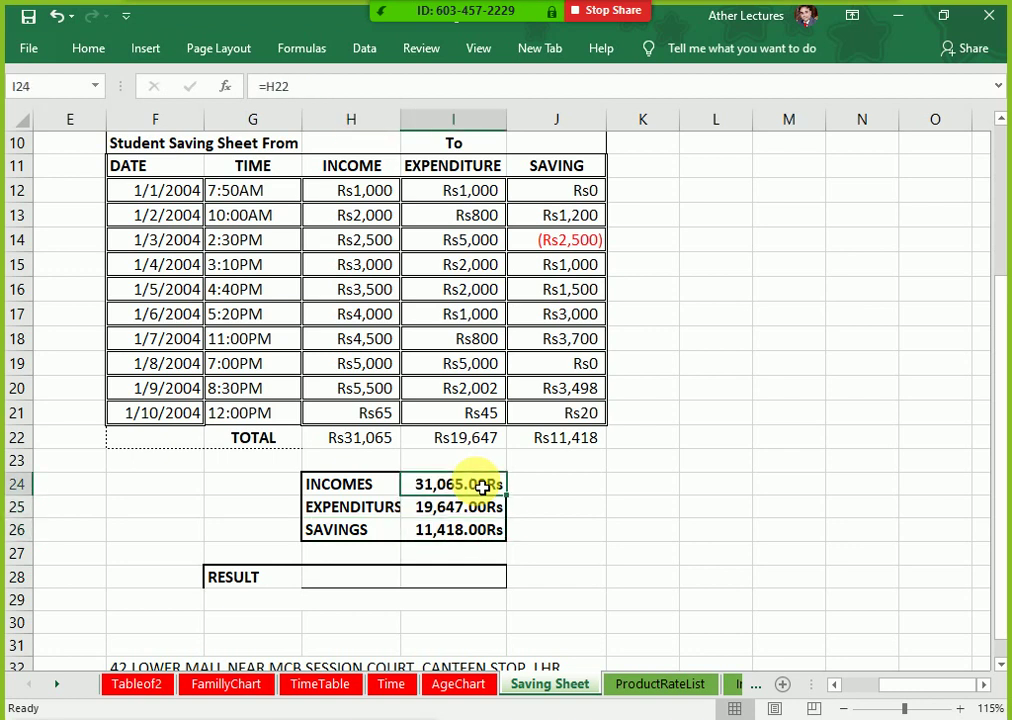
{"action": "key", "text": "Down"}
{"action": "key", "text": "Down"}
{"action": "key", "text": "Up"}
{"action": "key", "text": "Up"}
{"action": "key", "text": "Up"}
{"action": "key", "text": "Up"}
{"action": "key", "text": "Up"}
{"action": "key", "text": "Up"}
{"action": "key", "text": "Up"}
{"action": "key", "text": "Up"}
{"action": "key", "text": "Up"}
{"action": "key", "text": "Up"}
{"action": "key", "text": "Up"}
{"action": "key", "text": "Up"}
{"action": "key", "text": "Up"}
{"action": "key", "text": "Up"}
{"action": "key", "text": "Up"}
{"action": "key", "text": "Up"}
{"action": "key", "text": "Up"}
{"action": "key", "text": "Up"}
{"action": "key", "text": "Up"}
{"action": "key", "text": "Up"}
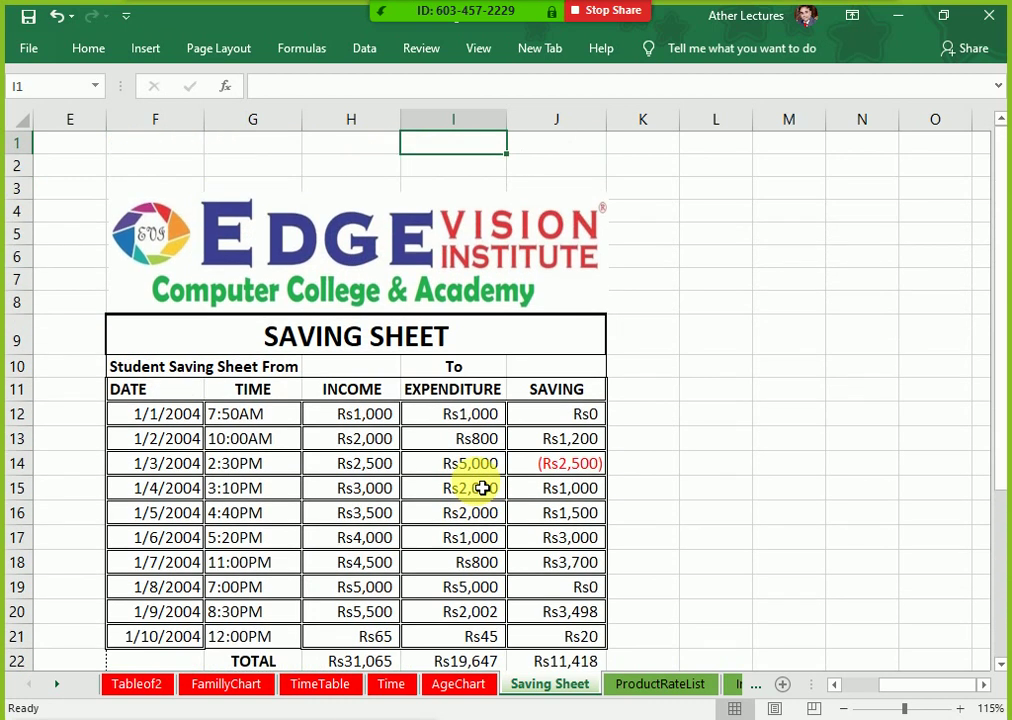
{"action": "key", "text": "Left"}
{"action": "type", "text": "="}
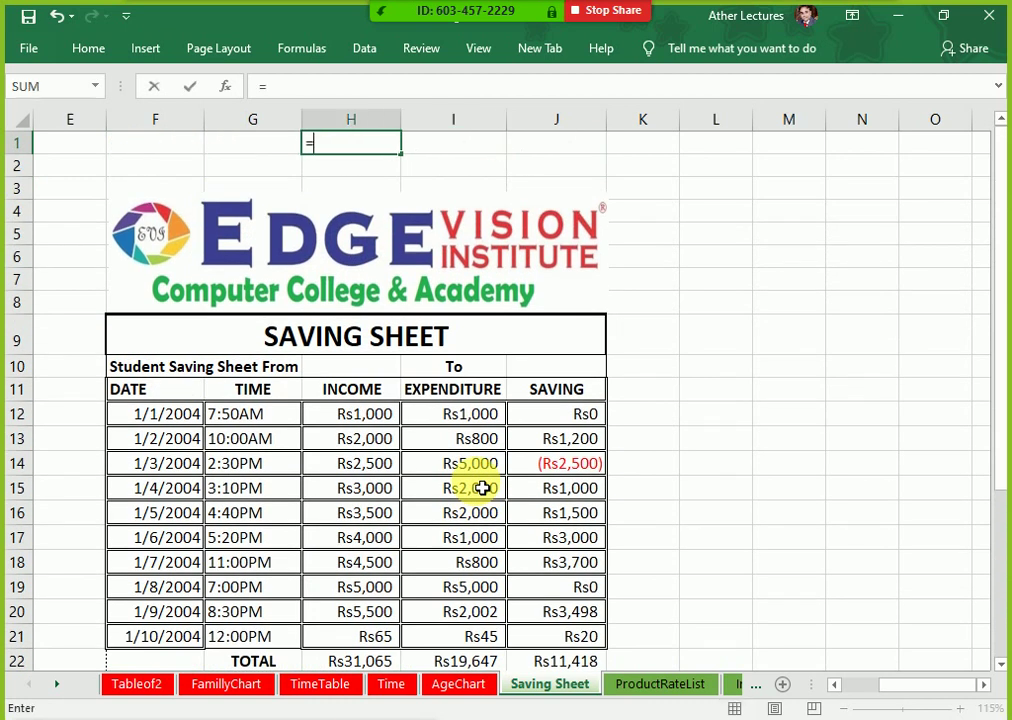
{"action": "key", "text": "Down"}
{"action": "key", "text": "Down"}
{"action": "key", "text": "Down"}
{"action": "key", "text": "Down"}
{"action": "key", "text": "Down"}
{"action": "key", "text": "Down"}
{"action": "key", "text": "Down"}
{"action": "key", "text": "Down"}
{"action": "key", "text": "Down"}
{"action": "key", "text": "Down"}
{"action": "key", "text": "Down"}
{"action": "key", "text": "Down"}
{"action": "key", "text": "Down"}
{"action": "key", "text": "Down"}
{"action": "key", "text": "Down"}
{"action": "key", "text": "Down"}
{"action": "key", "text": "Down"}
{"action": "key", "text": "Down"}
{"action": "key", "text": "Down"}
{"action": "key", "text": "Down"}
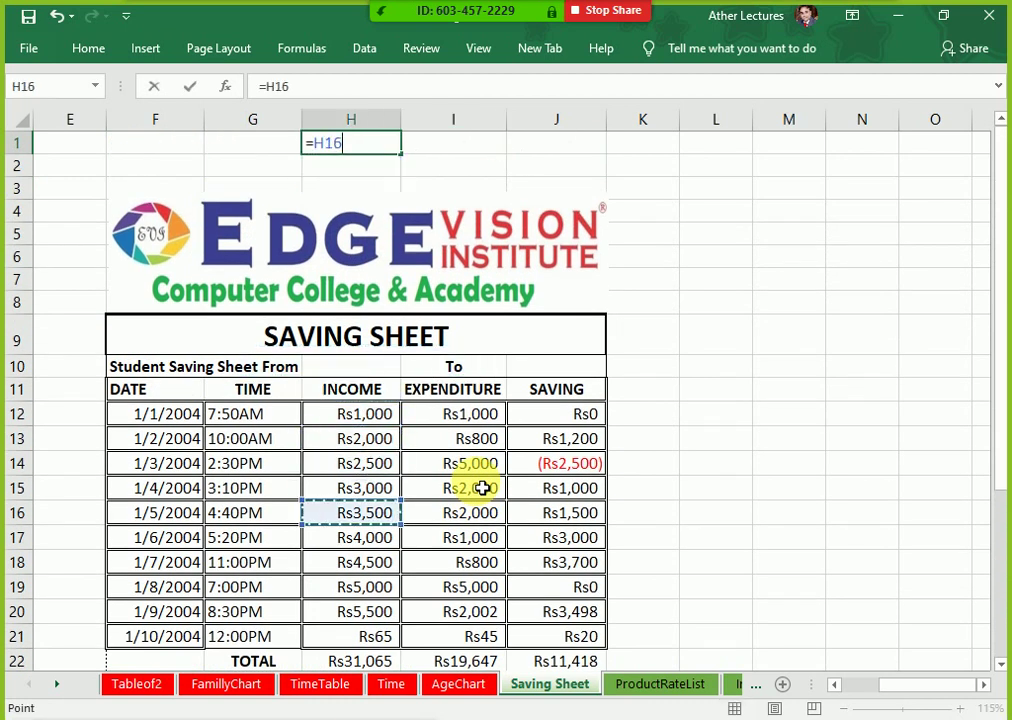
{"action": "key", "text": "Down"}
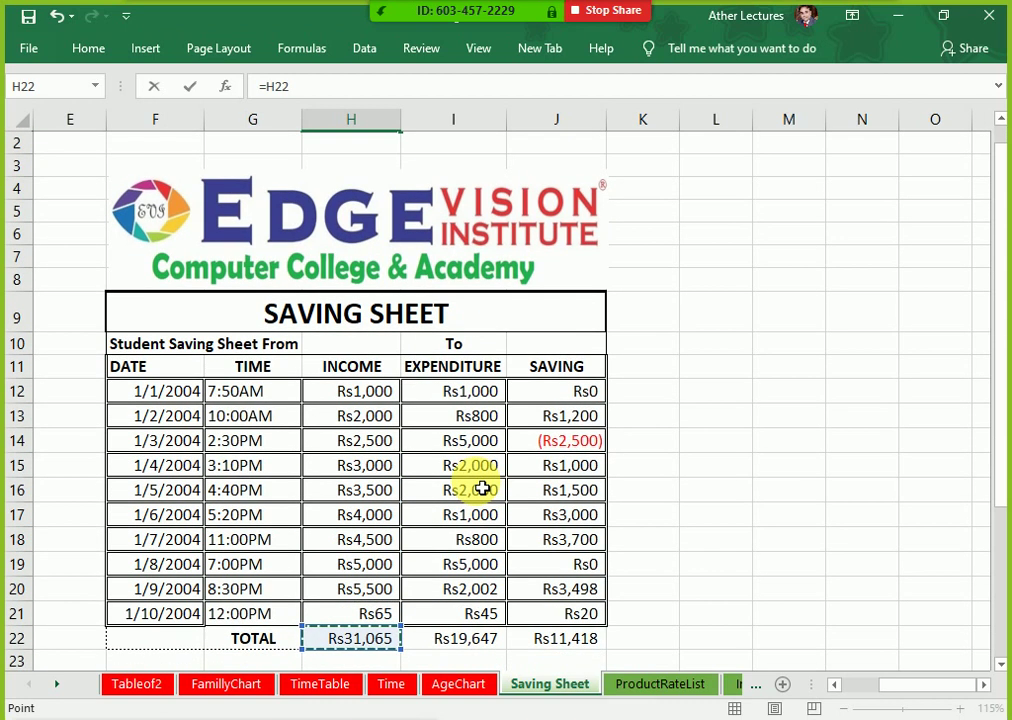
{"action": "key", "text": "Return"}
{"action": "key", "text": "Up"}
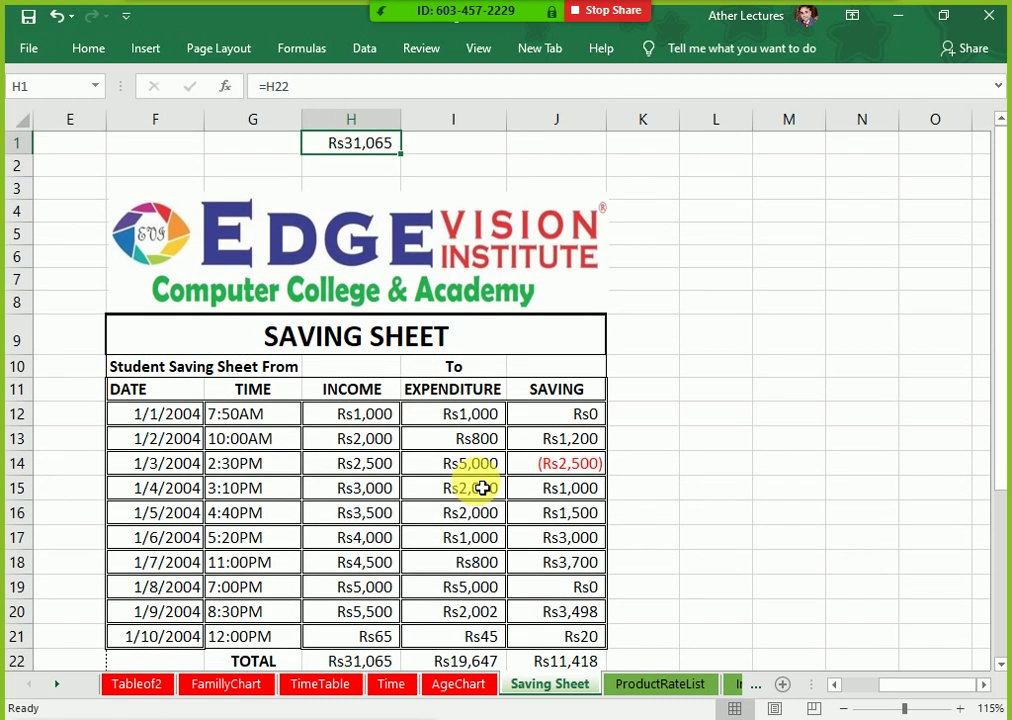
{"action": "key", "text": "shift+Right"}
{"action": "key", "text": "shift+Right"}
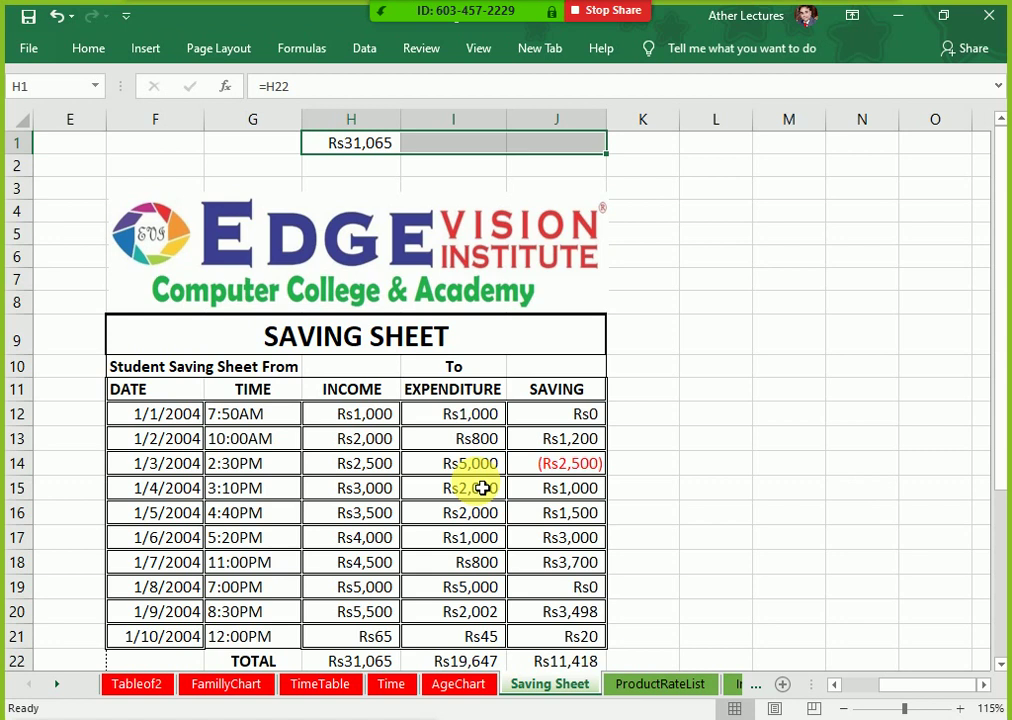
{"action": "key", "text": "ctrl+r"}
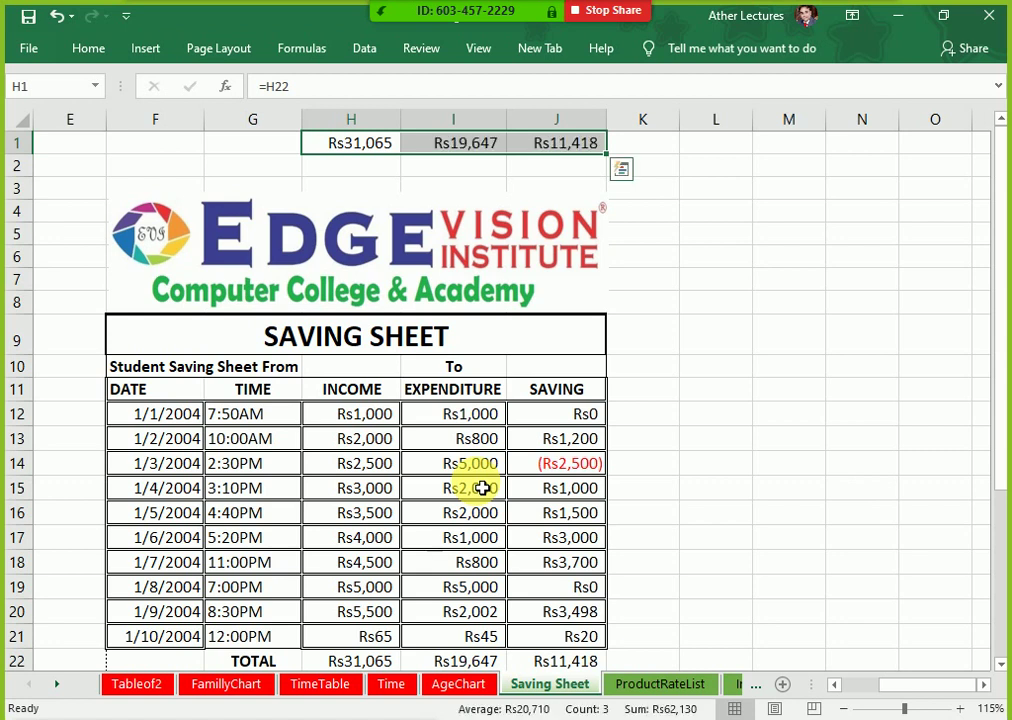
{"action": "key", "text": "Delete"}
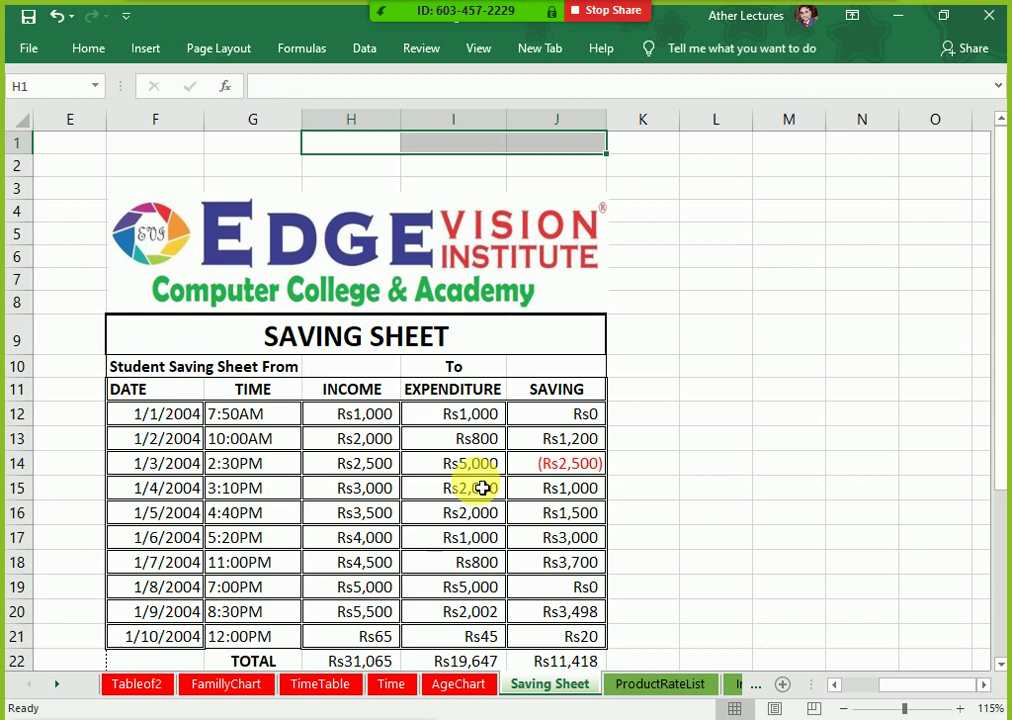
{"action": "key", "text": "Down"}
{"action": "key", "text": "Down"}
{"action": "key", "text": "Down"}
{"action": "key", "text": "Down"}
{"action": "key", "text": "Down"}
{"action": "key", "text": "Down"}
{"action": "key", "text": "Down"}
{"action": "key", "text": "Down"}
{"action": "key", "text": "Down"}
{"action": "key", "text": "Down"}
{"action": "key", "text": "Down"}
{"action": "key", "text": "Down"}
{"action": "key", "text": "Down"}
{"action": "key", "text": "Down"}
{"action": "key", "text": "Down"}
{"action": "key", "text": "Down"}
{"action": "key", "text": "Down"}
{"action": "key", "text": "Down"}
{"action": "key", "text": "Down"}
{"action": "key", "text": "Down"}
{"action": "key", "text": "Down"}
{"action": "key", "text": "Down"}
{"action": "key", "text": "Down"}
{"action": "key", "text": "Down"}
{"action": "key", "text": "Down"}
{"action": "key", "text": "Down"}
{"action": "key", "text": "Down"}
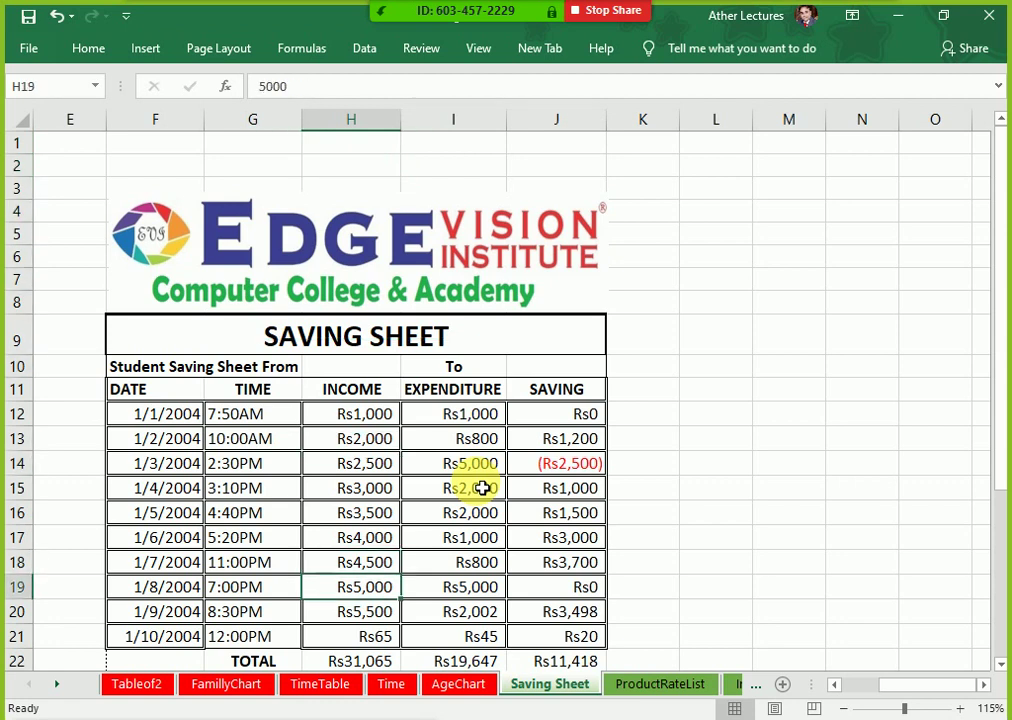
{"action": "key", "text": "Down"}
{"action": "key", "text": "Down"}
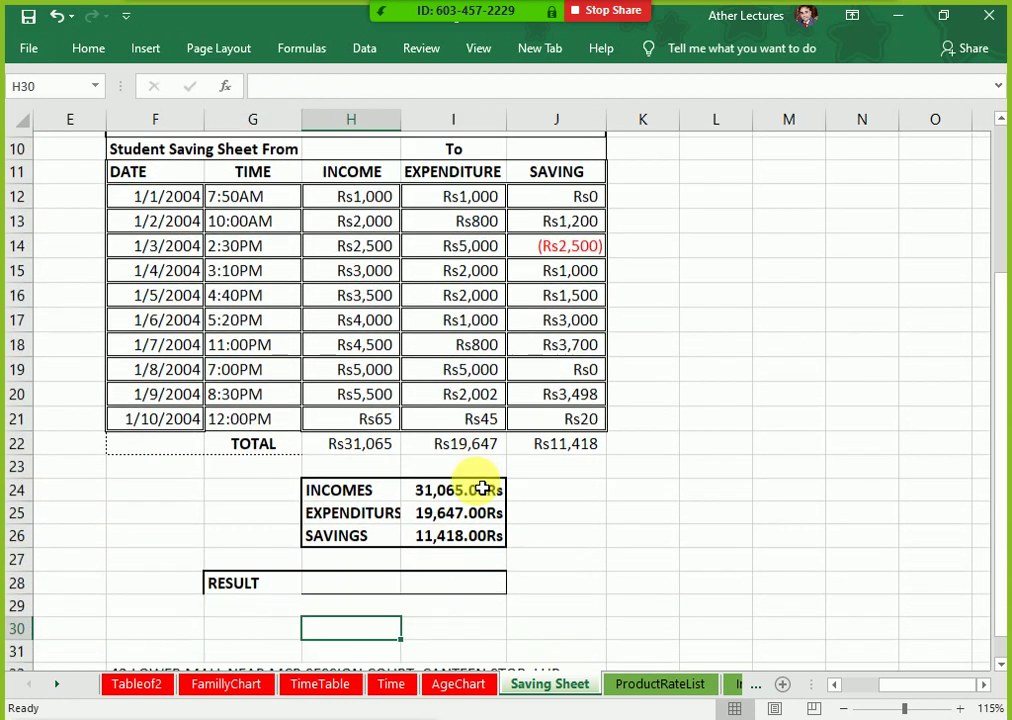
{"action": "key", "text": "Up"}
{"action": "key", "text": "Up"}
{"action": "key", "text": "Up"}
{"action": "key", "text": "Up"}
{"action": "key", "text": "Up"}
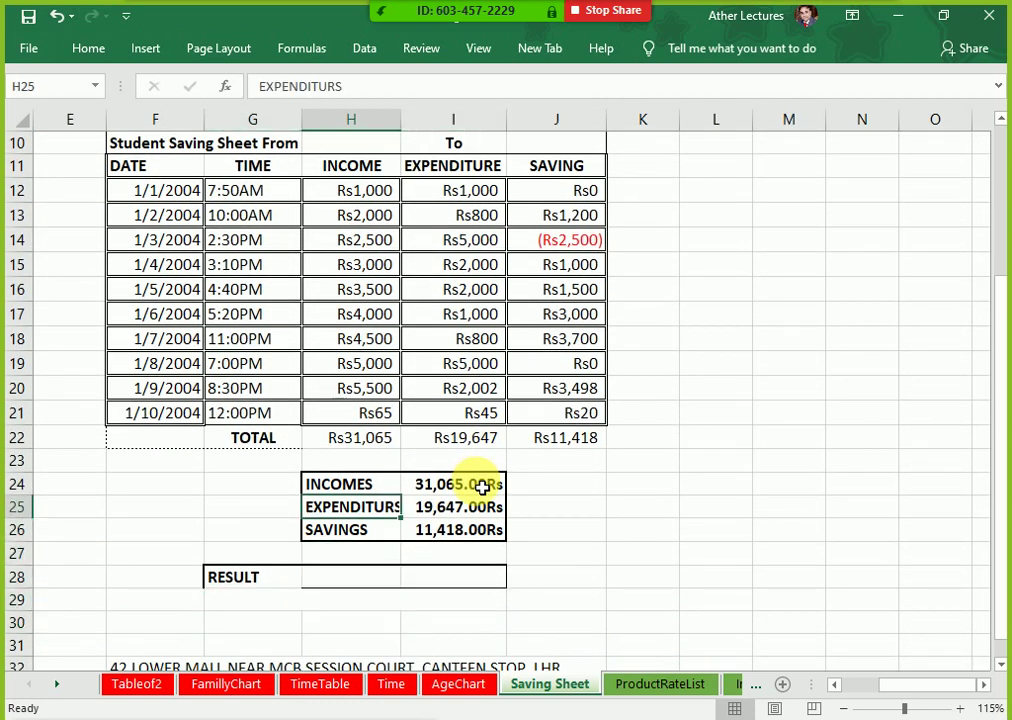
{"action": "key", "text": "Up"}
{"action": "key", "text": "Up"}
{"action": "key", "text": "Up"}
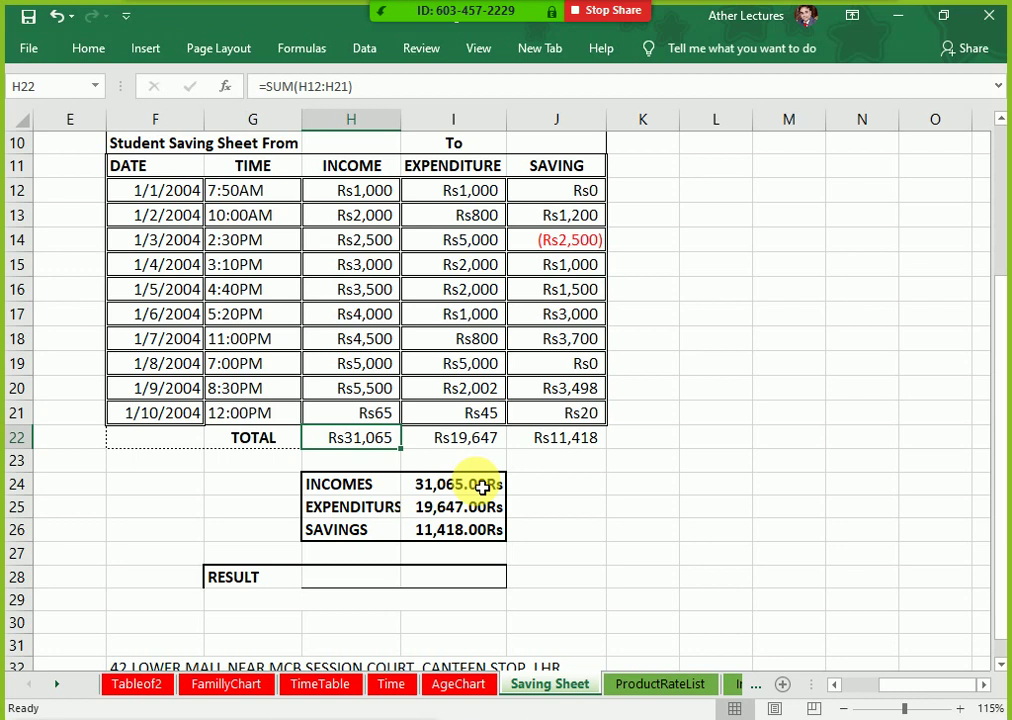
{"action": "key", "text": "Right"}
{"action": "key", "text": "Right"}
{"action": "key", "text": "Left"}
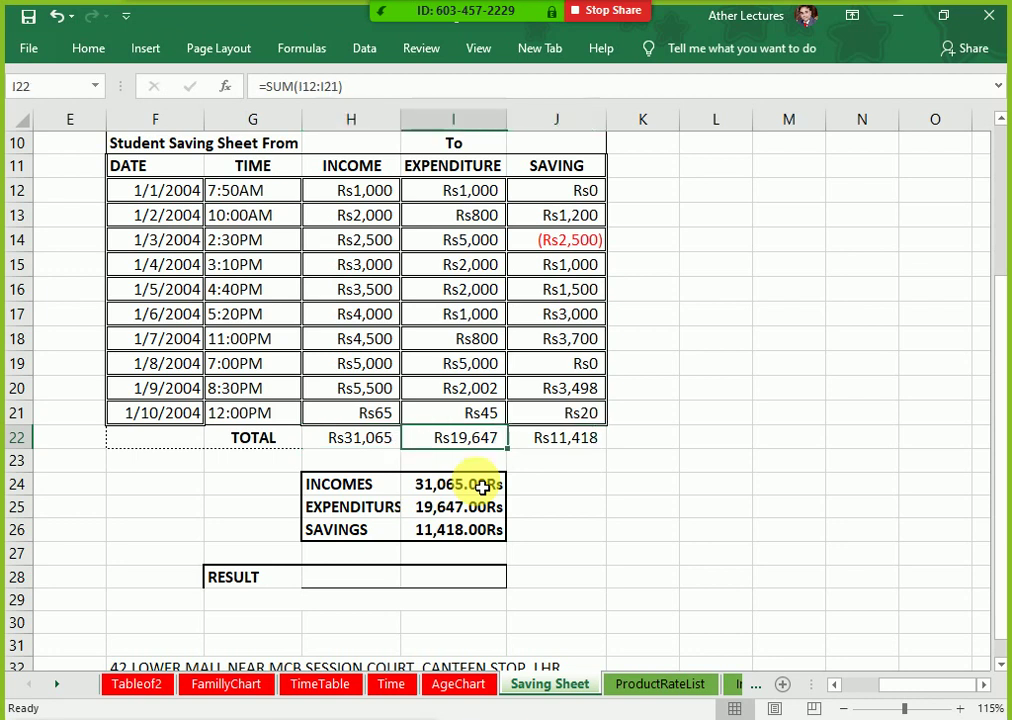
{"action": "key", "text": "Left"}
{"action": "key", "text": "Right"}
{"action": "key", "text": "Right"}
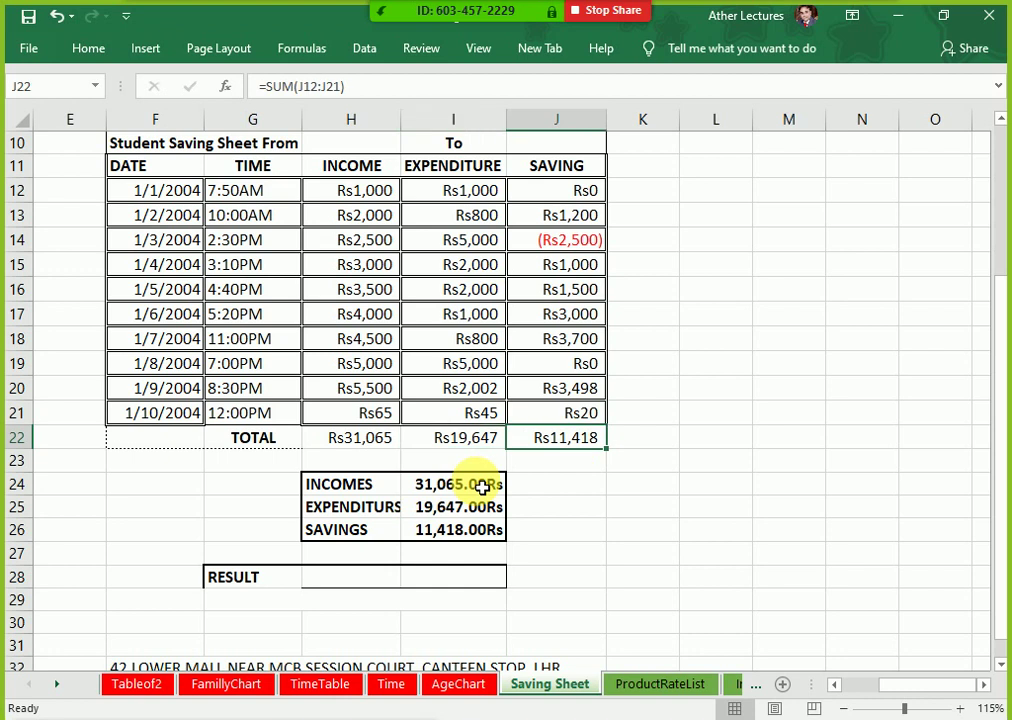
{"action": "key", "text": "Down"}
{"action": "key", "text": "Down"}
{"action": "key", "text": "Down"}
{"action": "key", "text": "Down"}
{"action": "key", "text": "Down"}
{"action": "key", "text": "Down"}
{"action": "key", "text": "Left"}
{"action": "key", "text": "Left"}
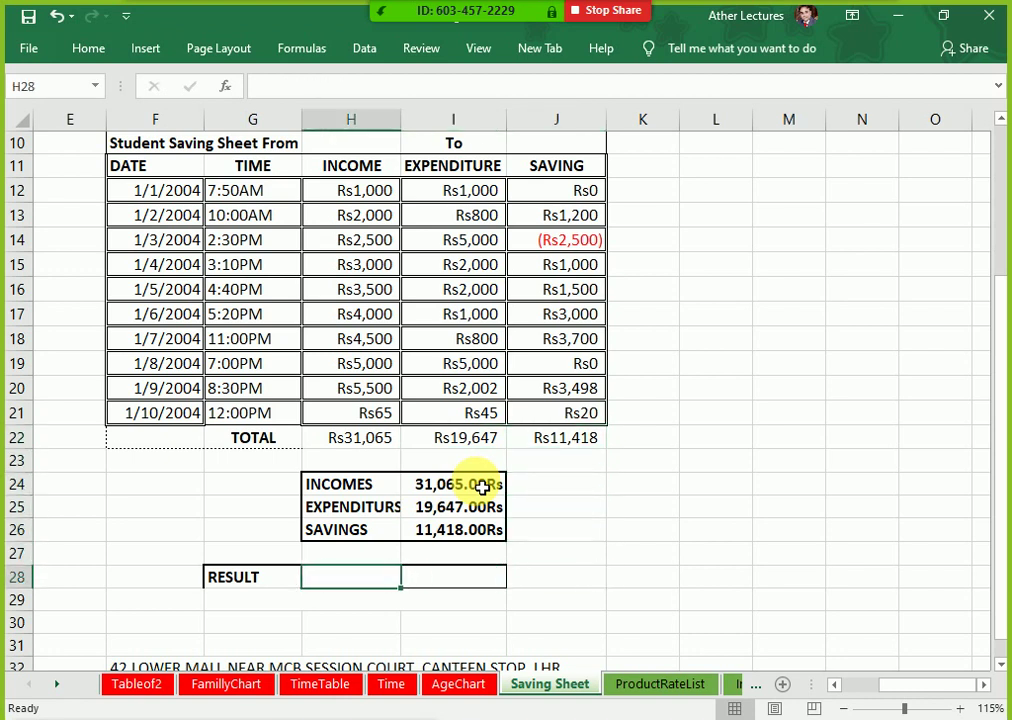
{"action": "key", "text": "Down"}
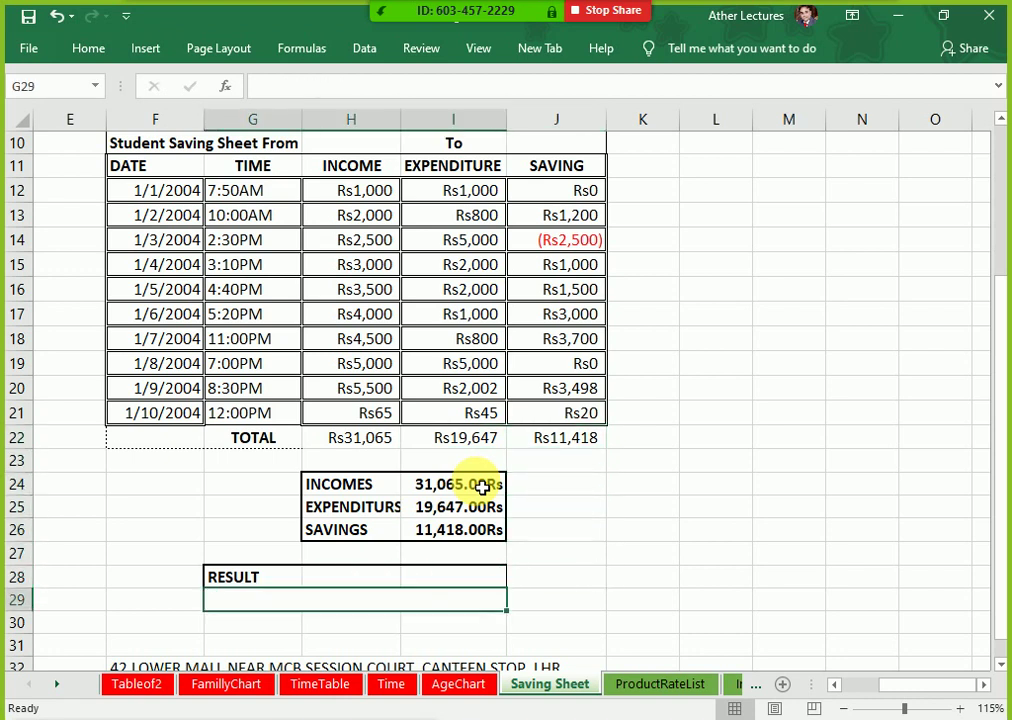
{"action": "key", "text": "Up"}
{"action": "key", "text": "Up"}
{"action": "key", "text": "Up"}
{"action": "key", "text": "Right"}
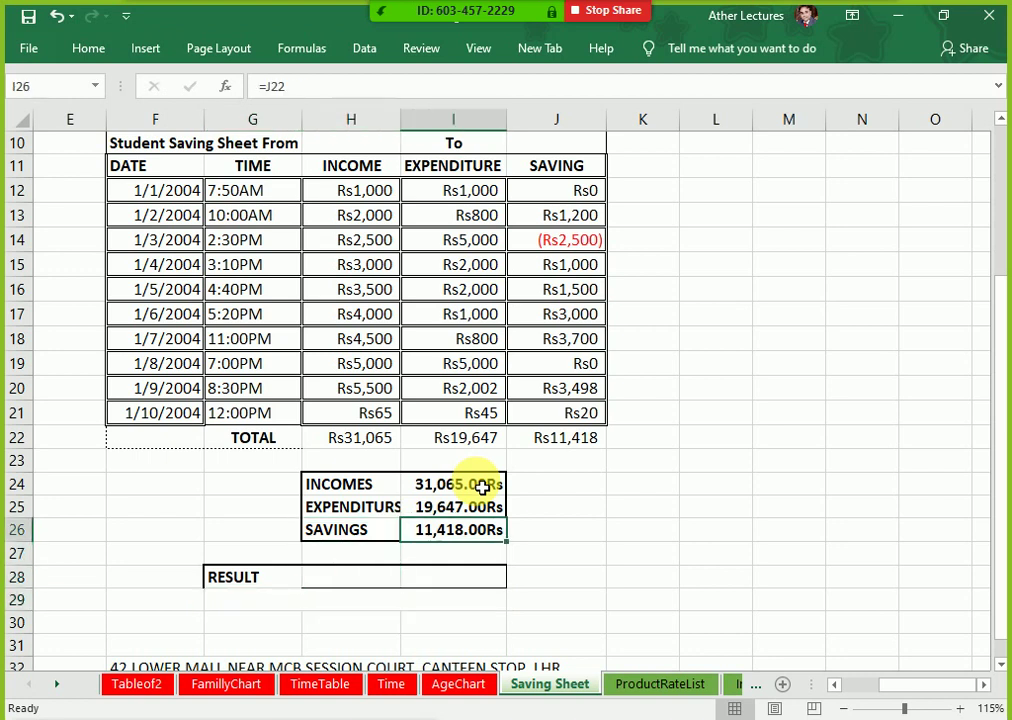
{"action": "key", "text": "Right"}
{"action": "key", "text": "Up"}
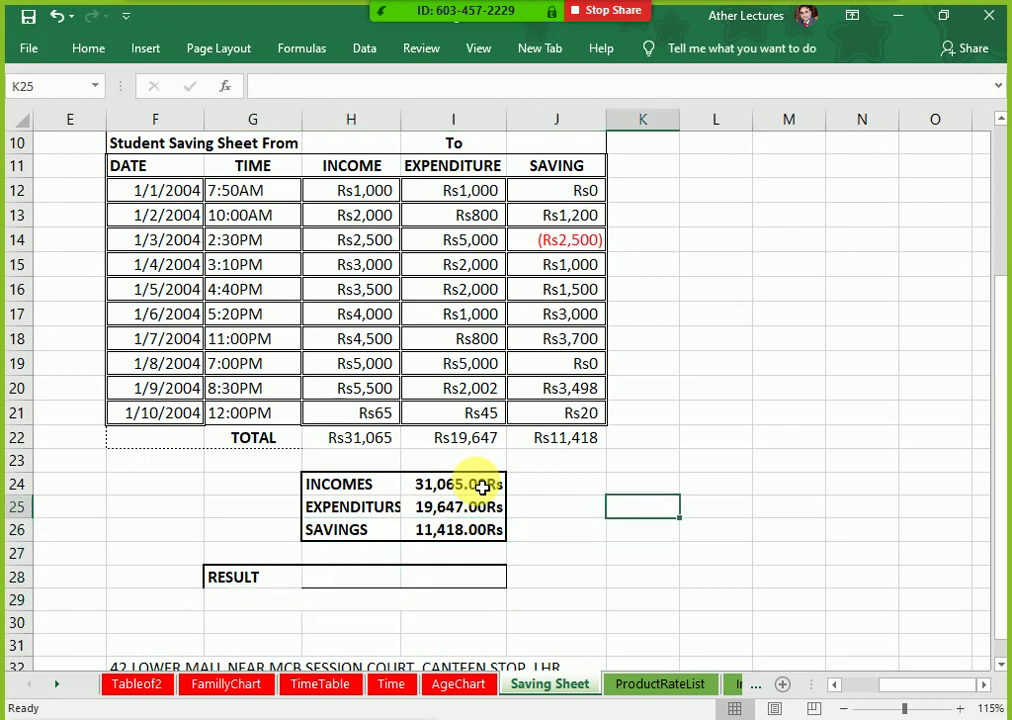
Step: Fill the first criteria row with savings, >0 and Savings
{"action": "type", "text": "savi"}
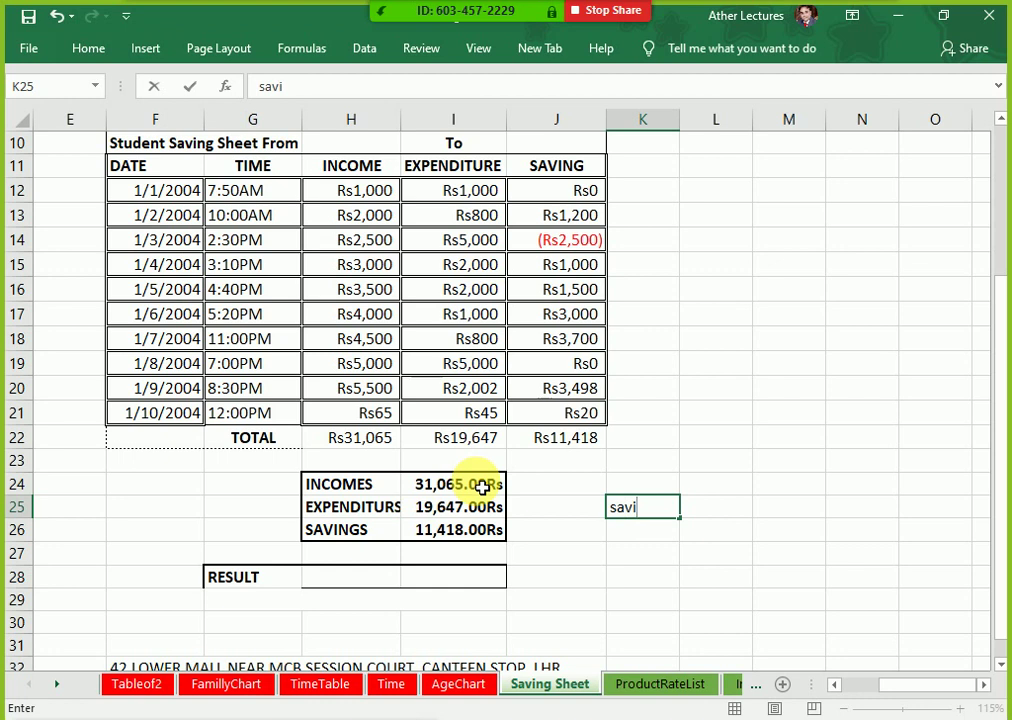
{"action": "type", "text": "ngs"}
{"action": "key", "text": "Right"}
{"action": "type", "text": ">0"}
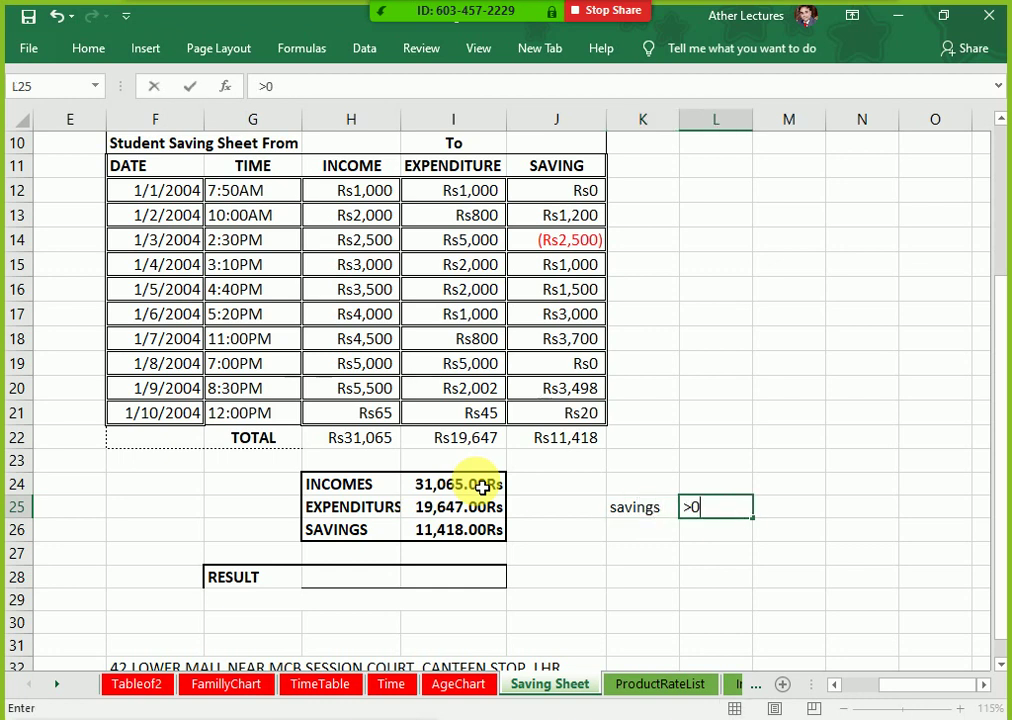
{"action": "key", "text": "Right"}
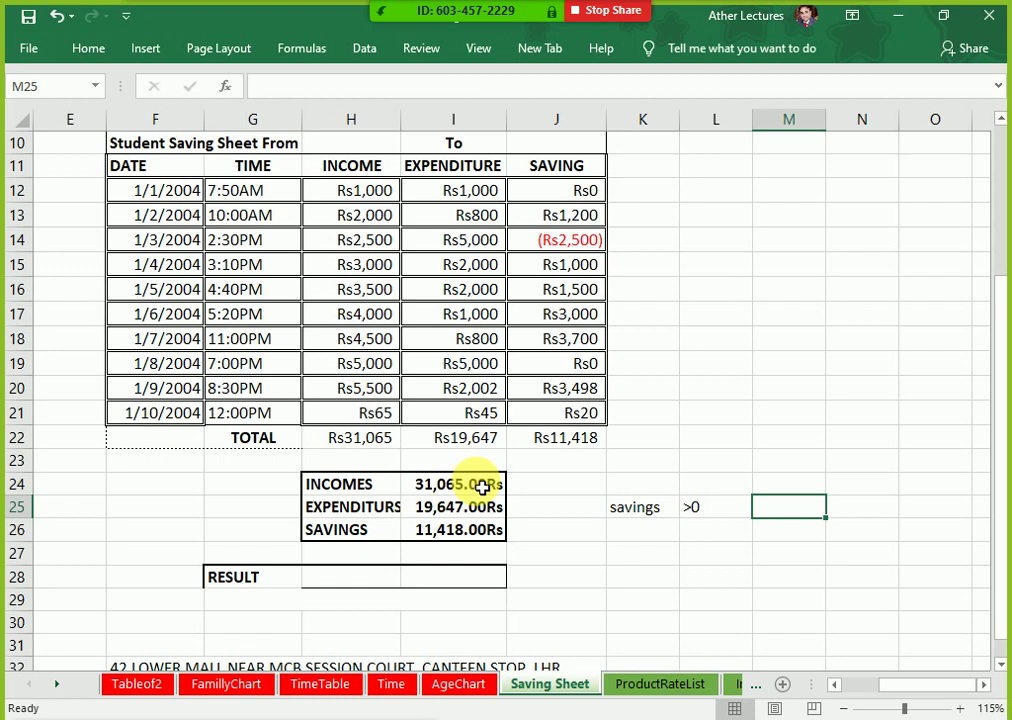
{"action": "type", "text": "Savings"}
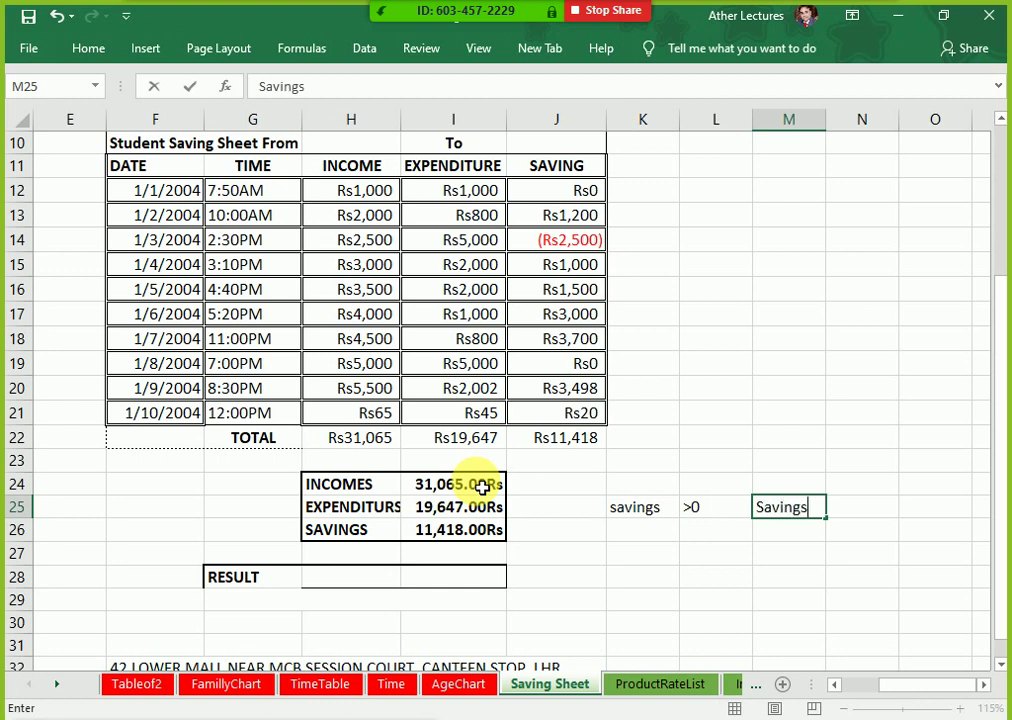
{"action": "key", "text": "Return"}
Step: Fill the second criteria row with Savings, =0 and No Savings, No Loss
{"action": "type", "text": "Savings"}
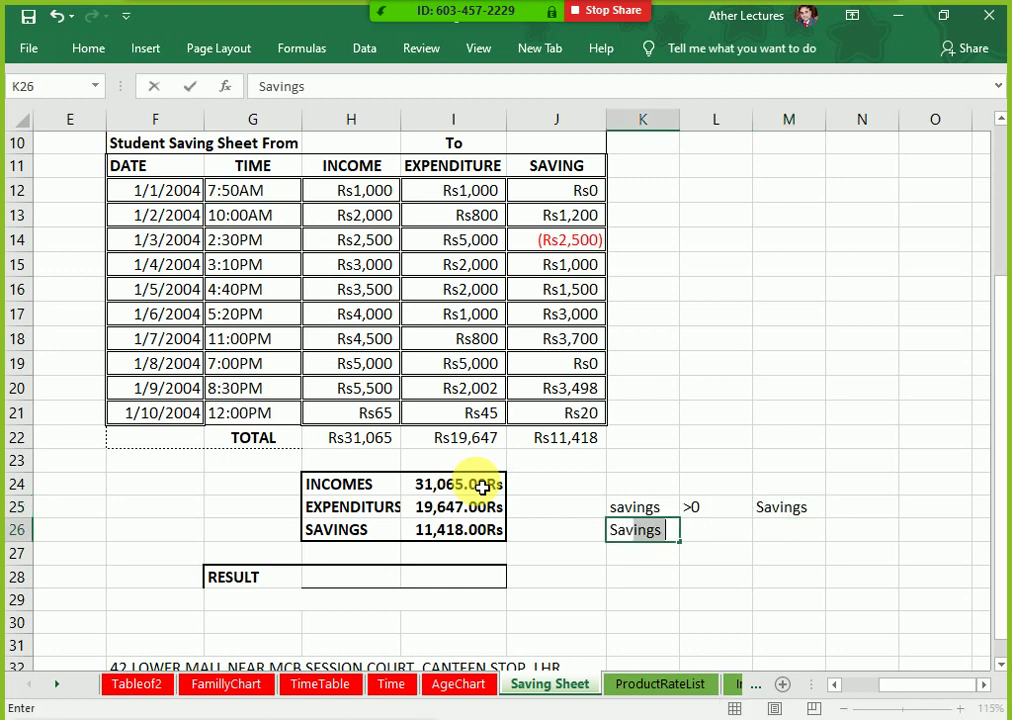
{"action": "key", "text": "Tab"}
{"action": "type", "text": "=0"}
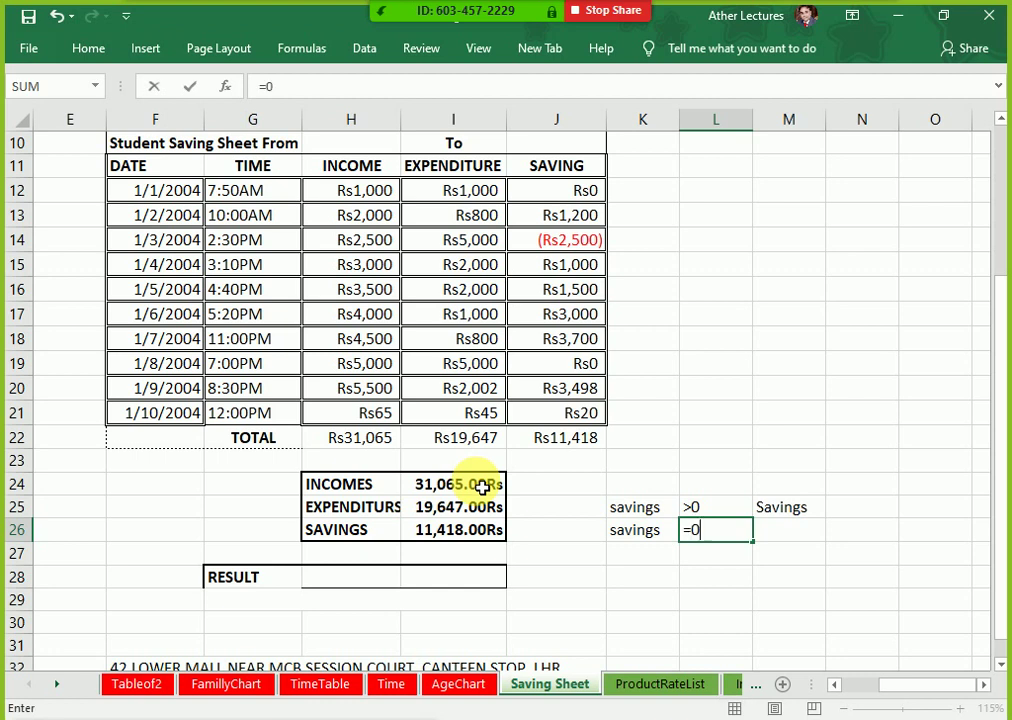
{"action": "key", "text": "Tab"}
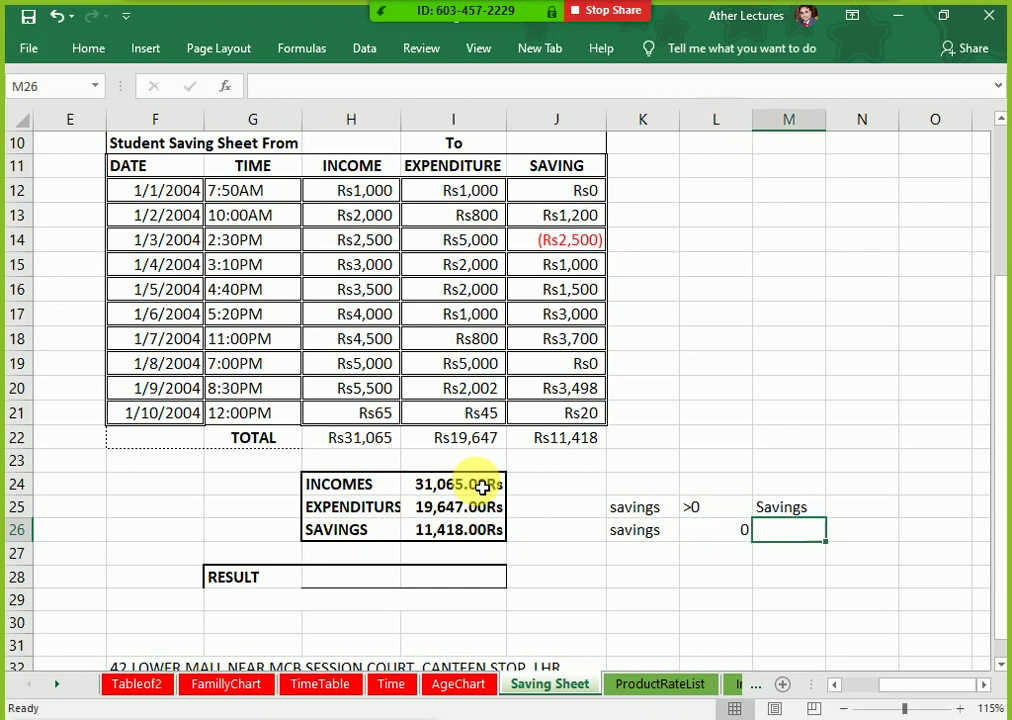
{"action": "type", "text": "No"}
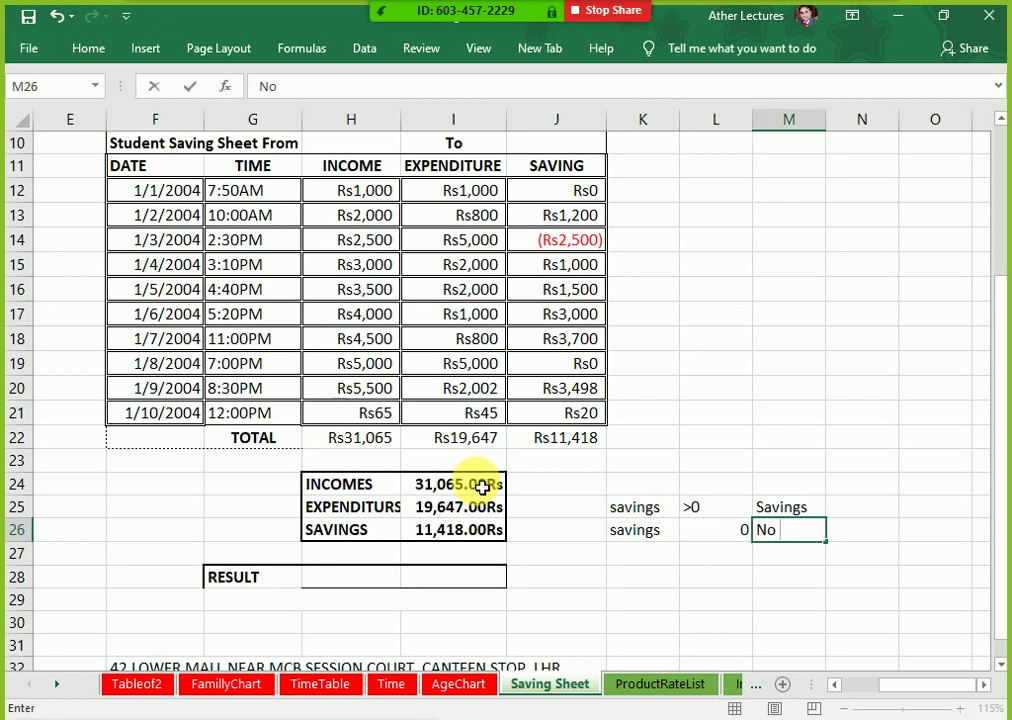
{"action": "type", "text": " Savings"}
{"action": "key", "text": "Return"}
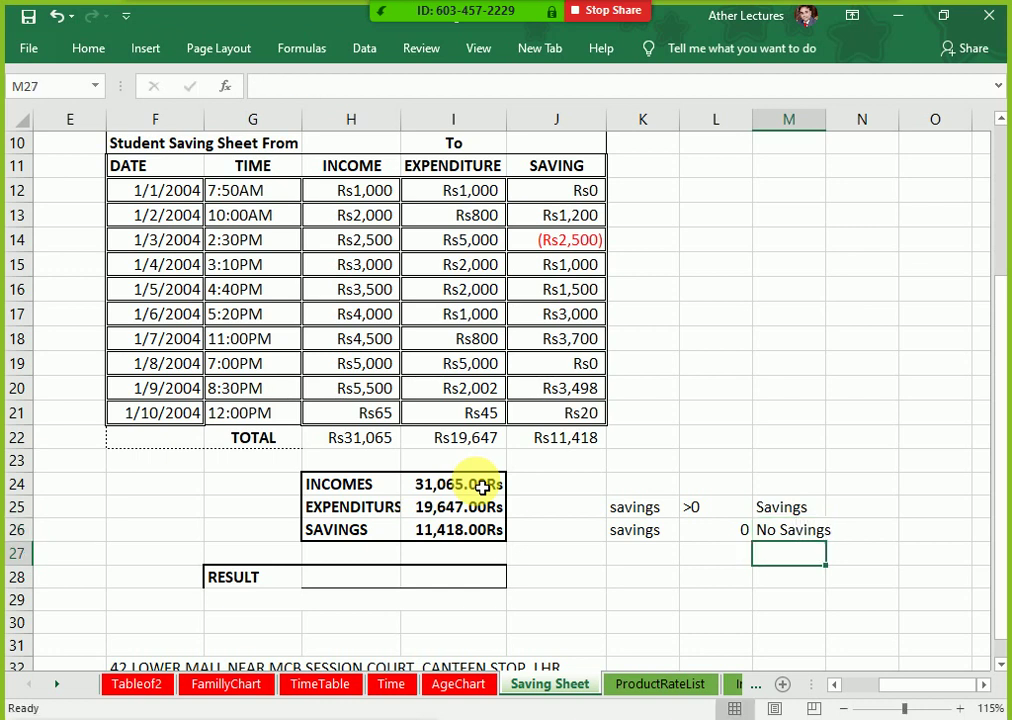
{"action": "key", "text": "Left"}
{"action": "key", "text": "Left"}
{"action": "key", "text": "Right"}
{"action": "key", "text": "Up"}
{"action": "key", "text": "Right"}
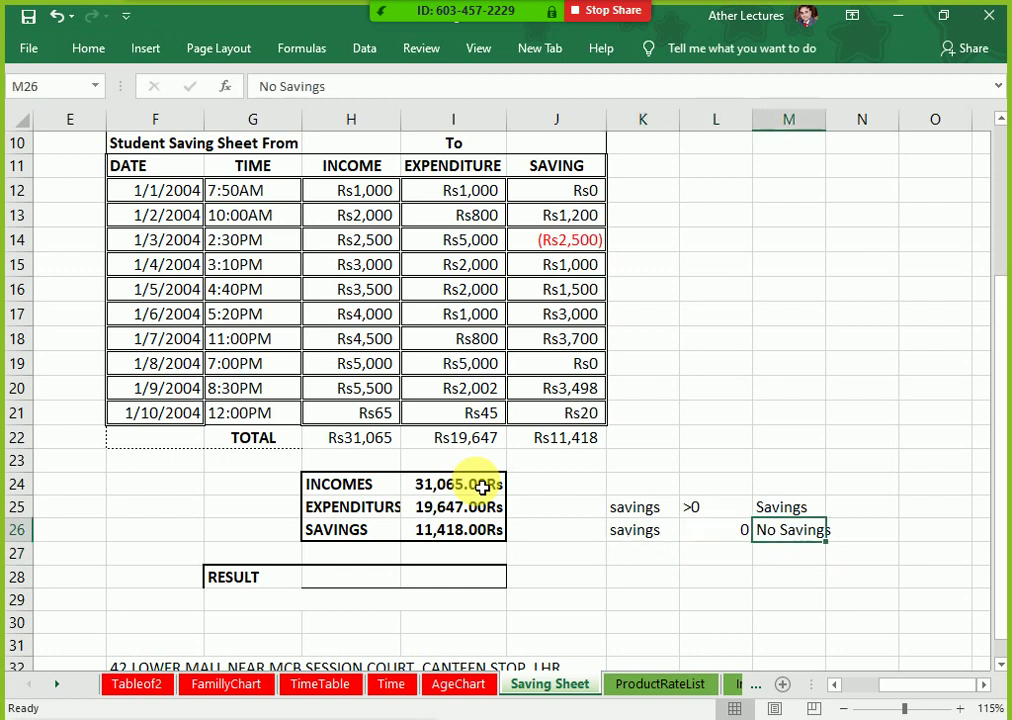
{"action": "key", "text": "F2"}
{"action": "type", "text": ", N"}
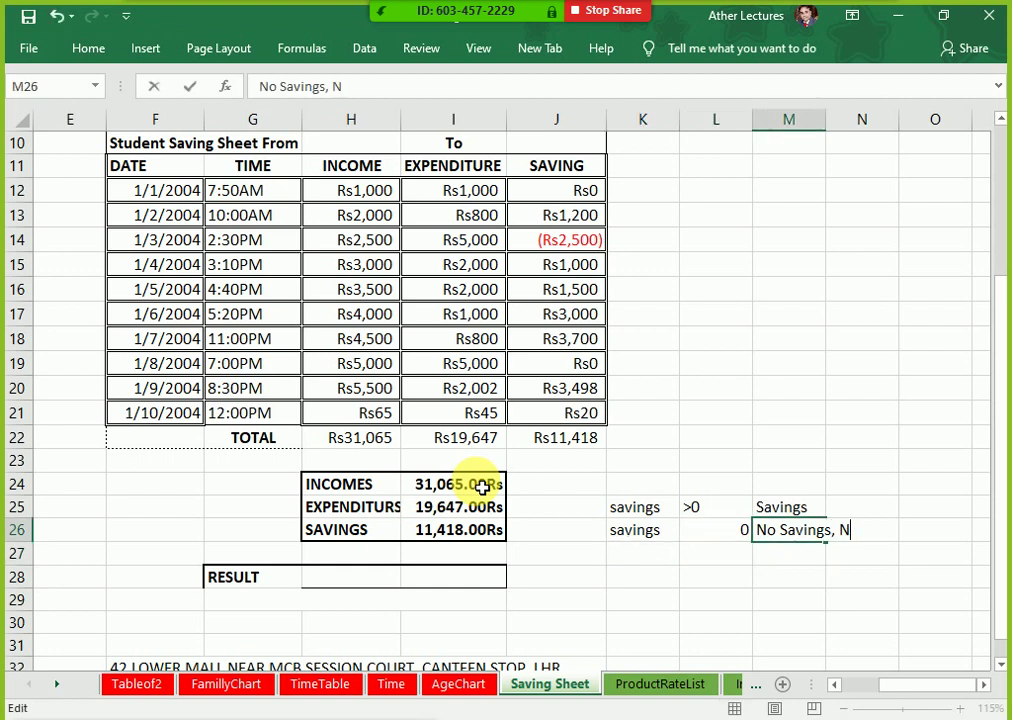
{"action": "type", "text": "o Loss"}
{"action": "key", "text": "Return"}
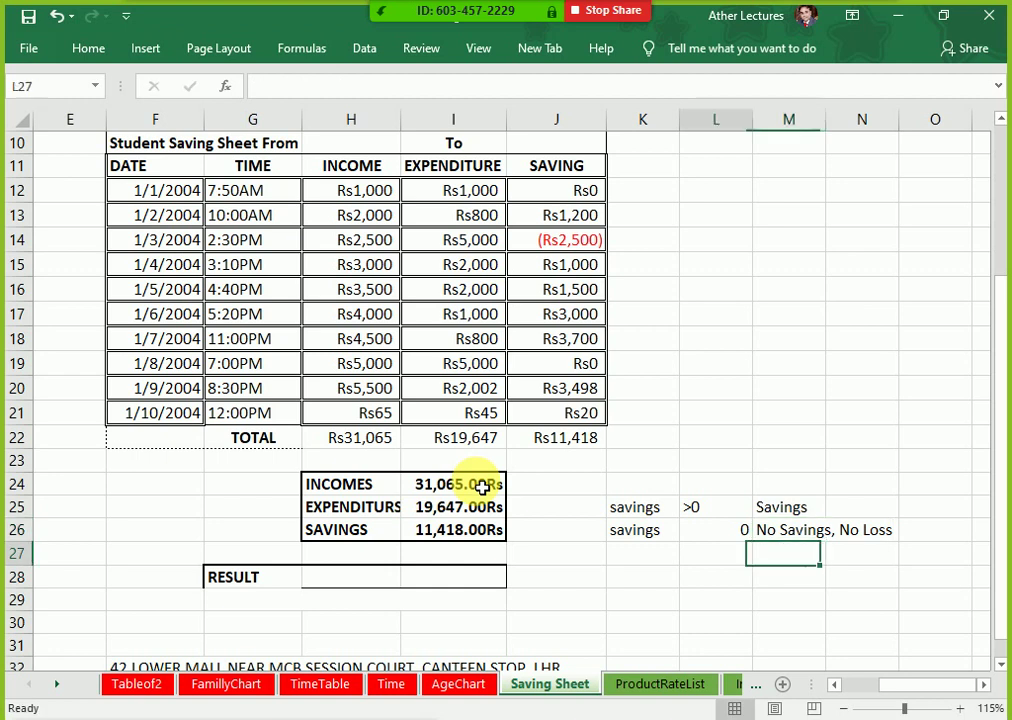
Step: Fill the third criteria row with Savings, <0 and Loss, correcting the typo
{"action": "key", "text": "Left"}
{"action": "key", "text": "Left"}
{"action": "type", "text": "Savings"}
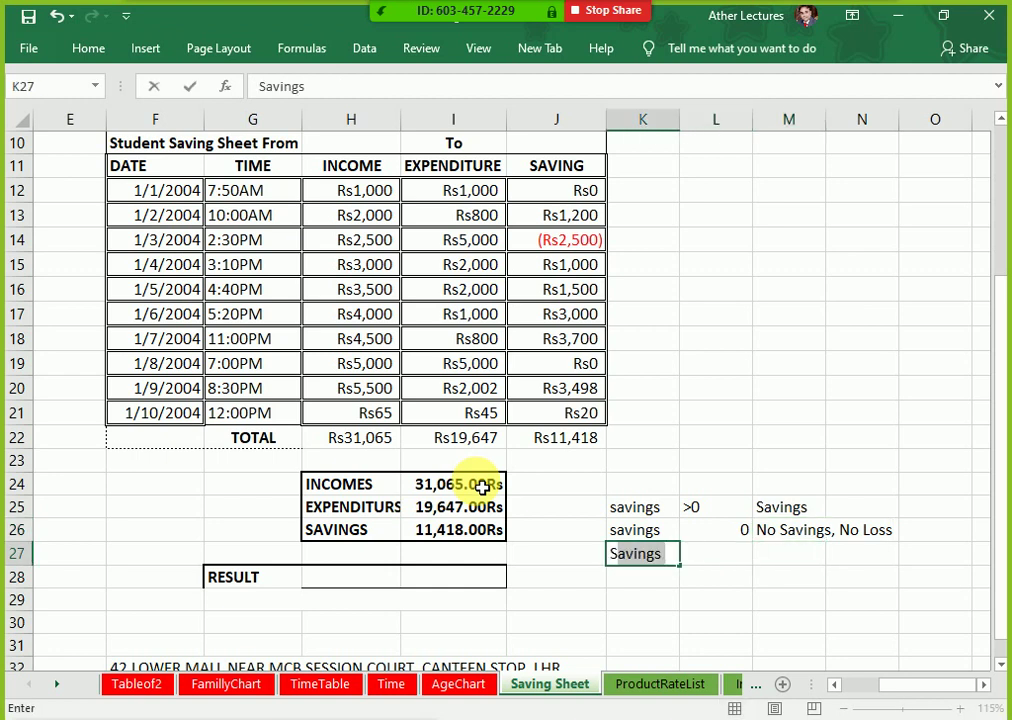
{"action": "key", "text": "ctrl+Return"}
{"action": "key", "text": "Right"}
{"action": "type", "text": "<0"}
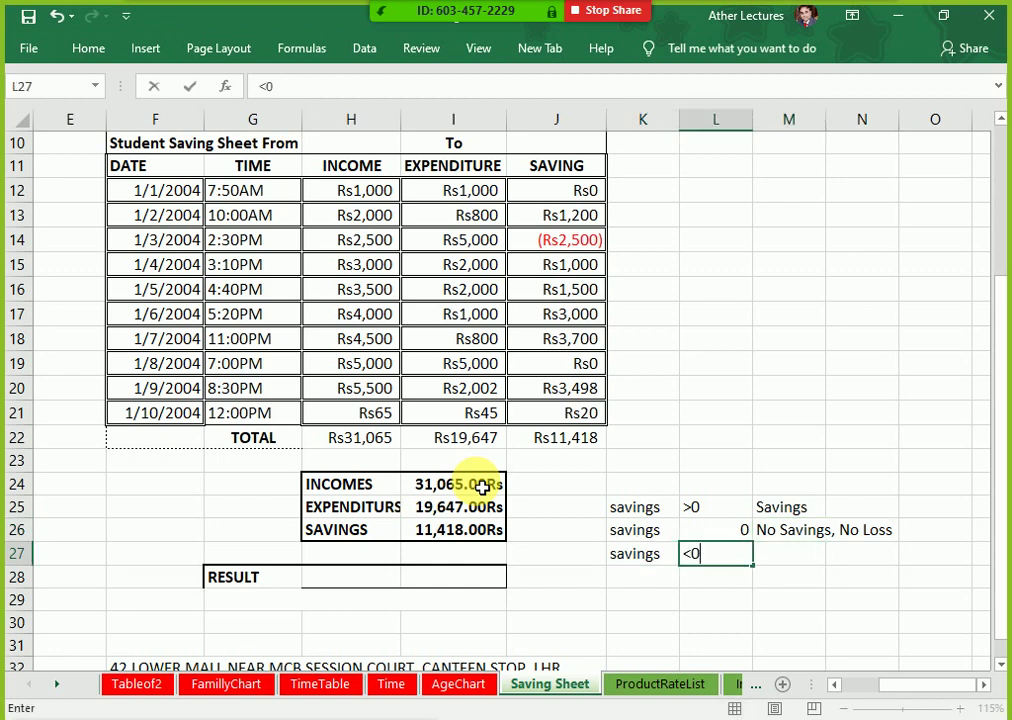
{"action": "key", "text": "Tab"}
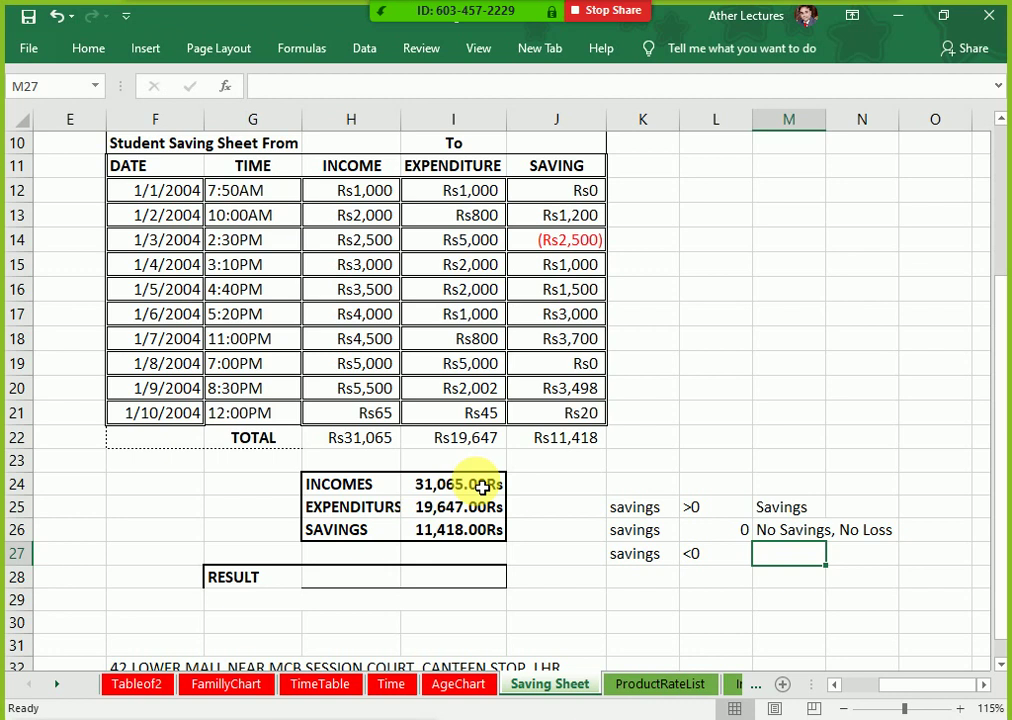
{"action": "type", "text": "Loass"}
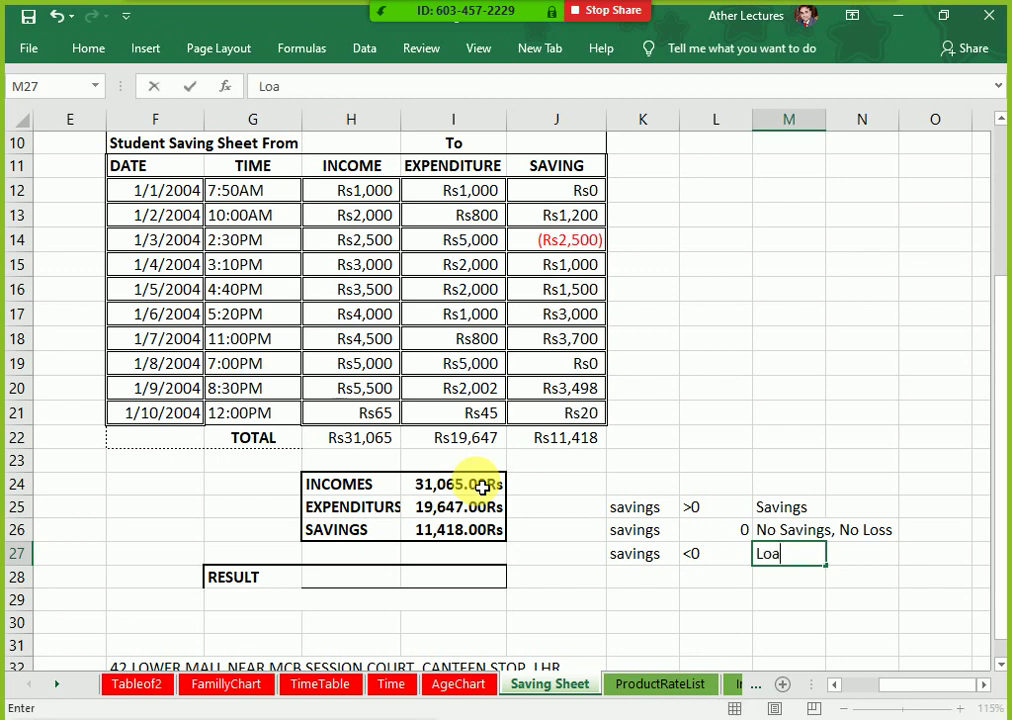
{"action": "key", "text": "BackSpace"}
{"action": "key", "text": "BackSpace"}
{"action": "key", "text": "BackSpace"}
{"action": "type", "text": "ss"}
{"action": "key", "text": "Return"}
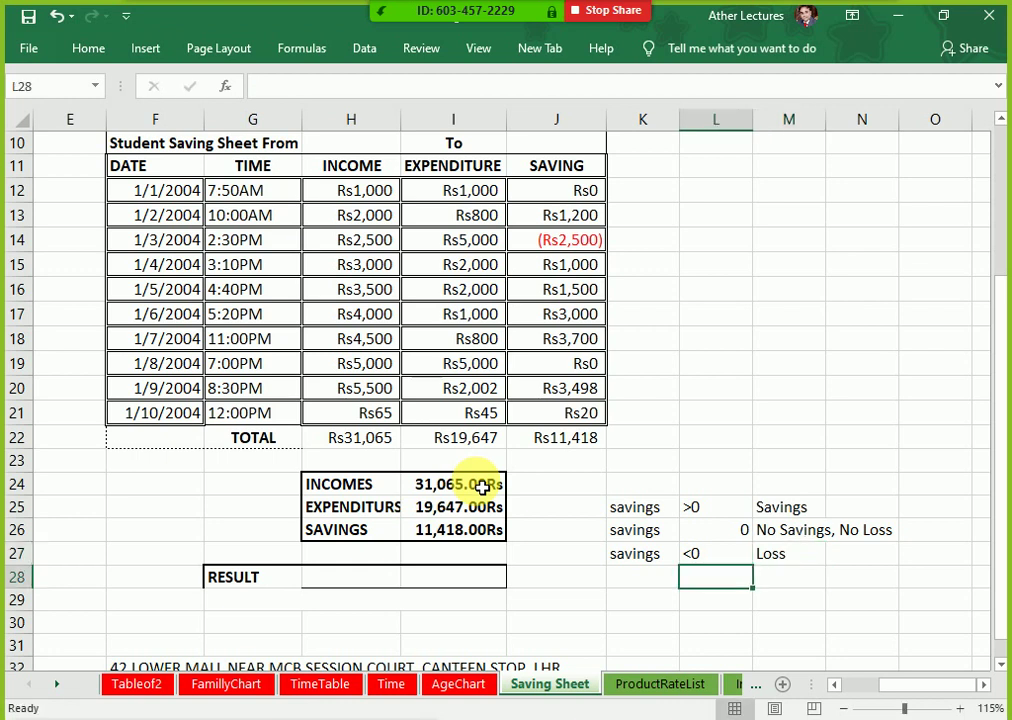
Step: Open and close Zoom's meeting options menu
{"action": "key", "text": "Left"}
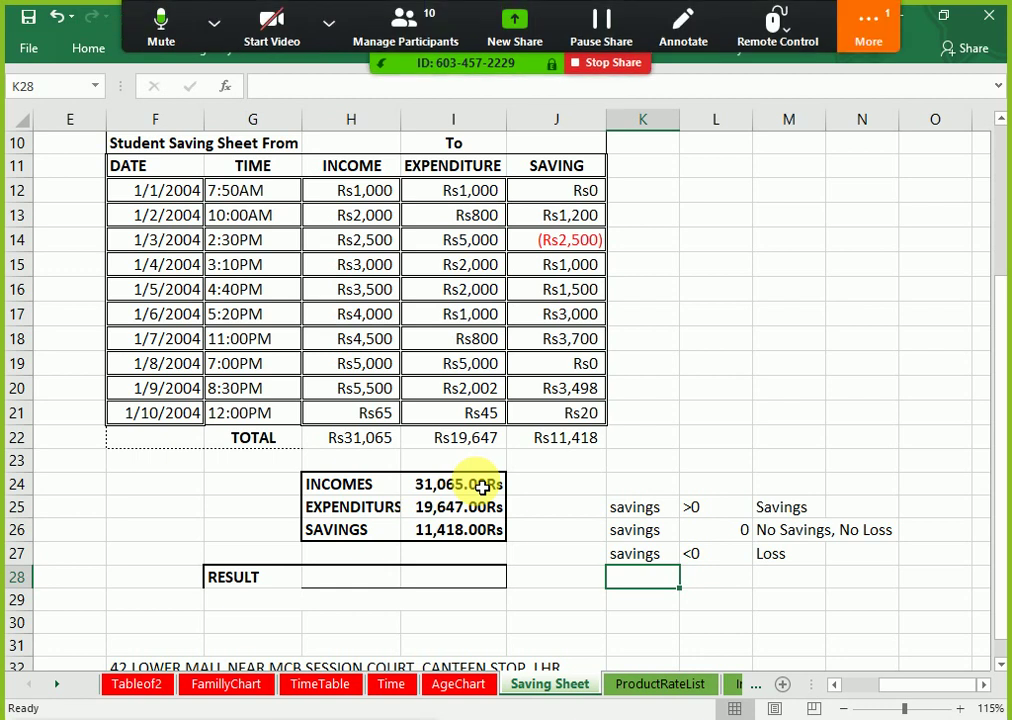
{"action": "left_click", "coordinate": [848, 29]}
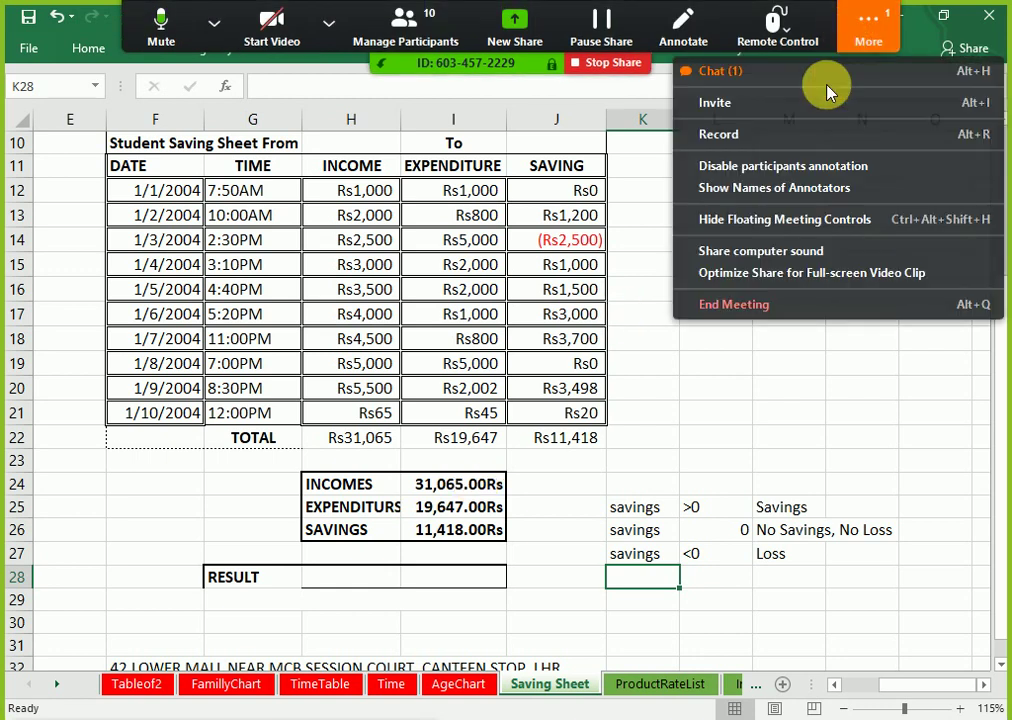
{"action": "left_click", "coordinate": [845, 222]}
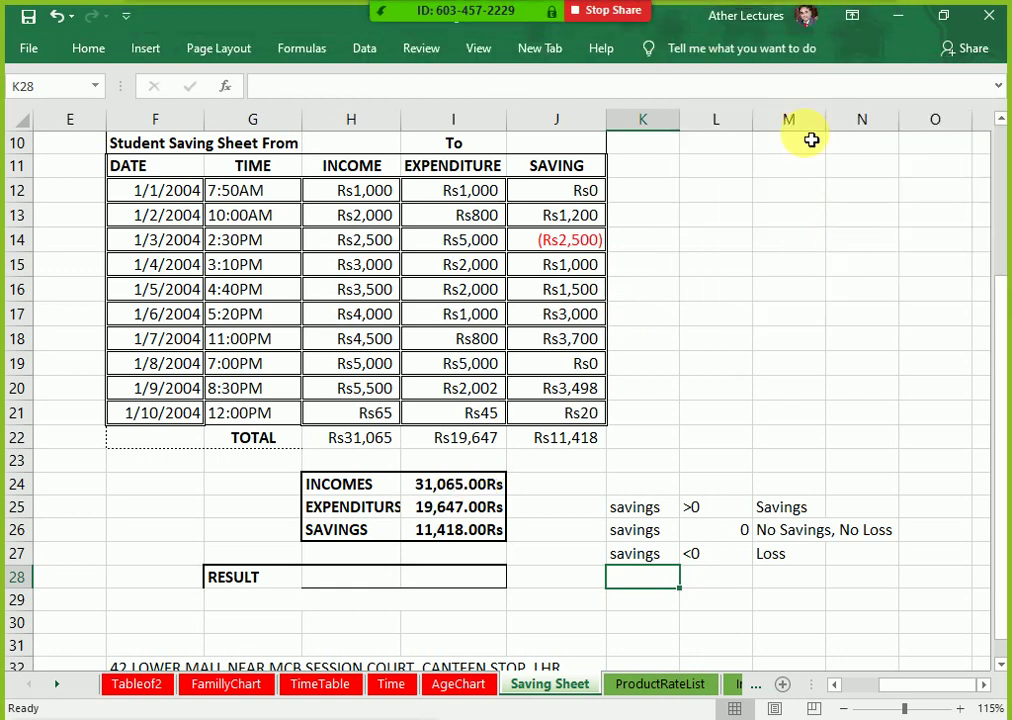
{"action": "mouse_move", "coordinate": [757, 9]}
{"action": "left_click", "coordinate": [850, 40]}
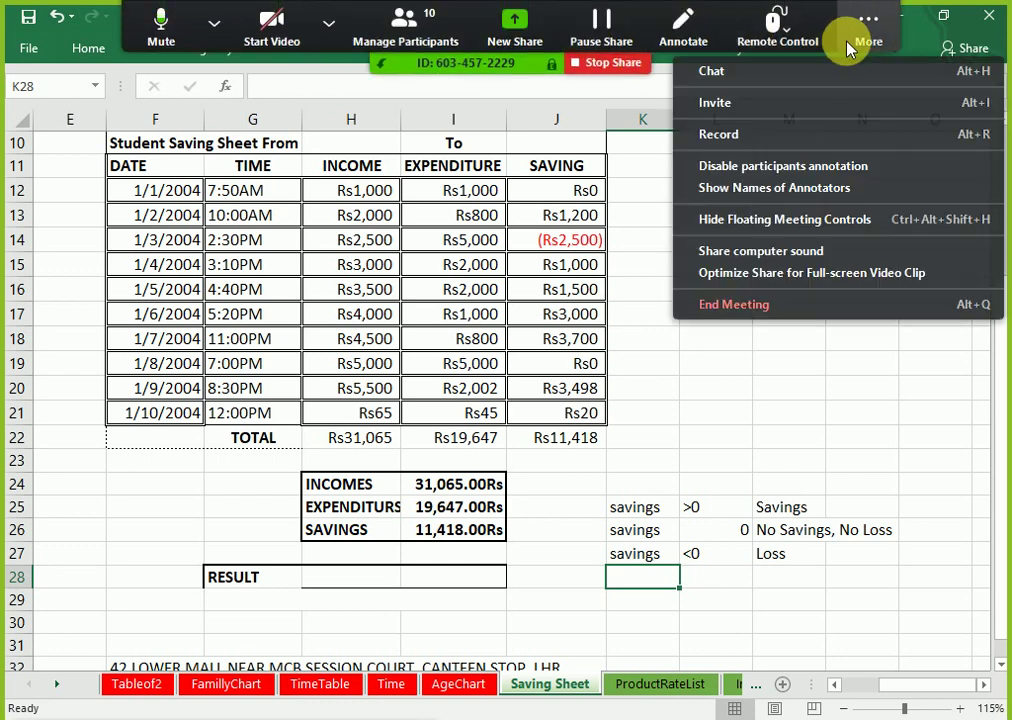
{"action": "left_click", "coordinate": [827, 75]}
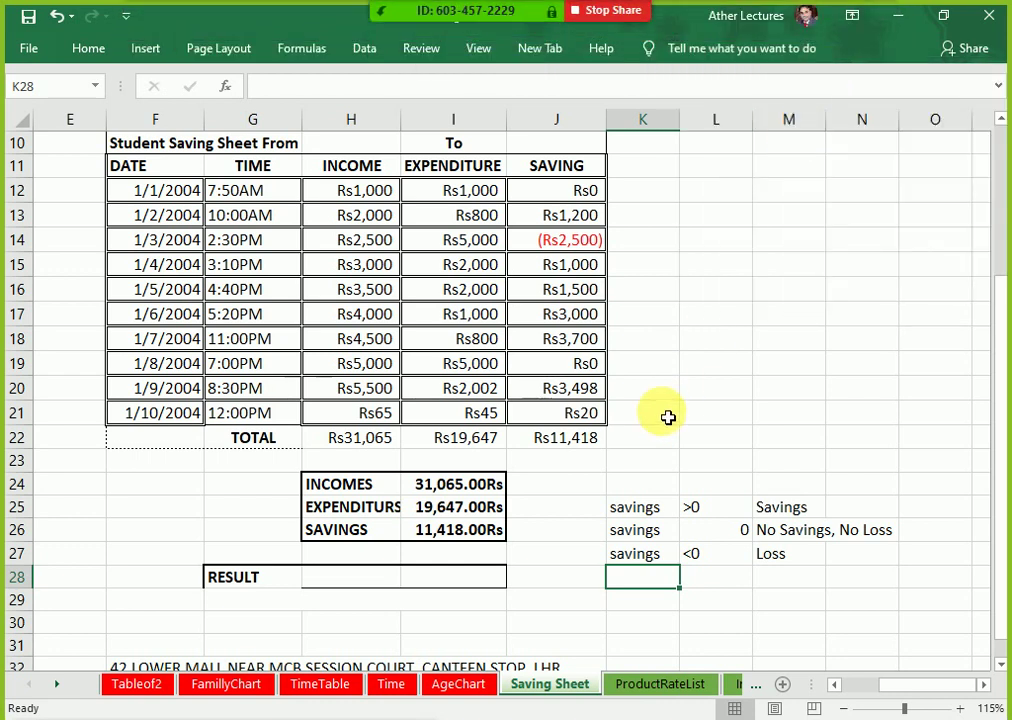
Step: Dismiss the accidental Find and Replace dialog and open Zoom's group chat with Alt+H
{"action": "key", "text": "ctrl+h"}
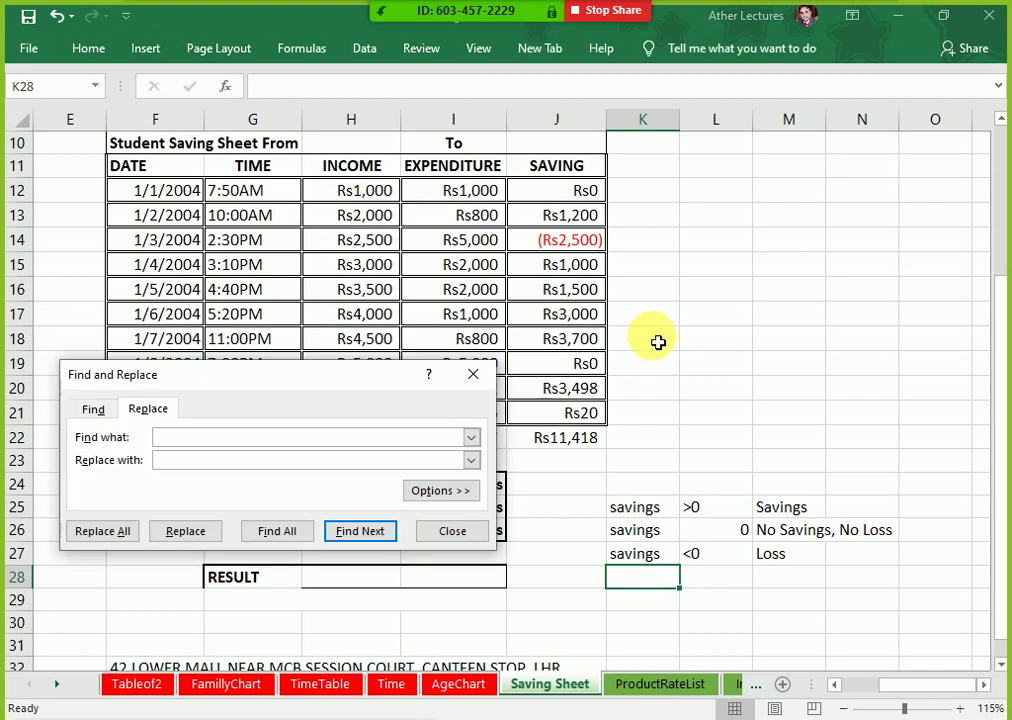
{"action": "left_click", "coordinate": [476, 376]}
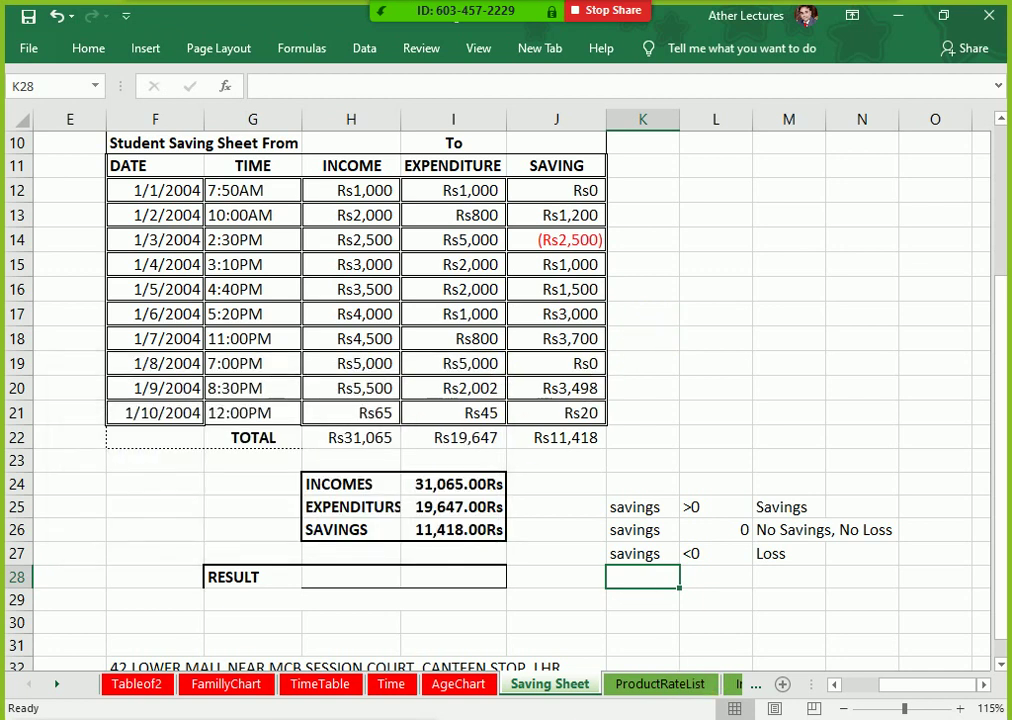
{"action": "mouse_move", "coordinate": [680, 718]}
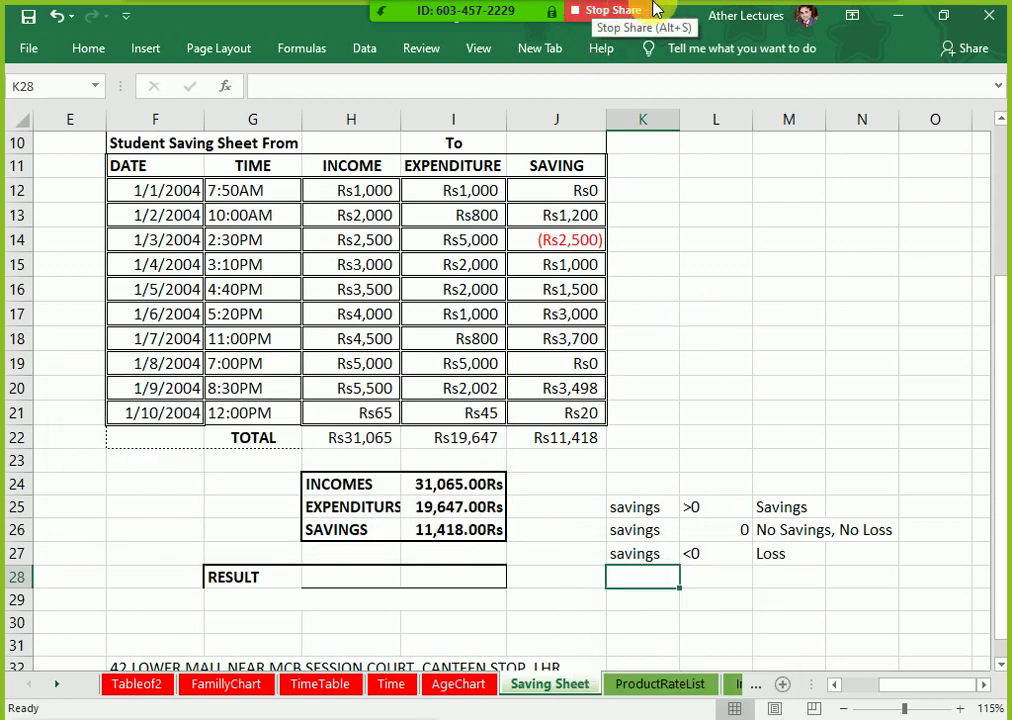
{"action": "key", "text": "alt+h"}
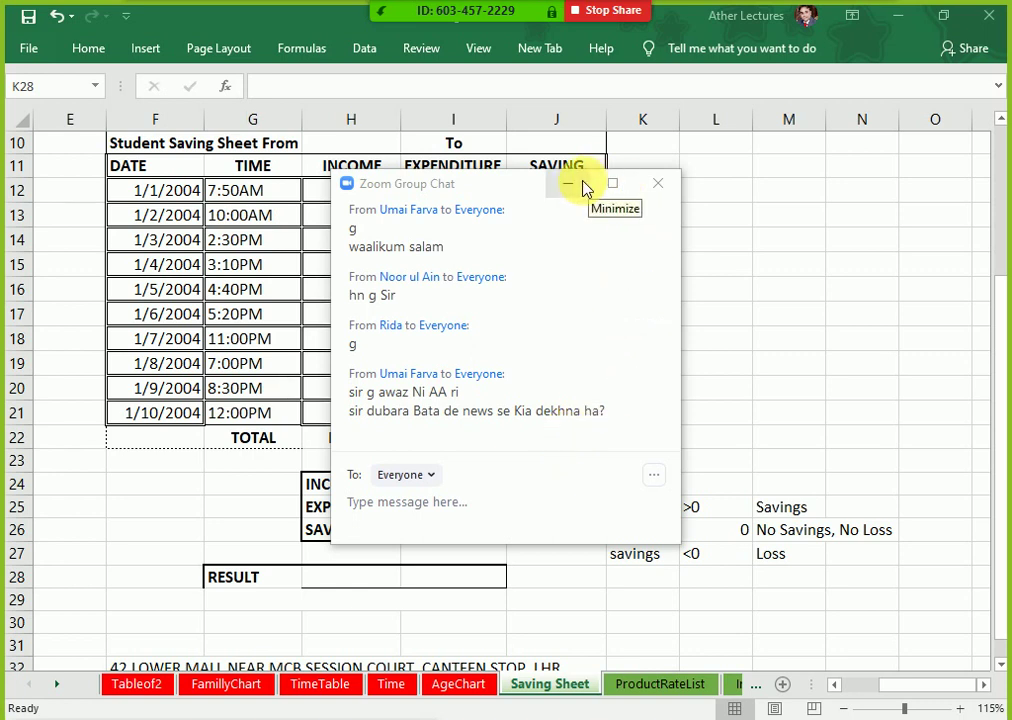
Step: Move the group chat window to the upper right and bring the Saving Sheet forward
{"action": "left_click", "coordinate": [518, 188]}
{"action": "left_click_drag", "start_coordinate": [518, 188], "coordinate": [806, 90]}
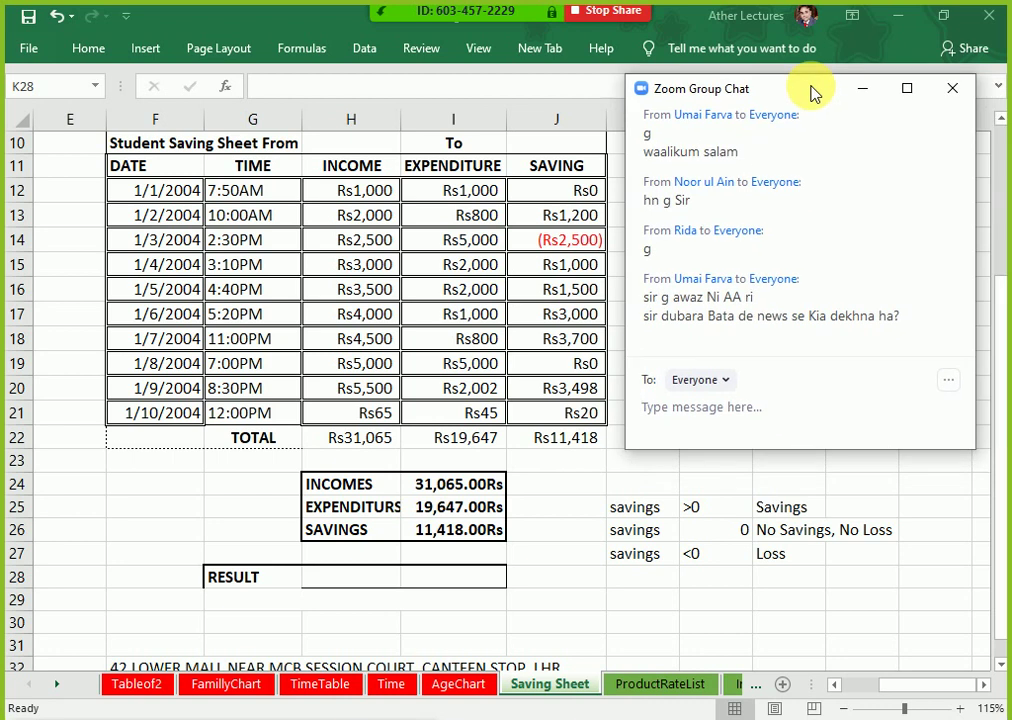
{"action": "left_click", "coordinate": [552, 458]}
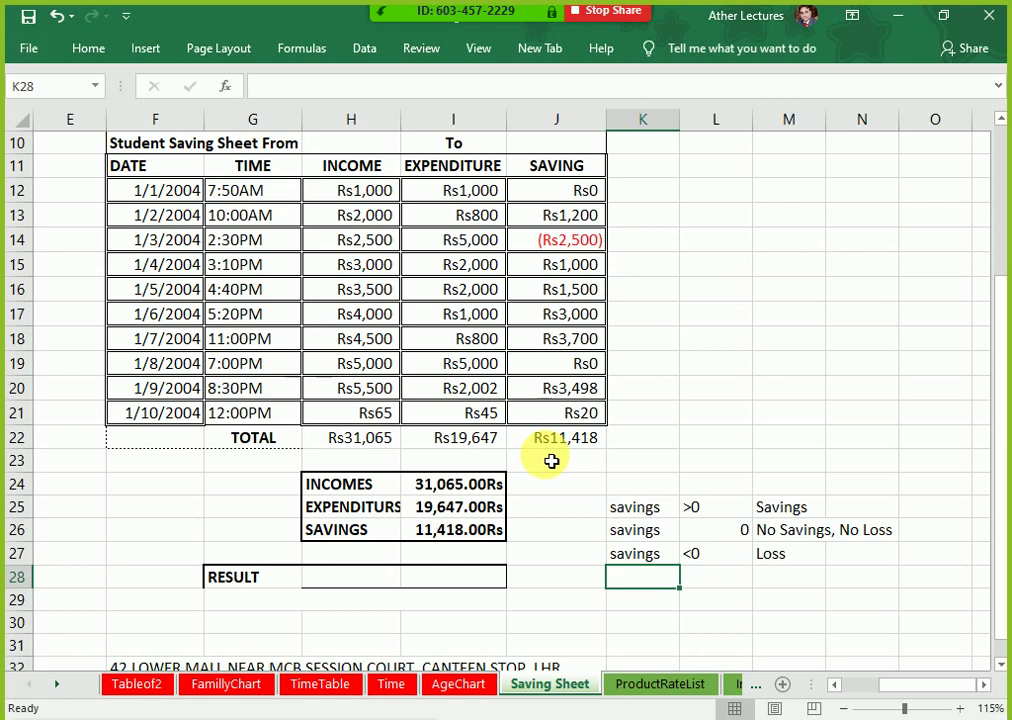
Step: Highlight the DATE, TIME, INCOME, EXPENDITURE and SAVING columns, then empty columns K to O, to point them out
{"action": "left_click_drag", "start_coordinate": [140, 167], "coordinate": [181, 422]}
{"action": "left_click_drag", "start_coordinate": [248, 167], "coordinate": [262, 410]}
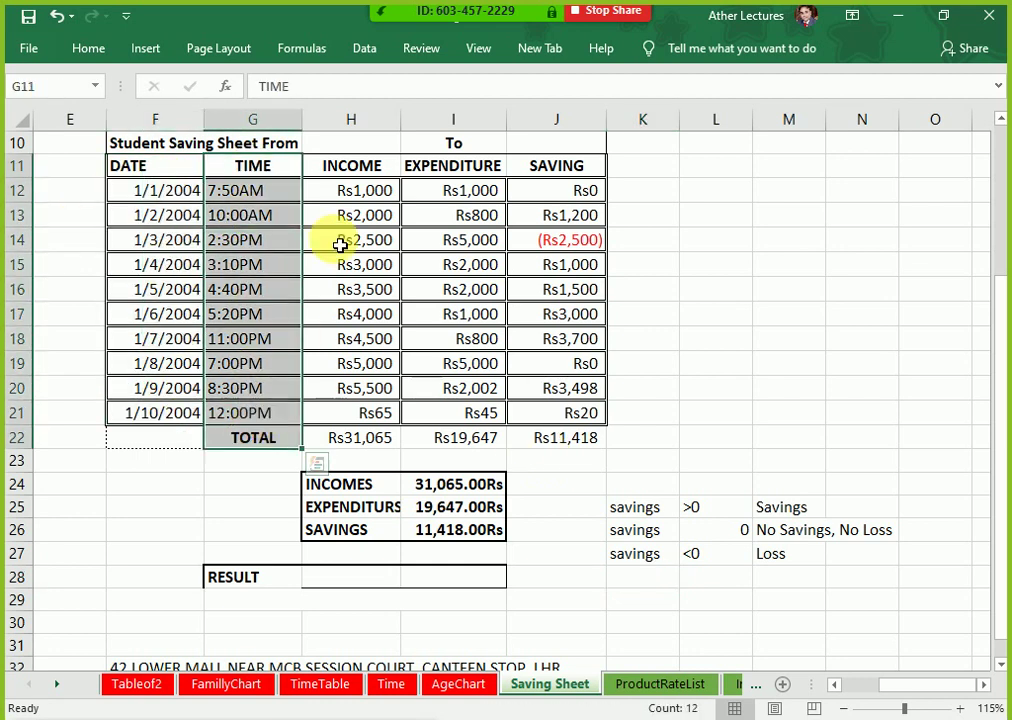
{"action": "left_click_drag", "start_coordinate": [351, 166], "coordinate": [336, 412]}
{"action": "left_click_drag", "start_coordinate": [466, 170], "coordinate": [452, 419]}
{"action": "left_click_drag", "start_coordinate": [554, 170], "coordinate": [530, 437]}
{"action": "left_click", "coordinate": [632, 174]}
{"action": "left_click_drag", "start_coordinate": [632, 176], "coordinate": [621, 429]}
{"action": "left_click_drag", "start_coordinate": [707, 165], "coordinate": [707, 429]}
{"action": "left_click_drag", "start_coordinate": [777, 165], "coordinate": [779, 438]}
{"action": "left_click_drag", "start_coordinate": [847, 174], "coordinate": [883, 425]}
{"action": "left_click_drag", "start_coordinate": [949, 169], "coordinate": [924, 423]}
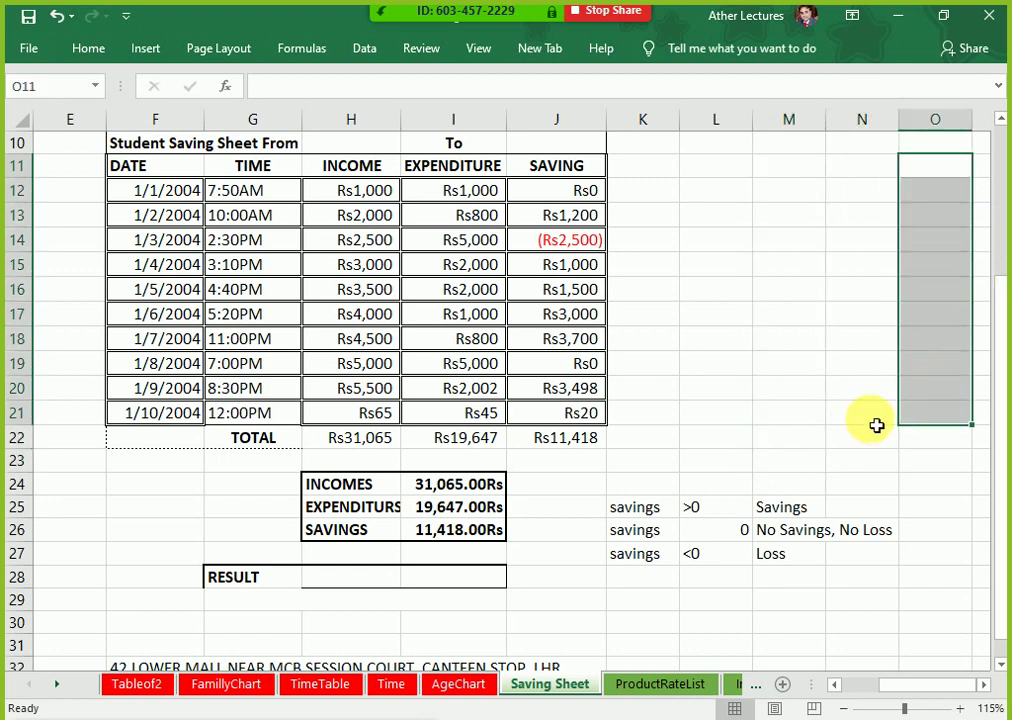
Step: Bold the Rs11,418 savings total in cell J22
{"action": "key", "text": "Left"}
{"action": "key", "text": "Left"}
{"action": "key", "text": "Left"}
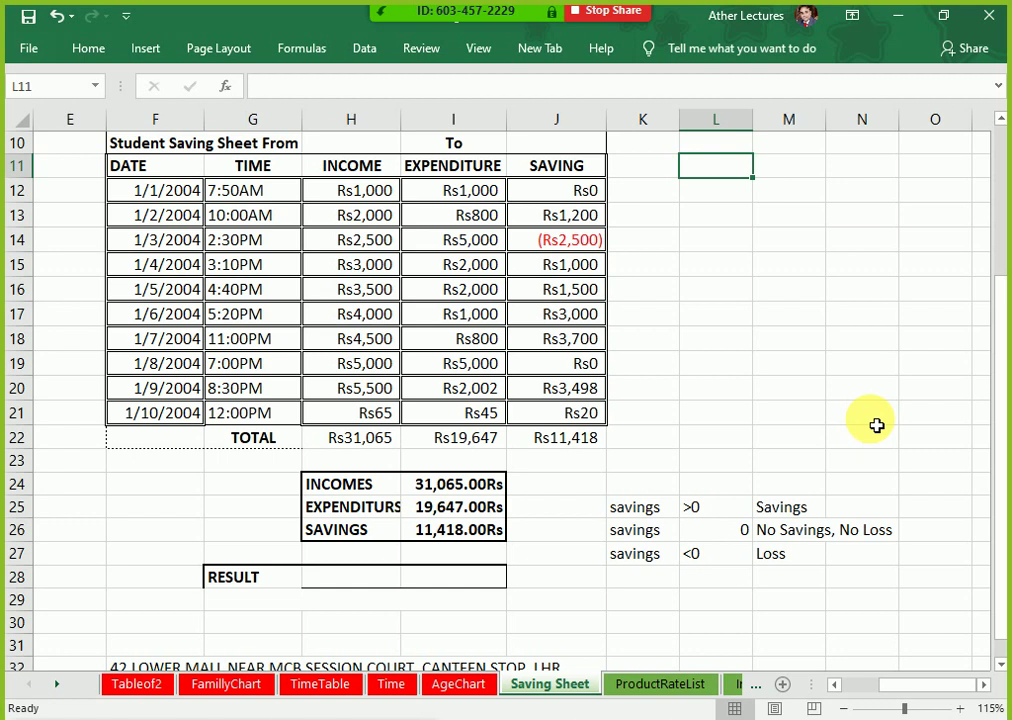
{"action": "key", "text": "Down"}
{"action": "key", "text": "Down"}
{"action": "key", "text": "Down"}
{"action": "key", "text": "Down"}
{"action": "key", "text": "Down"}
{"action": "key", "text": "Down"}
{"action": "key", "text": "Down"}
{"action": "key", "text": "Down"}
{"action": "key", "text": "Down"}
{"action": "key", "text": "Down"}
{"action": "key", "text": "Down"}
{"action": "key", "text": "Down"}
{"action": "key", "text": "Down"}
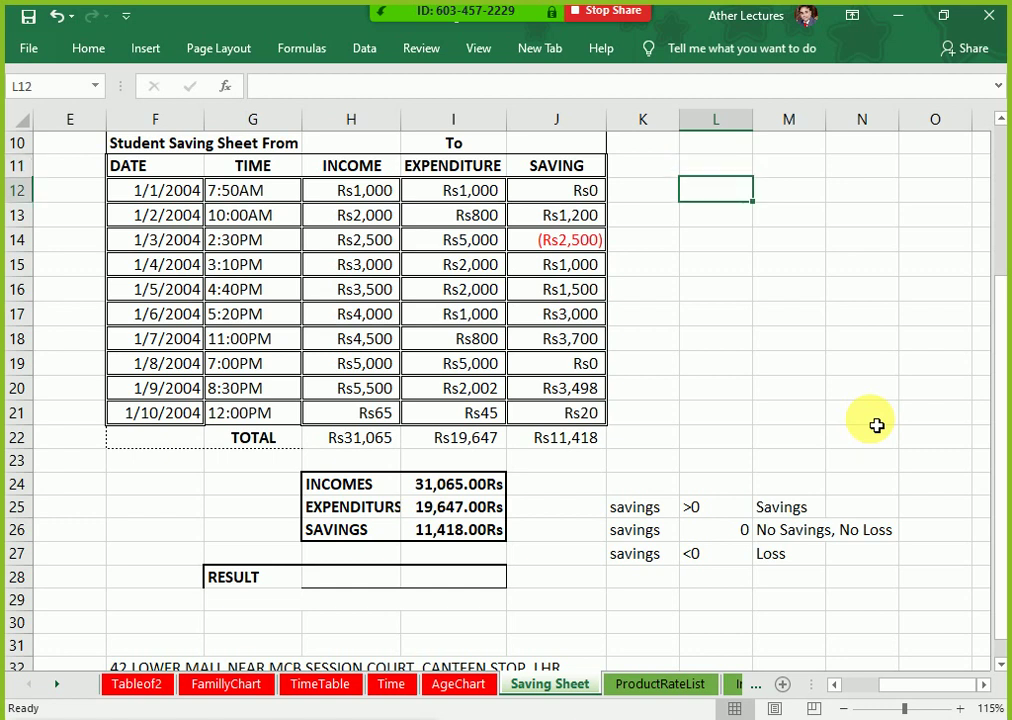
{"action": "key", "text": "Down"}
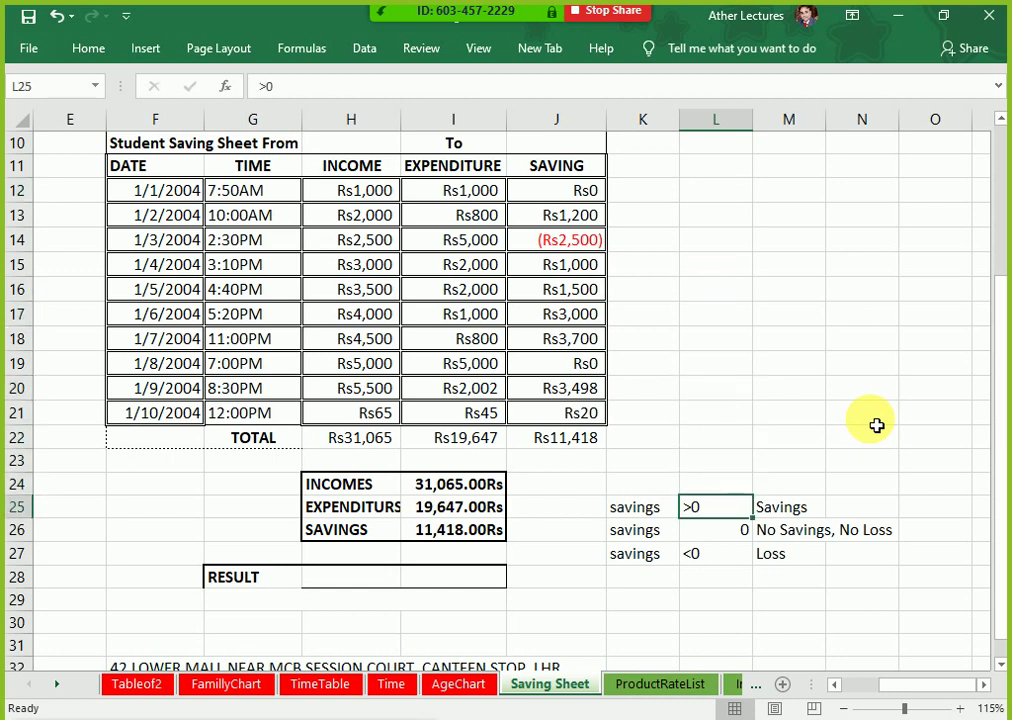
{"action": "key", "text": "Up"}
{"action": "key", "text": "Left"}
{"action": "key", "text": "Up"}
{"action": "key", "text": "Up"}
{"action": "key", "text": "Up"}
{"action": "key", "text": "Up"}
{"action": "key", "text": "Up"}
{"action": "key", "text": "Down"}
{"action": "key", "text": "Down"}
Step: Step through the >0, 0 and <0 conditions and their Savings, No Savings No Loss and Loss labels
{"action": "key", "text": "Down"}
{"action": "key", "text": "Left"}
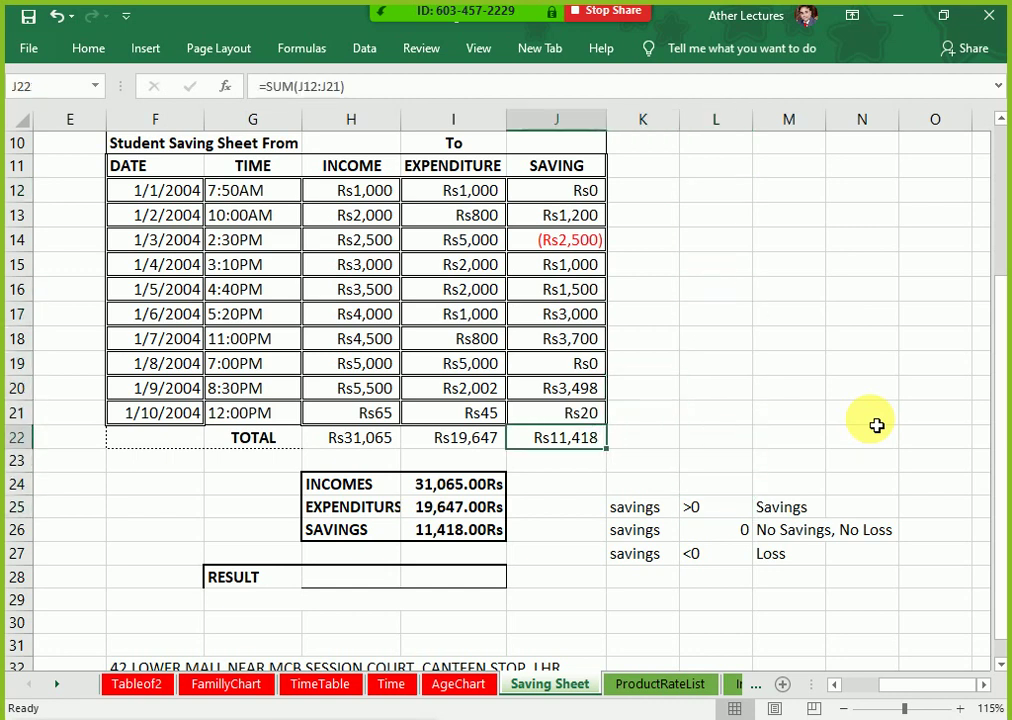
{"action": "key", "text": "shift+Left"}
{"action": "key", "text": "shift+Left"}
{"action": "key", "text": "Right"}
{"action": "key", "text": "Right"}
{"action": "key", "text": "Left"}
{"action": "key", "text": "Left"}
{"action": "key", "text": "ctrl+b"}
{"action": "key", "text": "Right"}
{"action": "key", "text": "Right"}
{"action": "key", "text": "Down"}
{"action": "key", "text": "Down"}
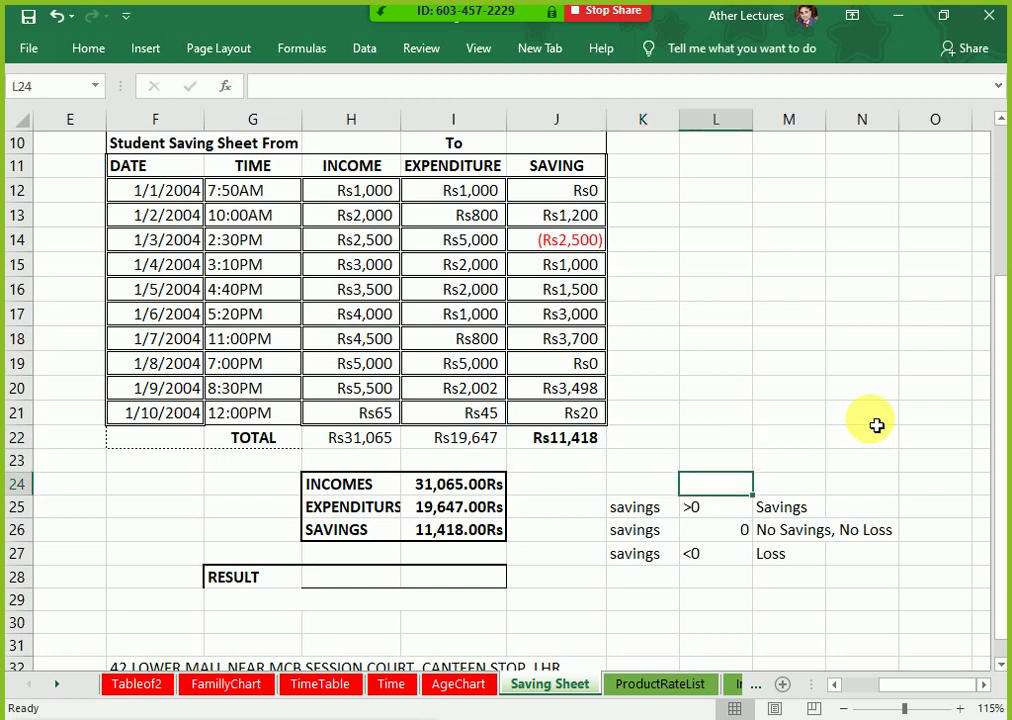
{"action": "key", "text": "Down"}
{"action": "key", "text": "Left"}
{"action": "key", "text": "Right"}
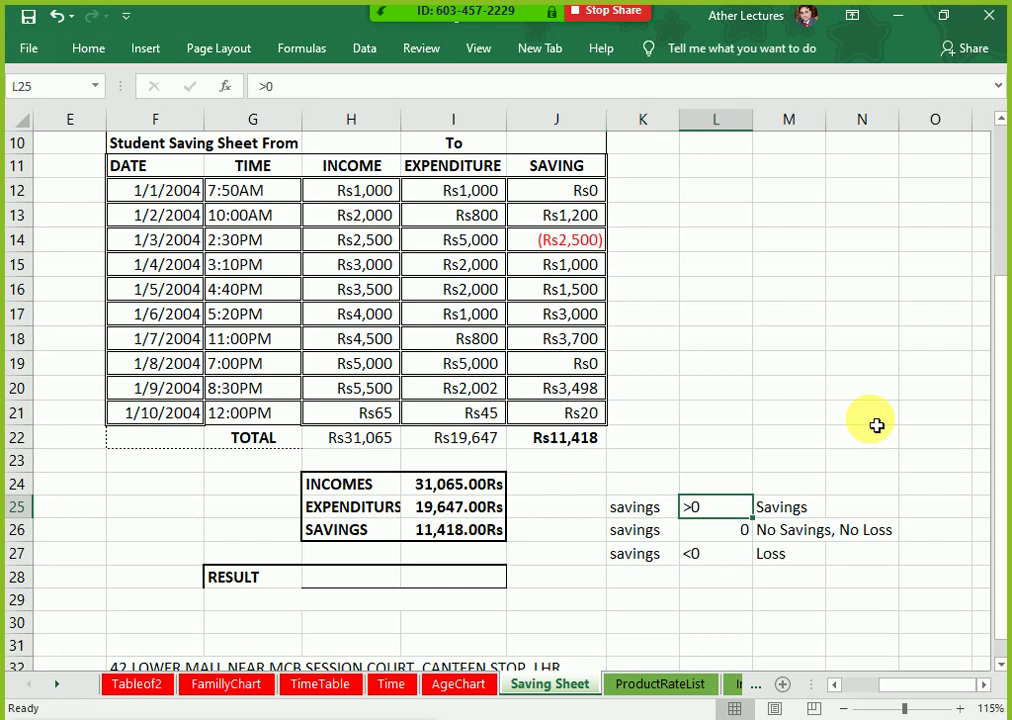
{"action": "key", "text": "Right"}
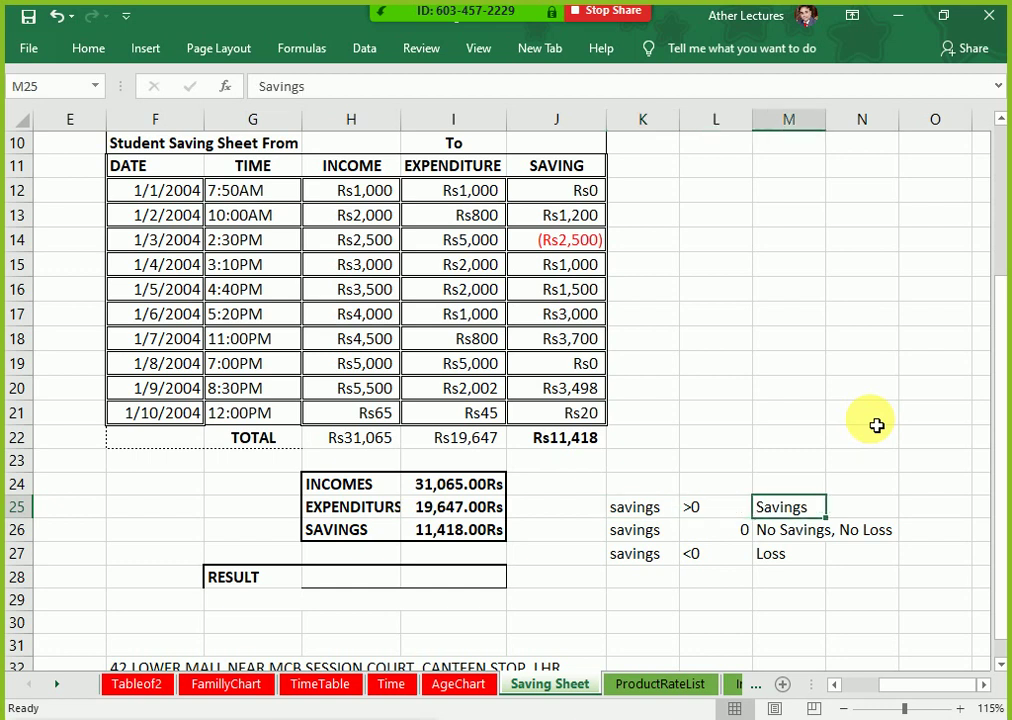
{"action": "key", "text": "Down"}
{"action": "key", "text": "Left"}
{"action": "key", "text": "Left"}
{"action": "key", "text": "Right"}
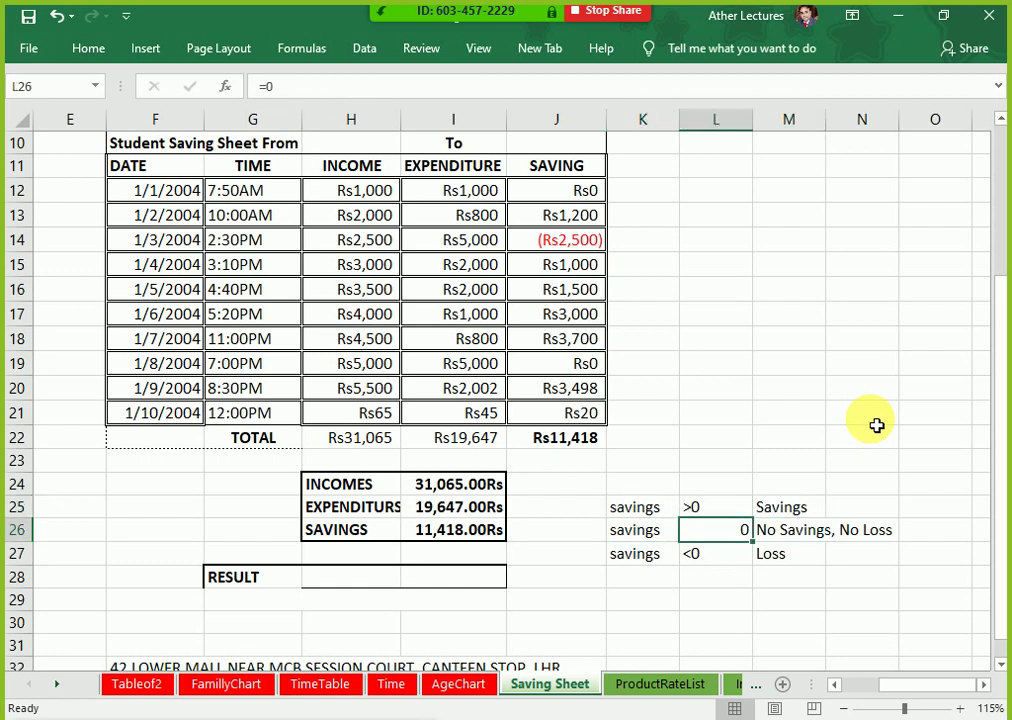
{"action": "key", "text": "Right"}
{"action": "key", "text": "Right"}
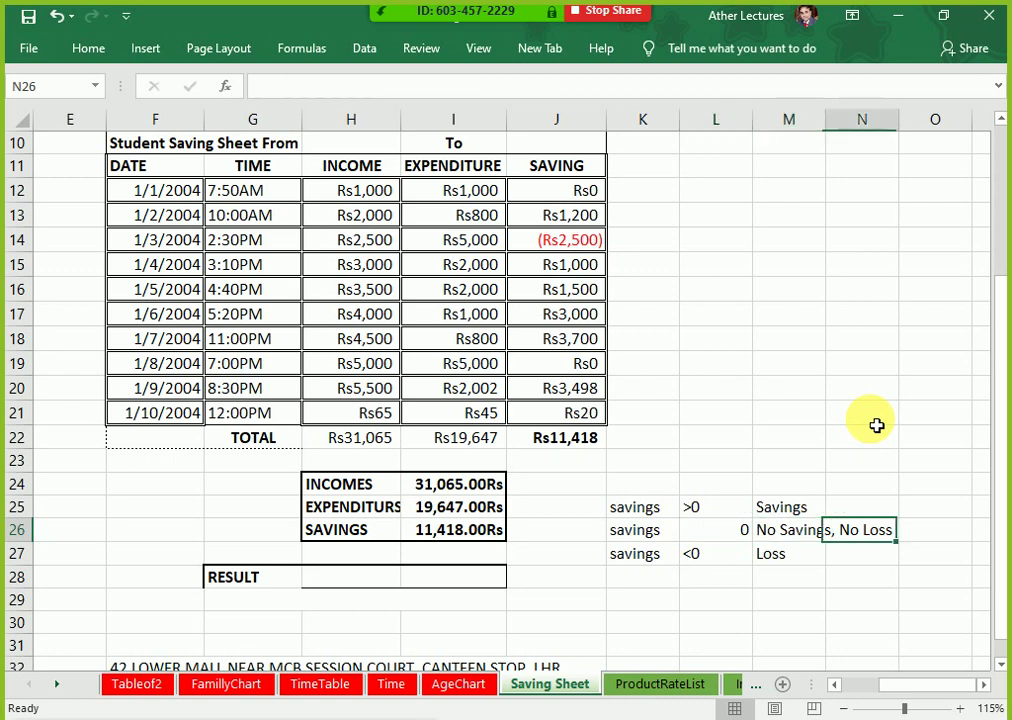
{"action": "key", "text": "Down"}
{"action": "key", "text": "Left"}
{"action": "key", "text": "Left"}
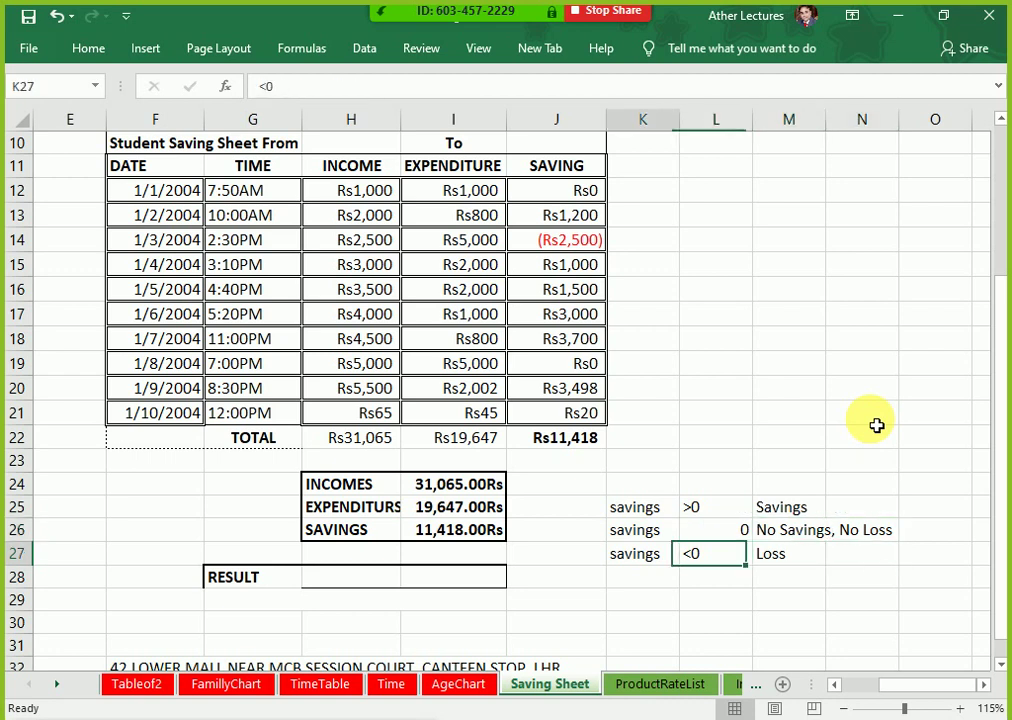
{"action": "key", "text": "Left"}
{"action": "key", "text": "Right"}
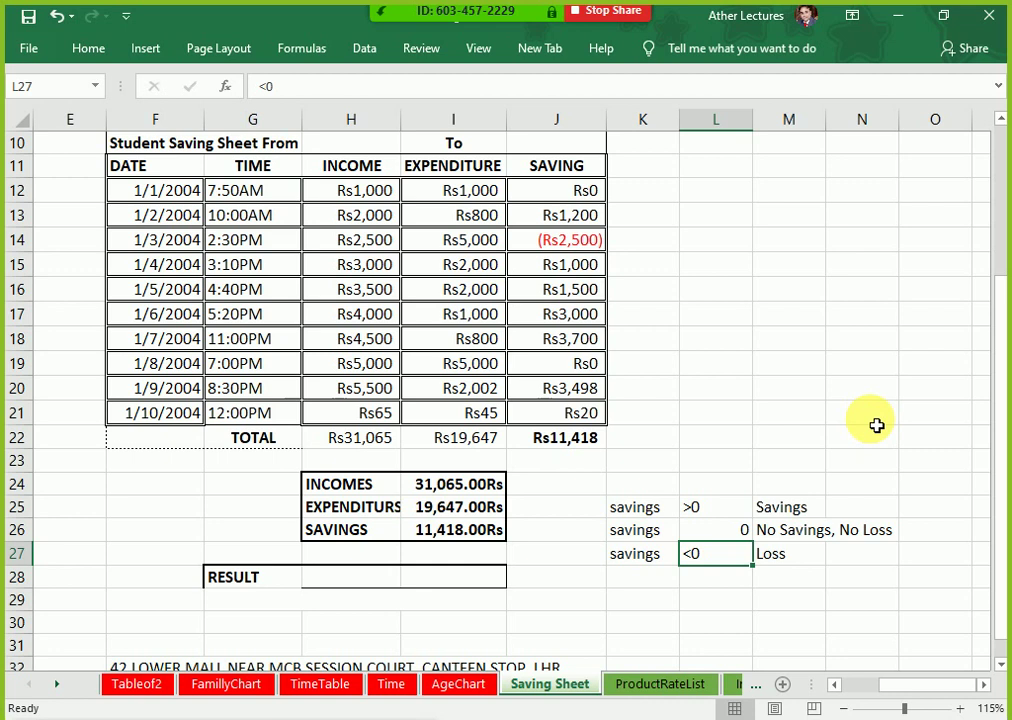
Step: Move down past the RESULT label to the empty result cell
{"action": "key", "text": "Right"}
{"action": "key", "text": "Left"}
{"action": "key", "text": "Left"}
{"action": "key", "text": "Left"}
{"action": "key", "text": "Left"}
{"action": "key", "text": "Left"}
{"action": "key", "text": "Left"}
{"action": "key", "text": "Down"}
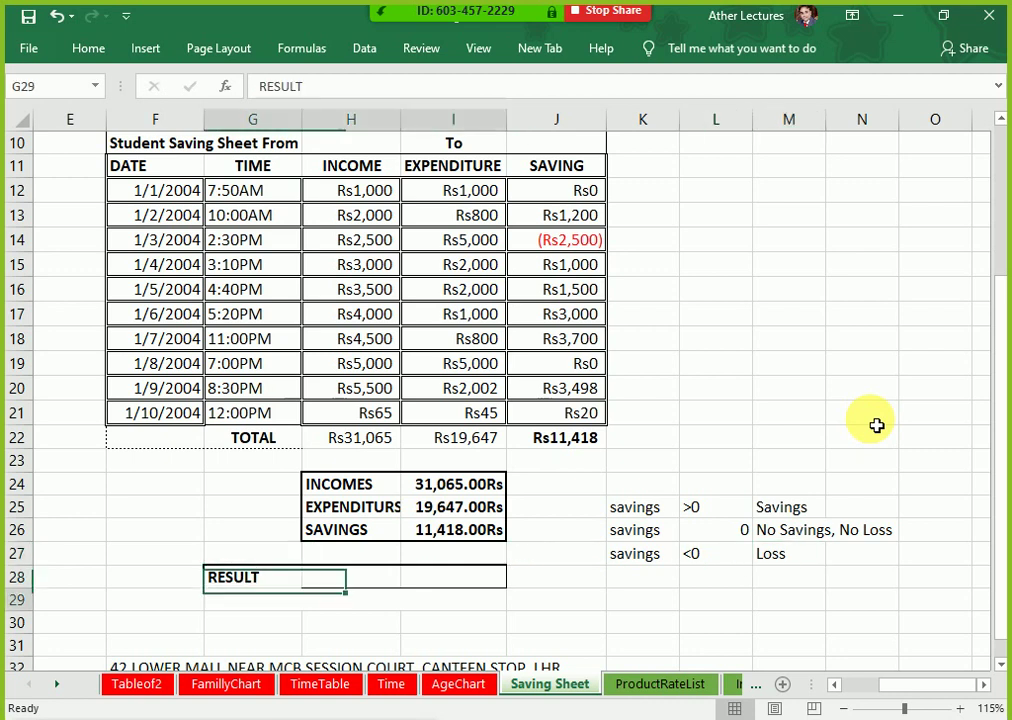
{"action": "key", "text": "Down"}
Step: Start the RESULT formula =IF(J22>0,"Savings",IF( in G29
{"action": "type", "text": "=if("}
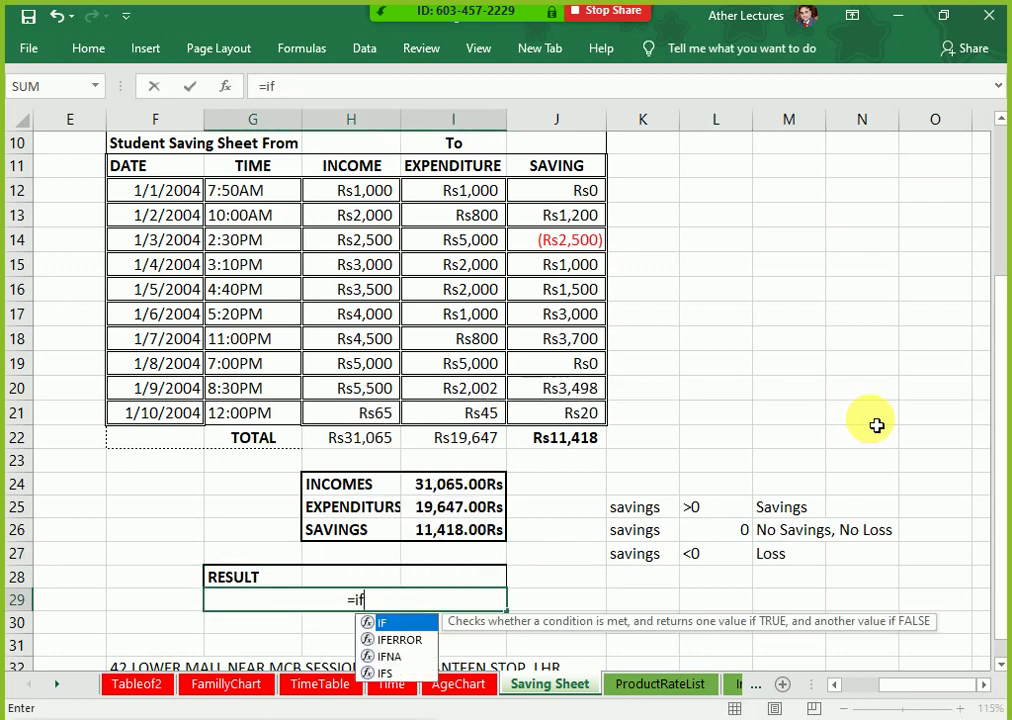
{"action": "key", "text": "Up"}
{"action": "key", "text": "Right"}
{"action": "key", "text": "Right"}
{"action": "key", "text": "Up"}
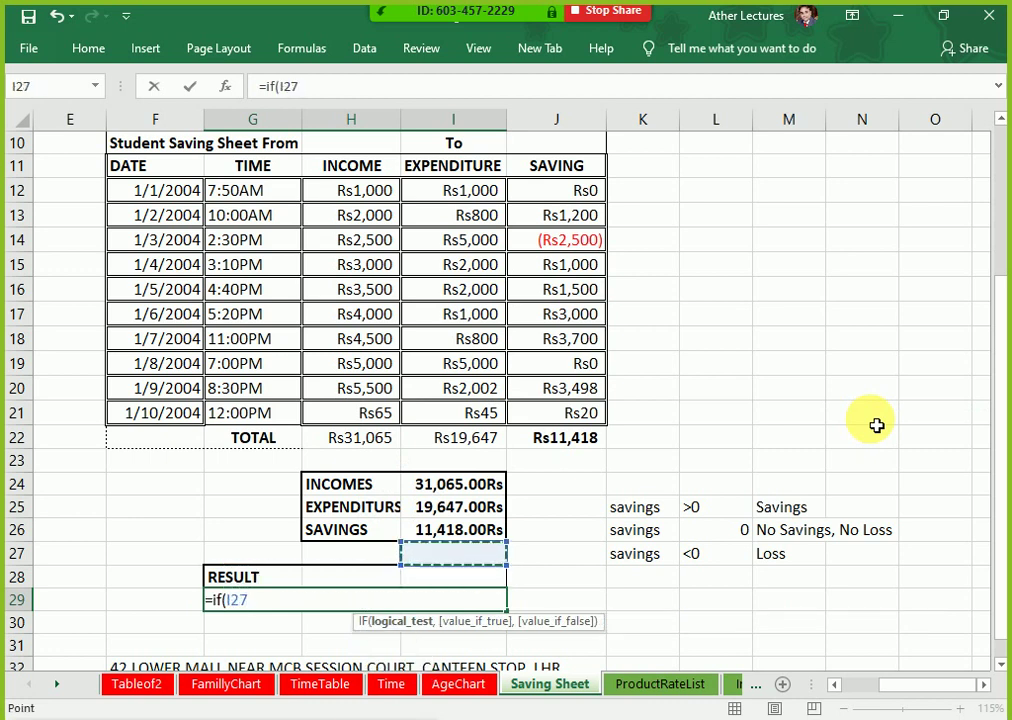
{"action": "key", "text": "Up"}
{"action": "key", "text": "Up"}
{"action": "key", "text": "Right"}
{"action": "key", "text": "Up"}
{"action": "key", "text": "Up"}
{"action": "key", "text": "Up"}
{"action": "key", "text": "Up"}
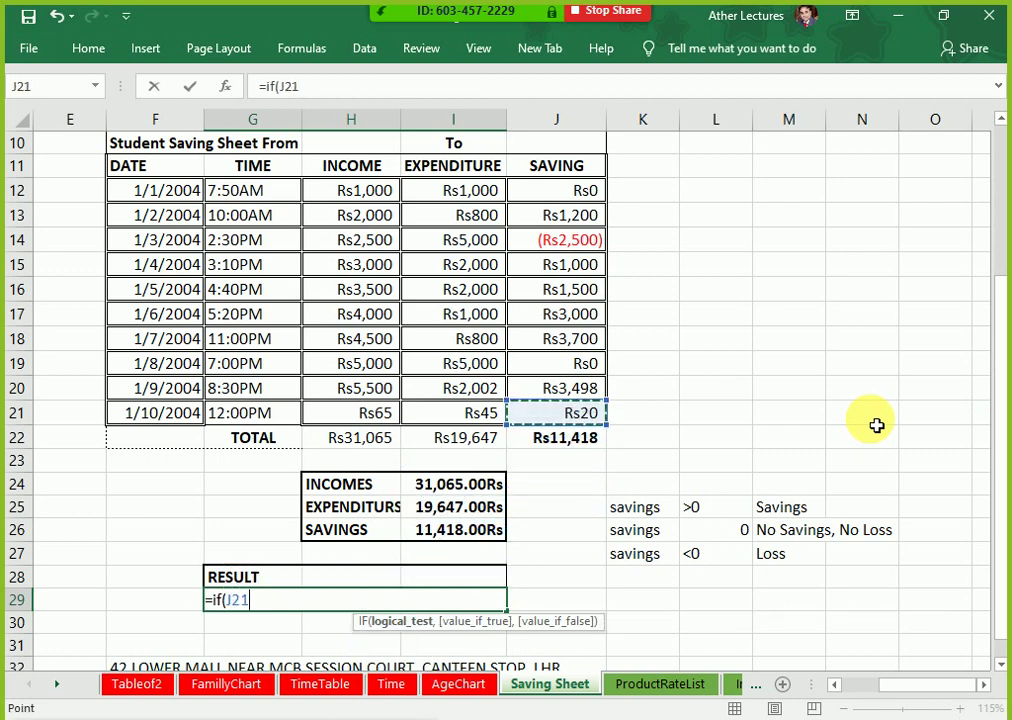
{"action": "key", "text": "Down"}
{"action": "type", "text": "0"}
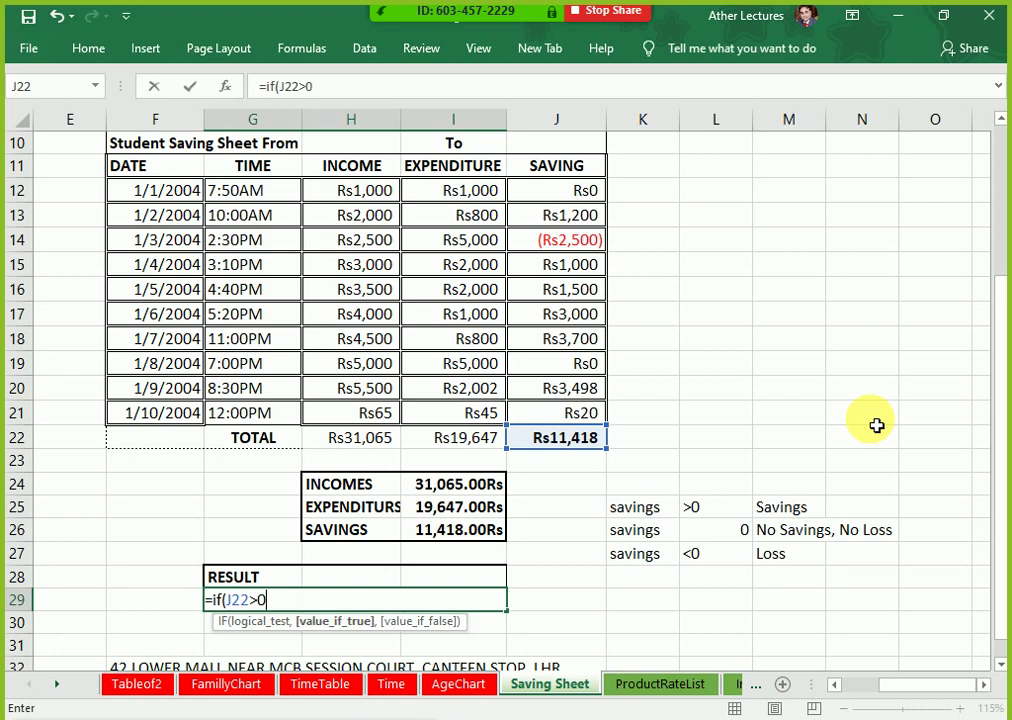
{"action": "type", "text": ",\"Saving"}
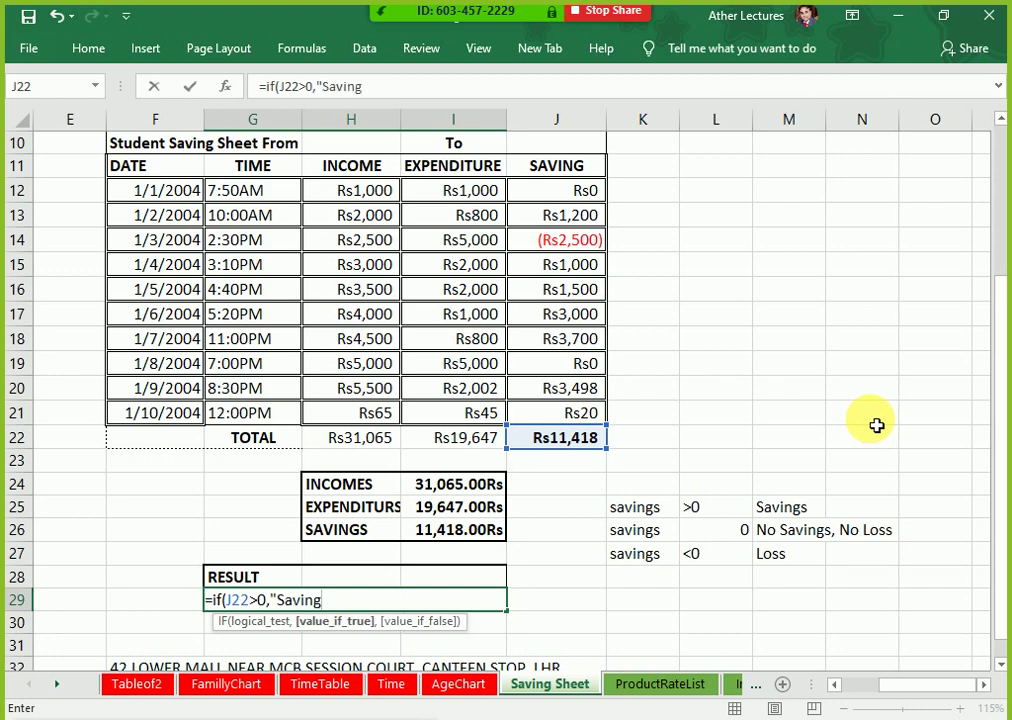
{"action": "type", "text": "s\","}
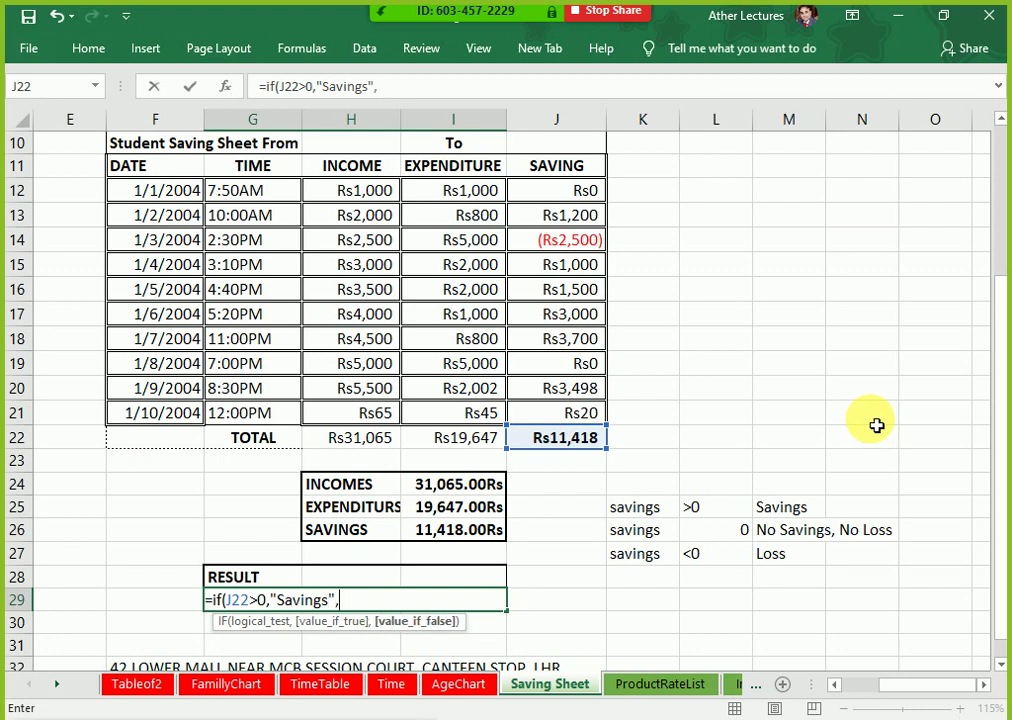
{"action": "type", "text": "if("}
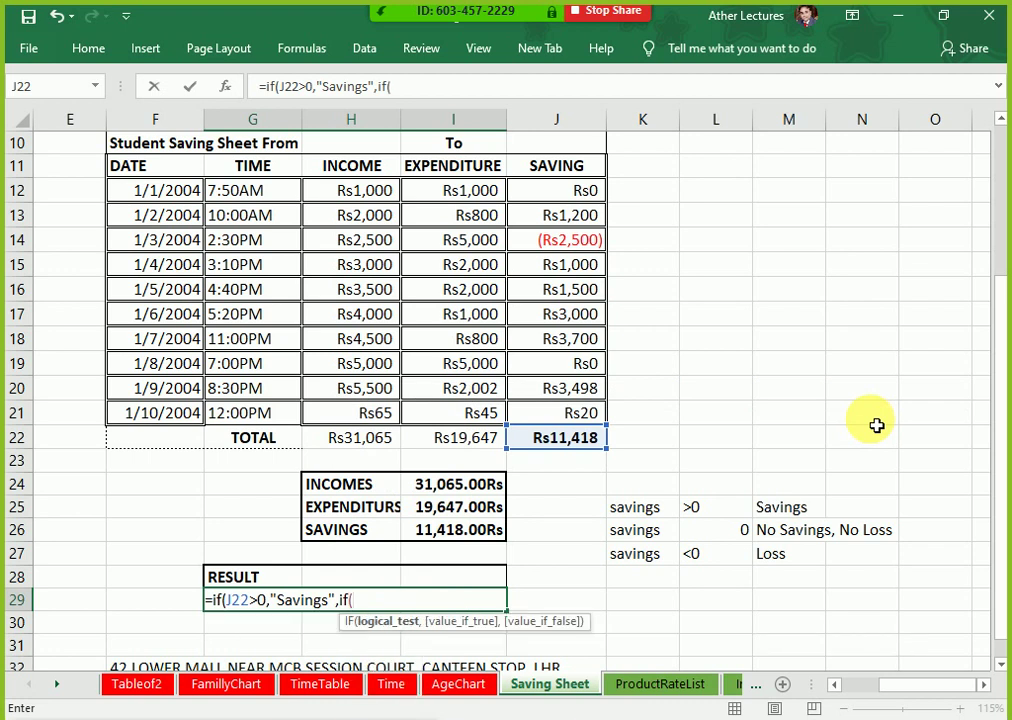
Step: Complete the nested test J22=0 giving "No Saving, No Loss", otherwise "Loss", and enter the formula
{"action": "key", "text": "Up"}
{"action": "key", "text": "Right"}
{"action": "key", "text": "Right"}
{"action": "key", "text": "Up"}
{"action": "key", "text": "Up"}
{"action": "key", "text": "Up"}
{"action": "key", "text": "Up"}
{"action": "key", "text": "Up"}
{"action": "key", "text": "Up"}
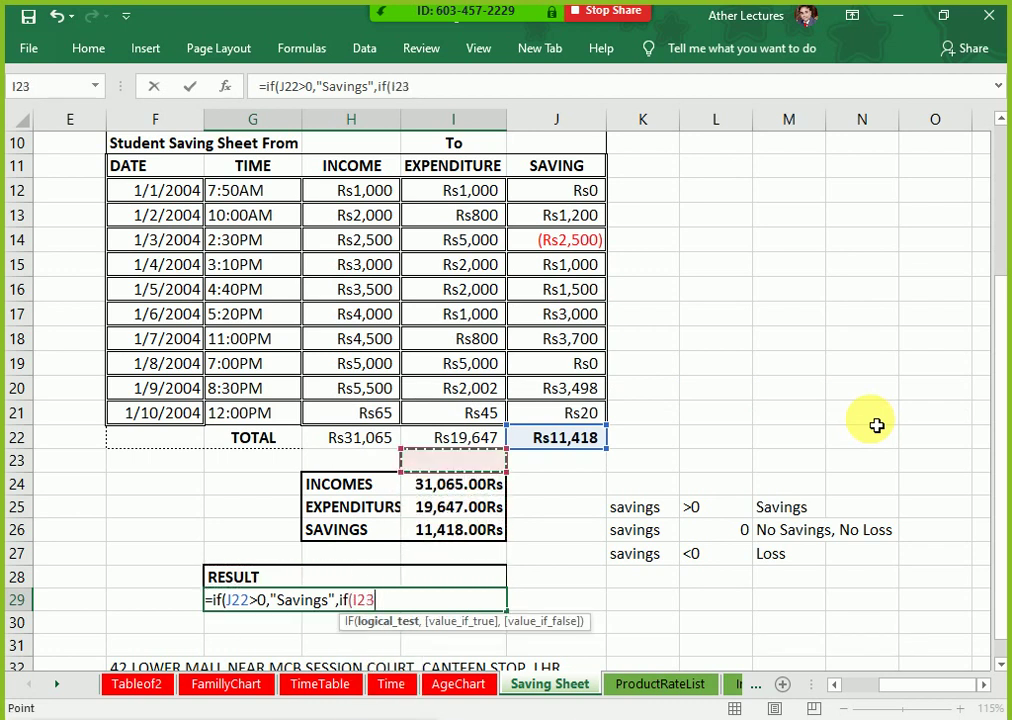
{"action": "key", "text": "Right"}
{"action": "type", "text": "=0,"}
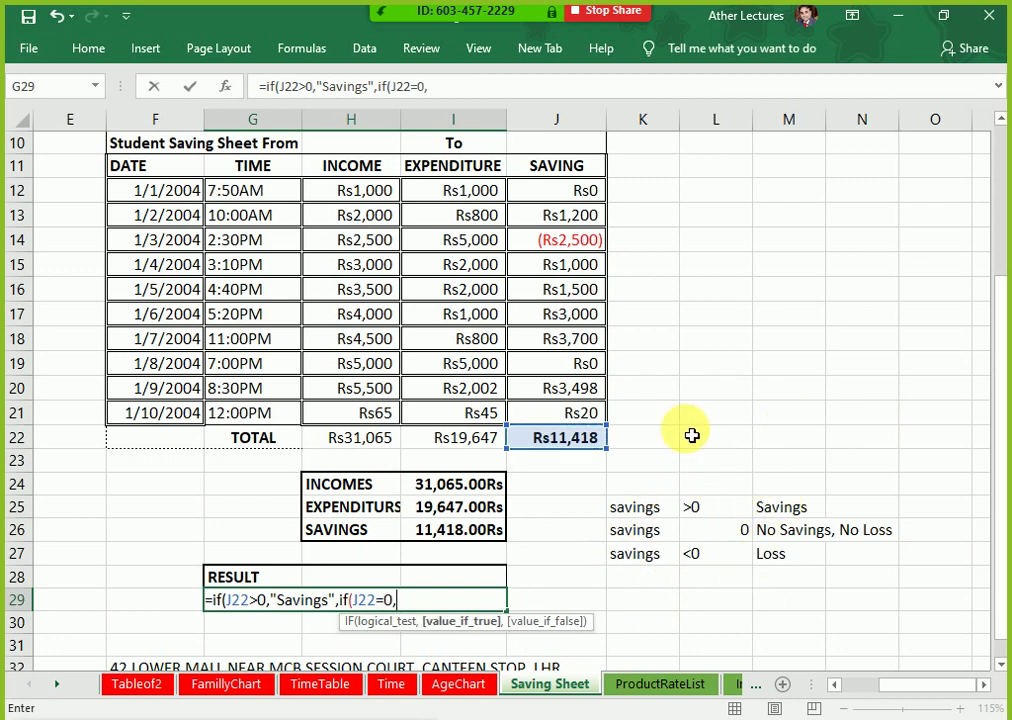
{"action": "type", "text": "\"No Savin"}
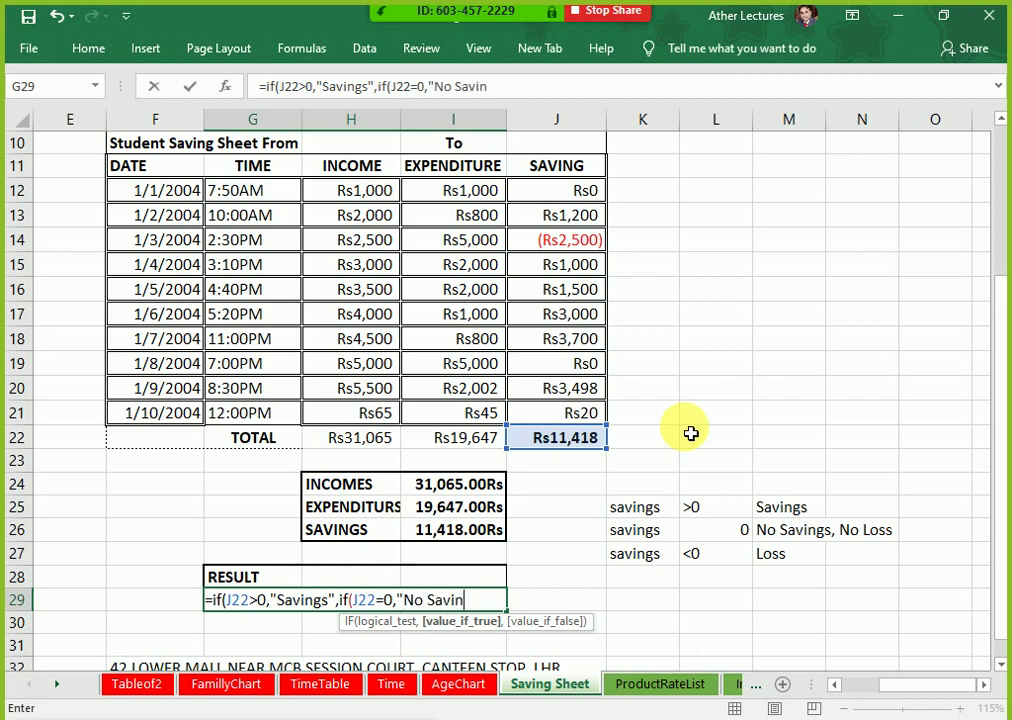
{"action": "type", "text": "g, No Loas"}
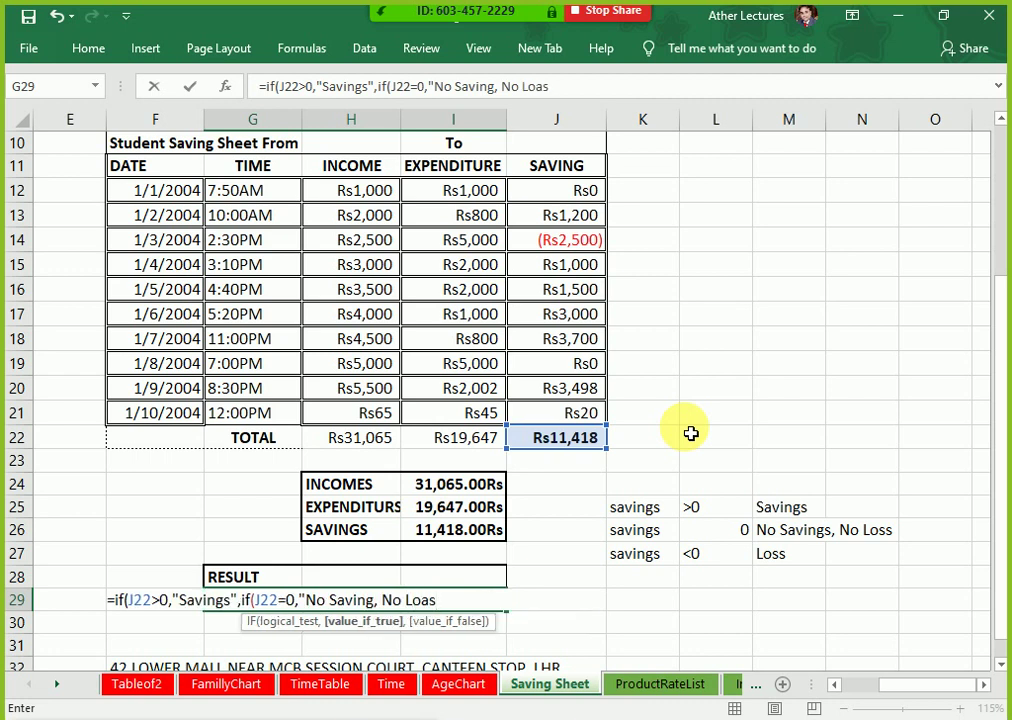
{"action": "key", "text": "BackSpace"}
{"action": "key", "text": "BackSpace"}
{"action": "type", "text": "ss\","}
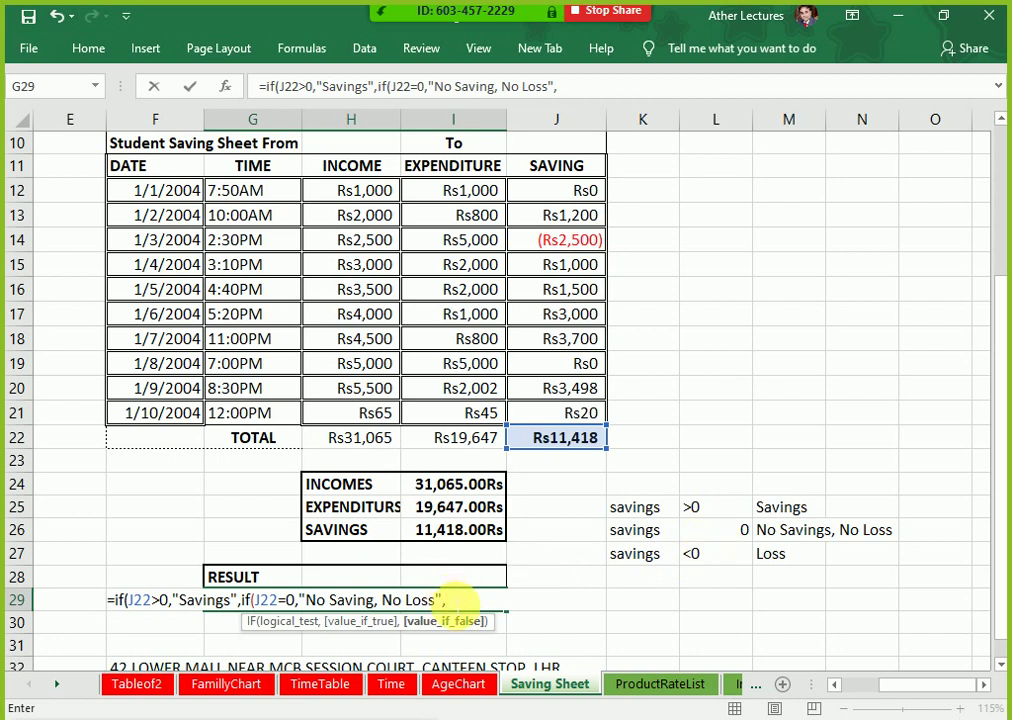
{"action": "type", "text": "\"Loss"}
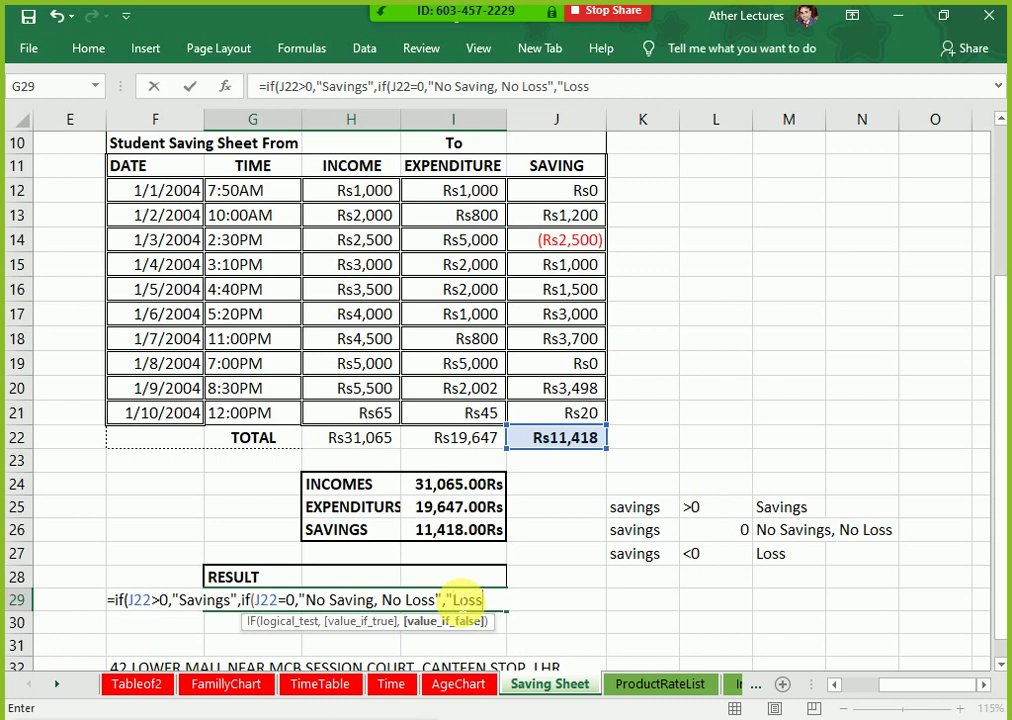
{"action": "type", "text": "\"))"}
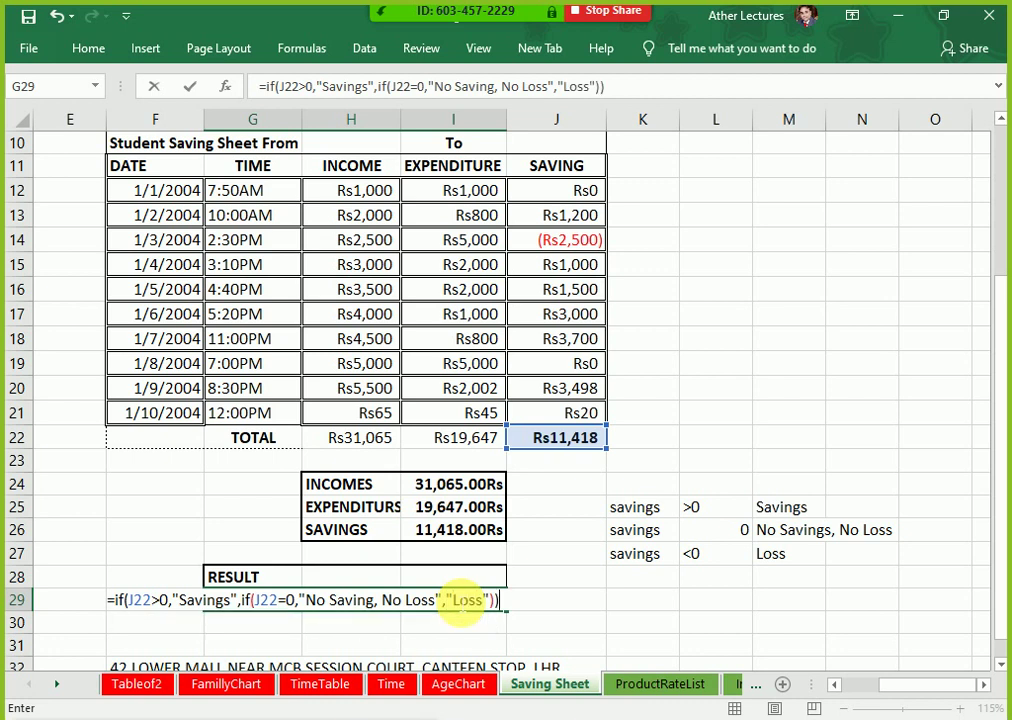
{"action": "type", "text": ")"}
{"action": "key", "text": "BackSpace"}
{"action": "key", "text": "Return"}
{"action": "key", "text": "Up"}
{"action": "key", "text": "Up"}
{"action": "key", "text": "Up"}
{"action": "key", "text": "Up"}
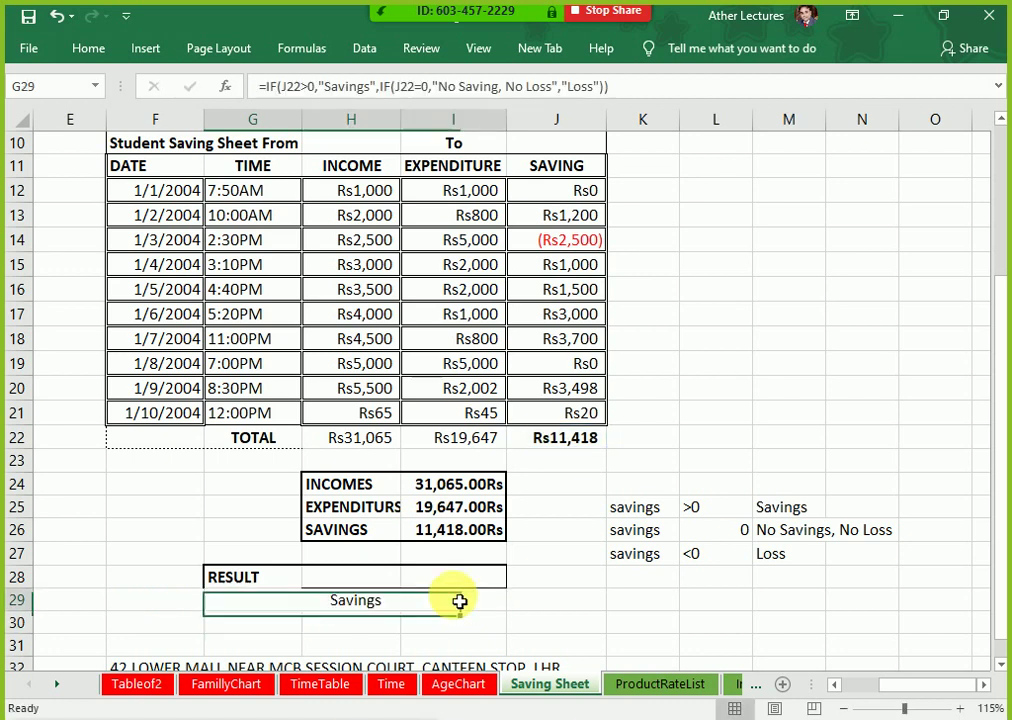
Step: Replace the Rs45 expenditure in I21 with 11463 and check the RESULT
{"action": "key", "text": "Up"}
{"action": "key", "text": "Up"}
{"action": "key", "text": "Up"}
{"action": "key", "text": "Up"}
{"action": "key", "text": "Up"}
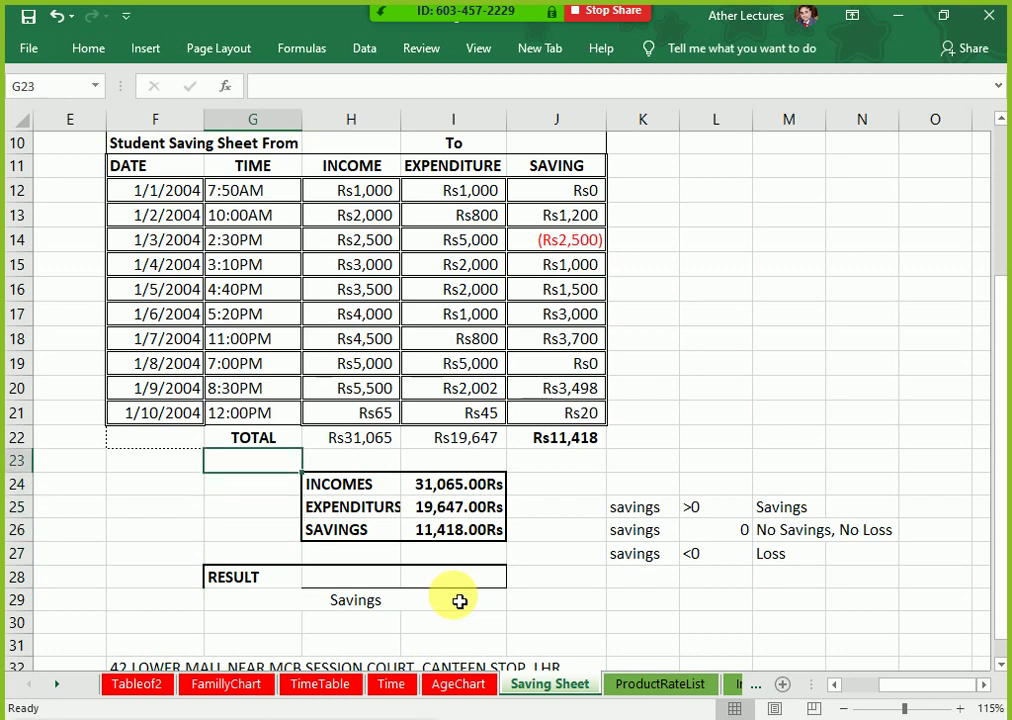
{"action": "key", "text": "Right"}
{"action": "key", "text": "Right"}
{"action": "key", "text": "Delete"}
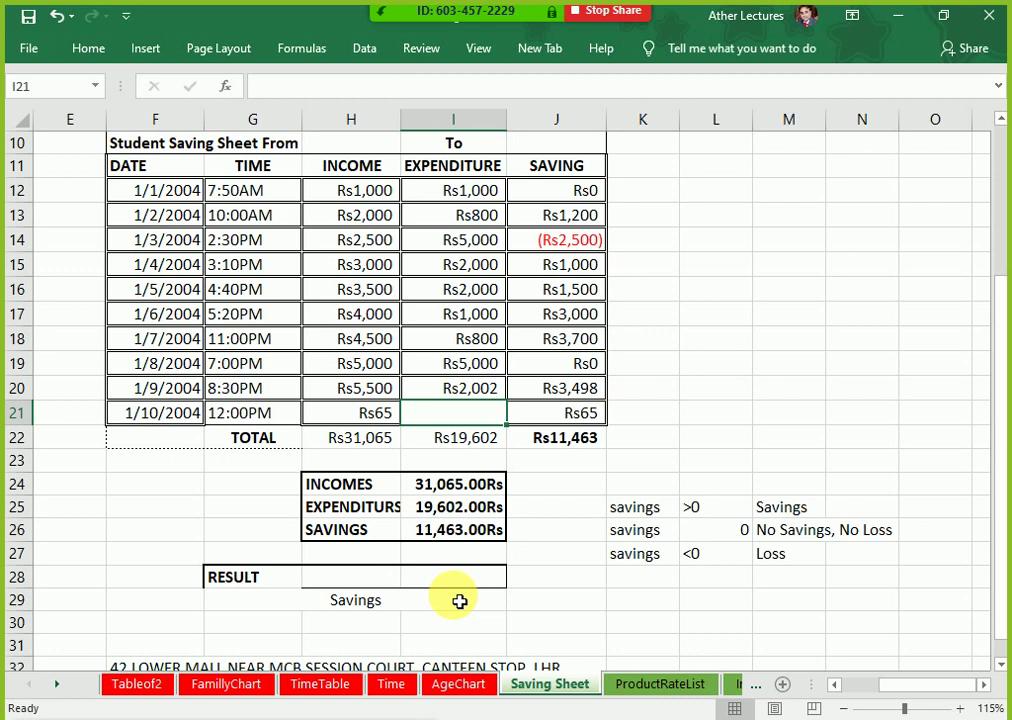
{"action": "type", "text": "11"}
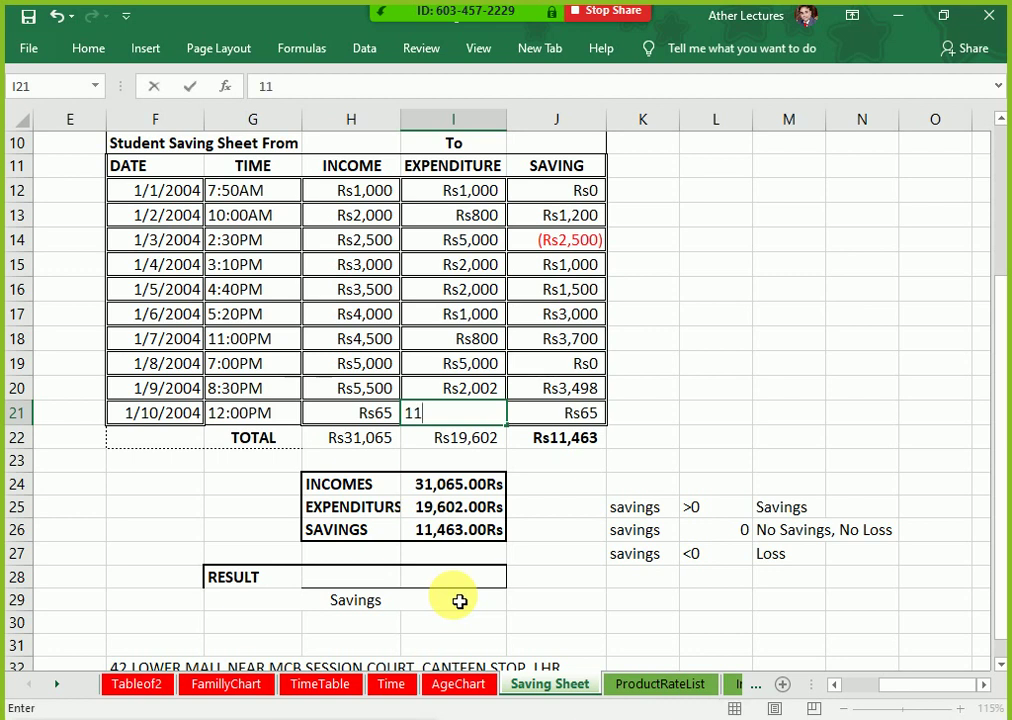
{"action": "type", "text": "463"}
{"action": "key", "text": "Return"}
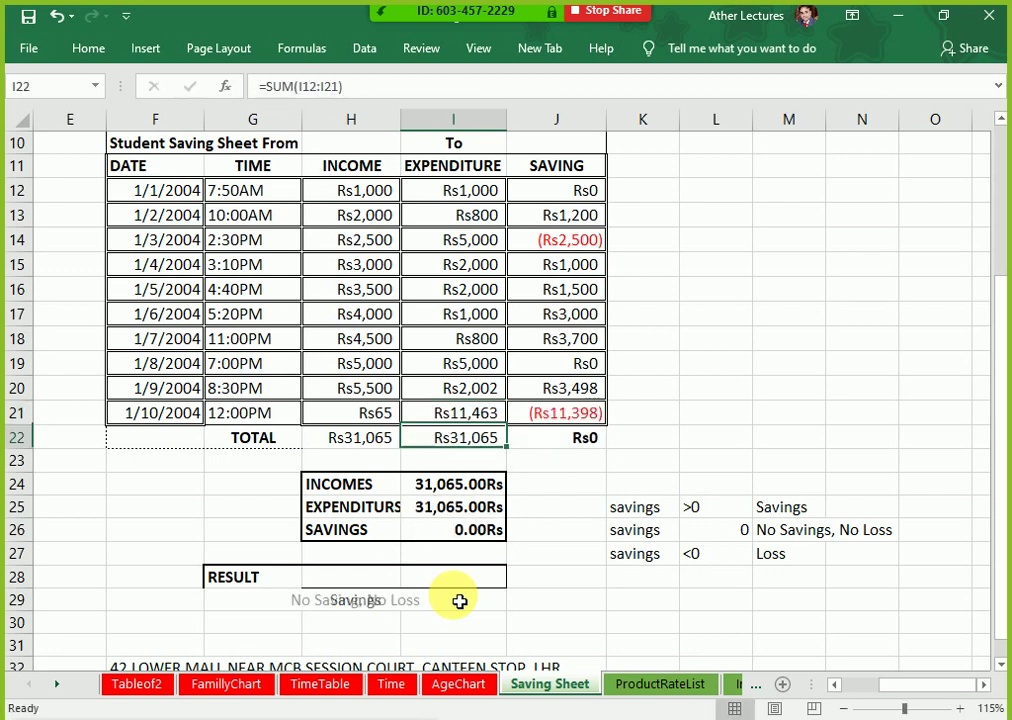
{"action": "key", "text": "Down"}
{"action": "key", "text": "Down"}
{"action": "key", "text": "Down"}
{"action": "key", "text": "Down"}
{"action": "key", "text": "Down"}
{"action": "key", "text": "Down"}
{"action": "key", "text": "Down"}
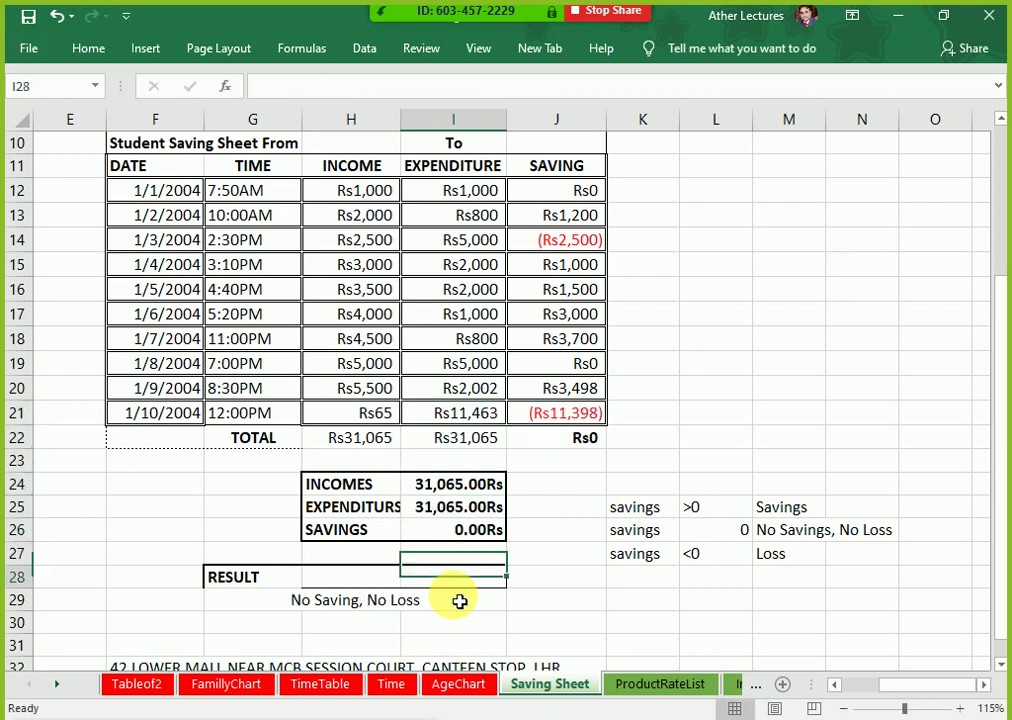
Step: Edit the last expenditure in I21 to 11464, then to 11462
{"action": "key", "text": "Up"}
{"action": "key", "text": "Up"}
{"action": "key", "text": "Up"}
{"action": "key", "text": "Up"}
{"action": "key", "text": "Up"}
{"action": "key", "text": "Up"}
{"action": "key", "text": "Up"}
{"action": "key", "text": "Up"}
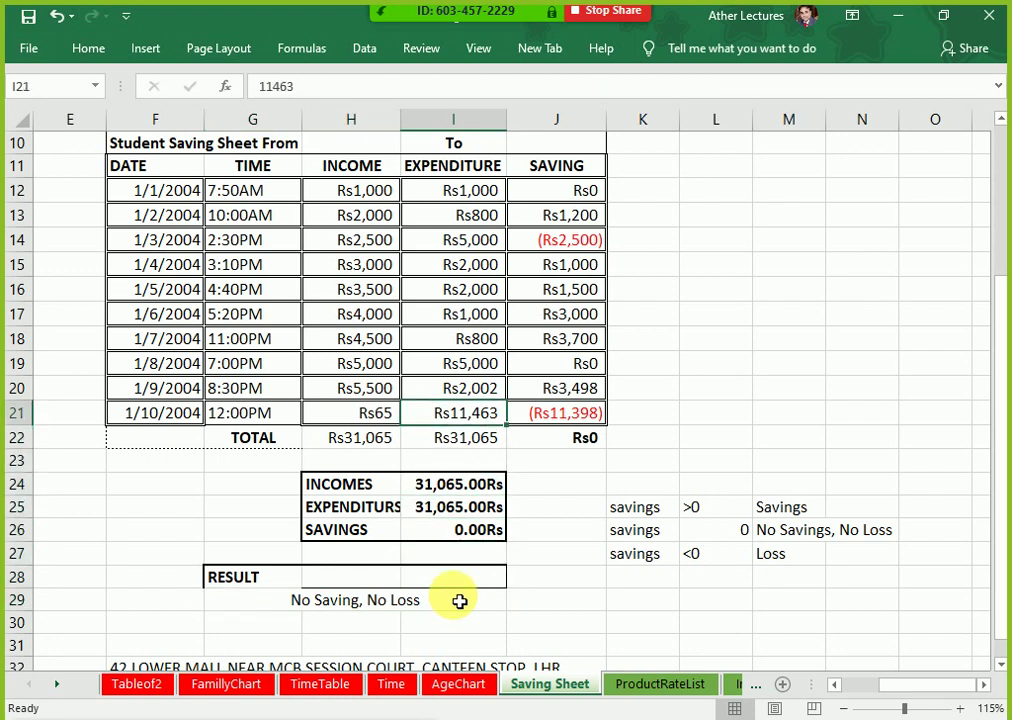
{"action": "key", "text": "F2"}
{"action": "key", "text": "BackSpace"}
{"action": "type", "text": "4"}
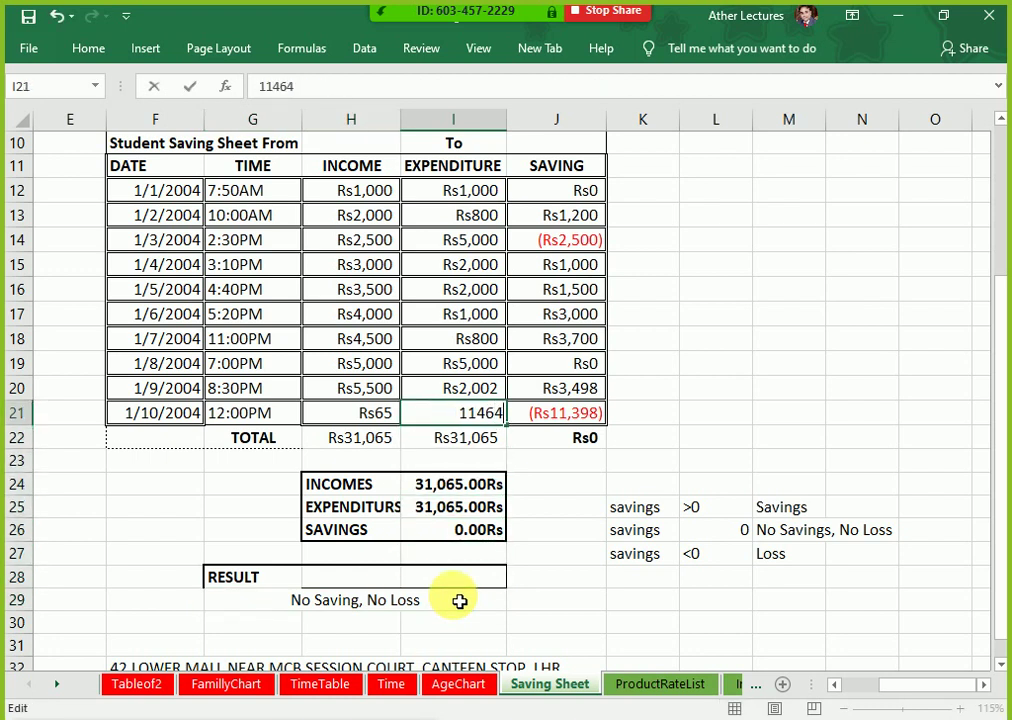
{"action": "key", "text": "Return"}
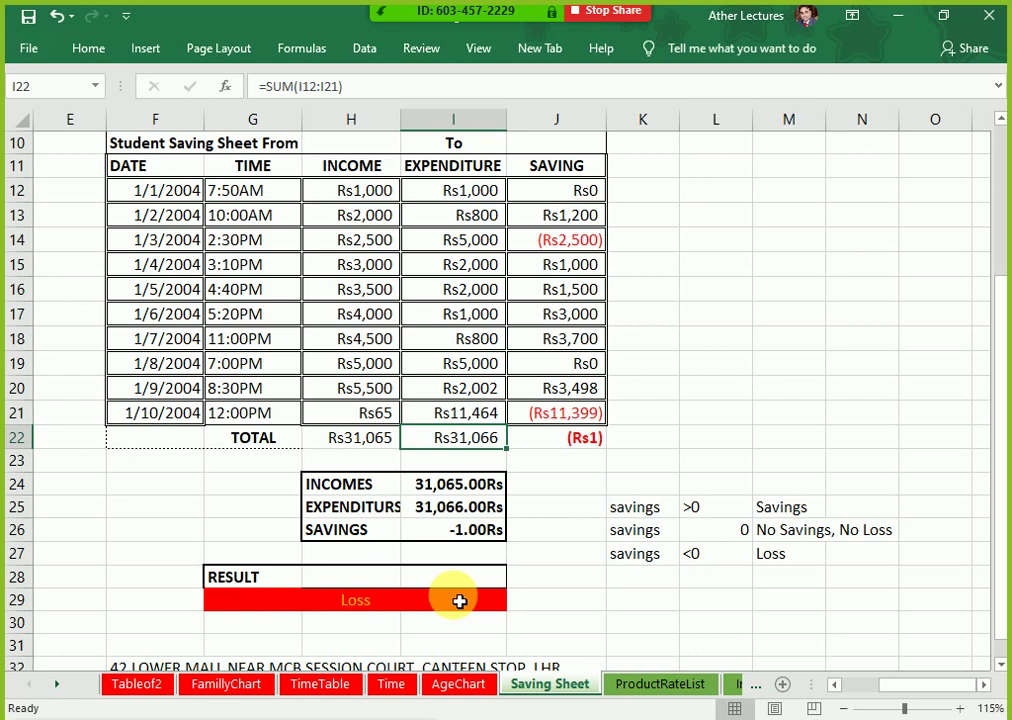
{"action": "key", "text": "Up"}
{"action": "key", "text": "F2"}
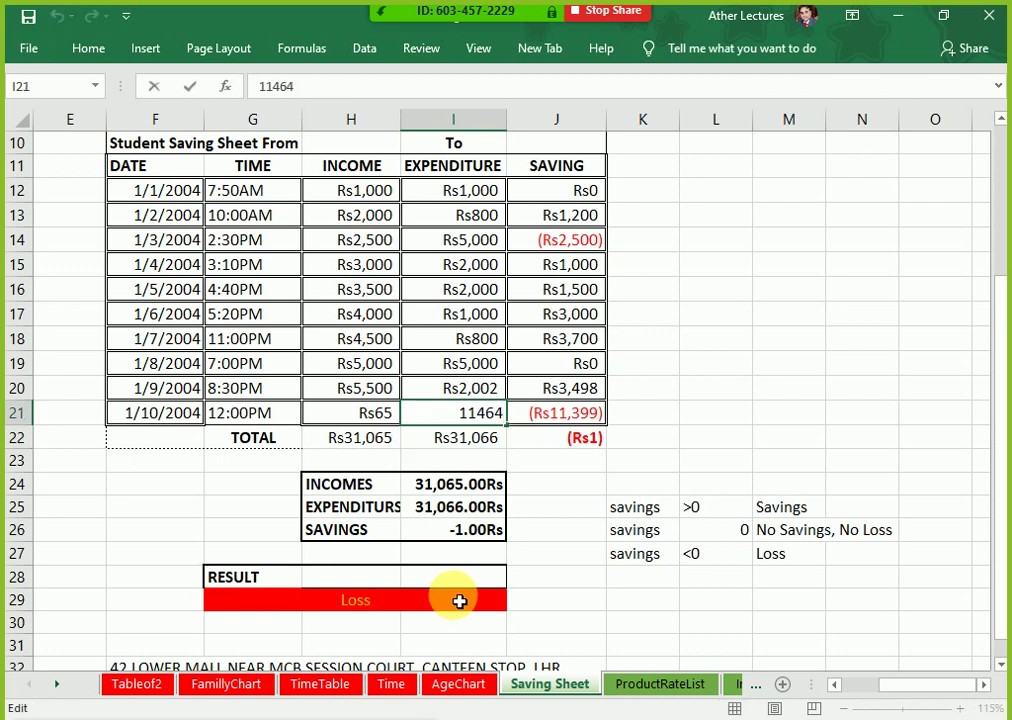
{"action": "key", "text": "BackSpace"}
{"action": "type", "text": "2"}
{"action": "key", "text": "Return"}
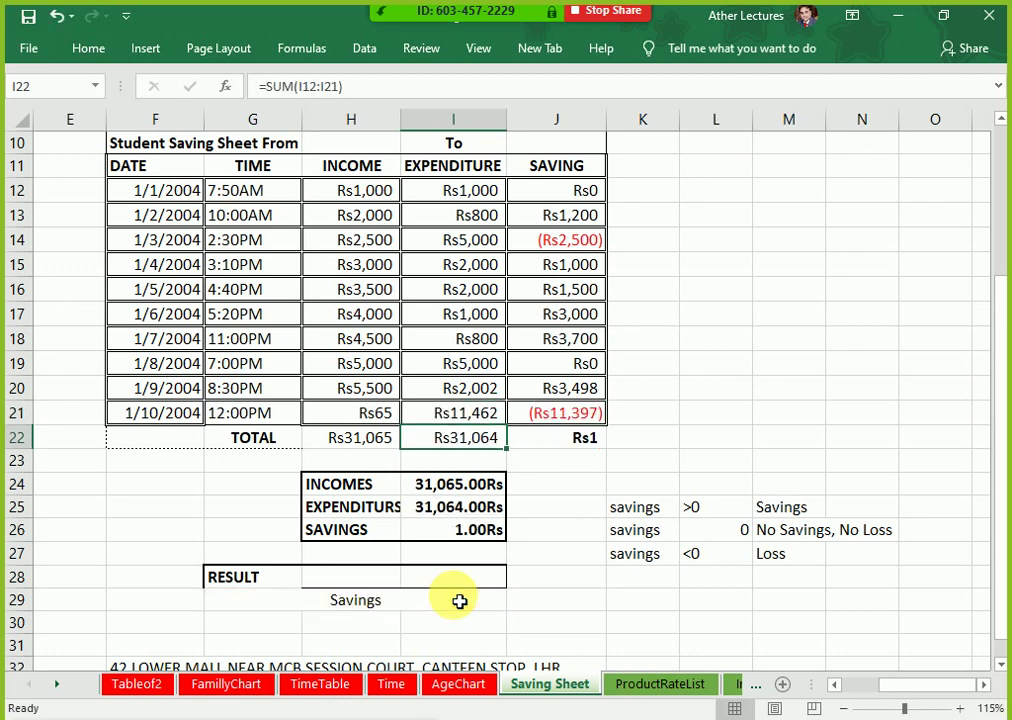
Step: Compare the RESULT value with the >0 Savings condition
{"action": "key", "text": "Down"}
{"action": "key", "text": "Down"}
{"action": "key", "text": "Down"}
{"action": "key", "text": "Down"}
{"action": "key", "text": "Down"}
{"action": "key", "text": "Down"}
{"action": "key", "text": "Down"}
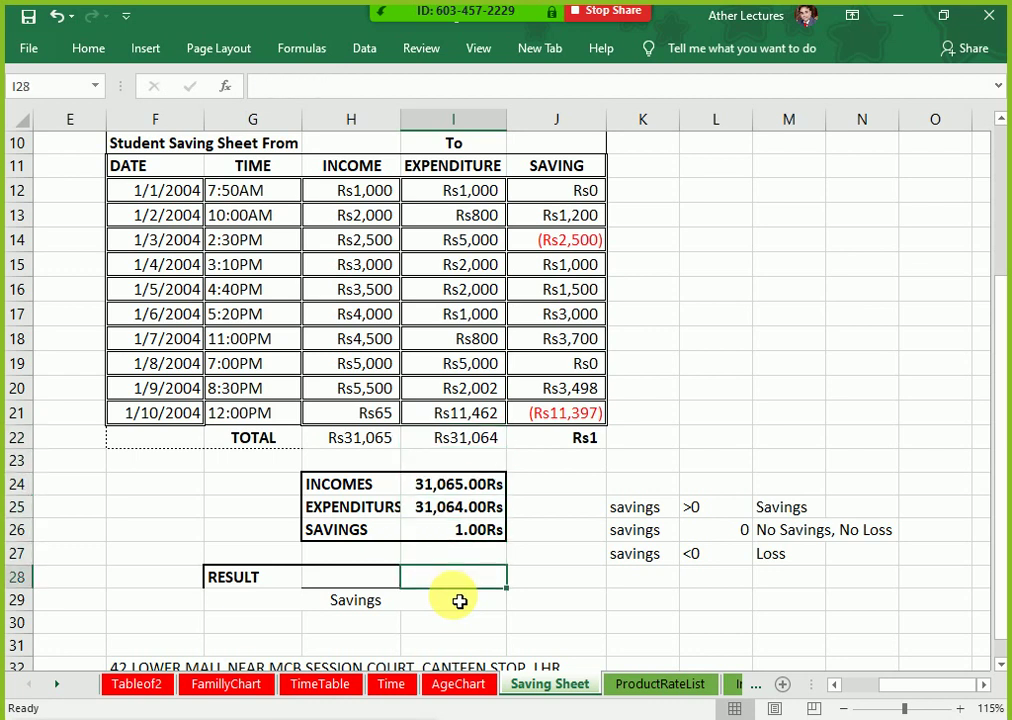
{"action": "key", "text": "Right"}
{"action": "key", "text": "Right"}
{"action": "key", "text": "Right"}
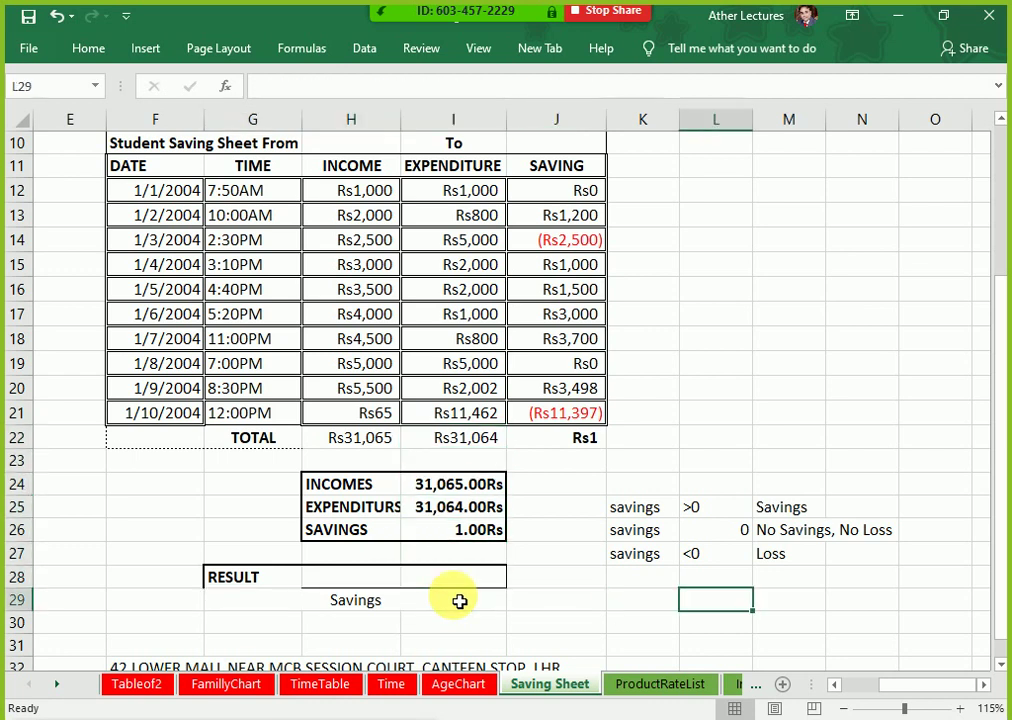
{"action": "key", "text": "Up"}
{"action": "key", "text": "Up"}
{"action": "key", "text": "Up"}
{"action": "key", "text": "Up"}
{"action": "key", "text": "Right"}
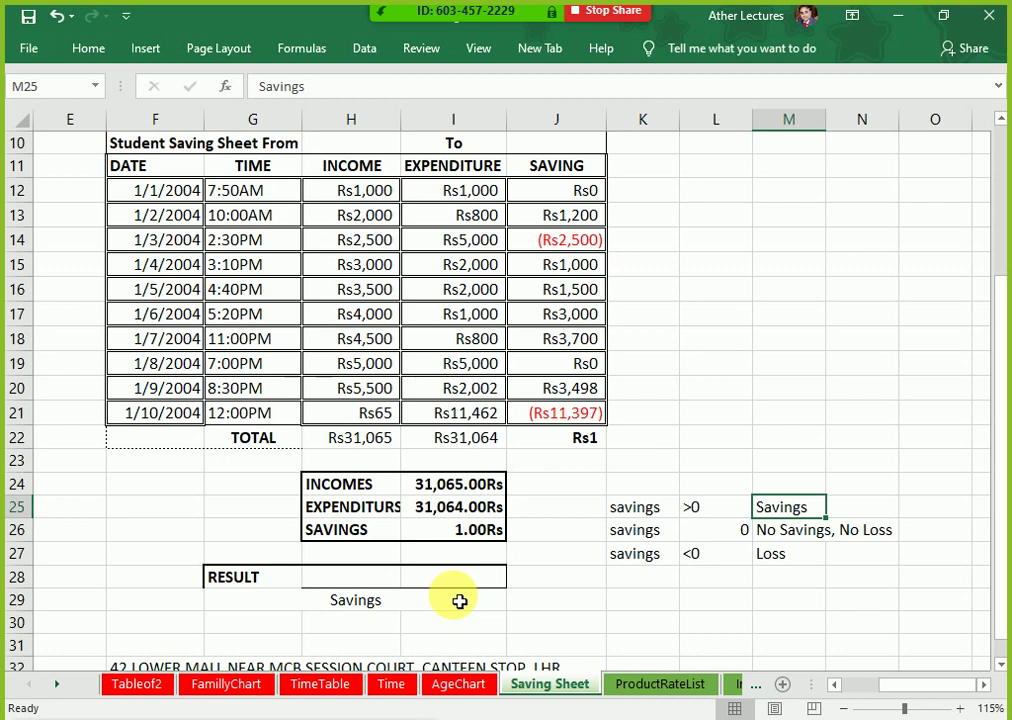
{"action": "key", "text": "Up"}
{"action": "key", "text": "Up"}
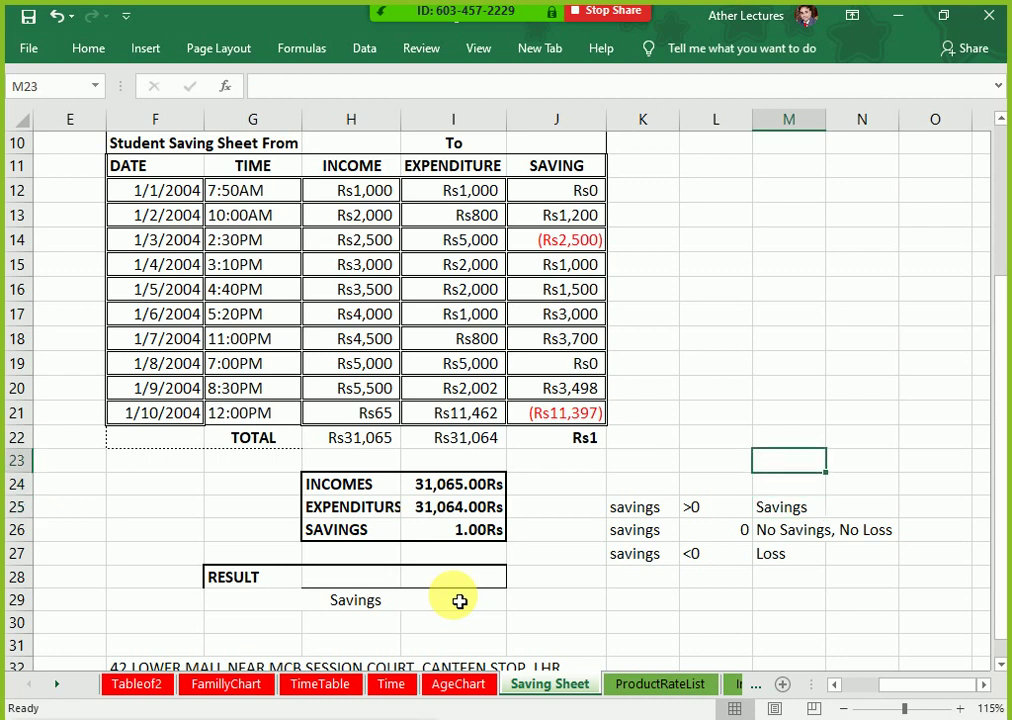
{"action": "key", "text": "Up"}
{"action": "key", "text": "Left"}
{"action": "key", "text": "Left"}
{"action": "key", "text": "Left"}
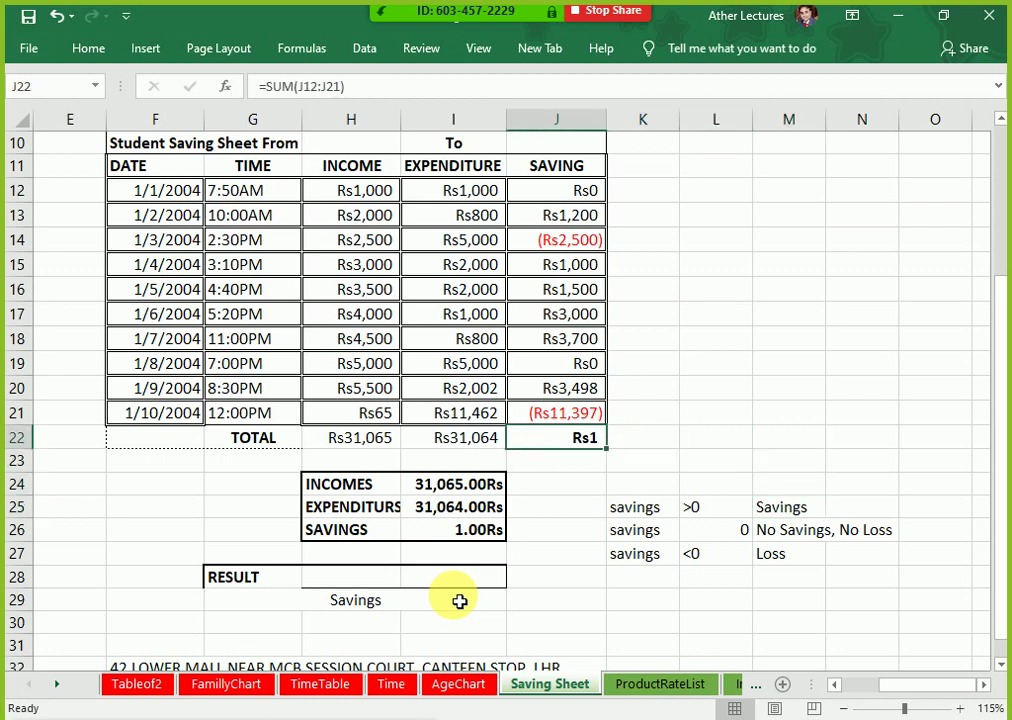
{"action": "key", "text": "Up"}
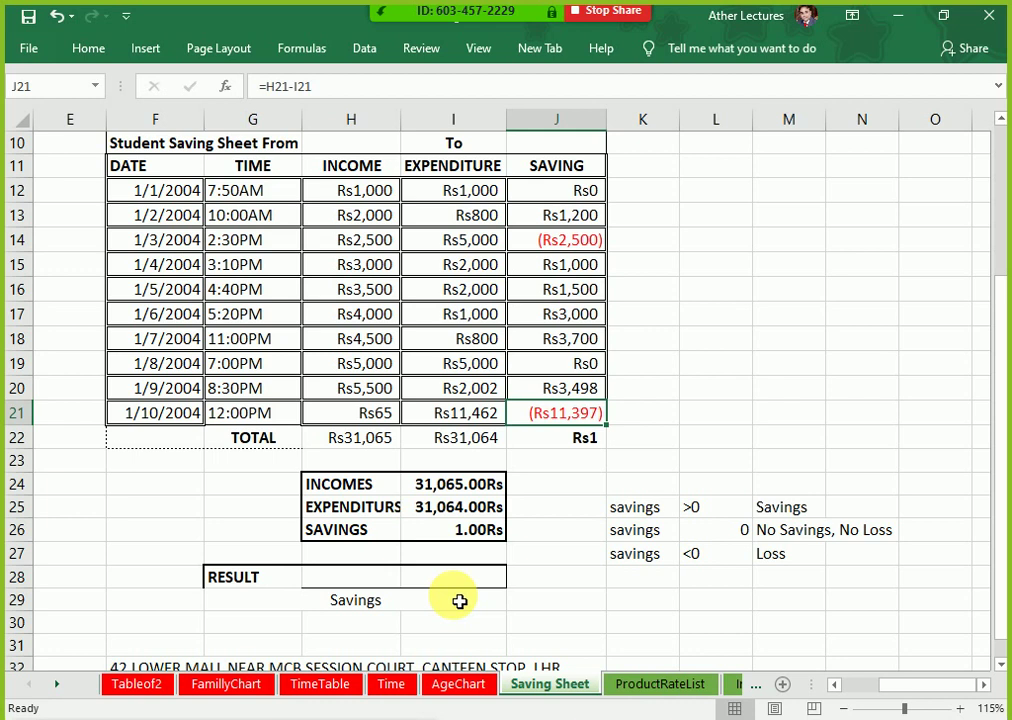
{"action": "key", "text": "Down"}
{"action": "key", "text": "Down"}
{"action": "key", "text": "Down"}
{"action": "key", "text": "Down"}
{"action": "key", "text": "Right"}
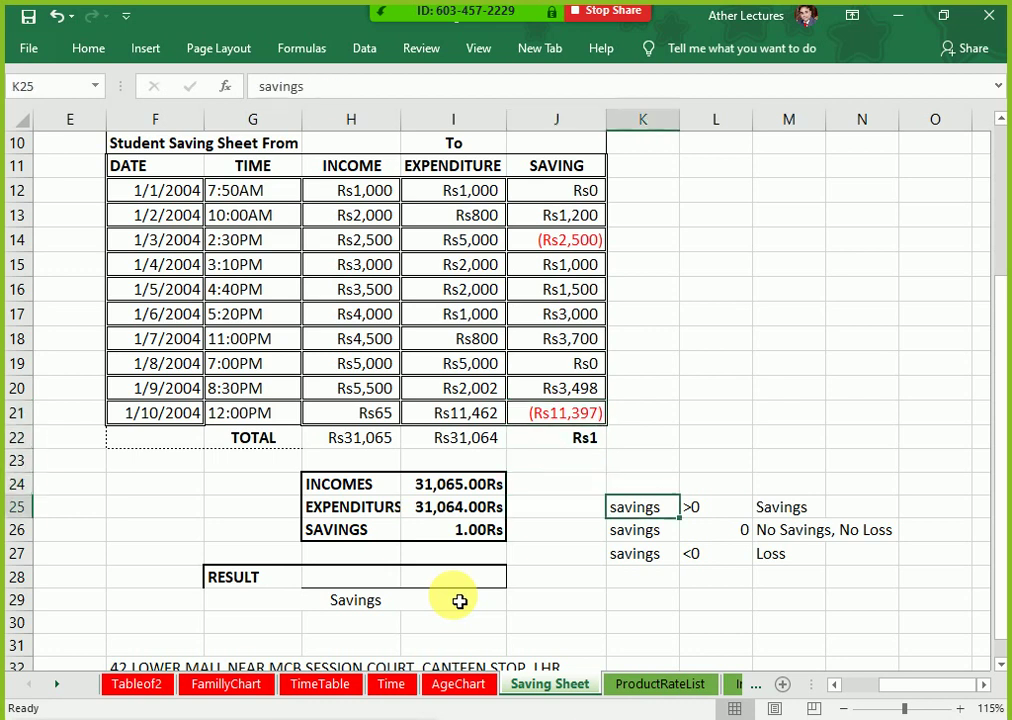
{"action": "key", "text": "Down"}
{"action": "key", "text": "Down"}
{"action": "key", "text": "Up"}
{"action": "key", "text": "Up"}
{"action": "key", "text": "Right"}
{"action": "key", "text": "Right"}
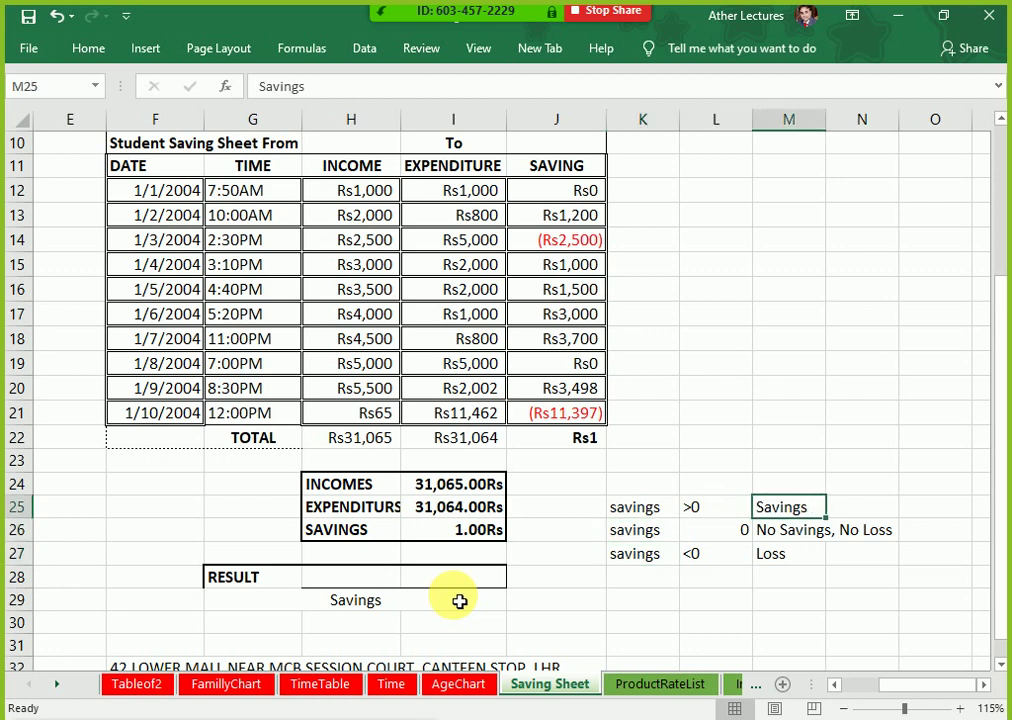
{"action": "key", "text": "Down"}
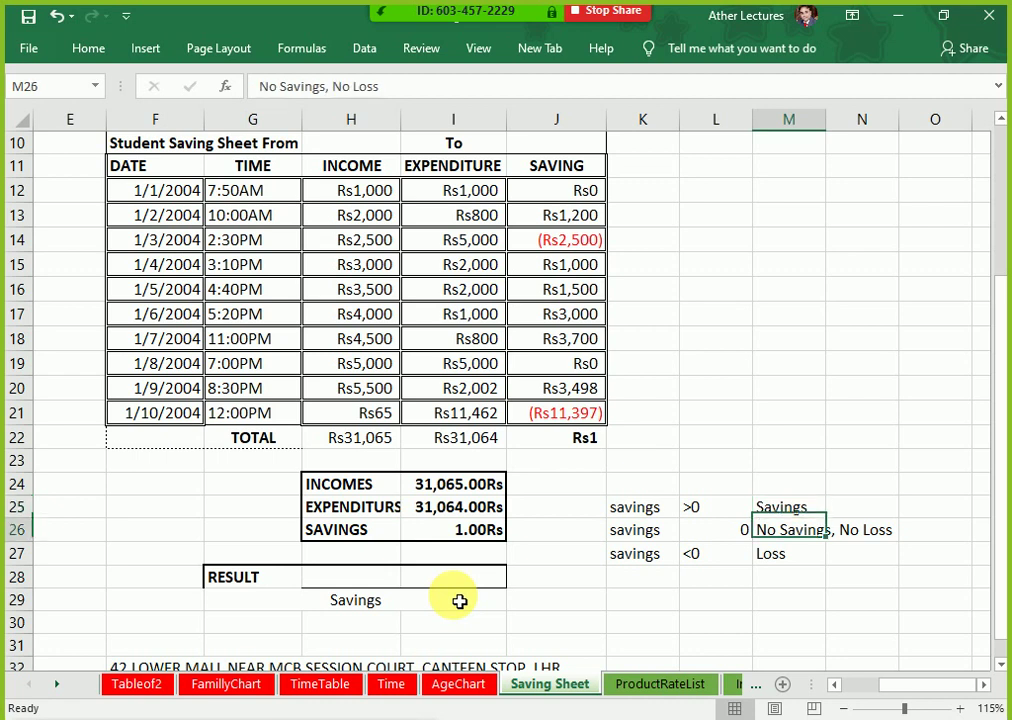
{"action": "key", "text": "Left"}
{"action": "key", "text": "Left"}
{"action": "key", "text": "Right"}
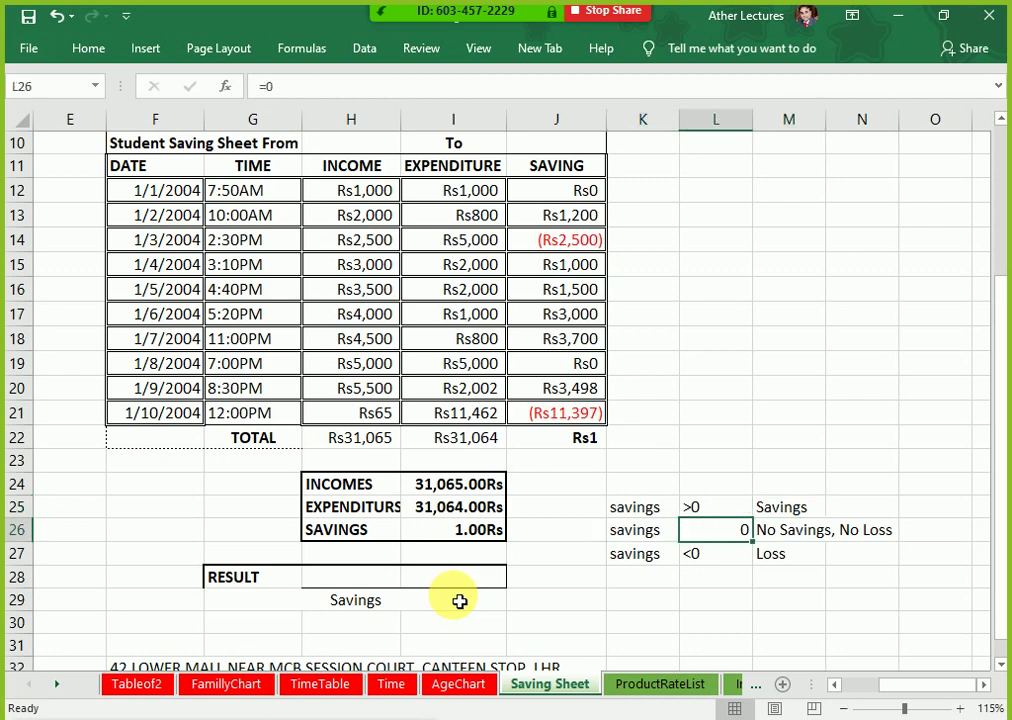
{"action": "key", "text": "Right"}
{"action": "key", "text": "Right"}
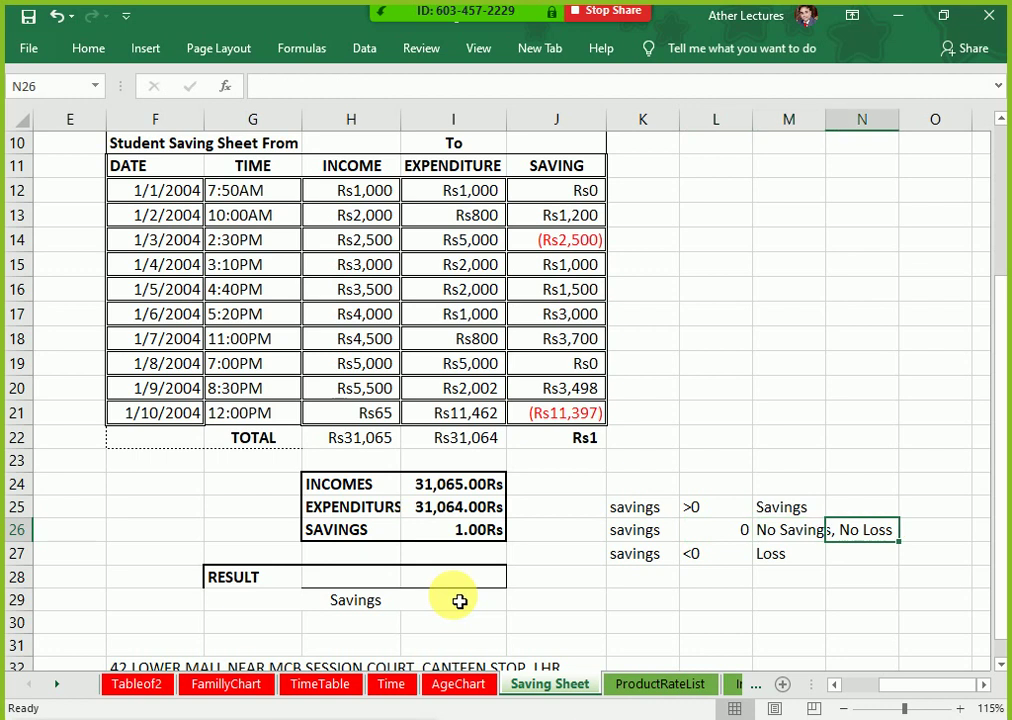
{"action": "key", "text": "Left"}
{"action": "key", "text": "Down"}
{"action": "key", "text": "Left"}
{"action": "key", "text": "Left"}
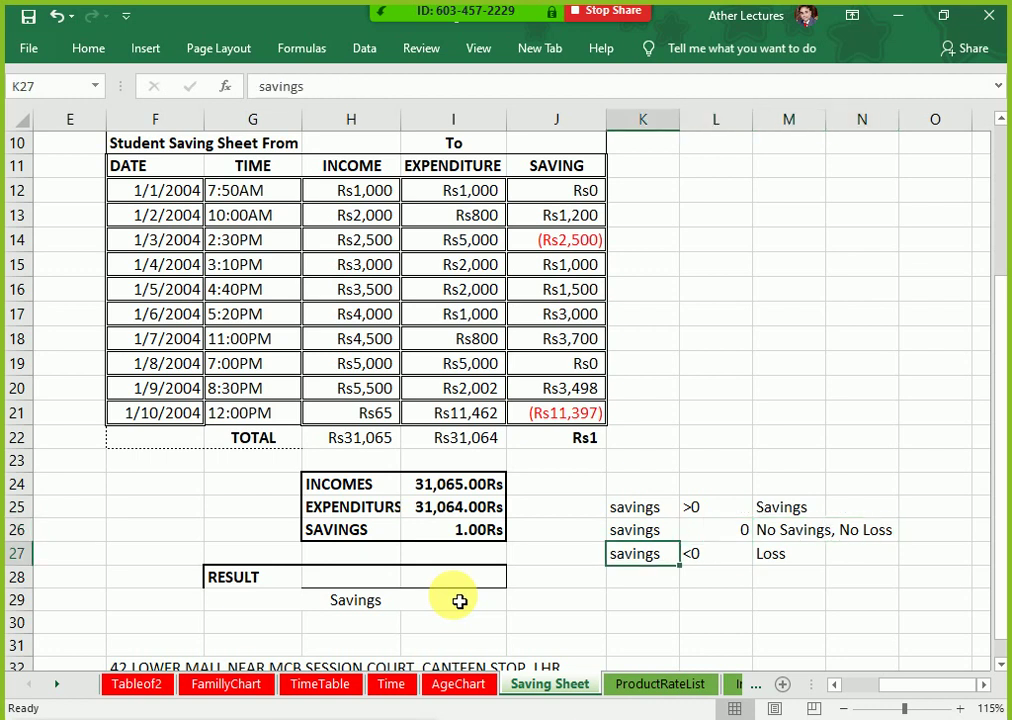
{"action": "key", "text": "Right"}
{"action": "key", "text": "Right"}
{"action": "key", "text": "Left"}
{"action": "key", "text": "Left"}
{"action": "key", "text": "Up"}
{"action": "key", "text": "Up"}
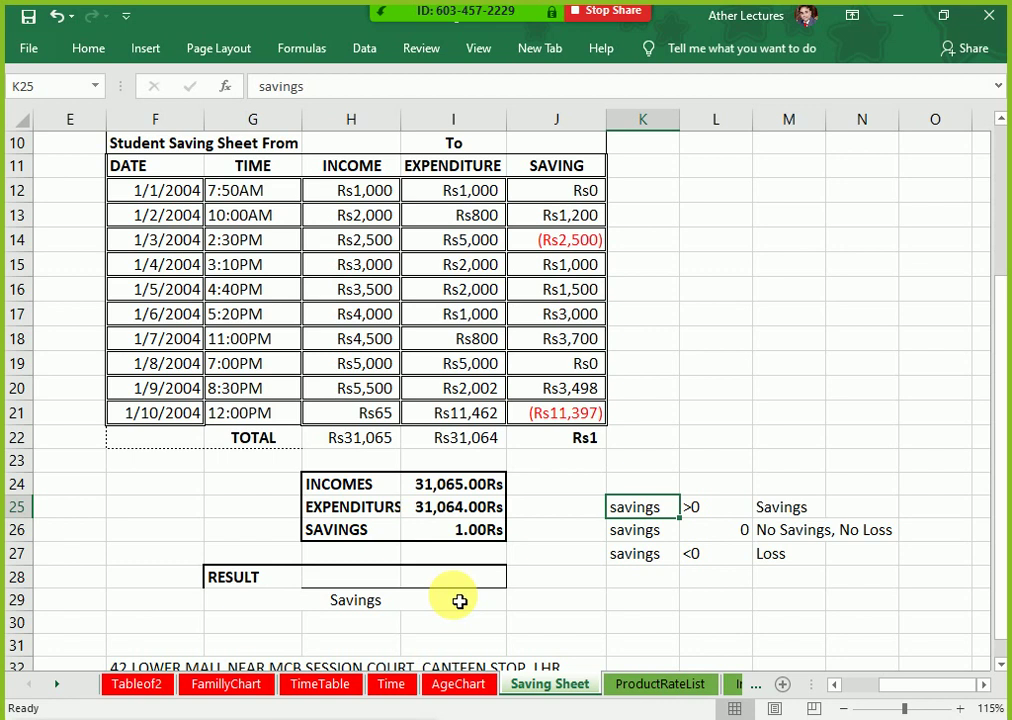
{"action": "key", "text": "shift+Down"}
{"action": "key", "text": "shift+Down"}
{"action": "key", "text": "shift+Right"}
{"action": "key", "text": "shift+Right"}
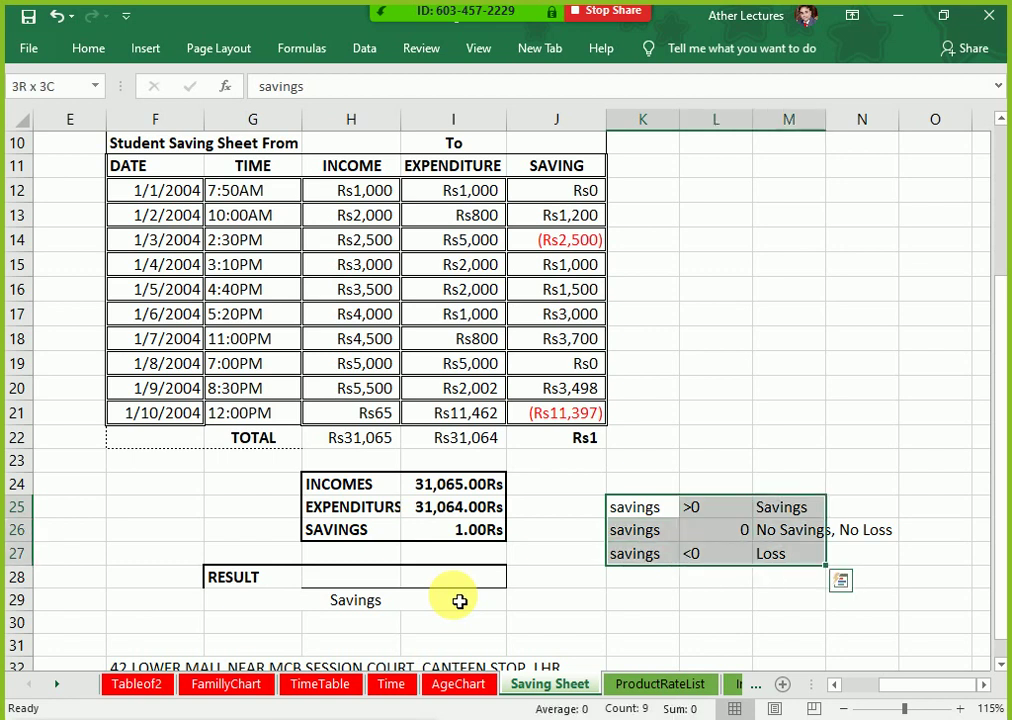
{"action": "key", "text": "Return"}
{"action": "key", "text": "Down"}
{"action": "key", "text": "Down"}
{"action": "key", "text": "Left"}
{"action": "key", "text": "Left"}
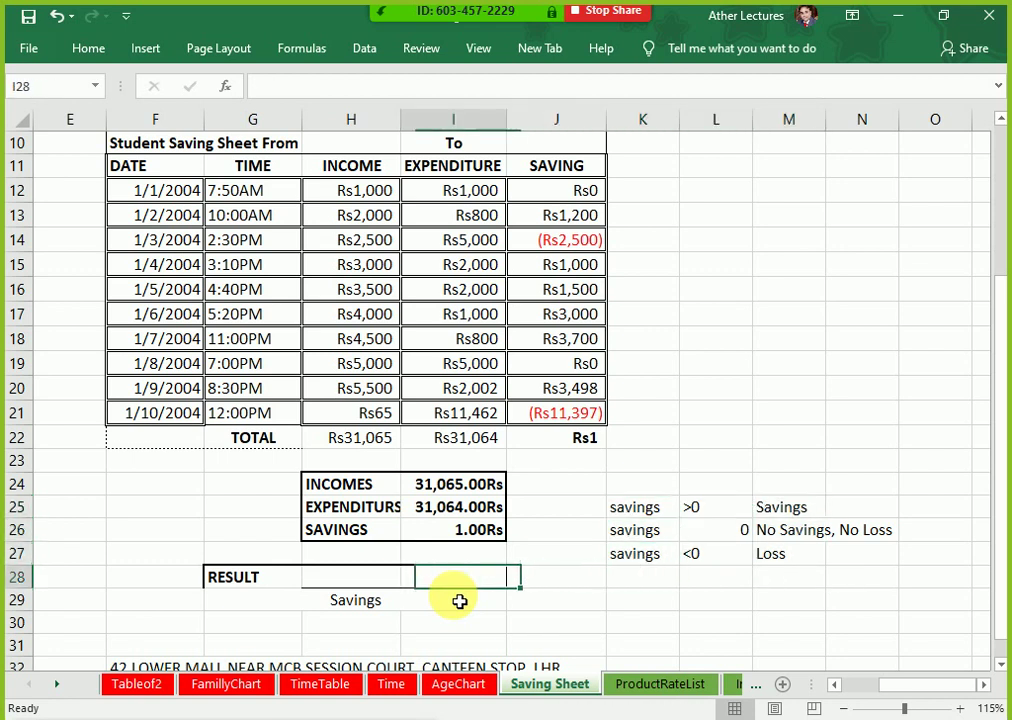
Step: Review the RESULT formula and enlarge its font size by two steps
{"action": "key", "text": "Down"}
{"action": "key", "text": "F2"}
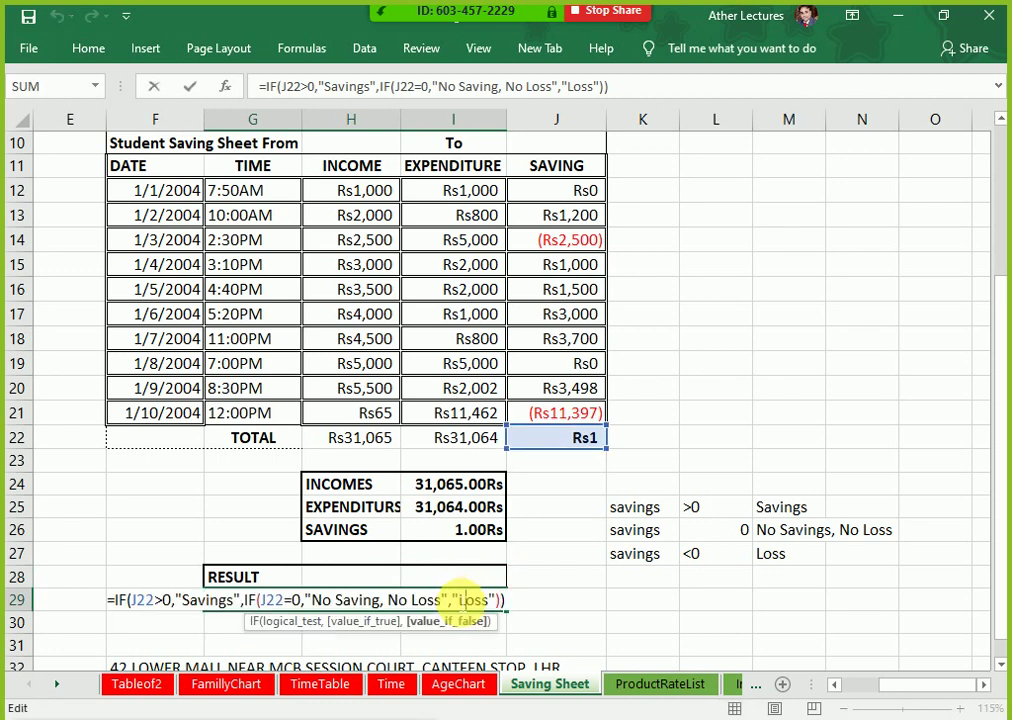
{"action": "key", "text": "Escape"}
{"action": "left_click", "coordinate": [86, 48]}
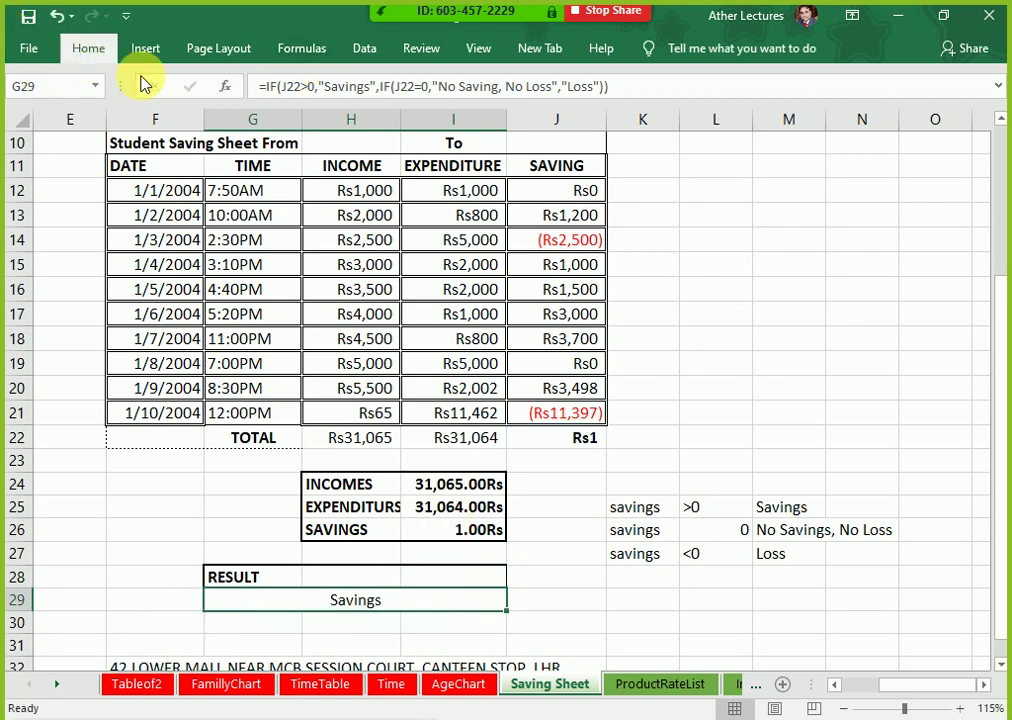
{"action": "left_click", "coordinate": [263, 86]}
{"action": "left_click", "coordinate": [263, 86]}
{"action": "left_click", "coordinate": [263, 86]}
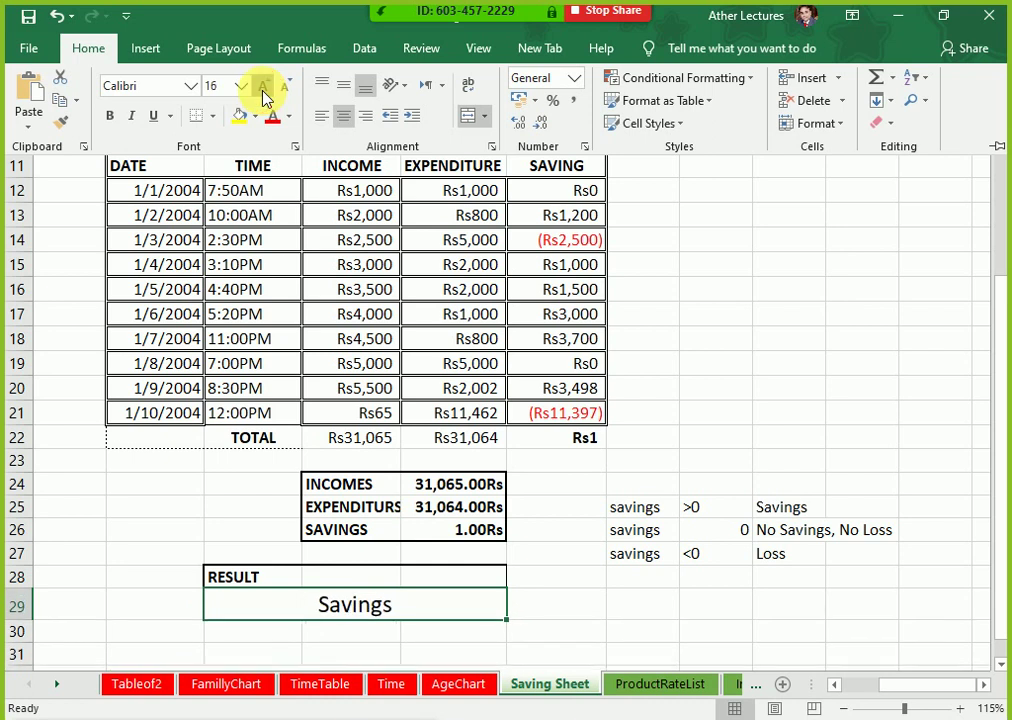
{"action": "left_click", "coordinate": [263, 86]}
{"action": "left_click", "coordinate": [263, 86]}
{"action": "left_click", "coordinate": [370, 615]}
Step: Explain the nested IF's J22 test, > comparison, Savings, No Saving No Loss and Loss parts, then commit it
{"action": "double_click", "coordinate": [368, 606]}
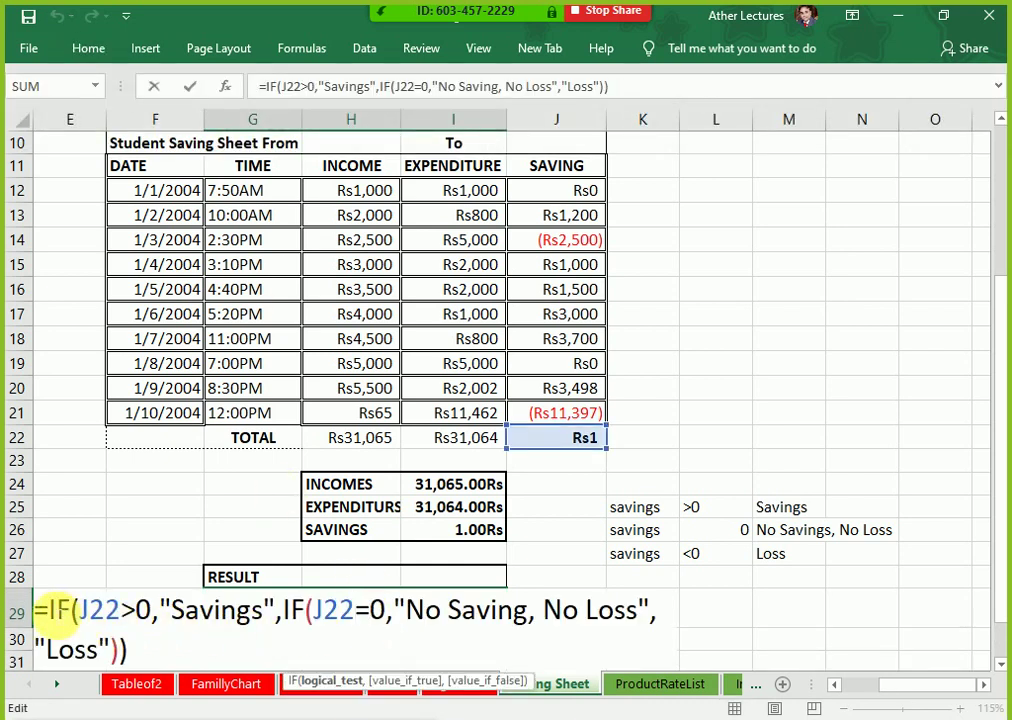
{"action": "left_click_drag", "start_coordinate": [50, 608], "coordinate": [118, 607]}
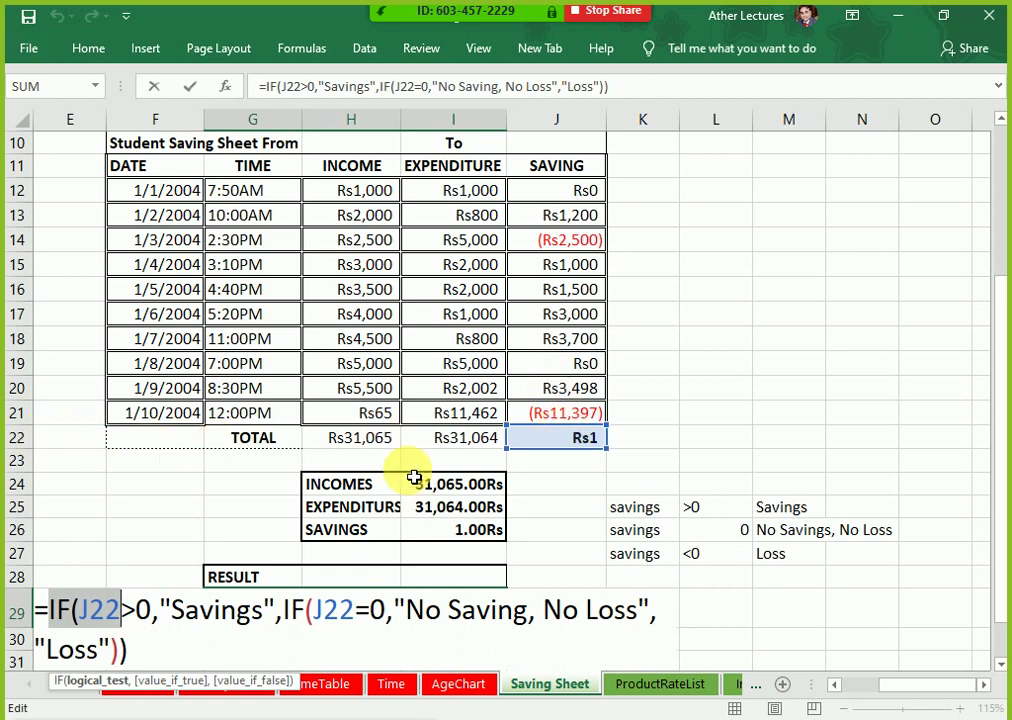
{"action": "left_click", "coordinate": [137, 608]}
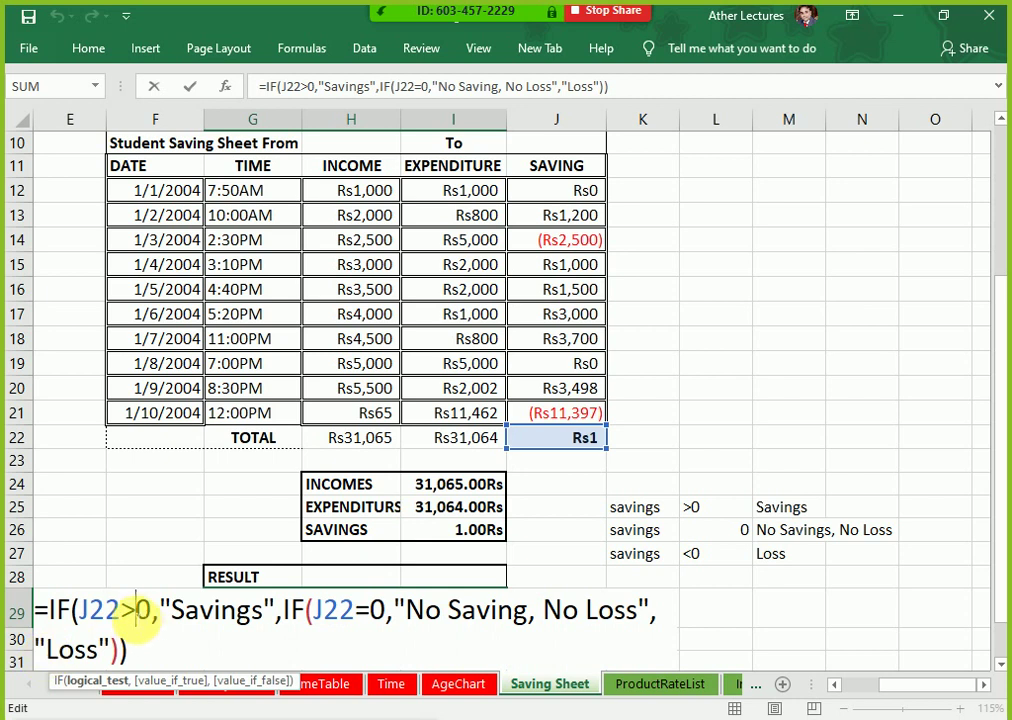
{"action": "left_click_drag", "start_coordinate": [121, 608], "coordinate": [160, 608]}
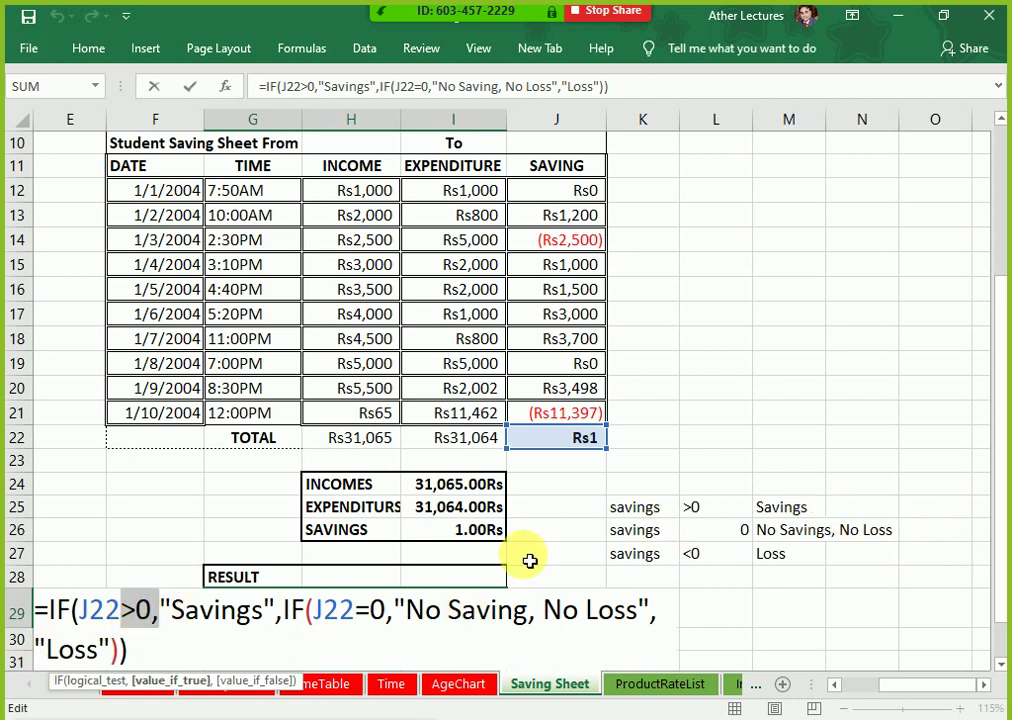
{"action": "left_click_drag", "start_coordinate": [264, 610], "coordinate": [190, 612]}
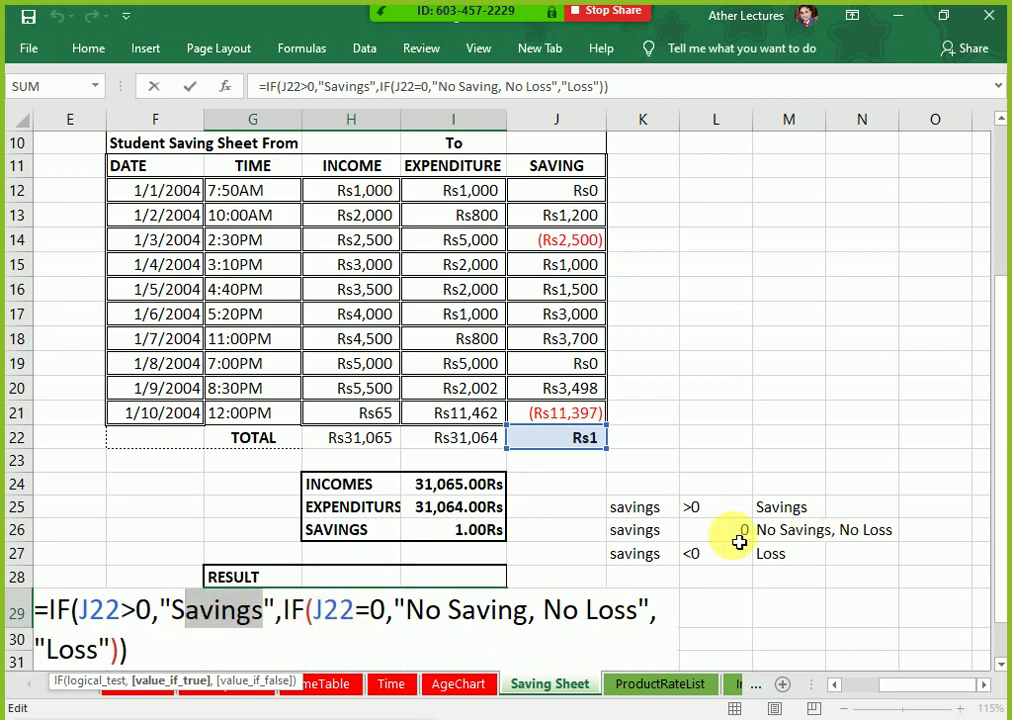
{"action": "left_click_drag", "start_coordinate": [406, 609], "coordinate": [621, 613]}
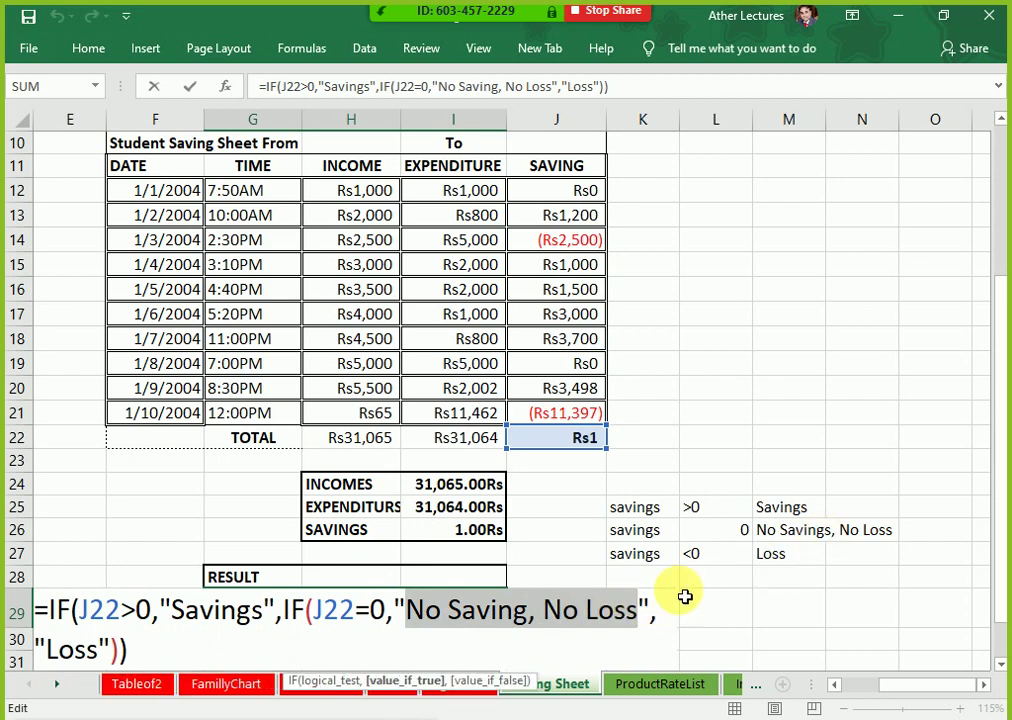
{"action": "left_click_drag", "start_coordinate": [100, 650], "coordinate": [32, 655]}
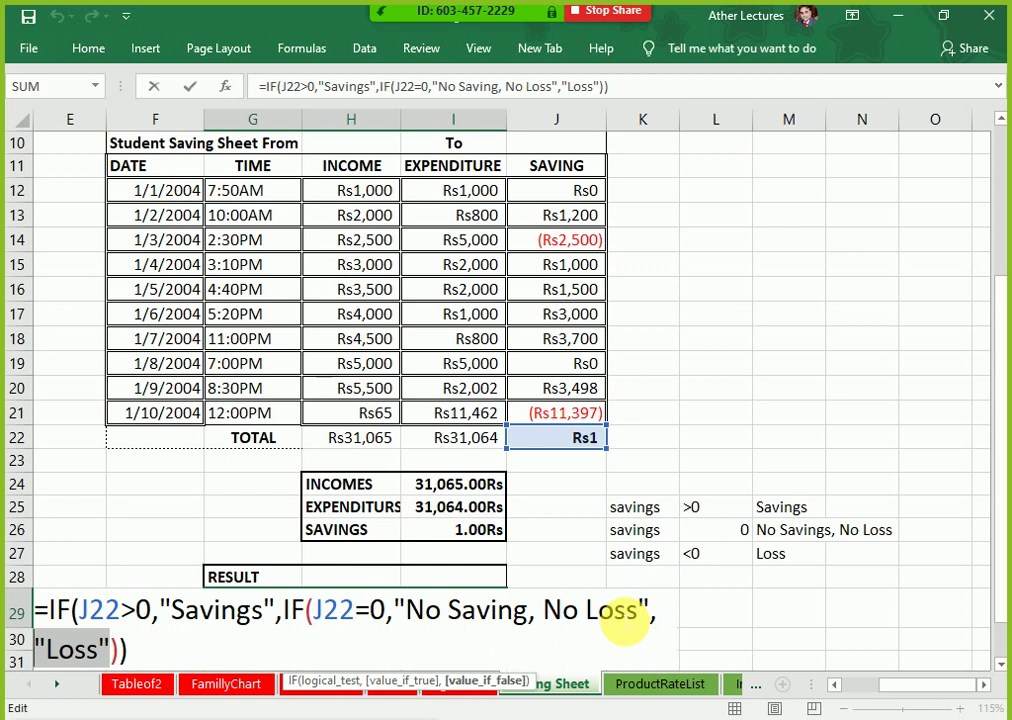
{"action": "key", "text": "Return"}
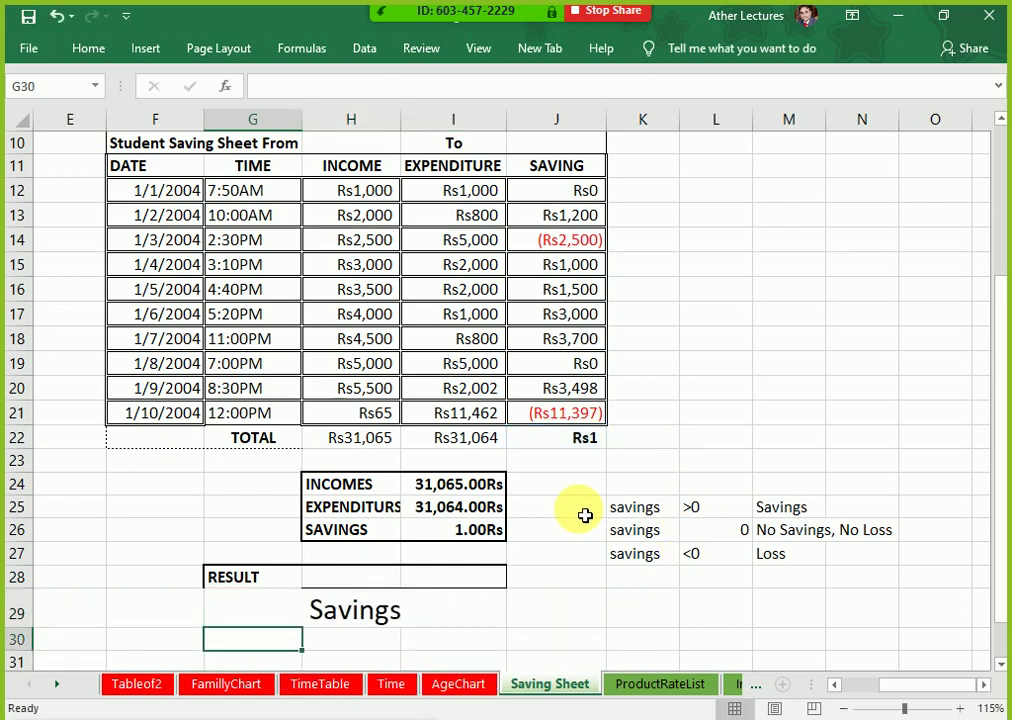
Step: Select the RESULT cell G29 and pin the Home ribbon permanently open
{"action": "left_click", "coordinate": [417, 610]}
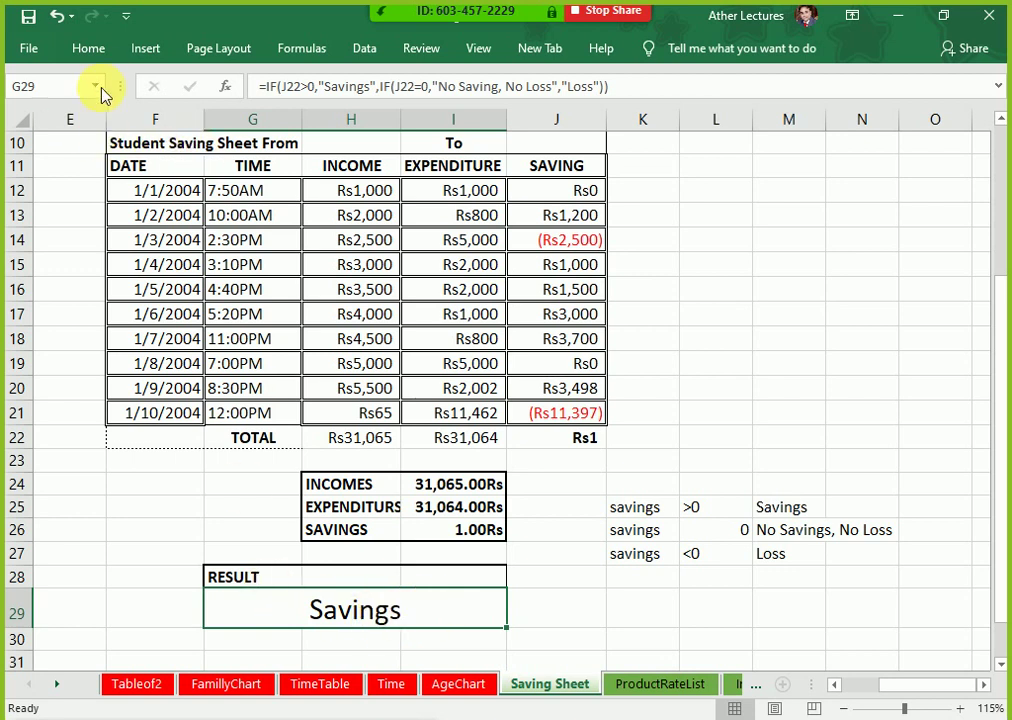
{"action": "scroll", "coordinate": [200, 295], "scroll_direction": "down", "scroll_amount": 1}
{"action": "scroll", "coordinate": [201, 297], "scroll_direction": "down", "scroll_amount": 2}
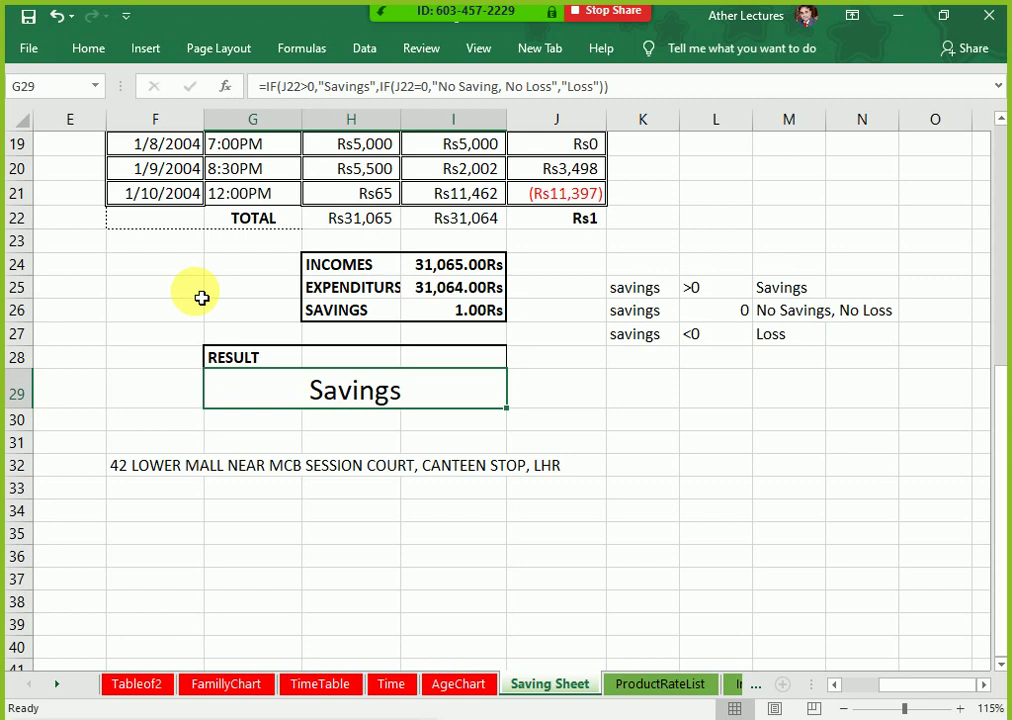
{"action": "left_click", "coordinate": [88, 49]}
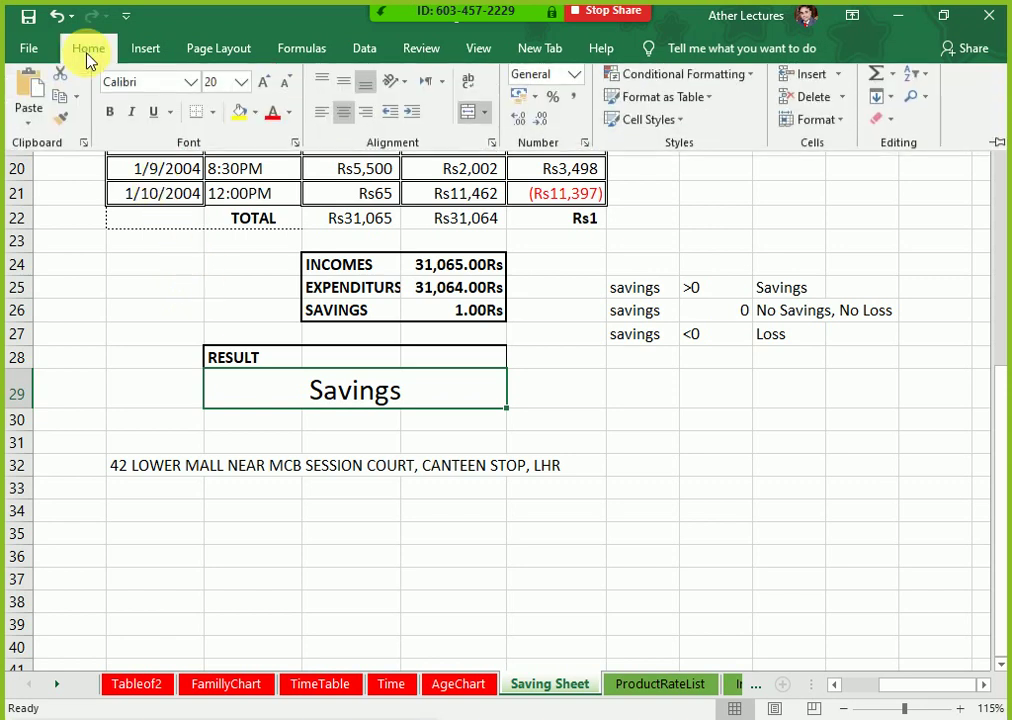
{"action": "double_click", "coordinate": [87, 57]}
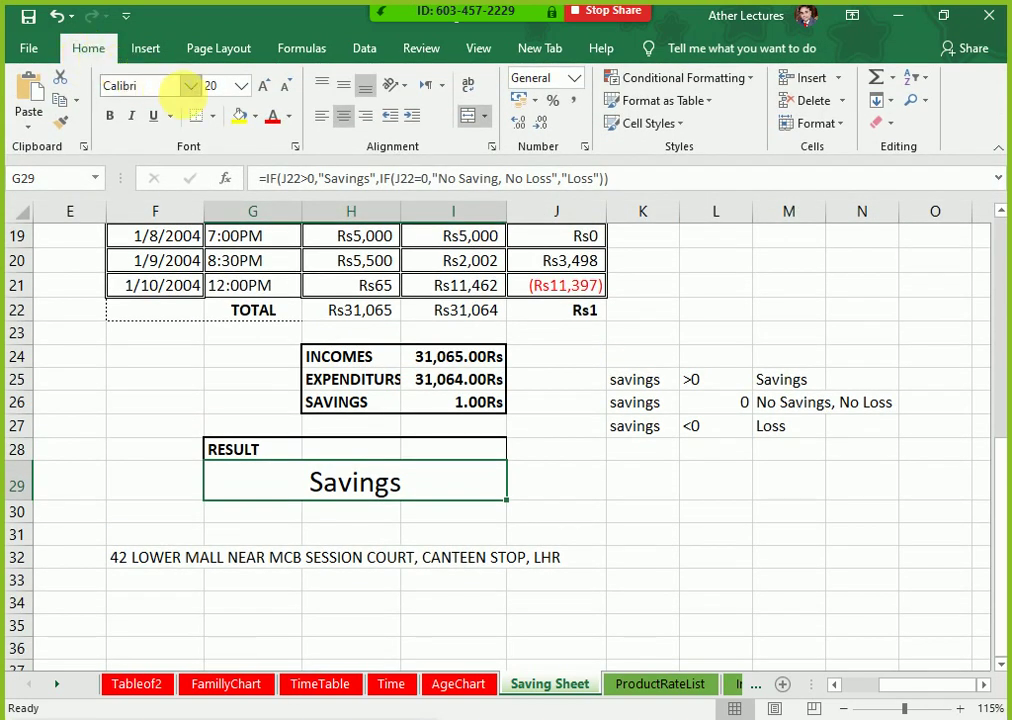
Step: Colour the RESULT cell with a gold fill and blue Savings text
{"action": "left_click", "coordinate": [270, 118]}
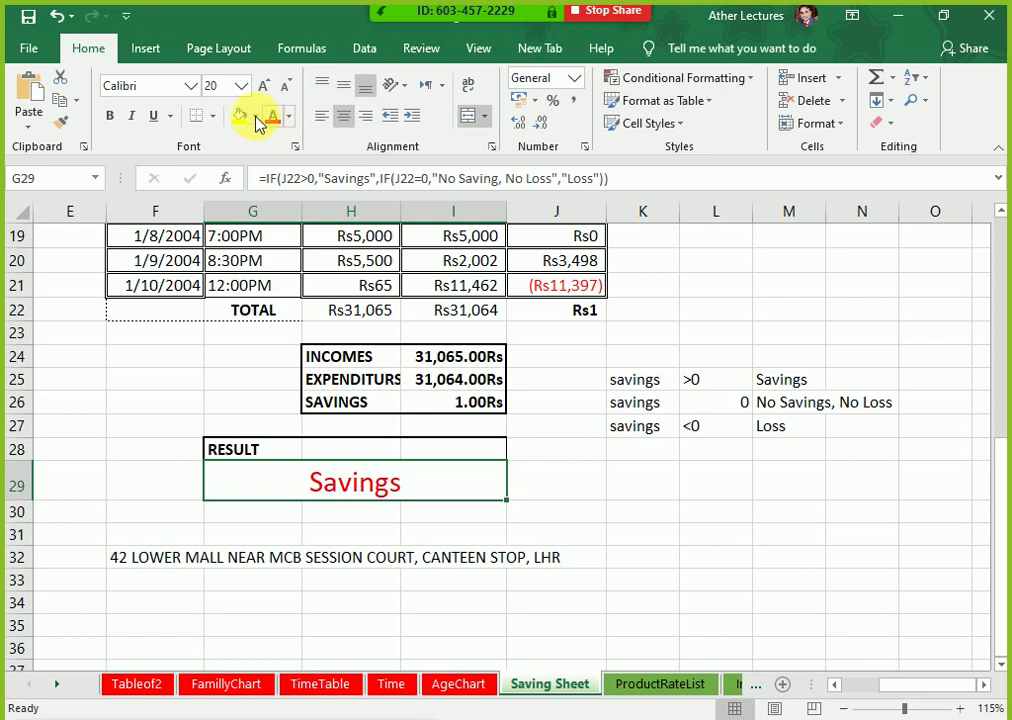
{"action": "left_click", "coordinate": [241, 115]}
{"action": "left_click", "coordinate": [257, 117]}
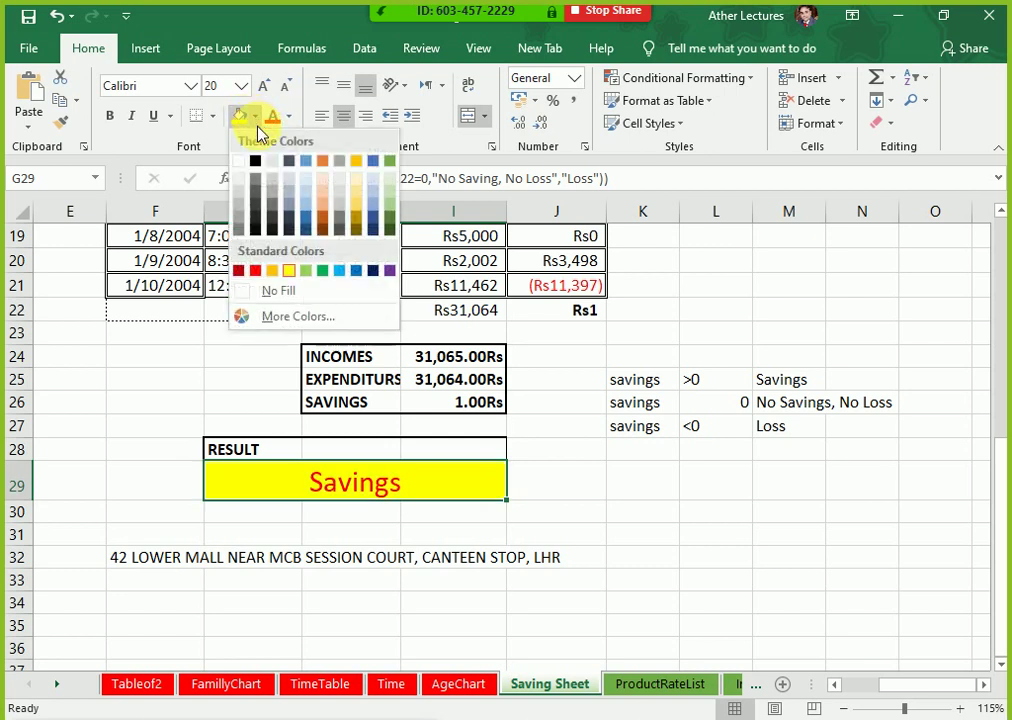
{"action": "left_click", "coordinate": [350, 168]}
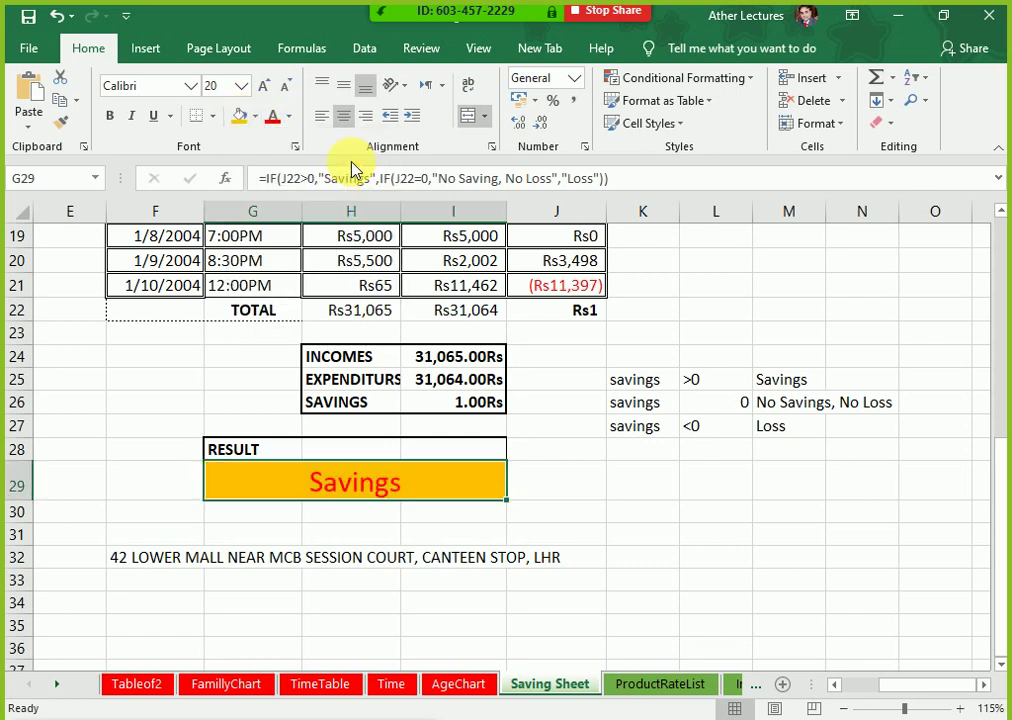
{"action": "left_click", "coordinate": [288, 117]}
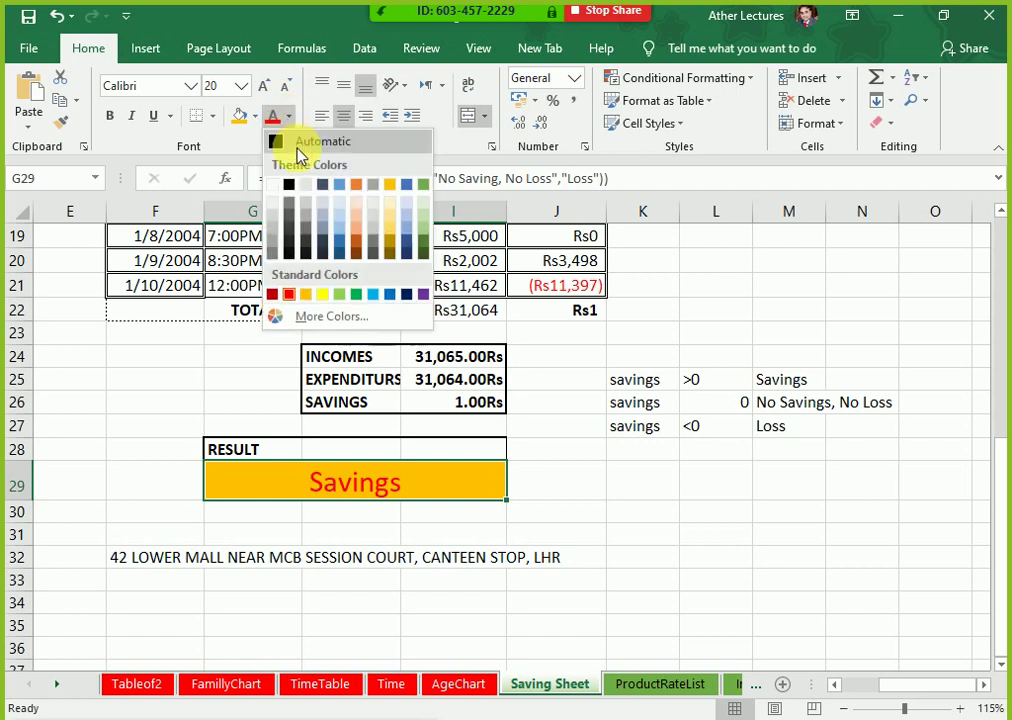
{"action": "left_click", "coordinate": [390, 294]}
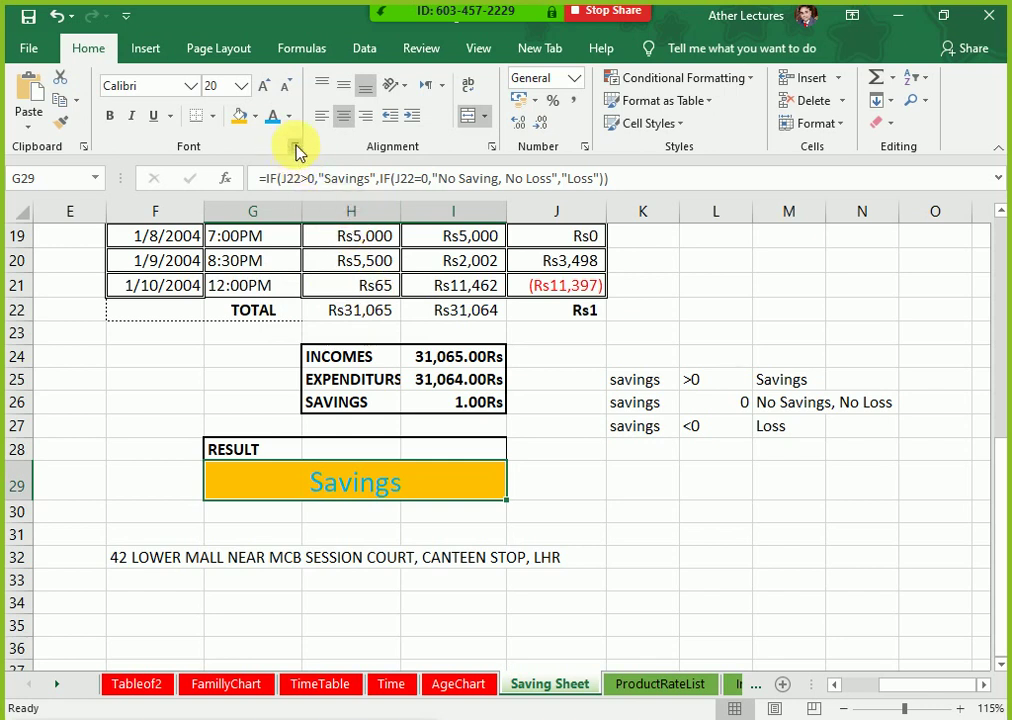
{"action": "left_click", "coordinate": [886, 125]}
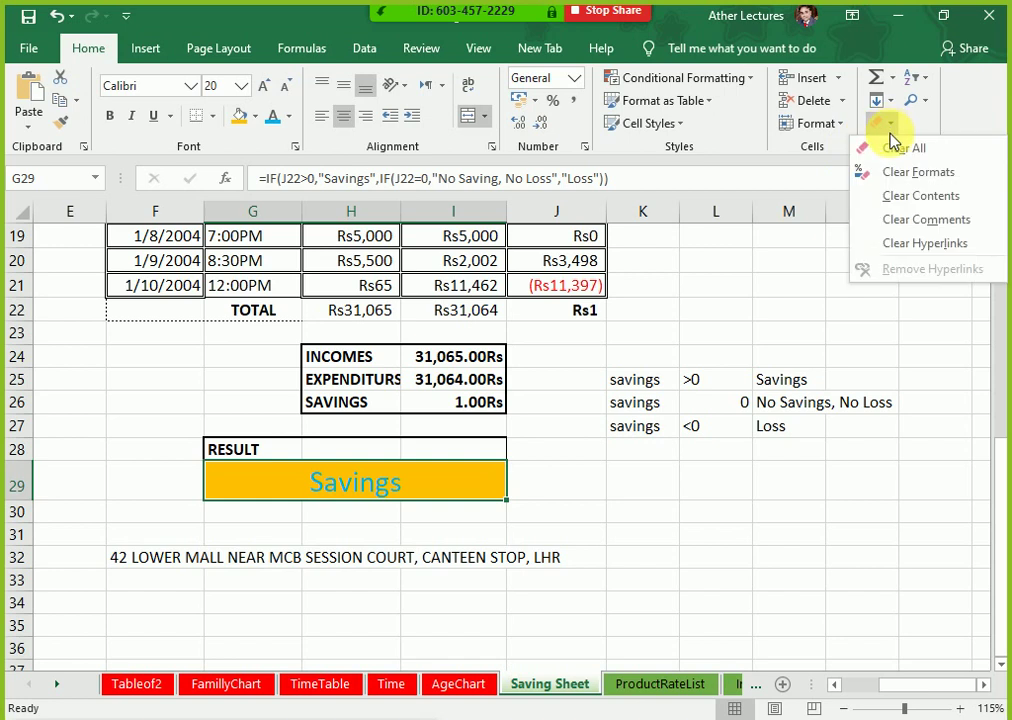
Step: Clear all formats from G29, then merge and centre G29:I29 again
{"action": "left_click", "coordinate": [890, 172]}
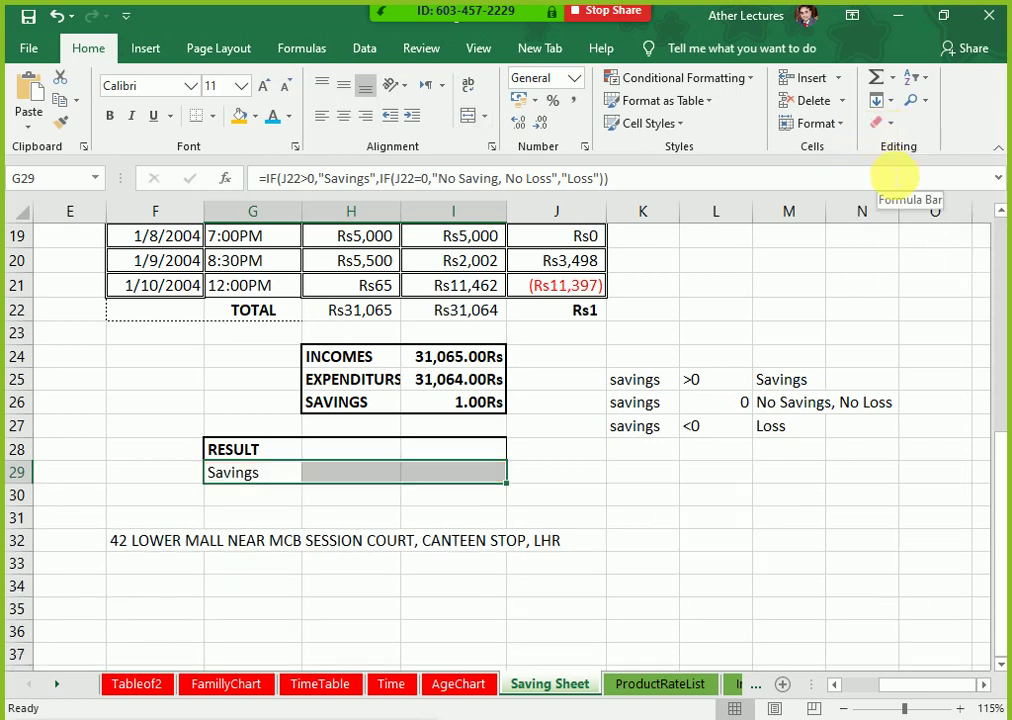
{"action": "left_click_drag", "start_coordinate": [271, 474], "coordinate": [470, 476]}
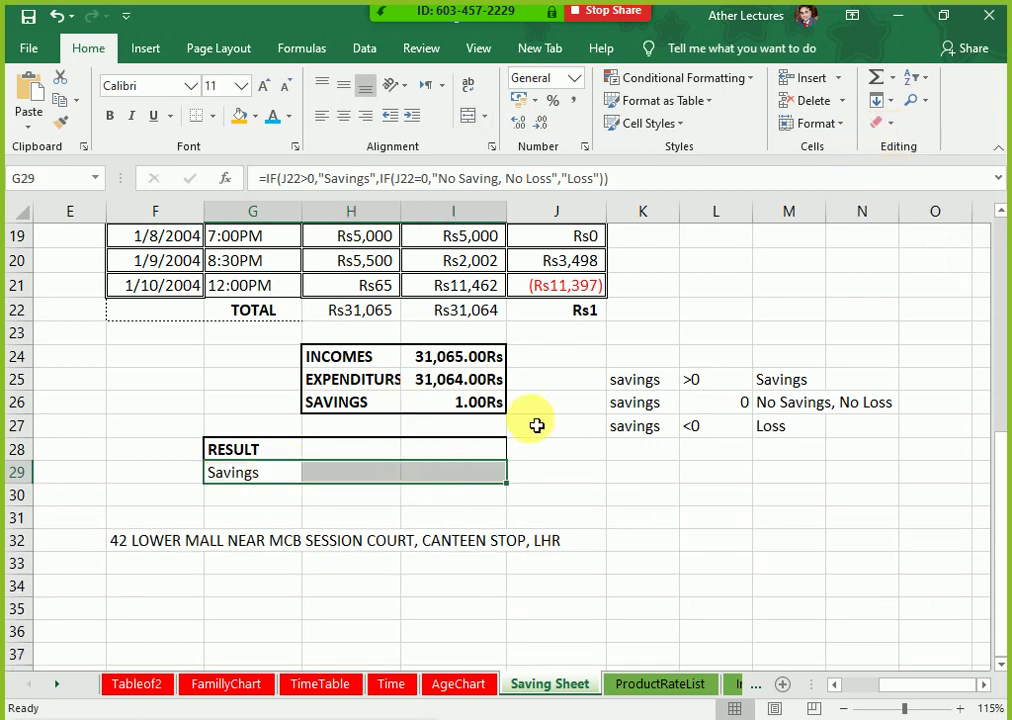
{"action": "left_click", "coordinate": [472, 124]}
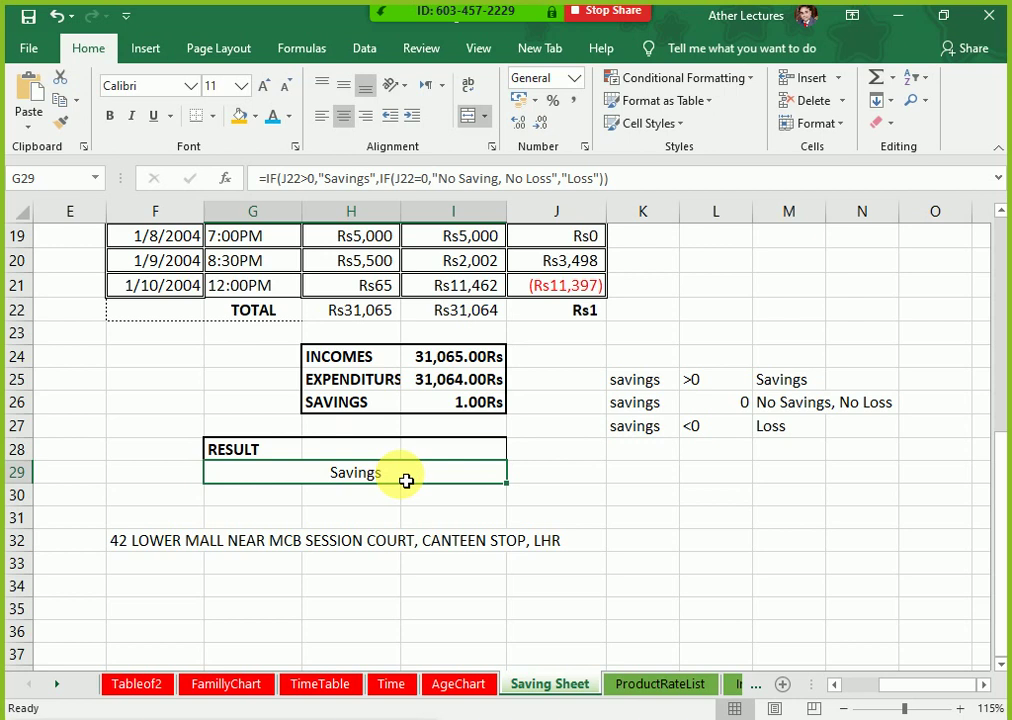
Step: Review the RESULT formula and result labels M25 to M27, then reselect the RESULT cell
{"action": "double_click", "coordinate": [406, 481]}
{"action": "key", "text": "Escape"}
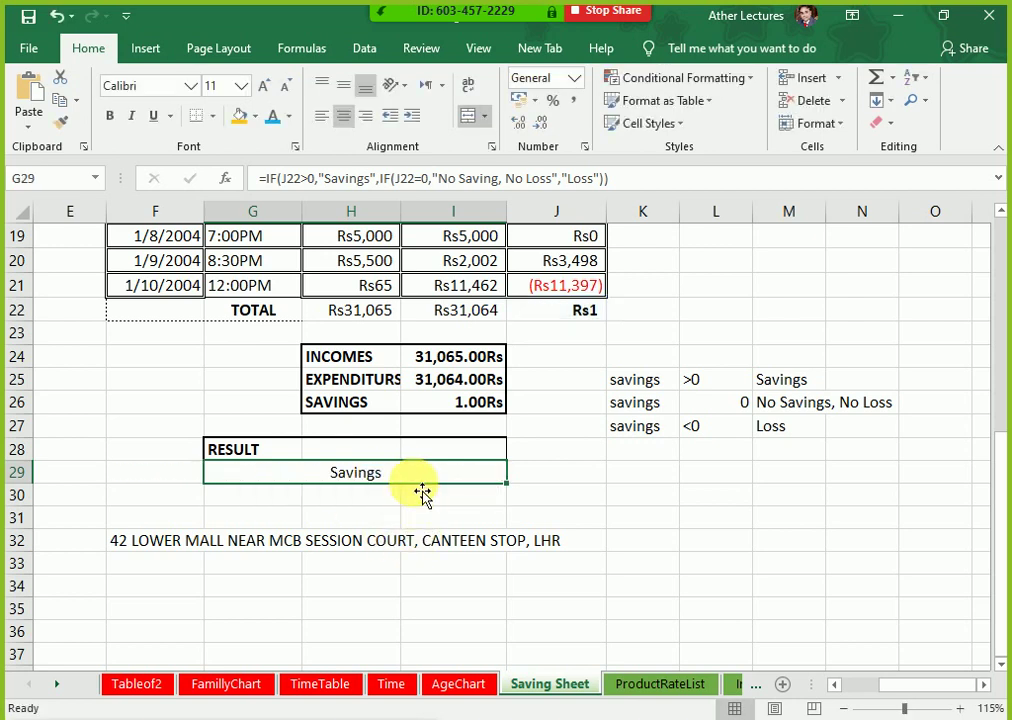
{"action": "left_click_drag", "start_coordinate": [794, 385], "coordinate": [801, 436]}
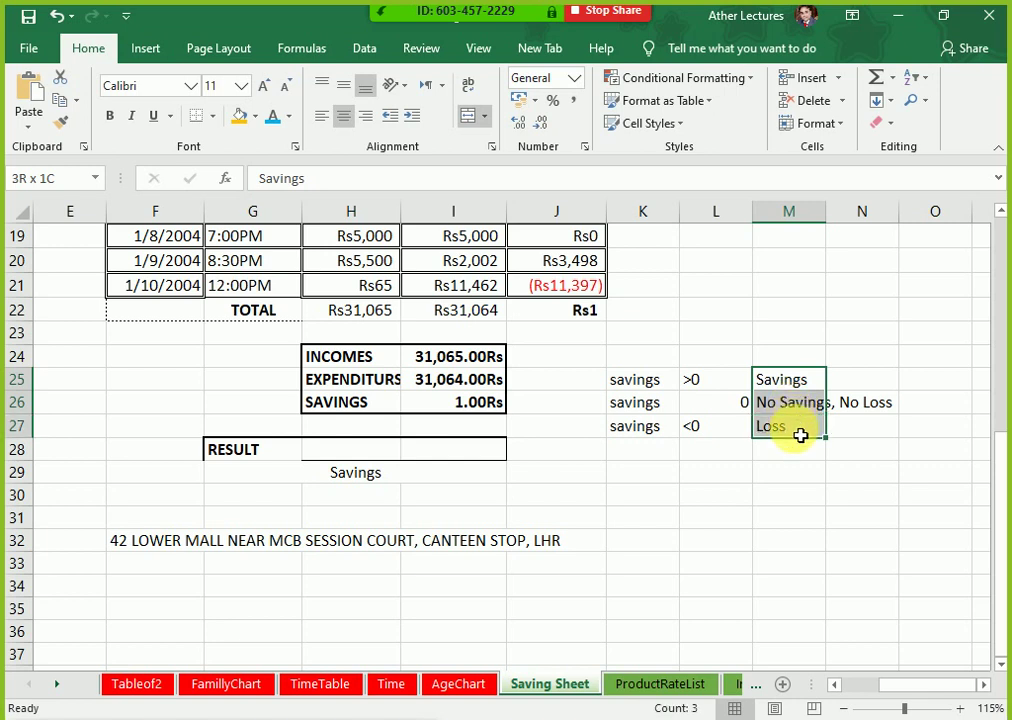
{"action": "left_click_drag", "start_coordinate": [800, 384], "coordinate": [818, 427]}
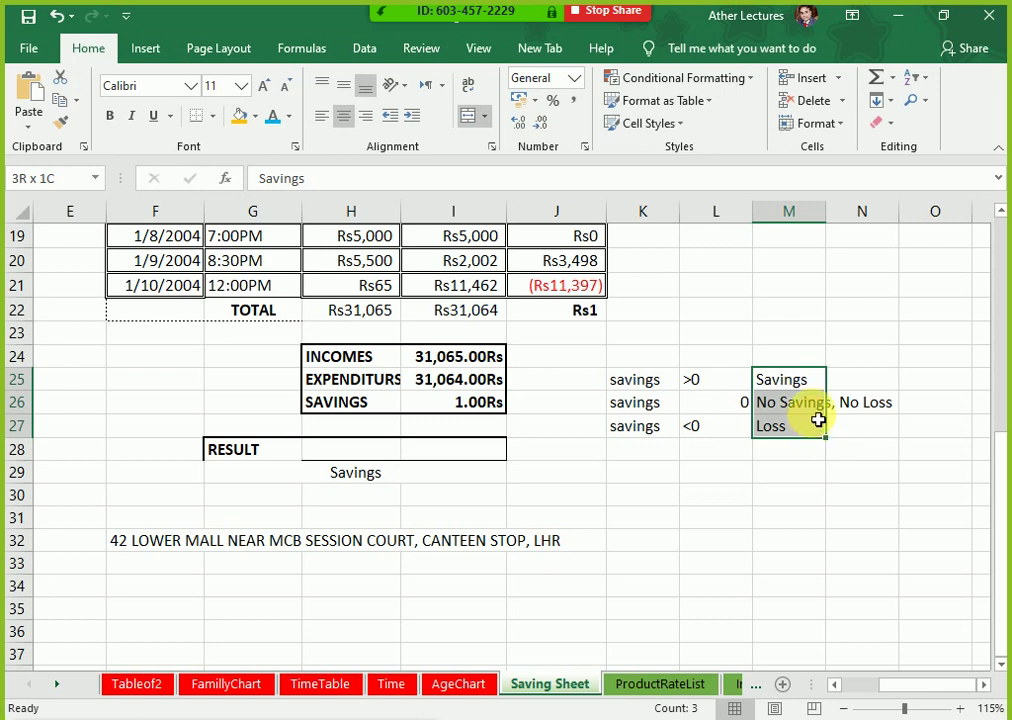
{"action": "left_click_drag", "start_coordinate": [816, 427], "coordinate": [815, 427]}
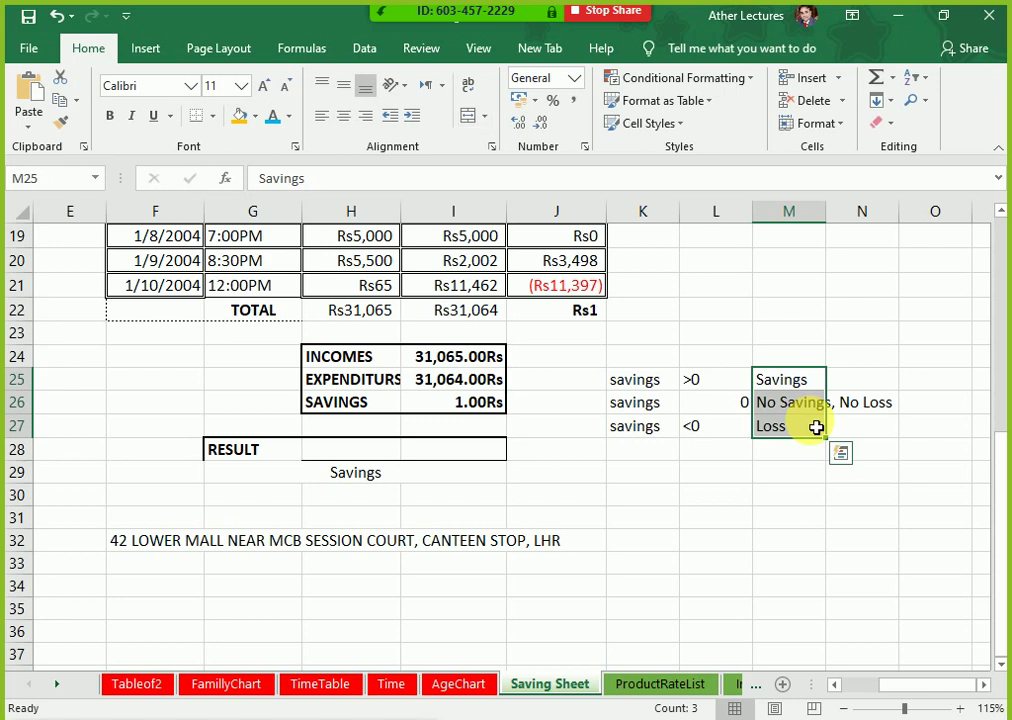
{"action": "left_click", "coordinate": [425, 476]}
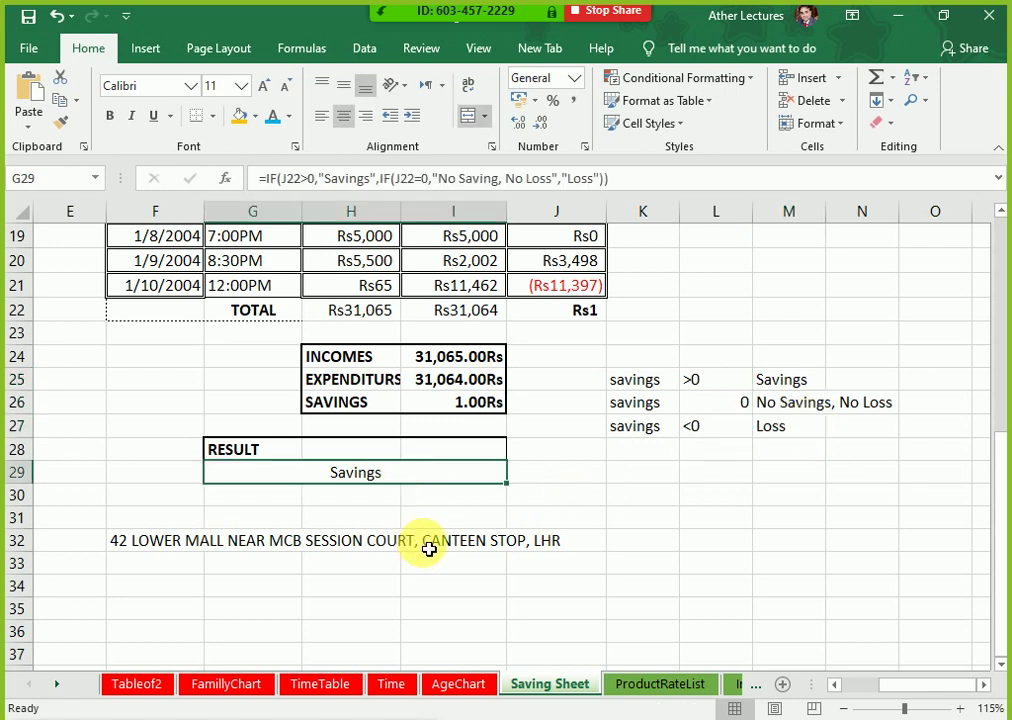
Step: With the merged RESULT cell selected, open the Conditional Formatting dropdown
{"action": "left_click_drag", "start_coordinate": [797, 389], "coordinate": [803, 427]}
{"action": "left_click", "coordinate": [459, 481]}
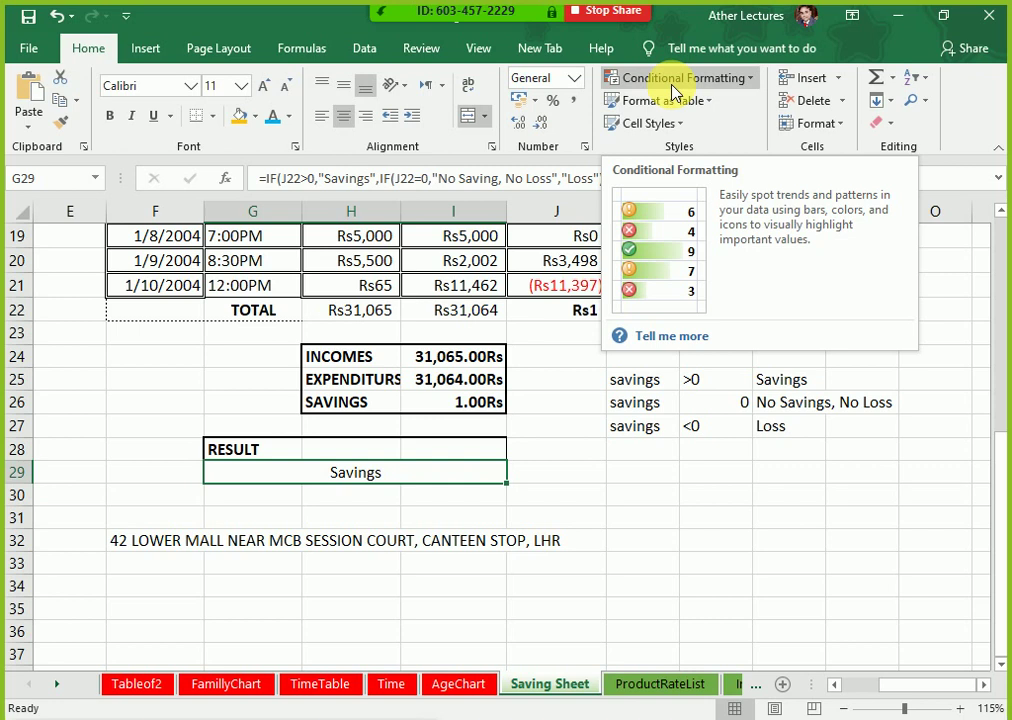
{"action": "left_click", "coordinate": [674, 88]}
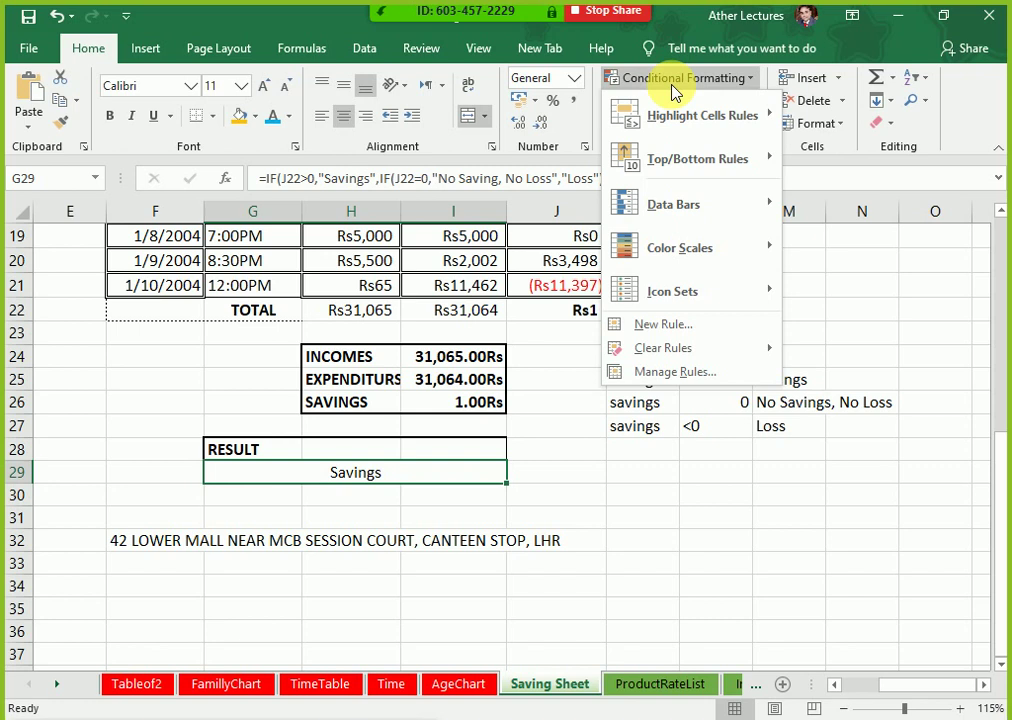
Step: Open the conditional formatting rules manager and move it higher on screen
{"action": "left_click", "coordinate": [680, 376]}
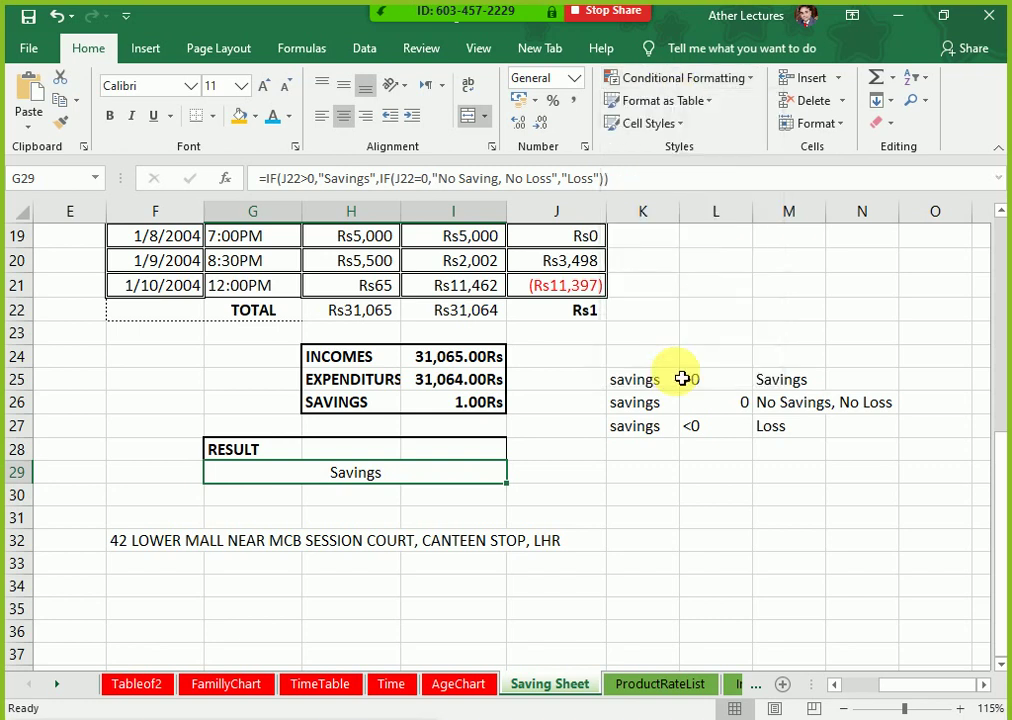
{"action": "left_click", "coordinate": [612, 330]}
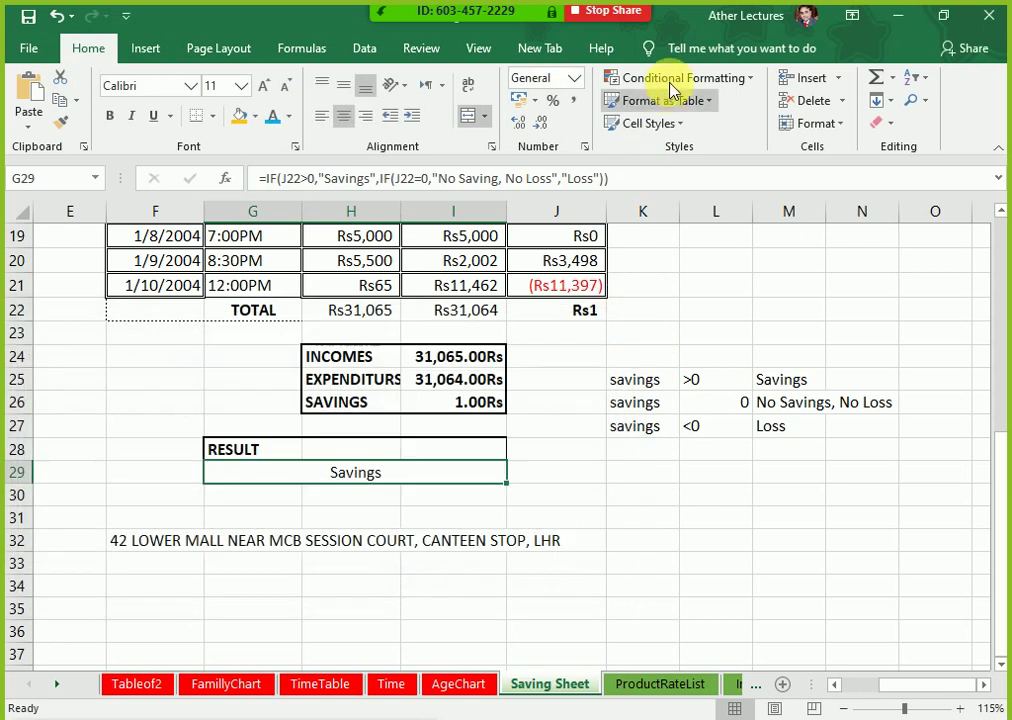
{"action": "left_click", "coordinate": [671, 80]}
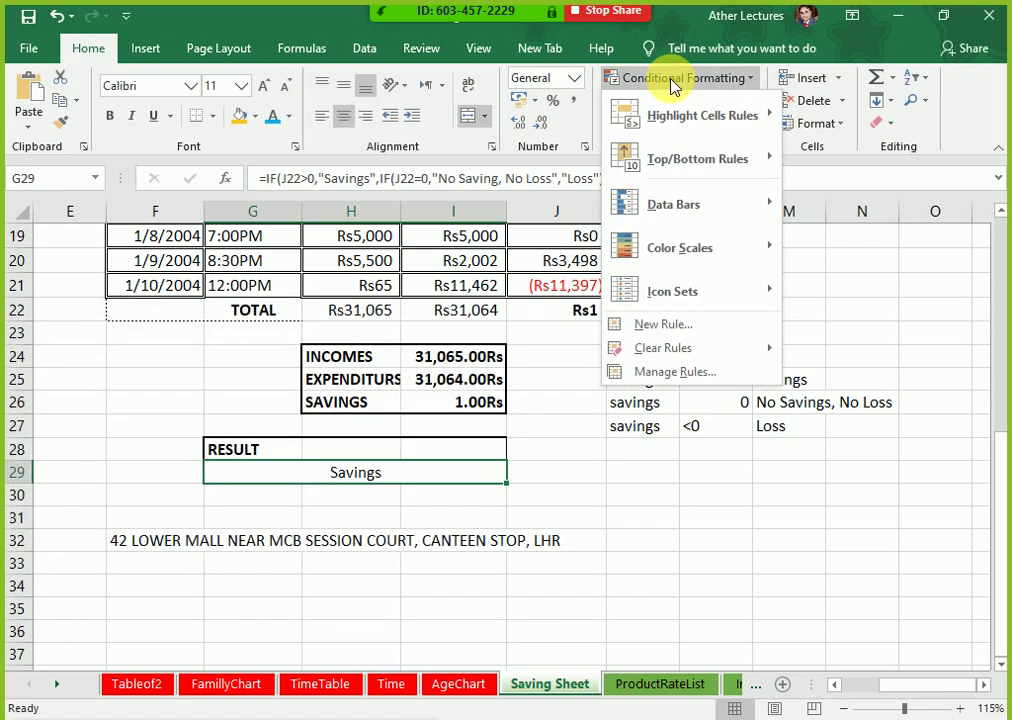
{"action": "left_click", "coordinate": [667, 385]}
{"action": "left_click_drag", "start_coordinate": [486, 323], "coordinate": [486, 86]}
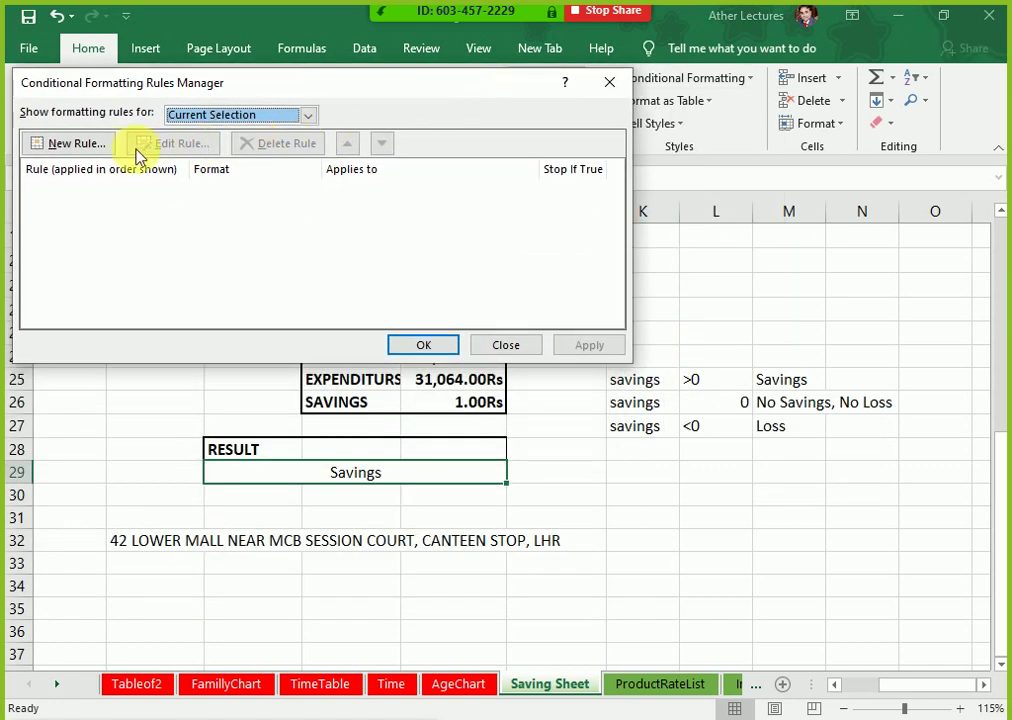
Step: Start a 'Format only cells that contain' rule with Cell Value equal to 'Saving'
{"action": "left_click", "coordinate": [100, 146]}
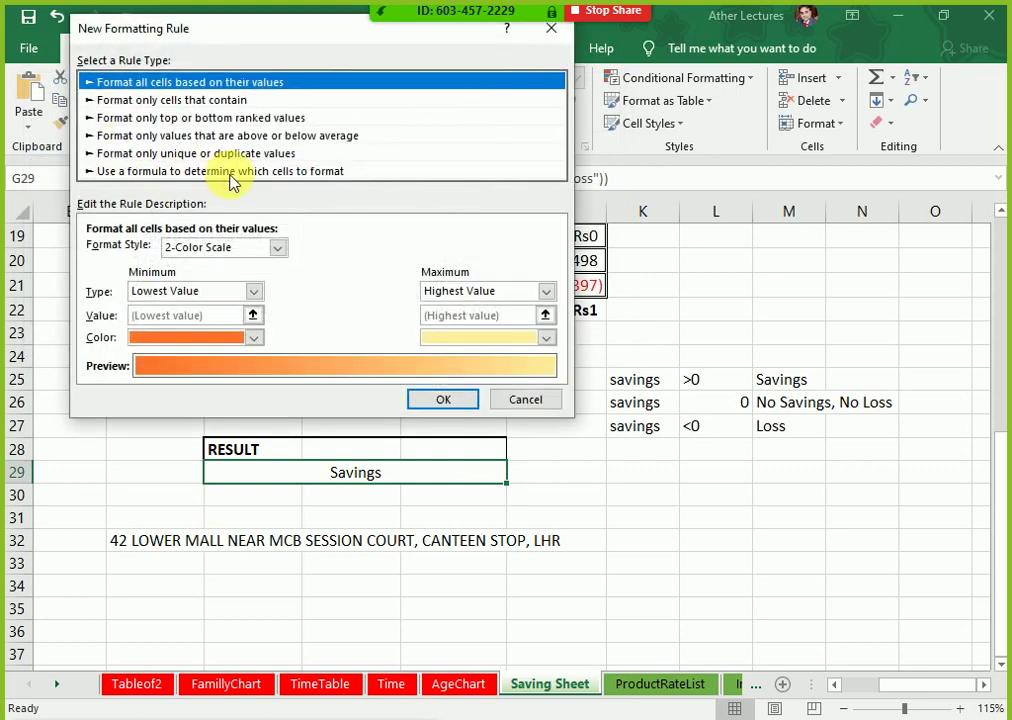
{"action": "left_click", "coordinate": [138, 101]}
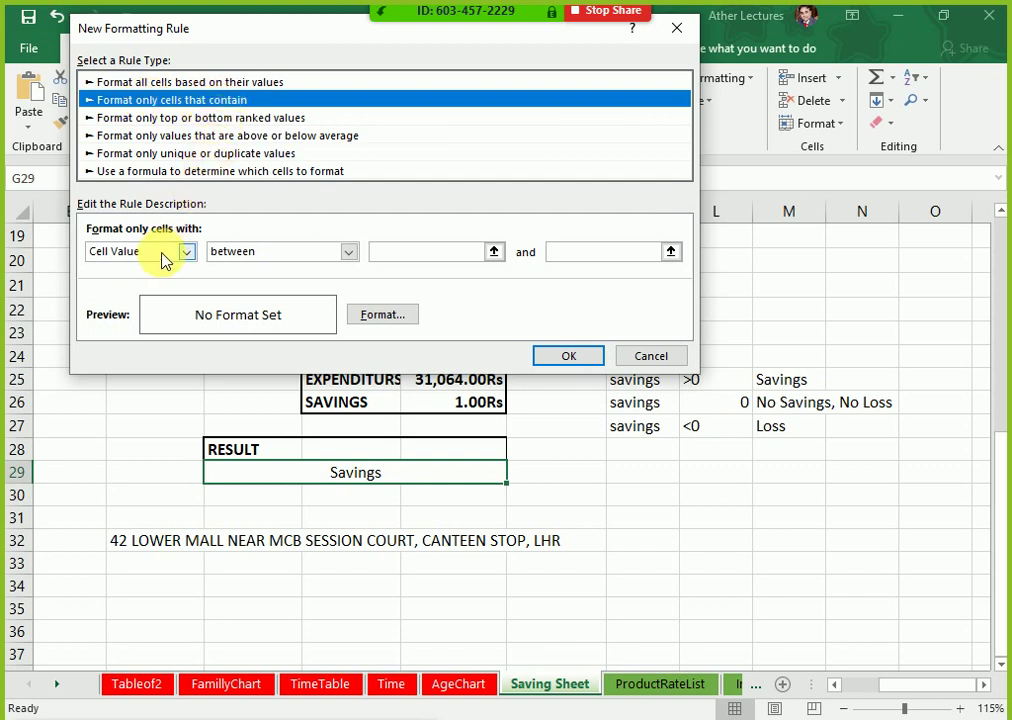
{"action": "left_click", "coordinate": [220, 253]}
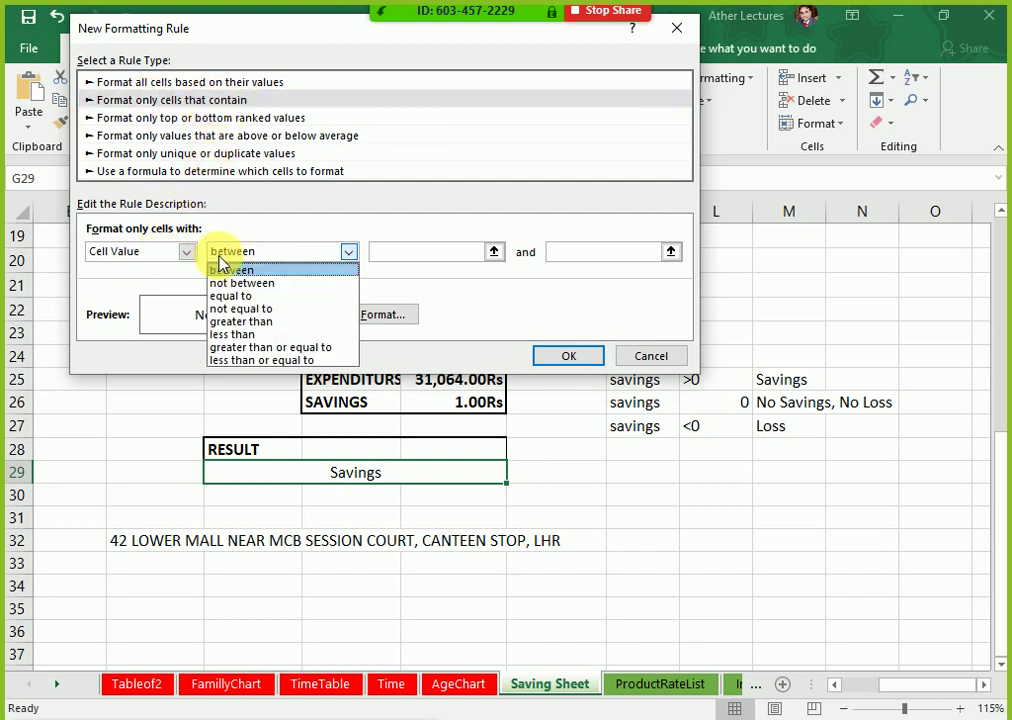
{"action": "left_click", "coordinate": [236, 298]}
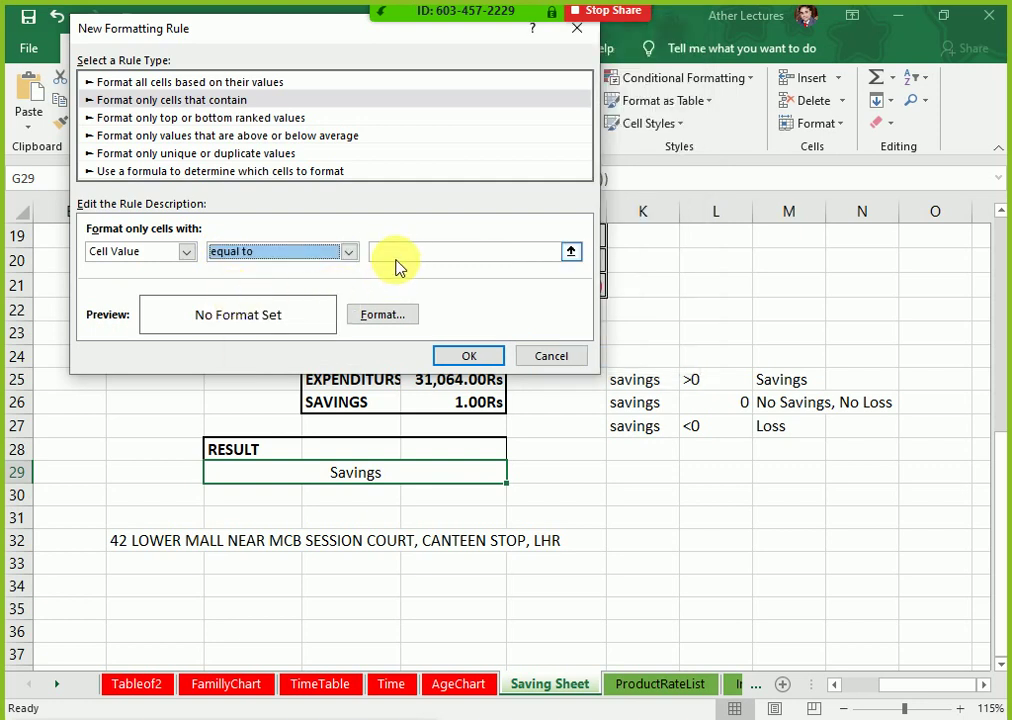
{"action": "left_click", "coordinate": [416, 256]}
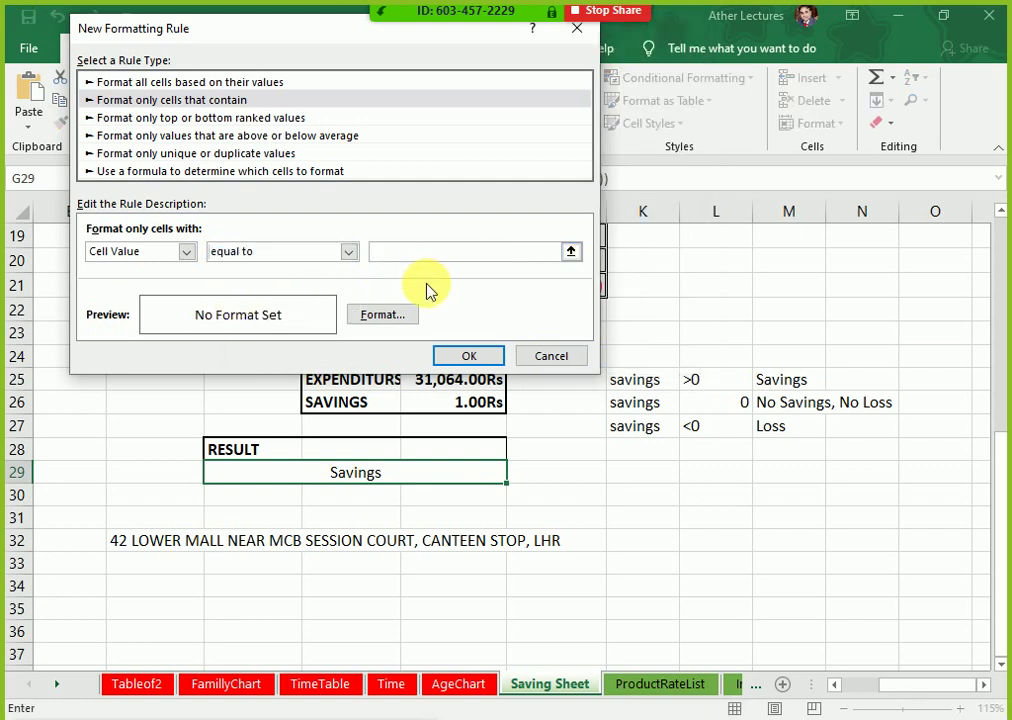
{"action": "type", "text": "Savings"}
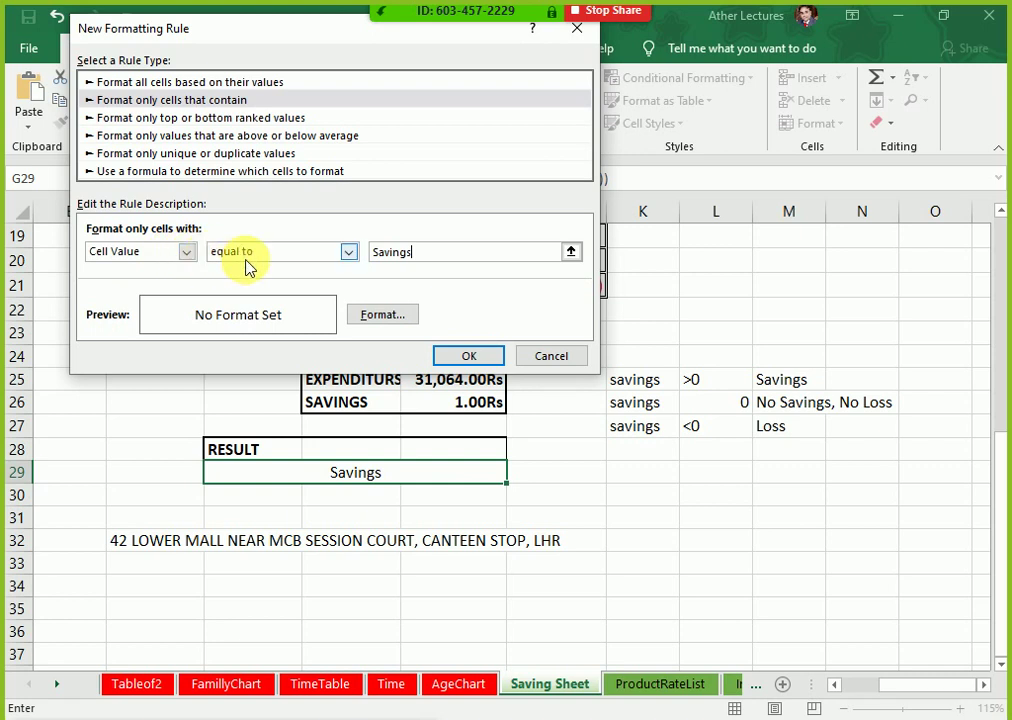
Step: Give the Savings rule a green background fill and a gold outline border
{"action": "left_click", "coordinate": [390, 316]}
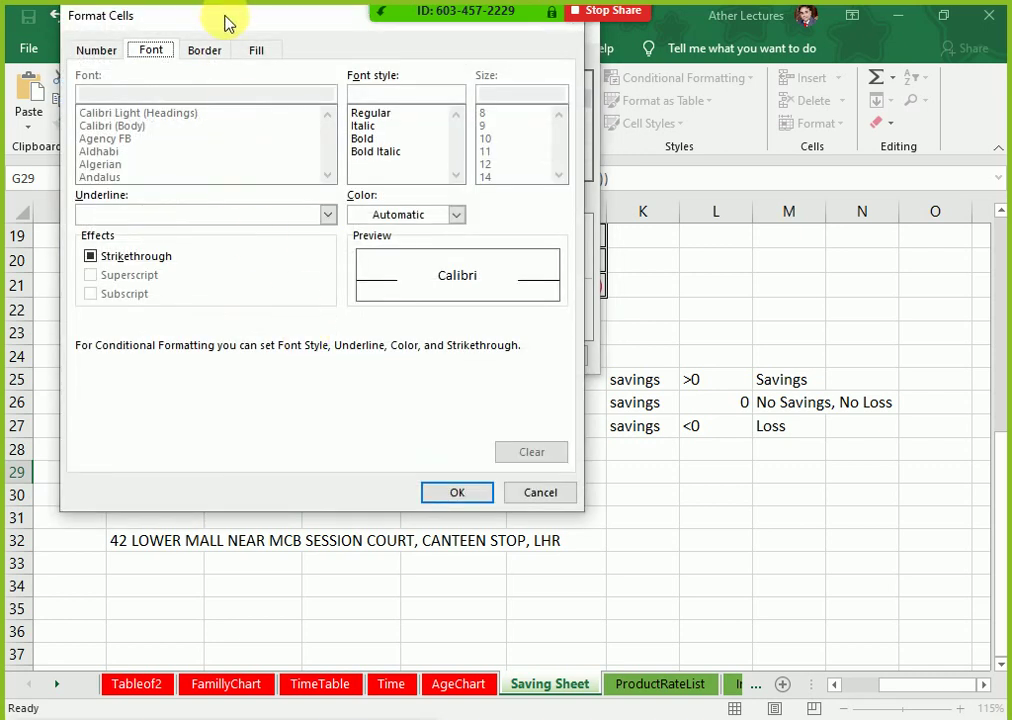
{"action": "left_click_drag", "start_coordinate": [226, 18], "coordinate": [542, 75]}
{"action": "left_click", "coordinate": [490, 120]}
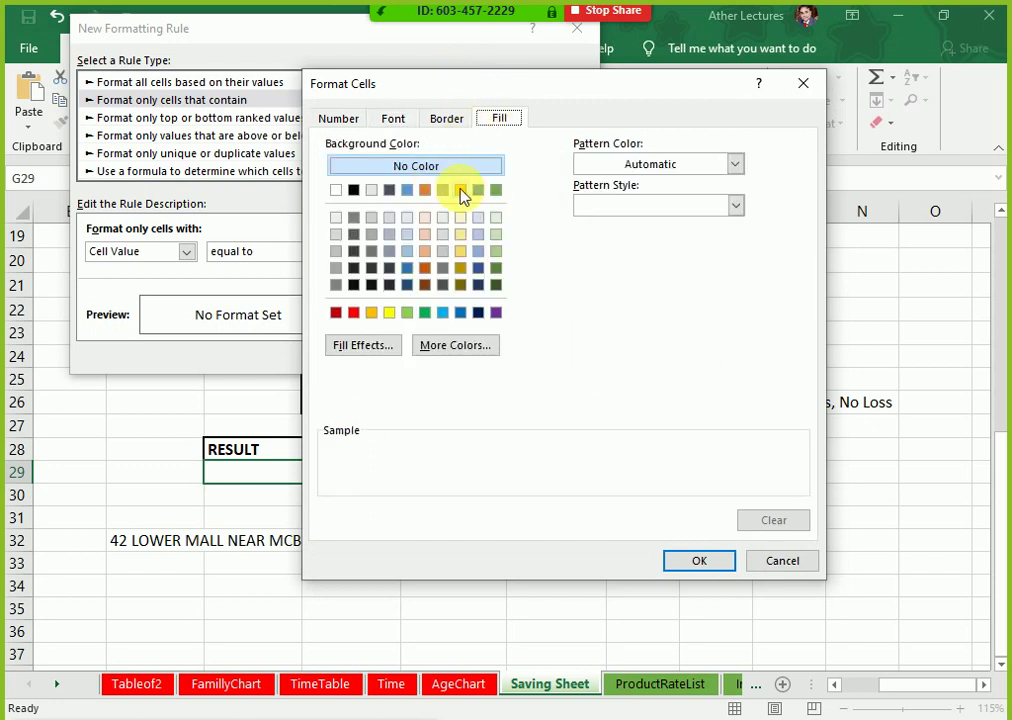
{"action": "left_click", "coordinate": [496, 190]}
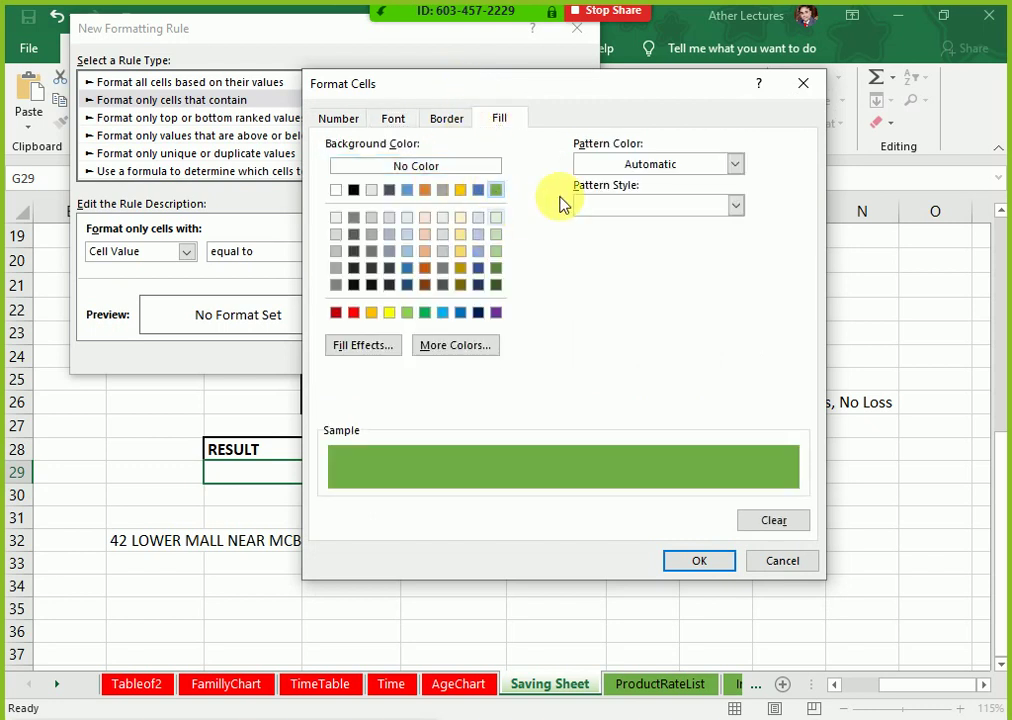
{"action": "left_click", "coordinate": [446, 122]}
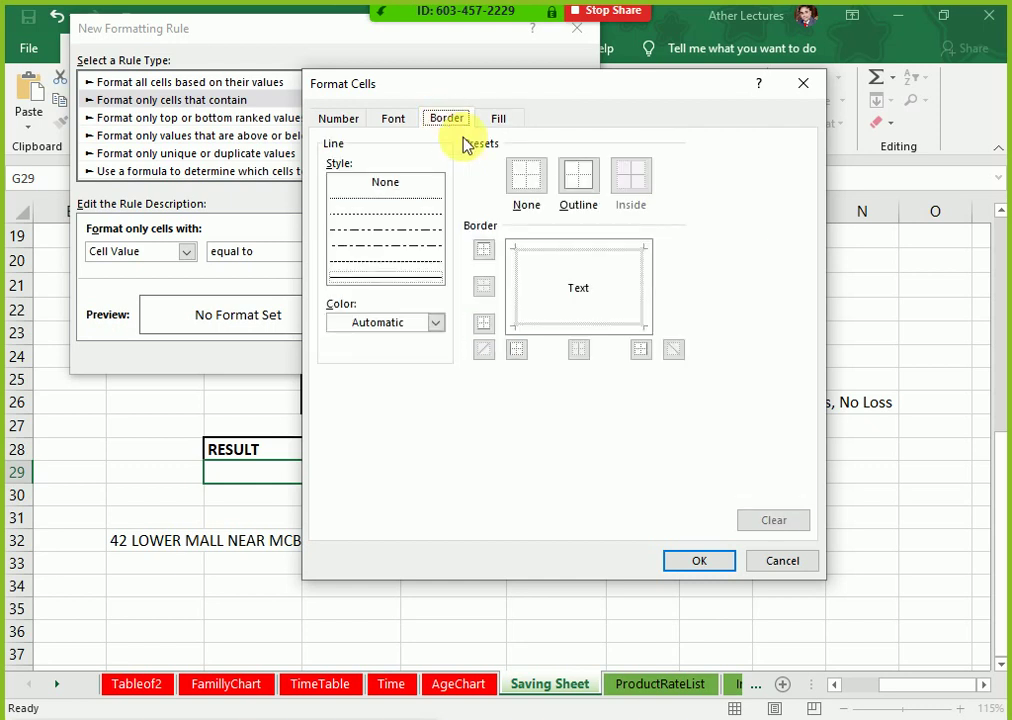
{"action": "left_click", "coordinate": [410, 270]}
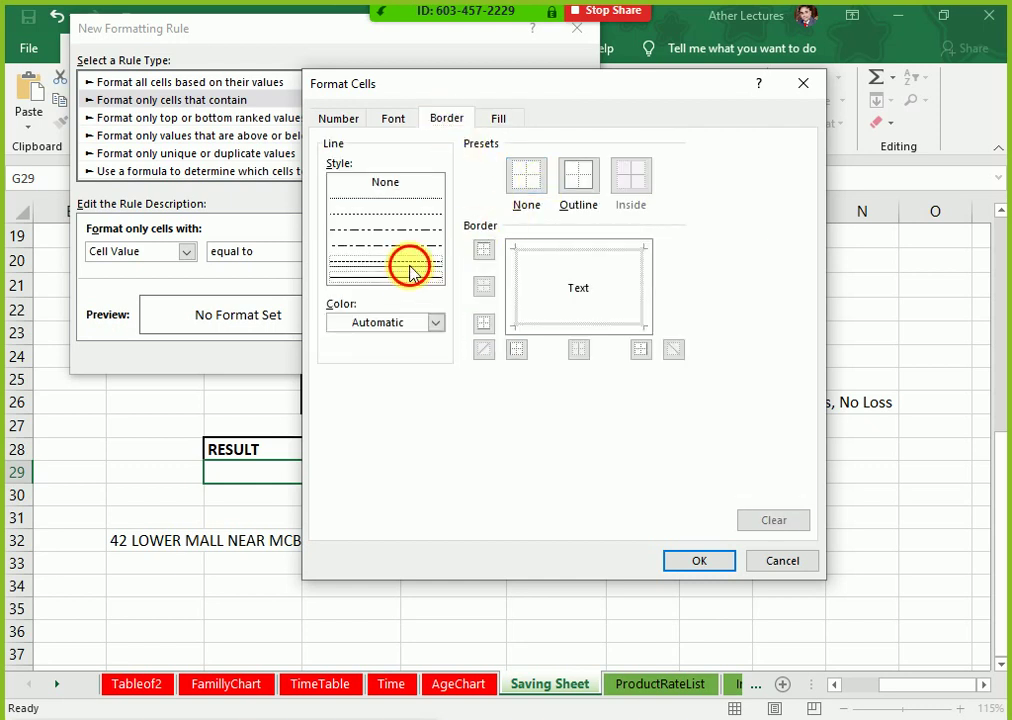
{"action": "left_click", "coordinate": [435, 325]}
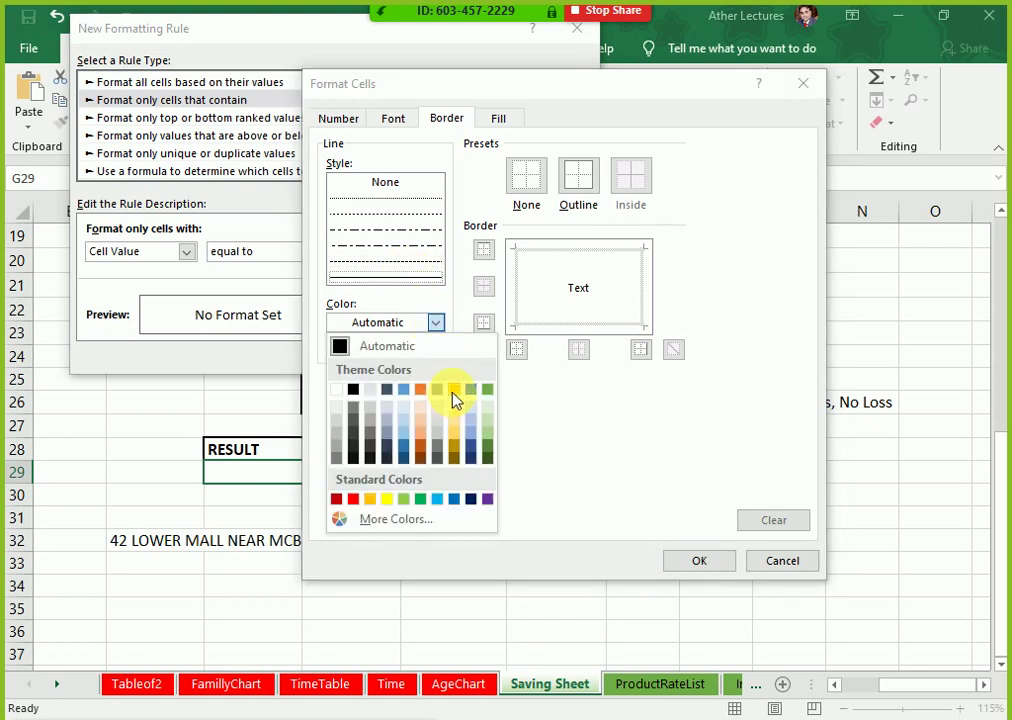
{"action": "left_click", "coordinate": [453, 391]}
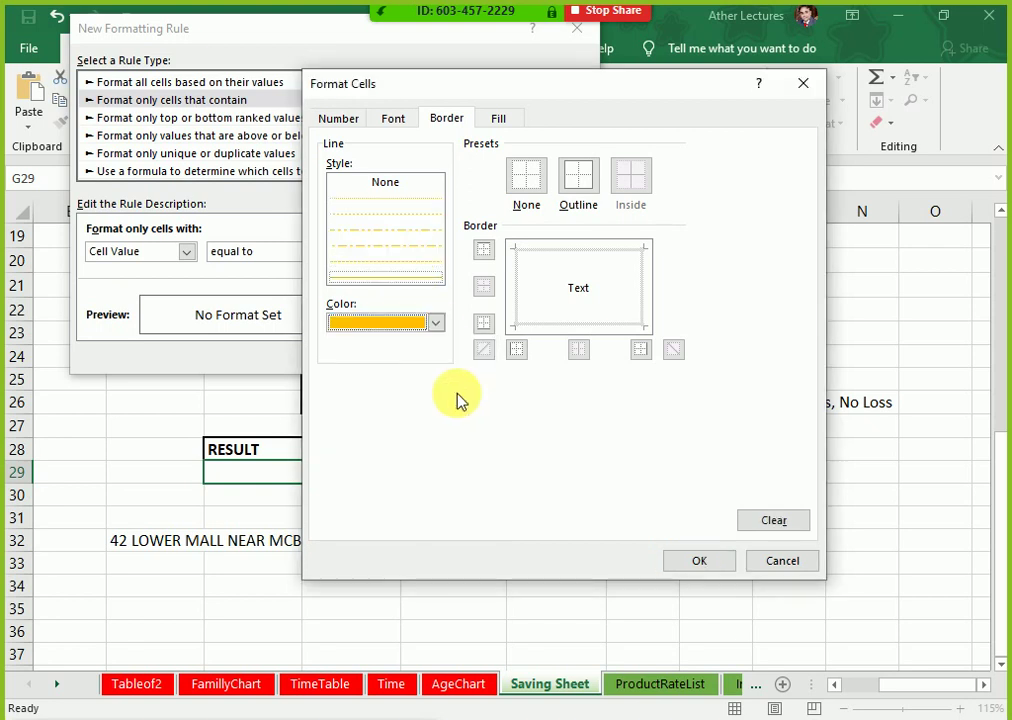
{"action": "left_click", "coordinate": [590, 188]}
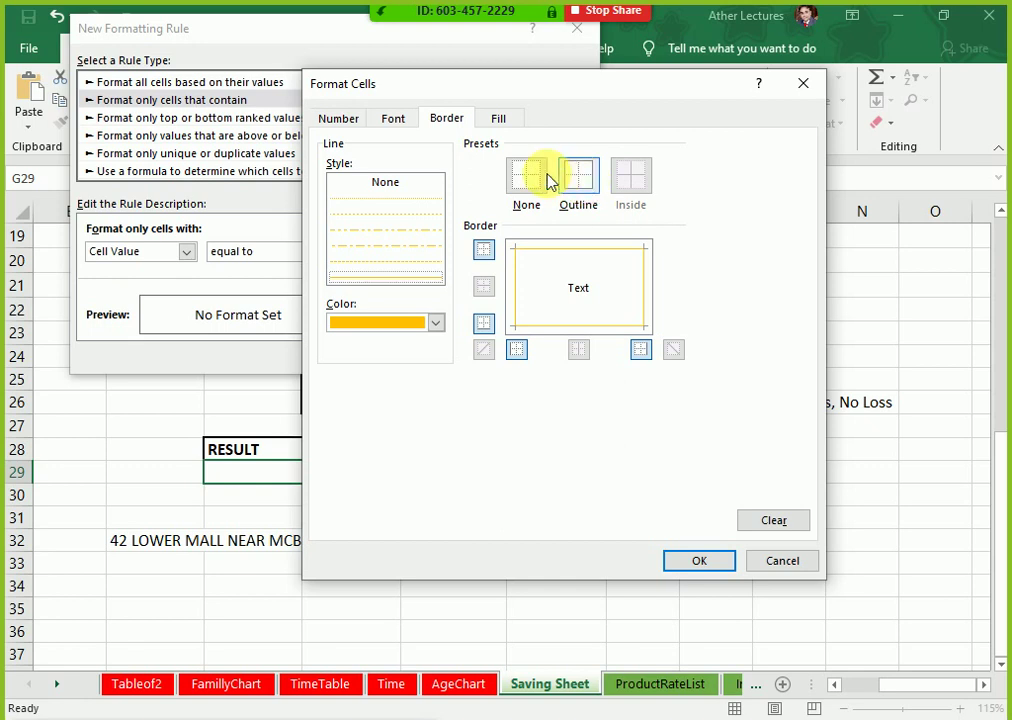
Step: Make the matching text bold, recheck the green fill, and save the Savings rule
{"action": "left_click", "coordinate": [410, 121]}
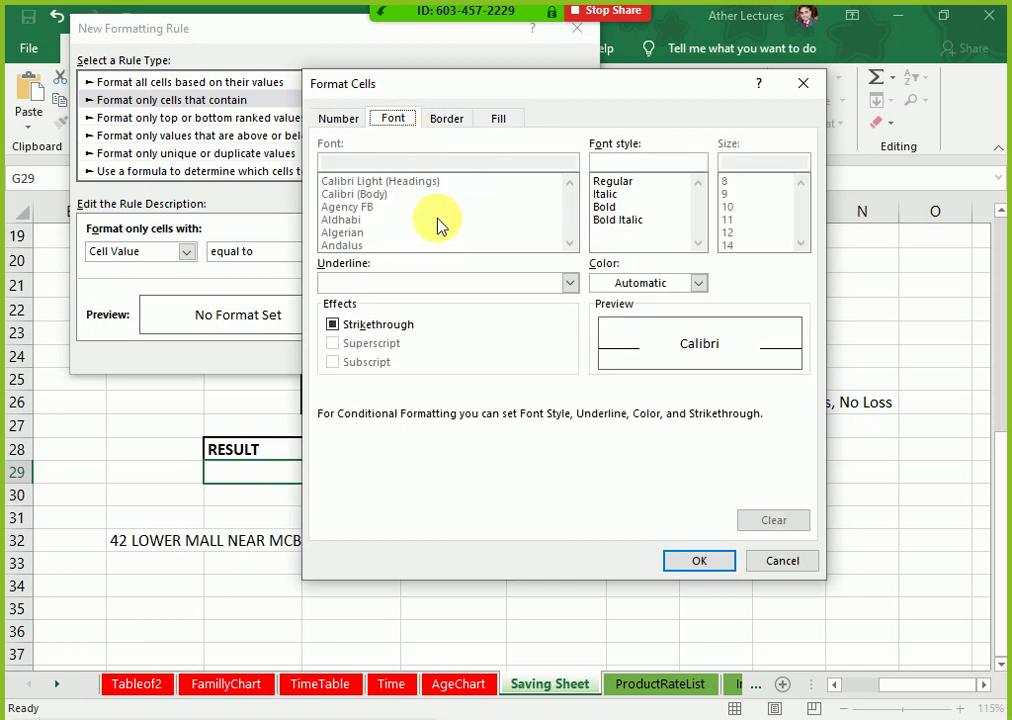
{"action": "left_click", "coordinate": [611, 208]}
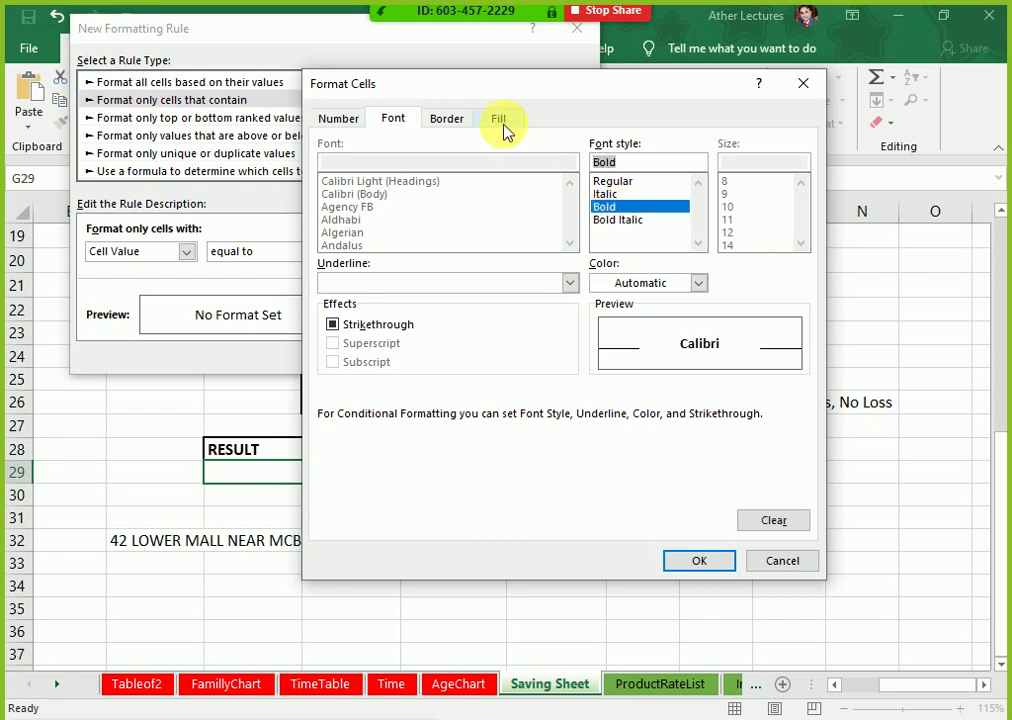
{"action": "left_click", "coordinate": [336, 117]}
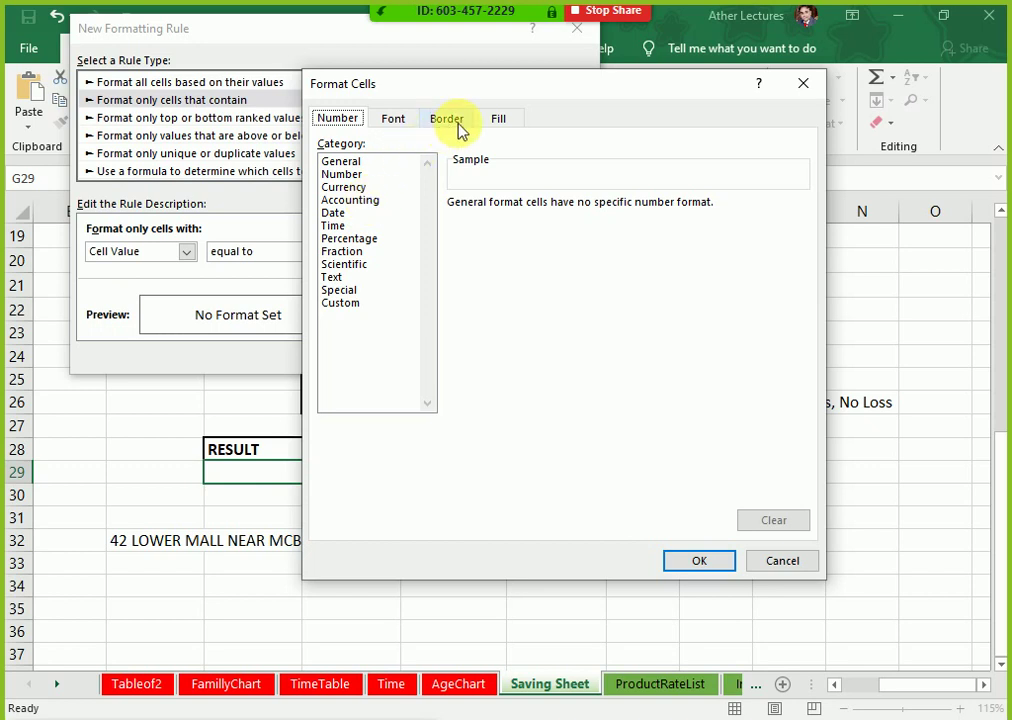
{"action": "left_click", "coordinate": [498, 118]}
{"action": "left_click", "coordinate": [496, 189]}
{"action": "left_click", "coordinate": [699, 562]}
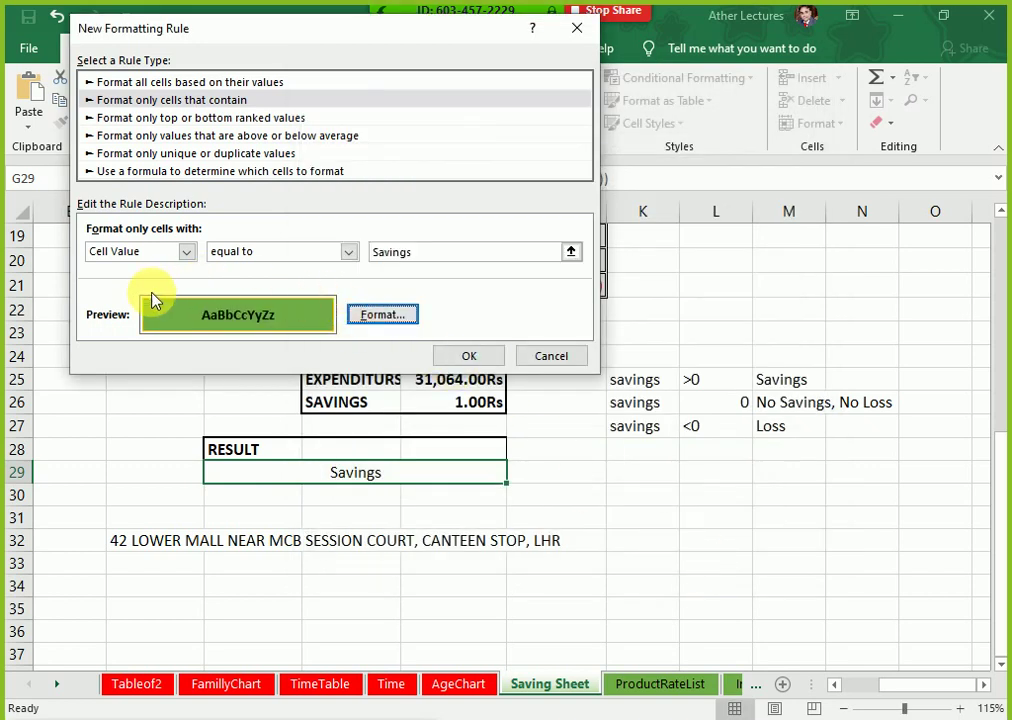
{"action": "left_click", "coordinate": [465, 362]}
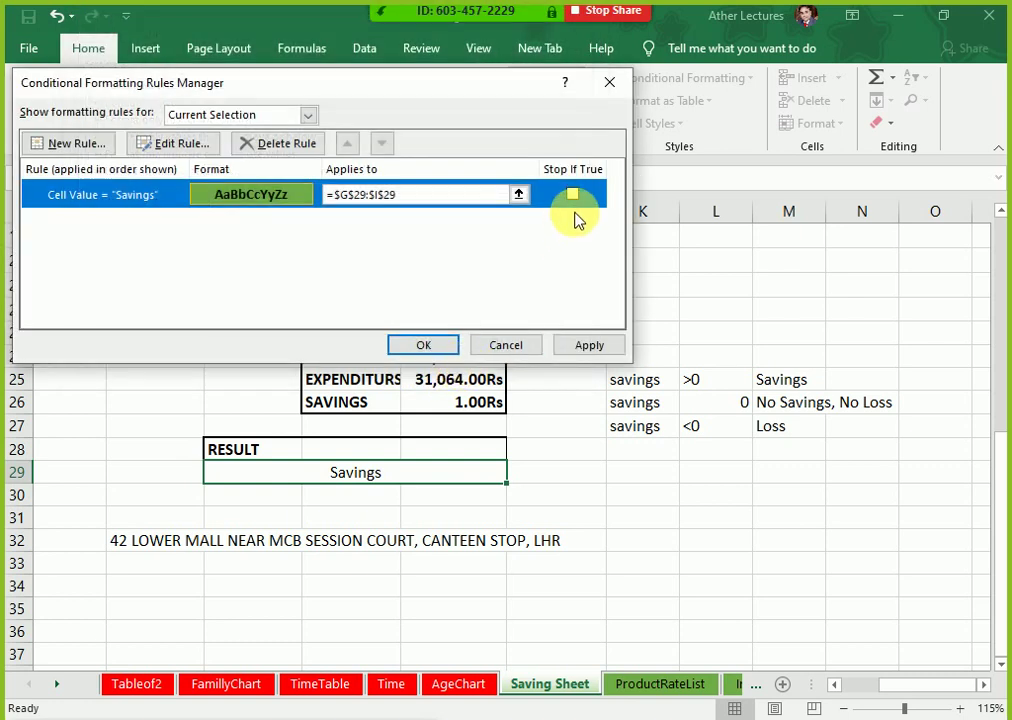
Step: Start a new rule matching cell value equal to 'No Savings, No Loss'
{"action": "left_click", "coordinate": [85, 146]}
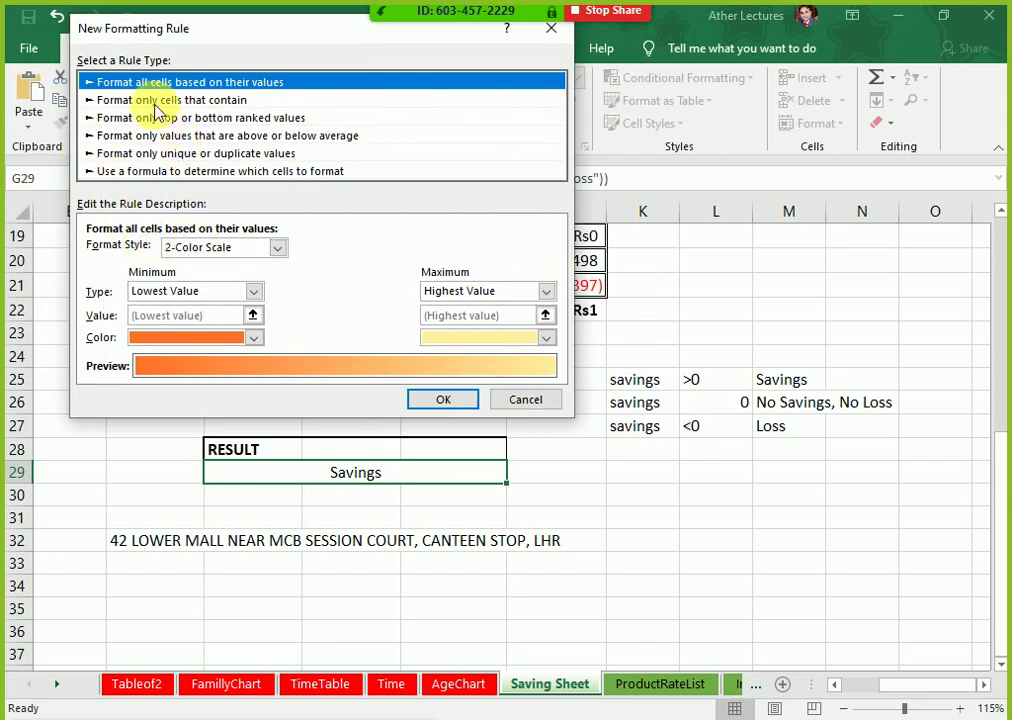
{"action": "left_click", "coordinate": [157, 101]}
{"action": "left_click", "coordinate": [264, 252]}
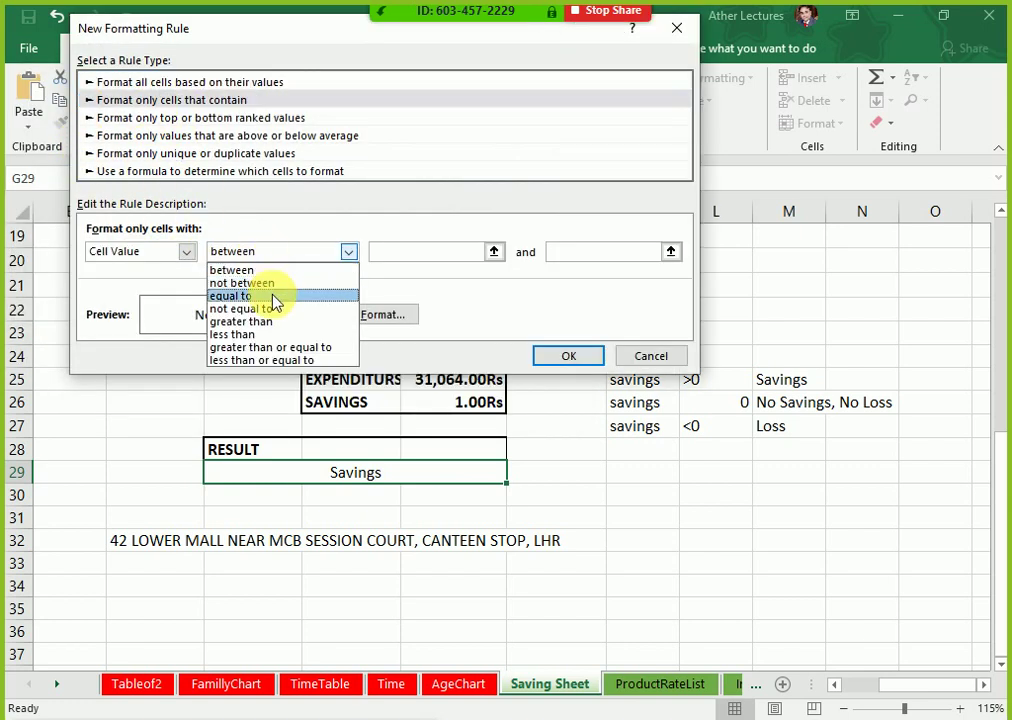
{"action": "left_click", "coordinate": [275, 297]}
{"action": "left_click", "coordinate": [390, 254]}
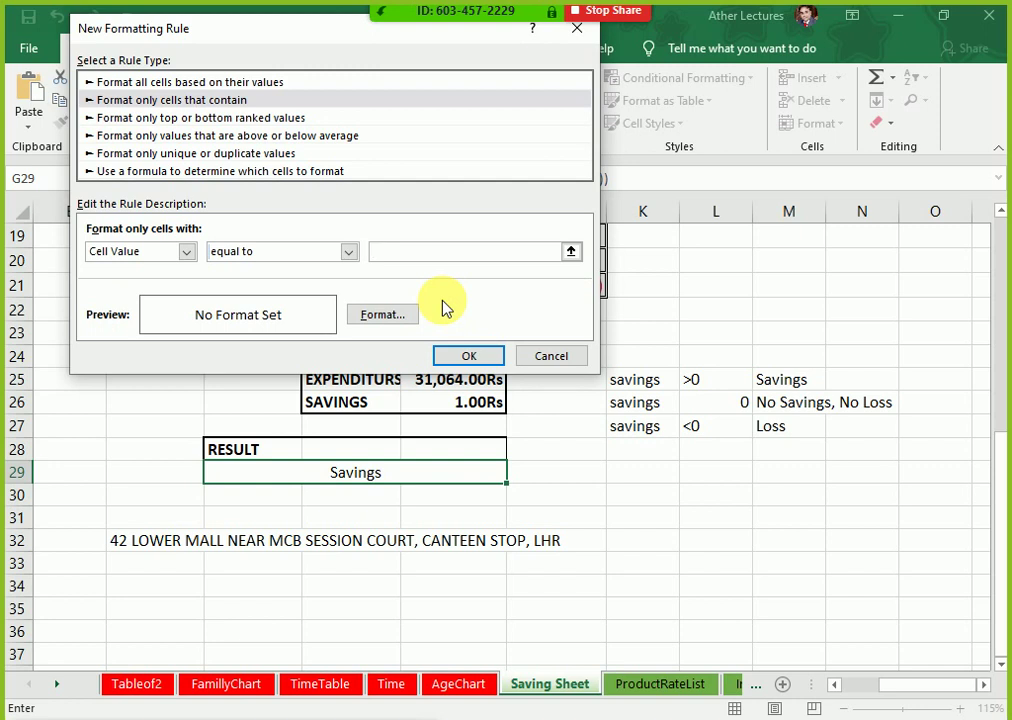
{"action": "type", "text": "0"}
{"action": "left_click", "coordinate": [287, 254]}
{"action": "left_click", "coordinate": [402, 258]}
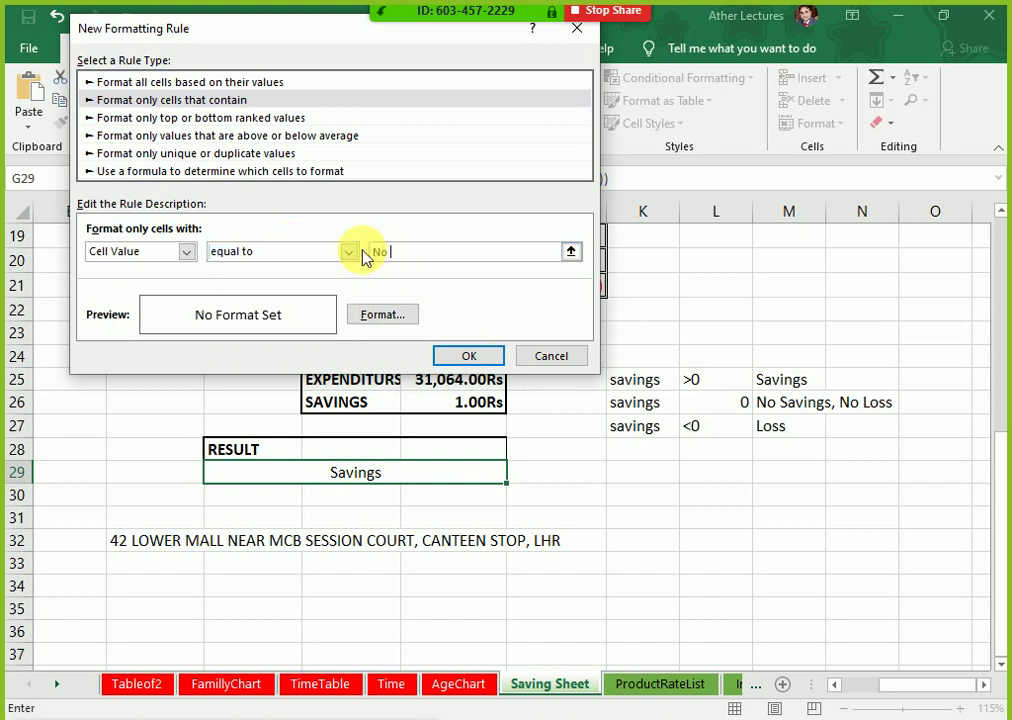
{"action": "type", "text": "No Savings, No Lo"}
{"action": "key", "text": "BackSpace"}
{"action": "type", "text": "ss"}
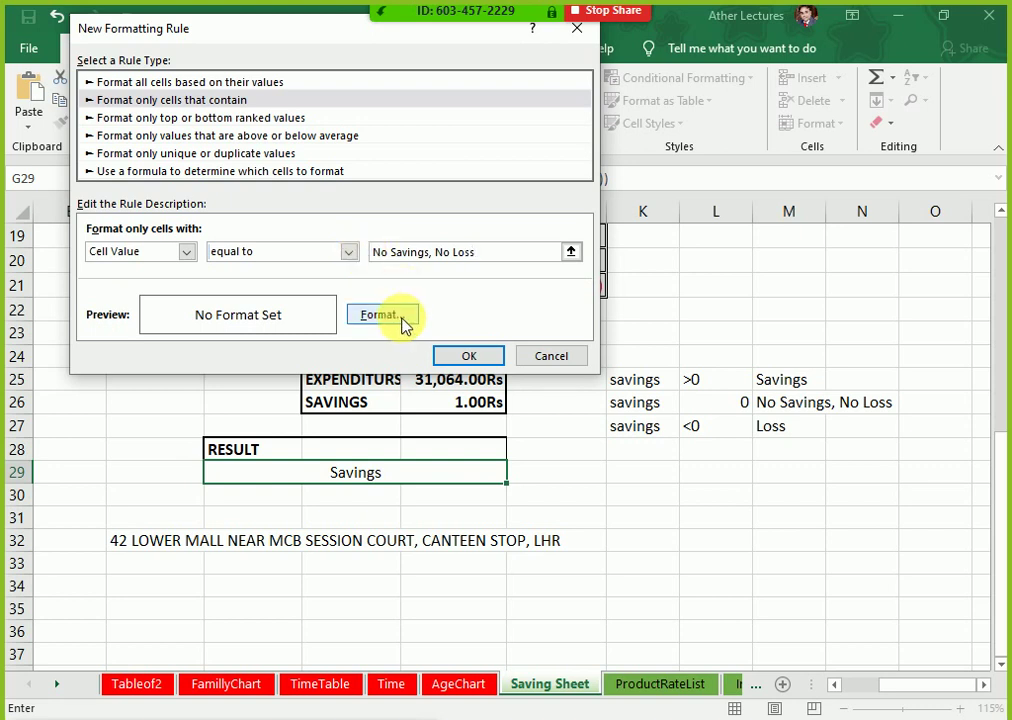
Step: Format matching cells with orange fill and a blue dash-dot outline, then save the rule
{"action": "left_click", "coordinate": [402, 316]}
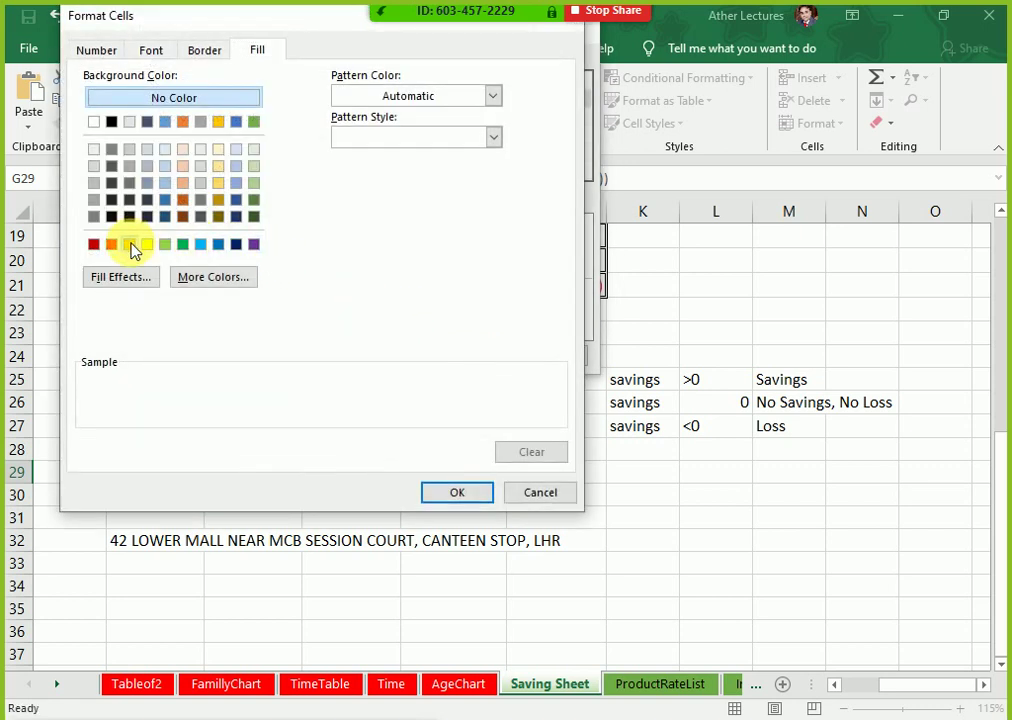
{"action": "left_click", "coordinate": [129, 244]}
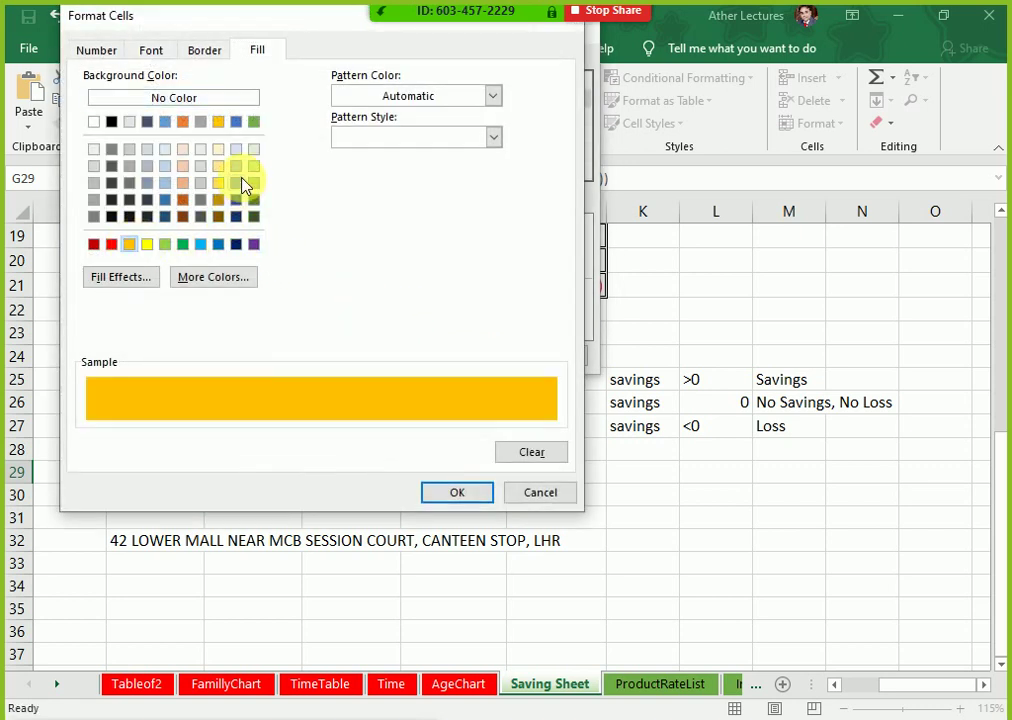
{"action": "left_click", "coordinate": [192, 54]}
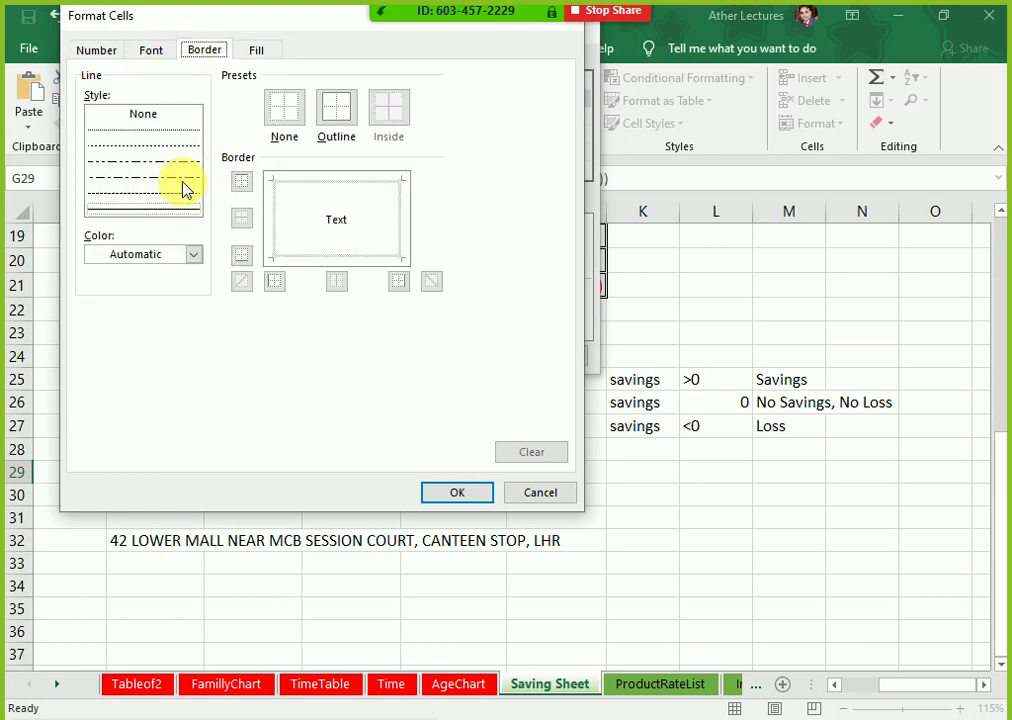
{"action": "left_click", "coordinate": [178, 178]}
{"action": "left_click", "coordinate": [190, 254]}
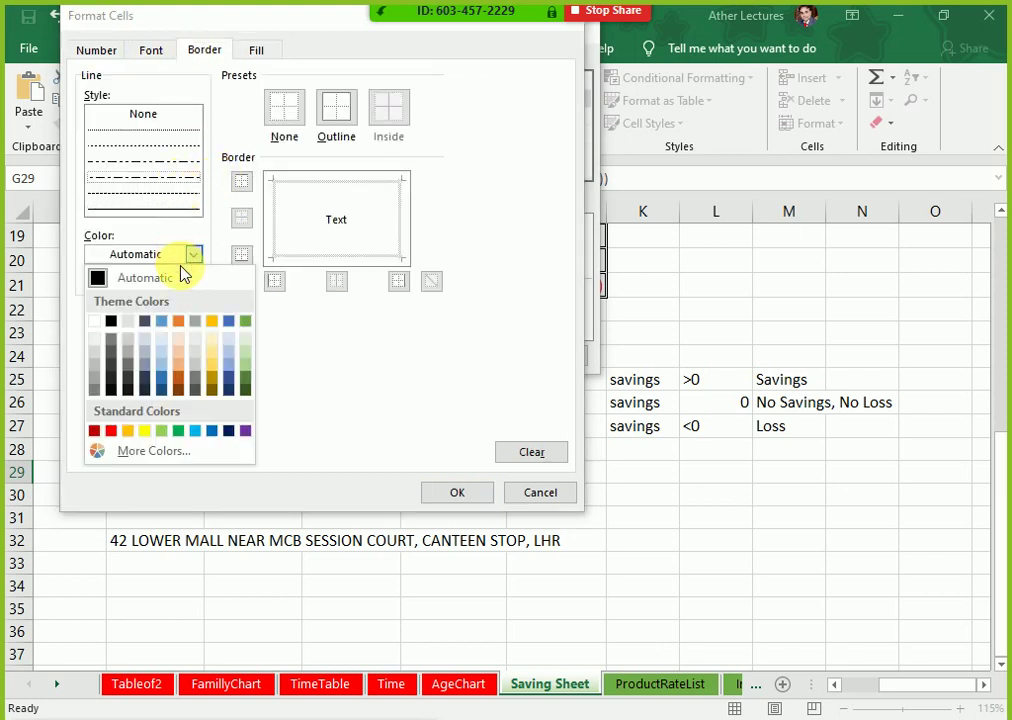
{"action": "left_click", "coordinate": [162, 336]}
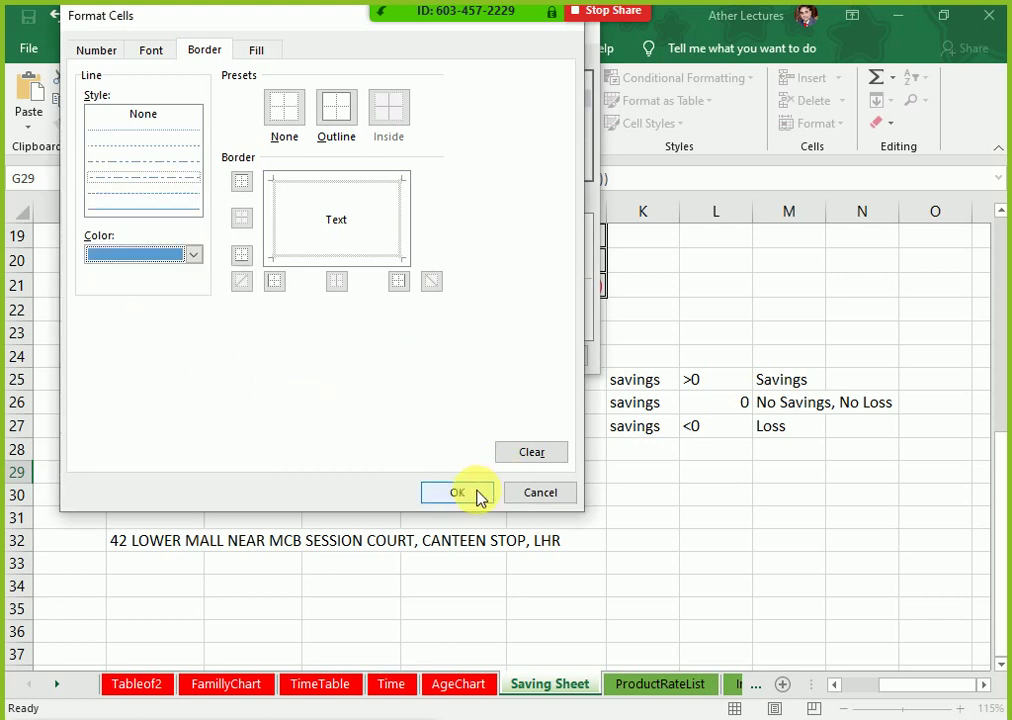
{"action": "left_click", "coordinate": [348, 106]}
{"action": "left_click", "coordinate": [470, 494]}
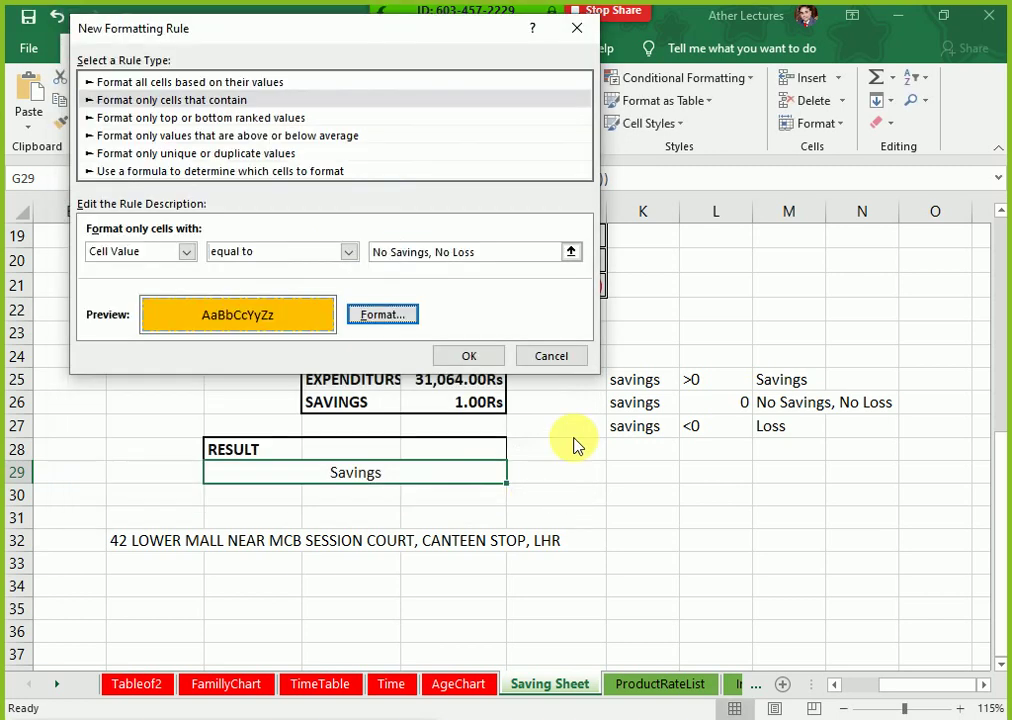
{"action": "left_click", "coordinate": [493, 355]}
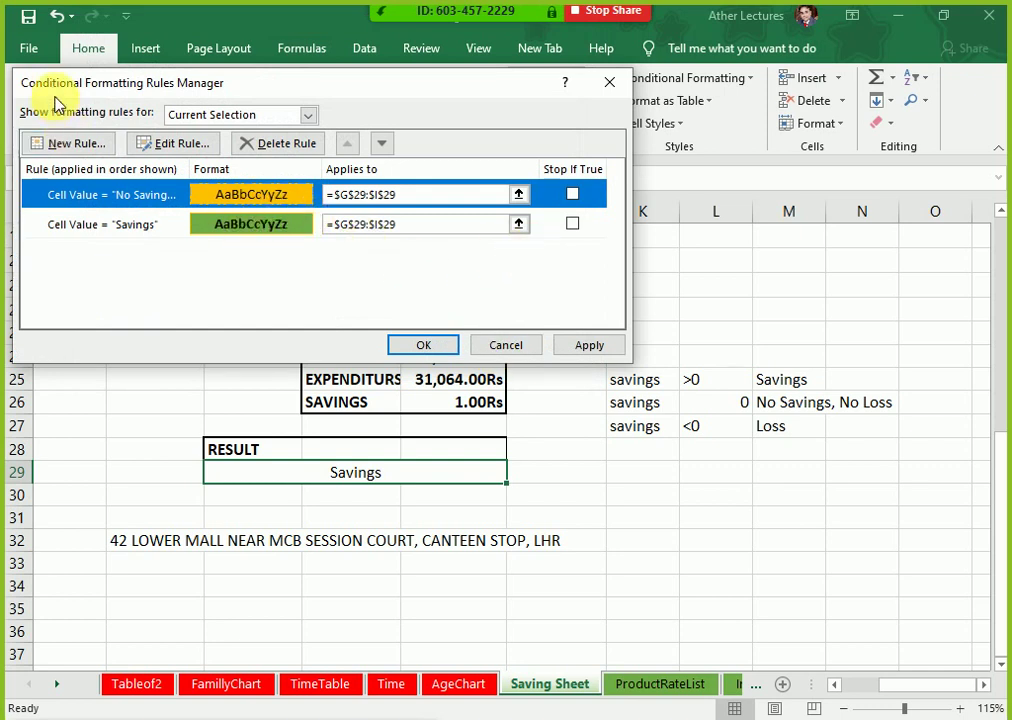
Step: Draft a third rule matching cells whose value equals Loss
{"action": "left_click", "coordinate": [66, 143]}
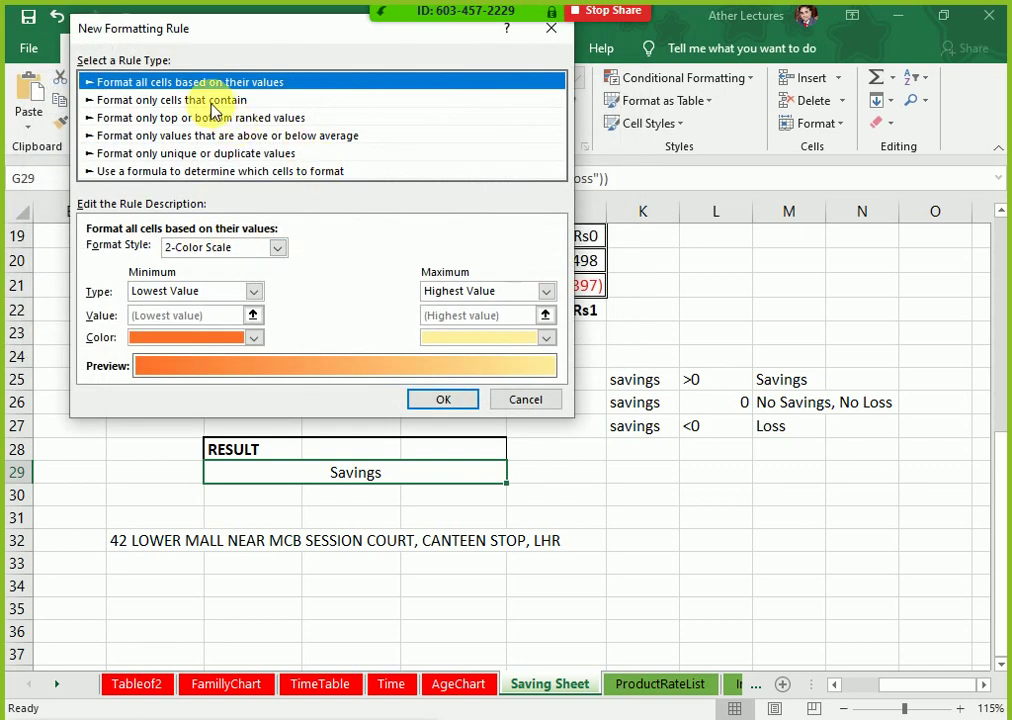
{"action": "left_click", "coordinate": [203, 101]}
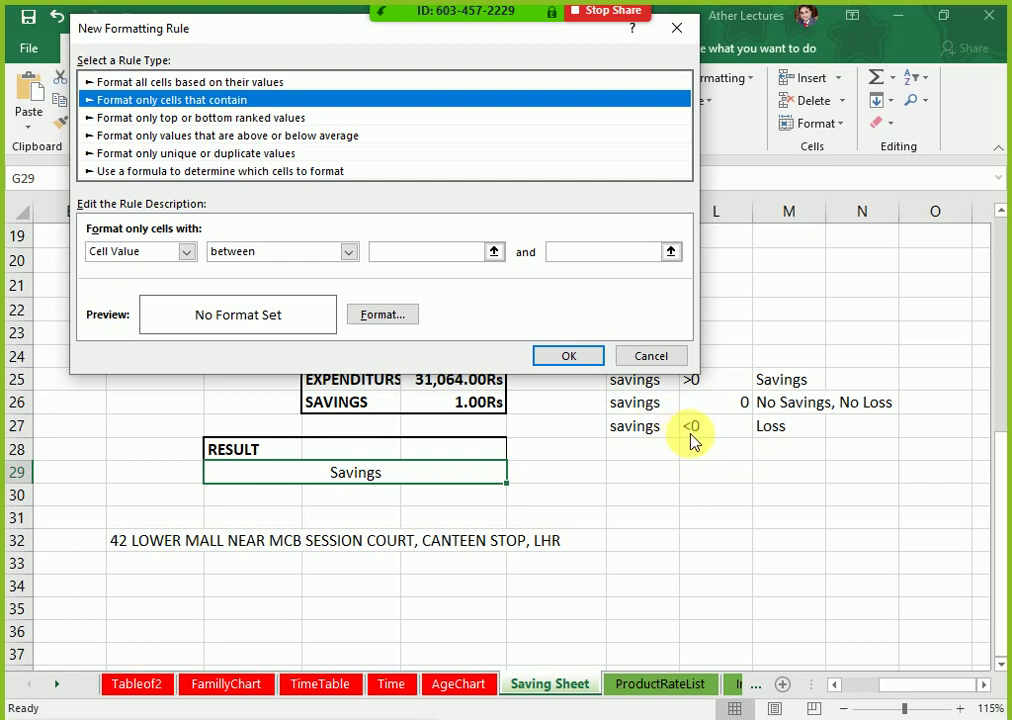
{"action": "left_click", "coordinate": [186, 252]}
{"action": "left_click", "coordinate": [186, 265]}
{"action": "left_click", "coordinate": [249, 253]}
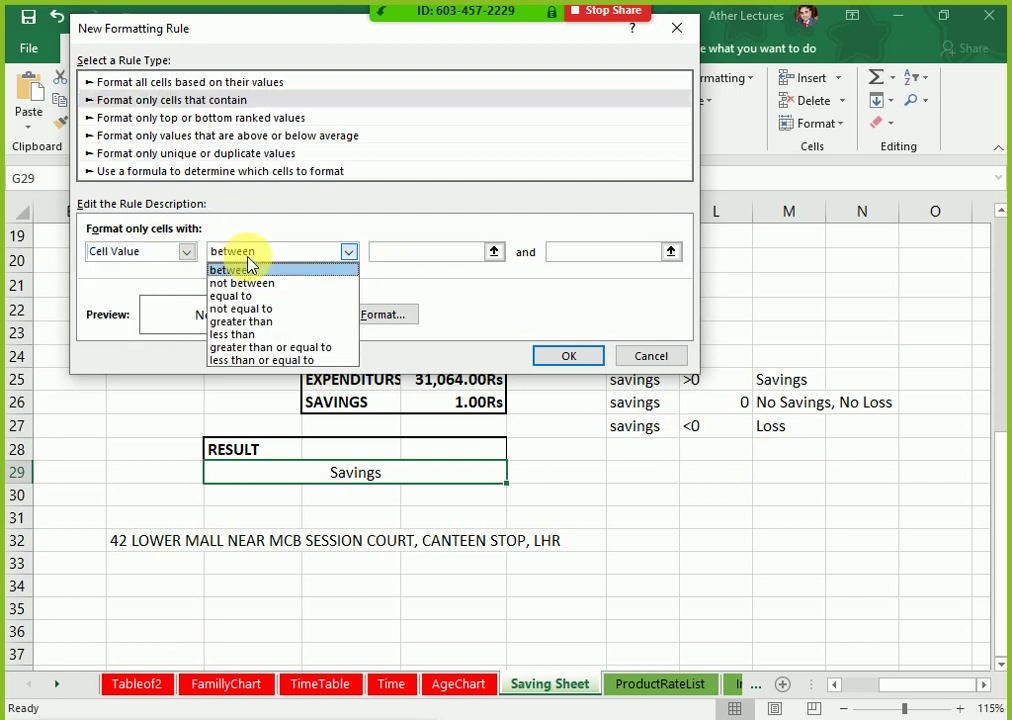
{"action": "left_click", "coordinate": [154, 270]}
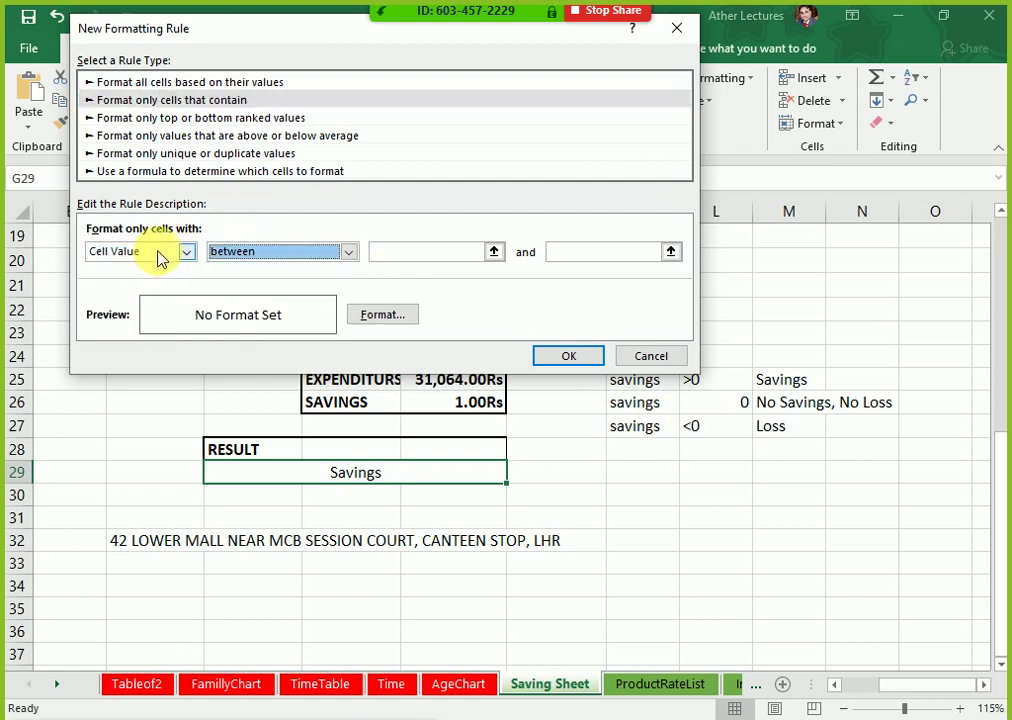
{"action": "left_click", "coordinate": [158, 259]}
{"action": "left_click", "coordinate": [240, 262]}
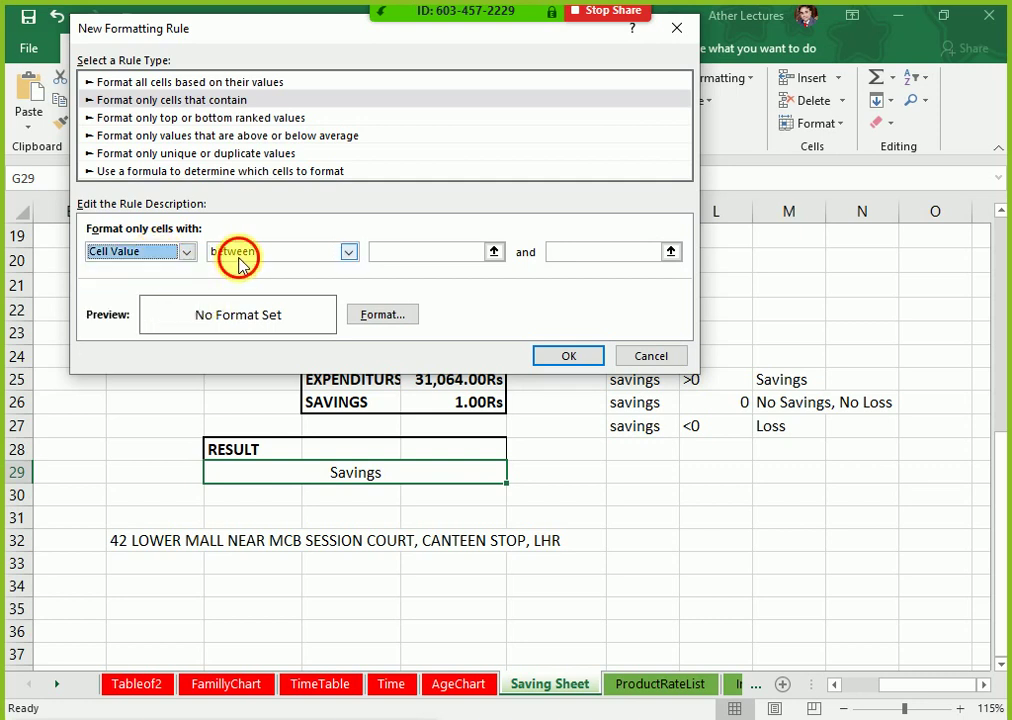
{"action": "left_click", "coordinate": [240, 262]}
{"action": "left_click", "coordinate": [242, 296]}
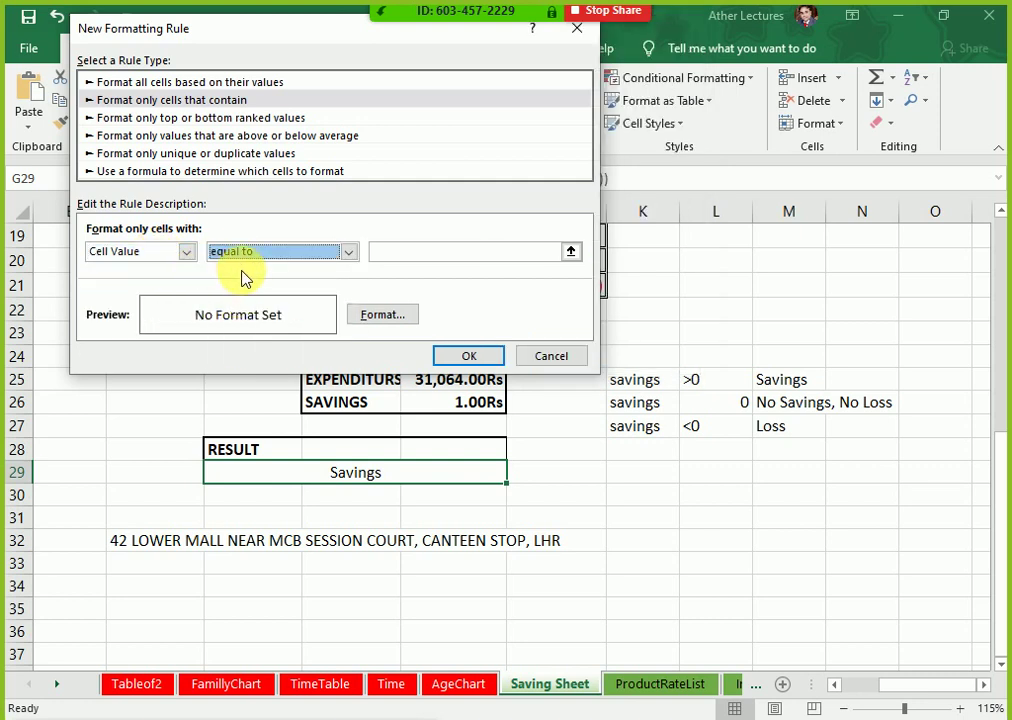
{"action": "left_click", "coordinate": [399, 253]}
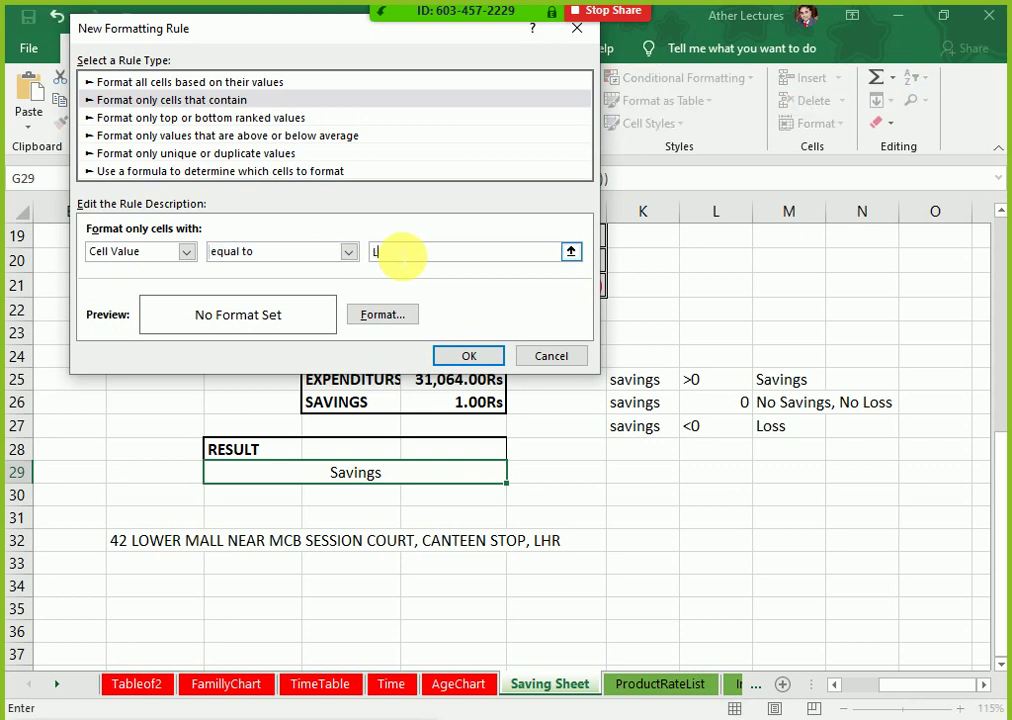
Step: Give the draft a red border, red fill and white text, then cancel it
{"action": "left_click", "coordinate": [378, 316]}
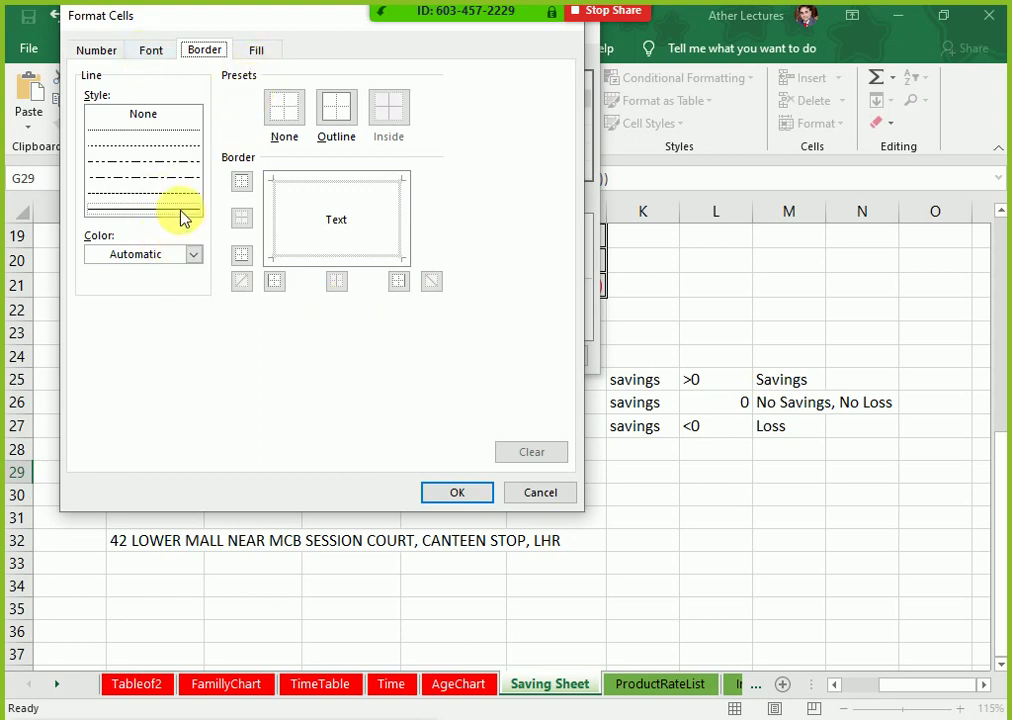
{"action": "left_click", "coordinate": [192, 256]}
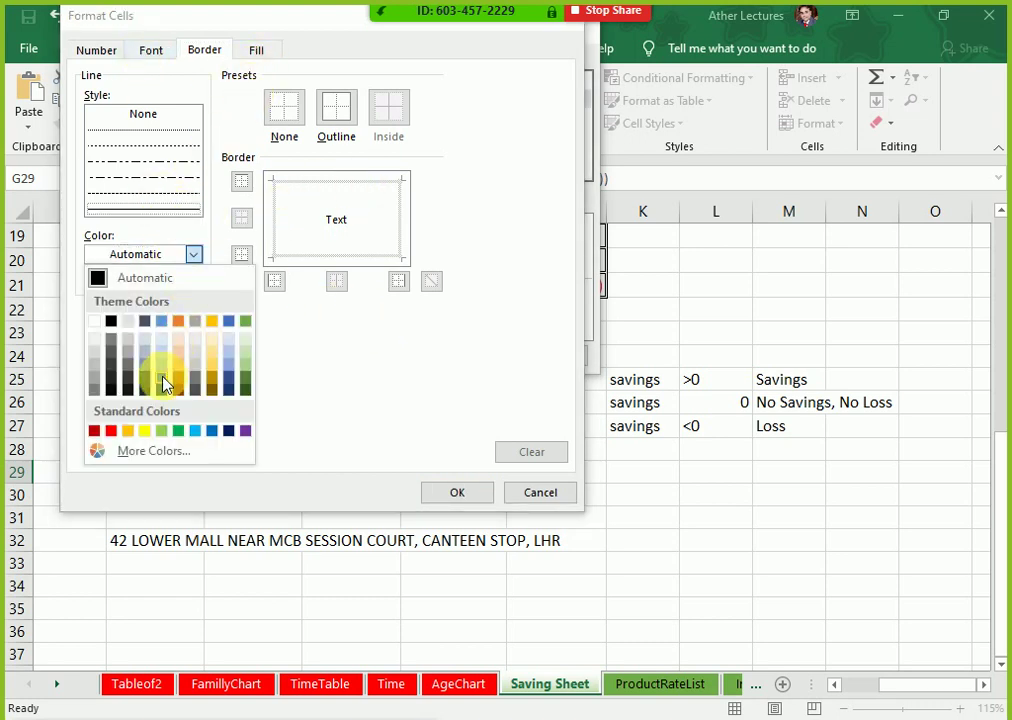
{"action": "left_click", "coordinate": [111, 431]}
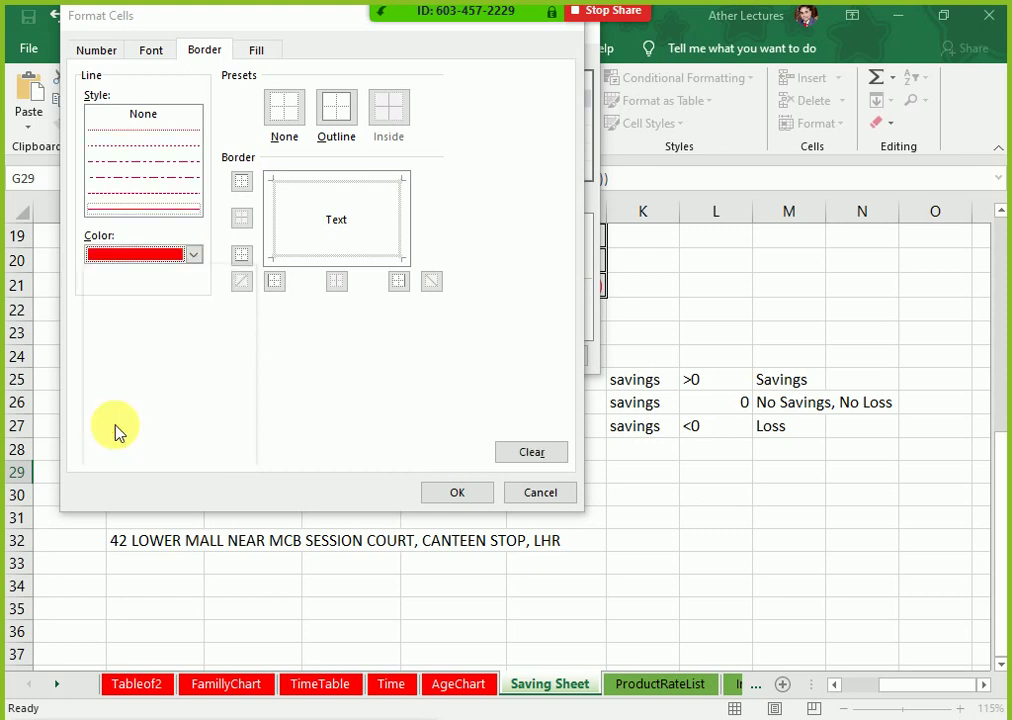
{"action": "left_click", "coordinate": [262, 53]}
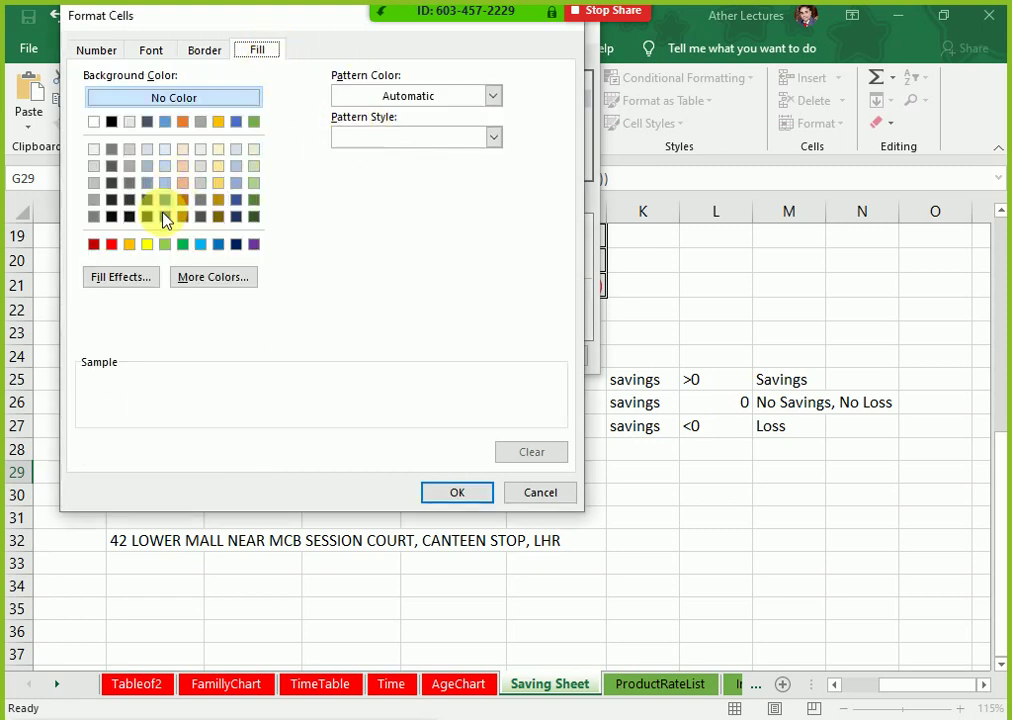
{"action": "left_click", "coordinate": [112, 244]}
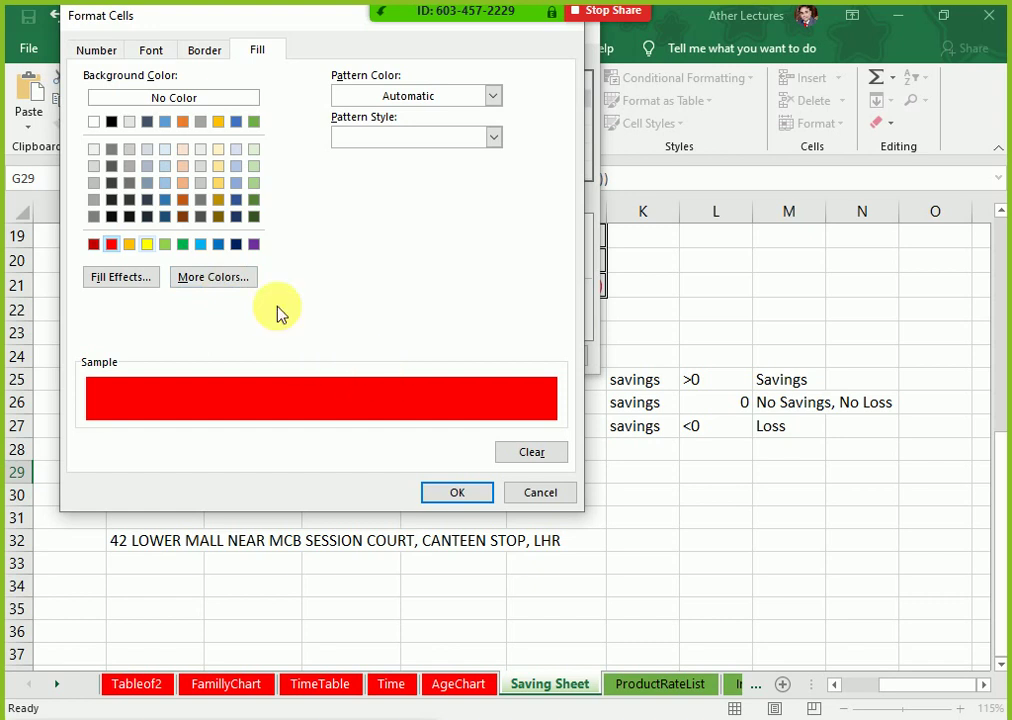
{"action": "left_click", "coordinate": [153, 51]}
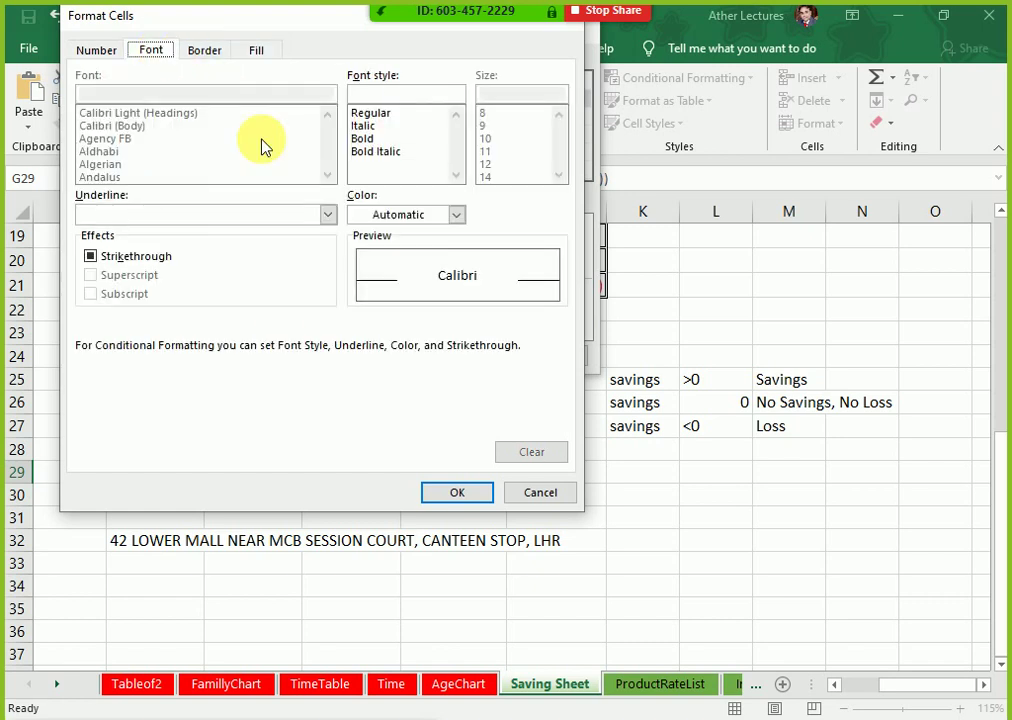
{"action": "left_click", "coordinate": [400, 216]}
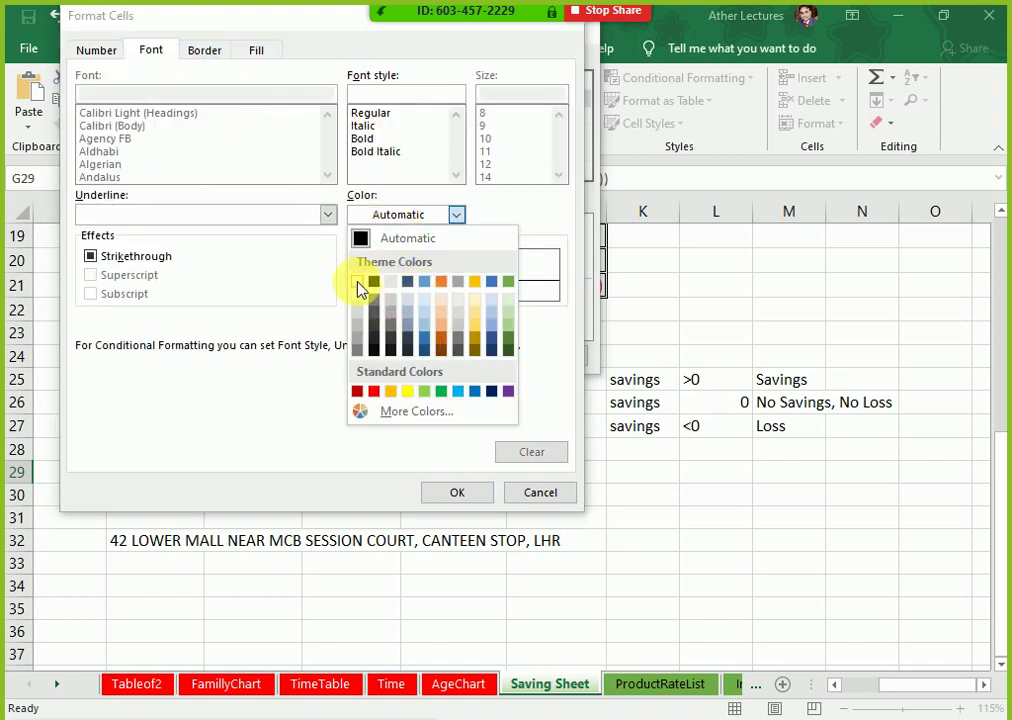
{"action": "left_click", "coordinate": [358, 282]}
{"action": "left_click", "coordinate": [450, 487]}
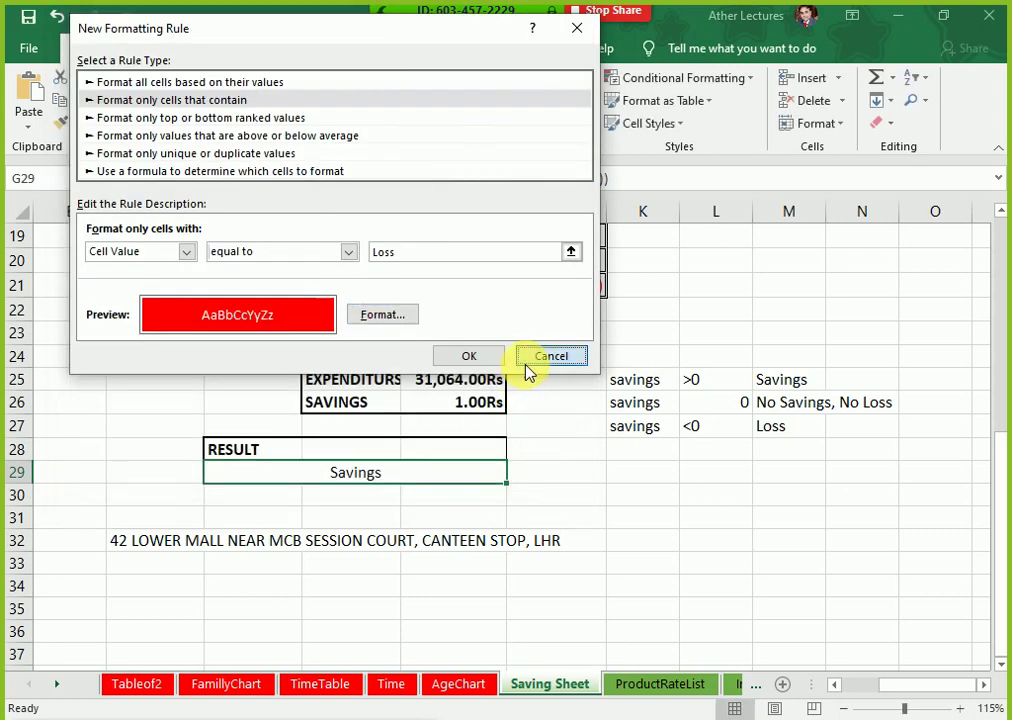
{"action": "left_click", "coordinate": [543, 357]}
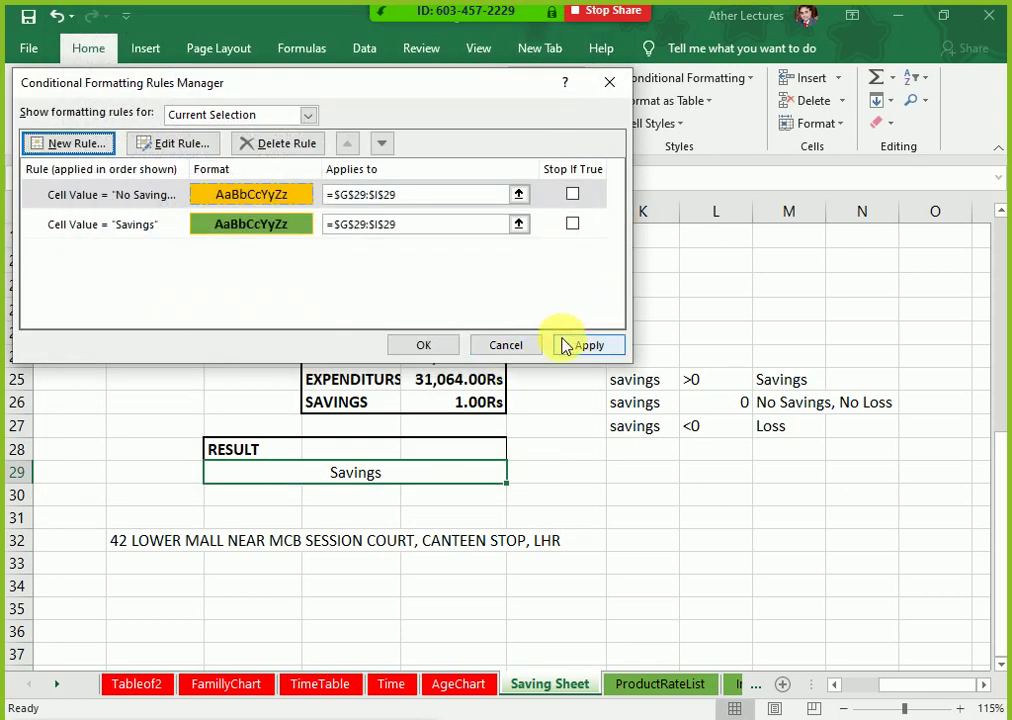
Step: Start a new rule matching cells whose value equals Loss
{"action": "left_click", "coordinate": [99, 157]}
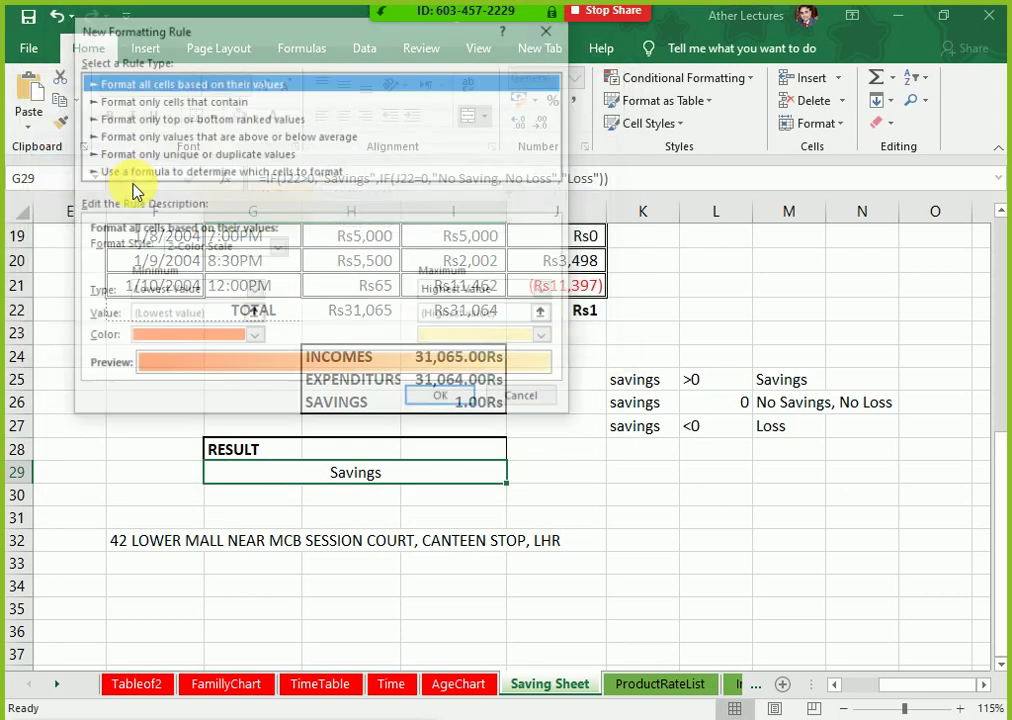
{"action": "left_click", "coordinate": [143, 100]}
{"action": "left_click", "coordinate": [262, 249]}
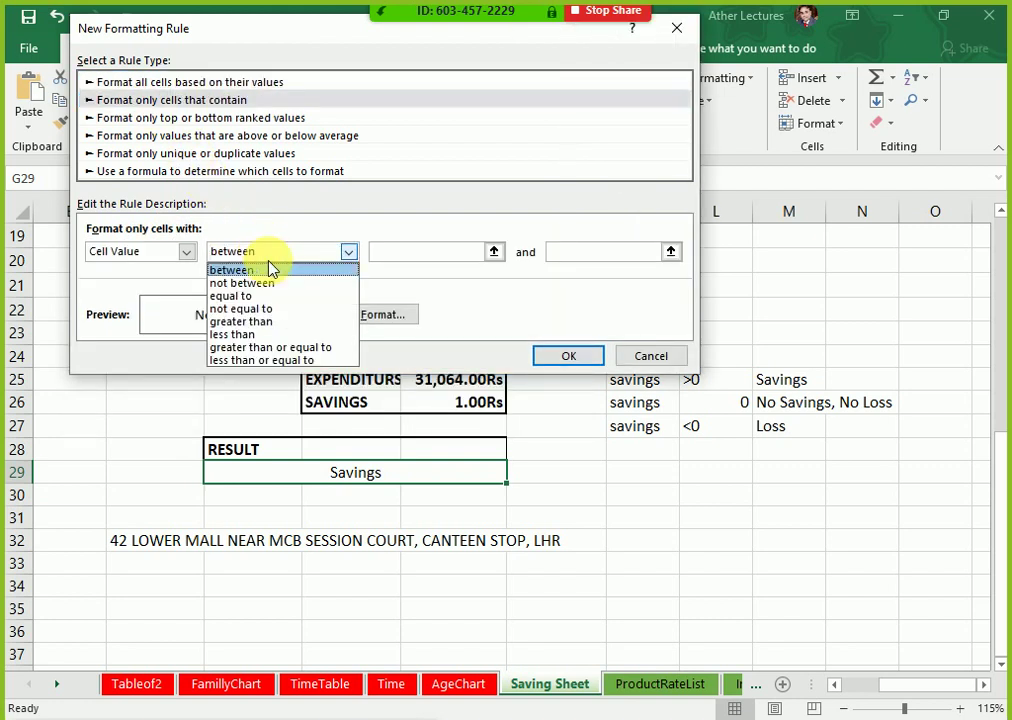
{"action": "left_click", "coordinate": [280, 296]}
{"action": "left_click", "coordinate": [404, 258]}
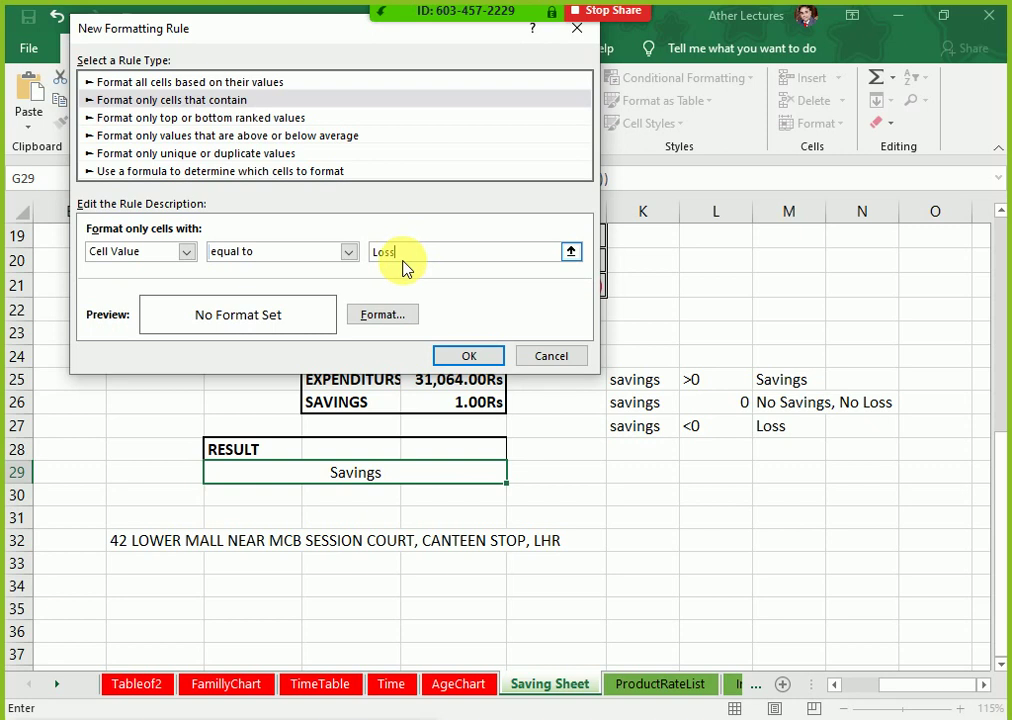
Step: Format Loss cells with white text, a solid green border and red fill, then save the rule
{"action": "left_click", "coordinate": [372, 316]}
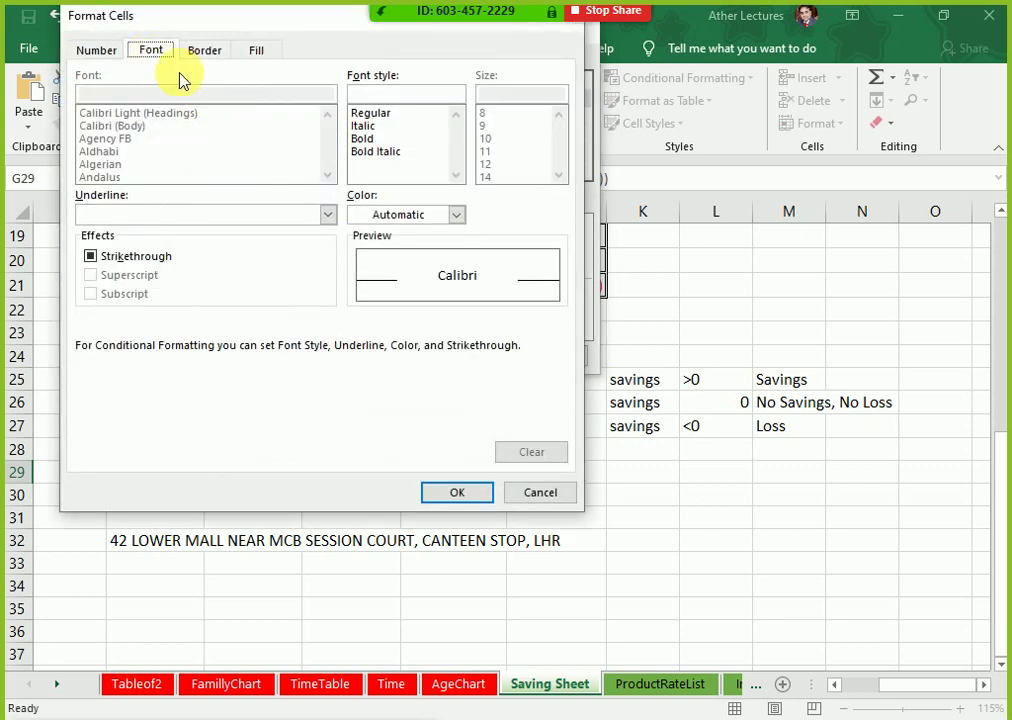
{"action": "left_click", "coordinate": [398, 215]}
{"action": "left_click", "coordinate": [361, 281]}
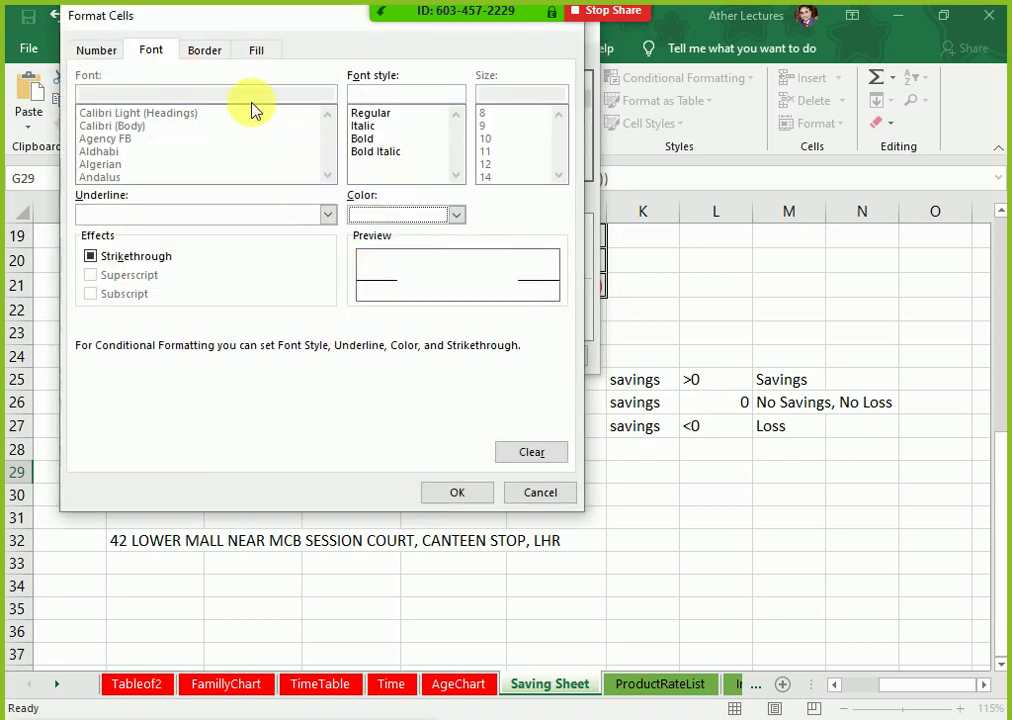
{"action": "left_click", "coordinate": [208, 52]}
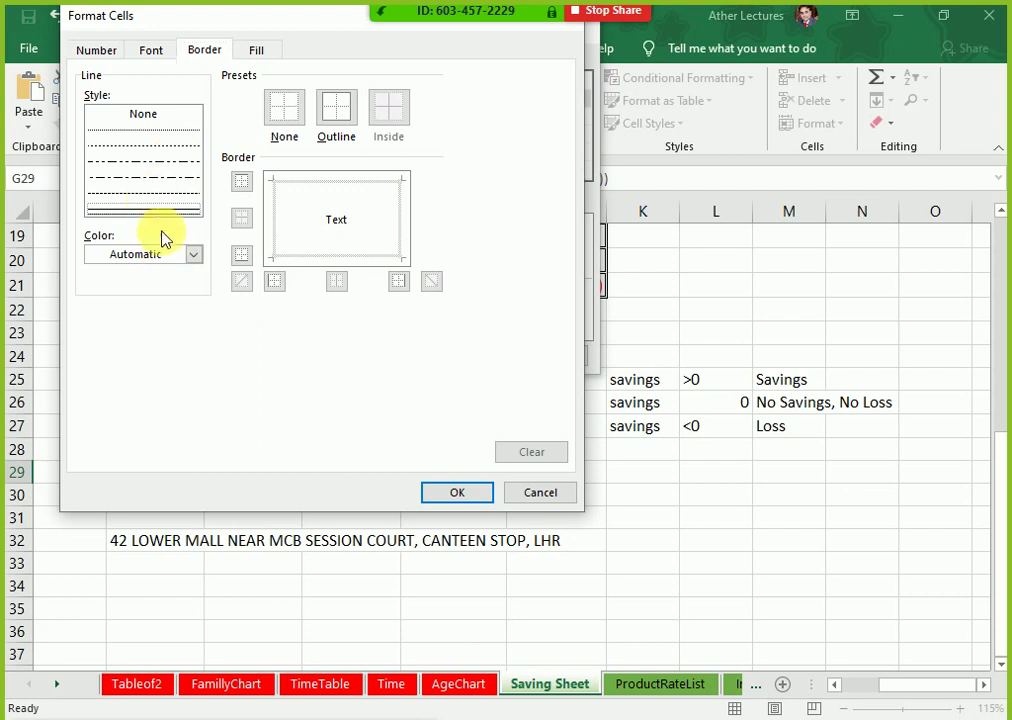
{"action": "left_click", "coordinate": [181, 204]}
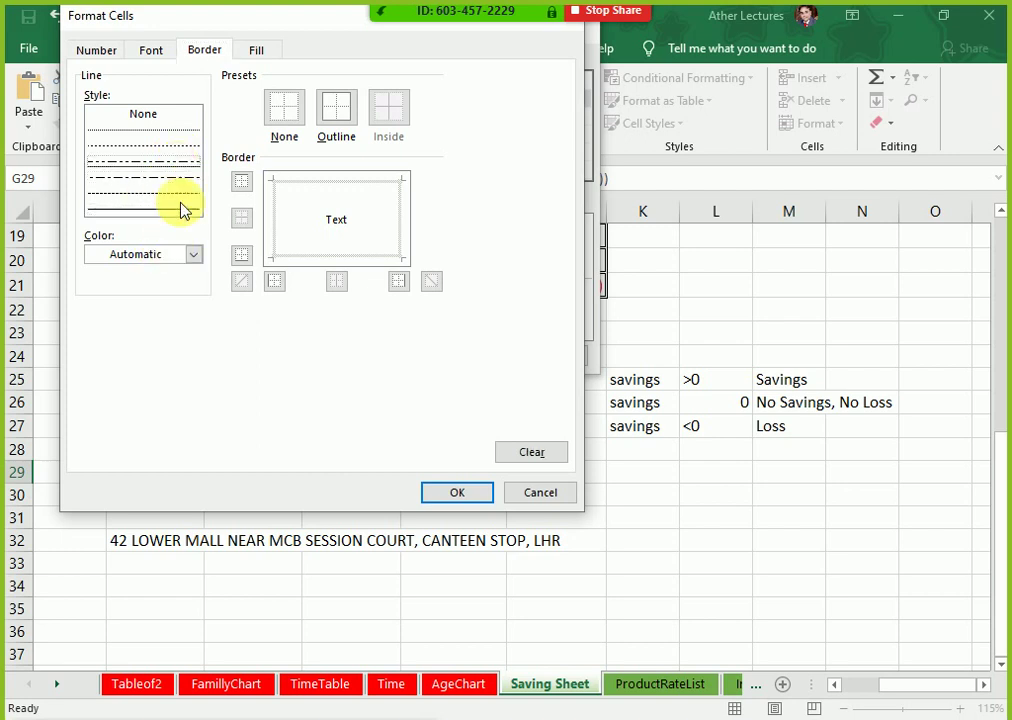
{"action": "left_click", "coordinate": [187, 255]}
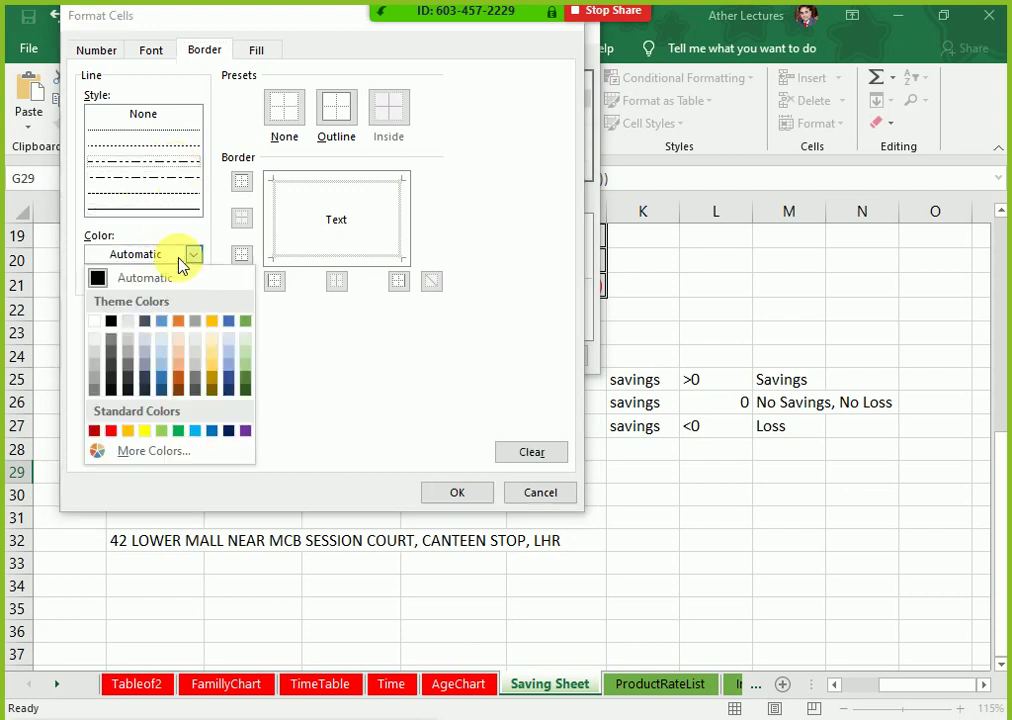
{"action": "left_click", "coordinate": [245, 321]}
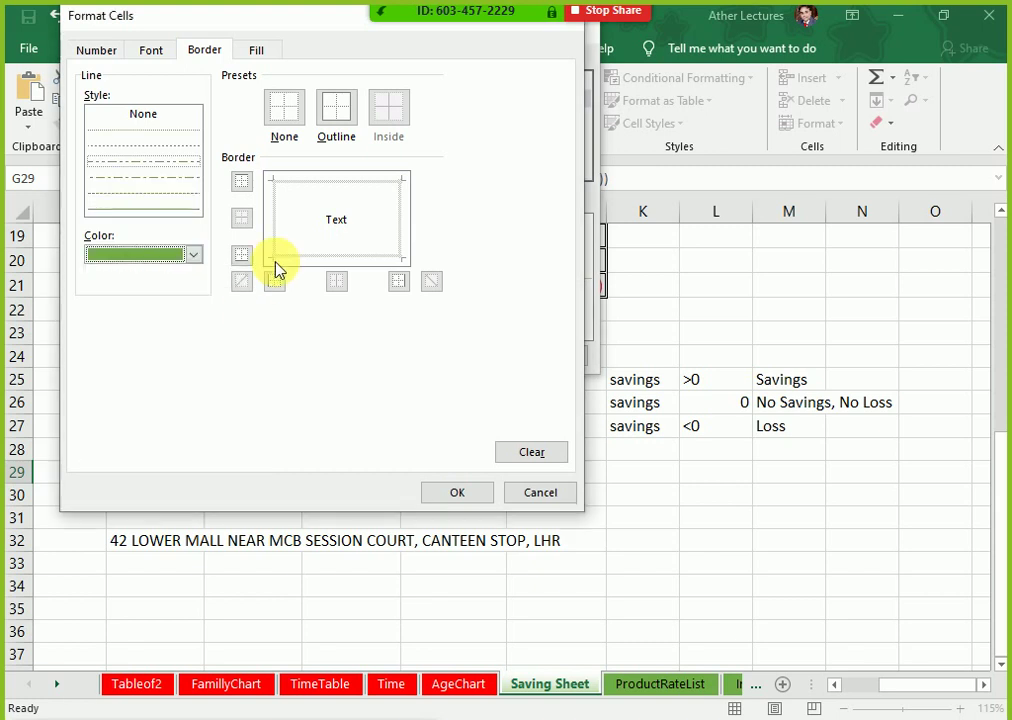
{"action": "left_click", "coordinate": [257, 50]}
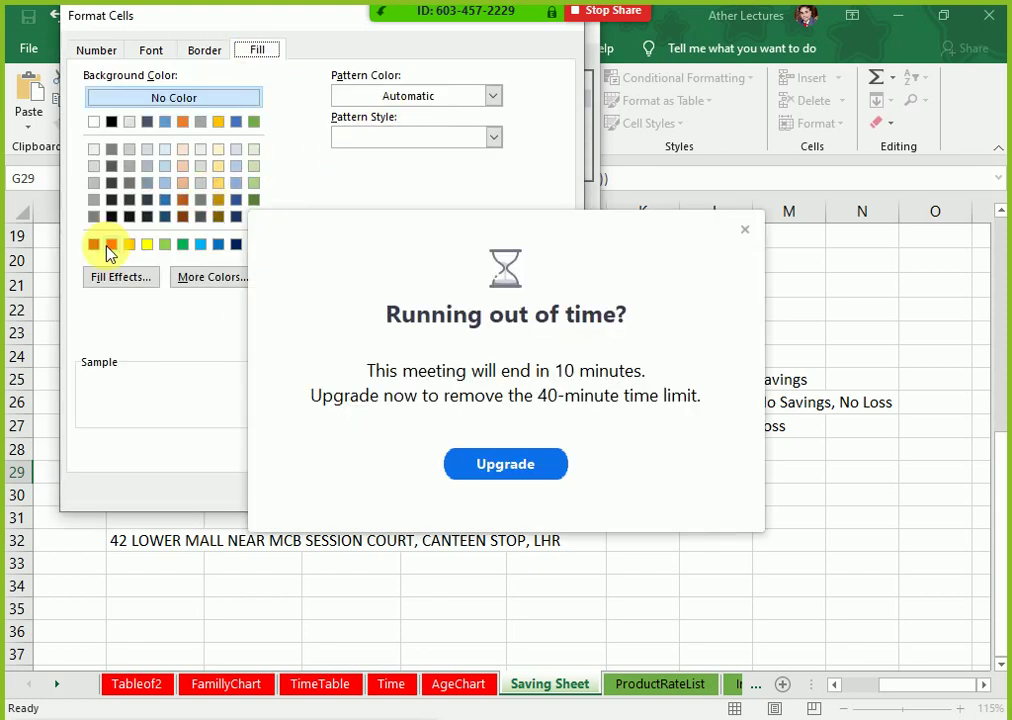
{"action": "left_click", "coordinate": [111, 245]}
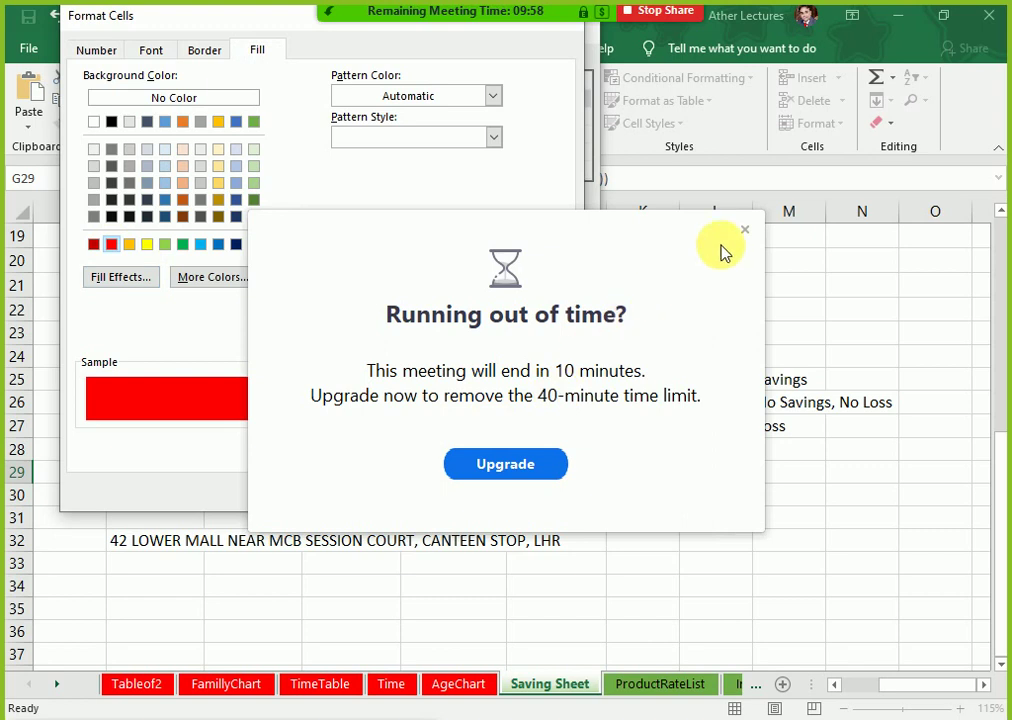
{"action": "left_click", "coordinate": [744, 231]}
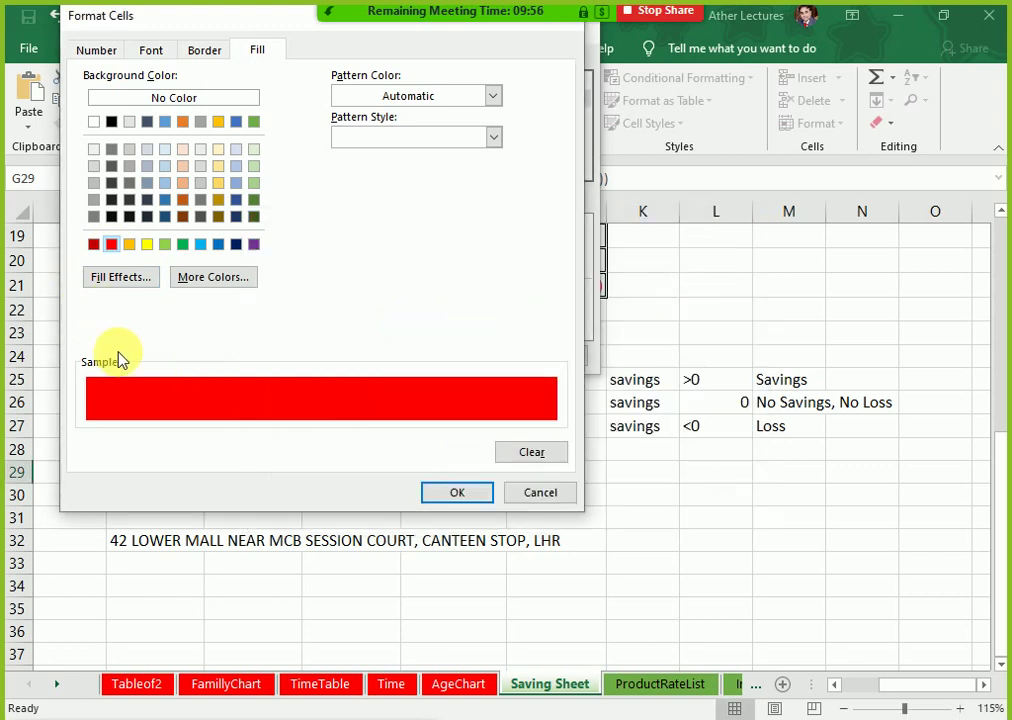
{"action": "left_click", "coordinate": [456, 494]}
{"action": "left_click", "coordinate": [470, 356]}
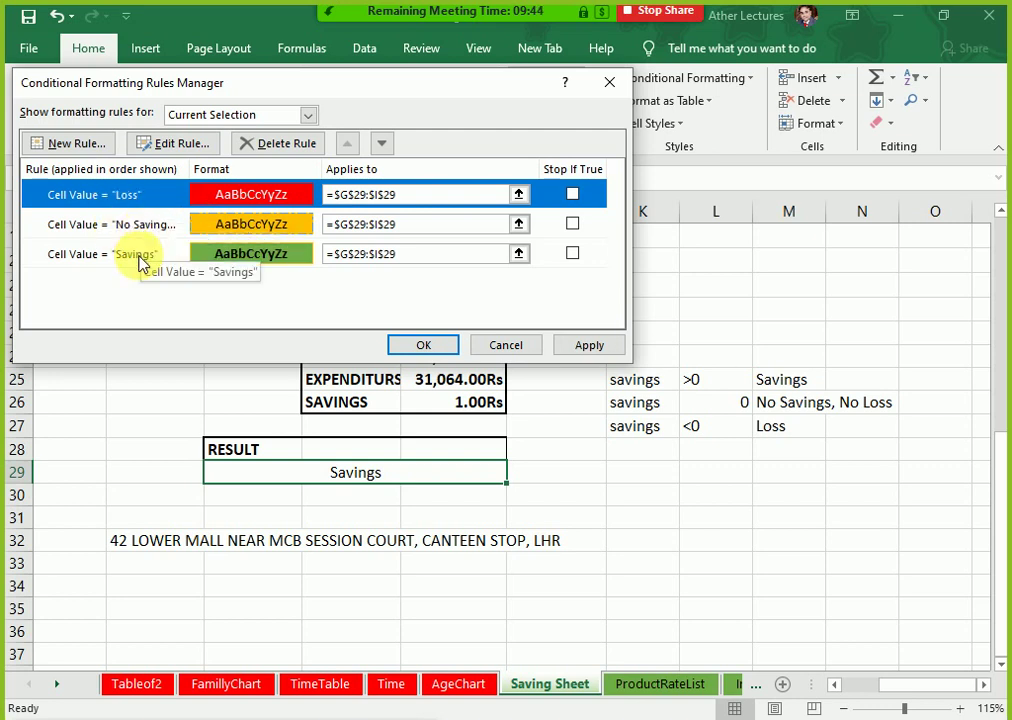
Step: Move the Savings rule to the top of the rules list
{"action": "left_click", "coordinate": [140, 258]}
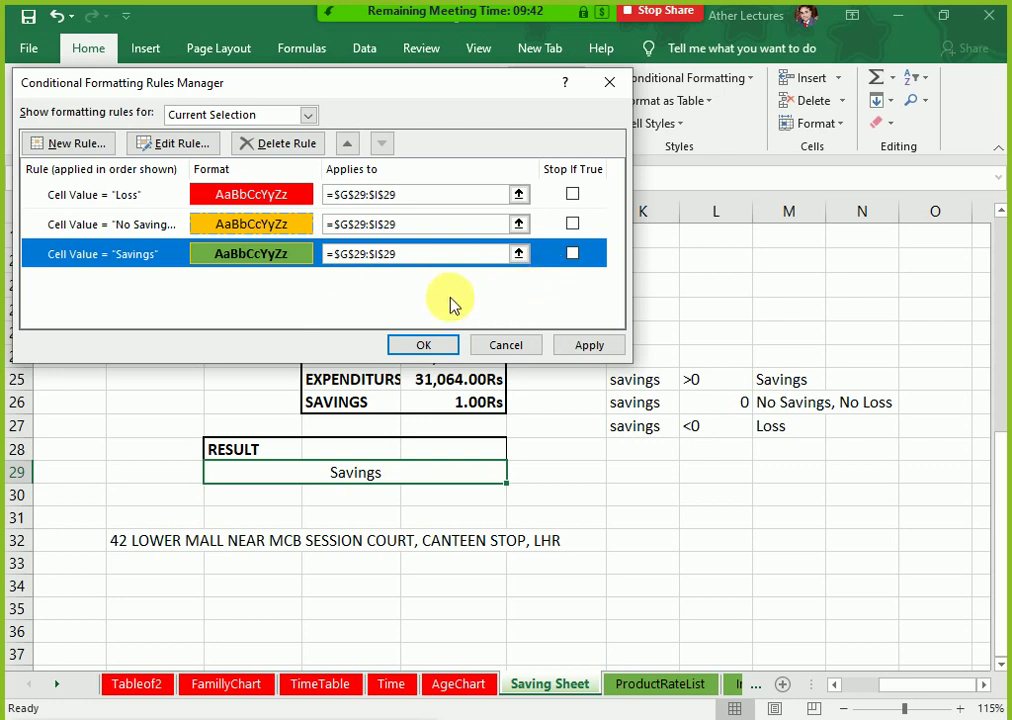
{"action": "left_click", "coordinate": [346, 146]}
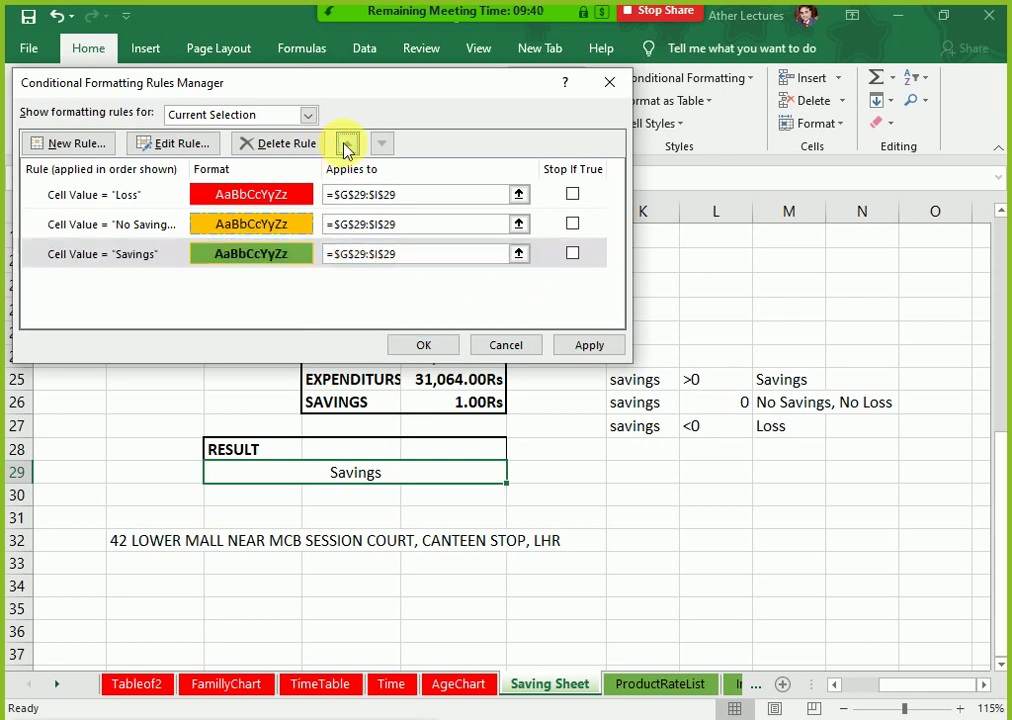
{"action": "left_click", "coordinate": [346, 146]}
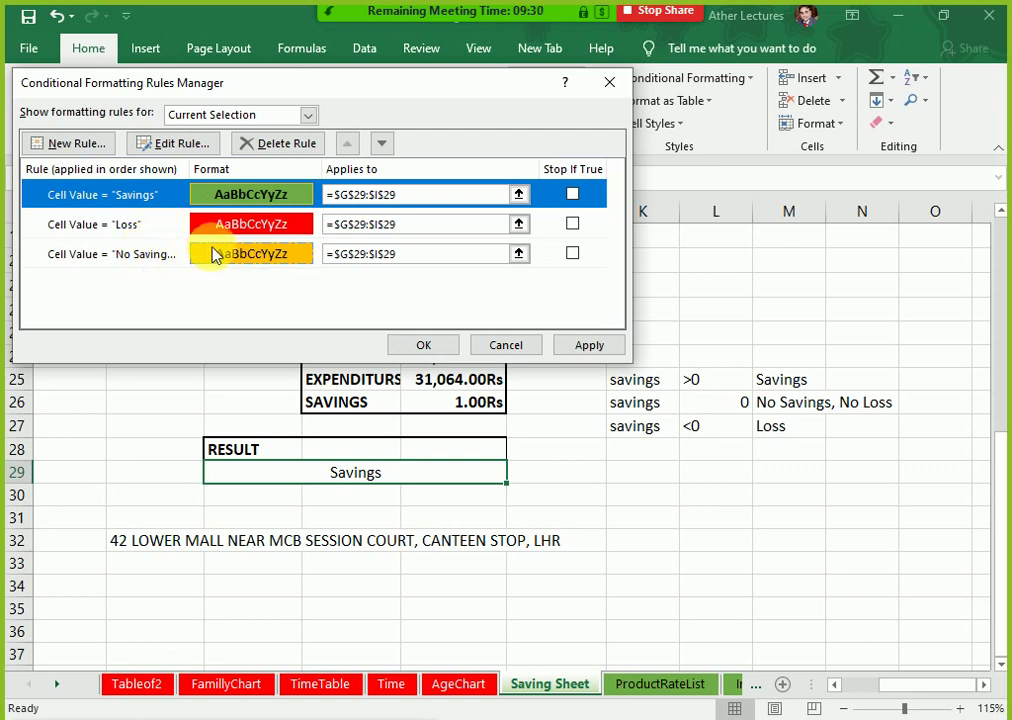
{"action": "left_click", "coordinate": [104, 146]}
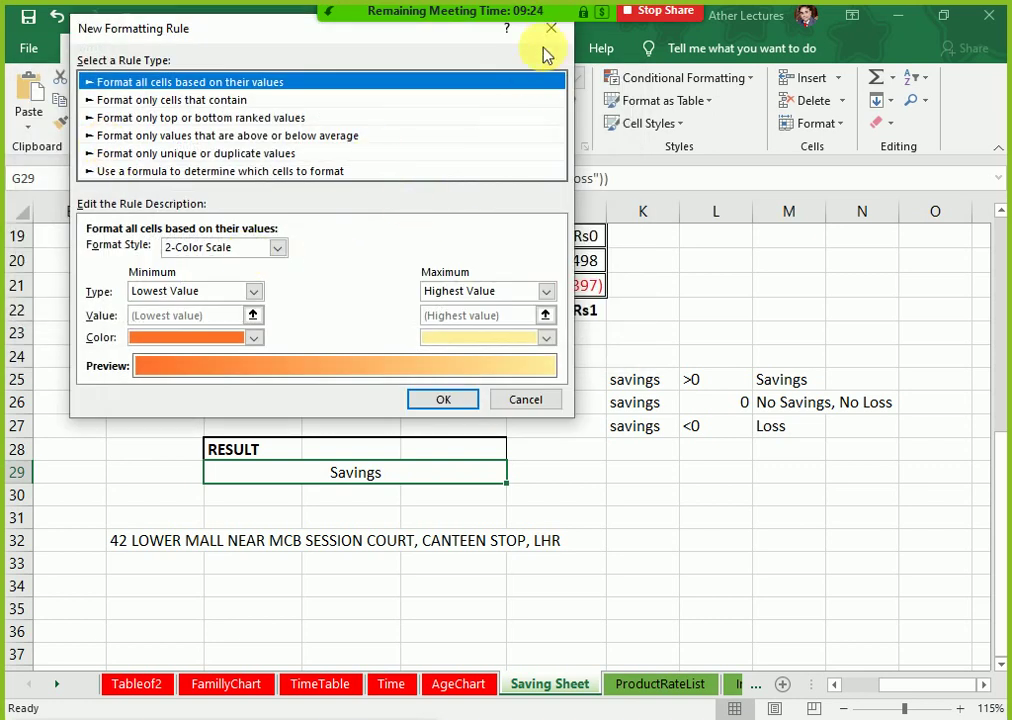
{"action": "left_click", "coordinate": [549, 32]}
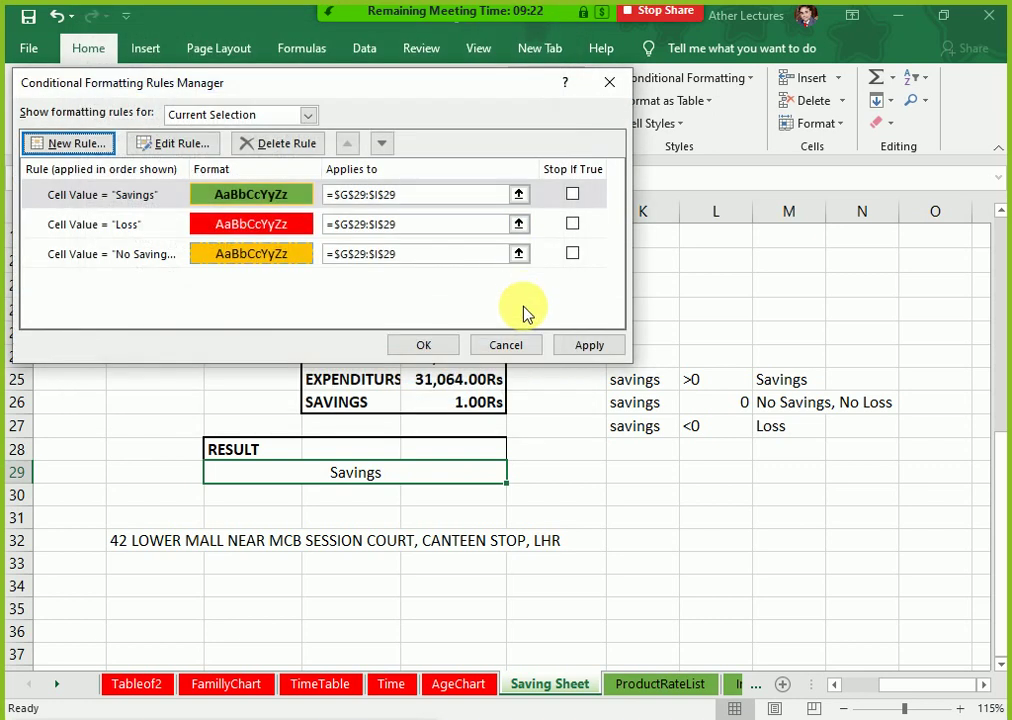
Step: Enable Stop If True for the Savings, Loss and No Savings rules, then apply them
{"action": "left_click", "coordinate": [572, 196]}
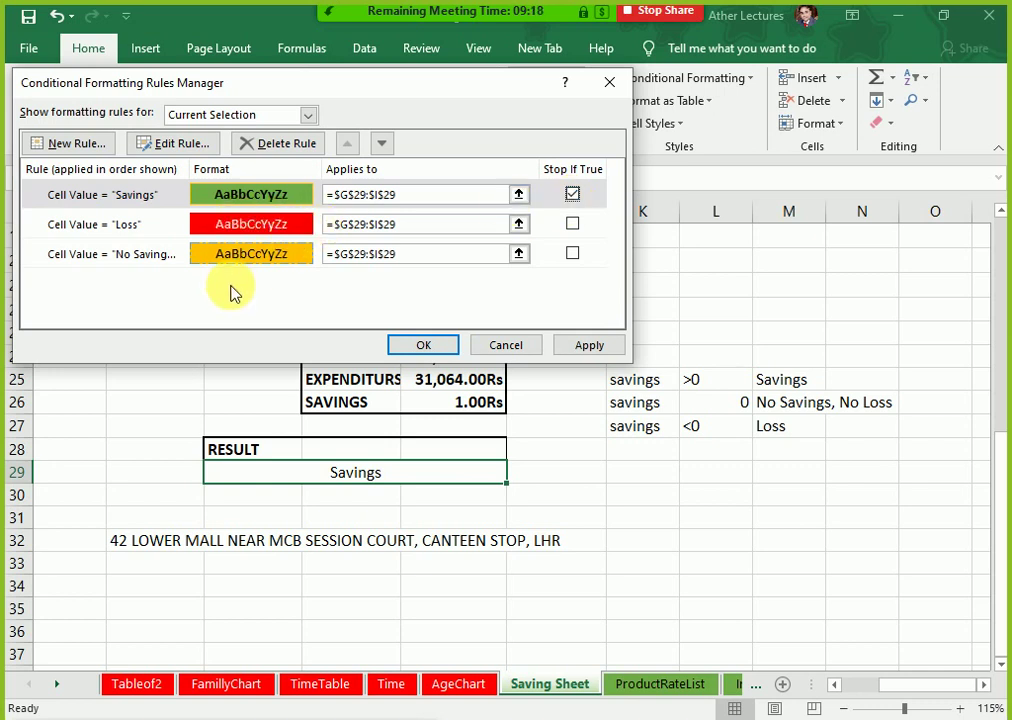
{"action": "left_click", "coordinate": [572, 224]}
{"action": "left_click", "coordinate": [572, 253]}
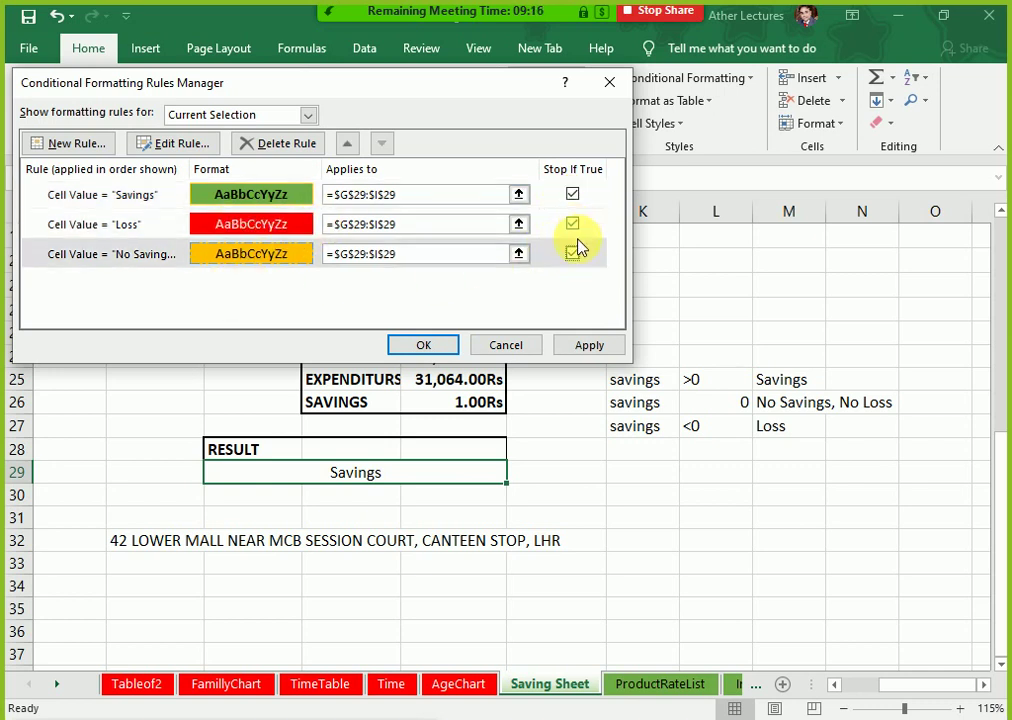
{"action": "left_click", "coordinate": [573, 252]}
{"action": "left_click", "coordinate": [587, 345]}
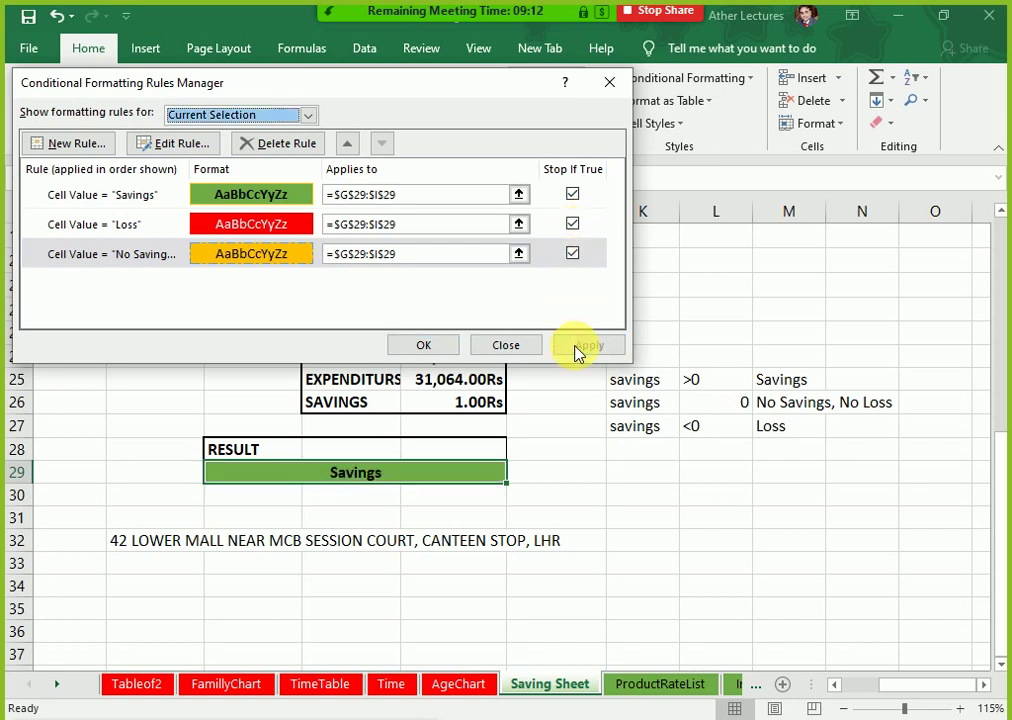
{"action": "left_click", "coordinate": [420, 347]}
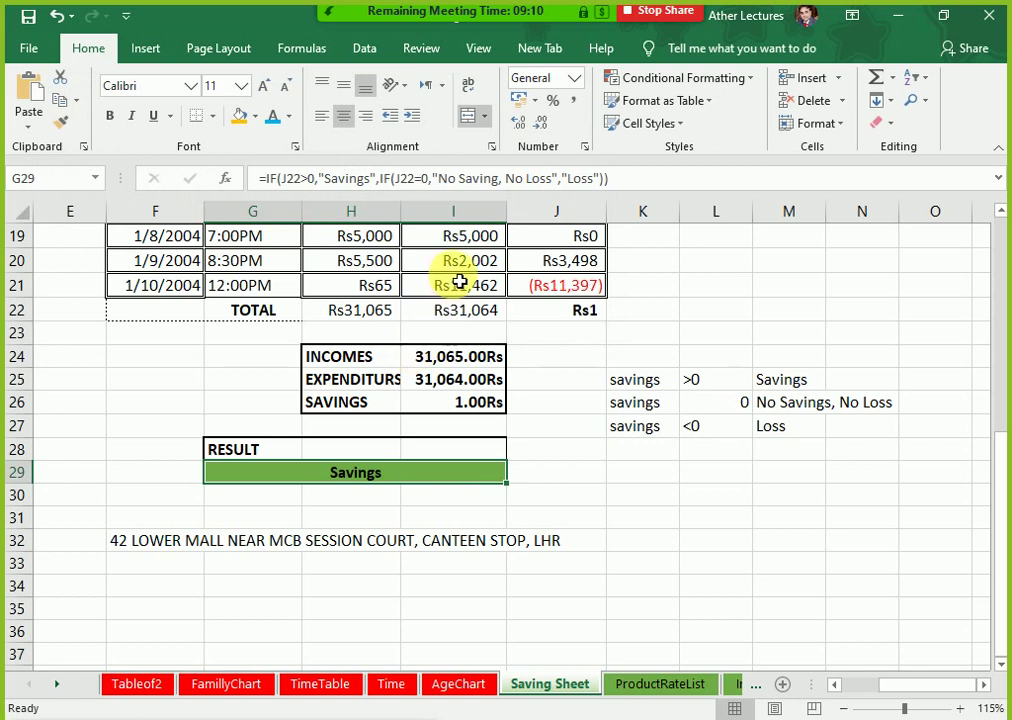
Step: Change the last expenditure in I21 to 11463
{"action": "left_click", "coordinate": [500, 287]}
{"action": "double_click", "coordinate": [501, 287]}
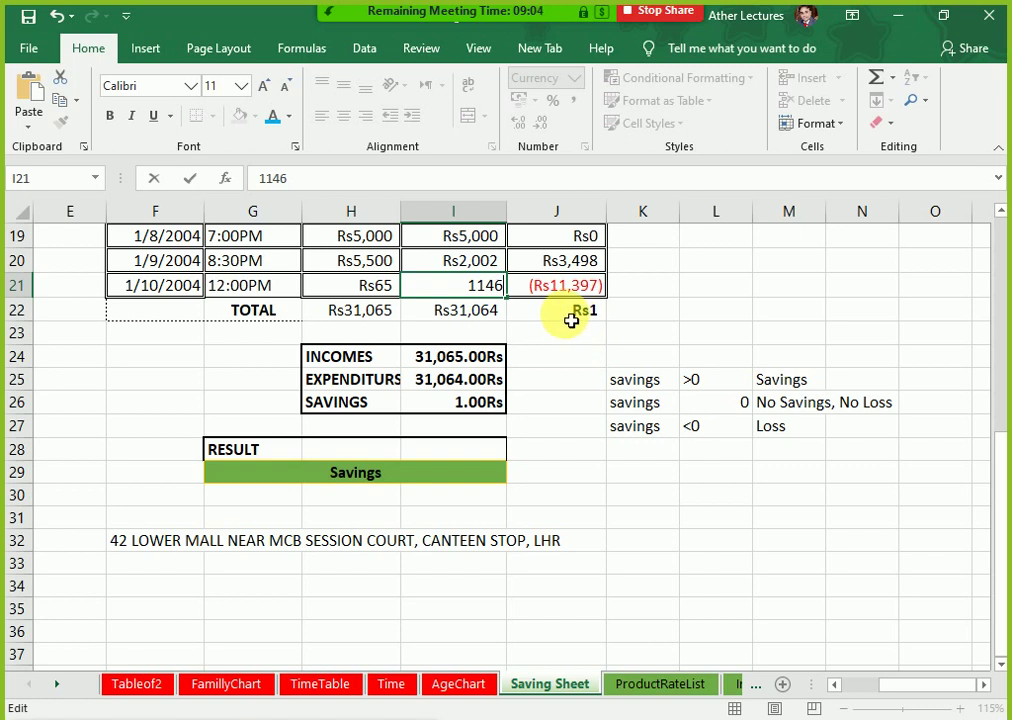
{"action": "key", "text": "Escape"}
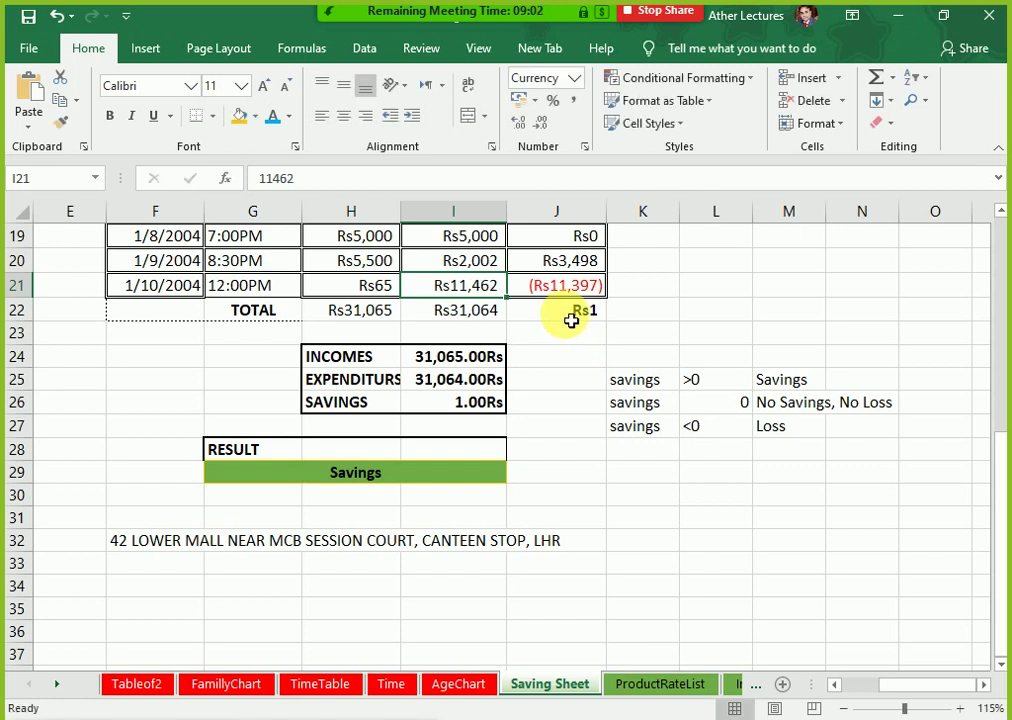
{"action": "key", "text": "F2"}
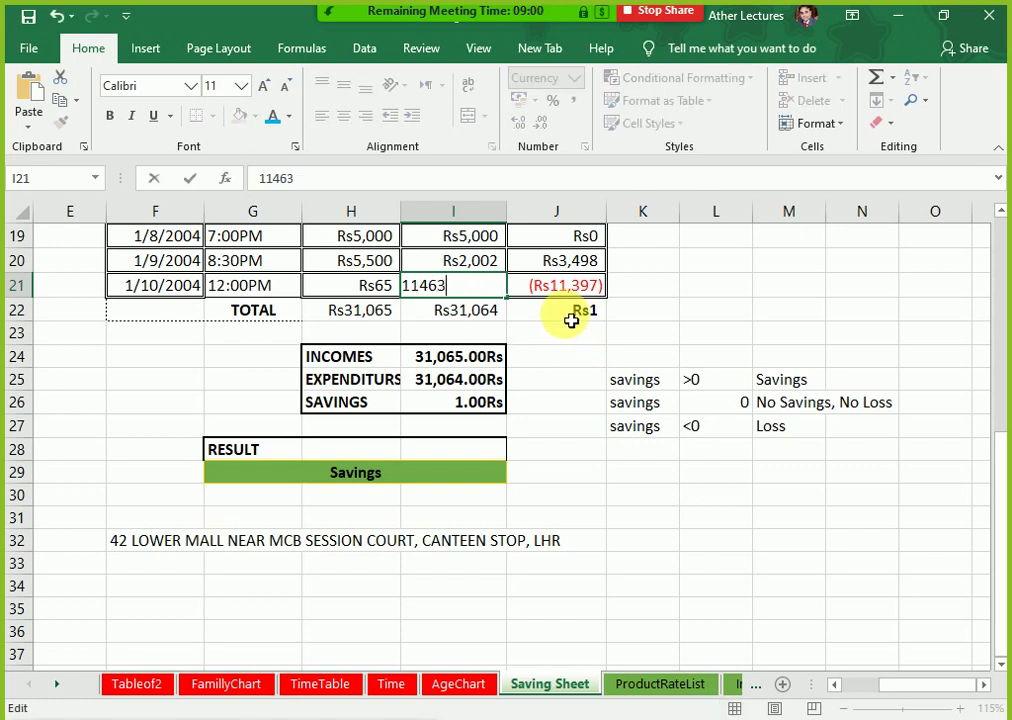
{"action": "key", "text": "Return"}
Step: Fix 'No Savings' in G29's IF formula, then set I21 to 11464 so RESULT reads Loss
{"action": "key", "text": "Down"}
{"action": "key", "text": "Down"}
{"action": "key", "text": "Down"}
{"action": "key", "text": "Down"}
{"action": "key", "text": "Down"}
{"action": "key", "text": "Down"}
{"action": "key", "text": "Down"}
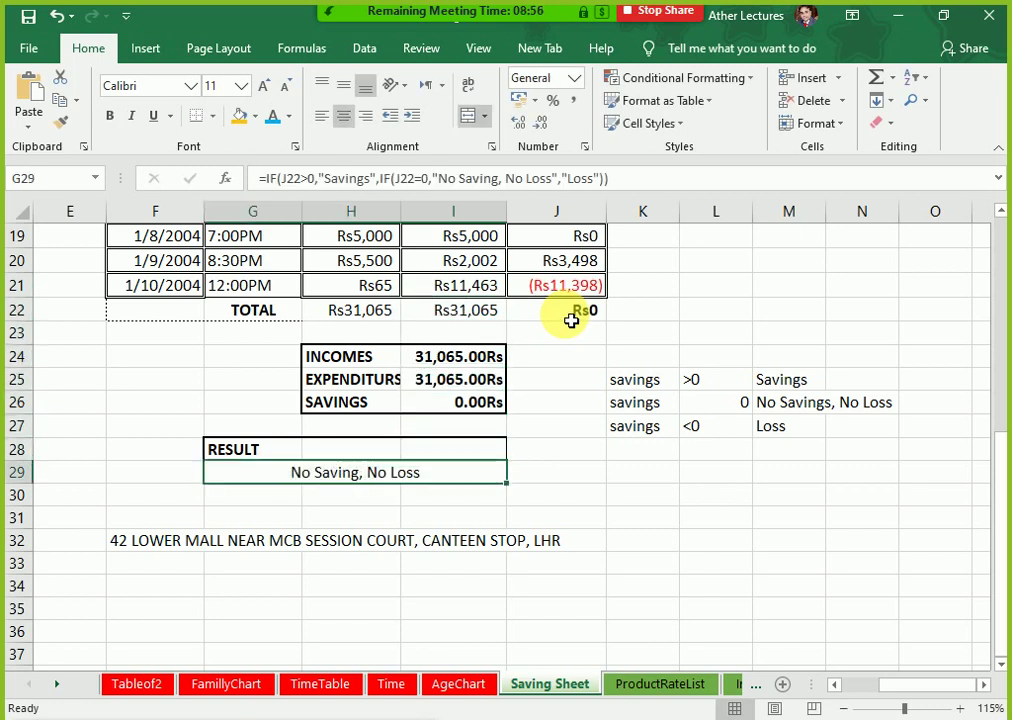
{"action": "key", "text": "F2"}
{"action": "key", "text": "Left"}
{"action": "key", "text": "Left"}
{"action": "key", "text": "Left"}
{"action": "key", "text": "Left"}
{"action": "key", "text": "Left"}
{"action": "key", "text": "Left"}
{"action": "key", "text": "Left"}
{"action": "key", "text": "Left"}
{"action": "key", "text": "Left"}
{"action": "key", "text": "Left"}
{"action": "key", "text": "Left"}
{"action": "key", "text": "Left"}
{"action": "key", "text": "Left"}
{"action": "key", "text": "Left"}
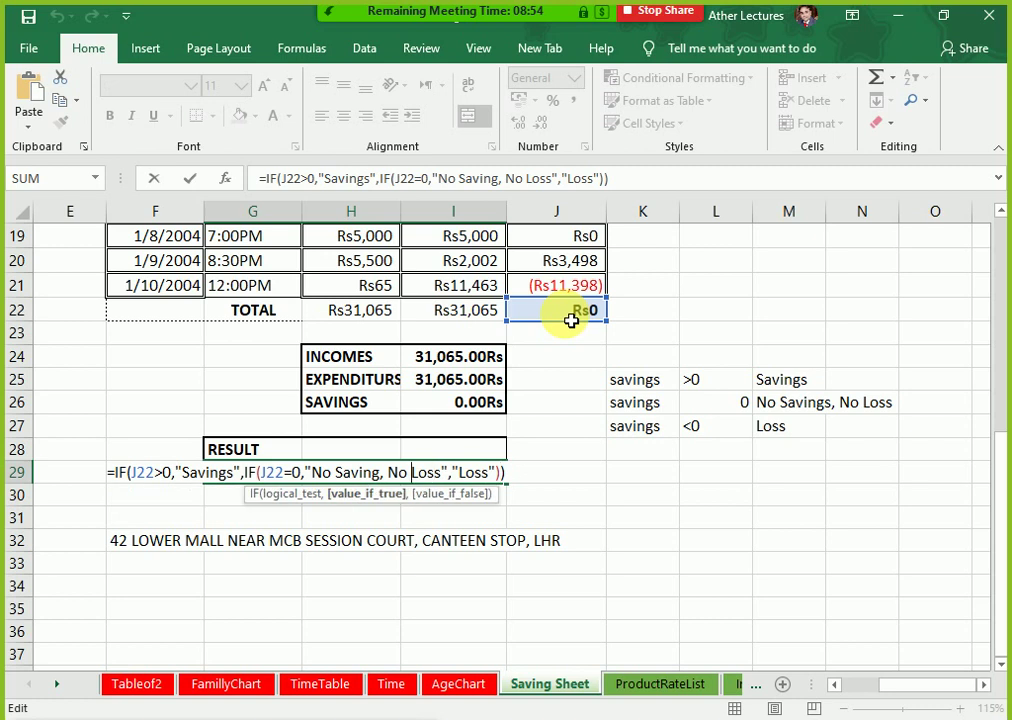
{"action": "type", "text": "s"}
{"action": "key", "text": "Return"}
{"action": "key", "text": "Up"}
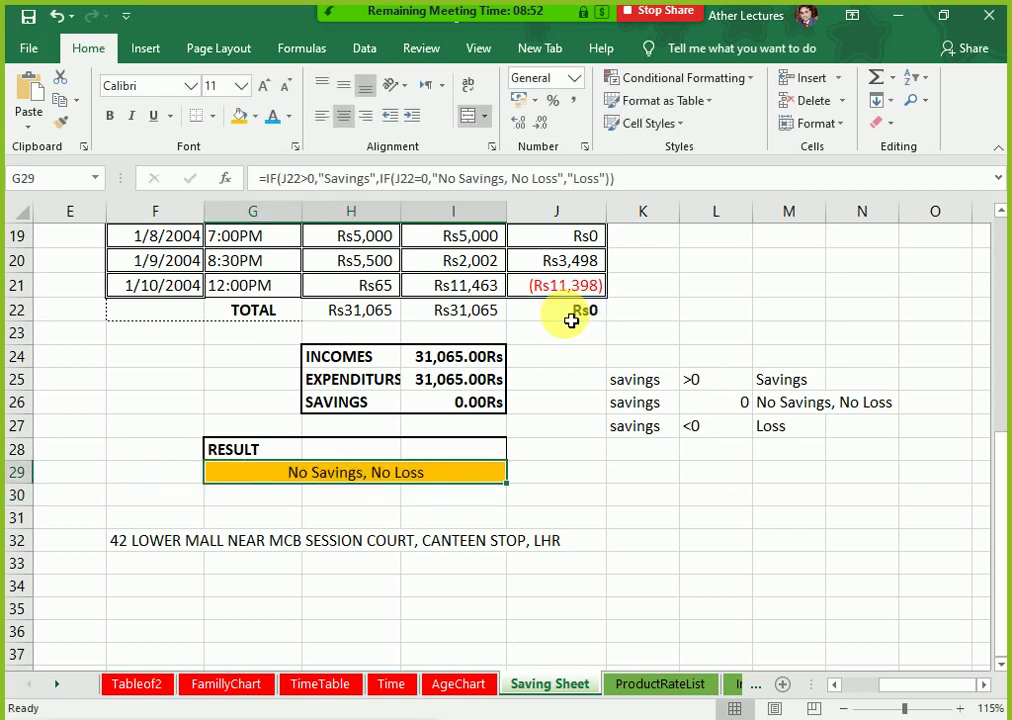
{"action": "double_click", "coordinate": [495, 286]}
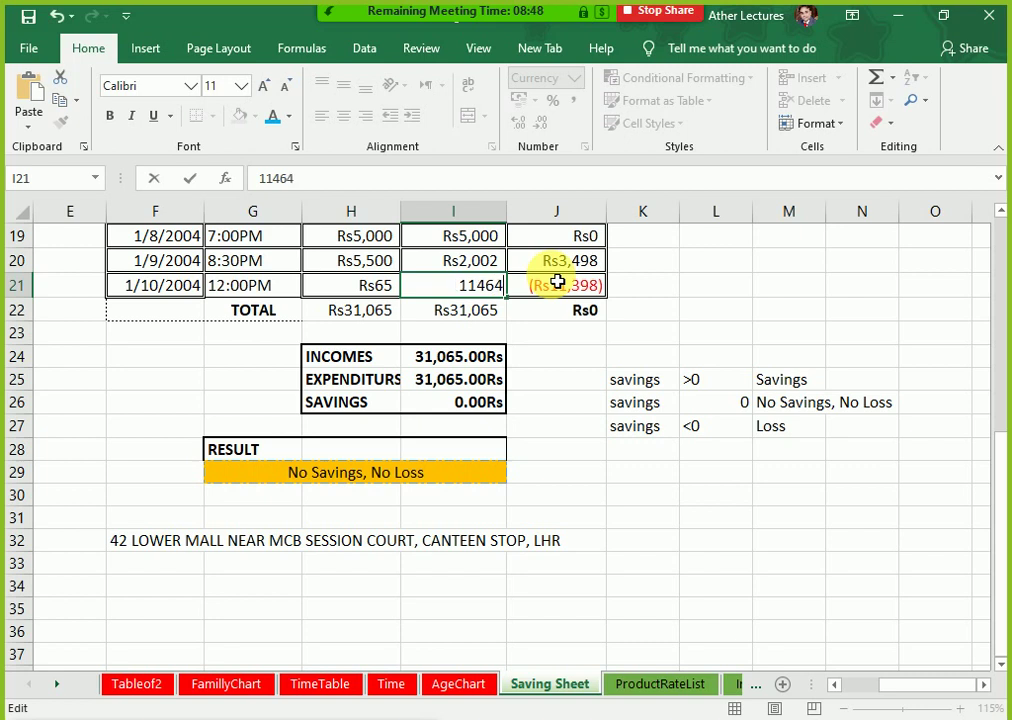
{"action": "key", "text": "Return"}
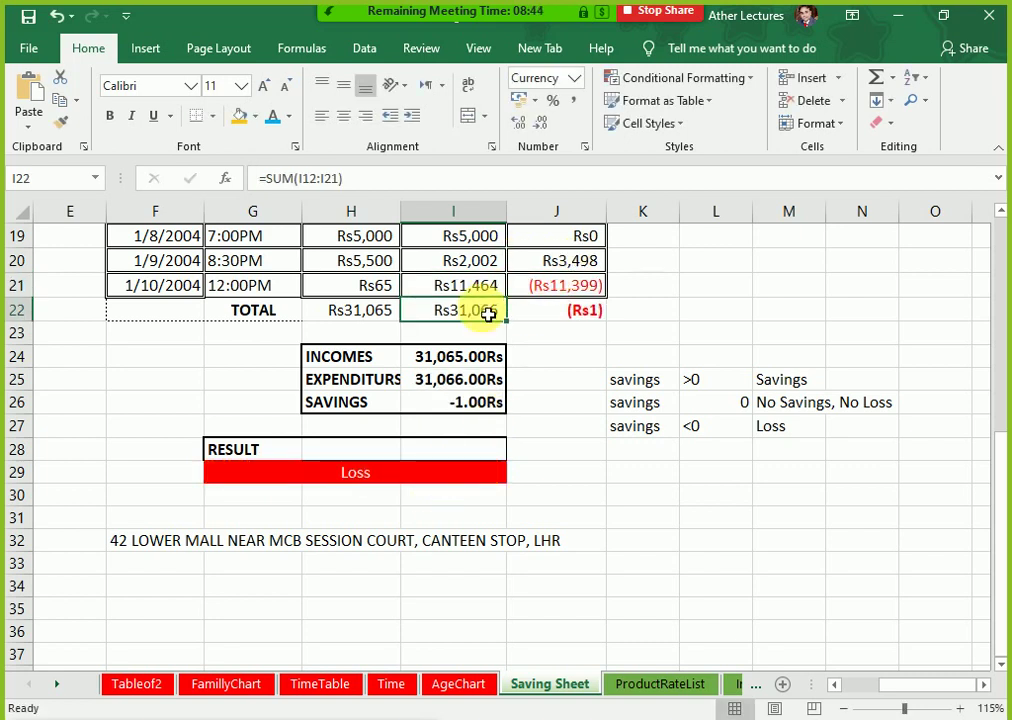
Step: Make the K25:M28 criteria table text white so it disappears from view
{"action": "left_click_drag", "start_coordinate": [628, 380], "coordinate": [800, 447]}
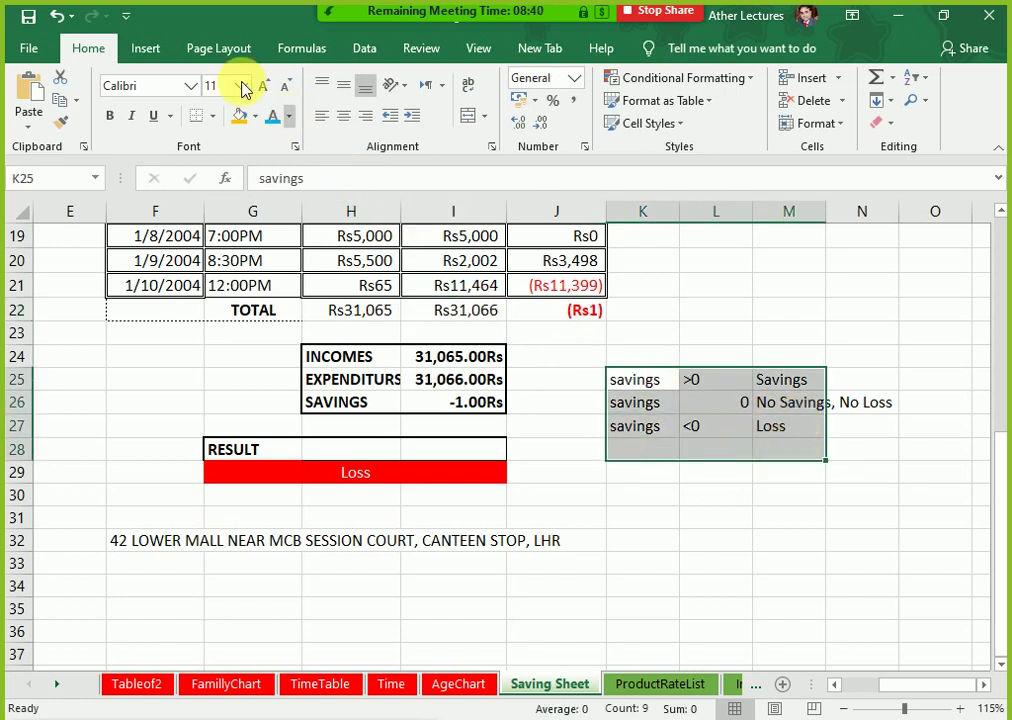
{"action": "left_click", "coordinate": [290, 117]}
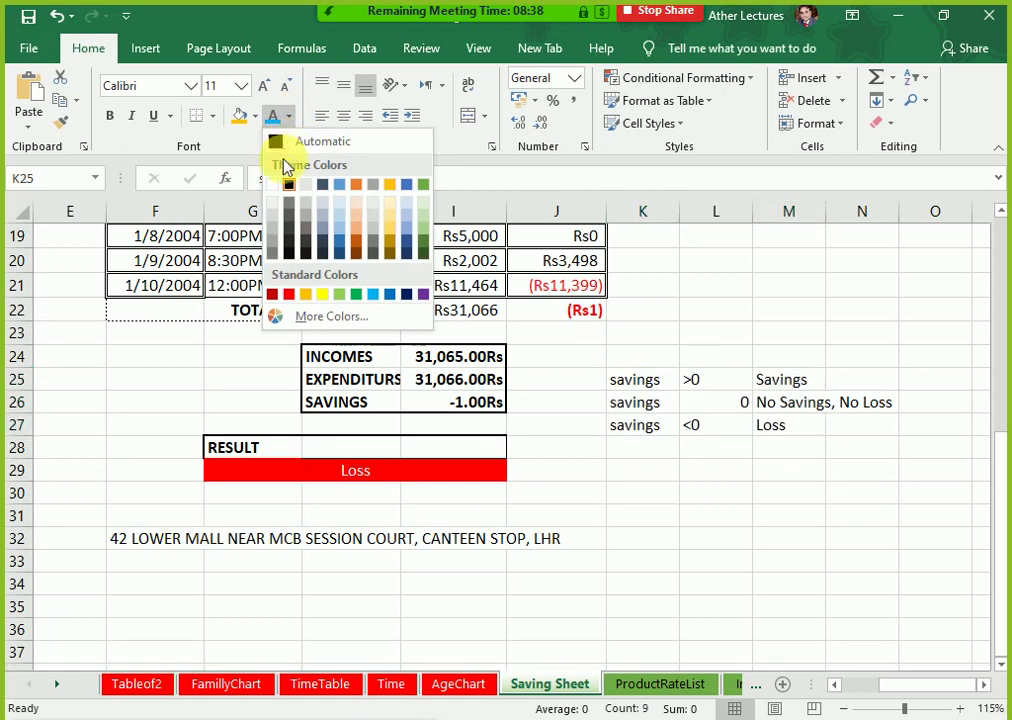
{"action": "left_click", "coordinate": [277, 186]}
{"action": "left_click", "coordinate": [717, 573]}
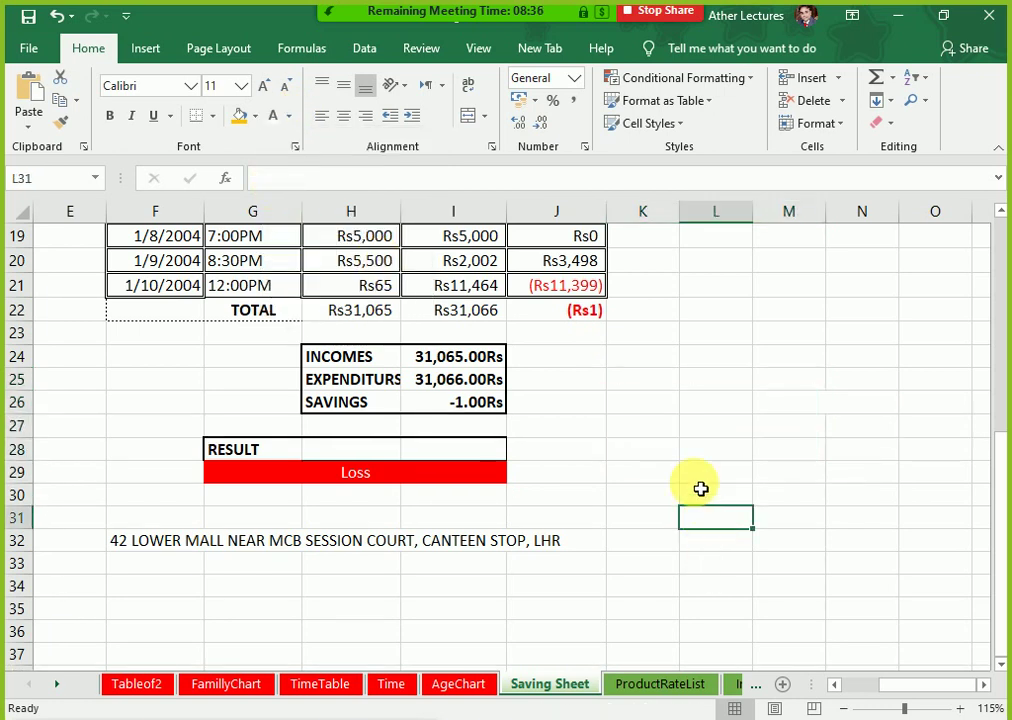
{"action": "scroll", "coordinate": [699, 488], "scroll_direction": "down", "scroll_amount": 1}
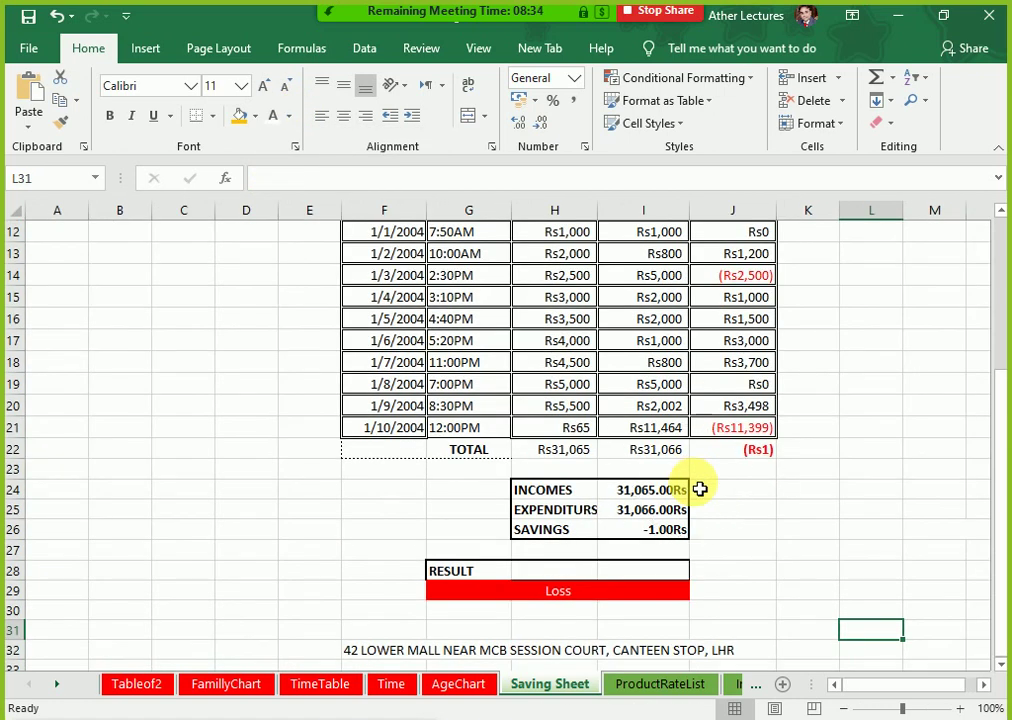
{"action": "scroll", "coordinate": [700, 487], "scroll_direction": "up", "scroll_amount": 1}
{"action": "scroll", "coordinate": [699, 488], "scroll_direction": "up", "scroll_amount": 1}
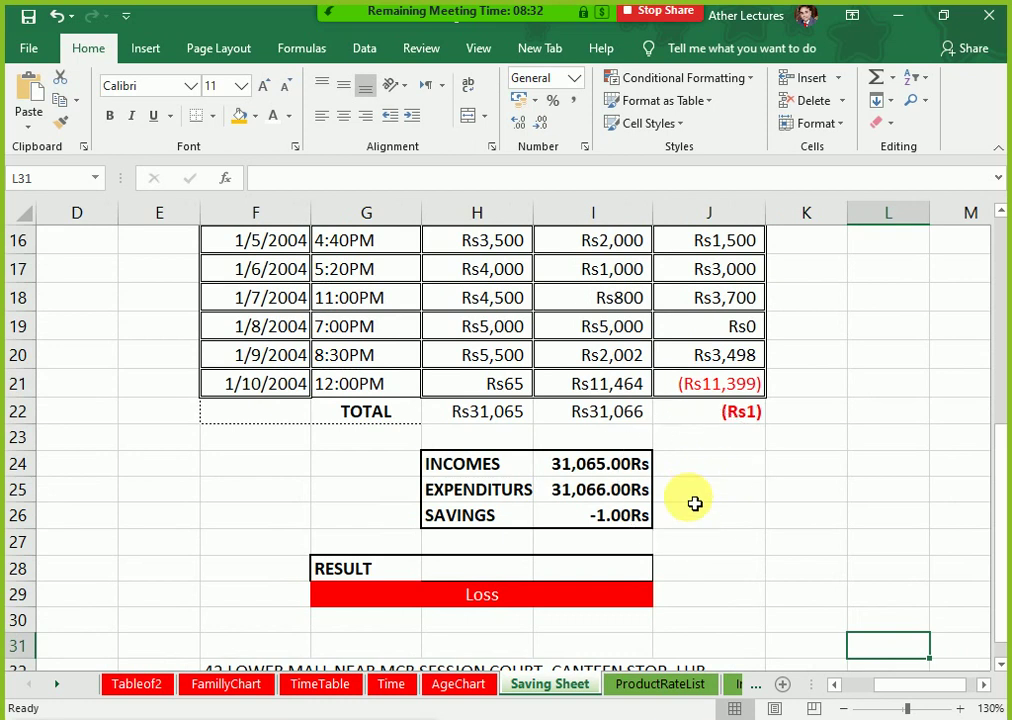
{"action": "scroll", "coordinate": [694, 504], "scroll_direction": "up", "scroll_amount": 3}
Step: Select F12, check the print preview, then collapse the ribbon with Ctrl+F1
{"action": "scroll", "coordinate": [694, 504], "scroll_direction": "down", "scroll_amount": 1}
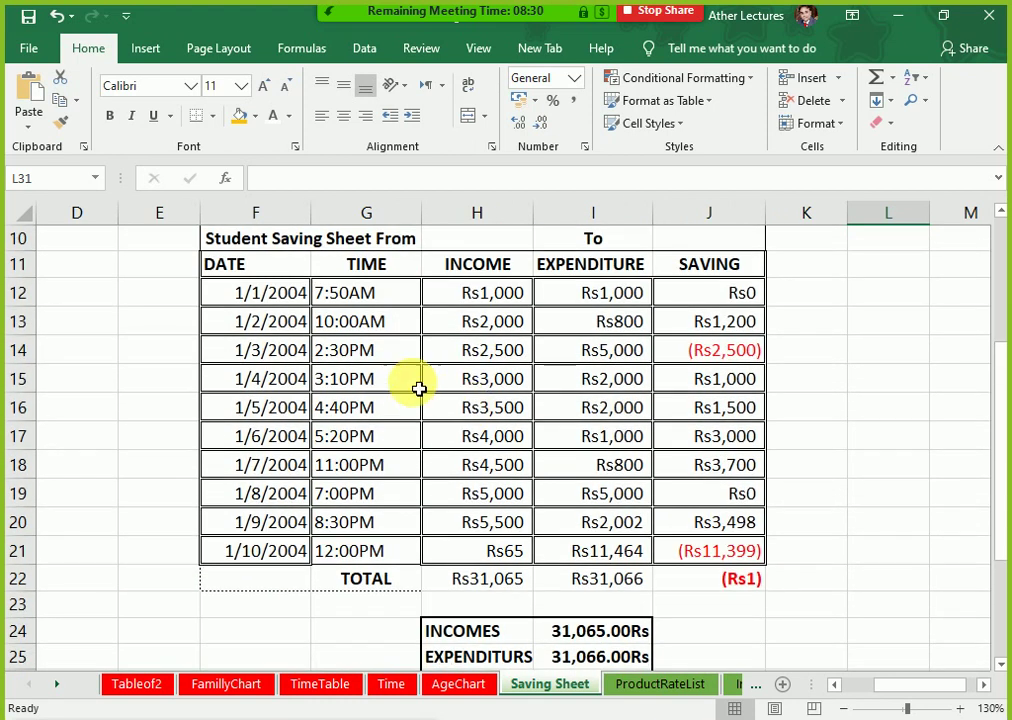
{"action": "left_click", "coordinate": [278, 294]}
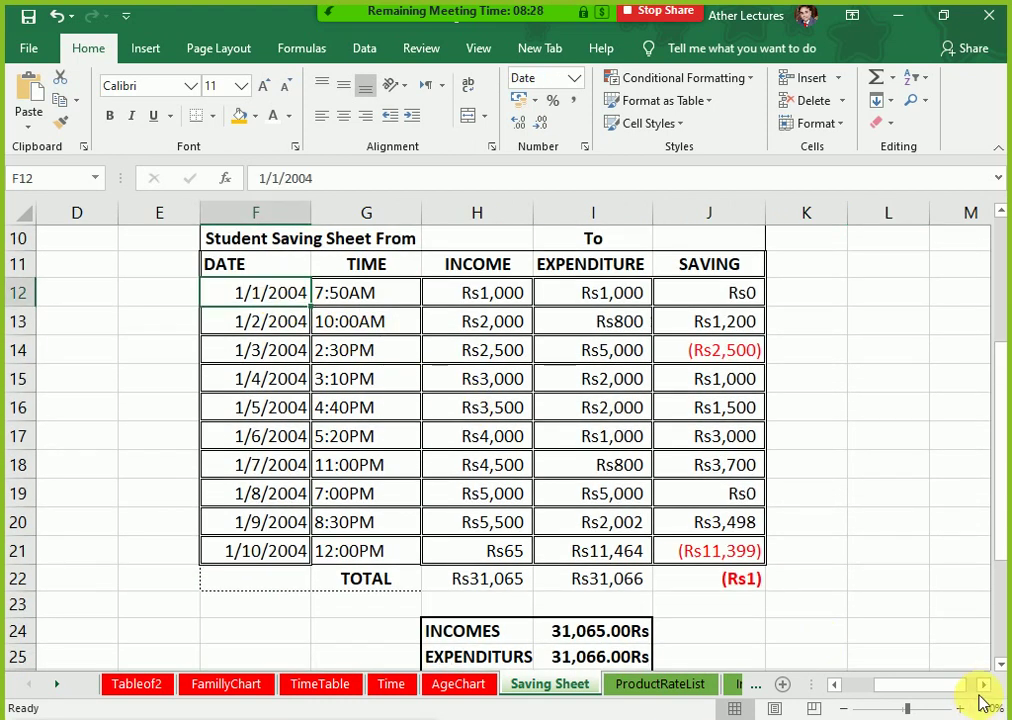
{"action": "left_click", "coordinate": [982, 687]}
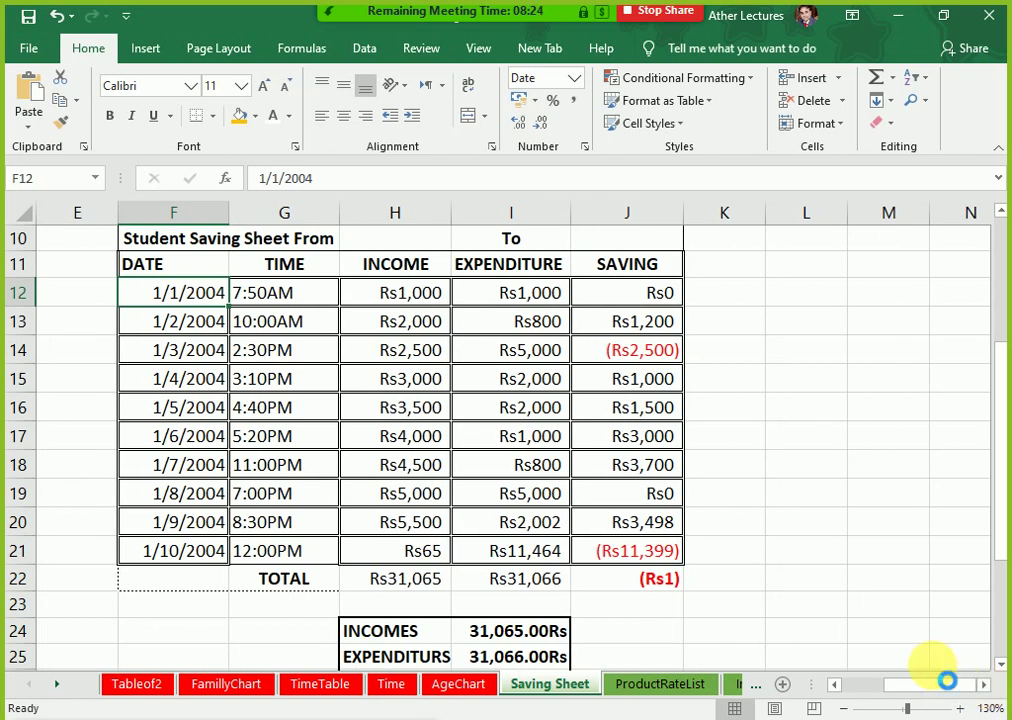
{"action": "key", "text": "ctrl+p"}
{"action": "key", "text": "Escape"}
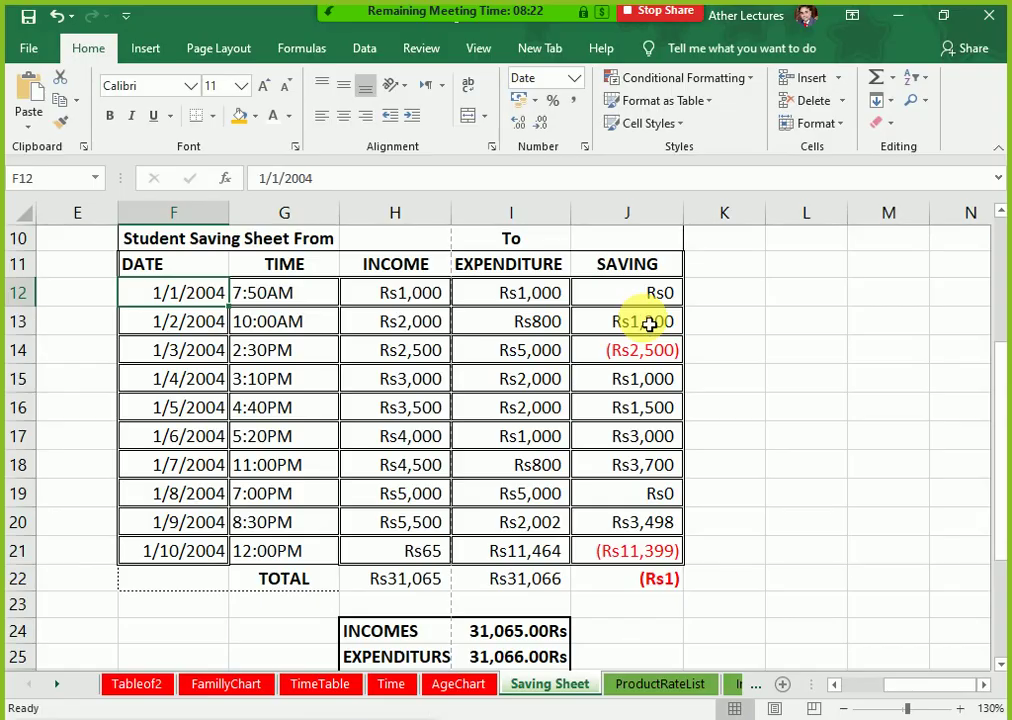
{"action": "key", "text": "ctrl+F1"}
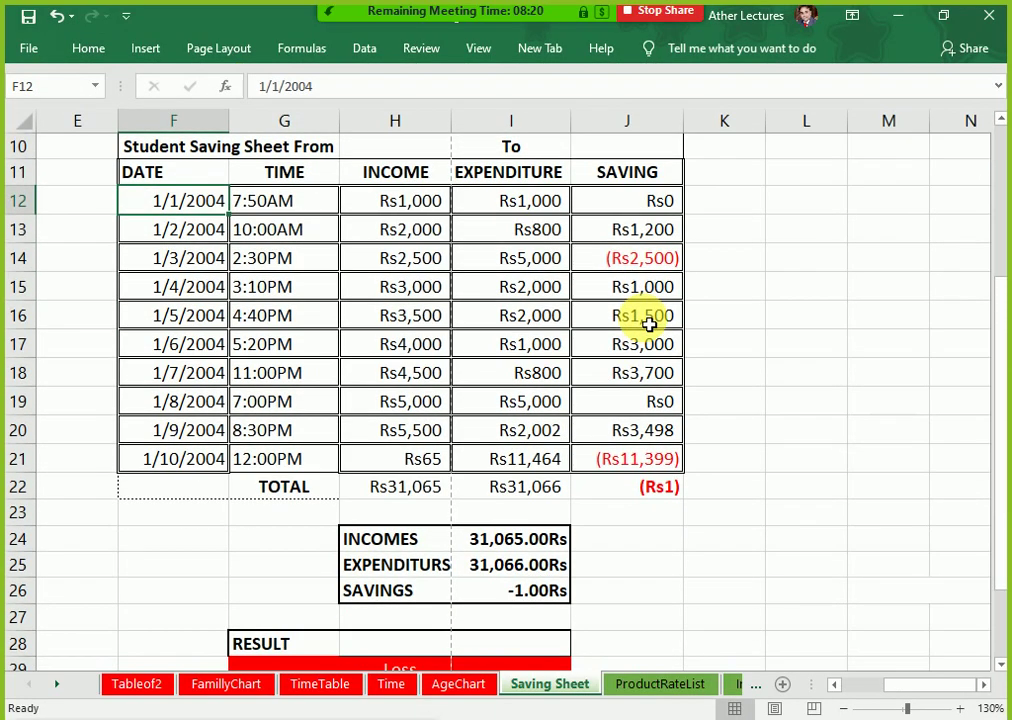
{"action": "scroll", "coordinate": [278, 244], "scroll_direction": "up", "scroll_amount": 3}
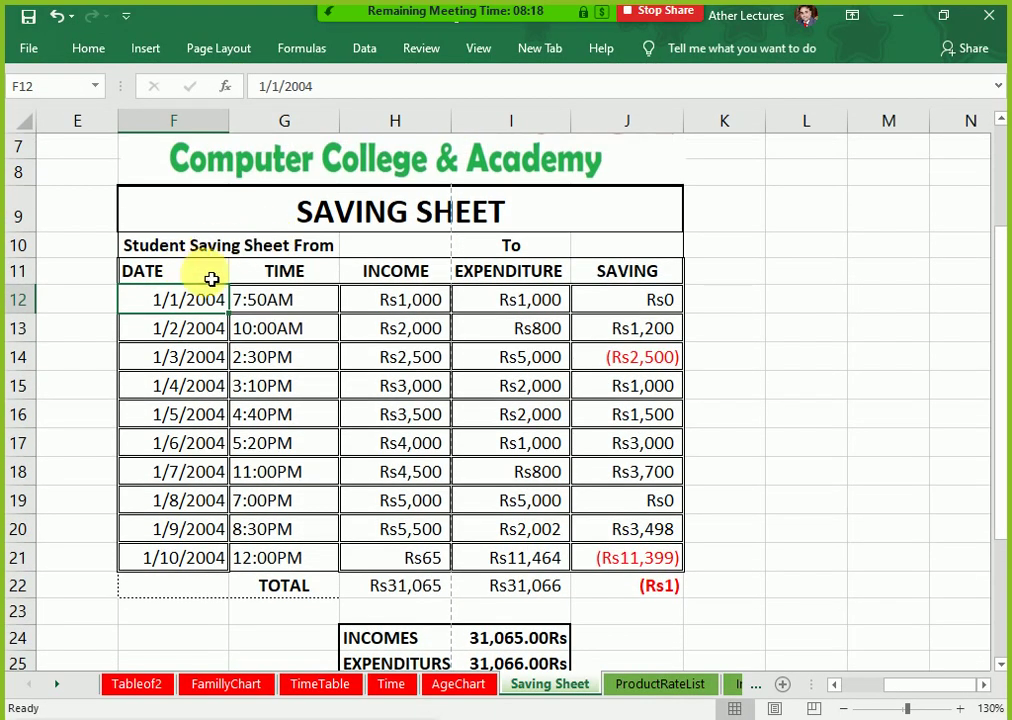
{"action": "scroll", "coordinate": [210, 280], "scroll_direction": "down", "scroll_amount": 1, "text": "ctrl"}
{"action": "scroll", "coordinate": [207, 274], "scroll_direction": "down", "scroll_amount": 1, "text": "ctrl"}
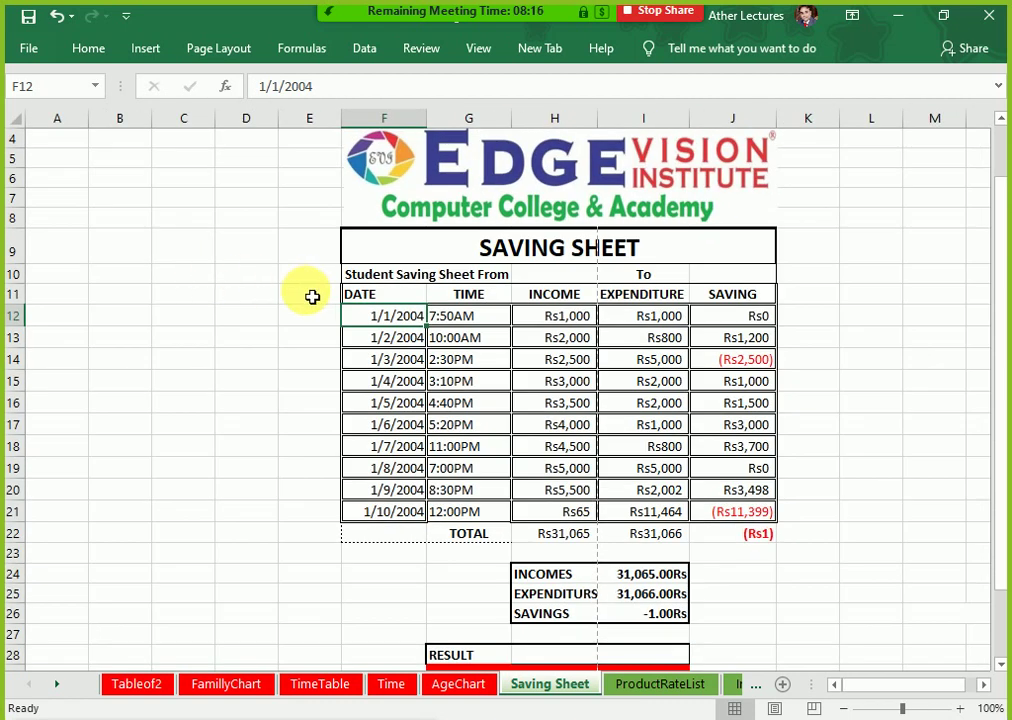
{"action": "scroll", "coordinate": [306, 291], "scroll_direction": "down", "scroll_amount": 1, "text": "ctrl"}
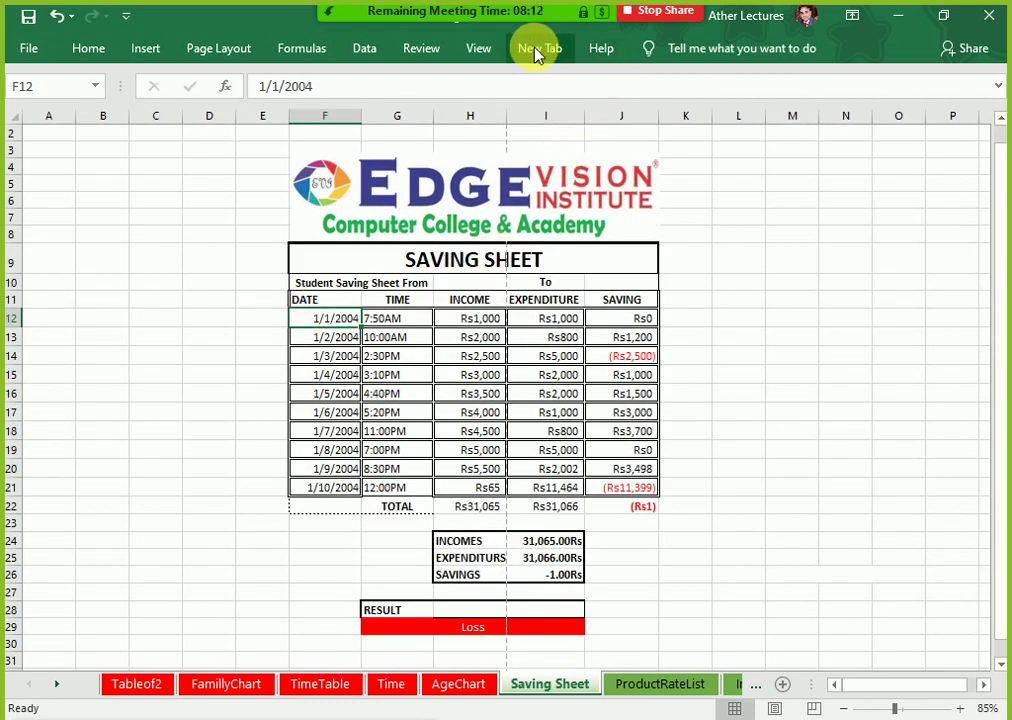
Step: Freeze panes at F12 and scroll to confirm the headings stay fixed
{"action": "left_click", "coordinate": [478, 52]}
{"action": "left_click", "coordinate": [628, 124]}
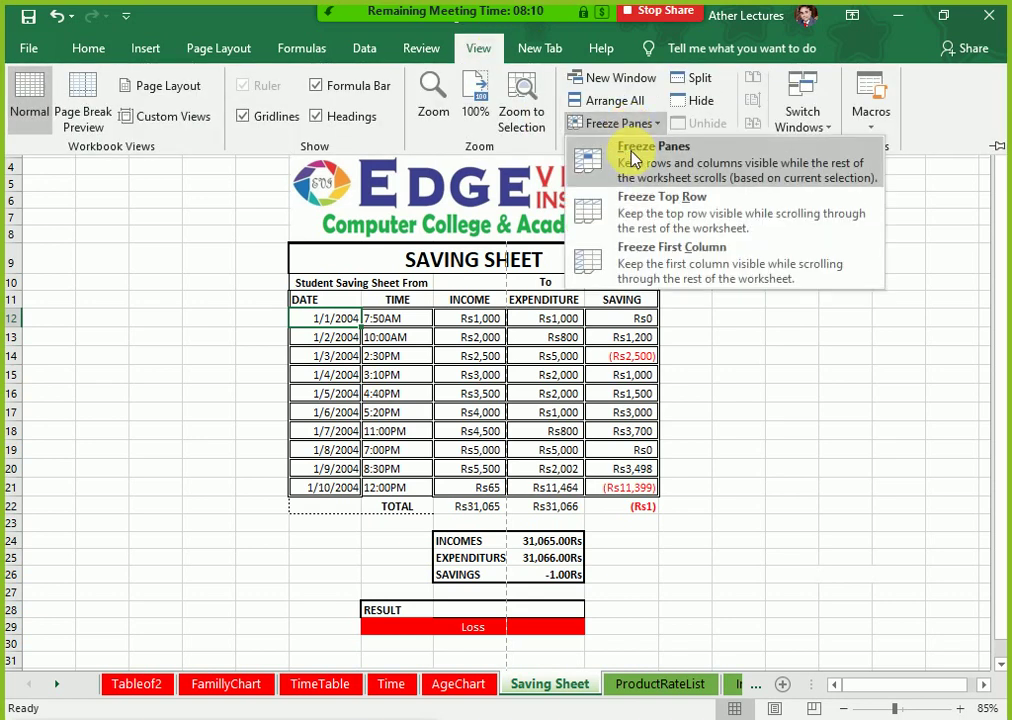
{"action": "left_click", "coordinate": [632, 162]}
{"action": "scroll", "coordinate": [481, 413], "scroll_direction": "down", "scroll_amount": 5}
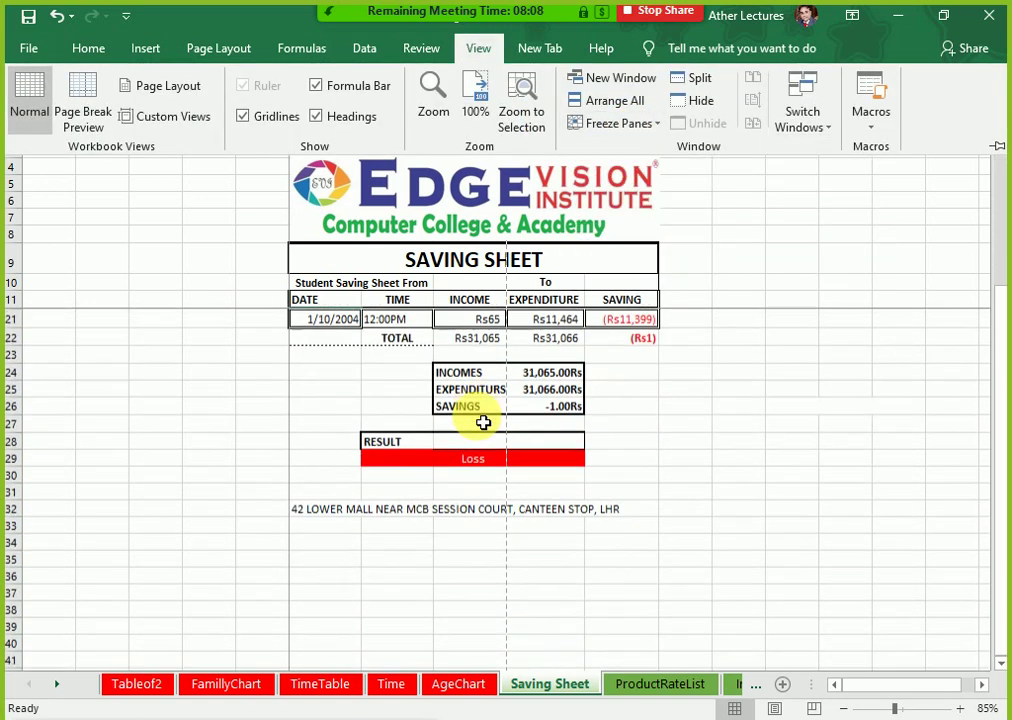
{"action": "scroll", "coordinate": [483, 422], "scroll_direction": "up", "scroll_amount": 5}
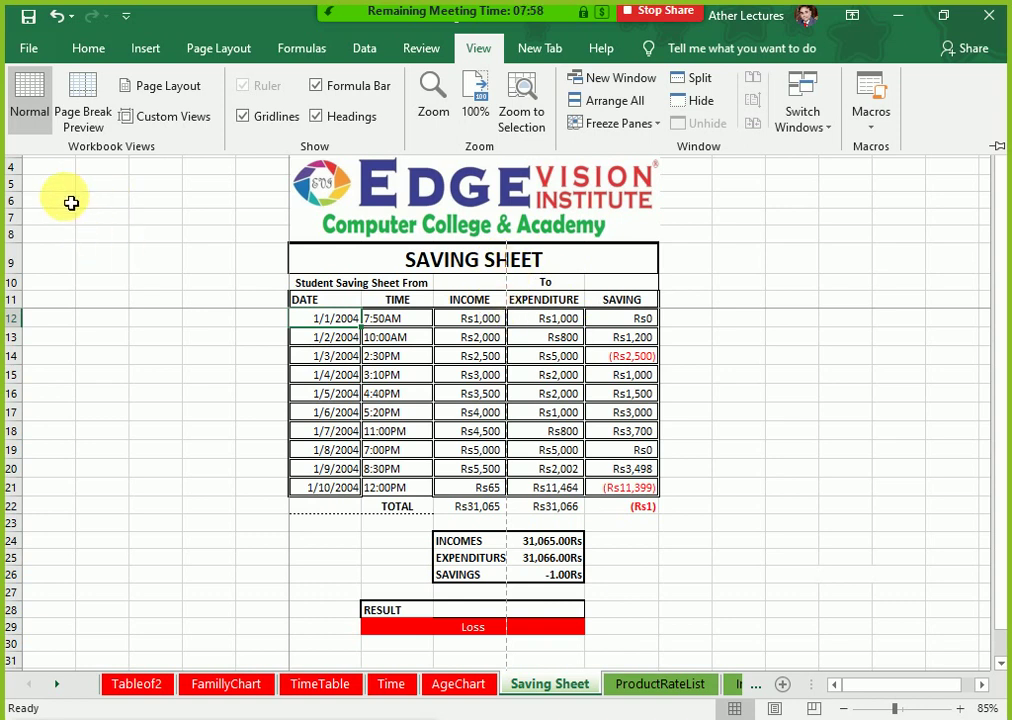
{"action": "left_click", "coordinate": [60, 168]}
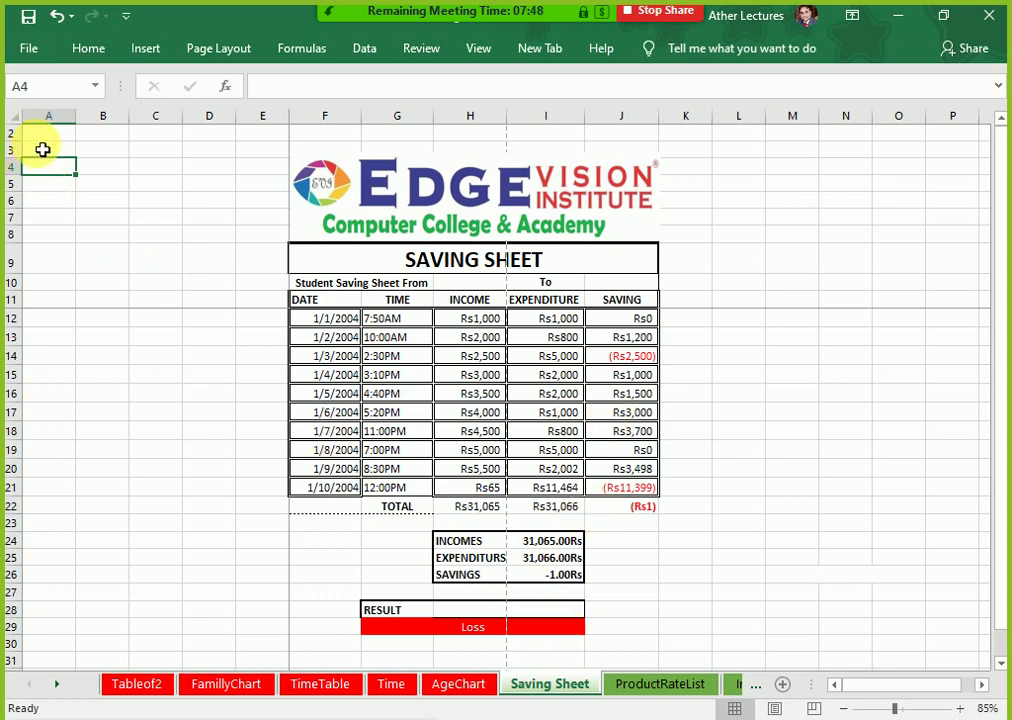
{"action": "left_click", "coordinate": [41, 149]}
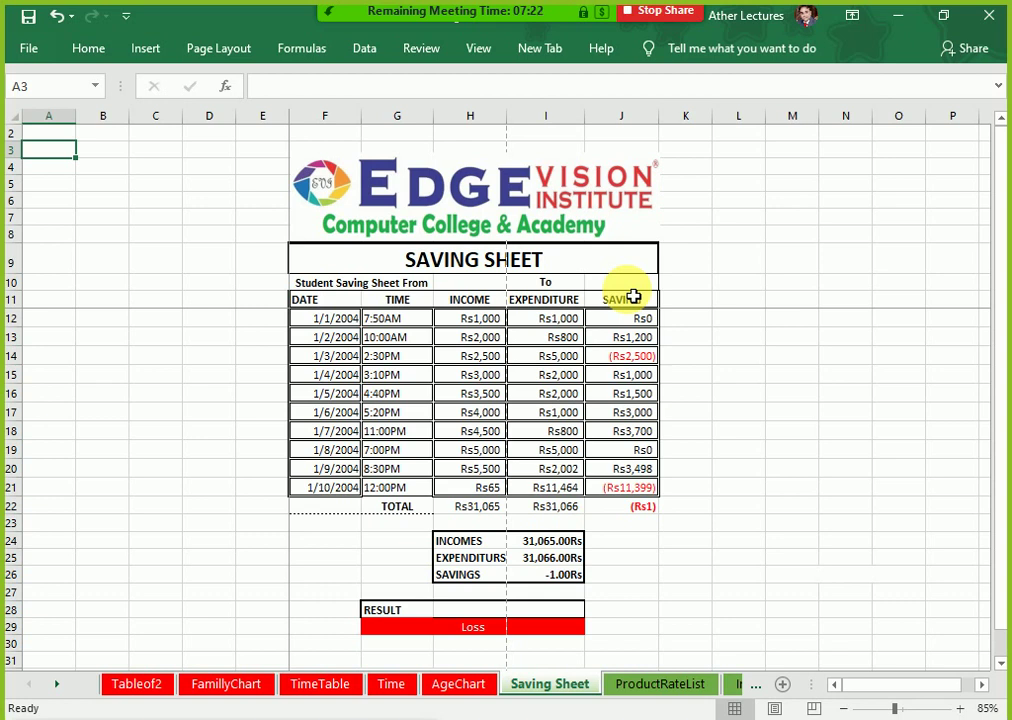
{"action": "left_click", "coordinate": [686, 695]}
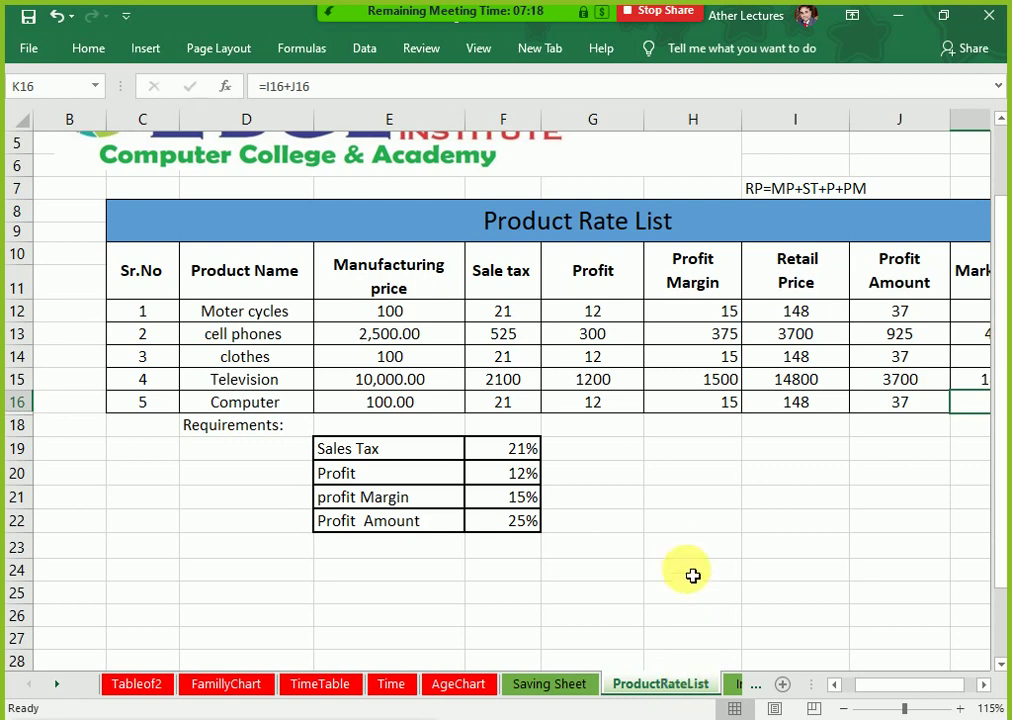
{"action": "scroll", "coordinate": [690, 561], "scroll_direction": "down", "scroll_amount": 1, "text": "ctrl"}
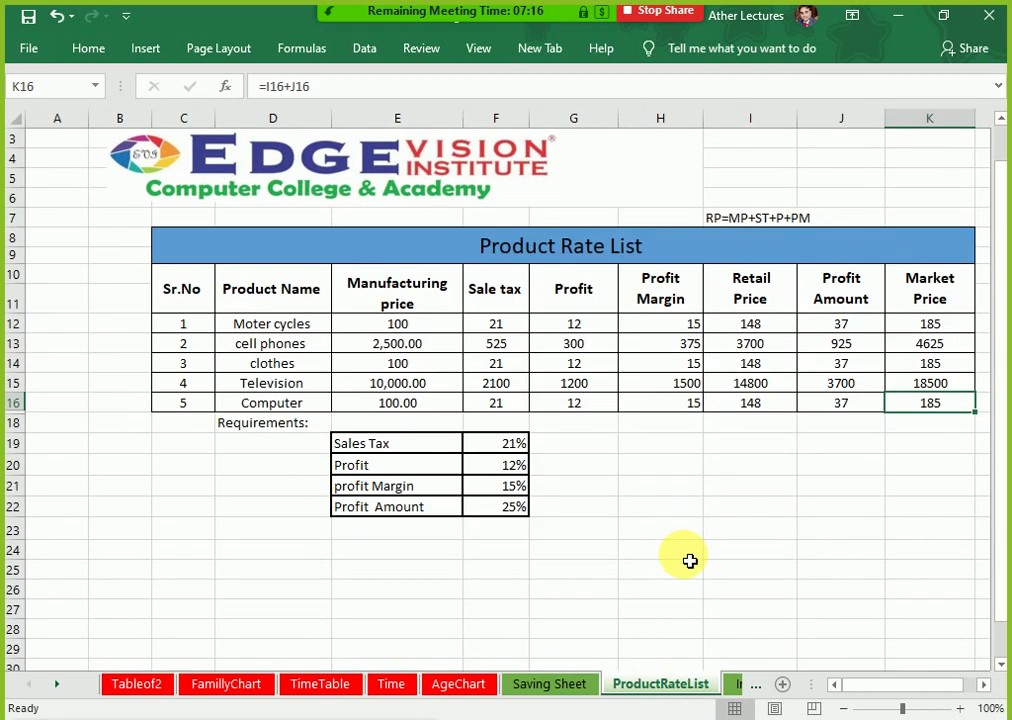
{"action": "scroll", "coordinate": [690, 561], "scroll_direction": "up", "scroll_amount": 1, "text": "ctrl"}
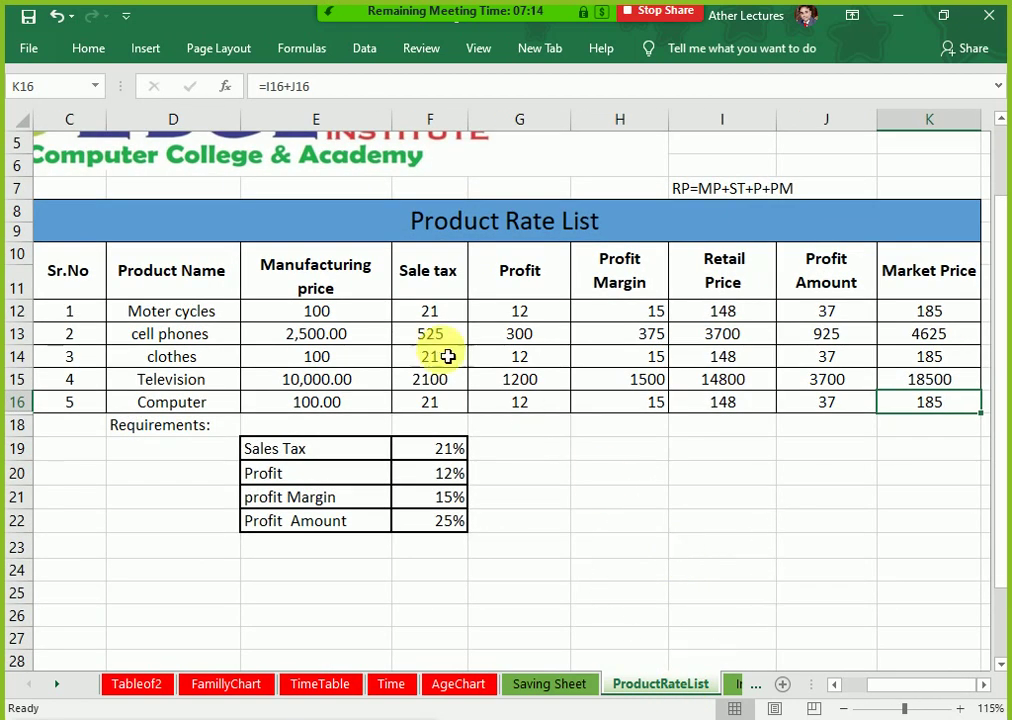
{"action": "left_click", "coordinate": [373, 292]}
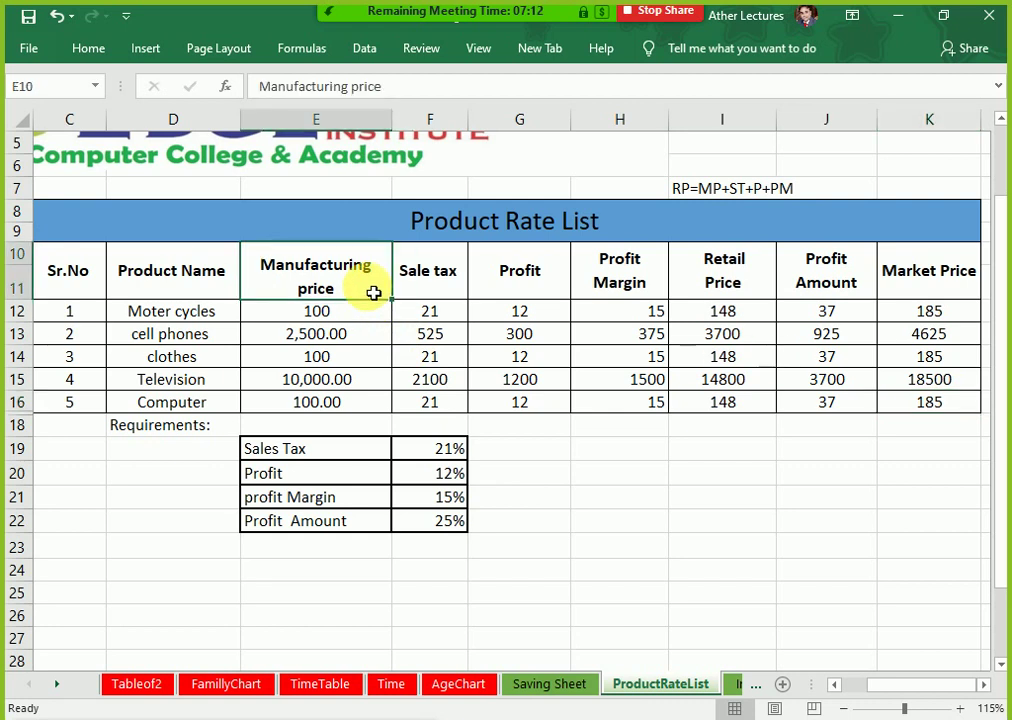
{"action": "left_click", "coordinate": [430, 316]}
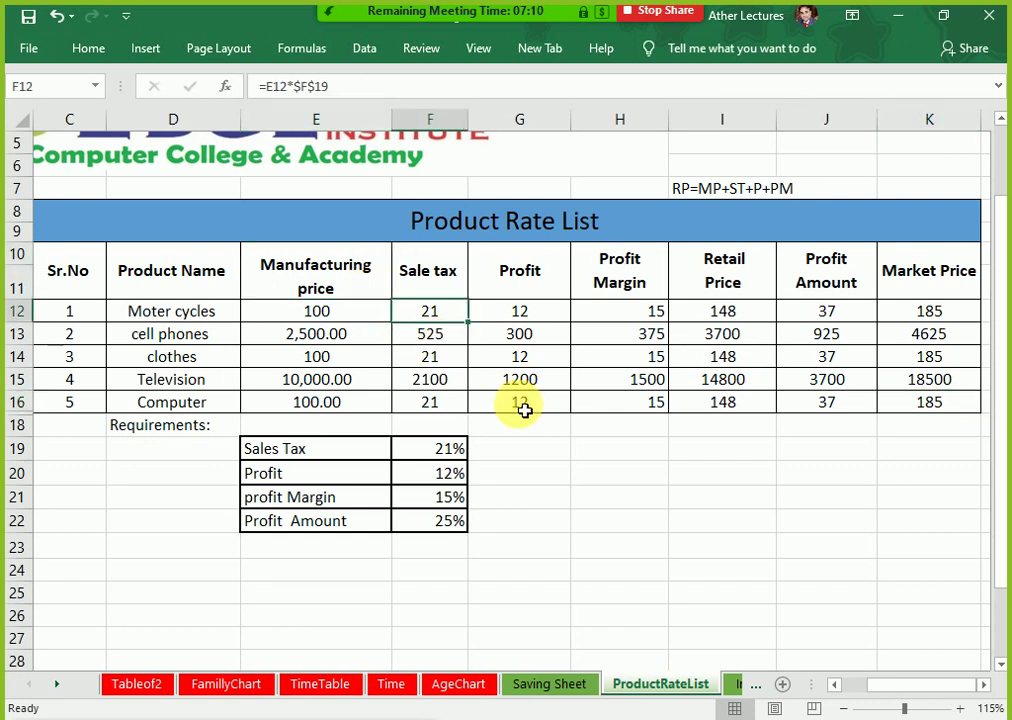
Step: Clear the calculated values in F12:K16, Sale tax through Market Price
{"action": "key", "text": "ctrl+shift+Down"}
{"action": "key", "text": "ctrl+shift+Right"}
{"action": "key", "text": "Delete"}
{"action": "key", "text": "ctrl+Up"}
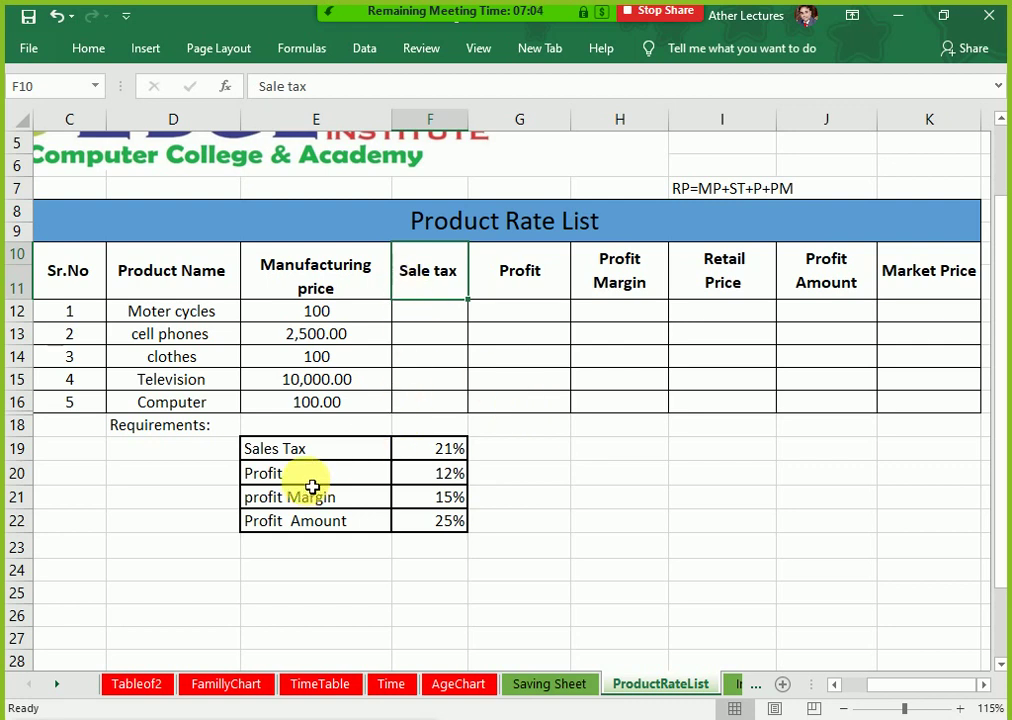
Step: Point out the Sales Tax rate and 15% profit margin rate in the Requirements table
{"action": "left_click_drag", "start_coordinate": [300, 449], "coordinate": [434, 456]}
{"action": "left_click_drag", "start_coordinate": [498, 297], "coordinate": [495, 403]}
{"action": "left_click_drag", "start_coordinate": [300, 473], "coordinate": [454, 481]}
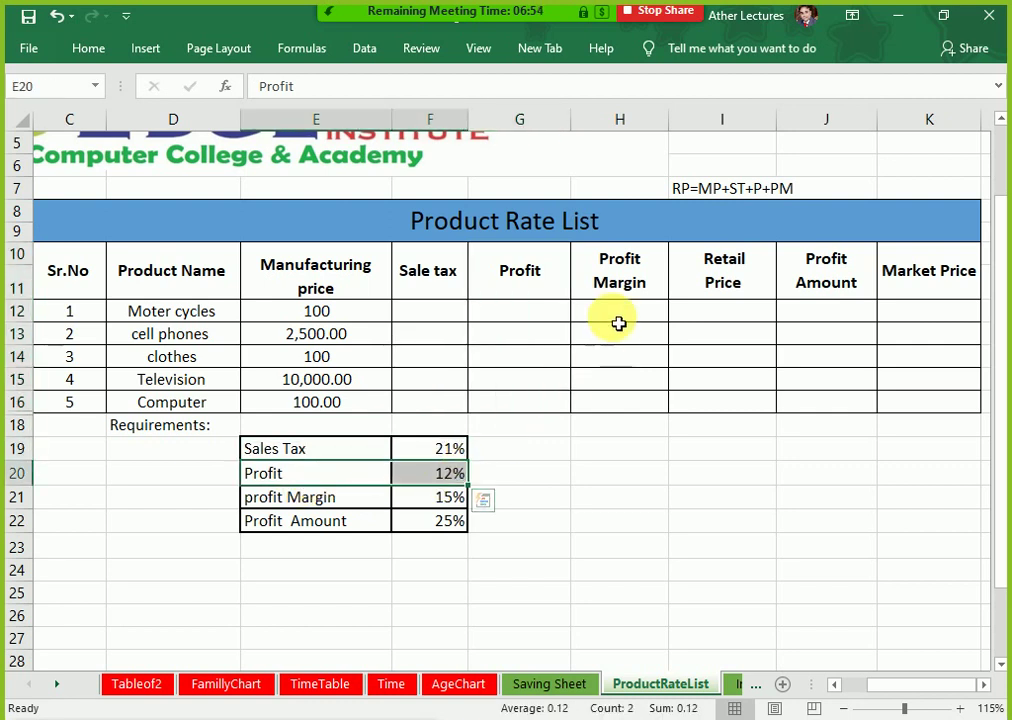
{"action": "left_click", "coordinate": [619, 320]}
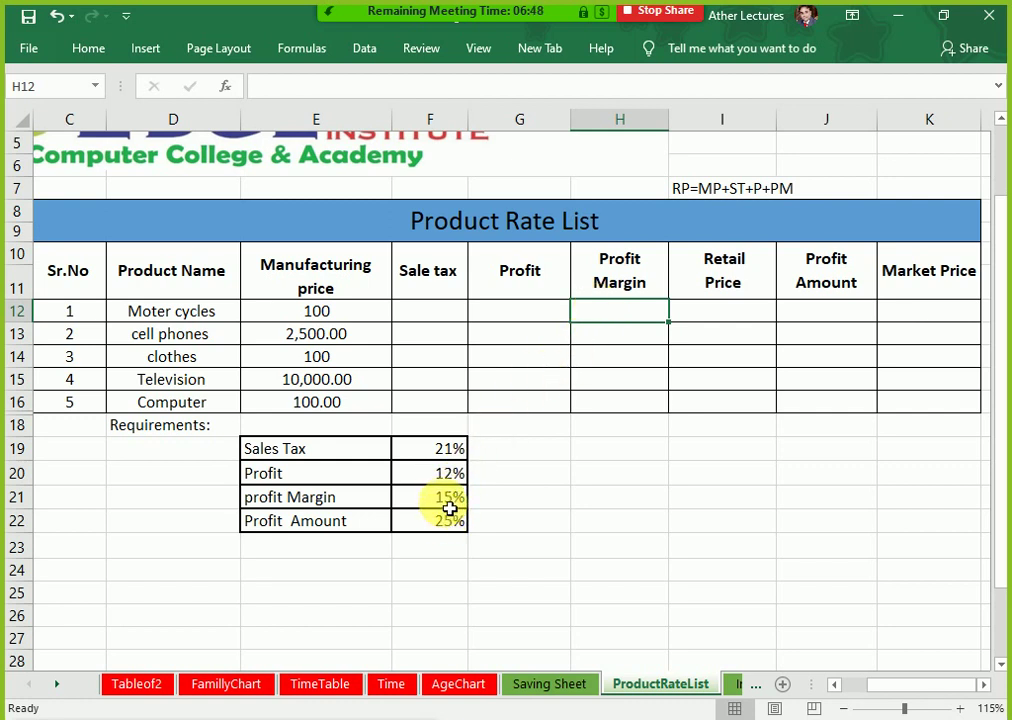
{"action": "left_click", "coordinate": [452, 502]}
{"action": "left_click", "coordinate": [621, 320]}
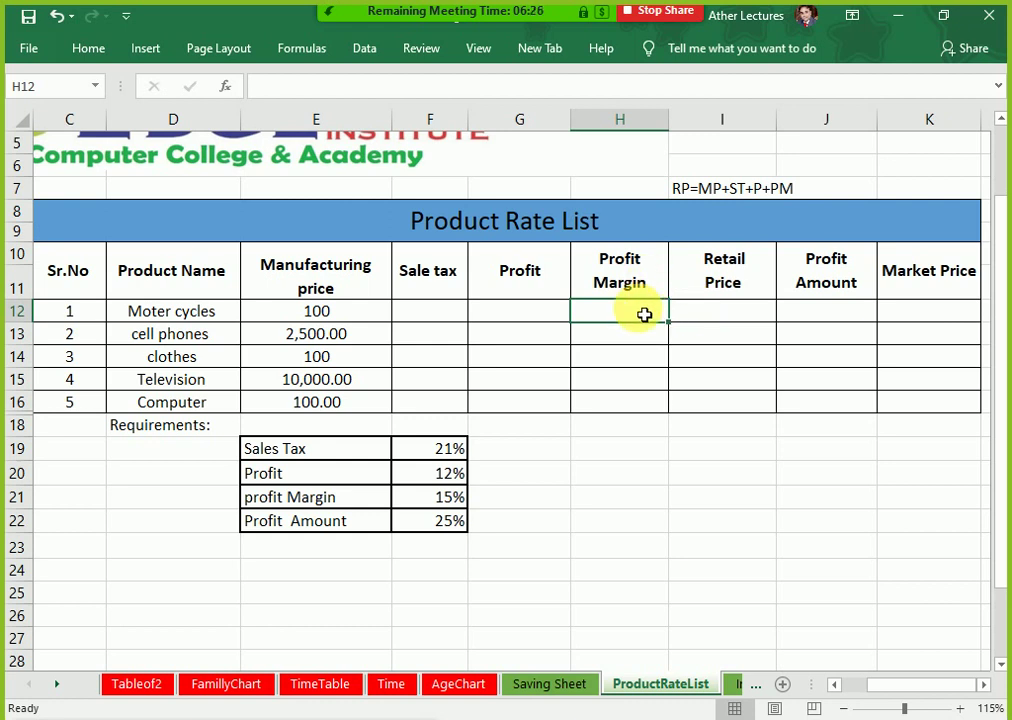
{"action": "left_click", "coordinate": [412, 506]}
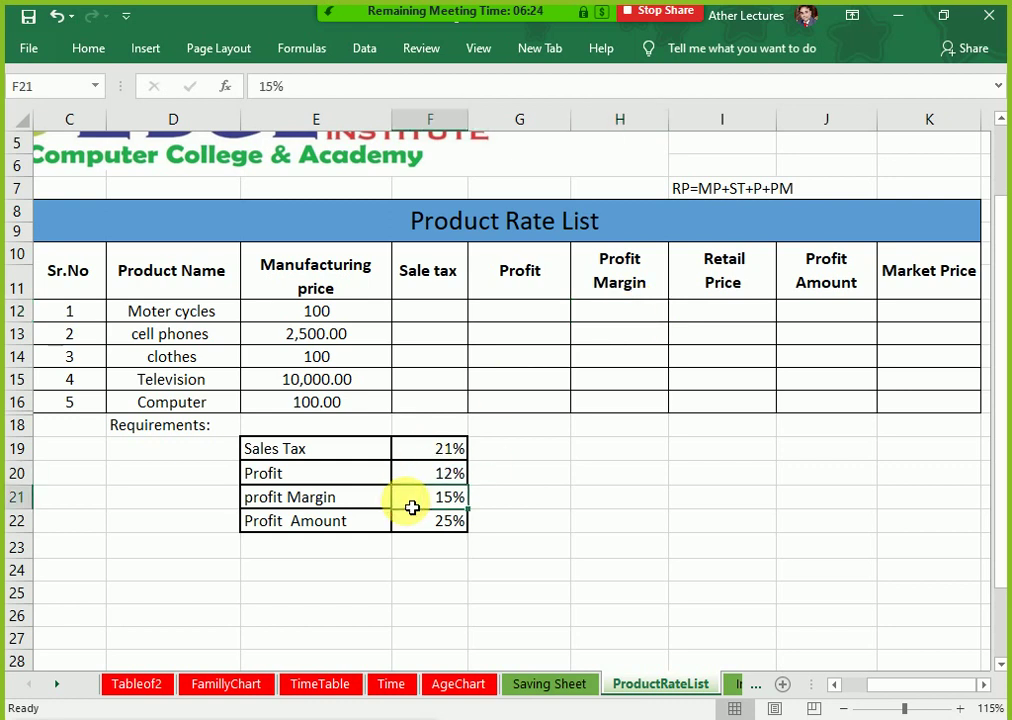
{"action": "left_click", "coordinate": [705, 322]}
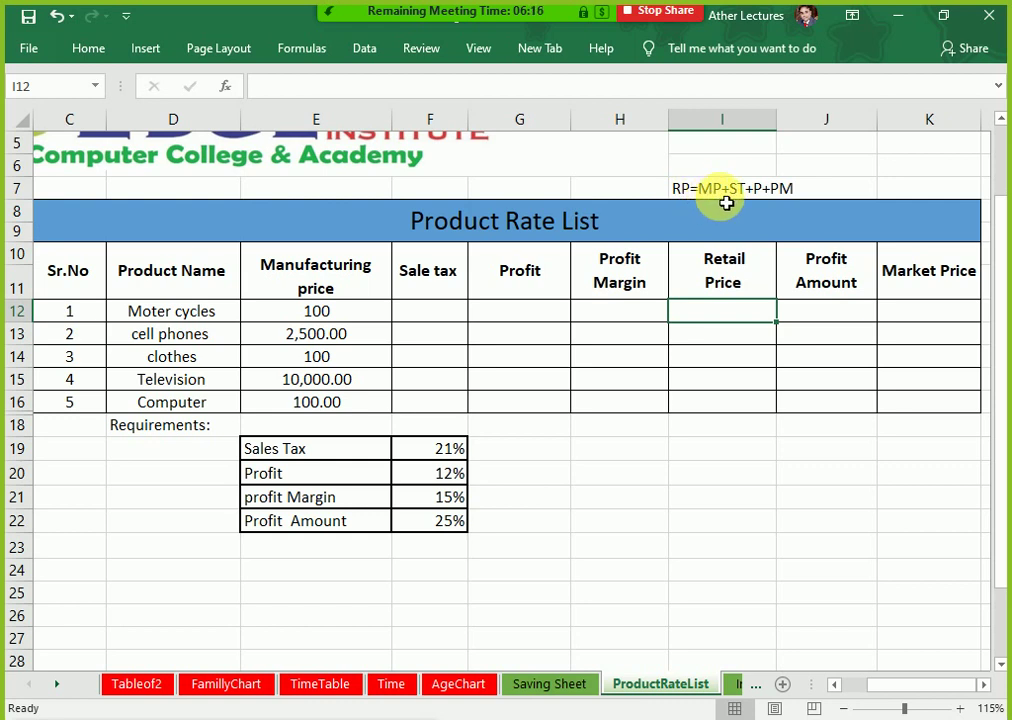
{"action": "left_click", "coordinate": [728, 278]}
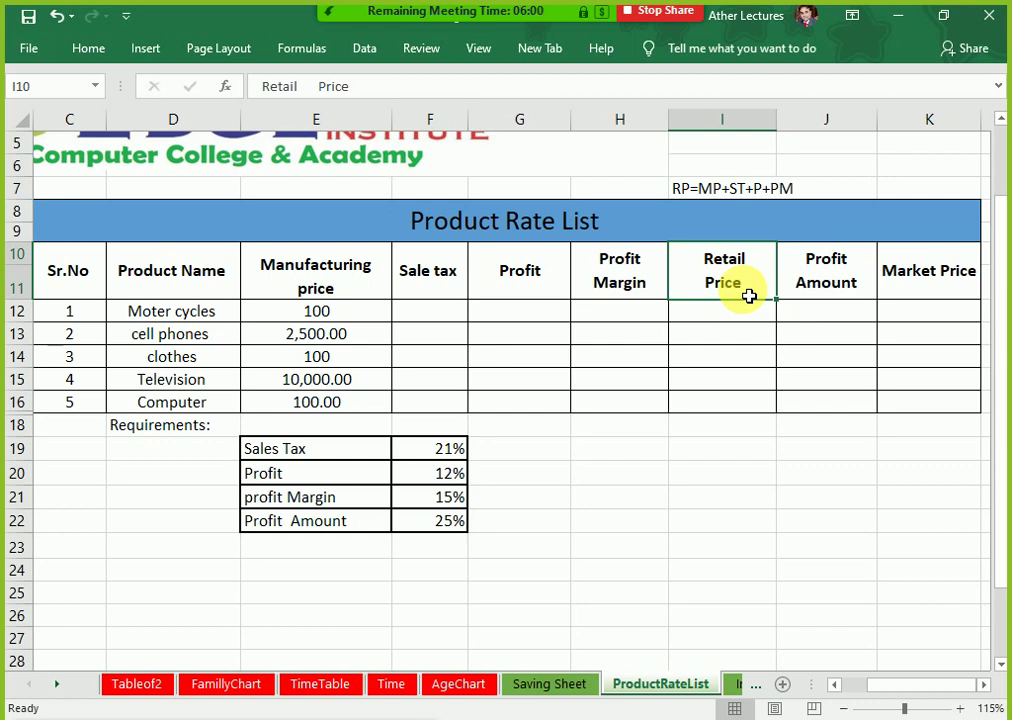
{"action": "key", "text": "Up"}
{"action": "key", "text": "Up"}
{"action": "key", "text": "Up"}
{"action": "key", "text": "Down"}
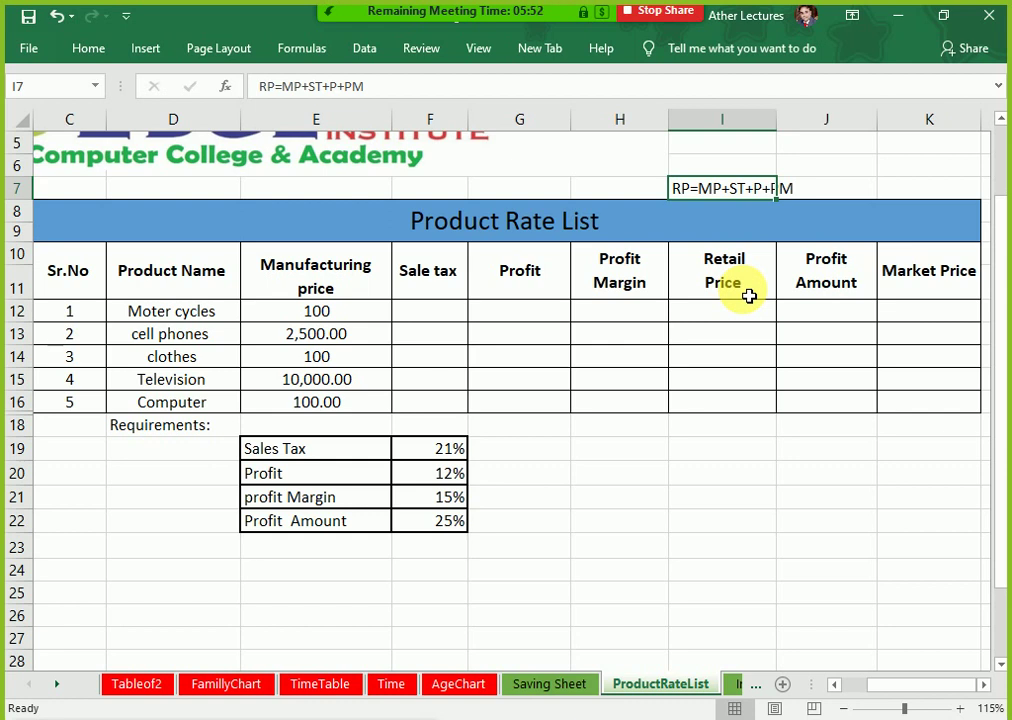
{"action": "key", "text": "Down"}
{"action": "key", "text": "Down"}
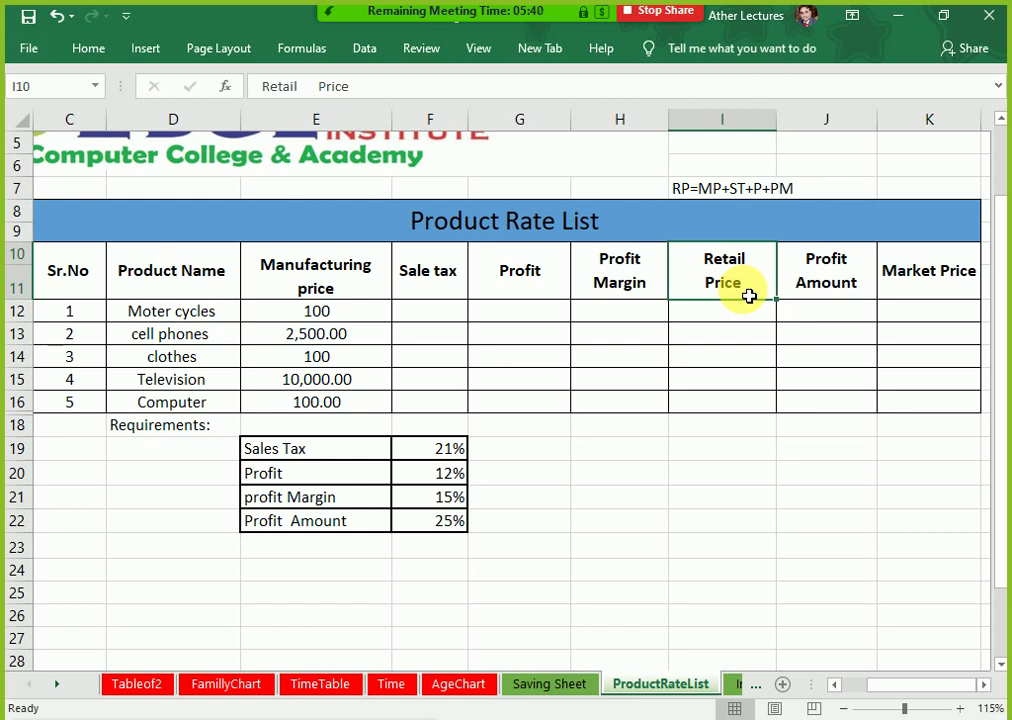
{"action": "key", "text": "Down"}
{"action": "key", "text": "Down"}
{"action": "key", "text": "Up"}
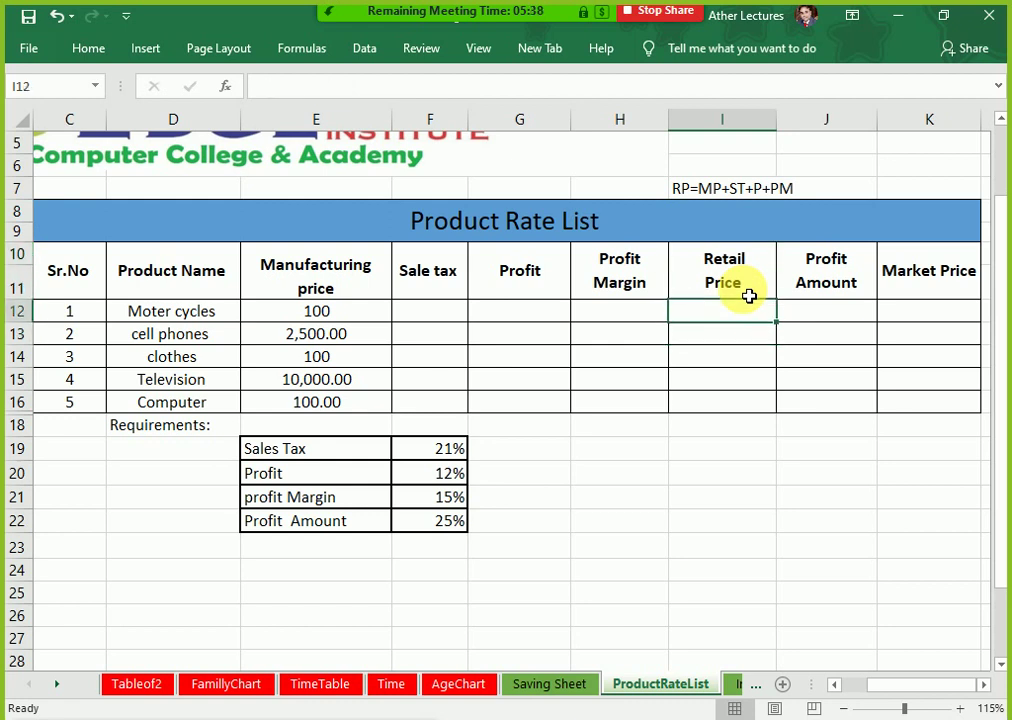
{"action": "key", "text": "Up"}
{"action": "key", "text": "Left"}
{"action": "key", "text": "Left"}
{"action": "key", "text": "Left"}
{"action": "key", "text": "Left"}
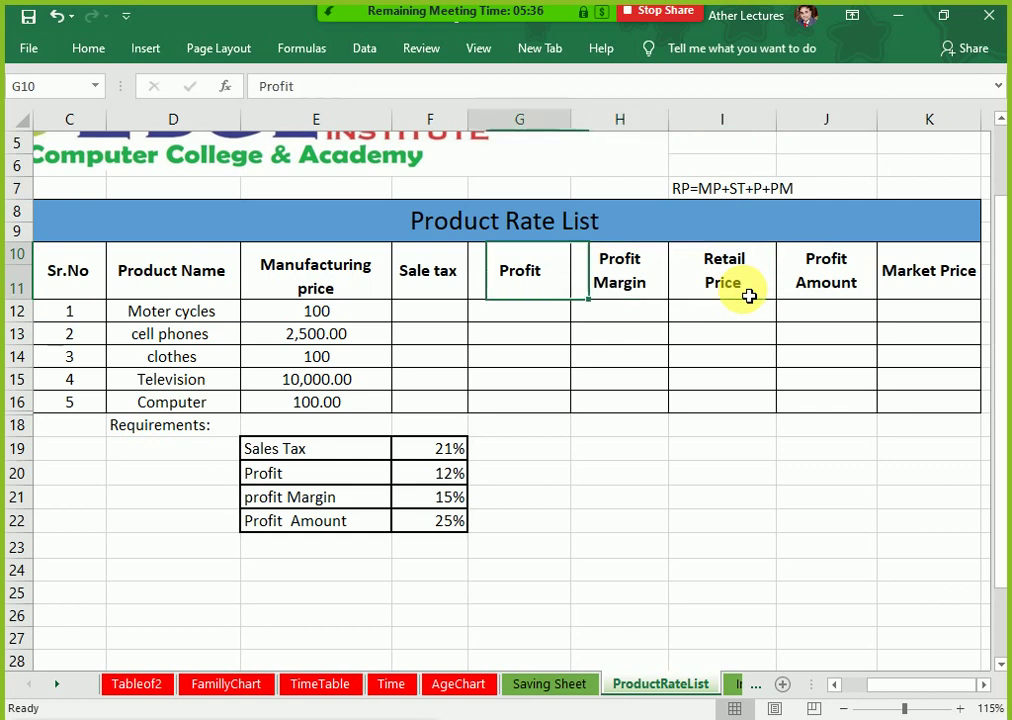
{"action": "key", "text": "Right"}
{"action": "key", "text": "Right"}
{"action": "key", "text": "Right"}
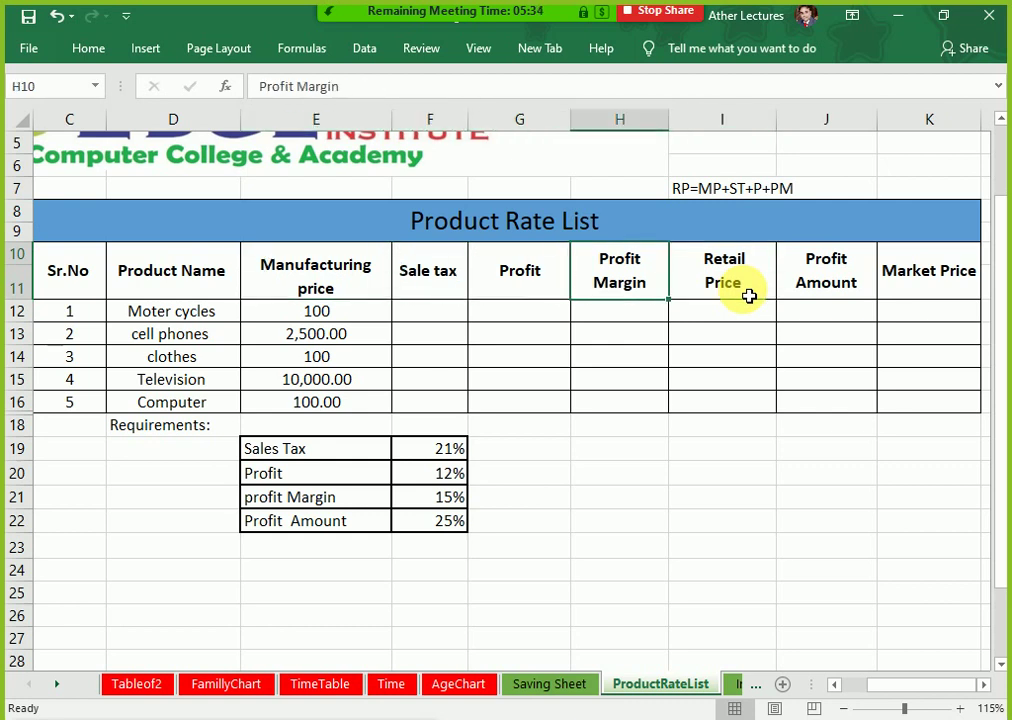
{"action": "key", "text": "Left"}
{"action": "key", "text": "Left"}
{"action": "key", "text": "Left"}
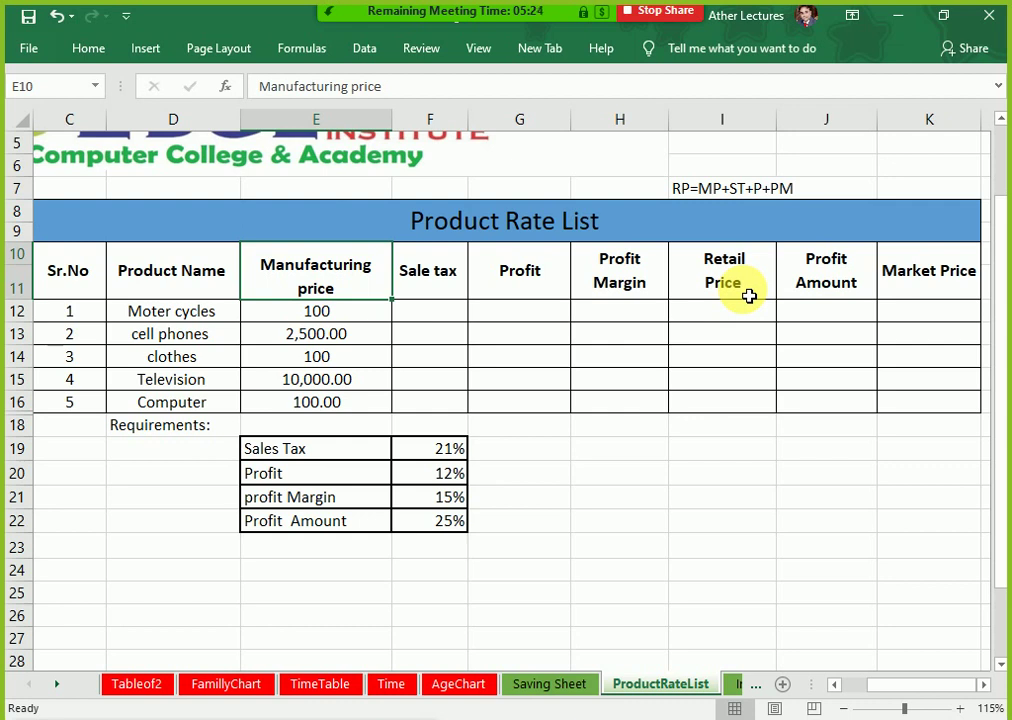
{"action": "key", "text": "Right"}
{"action": "key", "text": "Right"}
{"action": "key", "text": "Right"}
{"action": "key", "text": "Right"}
{"action": "key", "text": "Right"}
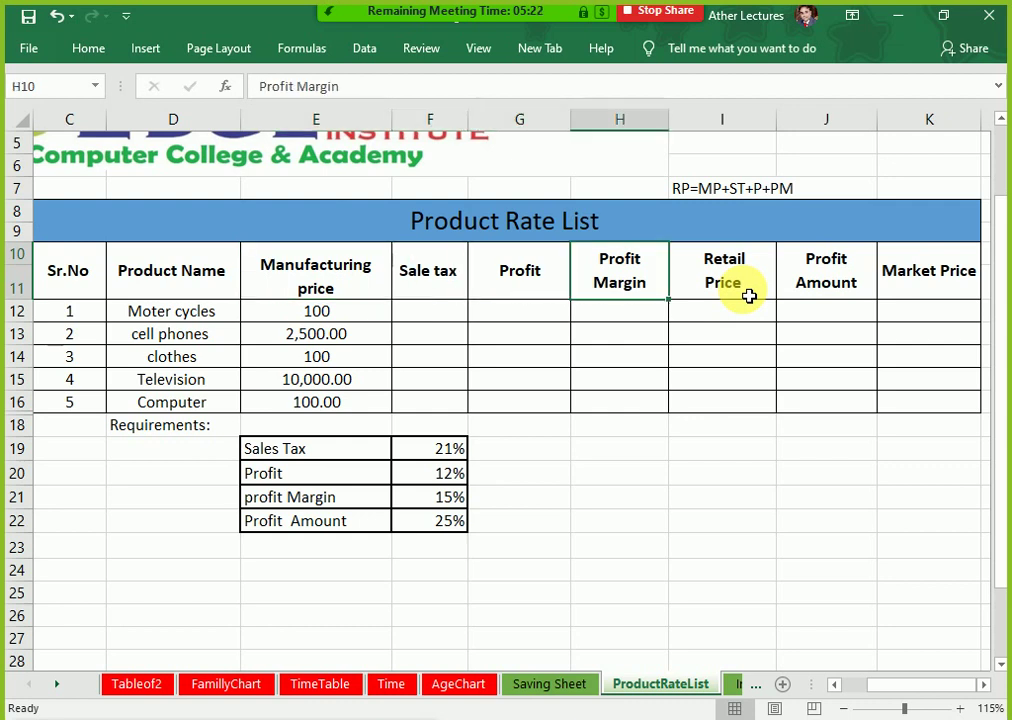
{"action": "key", "text": "Up"}
{"action": "key", "text": "Up"}
{"action": "key", "text": "Left"}
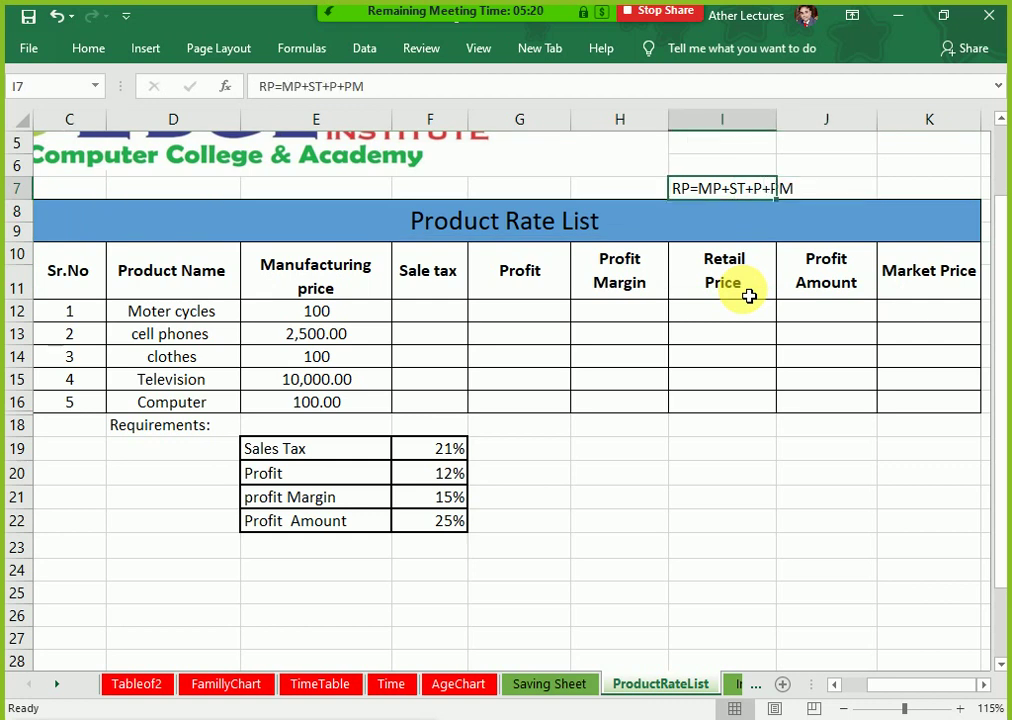
{"action": "key", "text": "Down"}
{"action": "key", "text": "Down"}
{"action": "key", "text": "Down"}
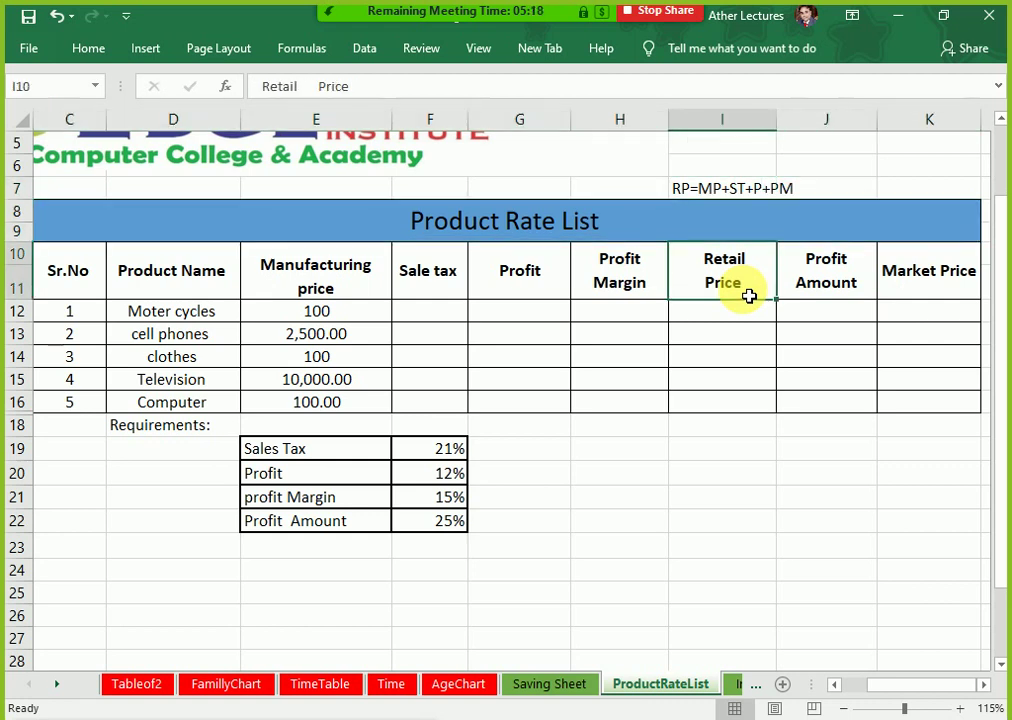
{"action": "key", "text": "Left"}
{"action": "key", "text": "Left"}
{"action": "key", "text": "Left"}
{"action": "key", "text": "Left"}
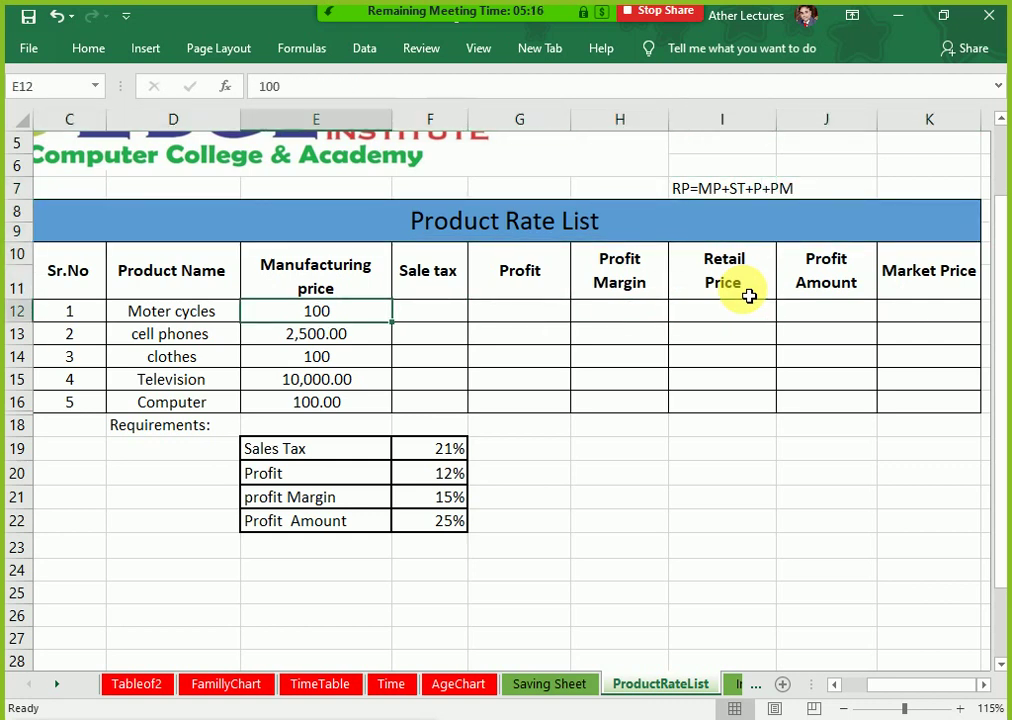
{"action": "key", "text": "Right"}
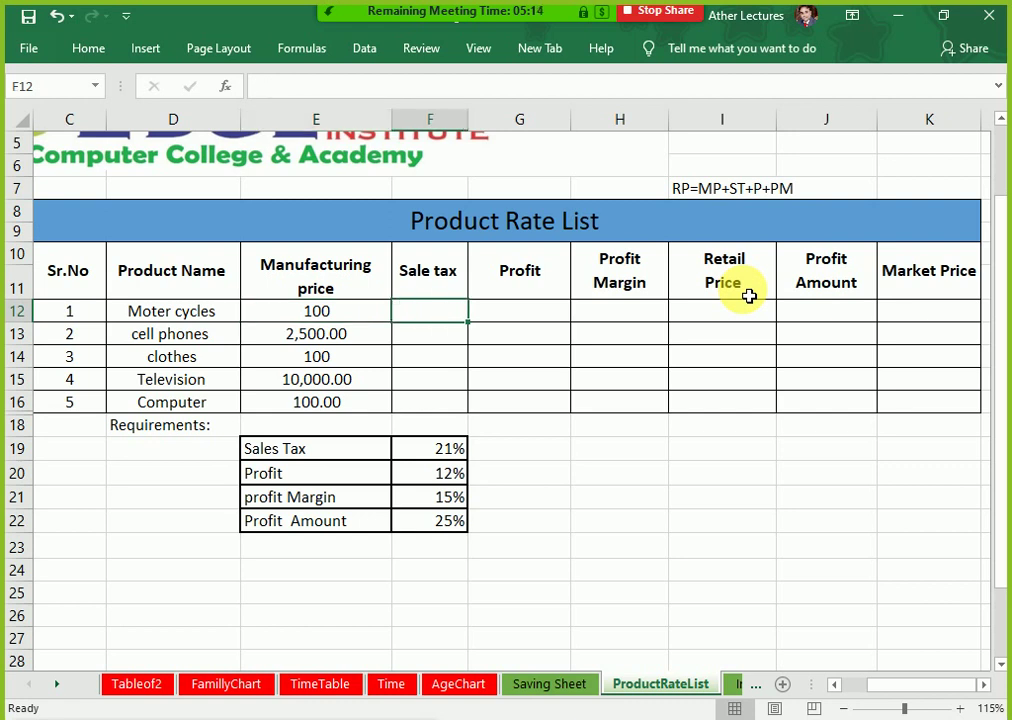
{"action": "key", "text": "Right"}
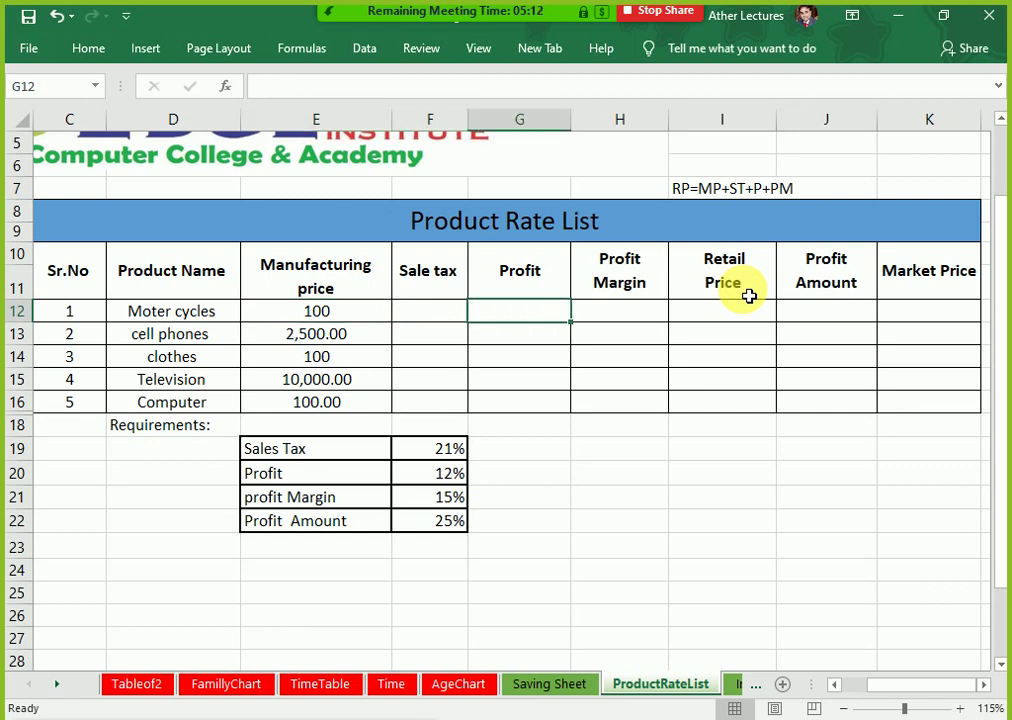
{"action": "key", "text": "Right"}
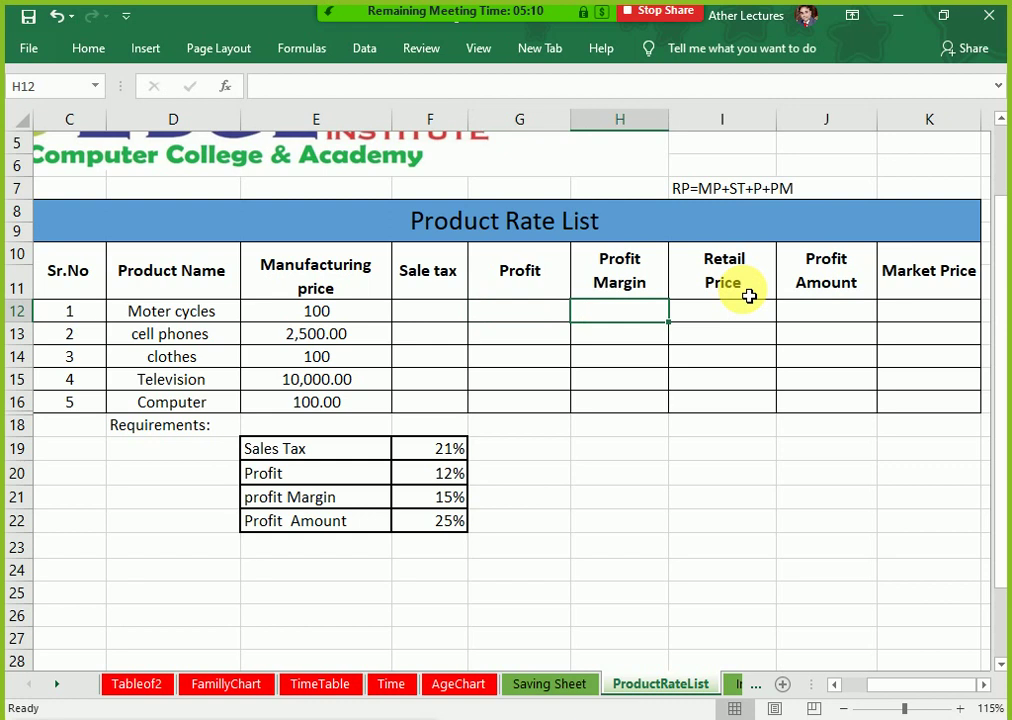
{"action": "key", "text": "Right"}
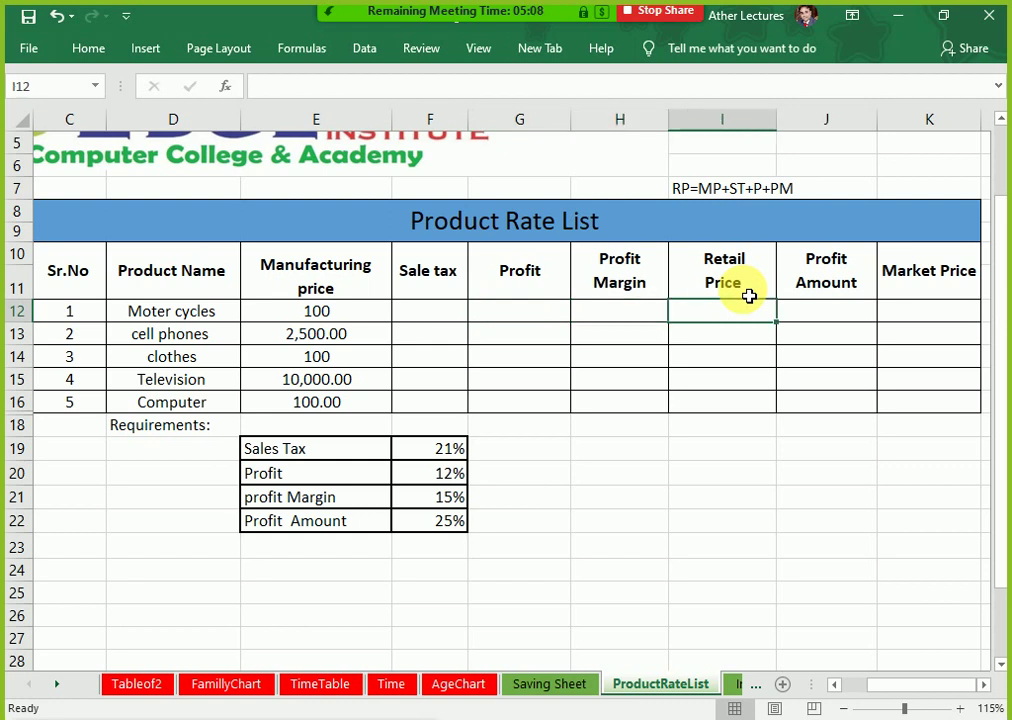
{"action": "key", "text": "Left"}
{"action": "key", "text": "Left"}
{"action": "key", "text": "Left"}
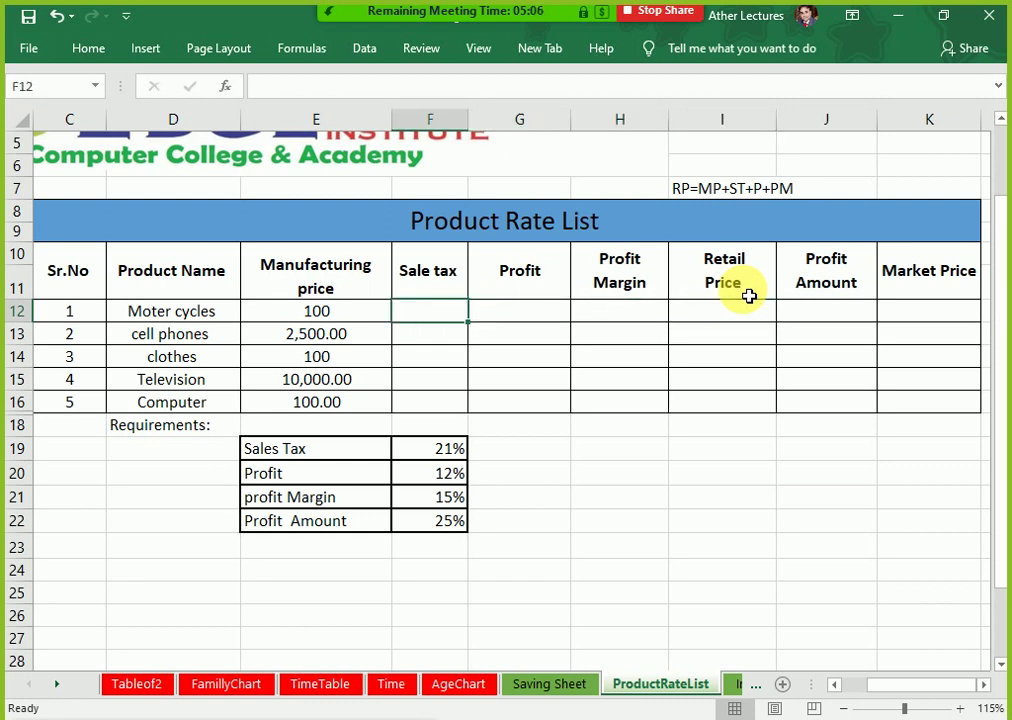
Step: Enter =E12*F19 in F12 to apply the 21% sales tax to the Moter cycles price
{"action": "type", "text": "="}
{"action": "key", "text": "Left"}
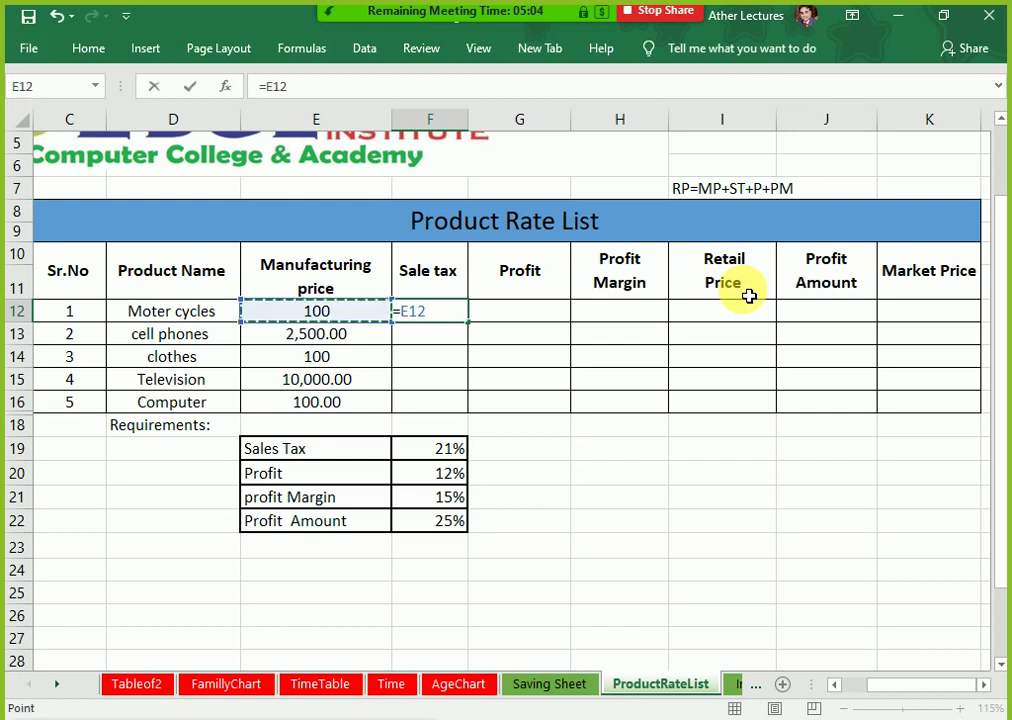
{"action": "type", "text": "*"}
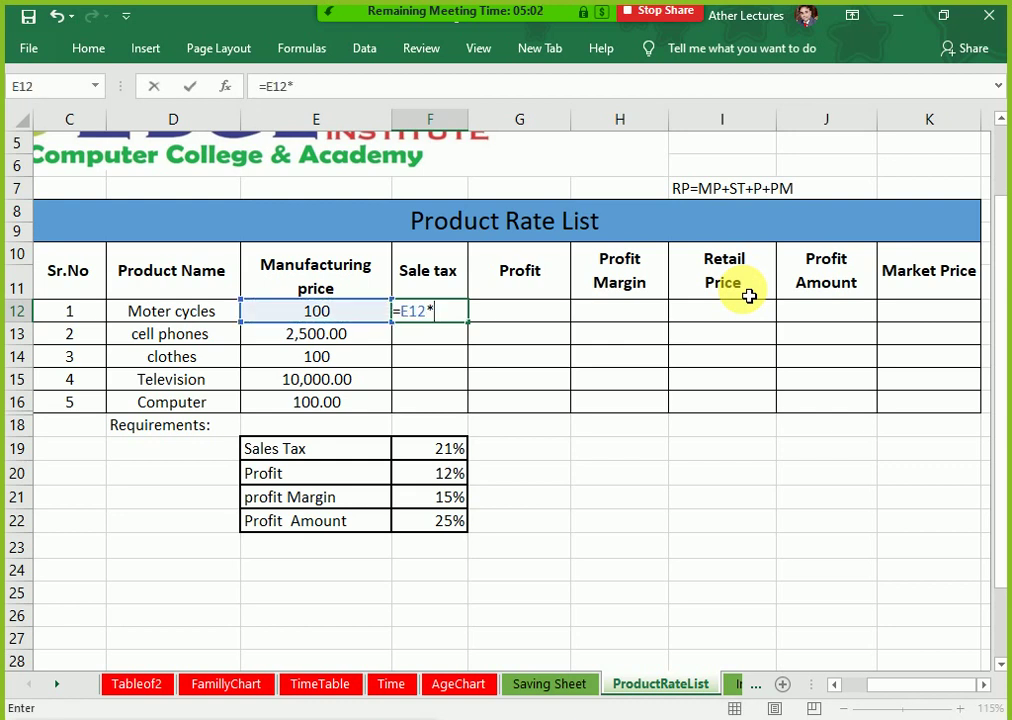
{"action": "left_click", "coordinate": [405, 458]}
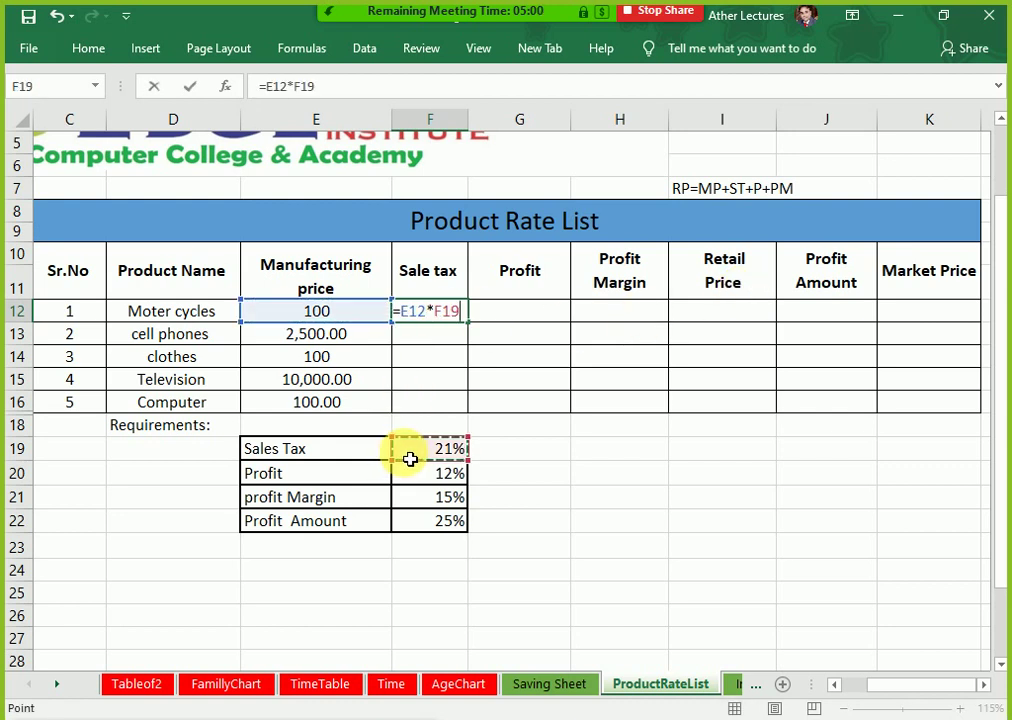
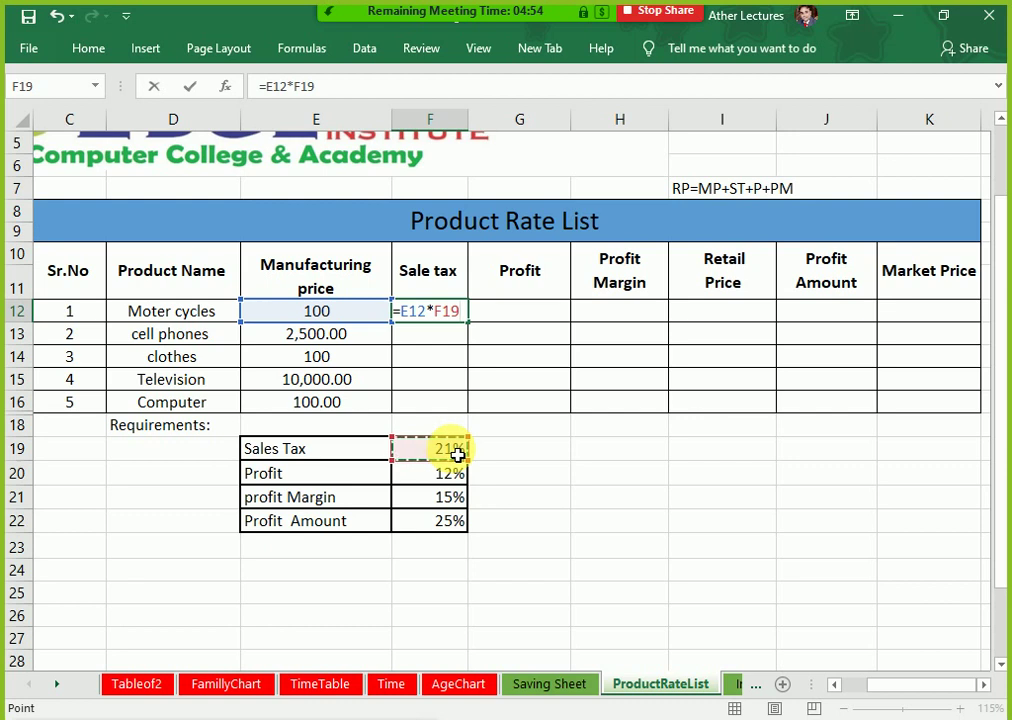
Step: Finish the Sale tax formula in F12 as =E12*$F$19, giving 21
{"action": "key", "text": "F4"}
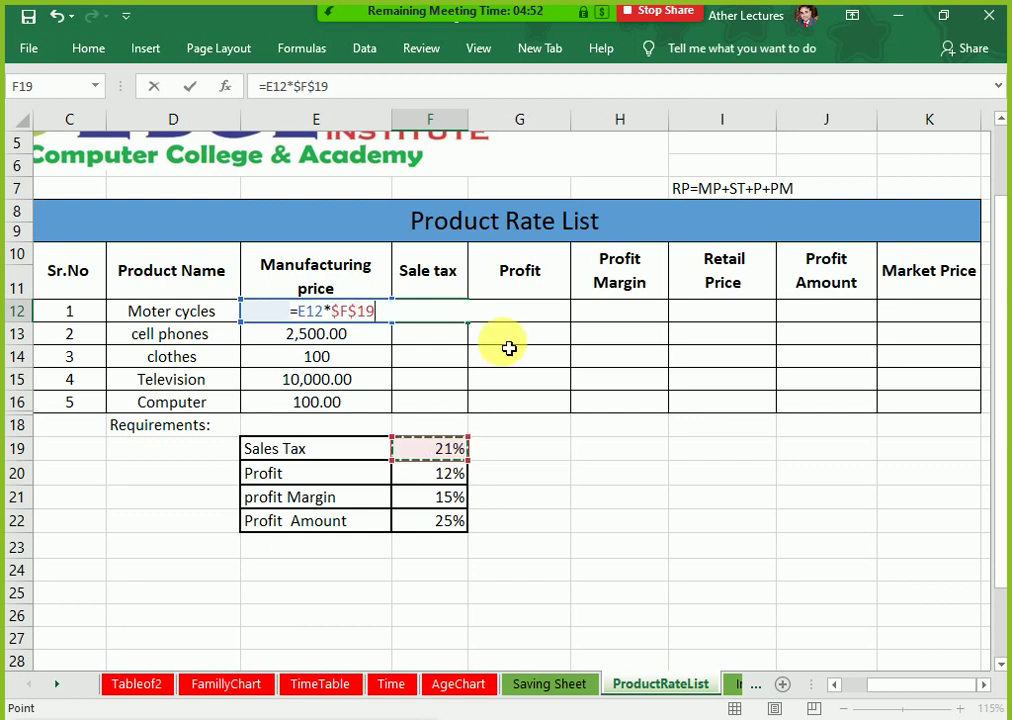
{"action": "key", "text": "Return"}
{"action": "left_click", "coordinate": [509, 347]}
Step: Enter =E12*$F$20 in G12 for a Profit of 12
{"action": "key", "text": "Up"}
{"action": "type", "text": "="}
{"action": "key", "text": "Left"}
{"action": "key", "text": "Left"}
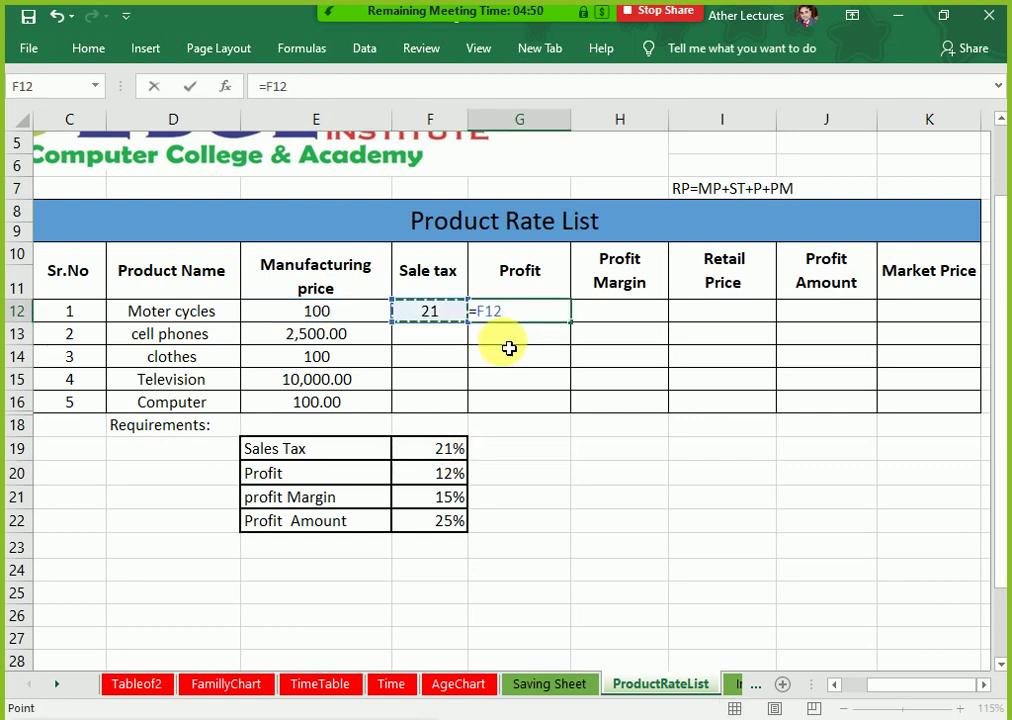
{"action": "type", "text": "*"}
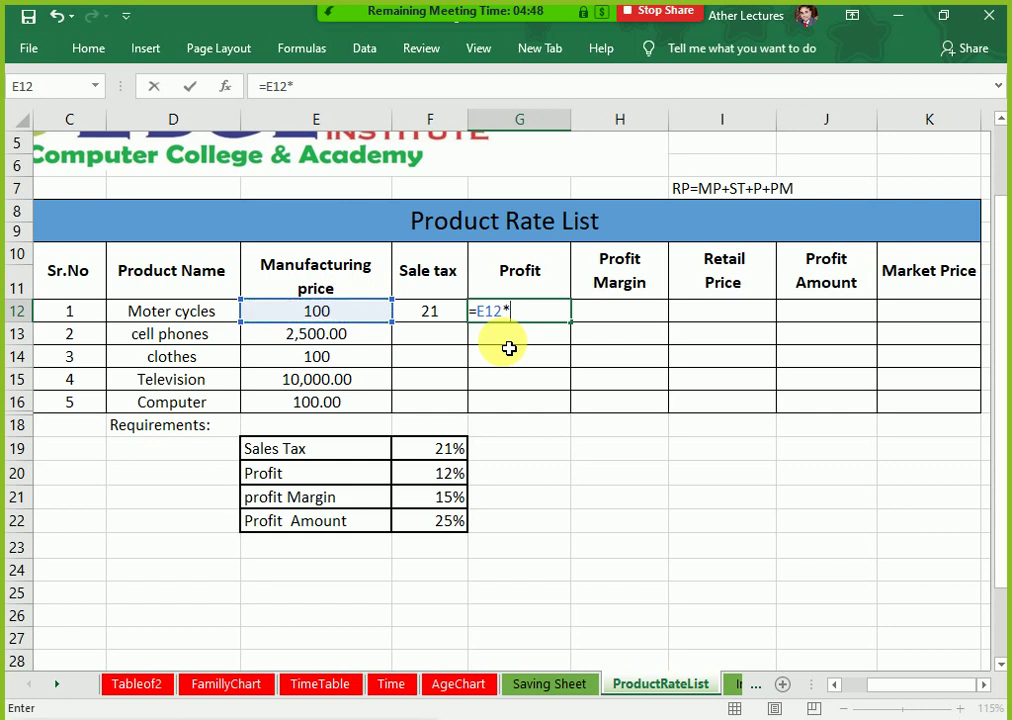
{"action": "left_click", "coordinate": [438, 478]}
{"action": "key", "text": "F4"}
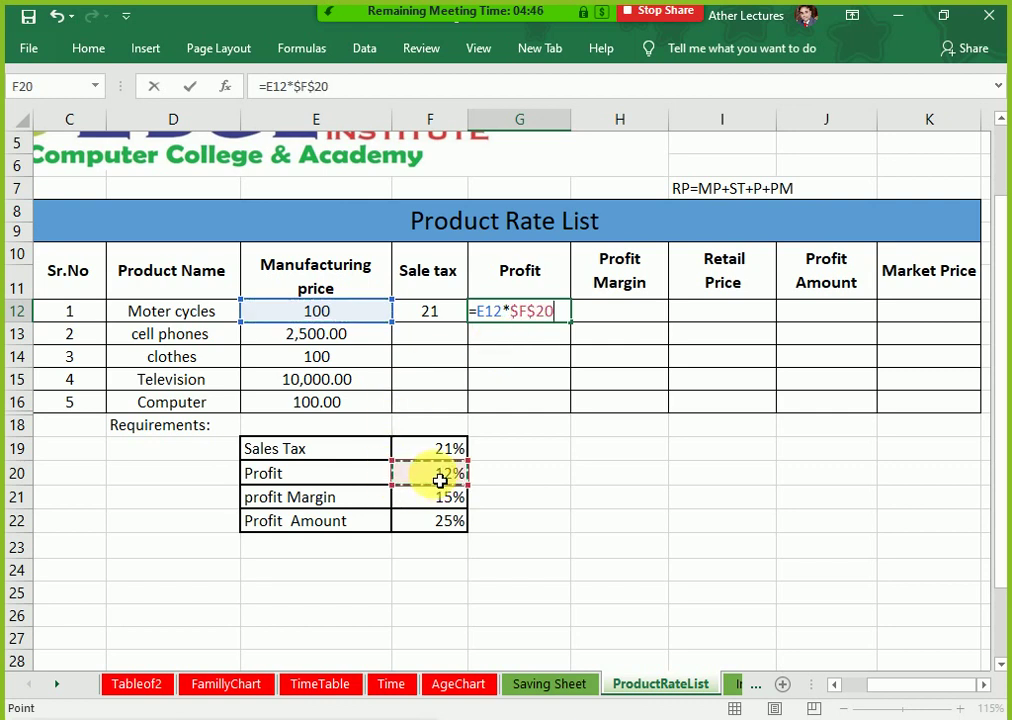
{"action": "key", "text": "Return"}
Step: Enter =E12*$F$21 in H12 for a Profit Margin of 15
{"action": "key", "text": "Right"}
{"action": "key", "text": "Up"}
{"action": "type", "text": "="}
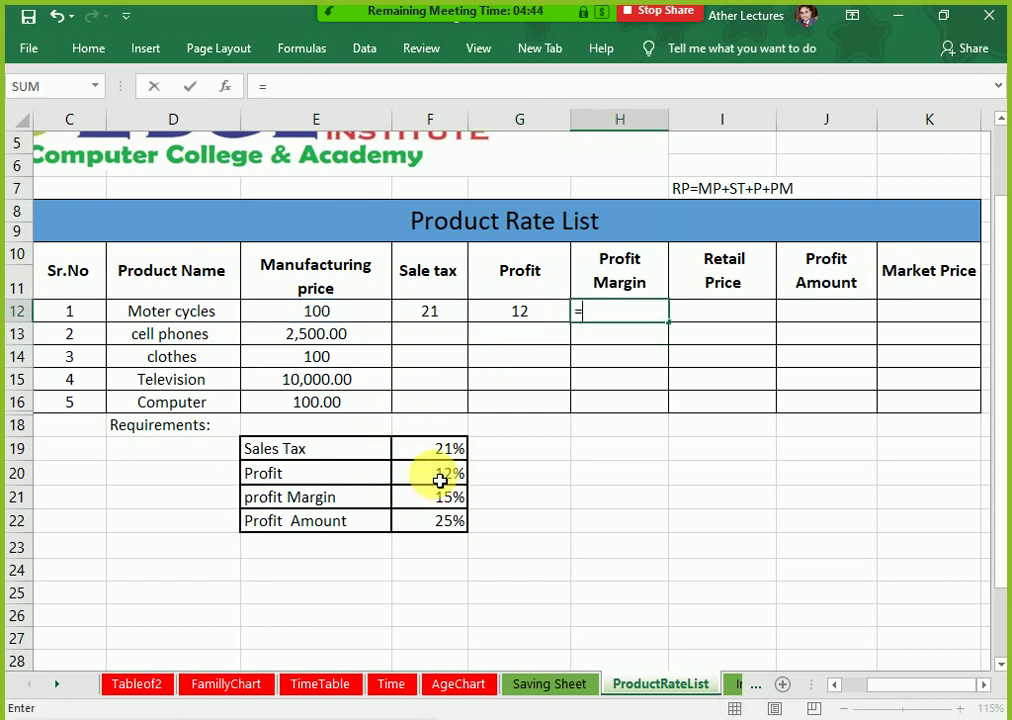
{"action": "key", "text": "Left"}
{"action": "key", "text": "Left"}
{"action": "key", "text": "Left"}
{"action": "type", "text": "*"}
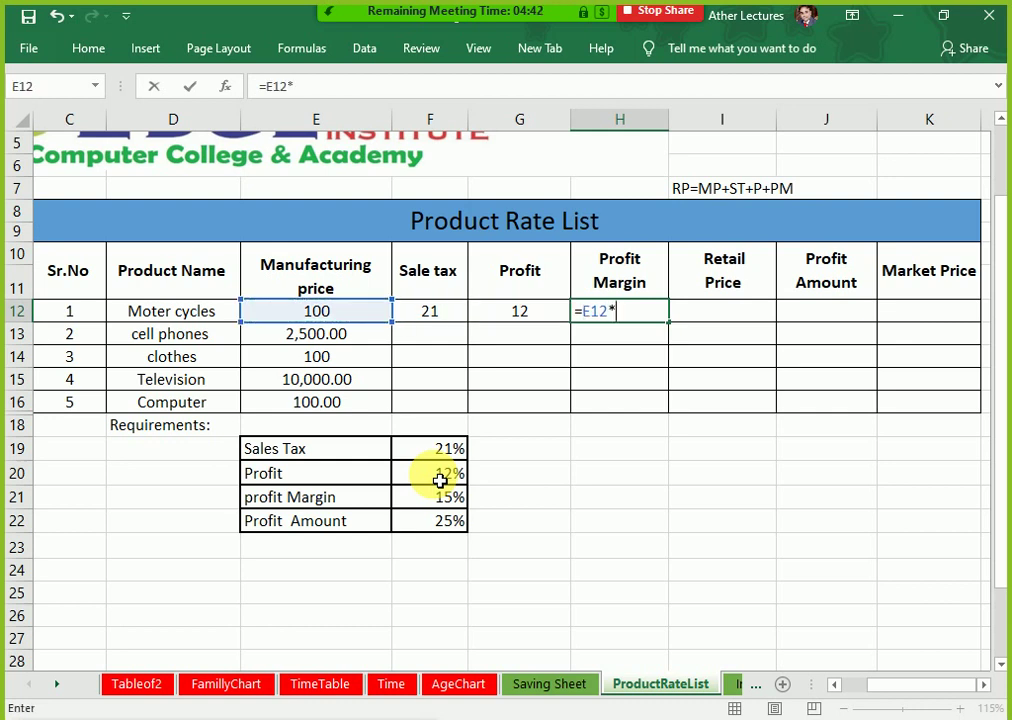
{"action": "left_click", "coordinate": [443, 500]}
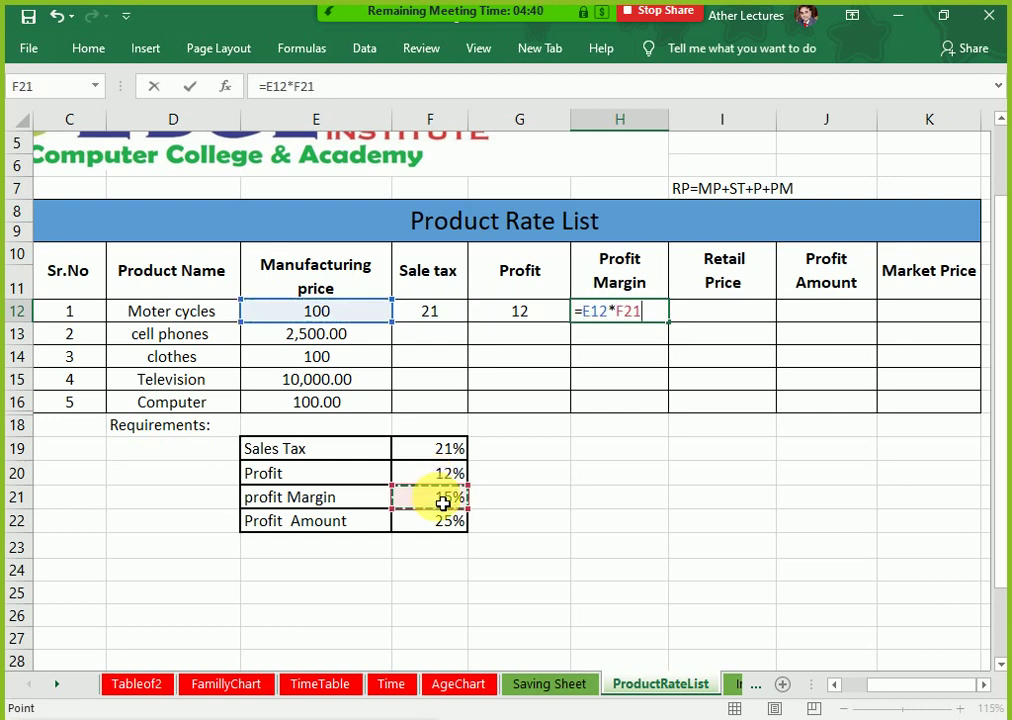
{"action": "key", "text": "F4"}
{"action": "key", "text": "Return"}
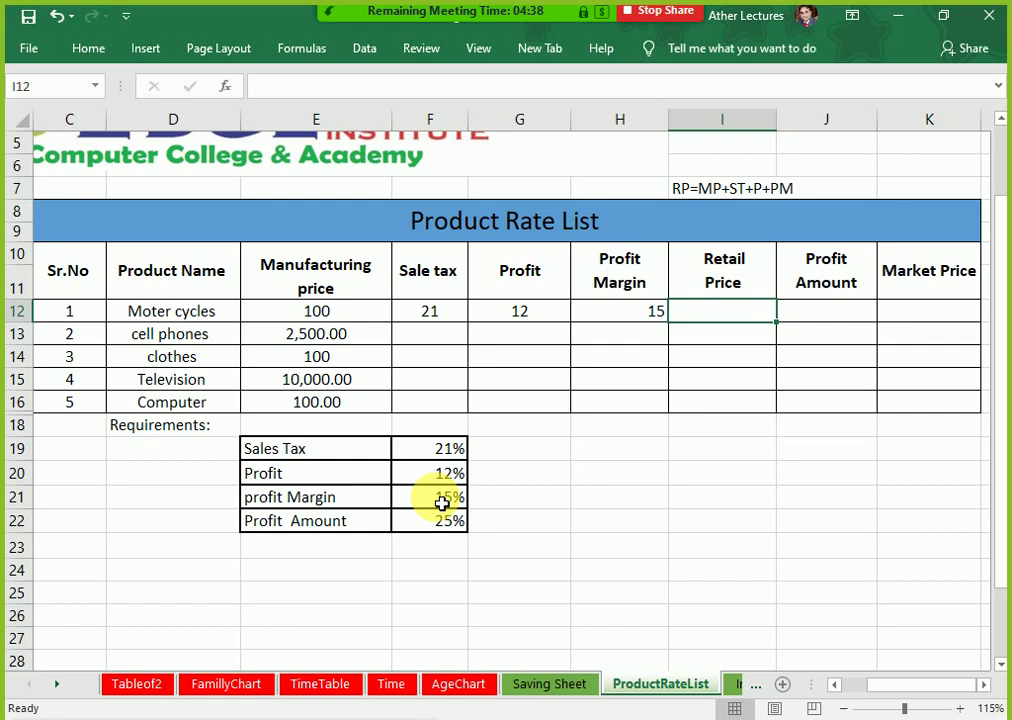
Step: AutoSum the Retail Price in I12 as =SUM(E12:H12), giving 148
{"action": "key", "text": "alt+equal"}
{"action": "key", "text": "Return"}
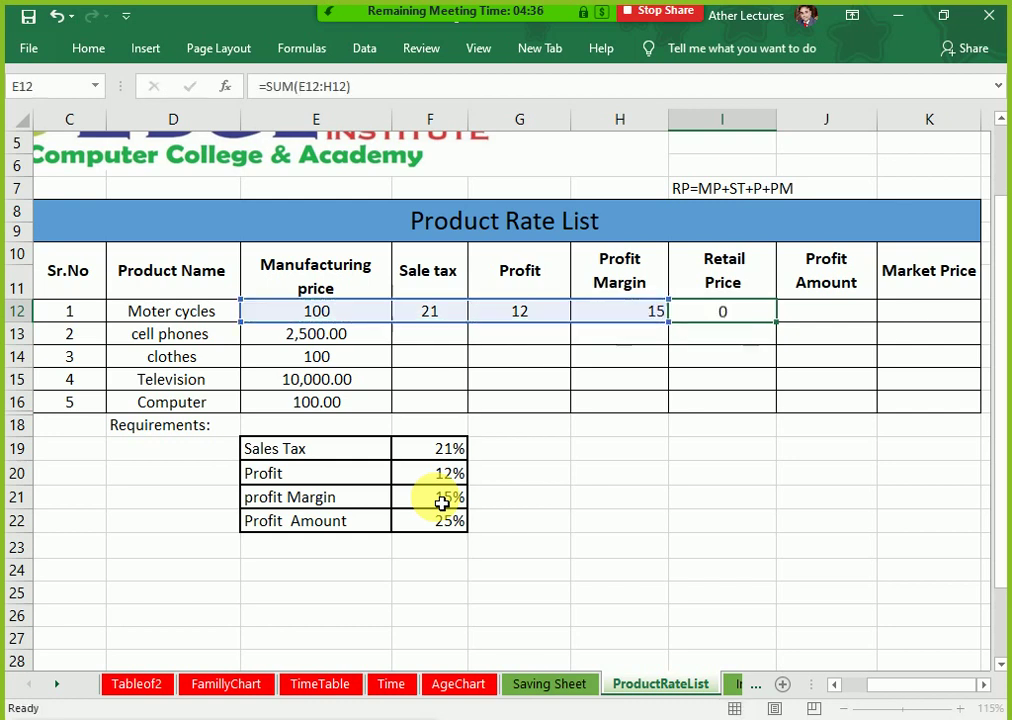
{"action": "key", "text": "Up"}
{"action": "key", "text": "Right"}
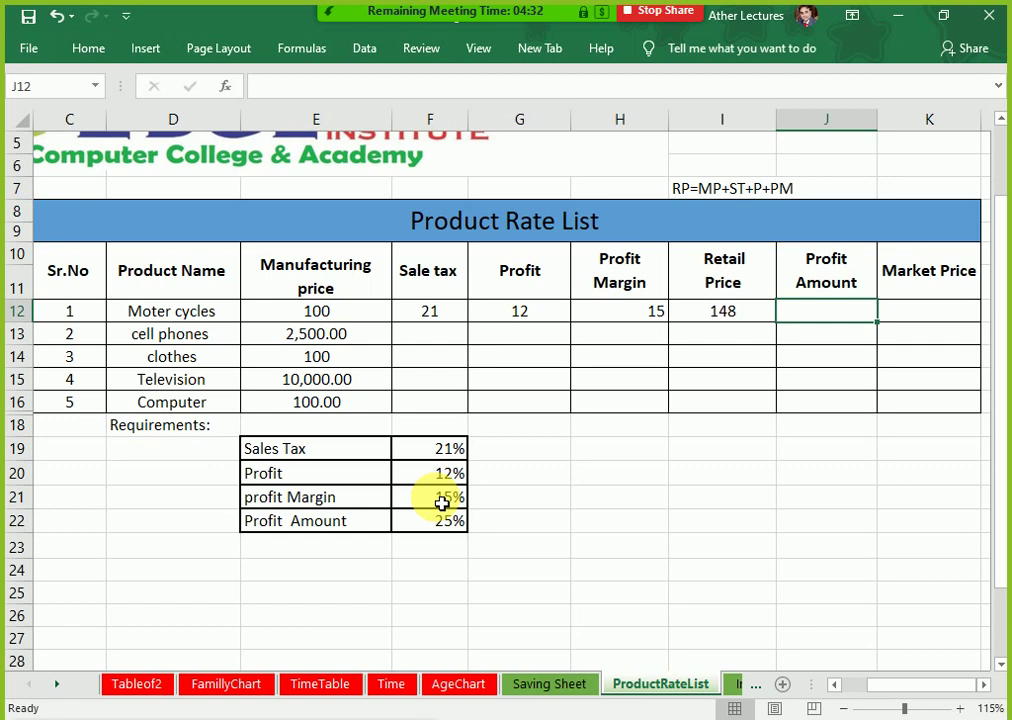
Step: Enter =I12*$F$22 in J12 for a Profit Amount of 37 at 25%
{"action": "left_click", "coordinate": [460, 527]}
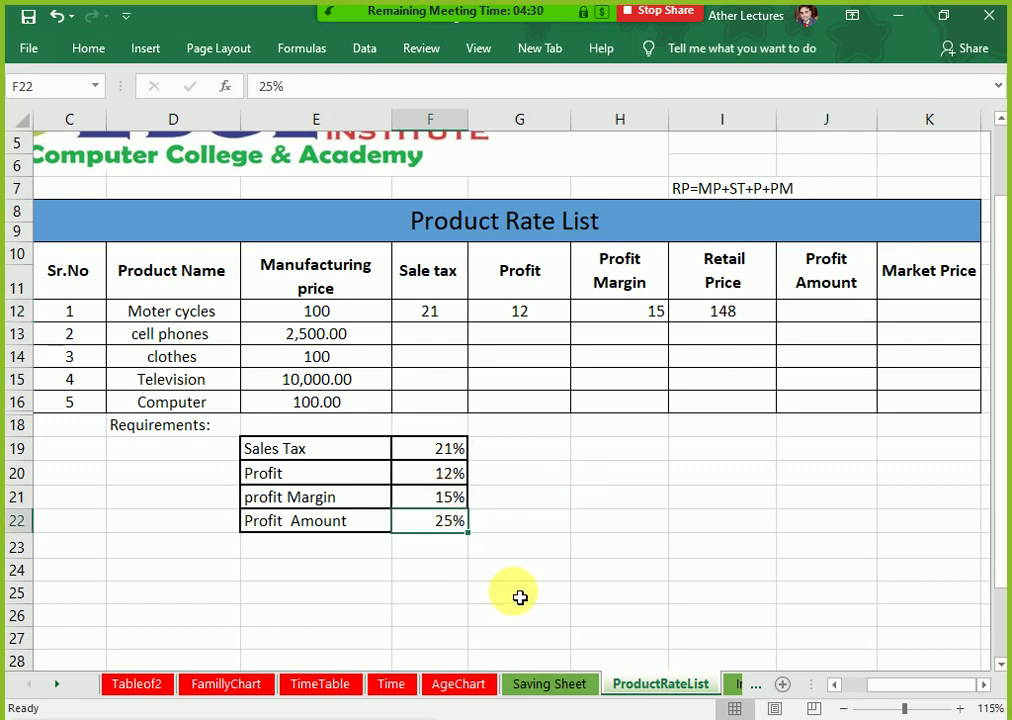
{"action": "left_click", "coordinate": [820, 311]}
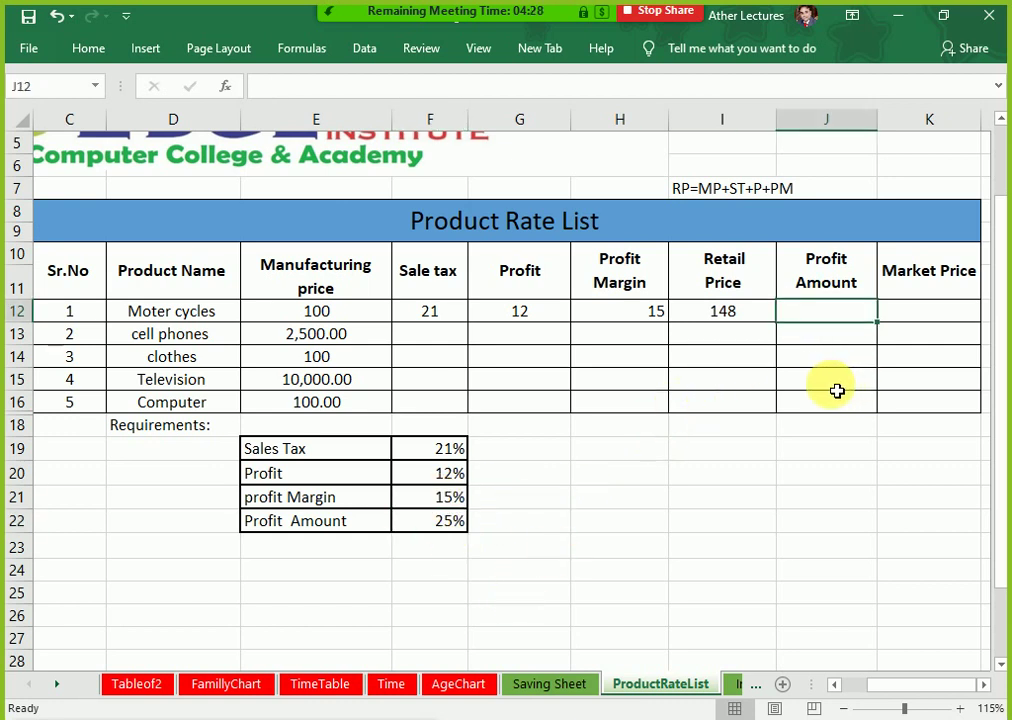
{"action": "type", "text": "="}
{"action": "key", "text": "Left"}
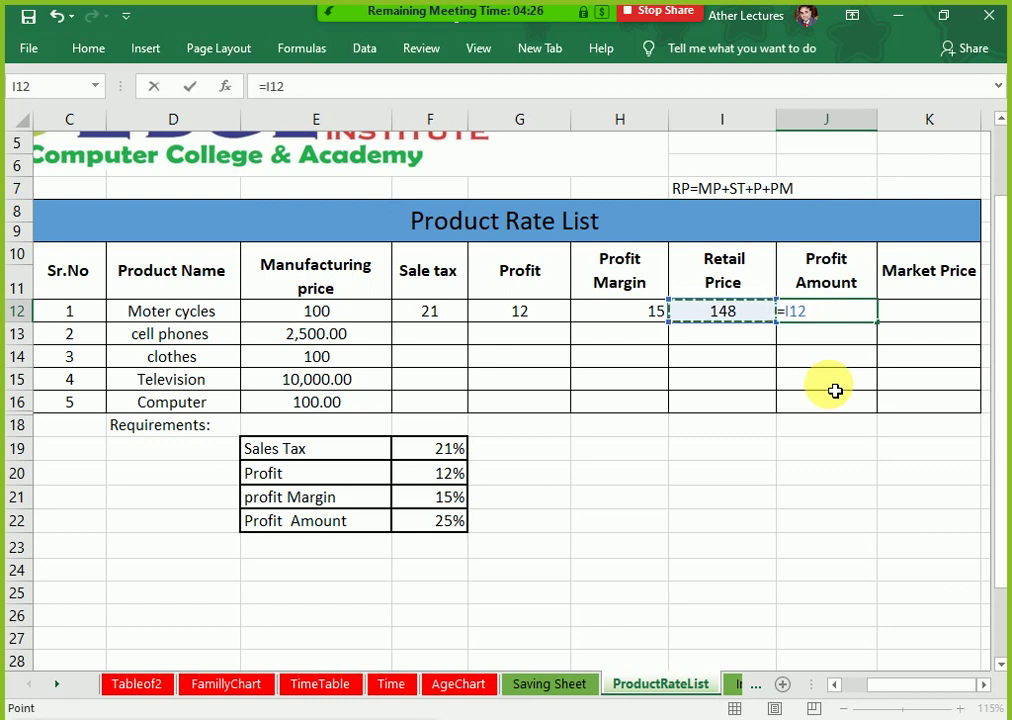
{"action": "type", "text": "*"}
{"action": "key", "text": "Down"}
{"action": "key", "text": "Down"}
{"action": "key", "text": "Down"}
{"action": "key", "text": "Down"}
{"action": "key", "text": "Down"}
{"action": "key", "text": "Down"}
{"action": "key", "text": "Down"}
{"action": "key", "text": "Left"}
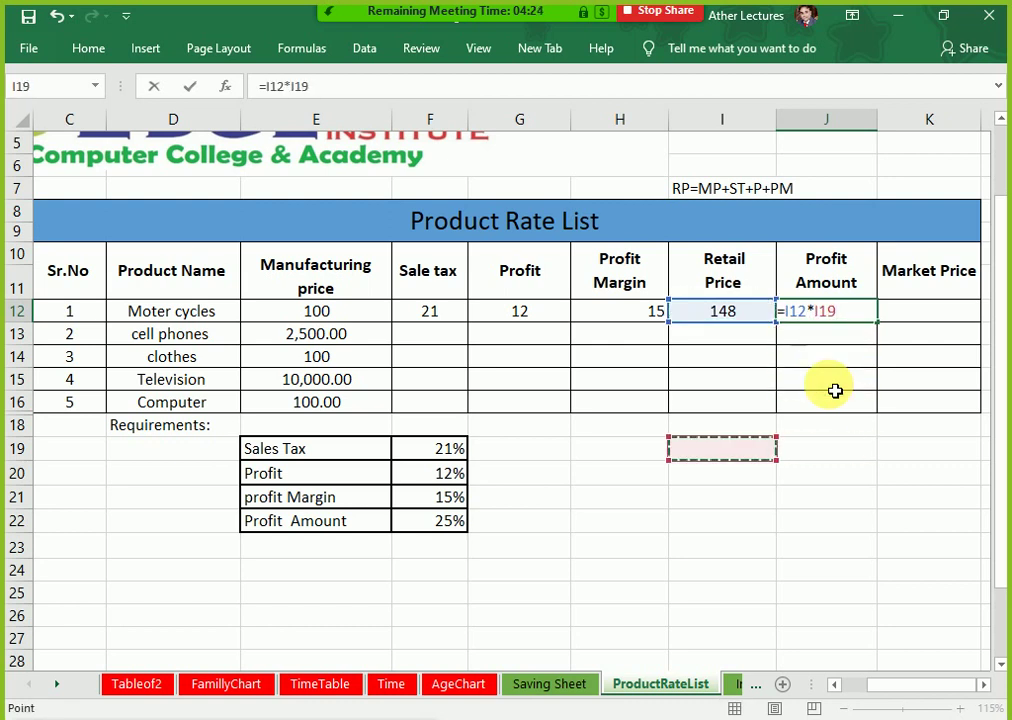
{"action": "key", "text": "Down"}
{"action": "key", "text": "Left"}
{"action": "key", "text": "Left"}
{"action": "key", "text": "Left"}
{"action": "key", "text": "Down"}
{"action": "key", "text": "Down"}
{"action": "key", "text": "Down"}
{"action": "key", "text": "Up"}
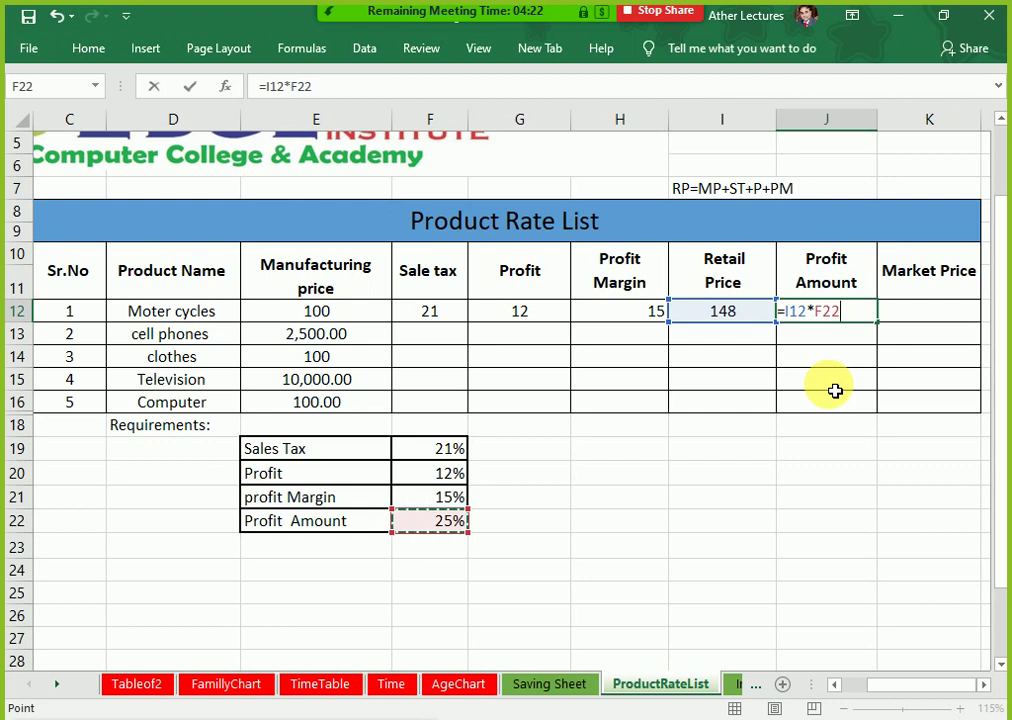
{"action": "key", "text": "F4"}
{"action": "key", "text": "Return"}
Step: Enter =I12+J12 in K12 for a Market Price of 185
{"action": "key", "text": "Up"}
{"action": "key", "text": "Right"}
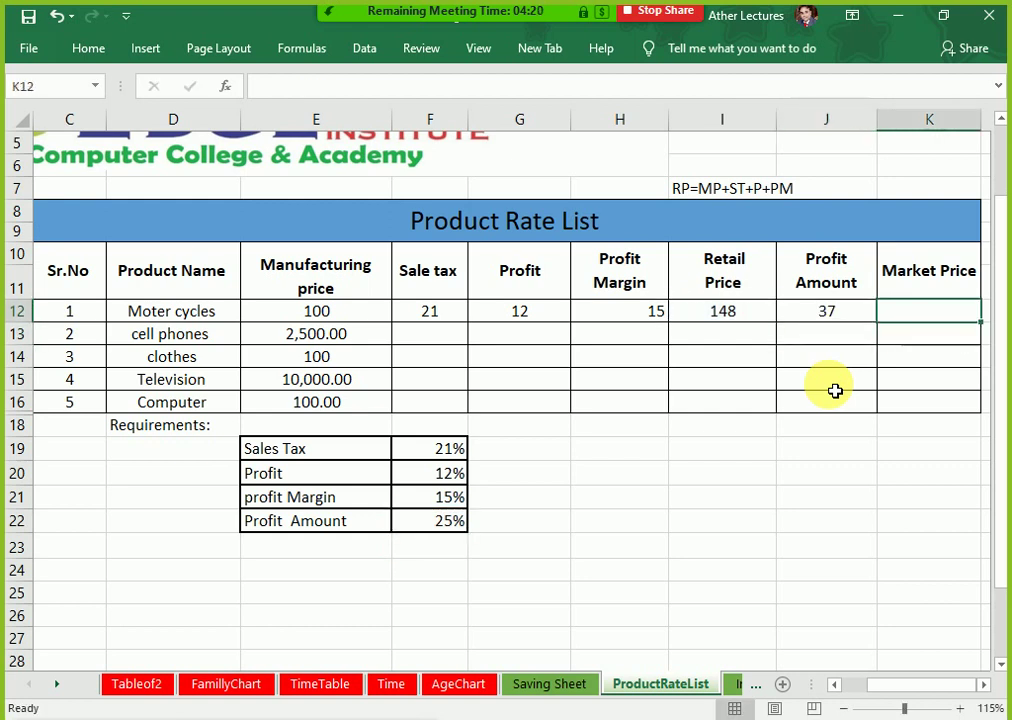
{"action": "type", "text": "="}
{"action": "key", "text": "Left"}
{"action": "key", "text": "Left"}
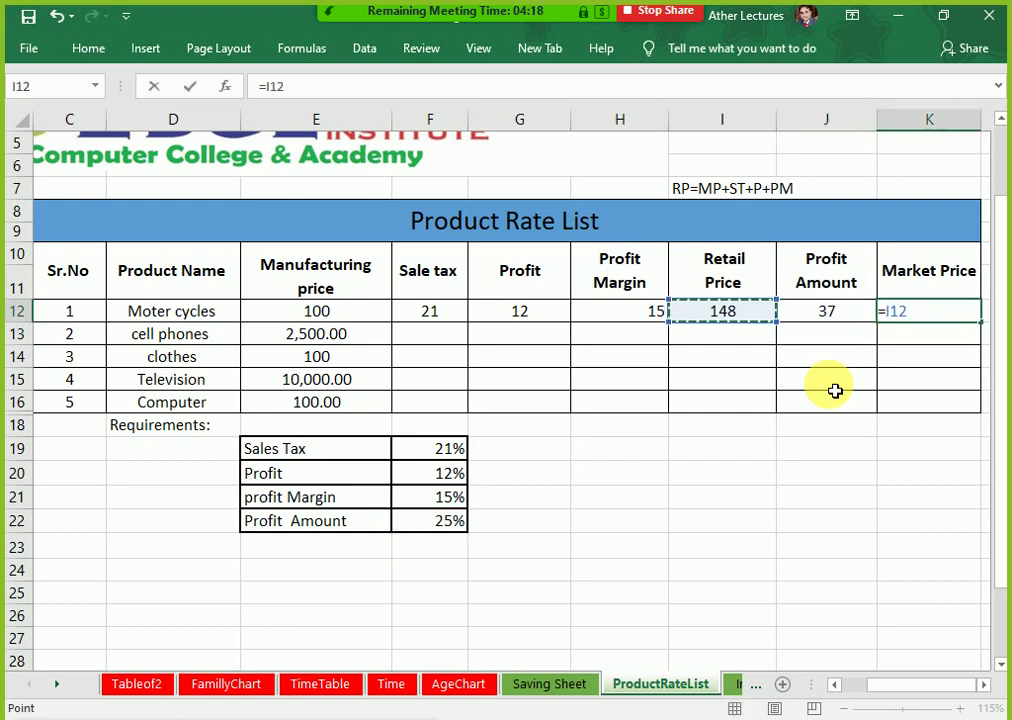
{"action": "type", "text": "+"}
{"action": "key", "text": "Left"}
{"action": "key", "text": "Return"}
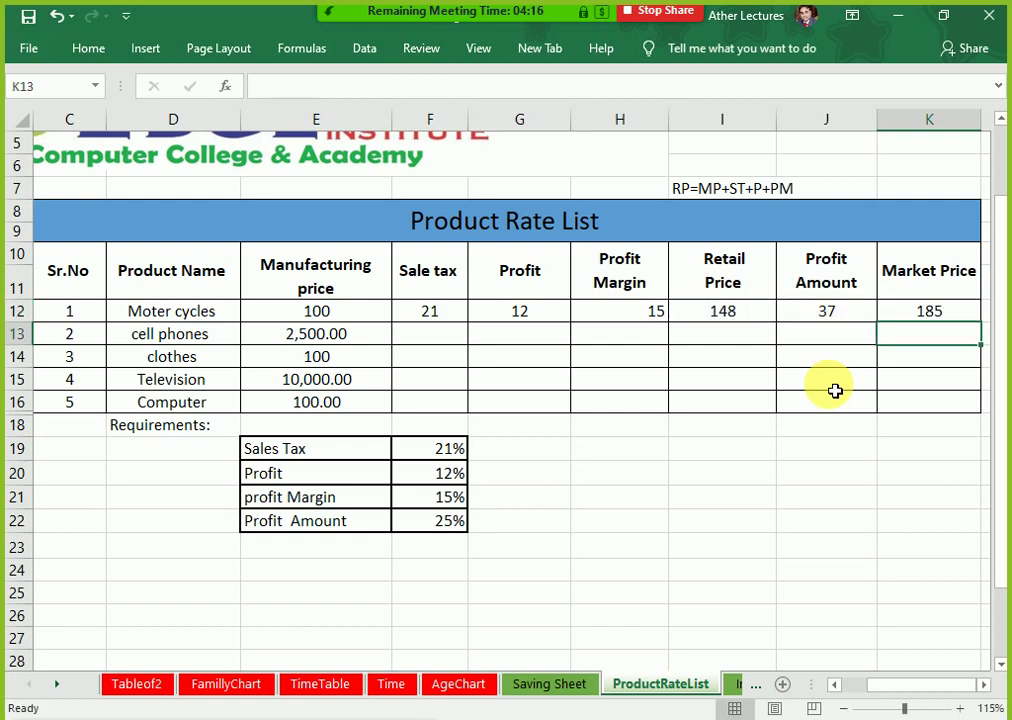
{"action": "key", "text": "Right"}
{"action": "key", "text": "Left"}
{"action": "key", "text": "Up"}
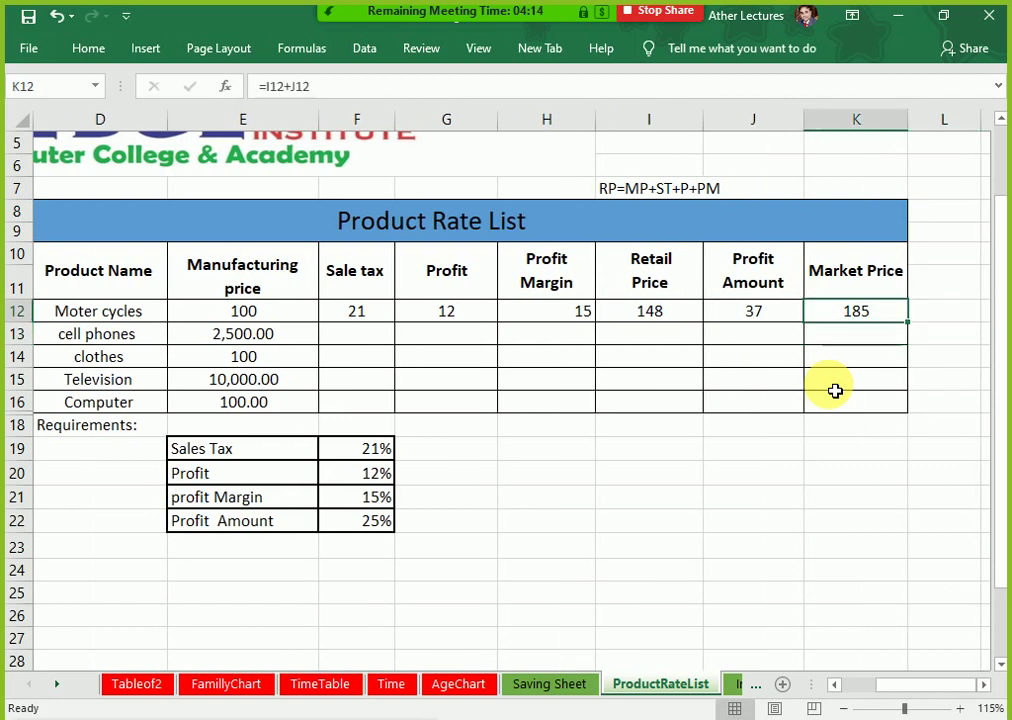
{"action": "key", "text": "Up"}
{"action": "key", "text": "Up"}
{"action": "key", "text": "Up"}
{"action": "key", "text": "Up"}
{"action": "key", "text": "Up"}
{"action": "key", "text": "Right"}
Step: Merge L10:L11 with Merge & Center and title the new column '10% OFF'
{"action": "key", "text": "Down"}
{"action": "key", "text": "Down"}
{"action": "key", "text": "Down"}
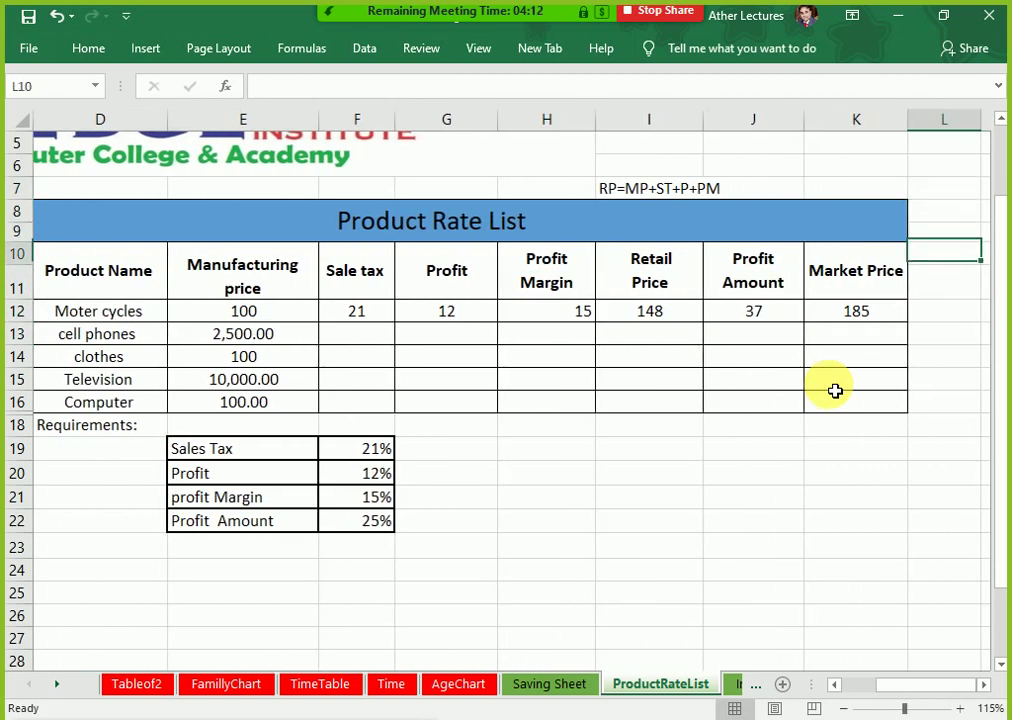
{"action": "key", "text": "shift+Down"}
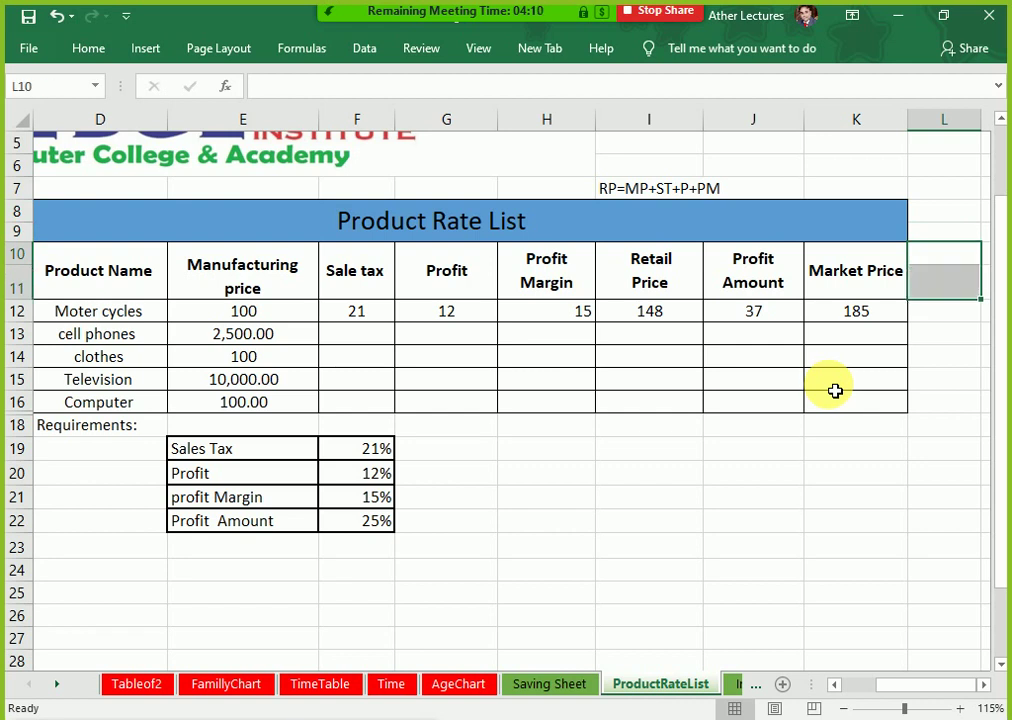
{"action": "left_click", "coordinate": [88, 48]}
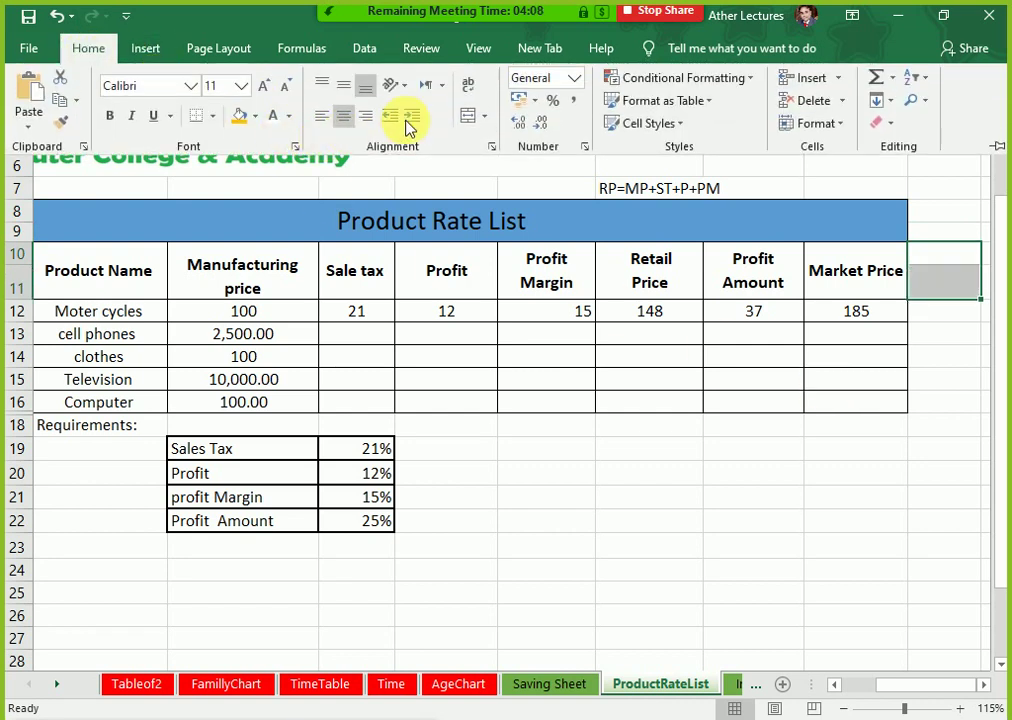
{"action": "left_click", "coordinate": [466, 116]}
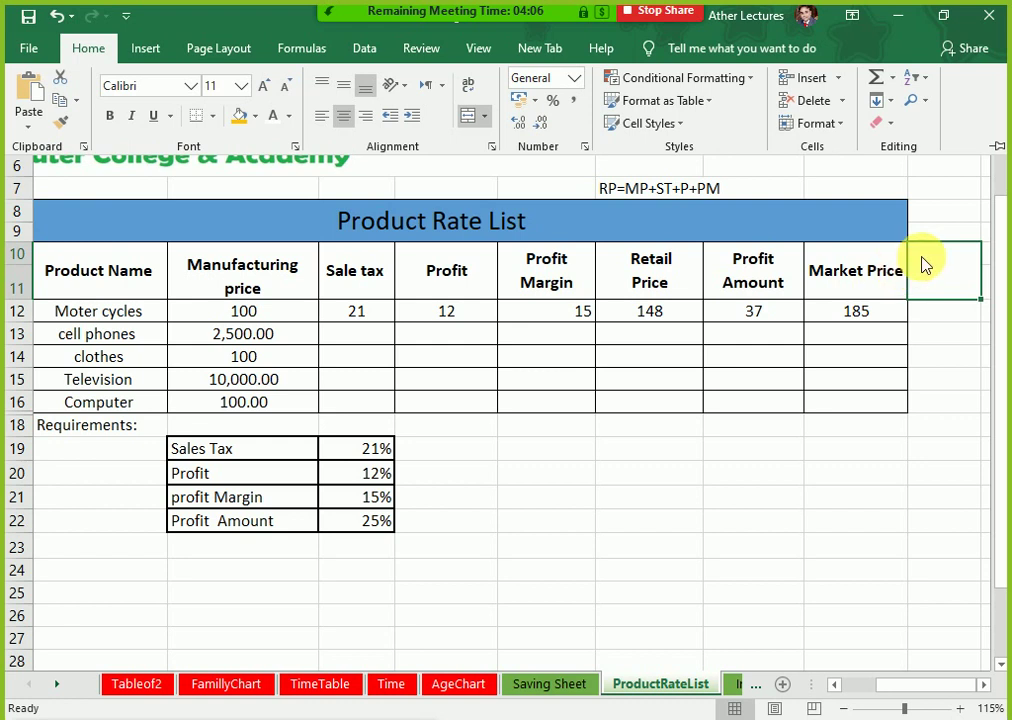
{"action": "left_click", "coordinate": [950, 310]}
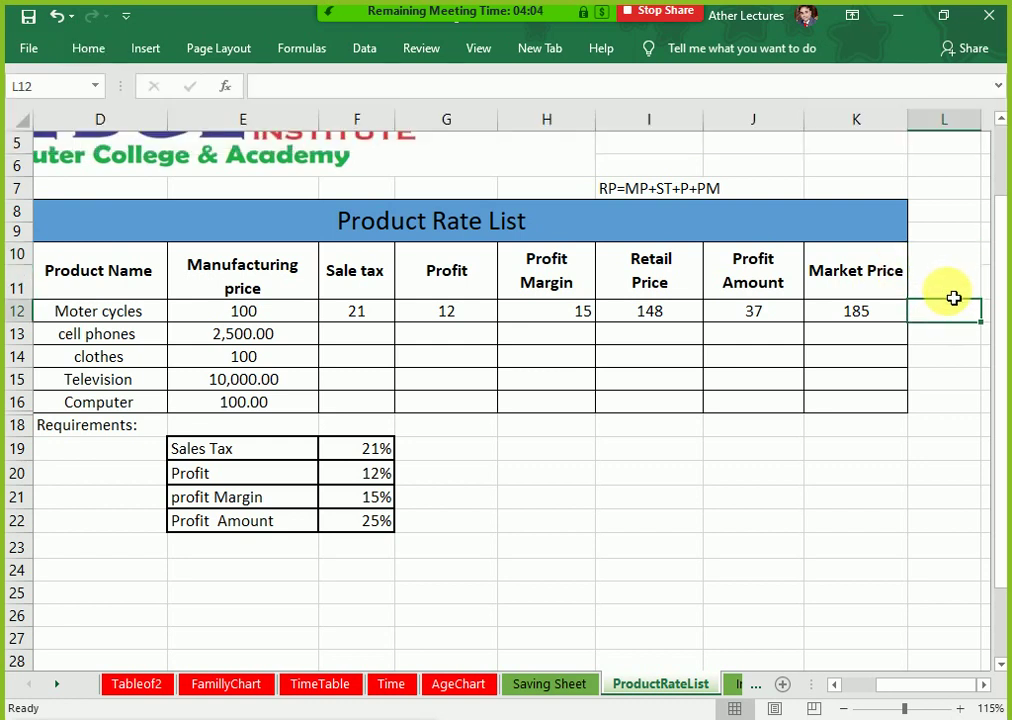
{"action": "key", "text": "Up"}
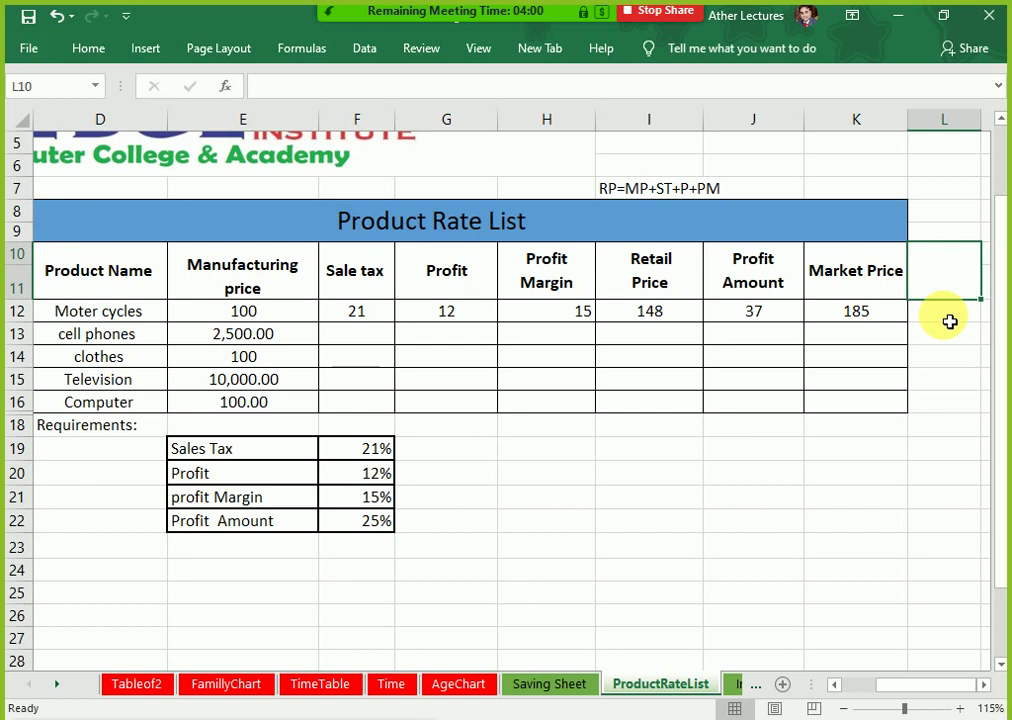
{"action": "type", "text": "10"}
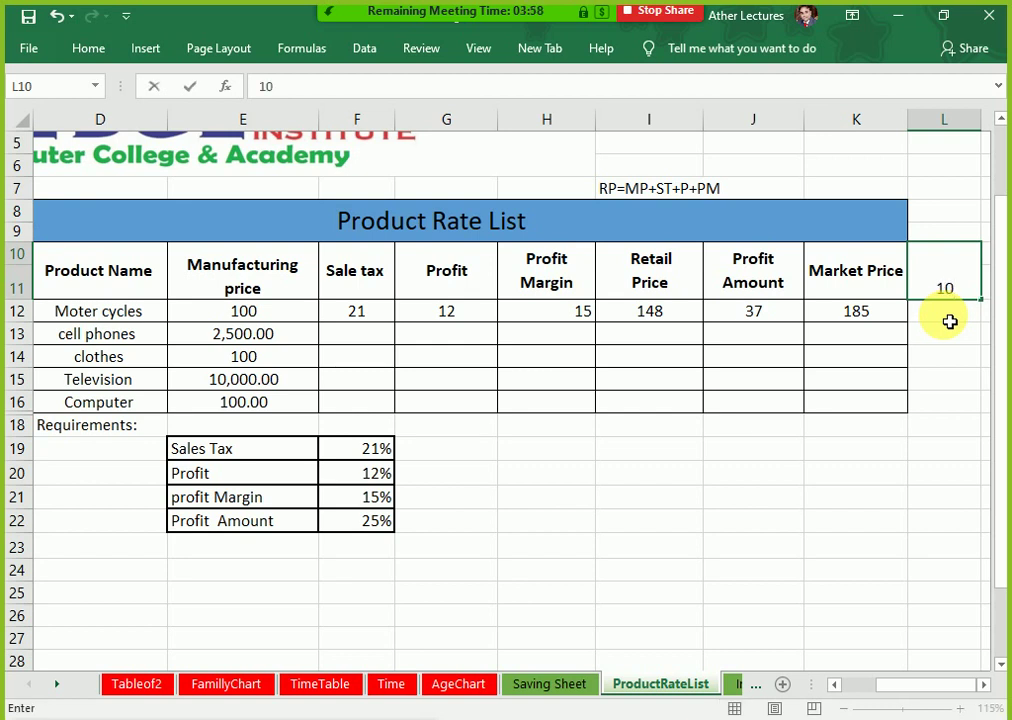
{"action": "type", "text": "%"}
{"action": "key", "text": "Return"}
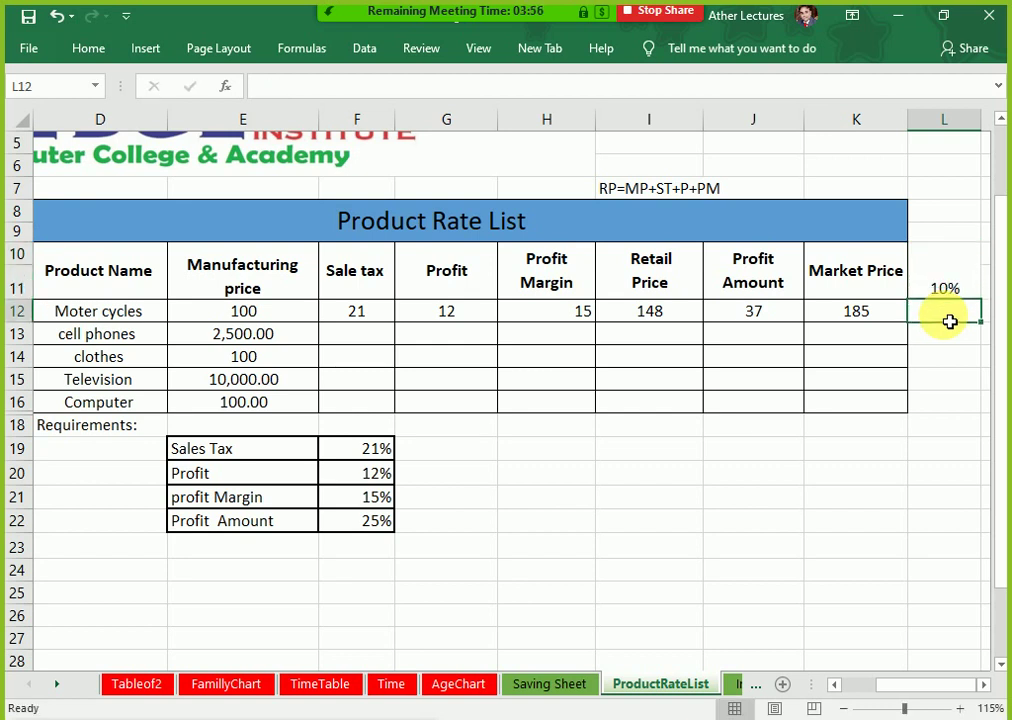
{"action": "key", "text": "Up"}
{"action": "key", "text": "F2"}
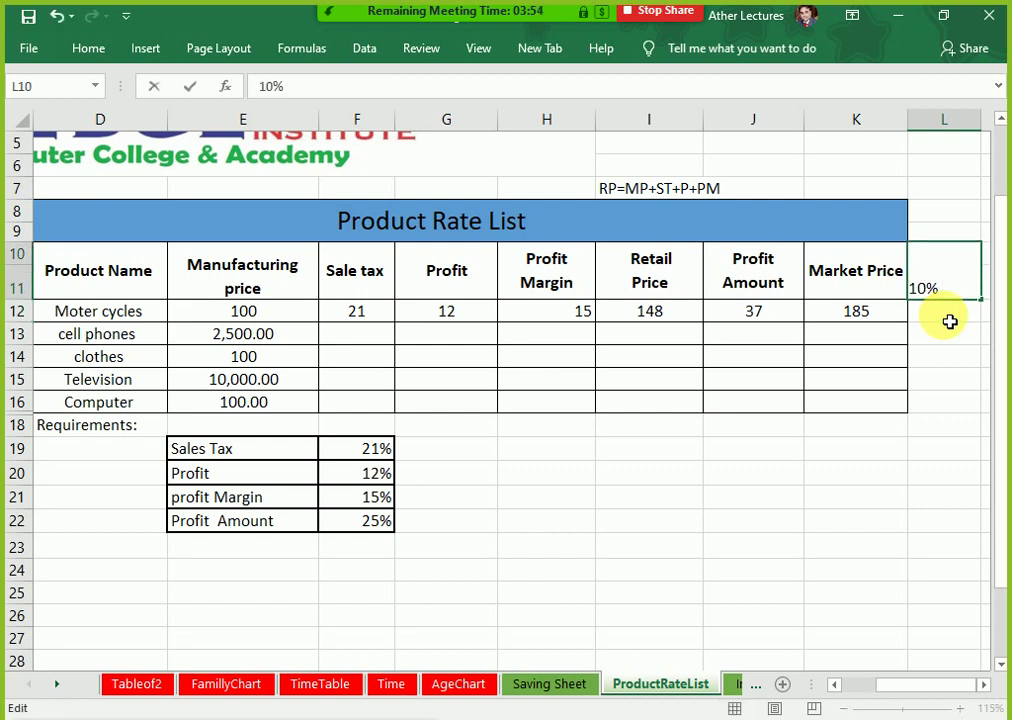
{"action": "key", "text": "Return"}
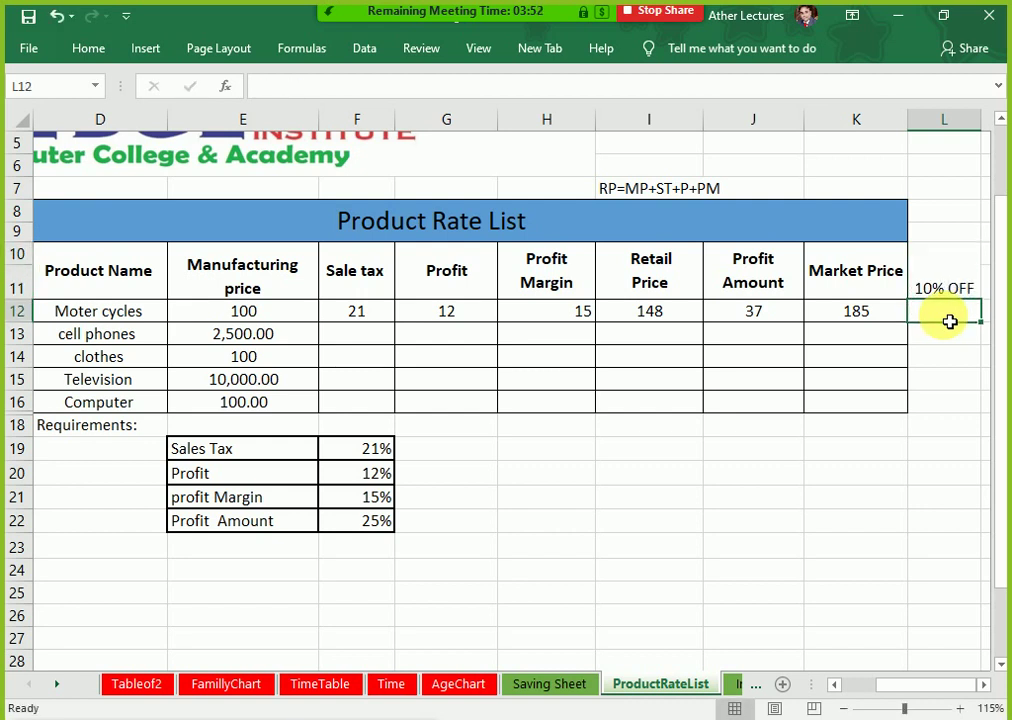
Step: Enter =K12-K12*0.1 in L12 to get the discounted price 166.5
{"action": "type", "text": "="}
{"action": "key", "text": "Left"}
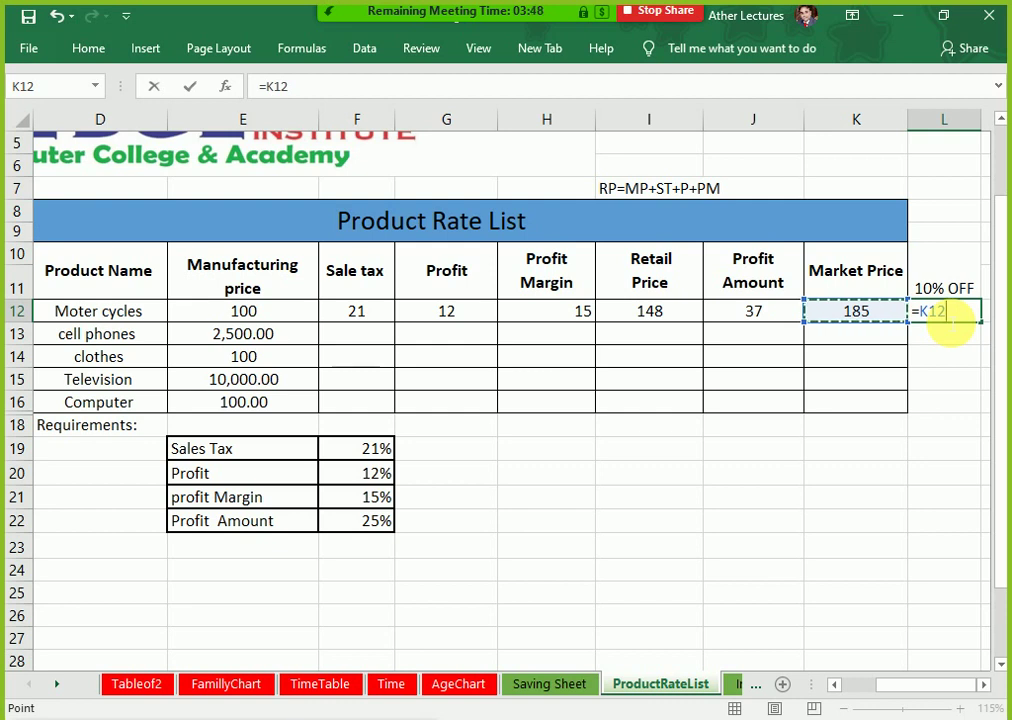
{"action": "type", "text": "-"}
{"action": "key", "text": "Left"}
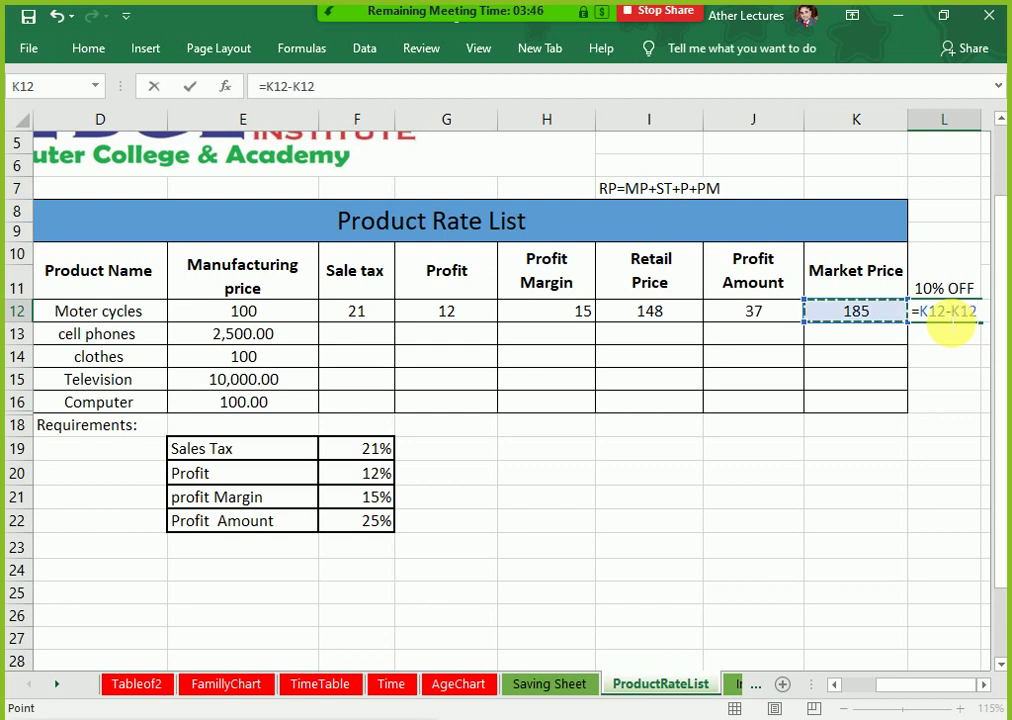
{"action": "type", "text": "*"}
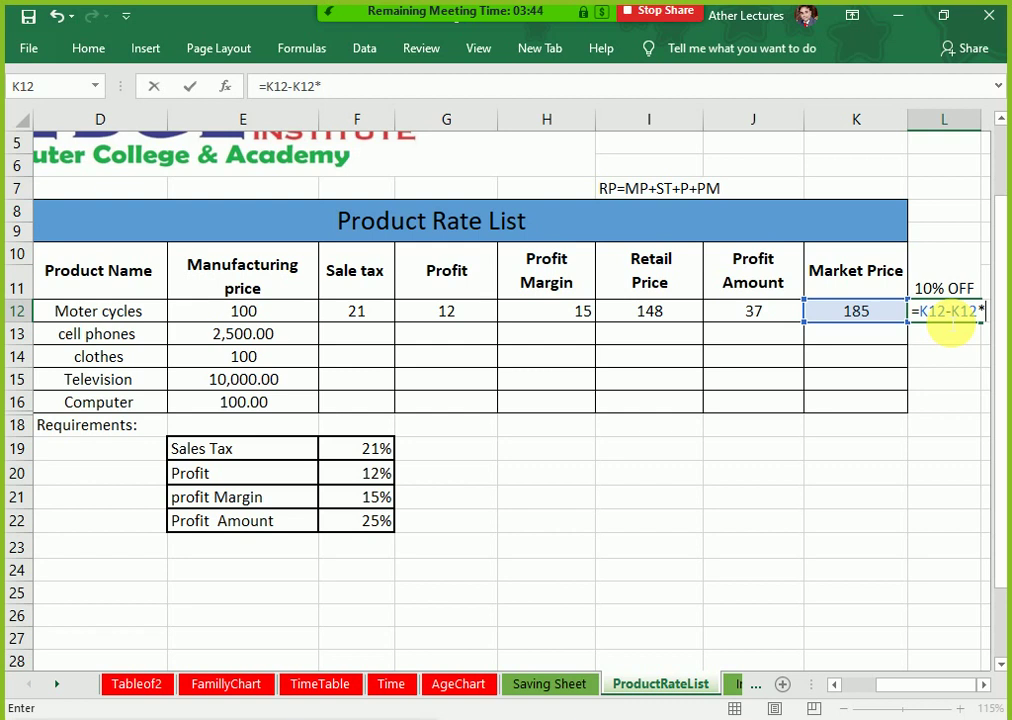
{"action": "type", "text": "0."}
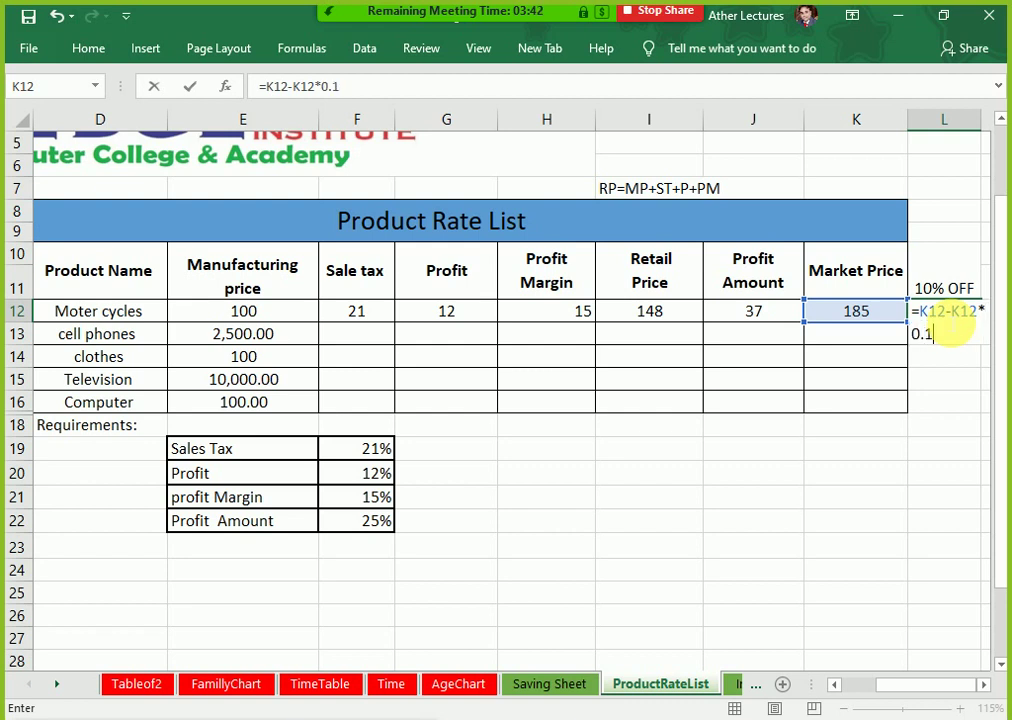
{"action": "type", "text": "1"}
{"action": "key", "text": "Return"}
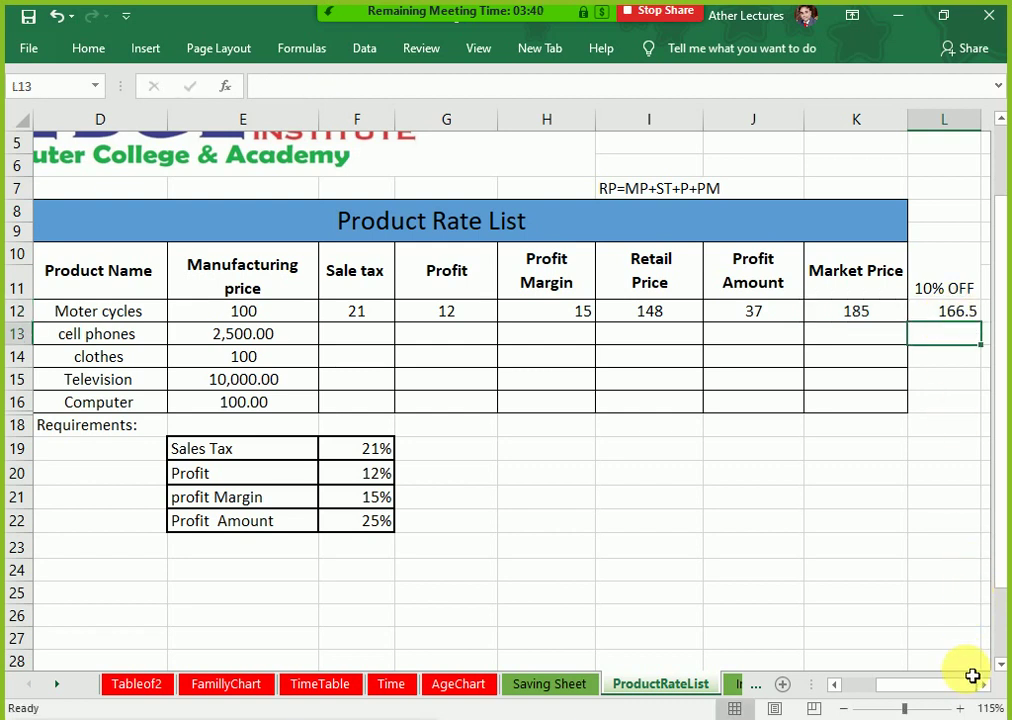
Step: Edit L12 and select its 0.1 rate to replace with a cell reference
{"action": "left_click", "coordinate": [983, 684]}
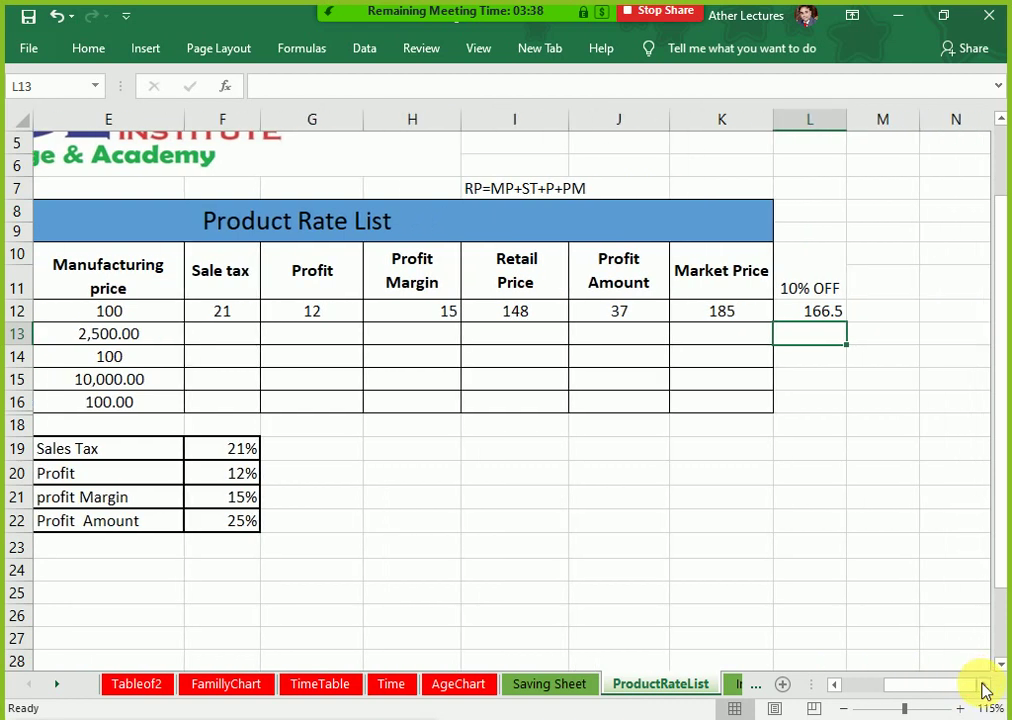
{"action": "double_click", "coordinate": [809, 312]}
{"action": "left_click_drag", "start_coordinate": [818, 314], "coordinate": [787, 316]}
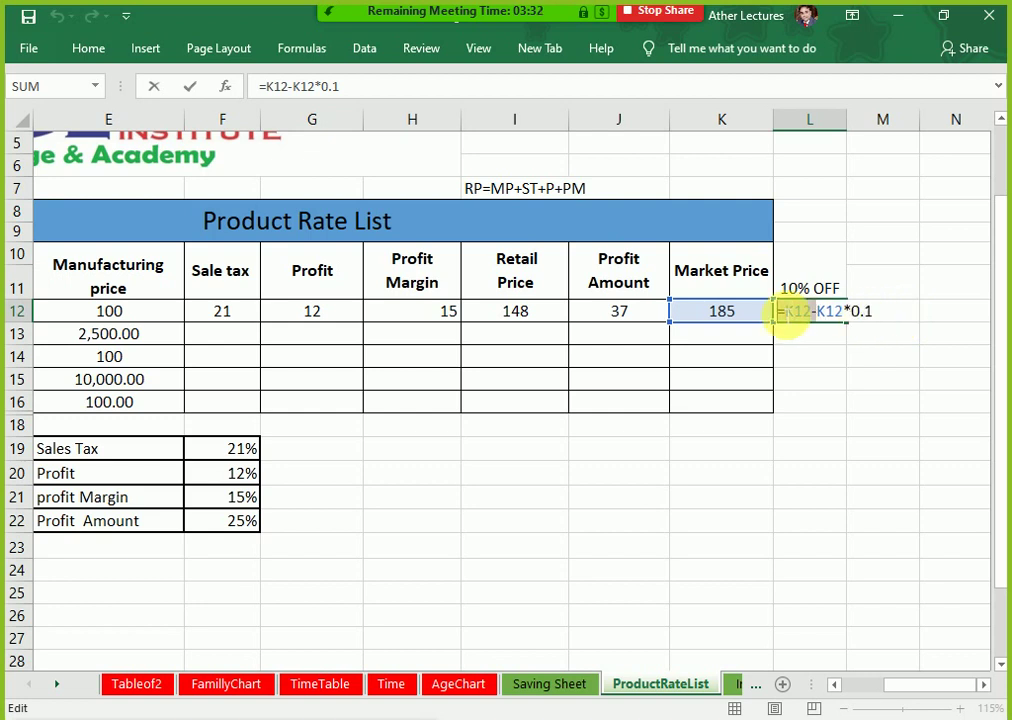
{"action": "left_click", "coordinate": [477, 470]}
Step: Cancel the edit and add a 'Flat OFF' label with 10% in I20:J20
{"action": "key", "text": "Return"}
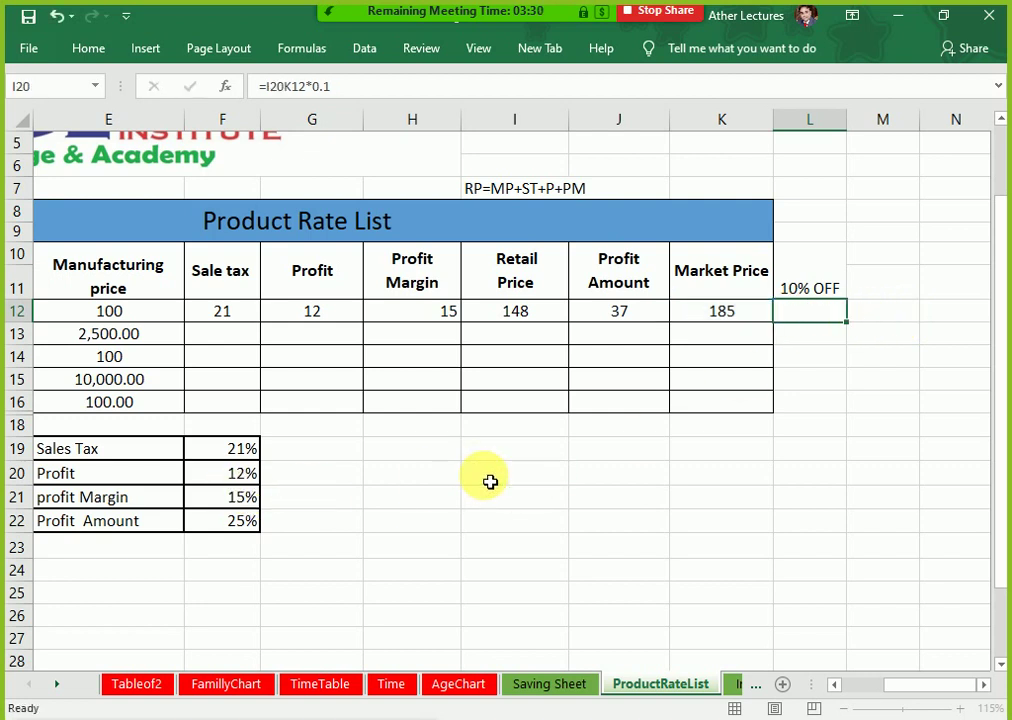
{"action": "key", "text": "Escape"}
{"action": "left_click", "coordinate": [492, 476]}
{"action": "type", "text": "Flat OFF"}
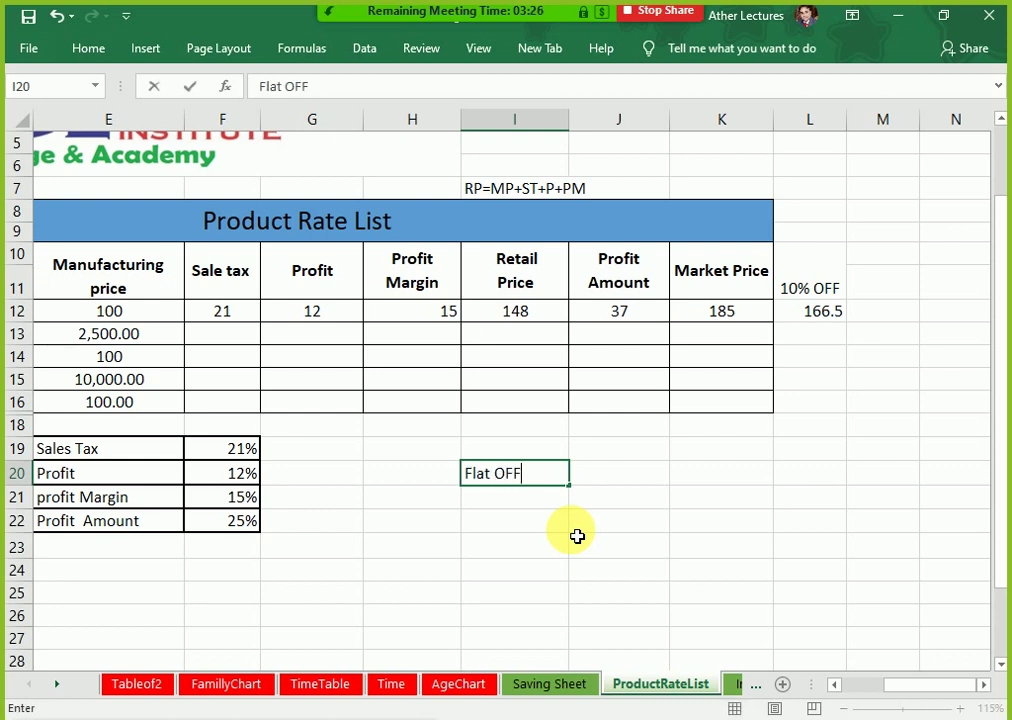
{"action": "key", "text": "Tab"}
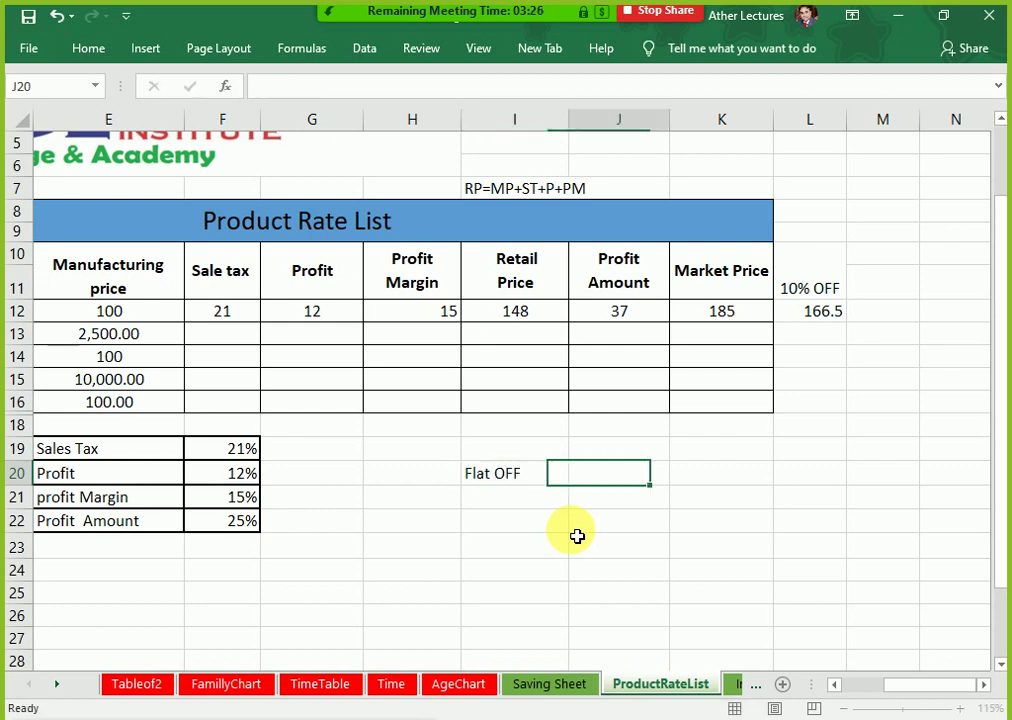
{"action": "type", "text": "10"}
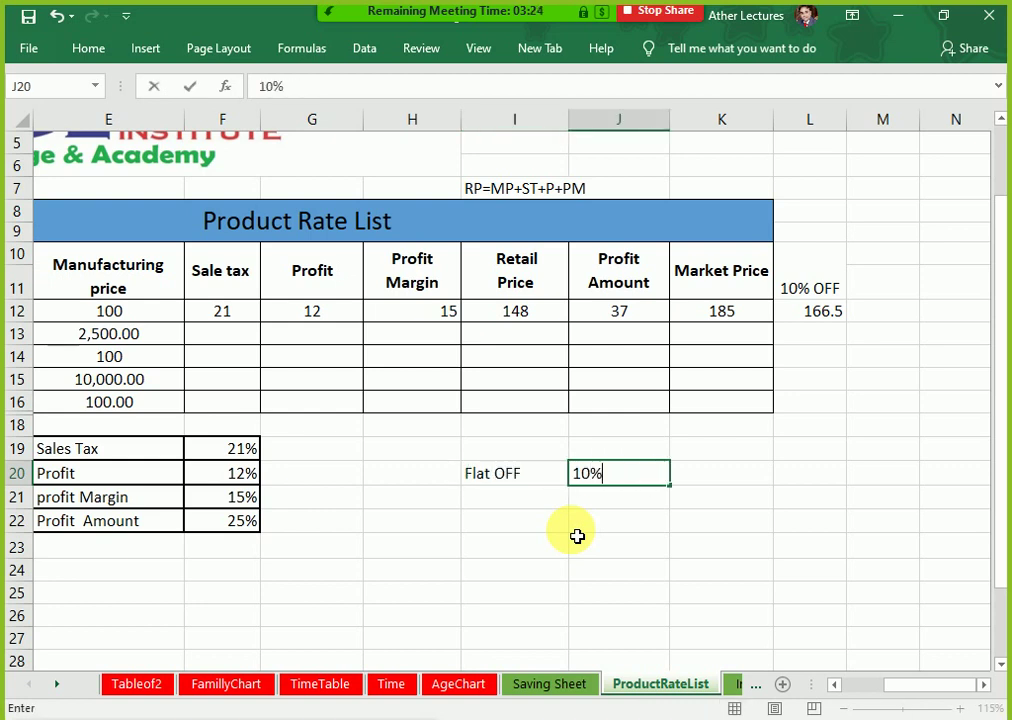
{"action": "type", "text": "%"}
{"action": "key", "text": "Return"}
Step: Reopen L12's discount formula for editing
{"action": "key", "text": "Right"}
{"action": "key", "text": "Right"}
{"action": "key", "text": "Right"}
{"action": "key", "text": "Up"}
{"action": "key", "text": "Up"}
{"action": "key", "text": "Up"}
{"action": "key", "text": "Up"}
{"action": "key", "text": "Up"}
{"action": "key", "text": "Up"}
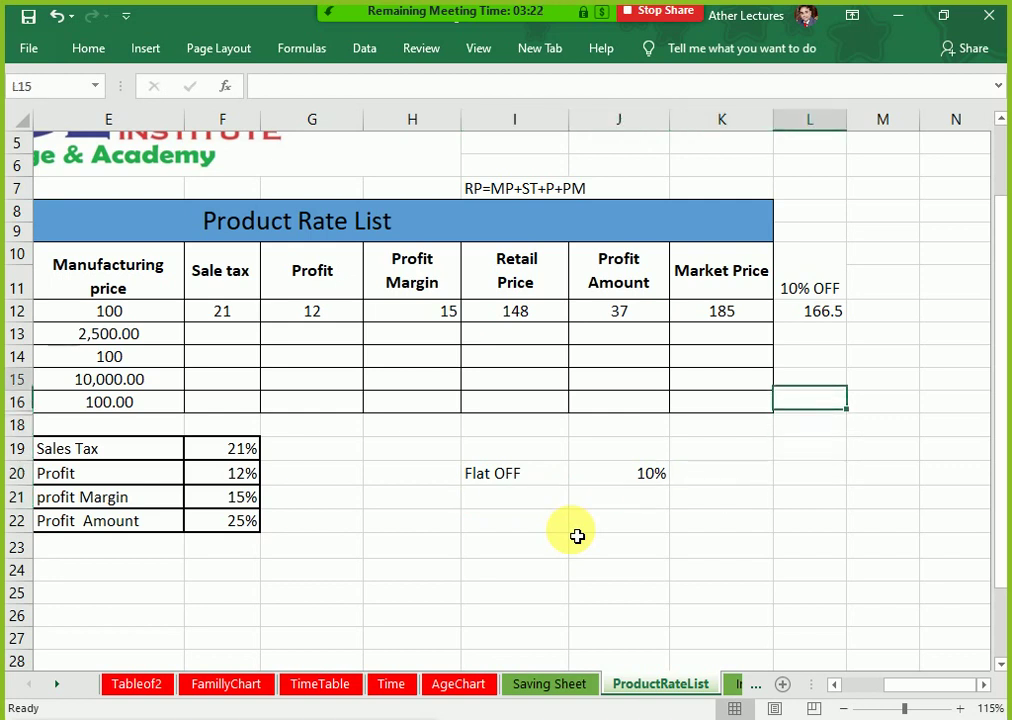
{"action": "key", "text": "Up"}
{"action": "key", "text": "Up"}
{"action": "key", "text": "Up"}
{"action": "key", "text": "F2"}
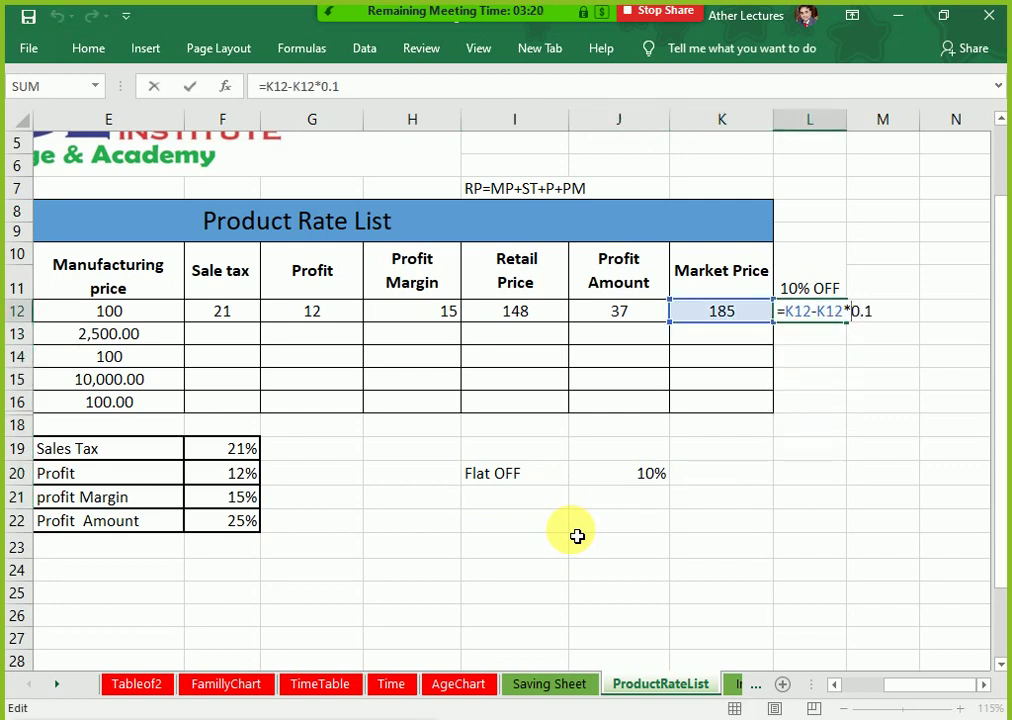
Step: Change L12's formula to =K12-(K12*J20) using the Flat OFF rate
{"action": "left_click", "coordinate": [655, 474]}
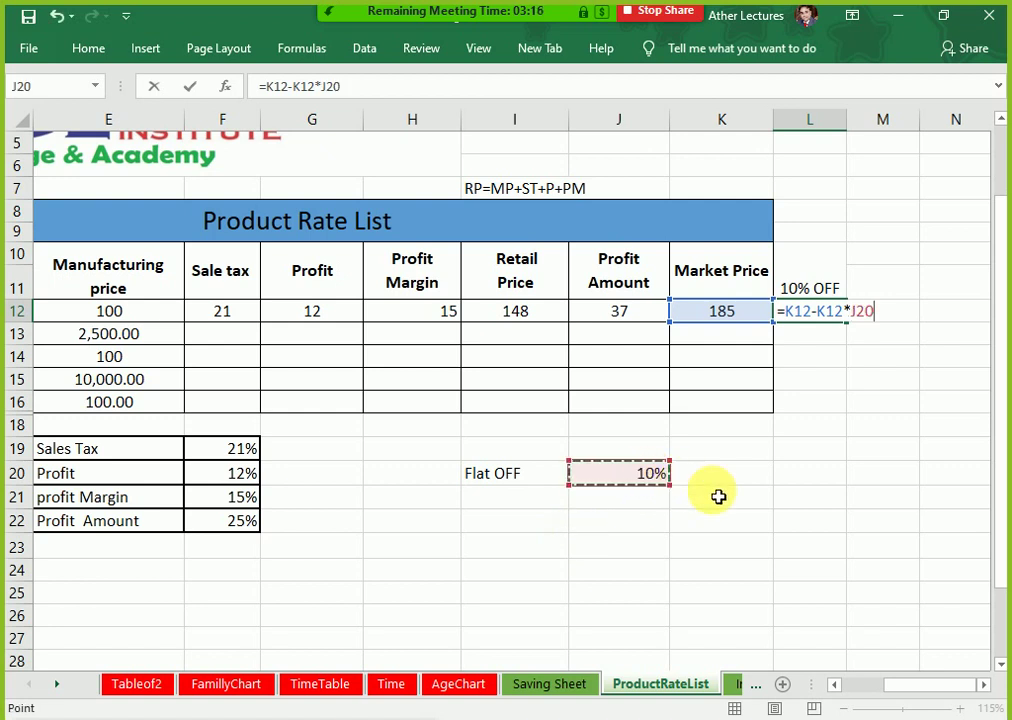
{"action": "key", "text": "ctrl+Return"}
{"action": "key", "text": "F2"}
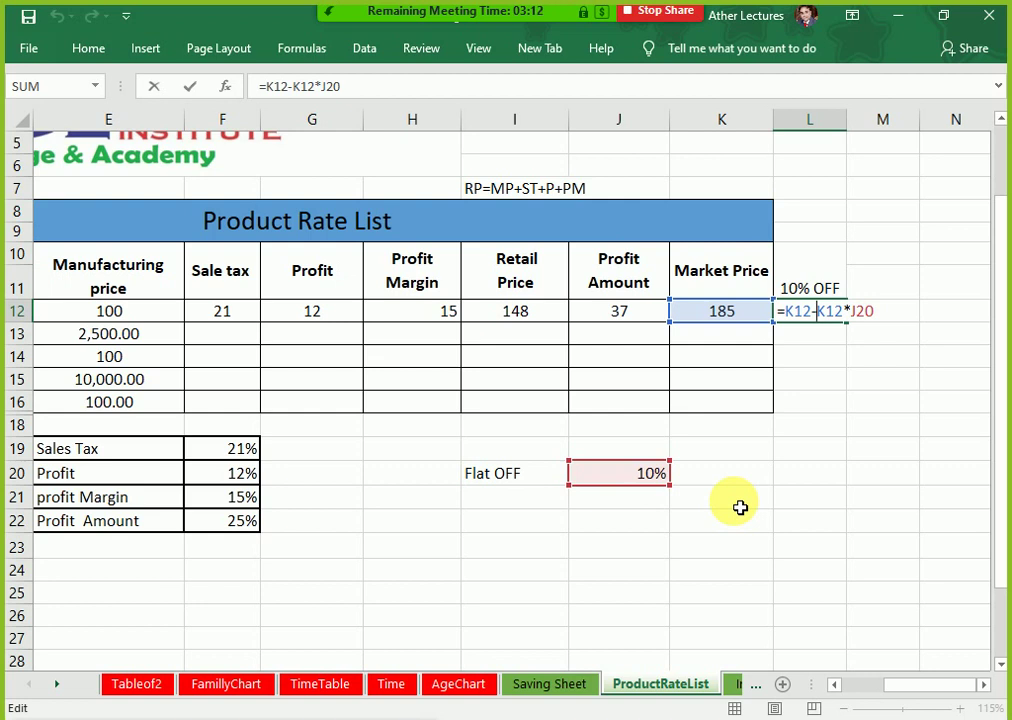
{"action": "type", "text": "("}
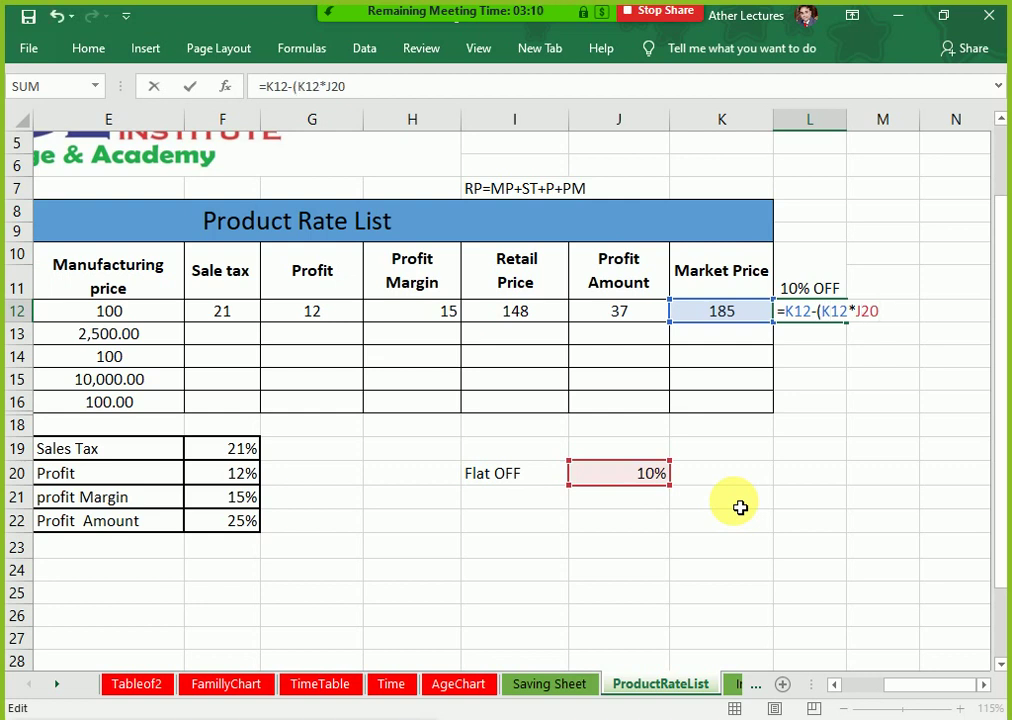
{"action": "key", "text": "Return"}
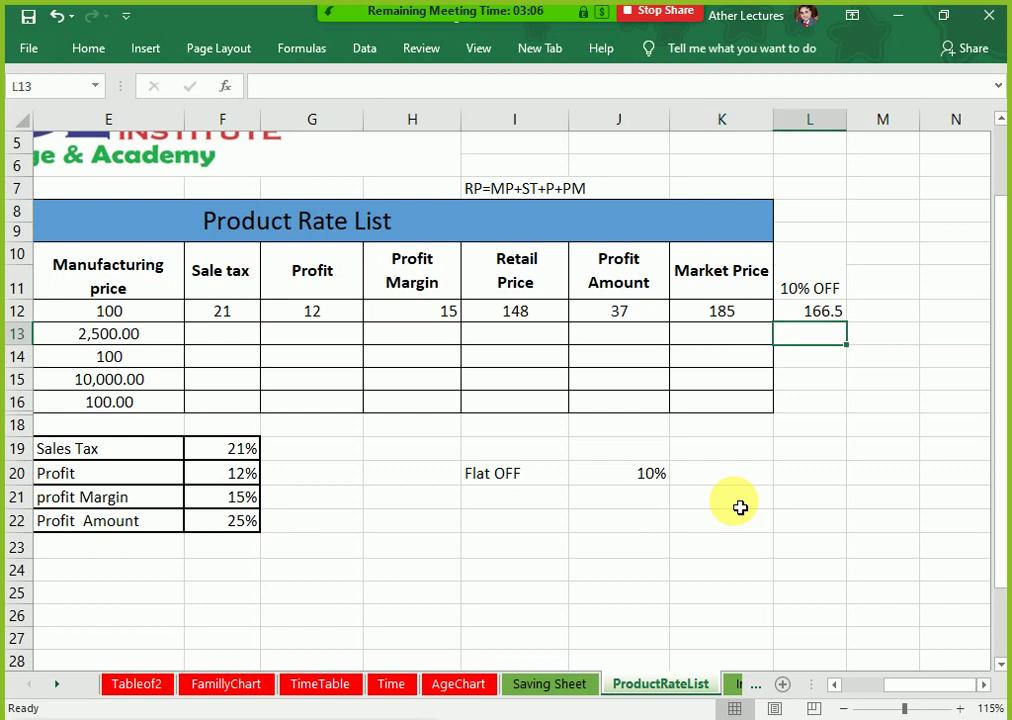
Step: Rename the L10 heading from '10% OFF' to 'OFF'
{"action": "key", "text": "Up"}
{"action": "key", "text": "Up"}
{"action": "key", "text": "Delete"}
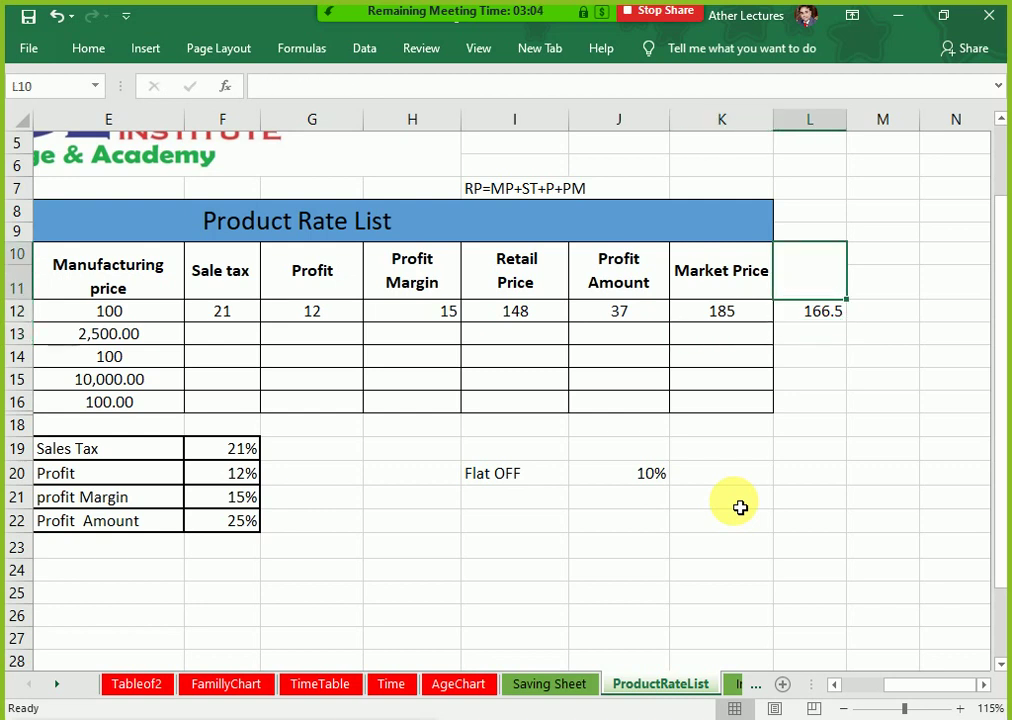
{"action": "type", "text": "OFF"}
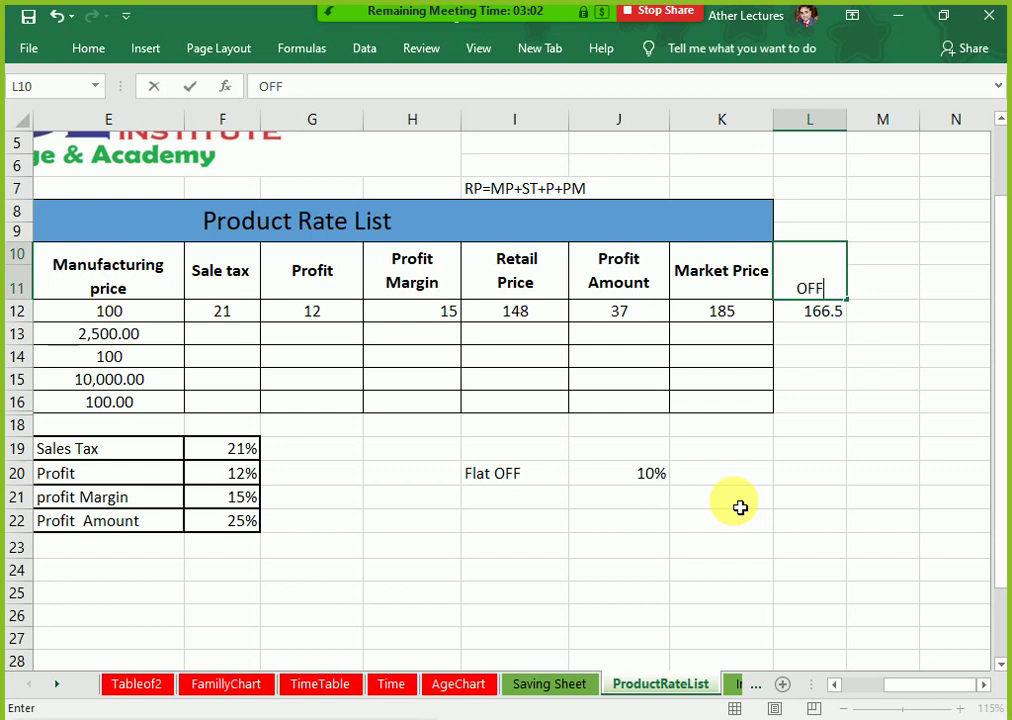
{"action": "key", "text": "Return"}
{"action": "key", "text": "Left"}
{"action": "key", "text": "Left"}
{"action": "key", "text": "Left"}
{"action": "key", "text": "Left"}
{"action": "key", "text": "Left"}
{"action": "key", "text": "Left"}
{"action": "key", "text": "Left"}
{"action": "key", "text": "Right"}
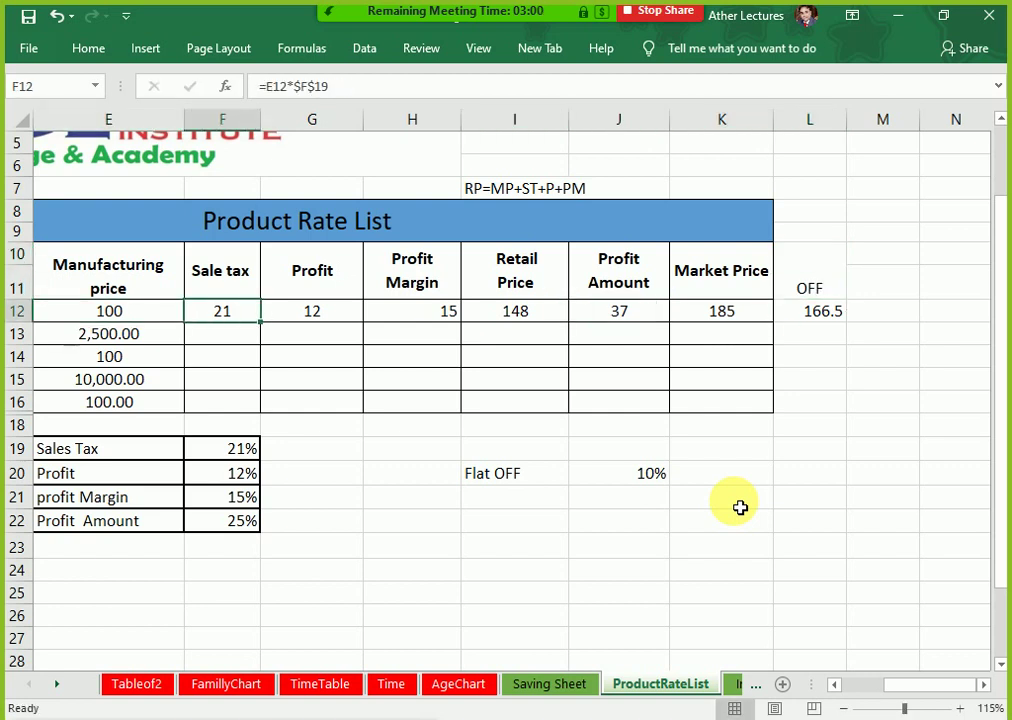
Step: Fill the F12:K16 formulas down to all five products with Ctrl+D
{"action": "key", "text": "shift+Right"}
{"action": "key", "text": "shift+Right"}
{"action": "key", "text": "shift+Right"}
{"action": "key", "text": "shift+Right"}
{"action": "key", "text": "shift+Right"}
{"action": "key", "text": "shift+Down"}
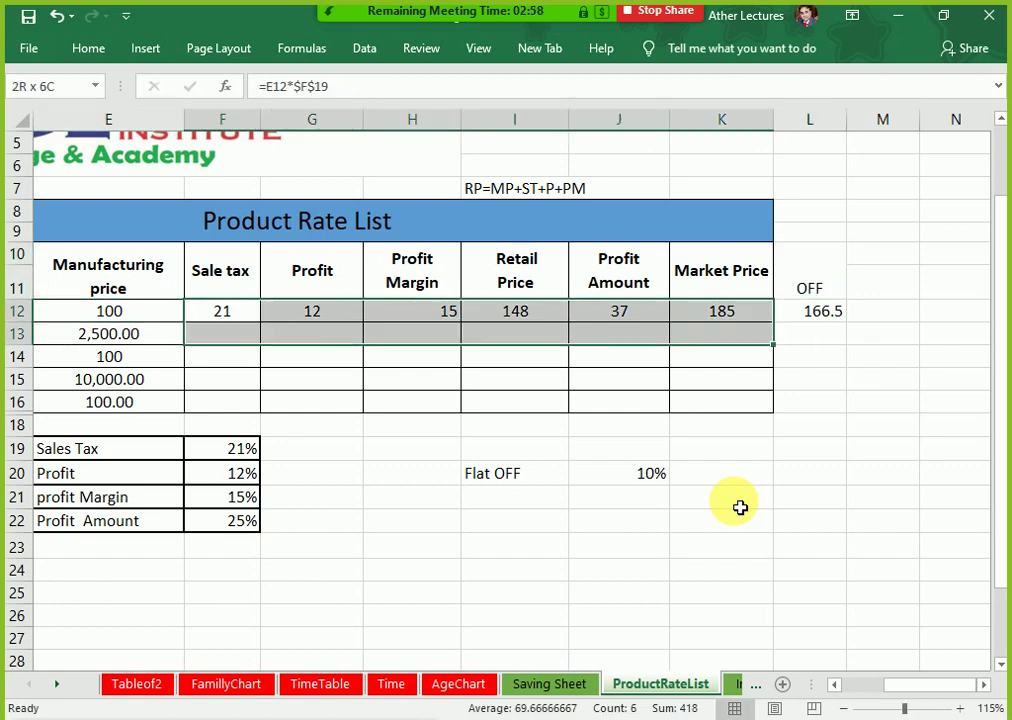
{"action": "key", "text": "shift+Down"}
{"action": "key", "text": "shift+Down"}
{"action": "key", "text": "shift+Down"}
{"action": "key", "text": "ctrl+d"}
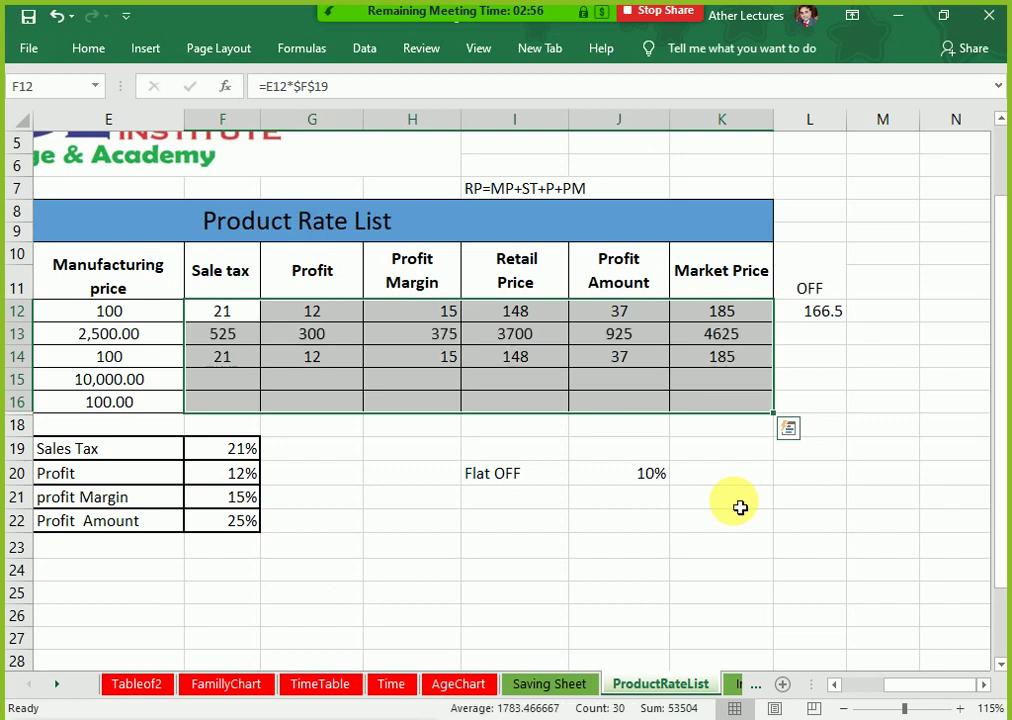
{"action": "left_click", "coordinate": [324, 445]}
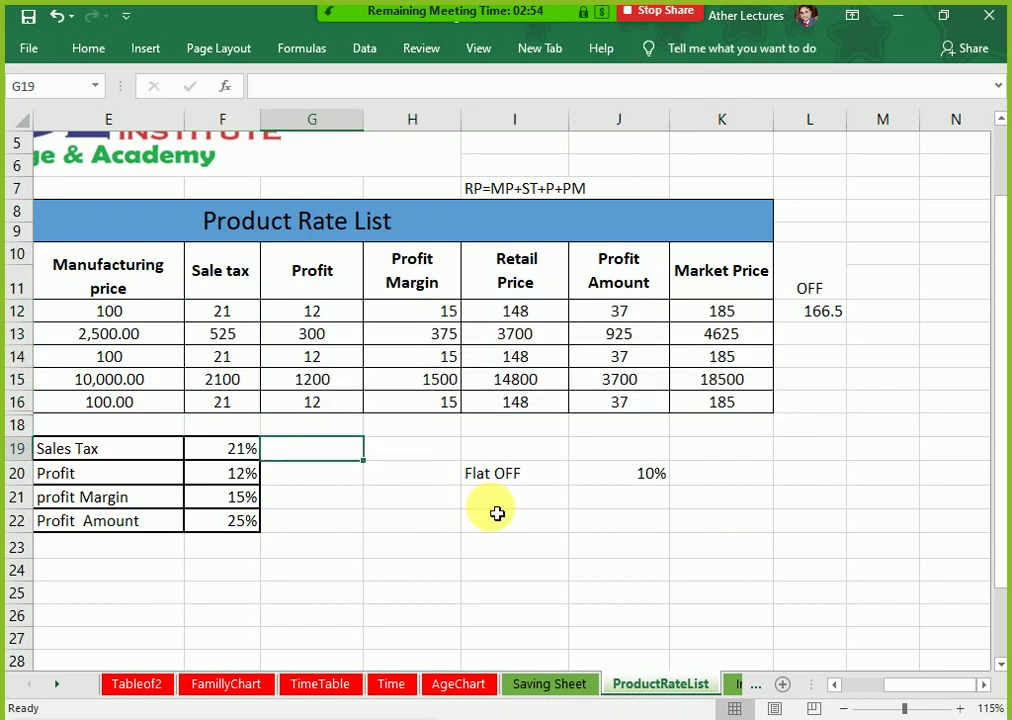
Step: Review the filled results, such as Television's 18500 Market Price, and reopen L12
{"action": "key", "text": "Left"}
{"action": "key", "text": "Left"}
{"action": "key", "text": "Left"}
{"action": "key", "text": "Up"}
{"action": "key", "text": "Up"}
{"action": "key", "text": "Right"}
{"action": "key", "text": "Right"}
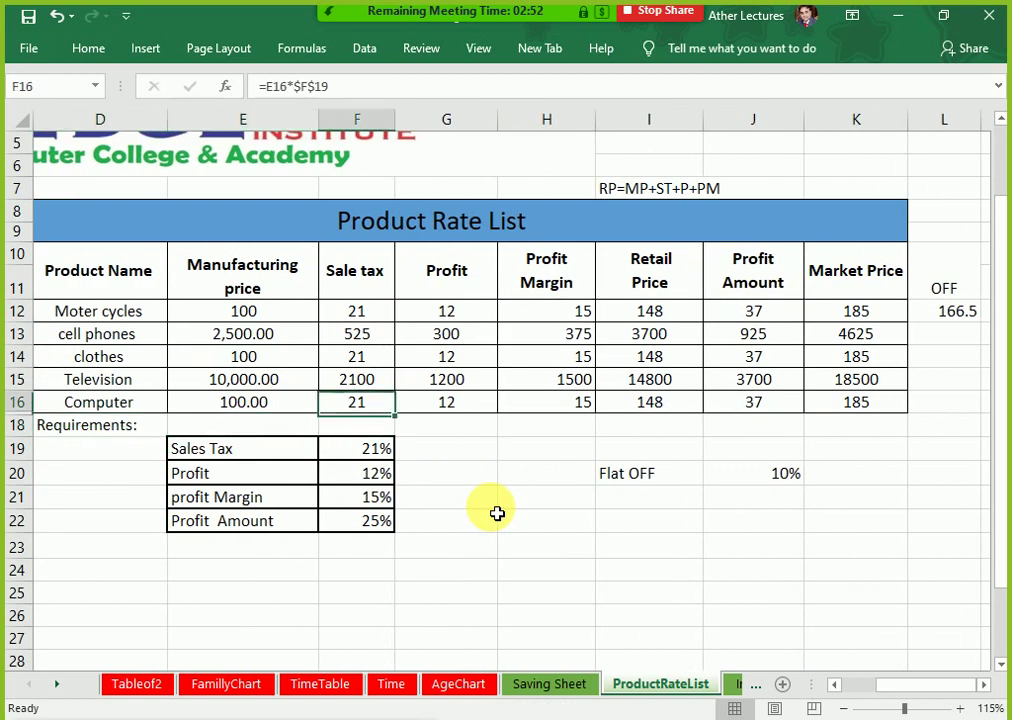
{"action": "key", "text": "Up"}
{"action": "key", "text": "Up"}
{"action": "key", "text": "Up"}
{"action": "key", "text": "Down"}
{"action": "key", "text": "Down"}
{"action": "key", "text": "Right"}
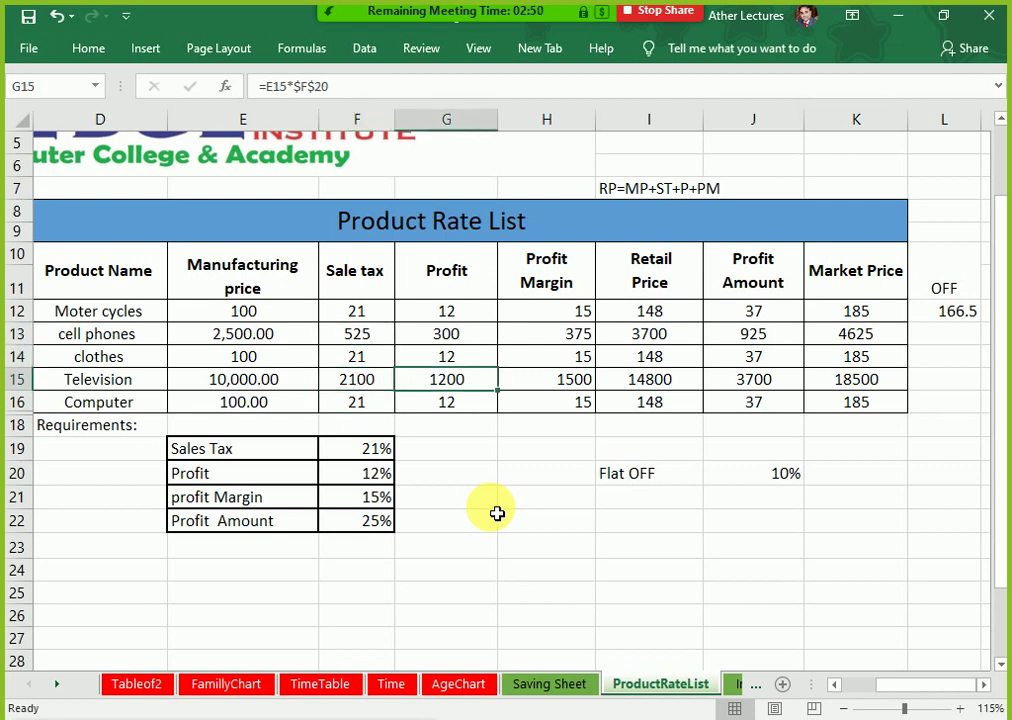
{"action": "key", "text": "Right"}
{"action": "key", "text": "Right"}
{"action": "key", "text": "Right"}
{"action": "key", "text": "Right"}
{"action": "key", "text": "Up"}
{"action": "key", "text": "Up"}
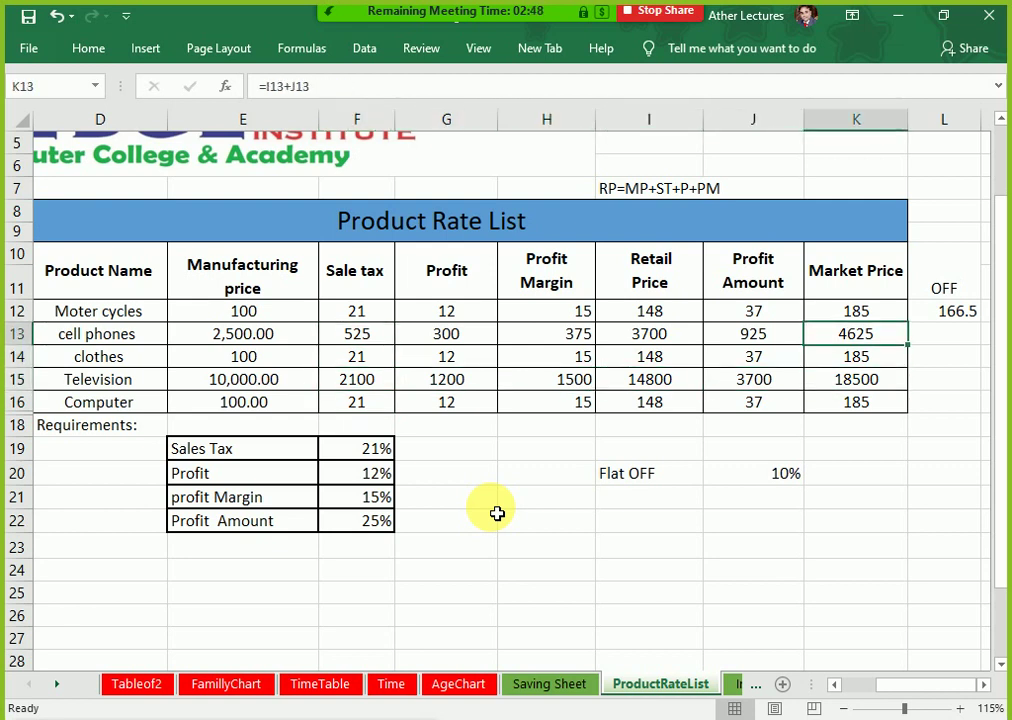
{"action": "key", "text": "Down"}
{"action": "key", "text": "Down"}
{"action": "key", "text": "Down"}
{"action": "key", "text": "Up"}
{"action": "key", "text": "Right"}
{"action": "key", "text": "Up"}
{"action": "key", "text": "Up"}
{"action": "key", "text": "Up"}
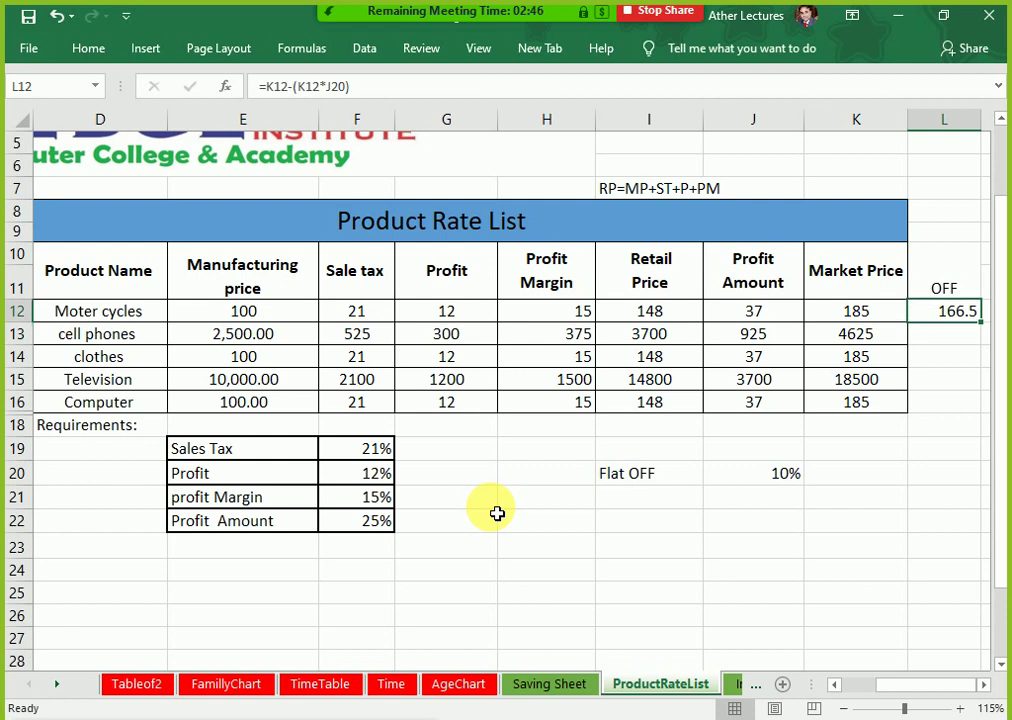
{"action": "key", "text": "F2"}
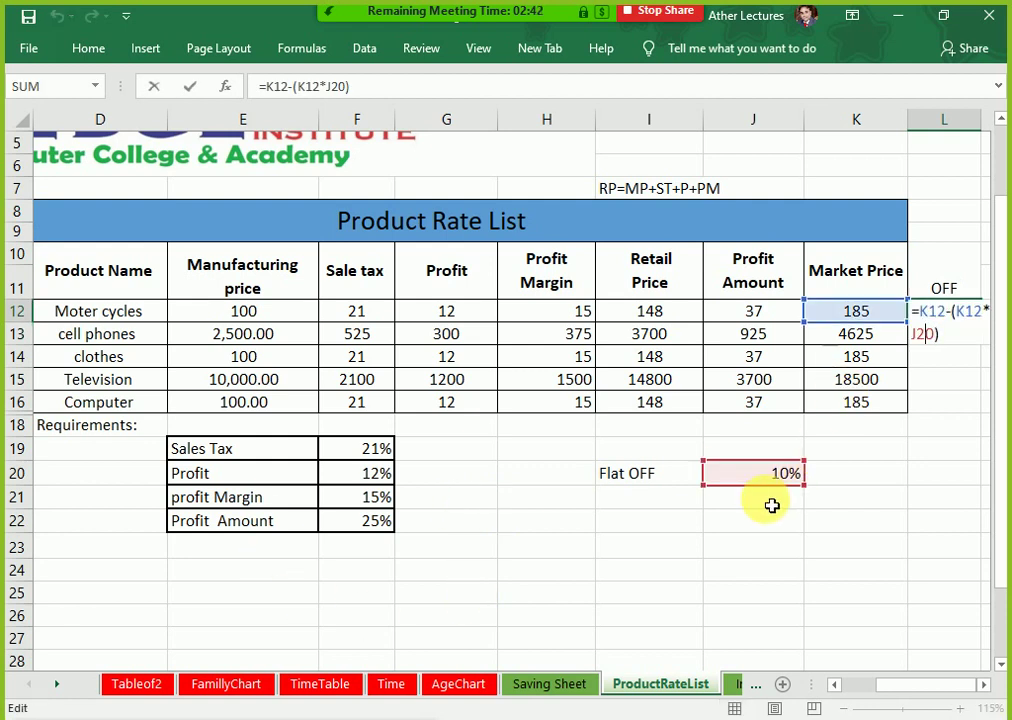
Step: Make L12 =K12-(K12*$J$20) and fill it down to L16
{"action": "key", "text": "F4"}
{"action": "key", "text": "Return"}
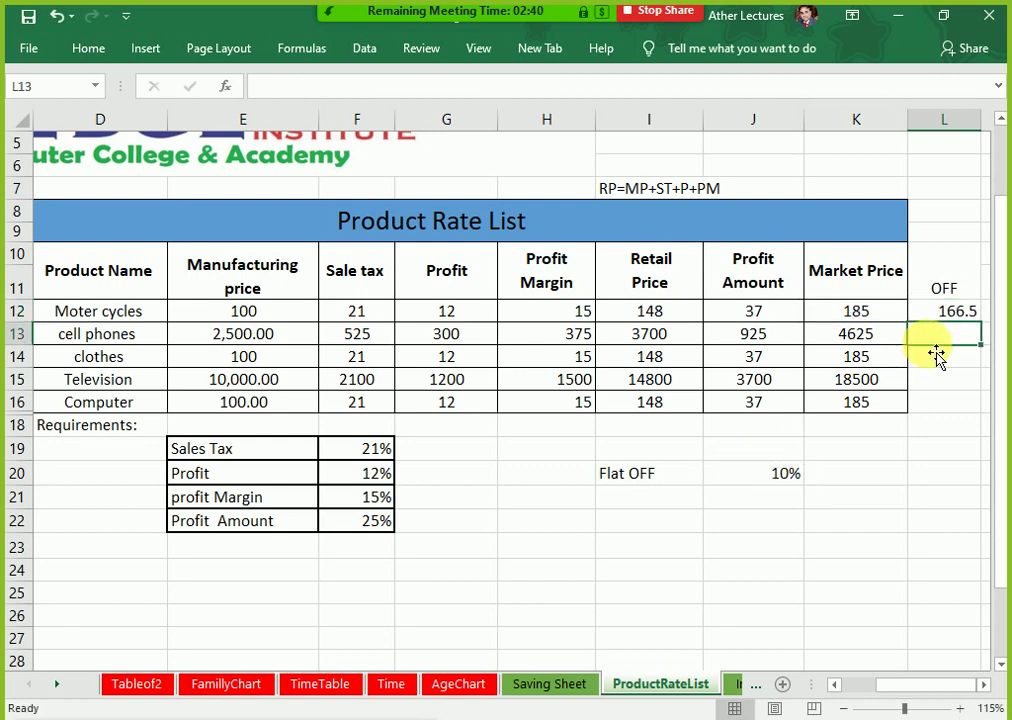
{"action": "left_click", "coordinate": [964, 314]}
{"action": "left_click_drag", "start_coordinate": [988, 330], "coordinate": [978, 418]}
{"action": "left_click", "coordinate": [854, 477]}
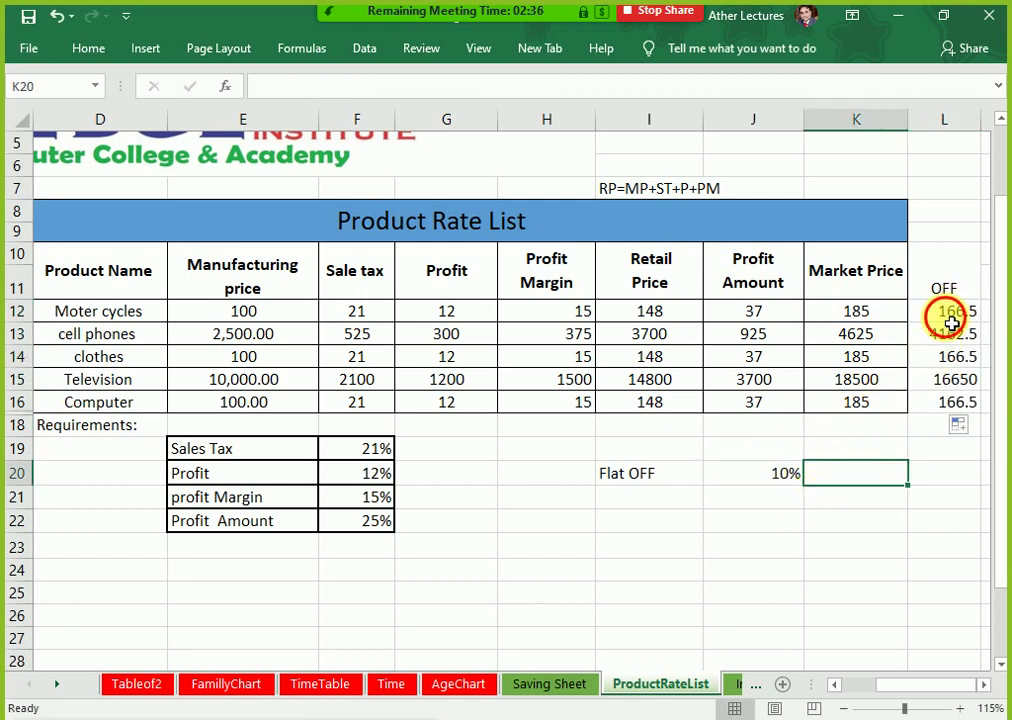
{"action": "left_click_drag", "start_coordinate": [944, 316], "coordinate": [960, 405]}
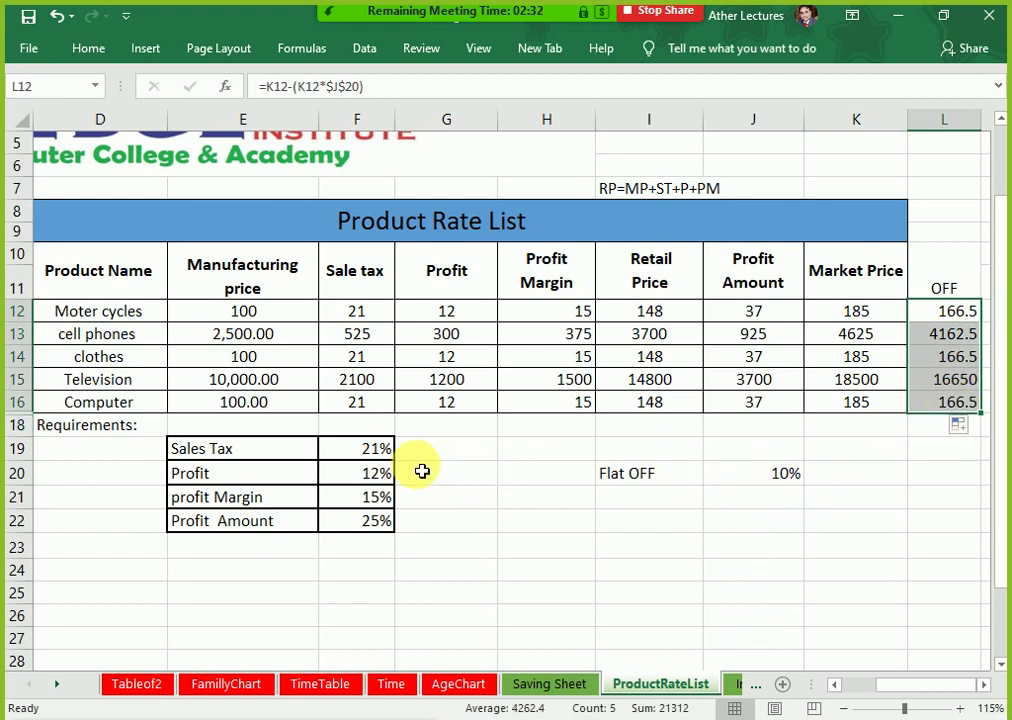
{"action": "double_click", "coordinate": [362, 450]}
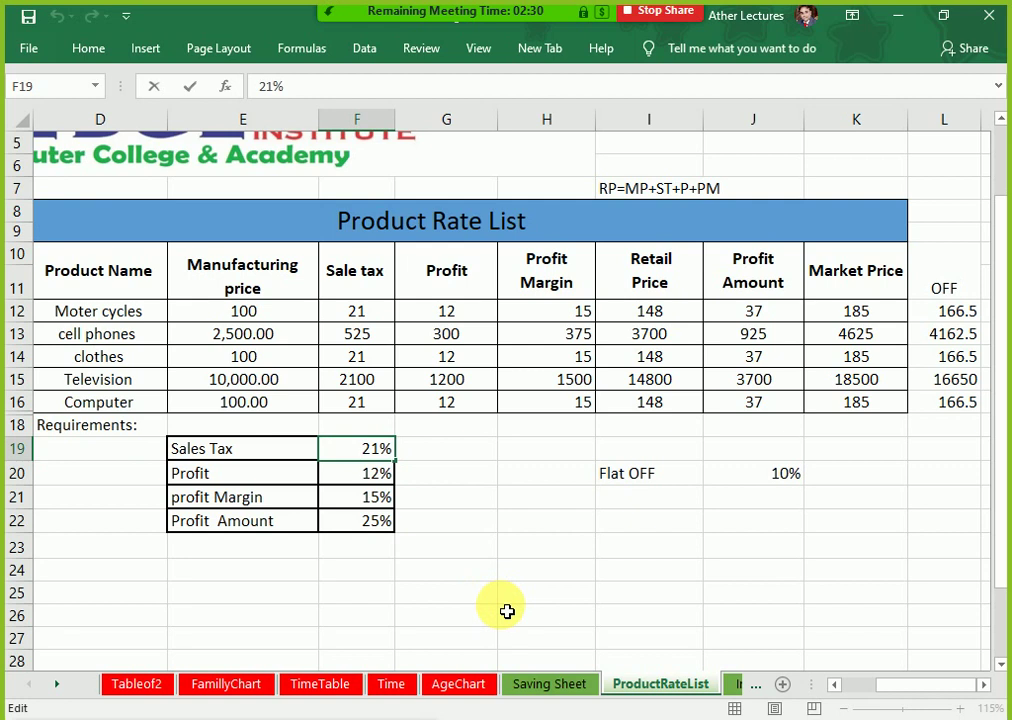
Step: Set the Sales Tax rate in F19 to 0% and check the recalculated Market Price in K12
{"action": "key", "text": "Delete"}
{"action": "key", "text": "Delete"}
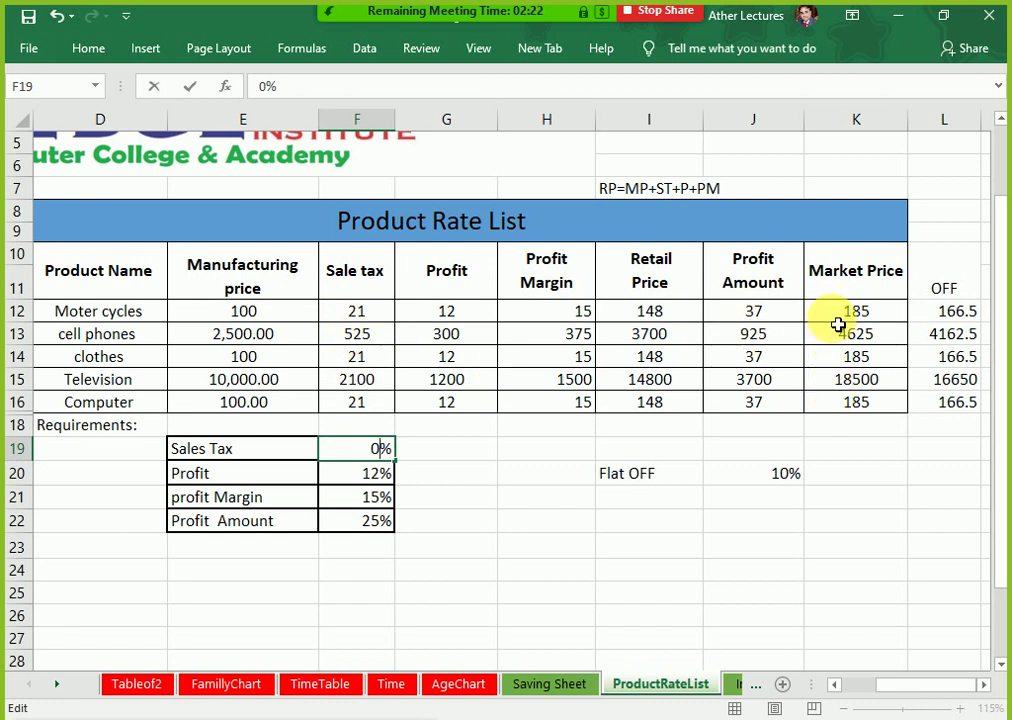
{"action": "key", "text": "Return"}
{"action": "left_click", "coordinate": [838, 318]}
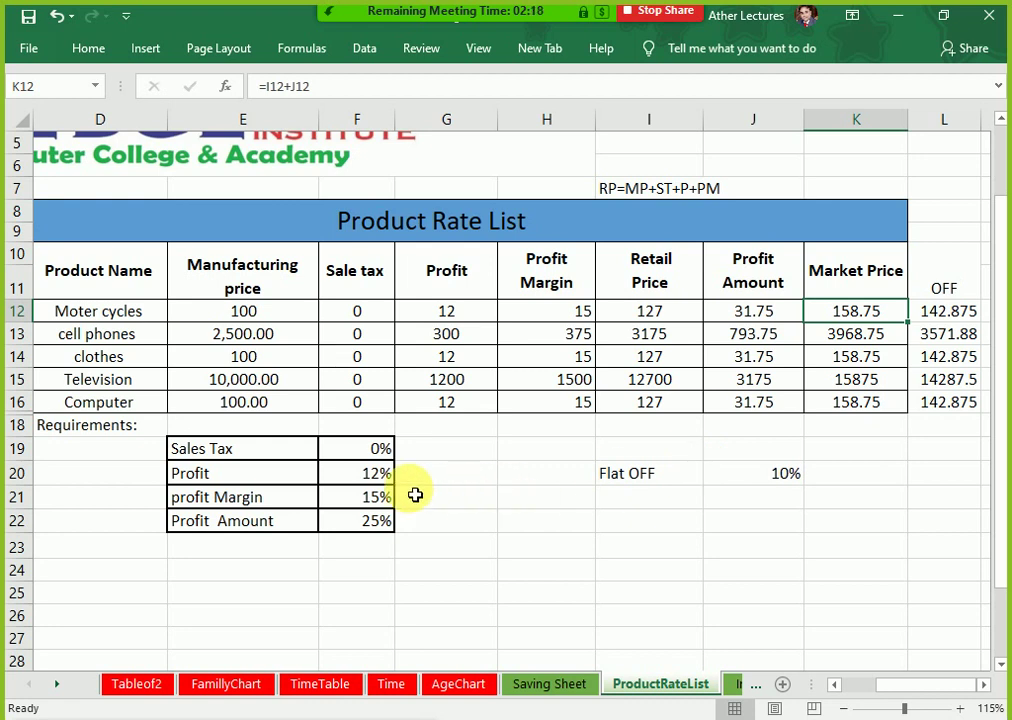
Step: Change the Profit rate in F20 from 12% to 10%
{"action": "double_click", "coordinate": [360, 472]}
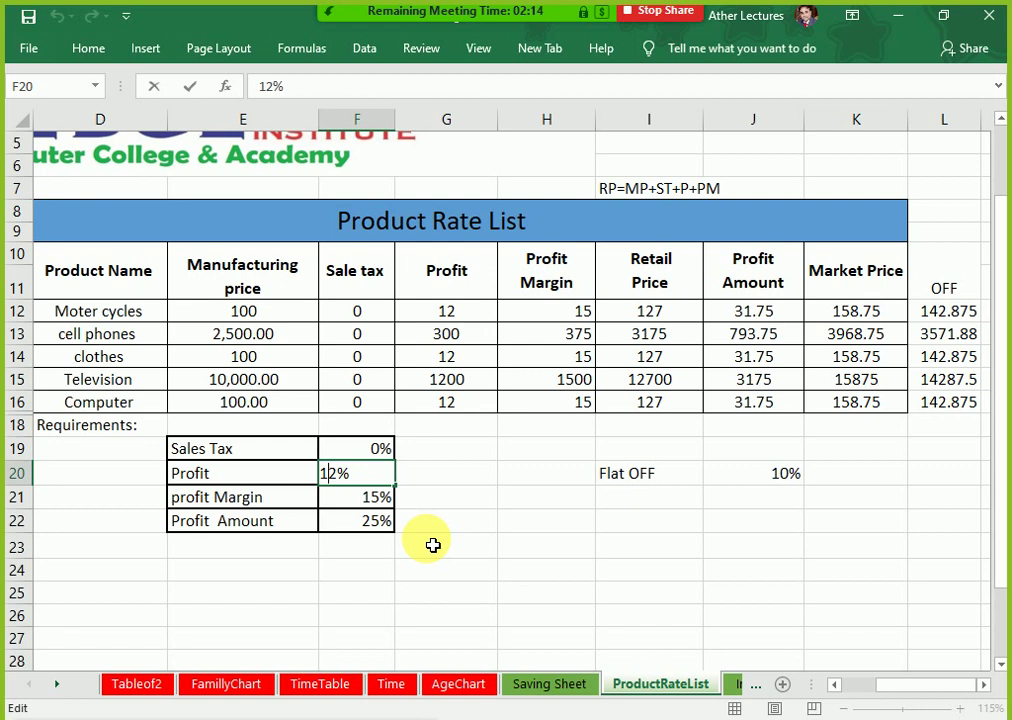
{"action": "key", "text": "Delete"}
{"action": "type", "text": "0"}
{"action": "key", "text": "Return"}
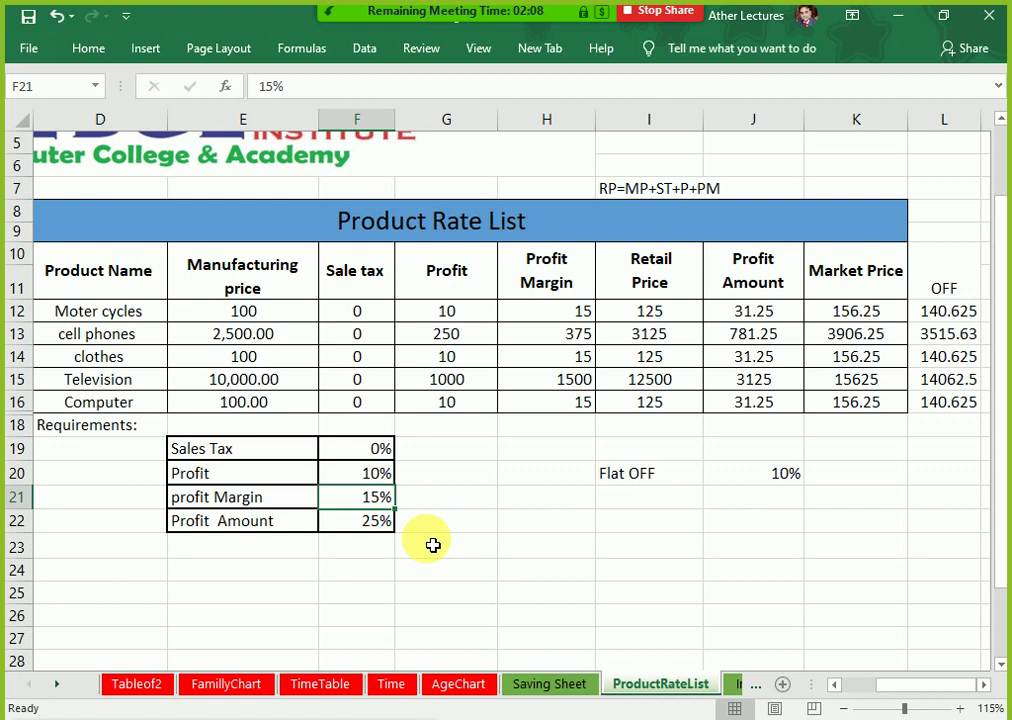
Step: Review the profit Margin 15% and Profit Amount 25% rates in rows 21–22
{"action": "key", "text": "Down"}
{"action": "key", "text": "Right"}
{"action": "key", "text": "Right"}
{"action": "key", "text": "Right"}
{"action": "key", "text": "Right"}
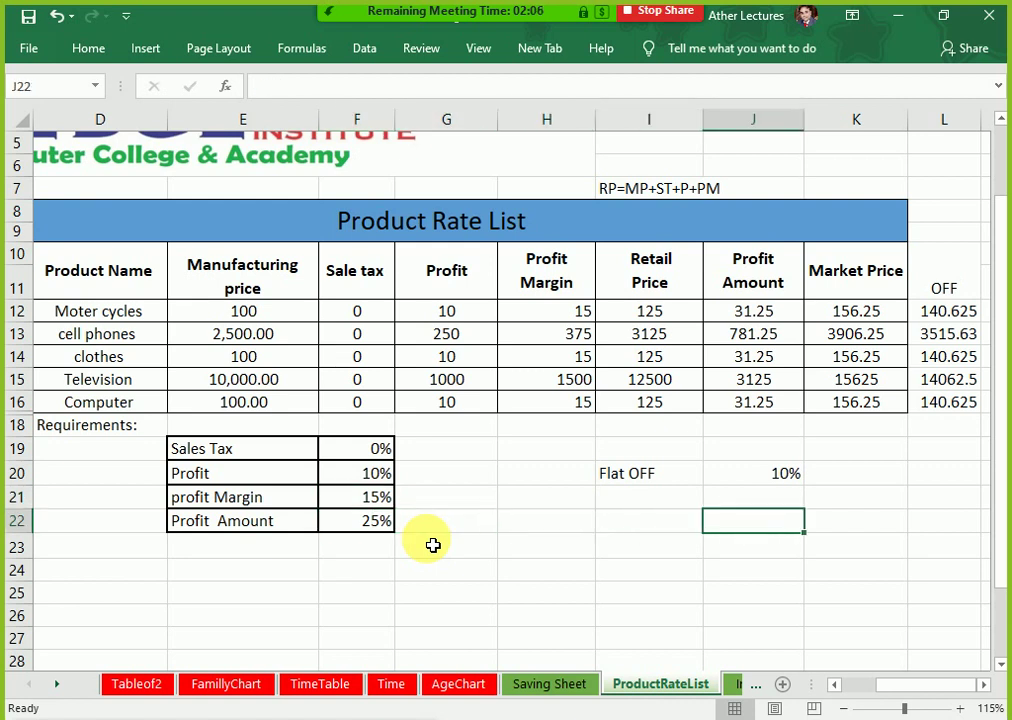
{"action": "key", "text": "Right"}
{"action": "key", "text": "Right"}
{"action": "key", "text": "Up"}
{"action": "key", "text": "Up"}
{"action": "key", "text": "Up"}
{"action": "key", "text": "Up"}
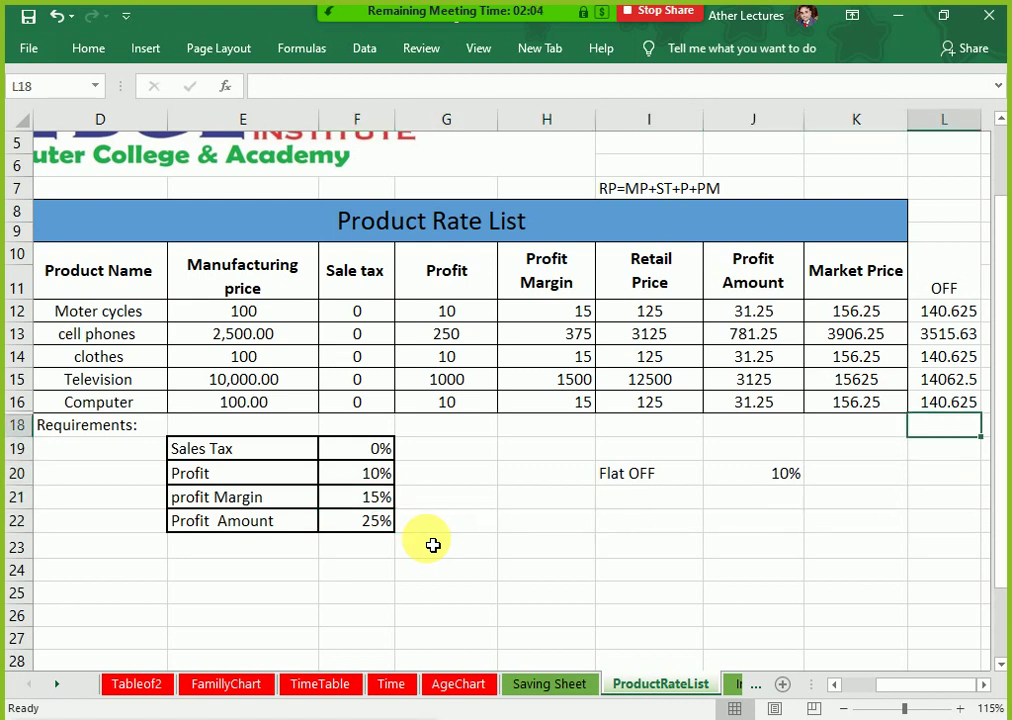
{"action": "key", "text": "Left"}
{"action": "key", "text": "Left"}
{"action": "key", "text": "Left"}
{"action": "key", "text": "Left"}
{"action": "key", "text": "Left"}
{"action": "key", "text": "Left"}
{"action": "key", "text": "Down"}
{"action": "key", "text": "Down"}
{"action": "key", "text": "Down"}
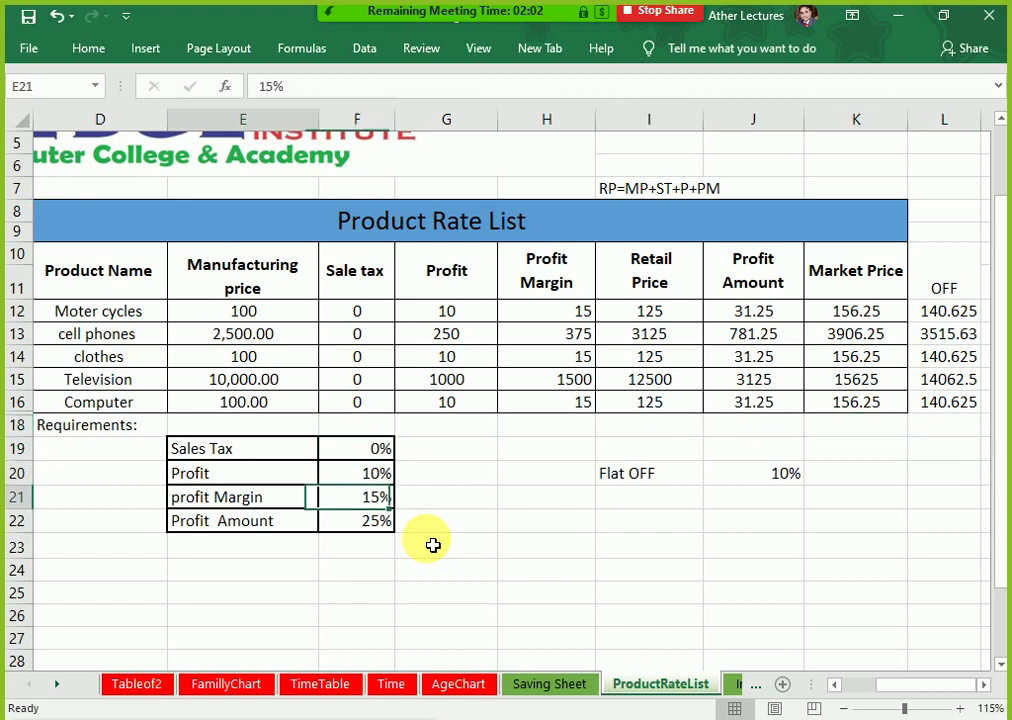
{"action": "key", "text": "Left"}
{"action": "key", "text": "Right"}
{"action": "key", "text": "Left"}
{"action": "key", "text": "Right"}
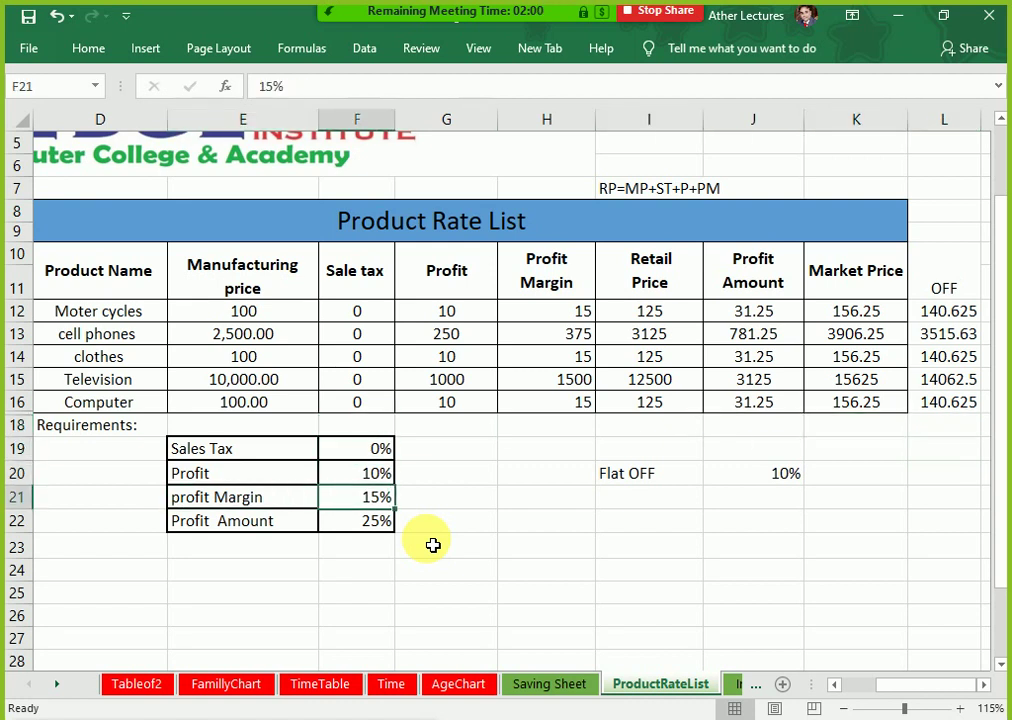
{"action": "key", "text": "Left"}
{"action": "key", "text": "Right"}
{"action": "key", "text": "Down"}
{"action": "key", "text": "Up"}
{"action": "key", "text": "Left"}
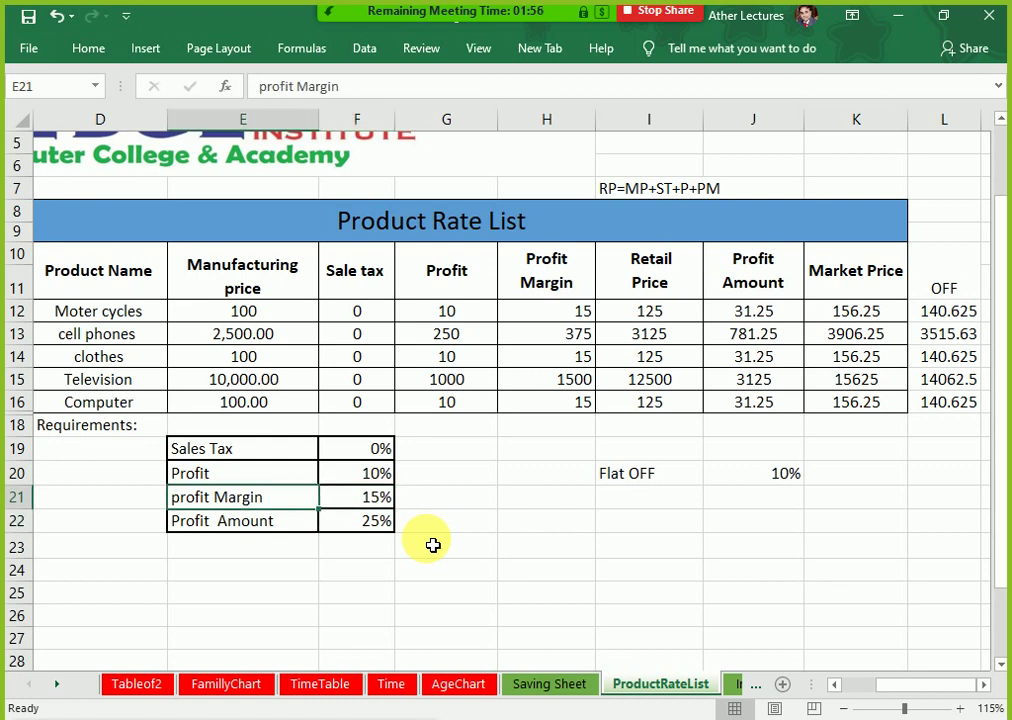
{"action": "key", "text": "Right"}
{"action": "key", "text": "Down"}
{"action": "key", "text": "Left"}
{"action": "key", "text": "Right"}
{"action": "key", "text": "Right"}
{"action": "key", "text": "Right"}
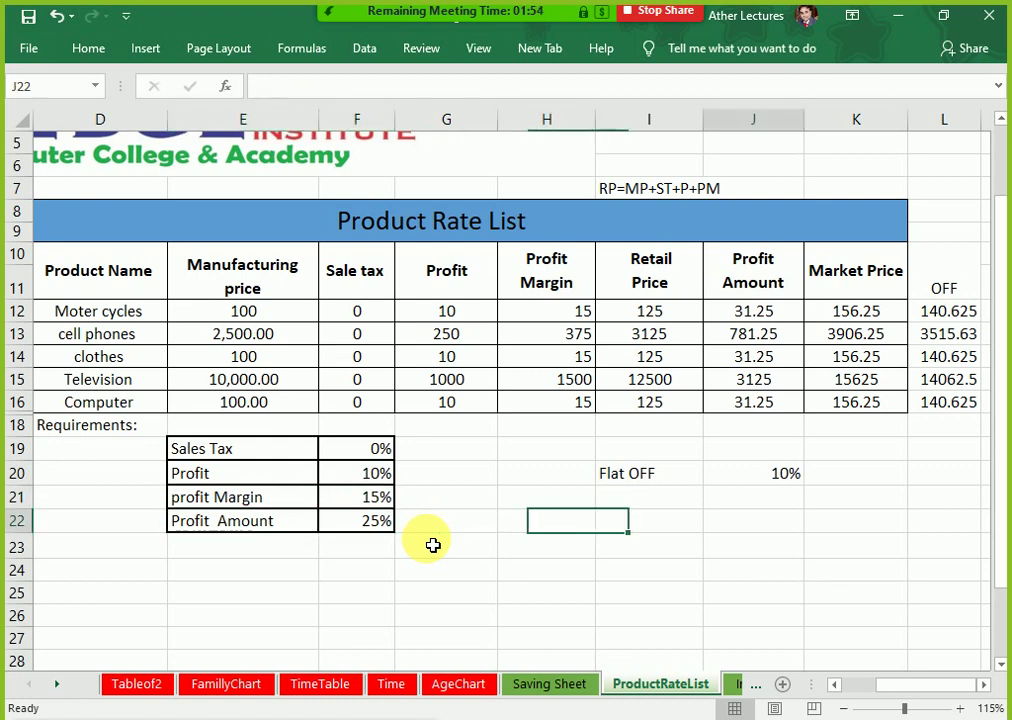
{"action": "key", "text": "Right"}
{"action": "key", "text": "Left"}
{"action": "key", "text": "Left"}
{"action": "key", "text": "Left"}
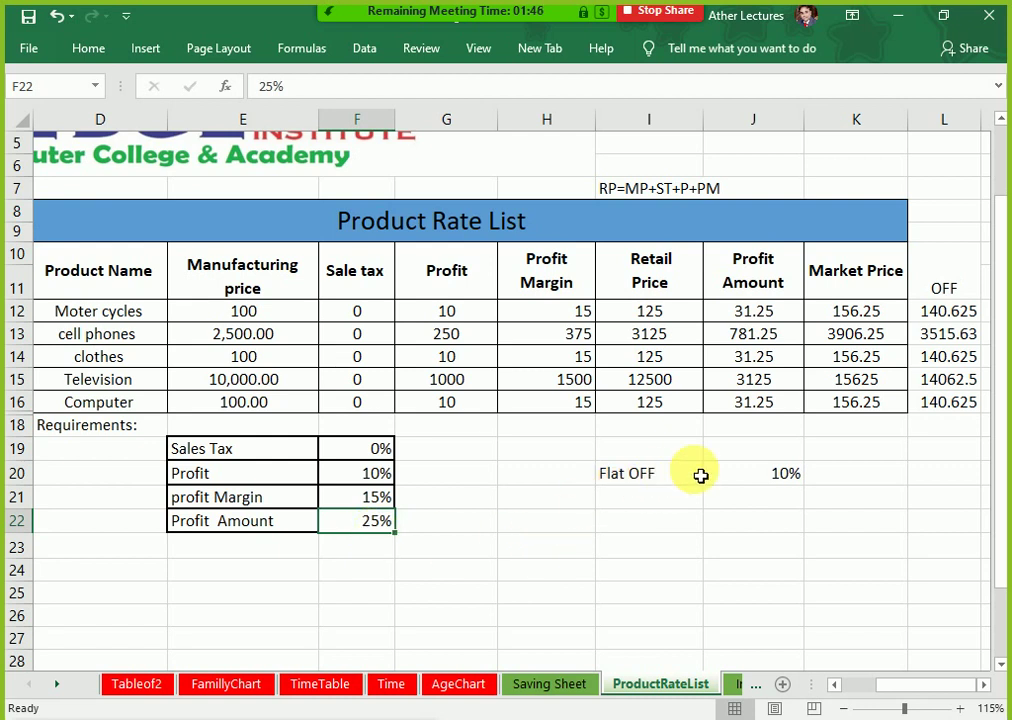
Step: Begin editing the Flat OFF rate in J20, removing its leading 1
{"action": "left_click", "coordinate": [775, 479]}
{"action": "double_click", "coordinate": [775, 479]}
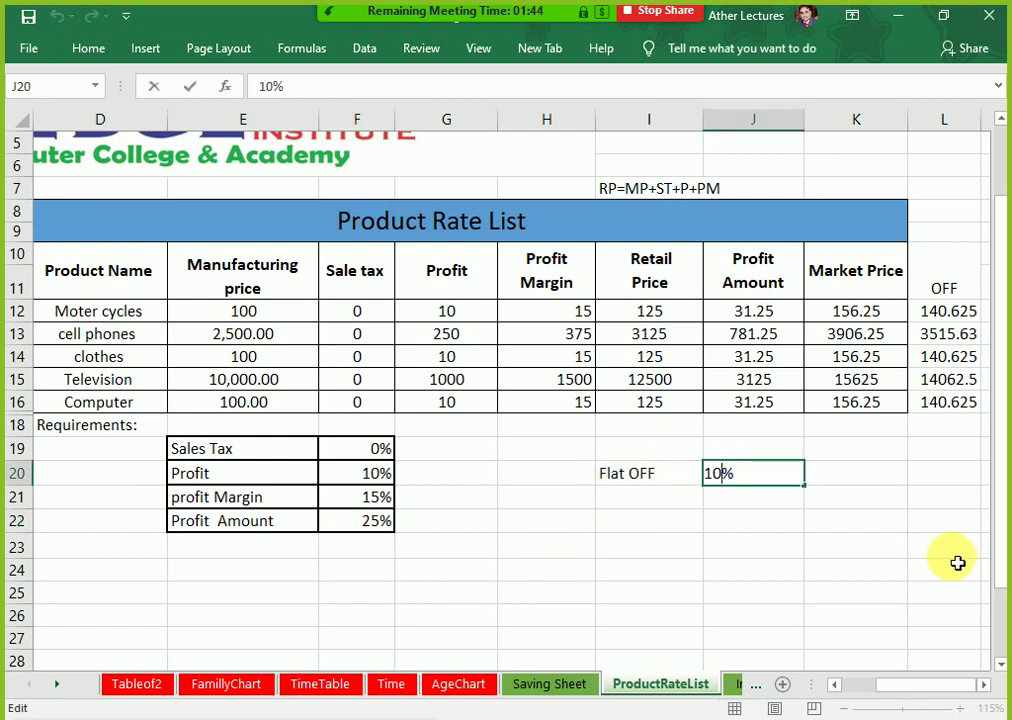
{"action": "key", "text": "BackSpace"}
Step: Complete the Flat OFF rate as 20% and check the Retail Price formula in I12
{"action": "type", "text": "2"}
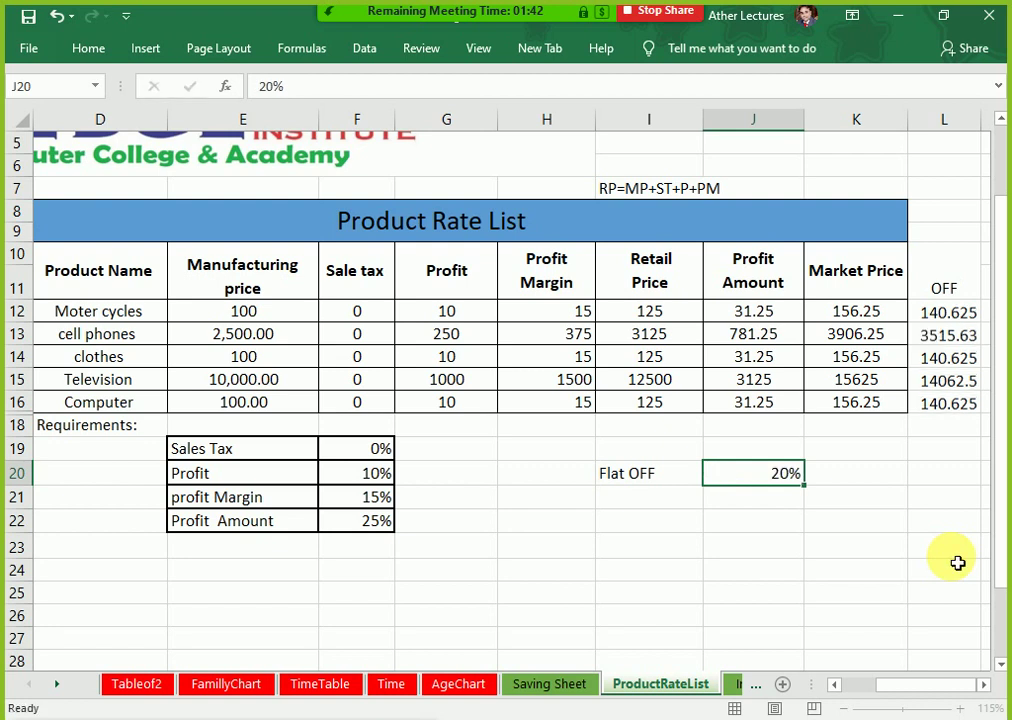
{"action": "key", "text": "Return"}
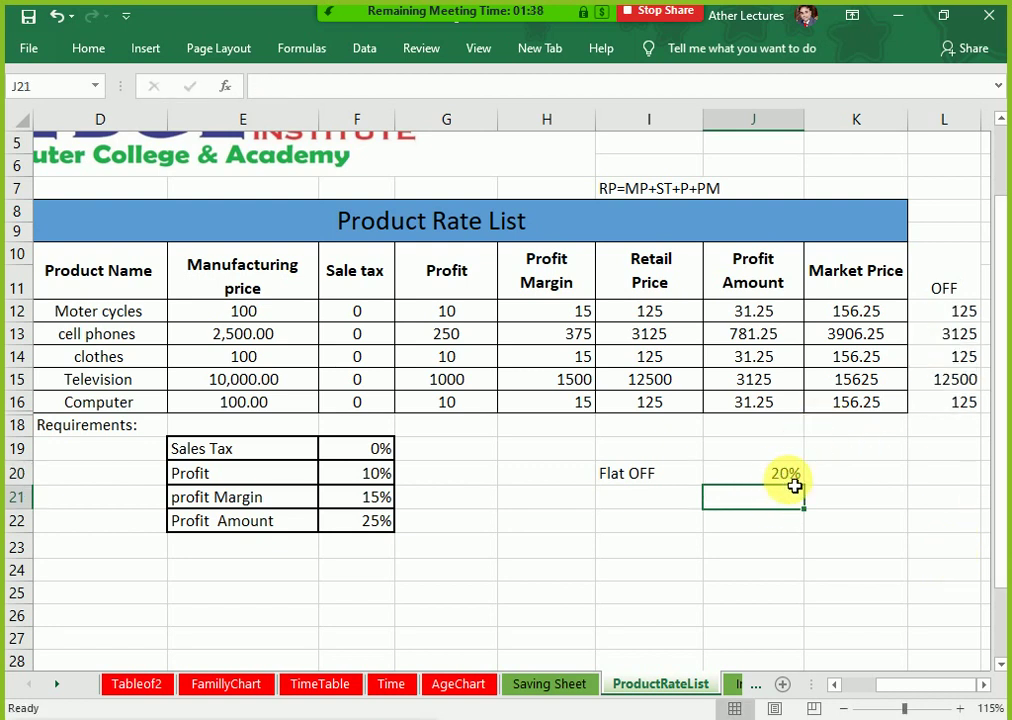
{"action": "left_click", "coordinate": [686, 320]}
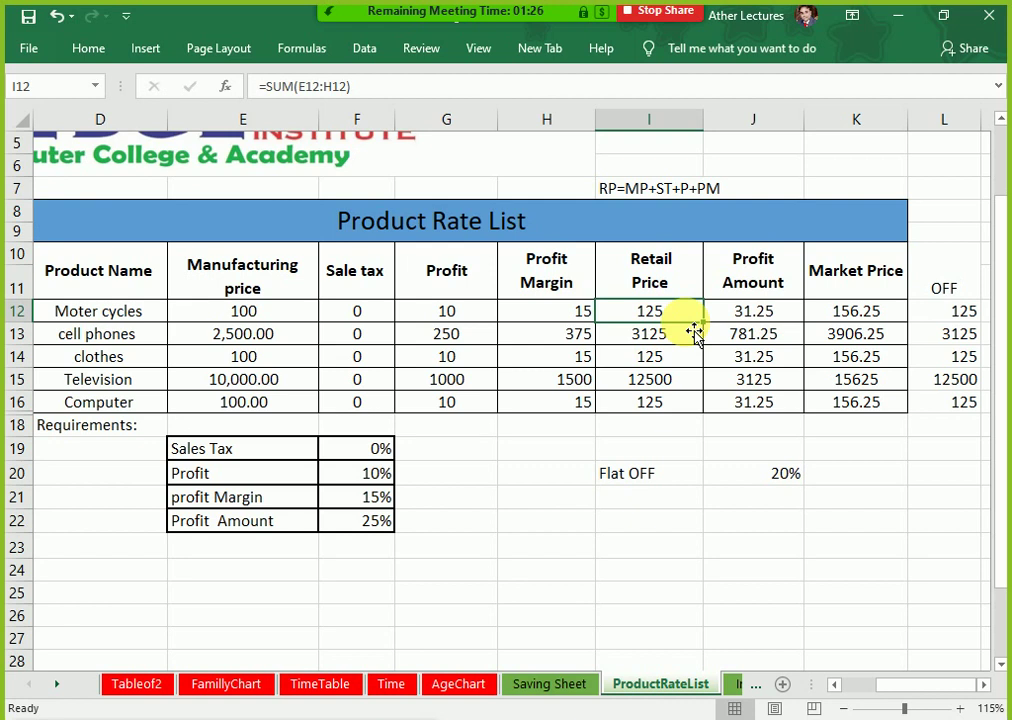
{"action": "left_click", "coordinate": [947, 316]}
{"action": "left_click", "coordinate": [764, 316]}
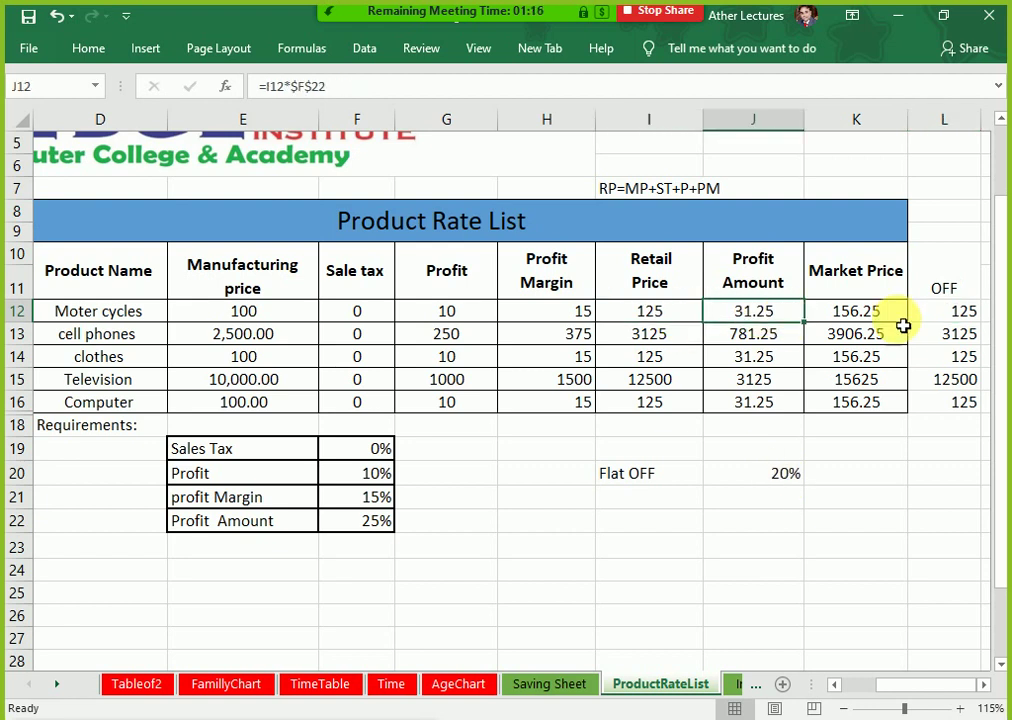
{"action": "left_click", "coordinate": [930, 318]}
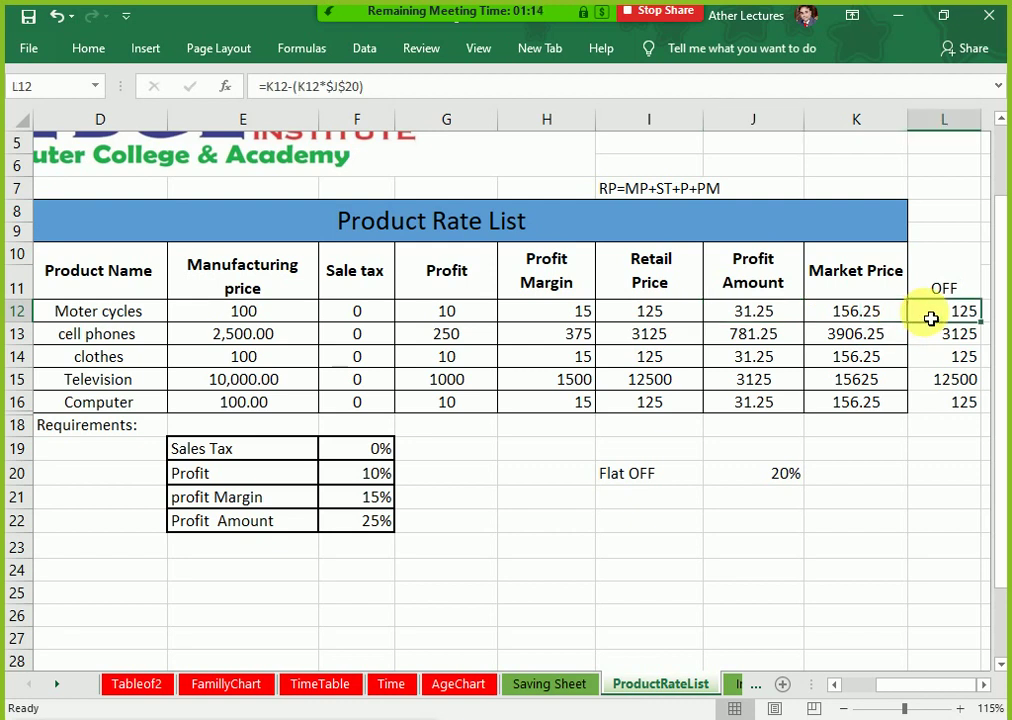
{"action": "left_click", "coordinate": [866, 316]}
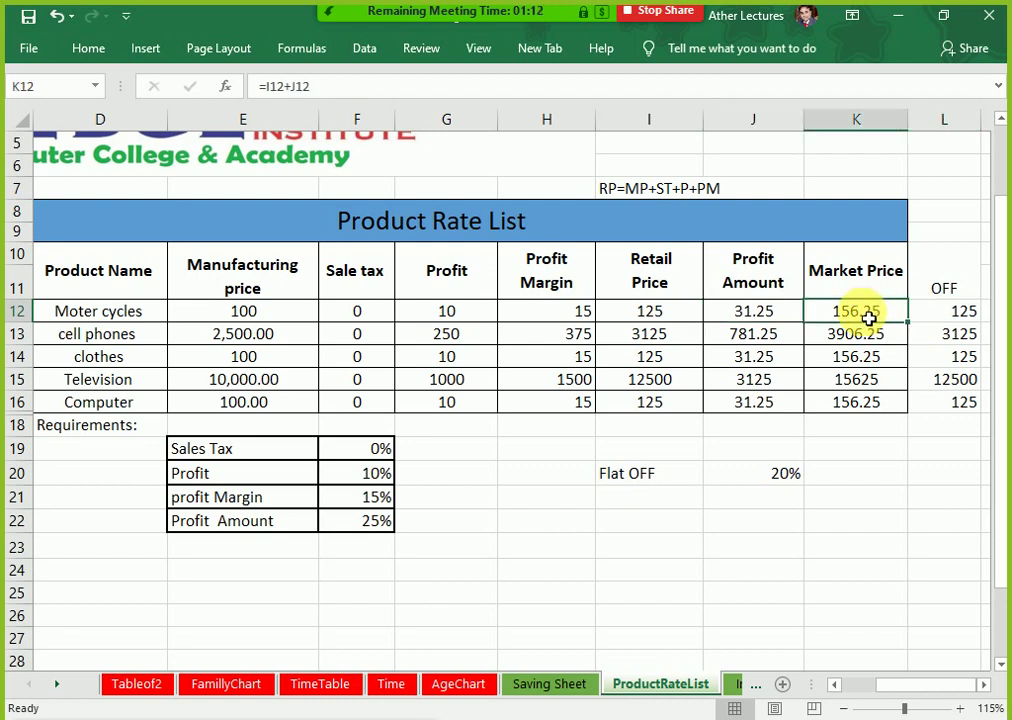
{"action": "double_click", "coordinate": [869, 317]}
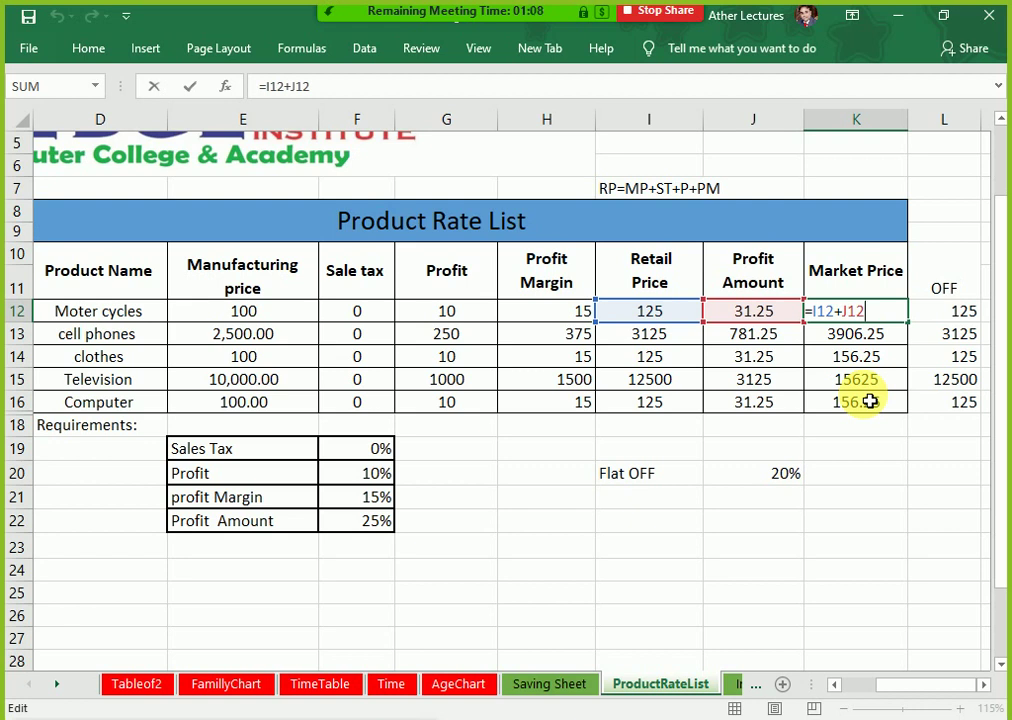
{"action": "key", "text": "Escape"}
{"action": "left_click", "coordinate": [786, 310]}
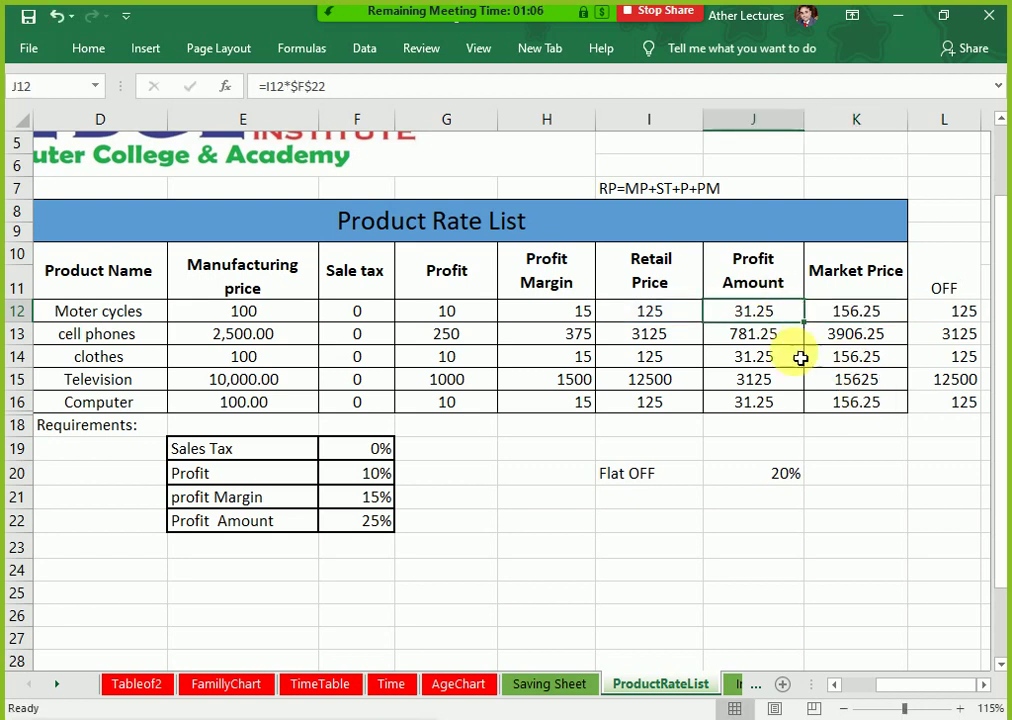
{"action": "left_click", "coordinate": [660, 312]}
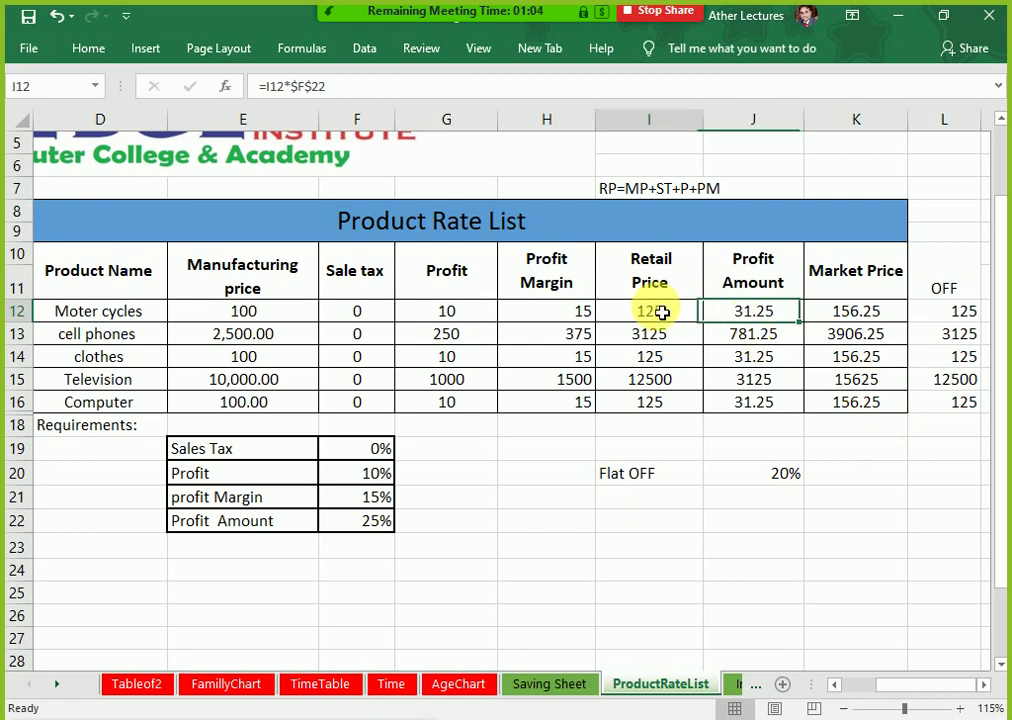
{"action": "left_click", "coordinate": [350, 522]}
{"action": "left_click", "coordinate": [748, 318]}
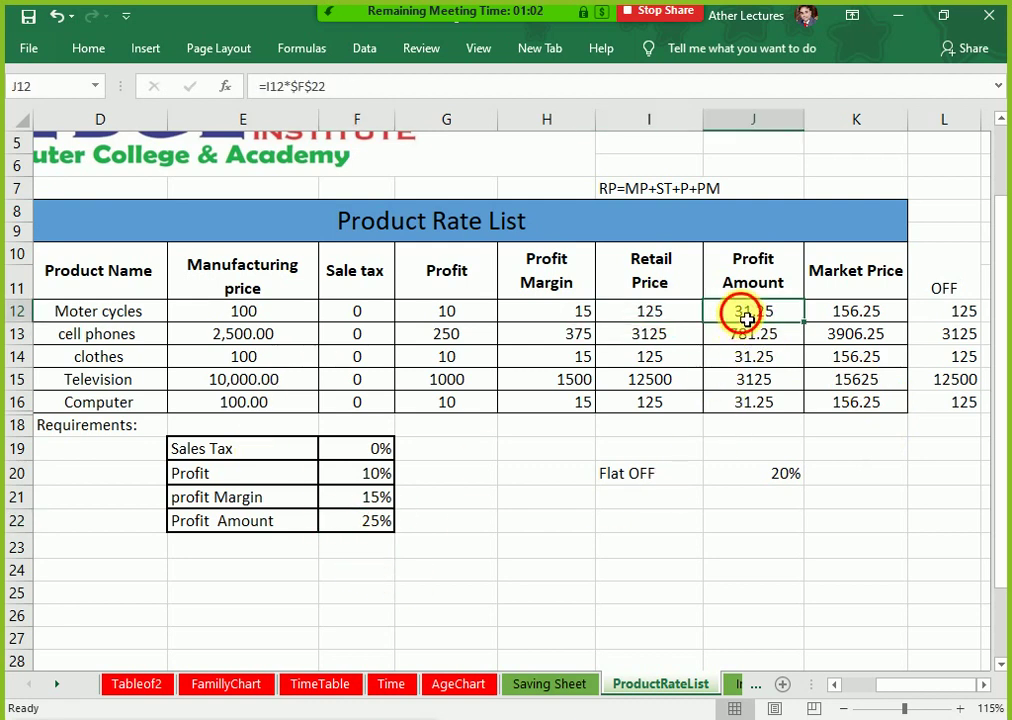
{"action": "double_click", "coordinate": [745, 316]}
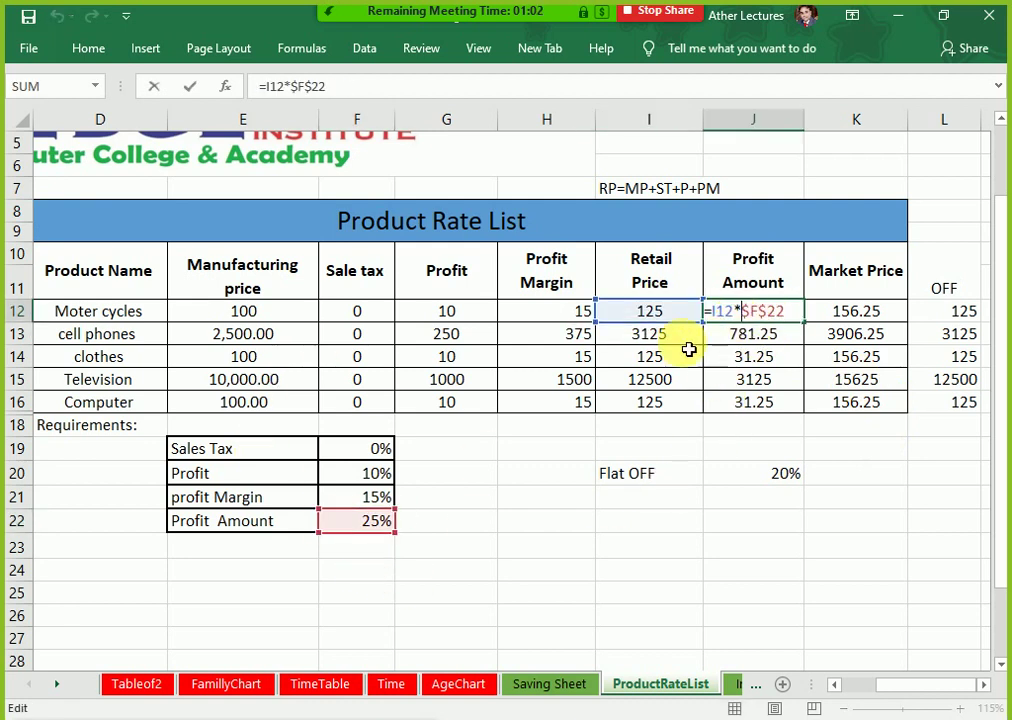
{"action": "left_click", "coordinate": [860, 320]}
{"action": "double_click", "coordinate": [860, 318]}
{"action": "key", "text": "Escape"}
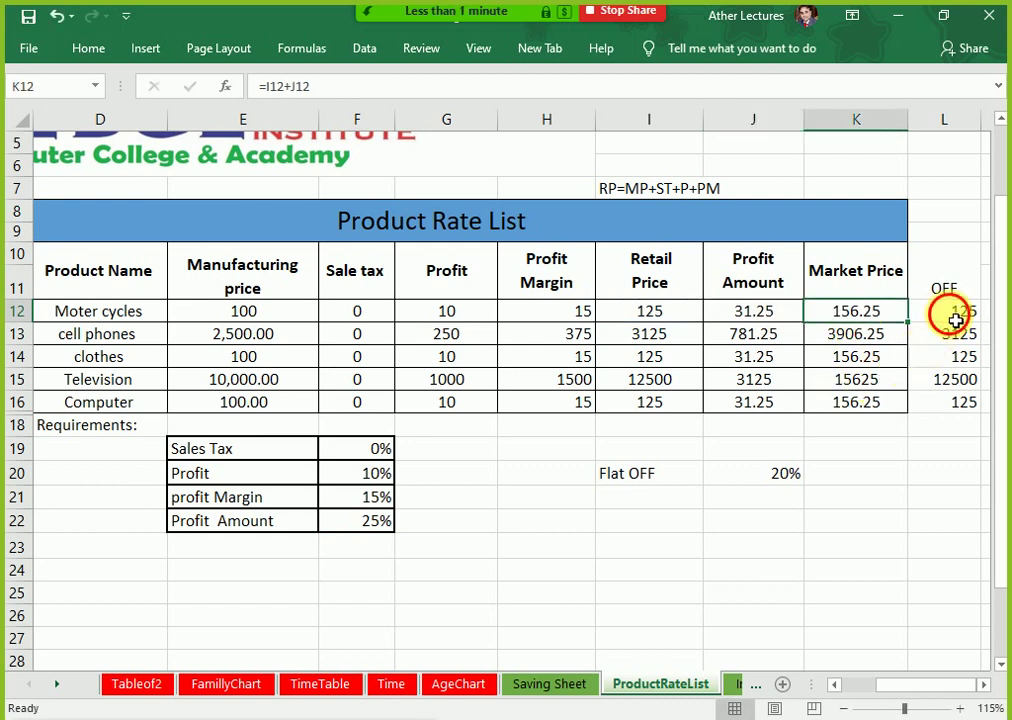
{"action": "double_click", "coordinate": [952, 316]}
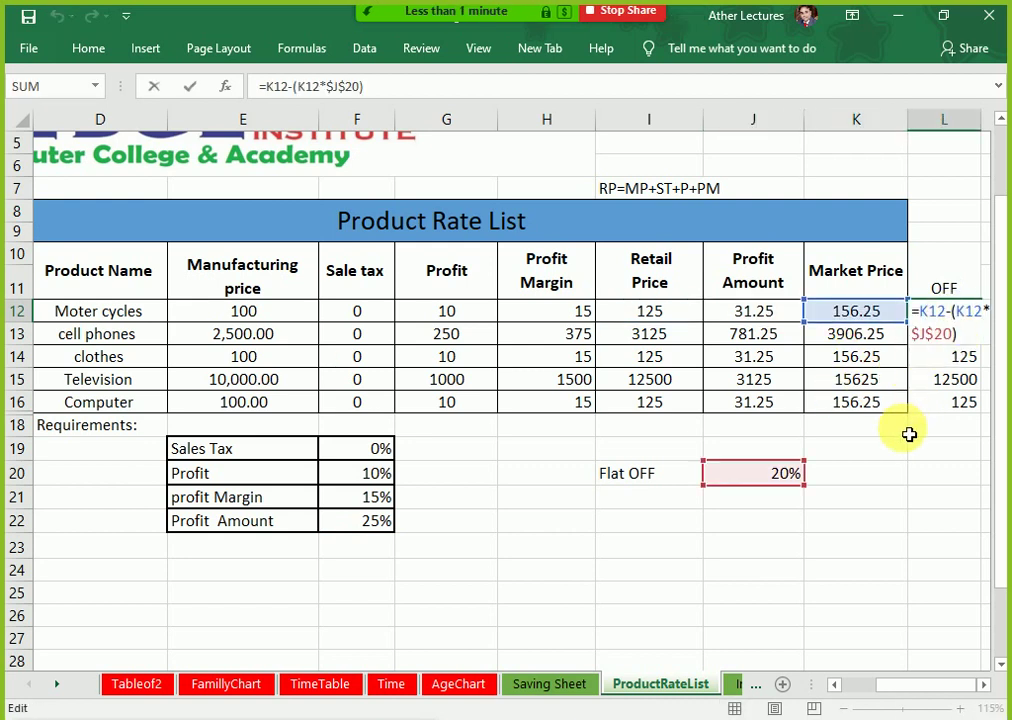
{"action": "key", "text": "Escape"}
{"action": "double_click", "coordinate": [858, 318]}
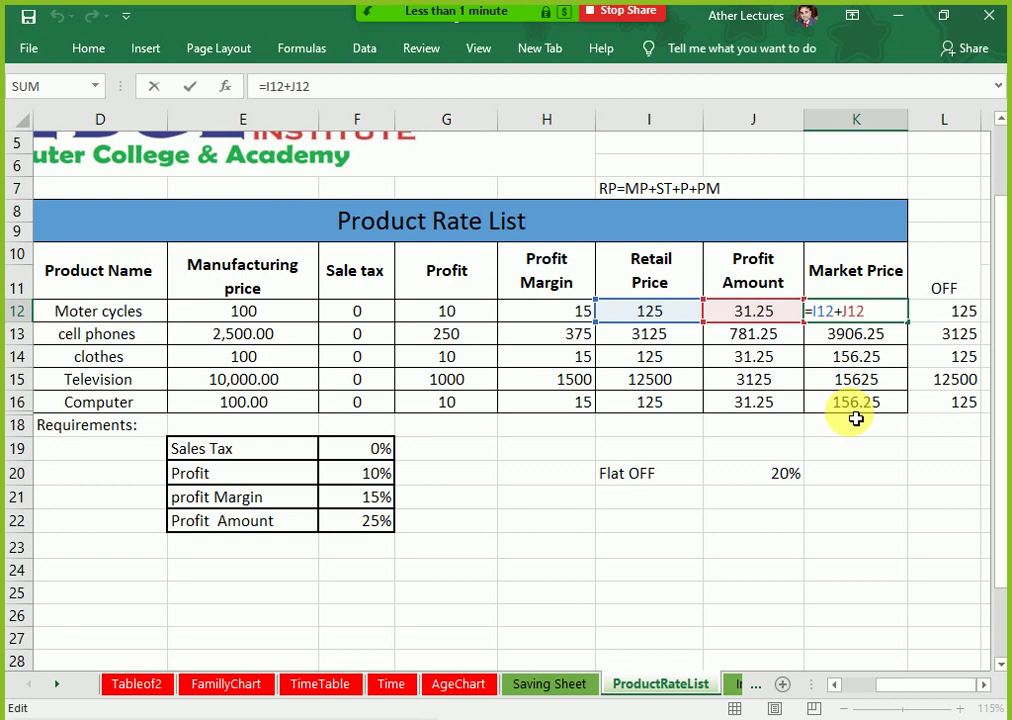
{"action": "key", "text": "Escape"}
{"action": "double_click", "coordinate": [779, 316]}
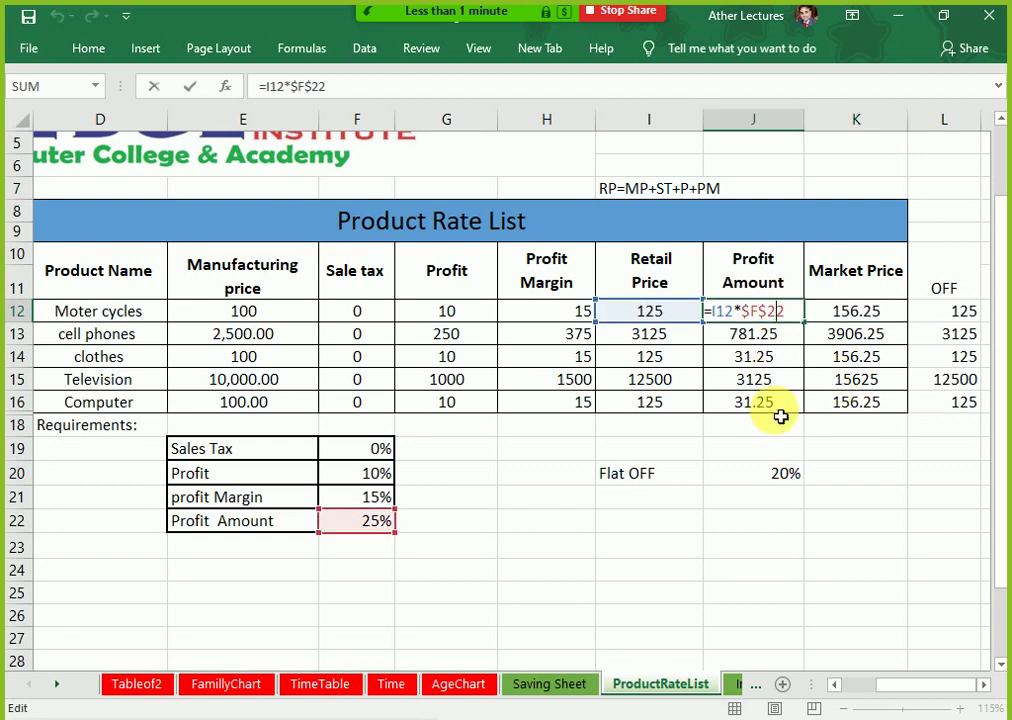
{"action": "key", "text": "Escape"}
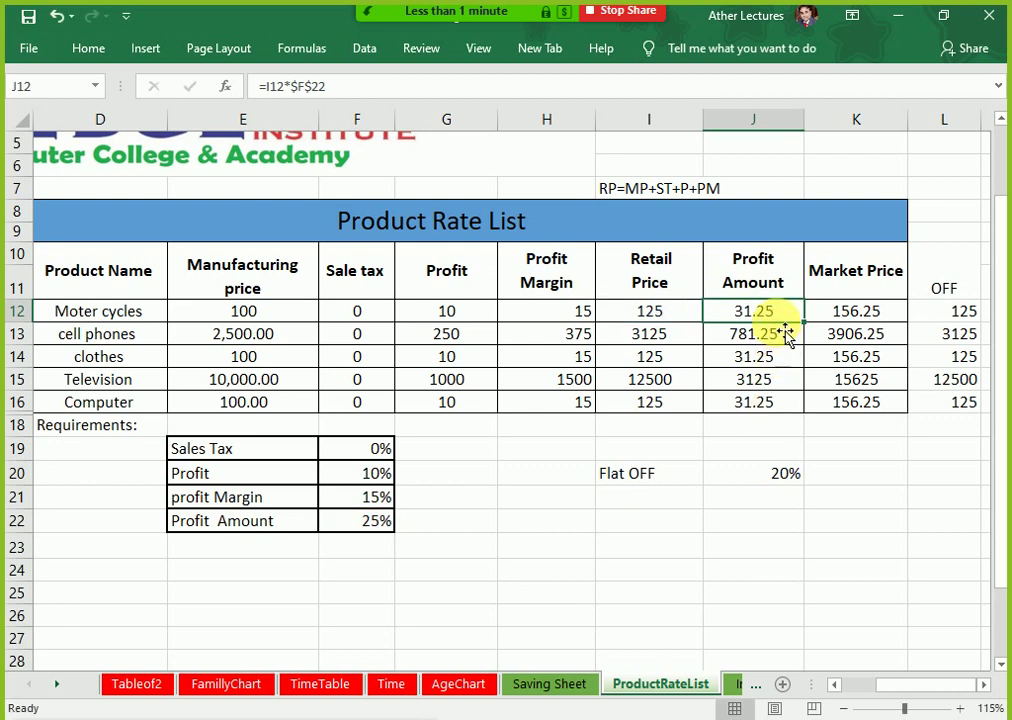
{"action": "left_click", "coordinate": [777, 475]}
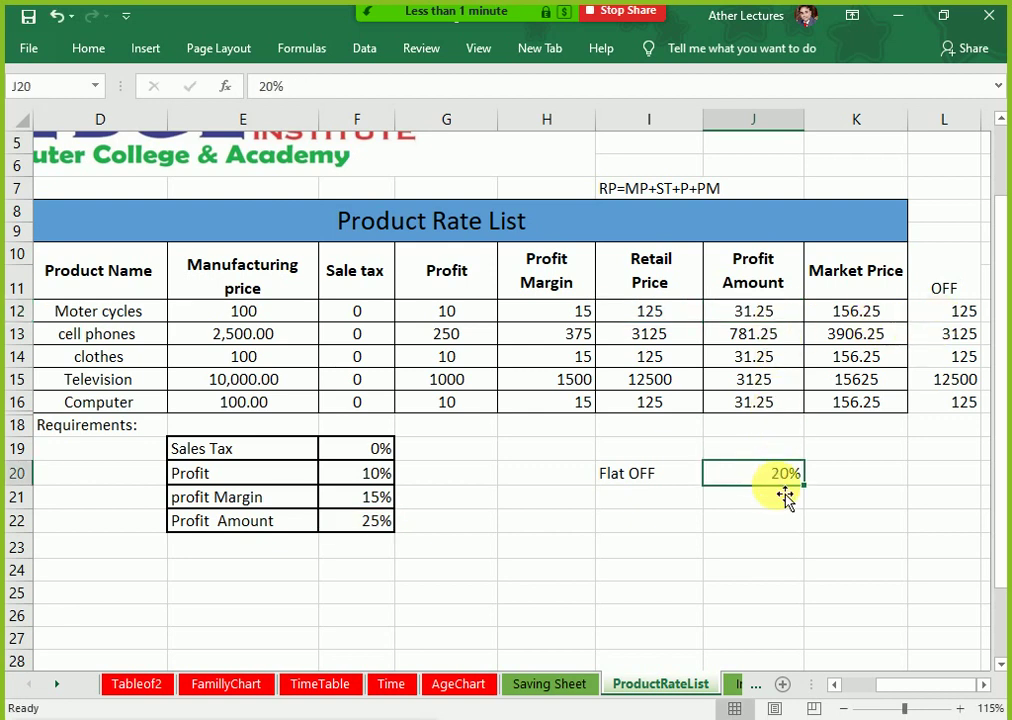
Step: Change the Flat OFF rate in J20 from 20% back to 10%
{"action": "double_click", "coordinate": [781, 480]}
{"action": "key", "text": "BackSpace"}
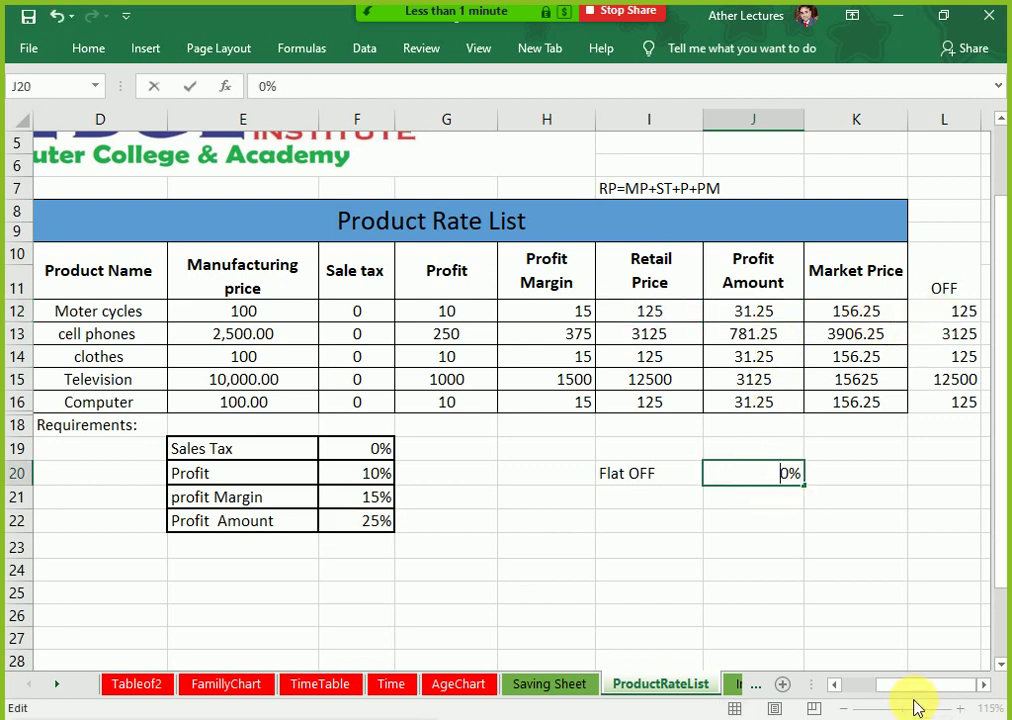
{"action": "key", "text": "Delete"}
{"action": "type", "text": "10"}
{"action": "key", "text": "Return"}
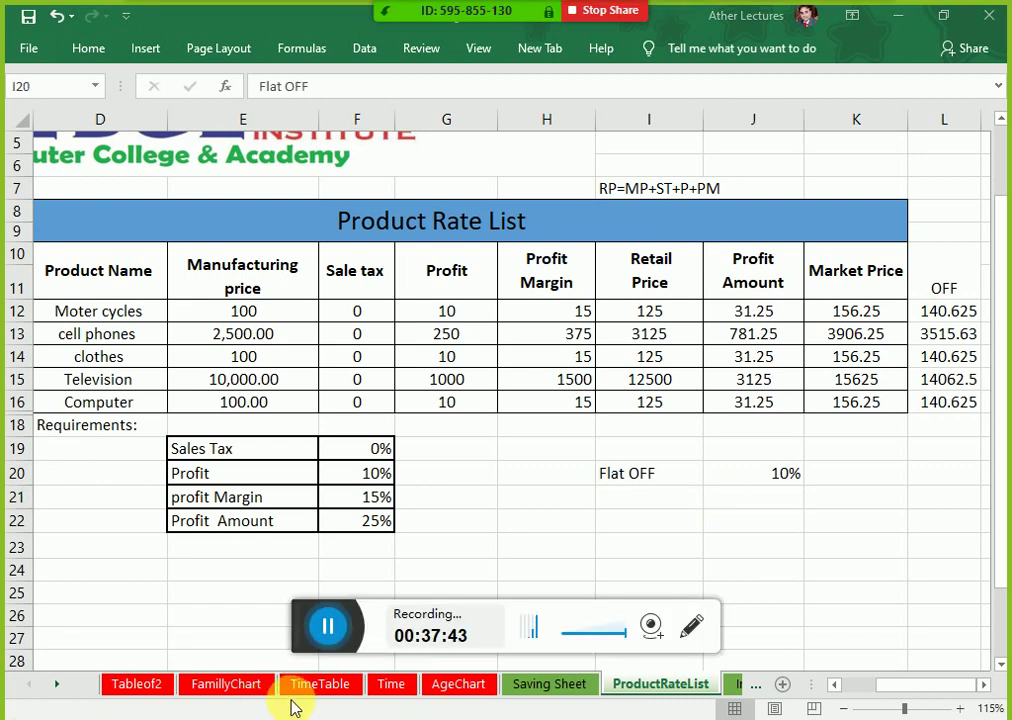
{"action": "left_click_drag", "start_coordinate": [306, 626], "coordinate": [226, 660]}
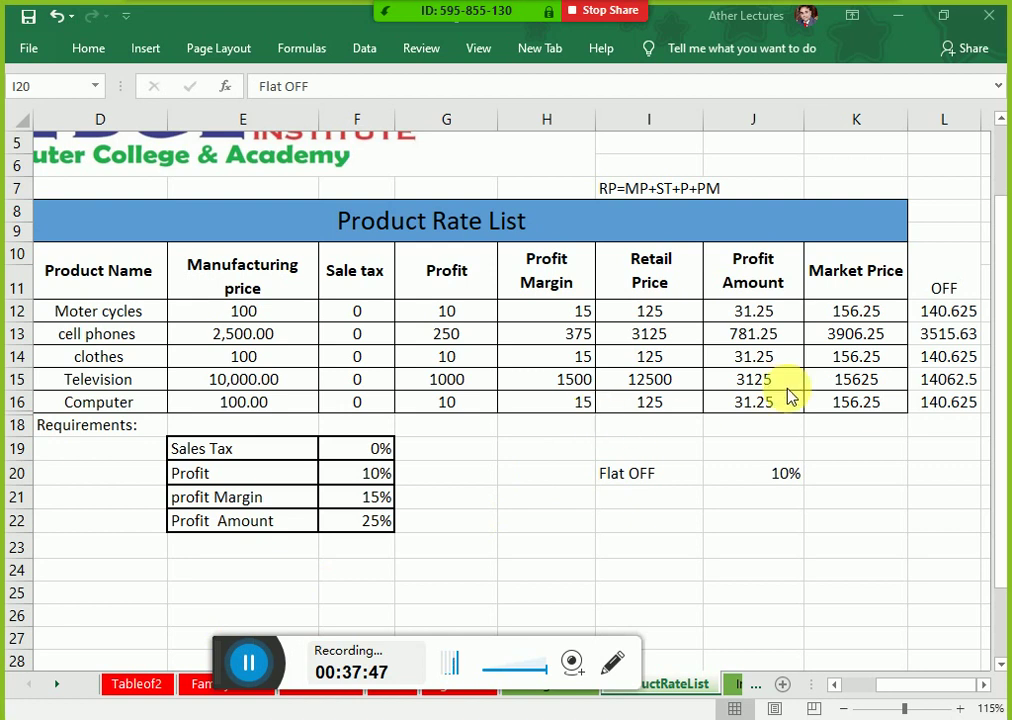
{"action": "left_click", "coordinate": [849, 316]}
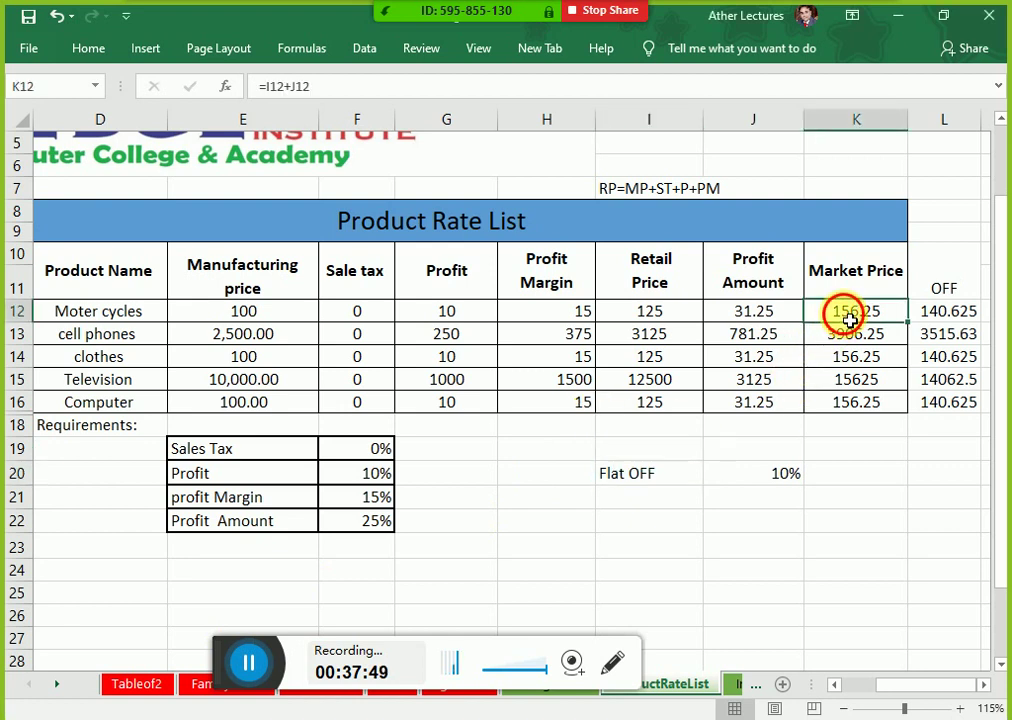
{"action": "double_click", "coordinate": [845, 314]}
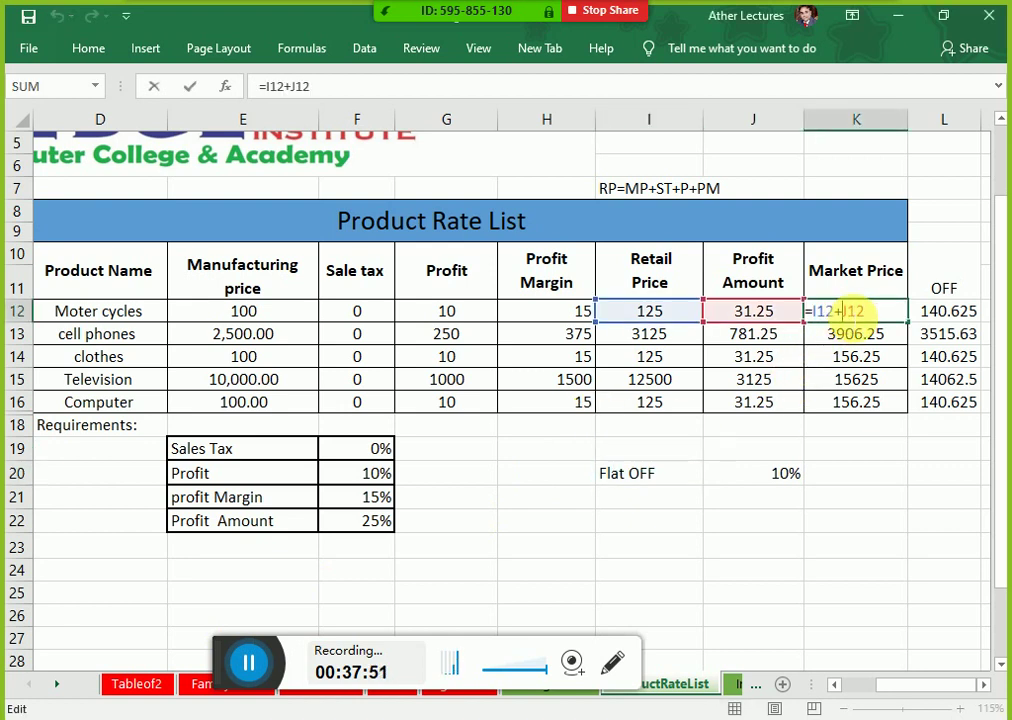
{"action": "key", "text": "Escape"}
{"action": "double_click", "coordinate": [935, 318]}
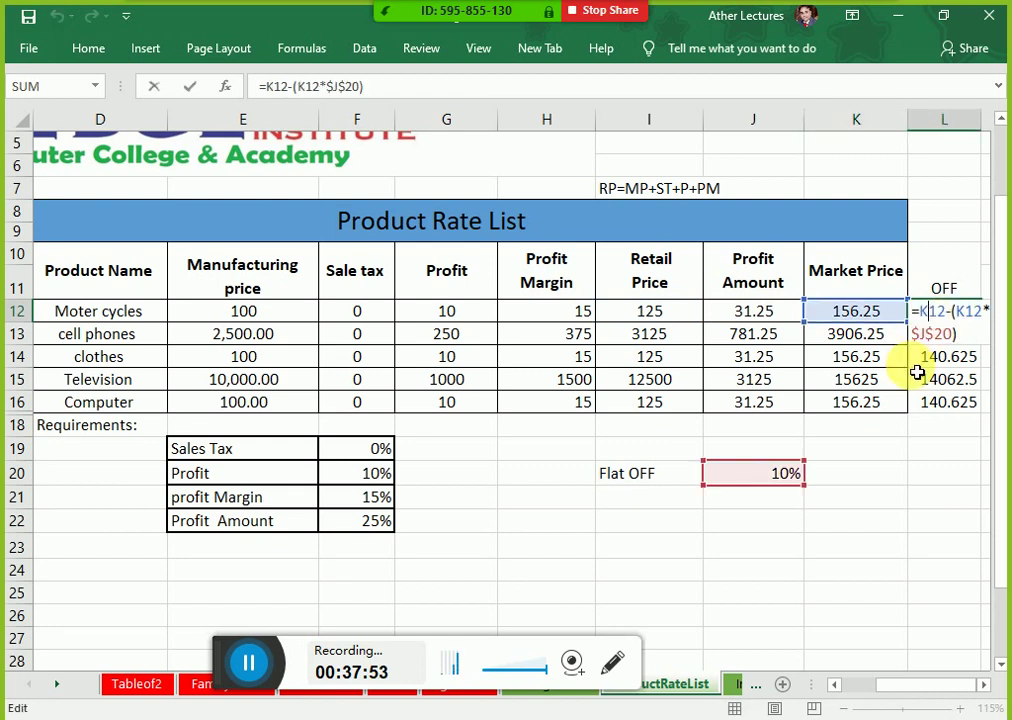
{"action": "left_click", "coordinate": [983, 684]}
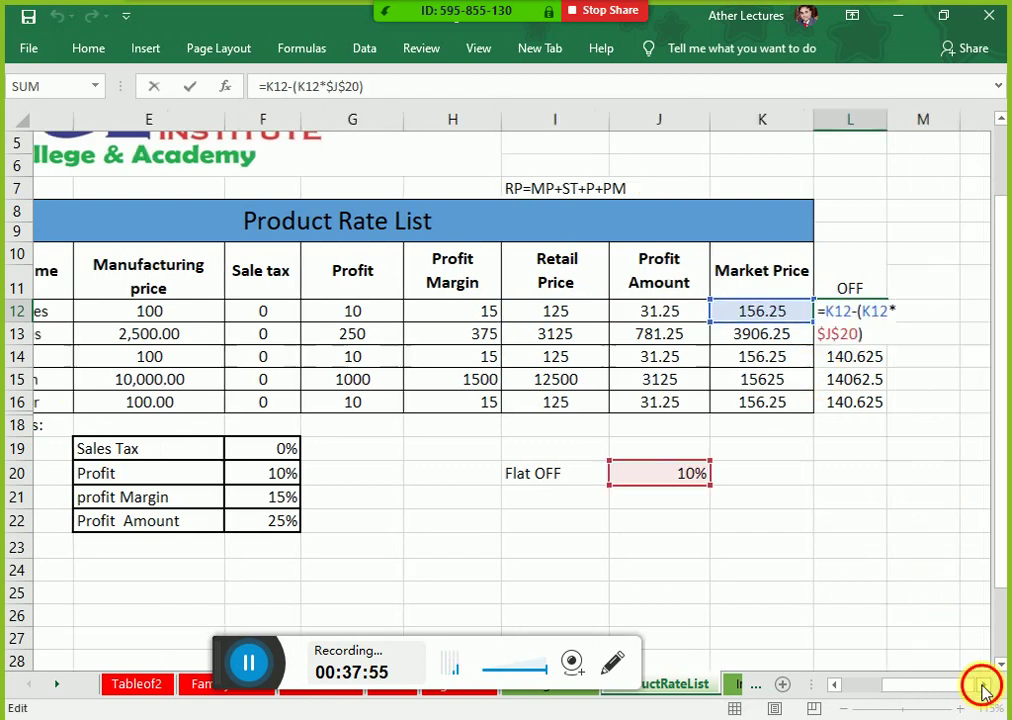
{"action": "left_click", "coordinate": [983, 684]}
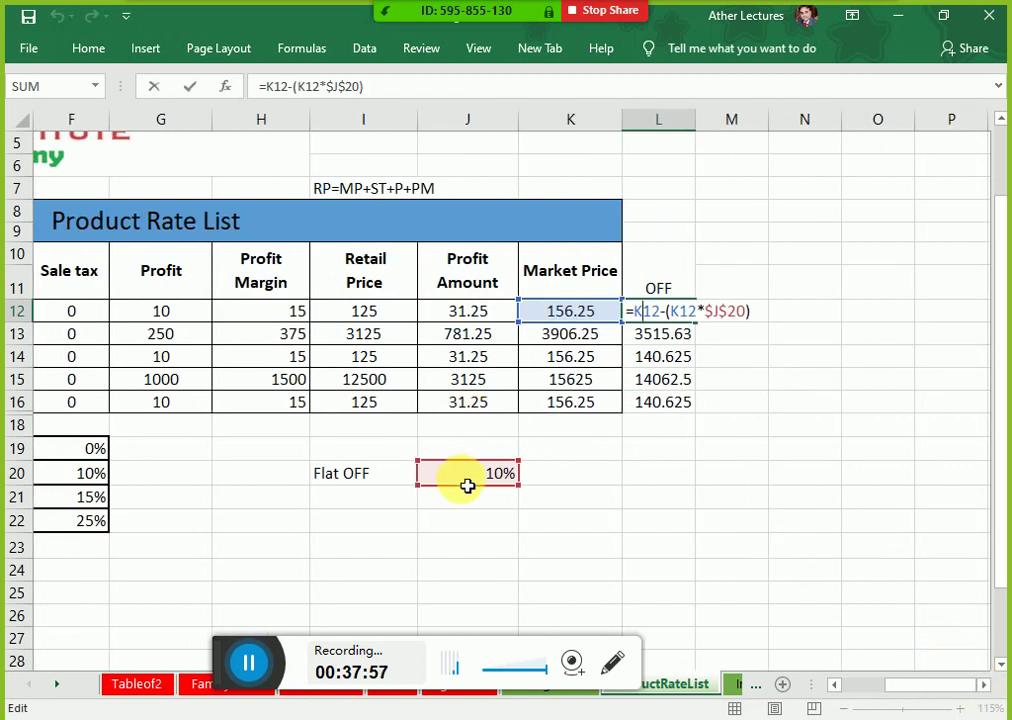
{"action": "key", "text": "Escape"}
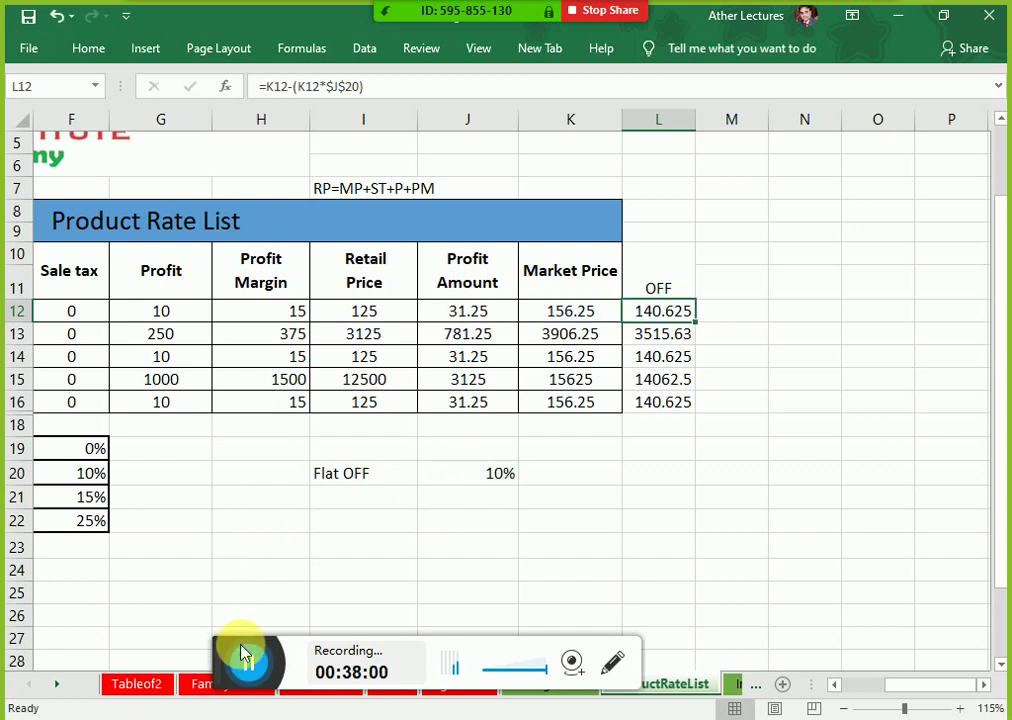
{"action": "left_click_drag", "start_coordinate": [231, 651], "coordinate": [62, 716]}
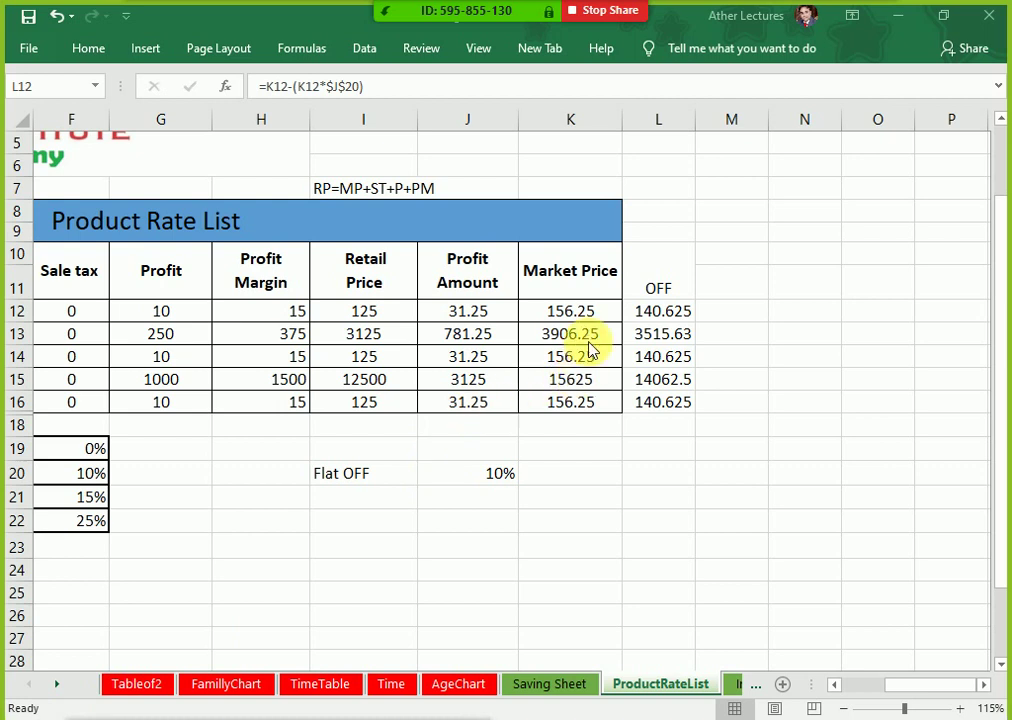
{"action": "double_click", "coordinate": [664, 311]}
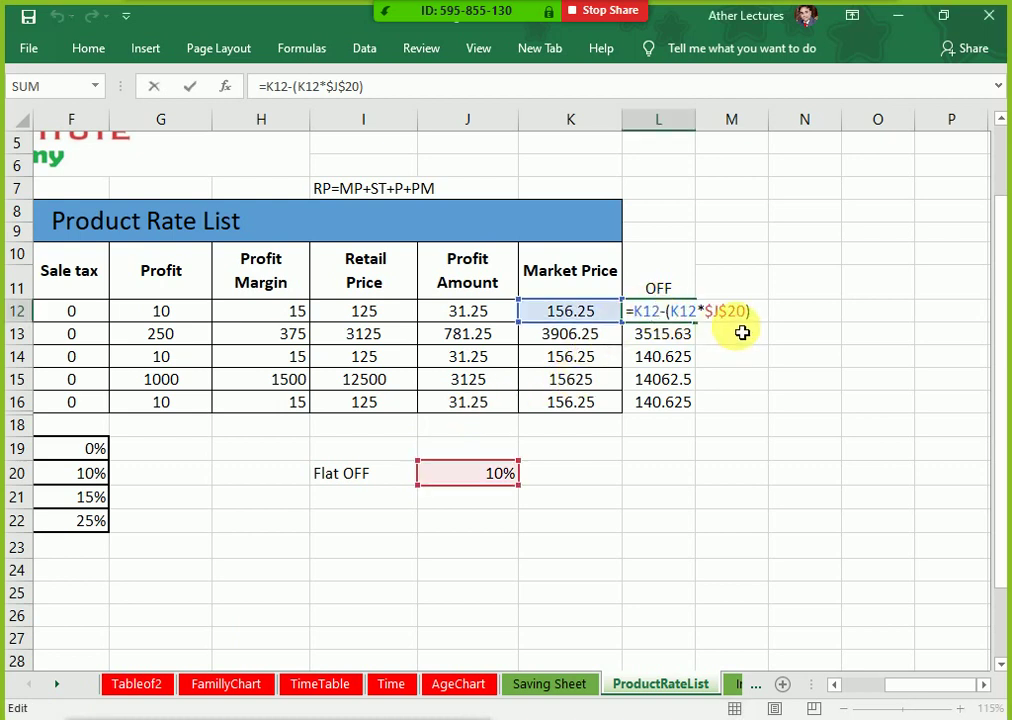
{"action": "left_click_drag", "start_coordinate": [637, 314], "coordinate": [673, 311]}
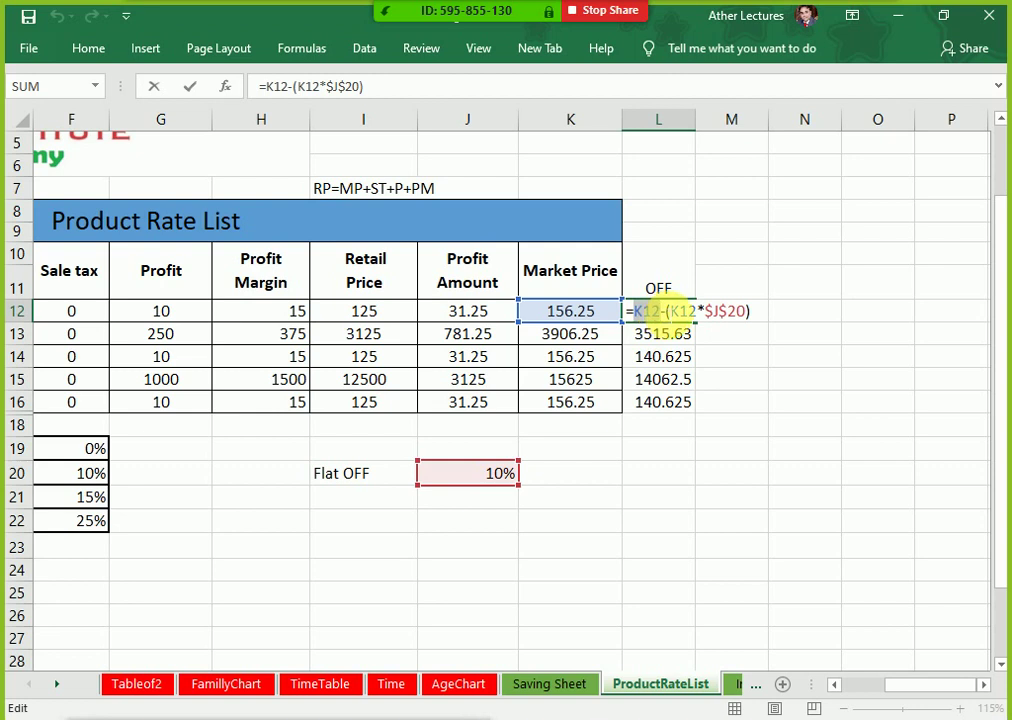
{"action": "left_click", "coordinate": [666, 311]}
{"action": "left_click_drag", "start_coordinate": [668, 309], "coordinate": [705, 321]}
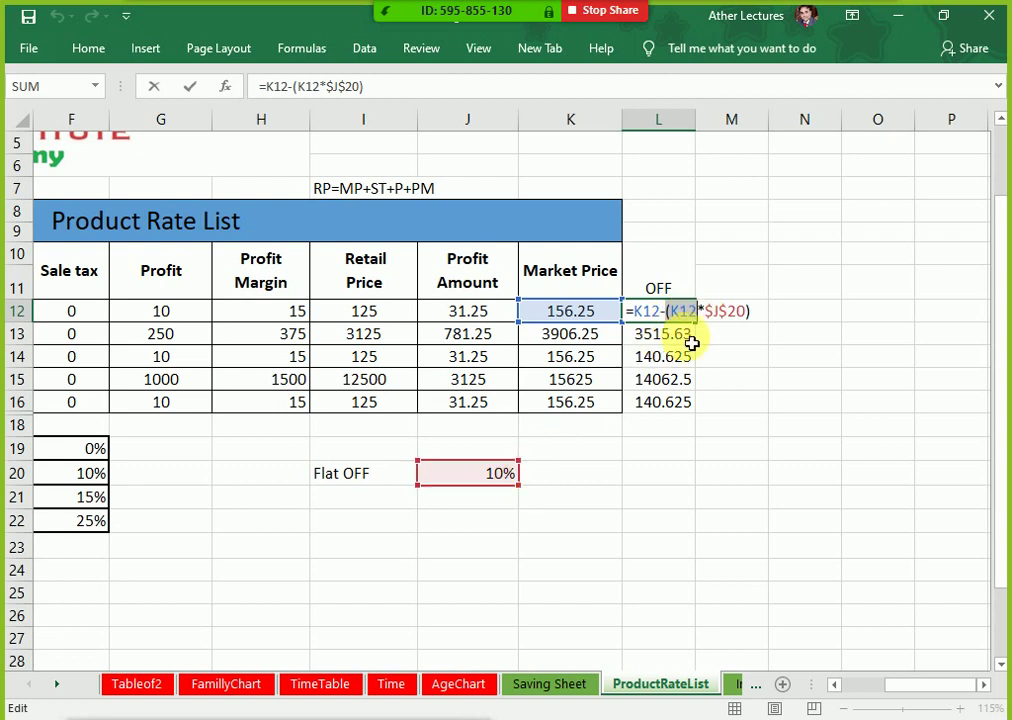
{"action": "left_click_drag", "start_coordinate": [763, 313], "coordinate": [680, 311]}
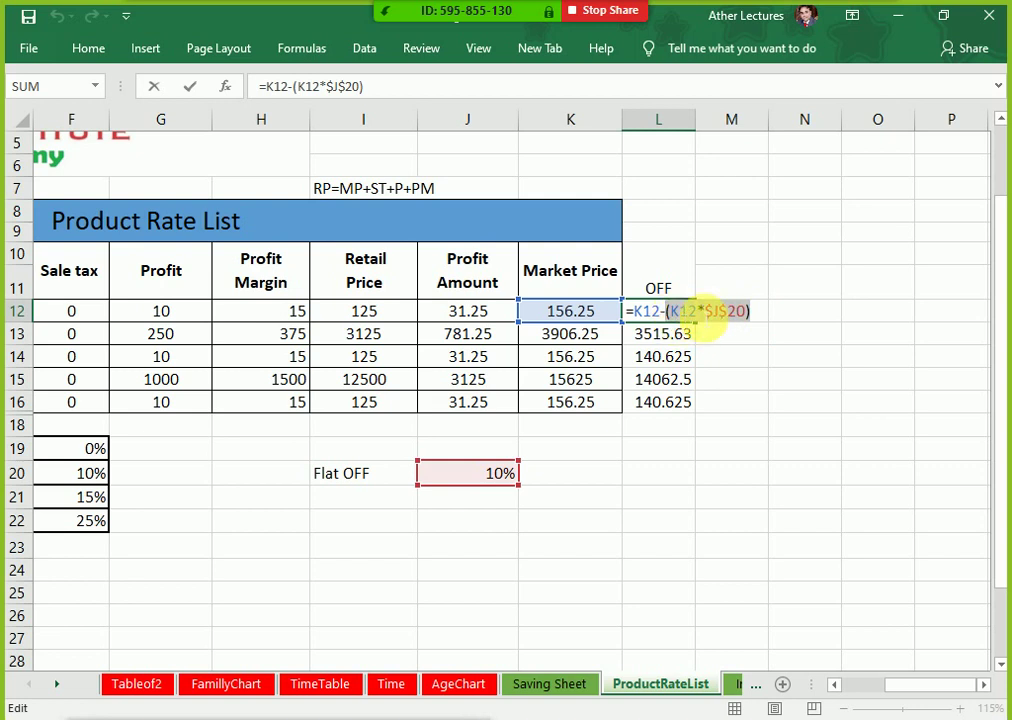
{"action": "left_click", "coordinate": [698, 312]}
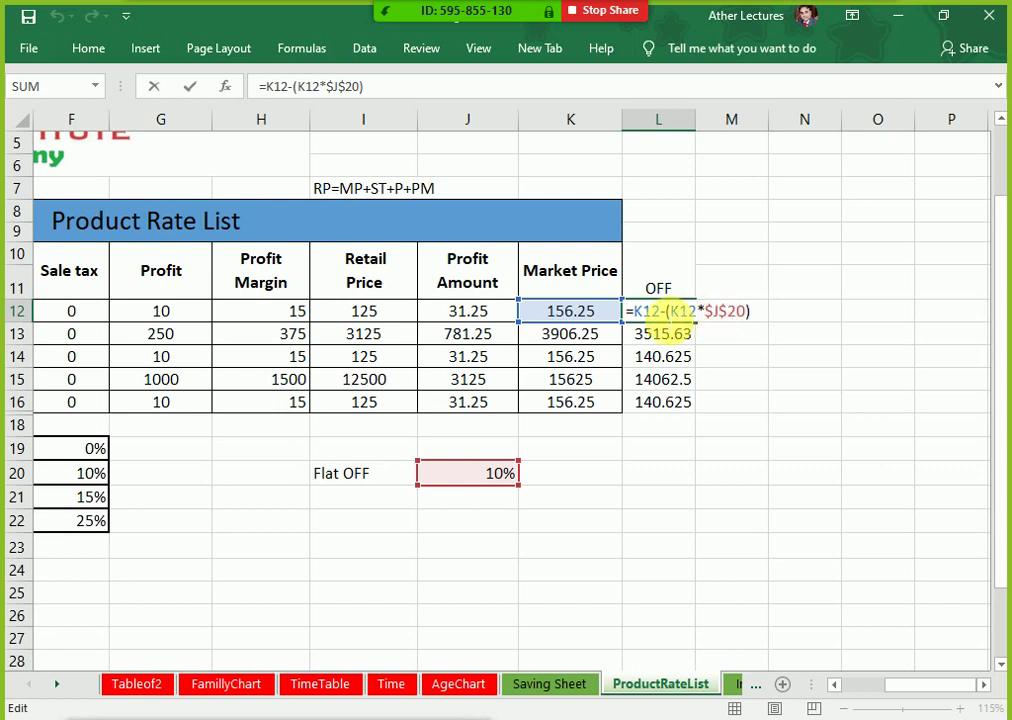
{"action": "left_click_drag", "start_coordinate": [667, 312], "coordinate": [766, 315]}
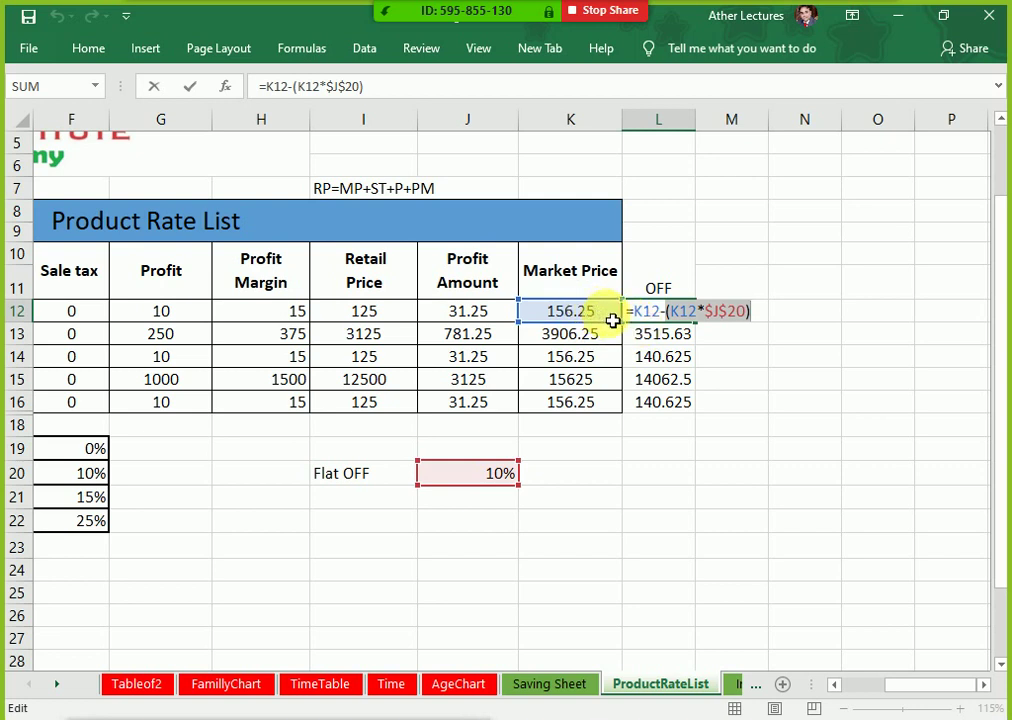
{"action": "key", "text": "Return"}
{"action": "left_click", "coordinate": [660, 315]}
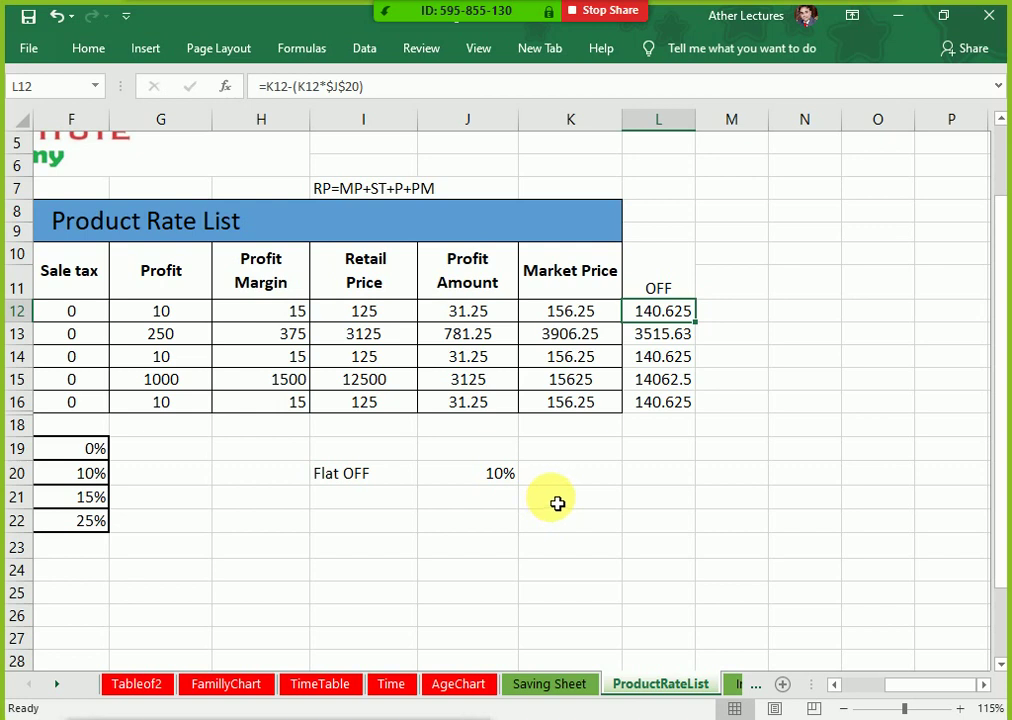
{"action": "left_click", "coordinate": [481, 476]}
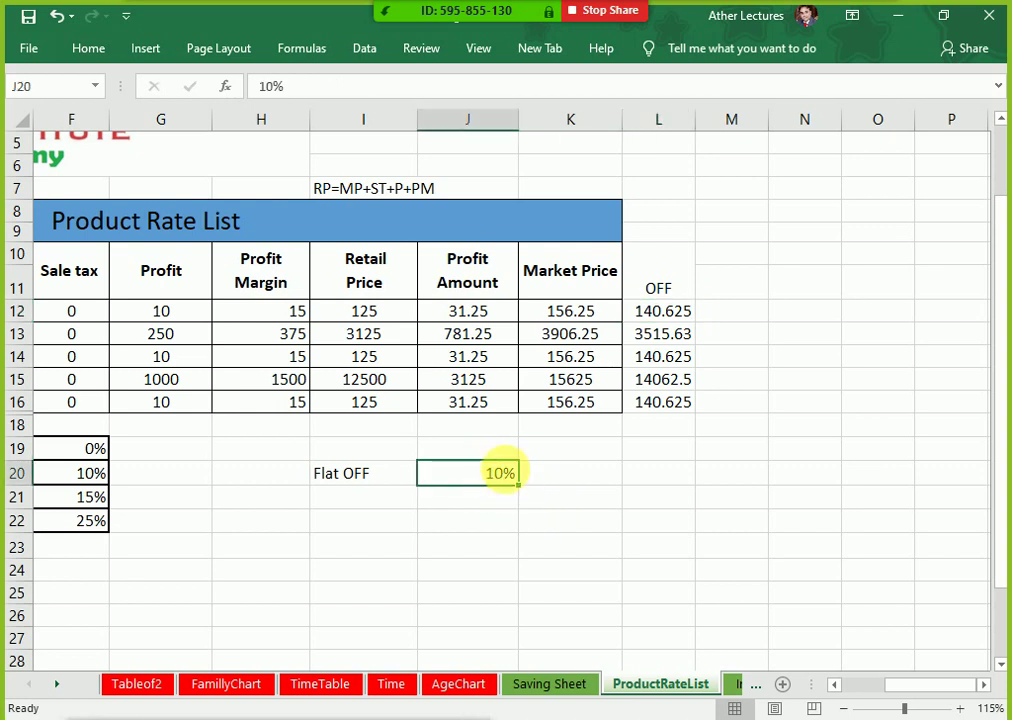
{"action": "left_click_drag", "start_coordinate": [639, 318], "coordinate": [639, 407]}
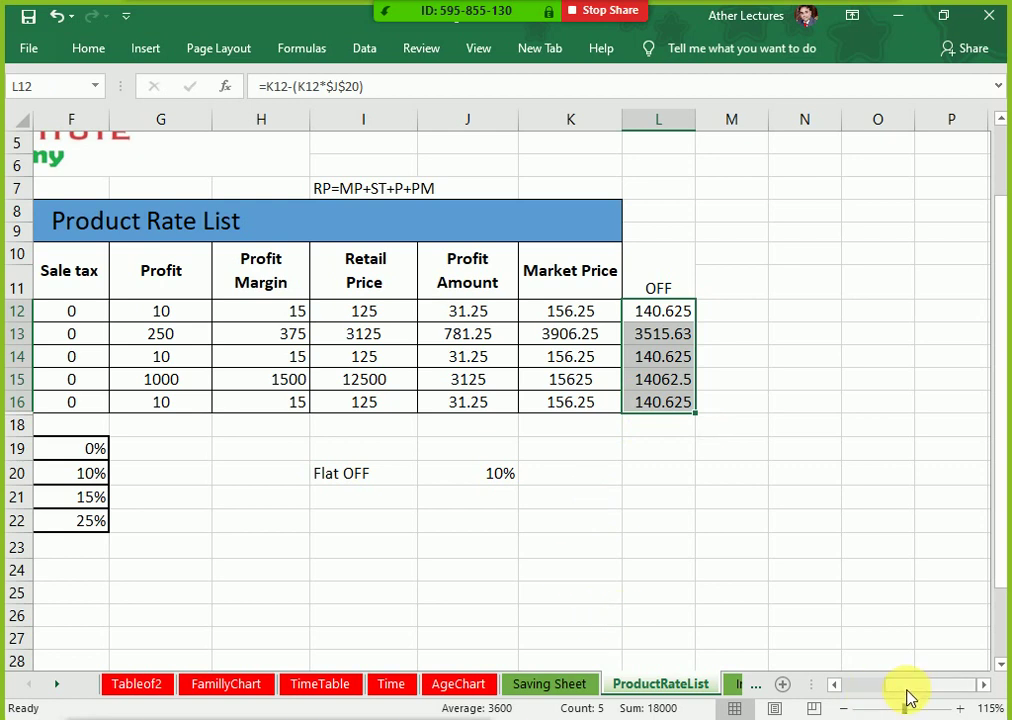
{"action": "left_click_drag", "start_coordinate": [906, 690], "coordinate": [895, 692]}
{"action": "left_click_drag", "start_coordinate": [944, 287], "coordinate": [766, 470]}
{"action": "left_click", "coordinate": [887, 316]}
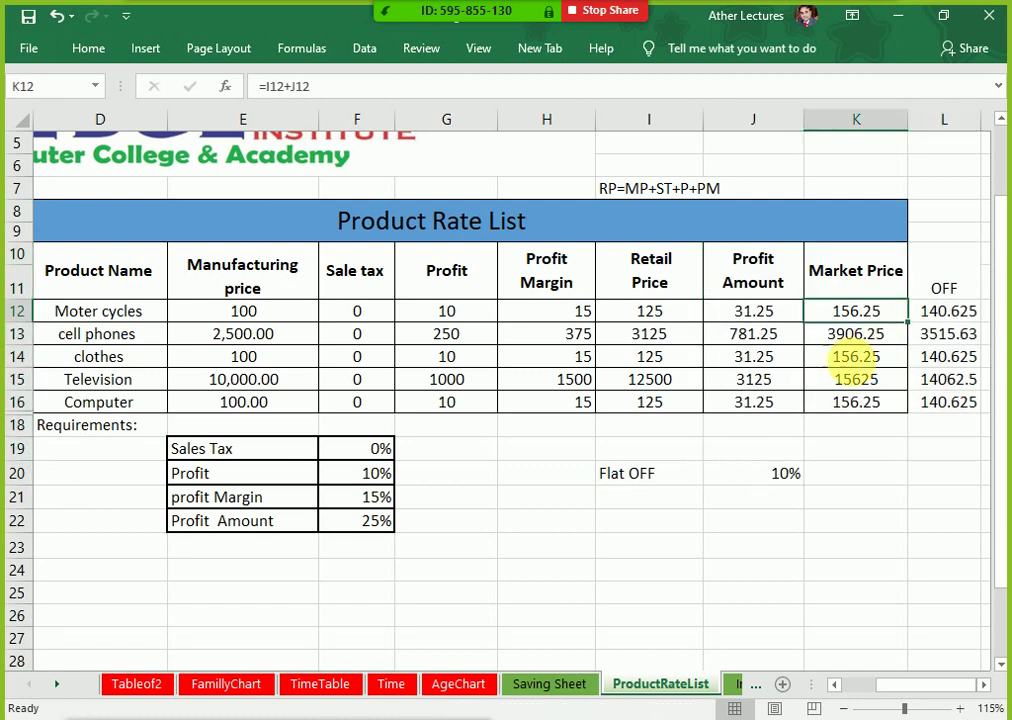
{"action": "left_click", "coordinate": [776, 481]}
{"action": "left_click", "coordinate": [928, 315]}
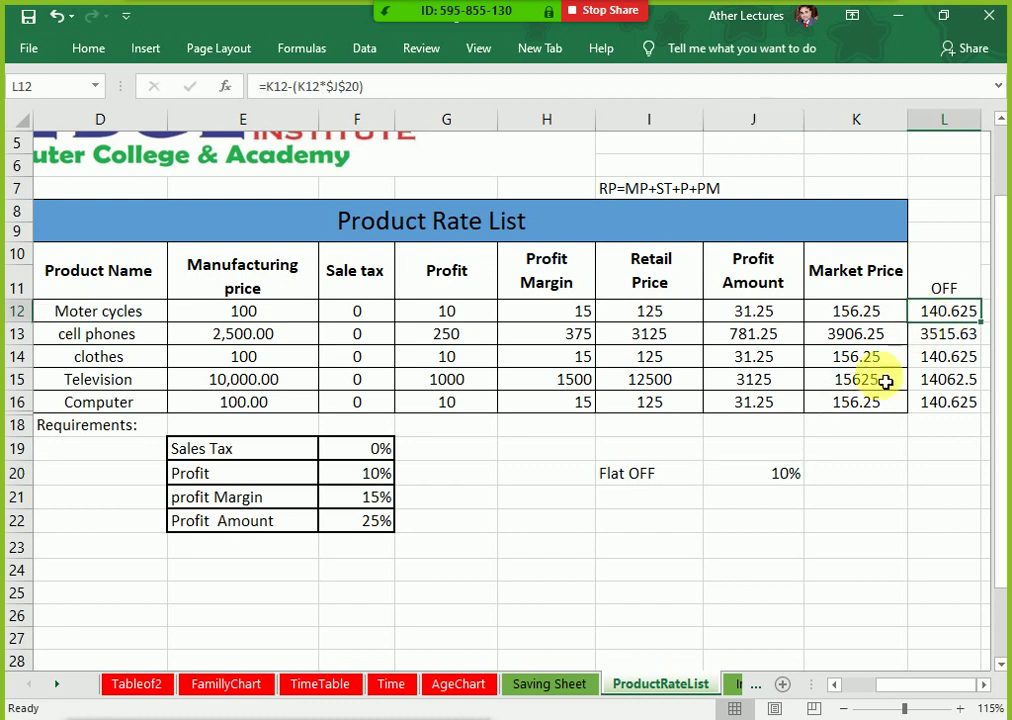
{"action": "left_click", "coordinate": [777, 478]}
{"action": "double_click", "coordinate": [785, 485]}
{"action": "left_click_drag", "start_coordinate": [779, 480], "coordinate": [769, 479]}
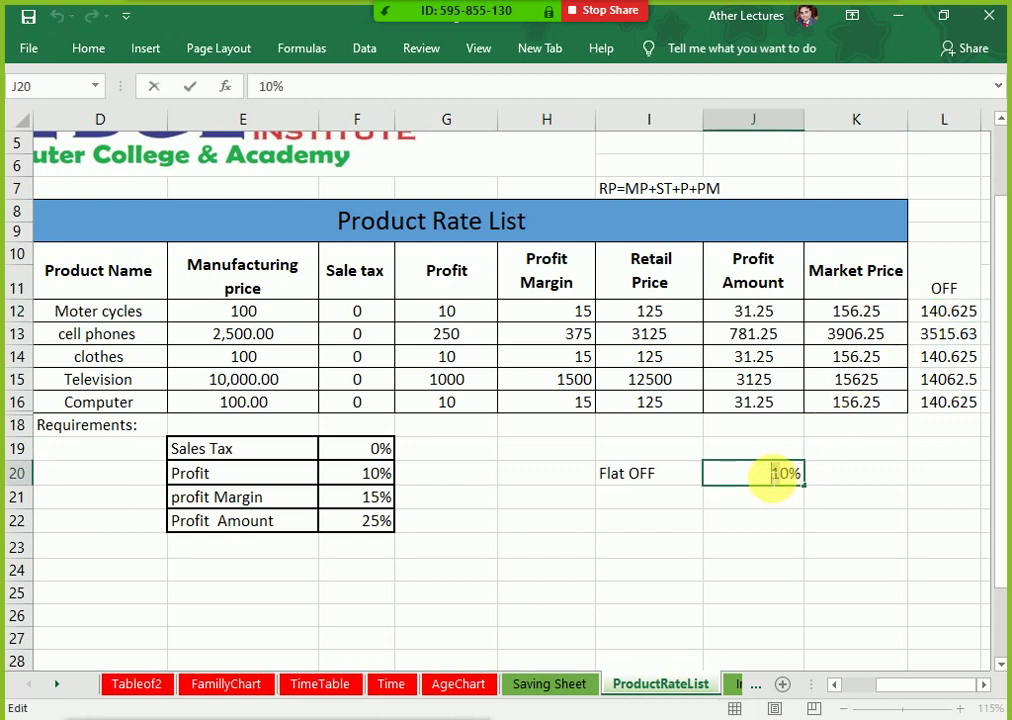
{"action": "key", "text": "Delete"}
{"action": "key", "text": "Delete"}
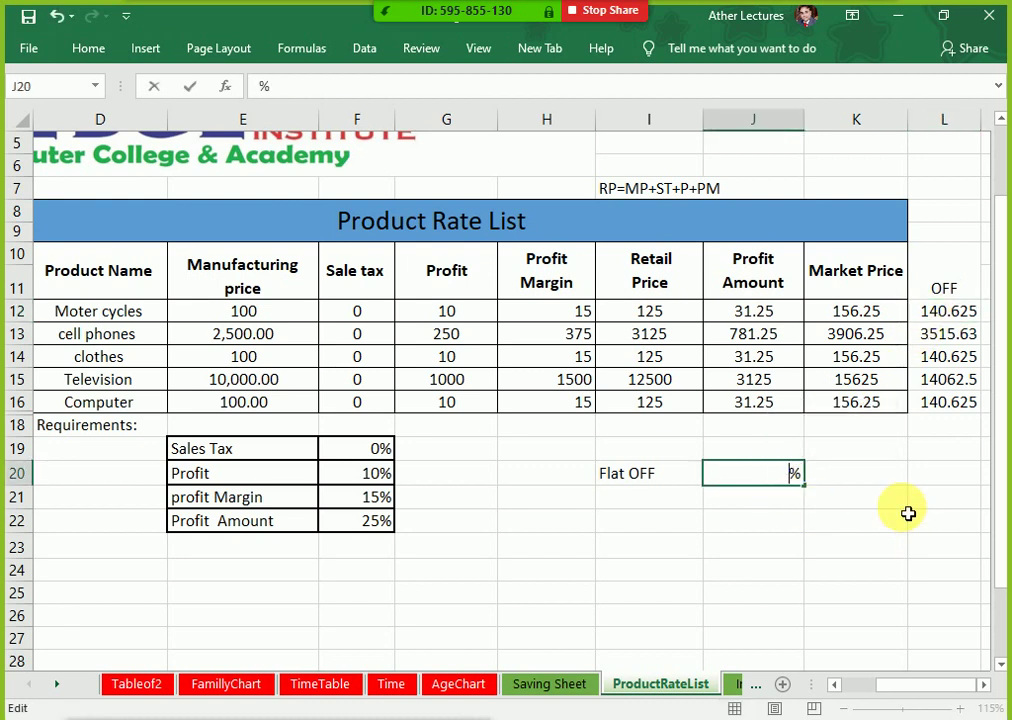
{"action": "type", "text": "7"}
{"action": "key", "text": "BackSpace"}
{"action": "type", "text": "12"}
{"action": "key", "text": "Escape"}
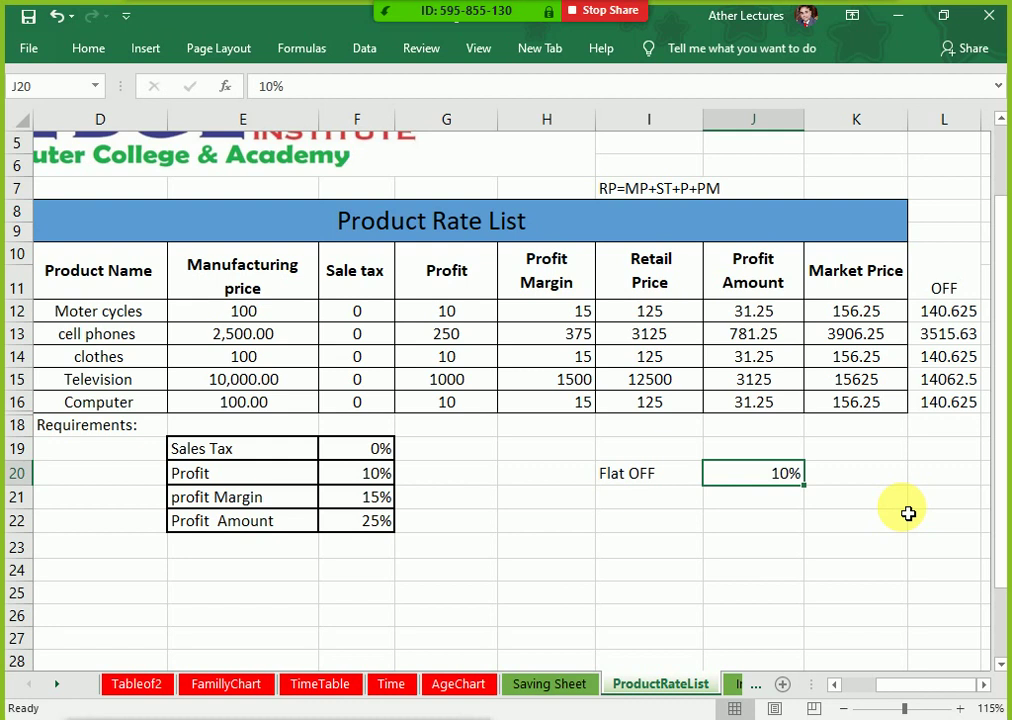
{"action": "left_click_drag", "start_coordinate": [124, 427], "coordinate": [812, 555]}
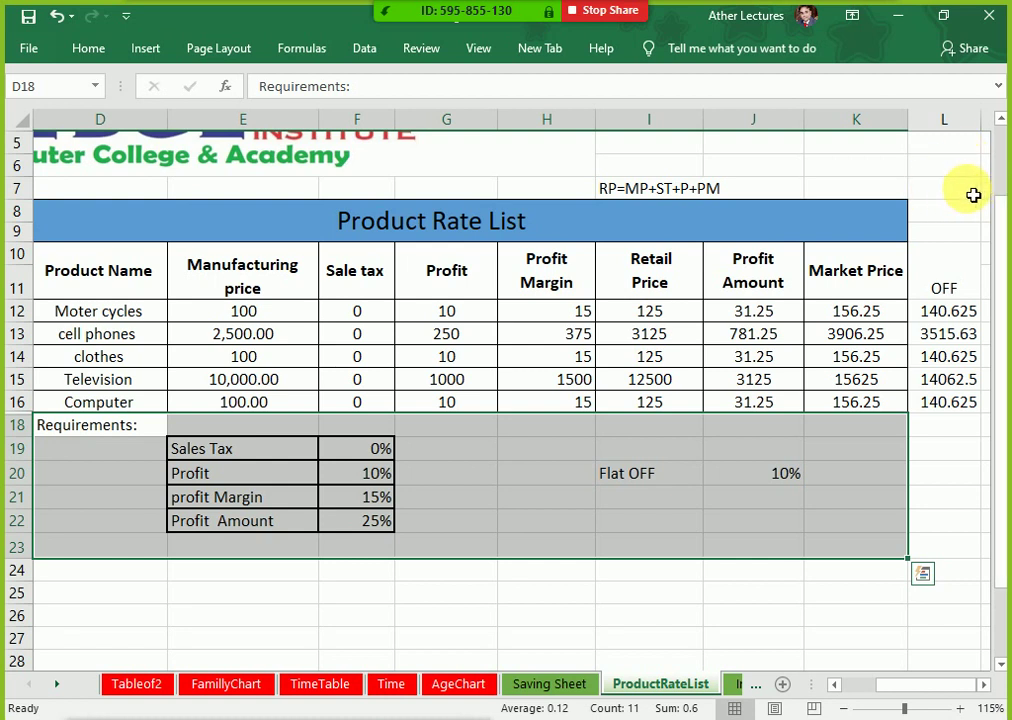
Step: Deselect the Requirements area and scroll through the ProductRateList sheet to review it
{"action": "left_click", "coordinate": [714, 456]}
{"action": "scroll", "coordinate": [605, 550], "scroll_direction": "down", "scroll_amount": 7}
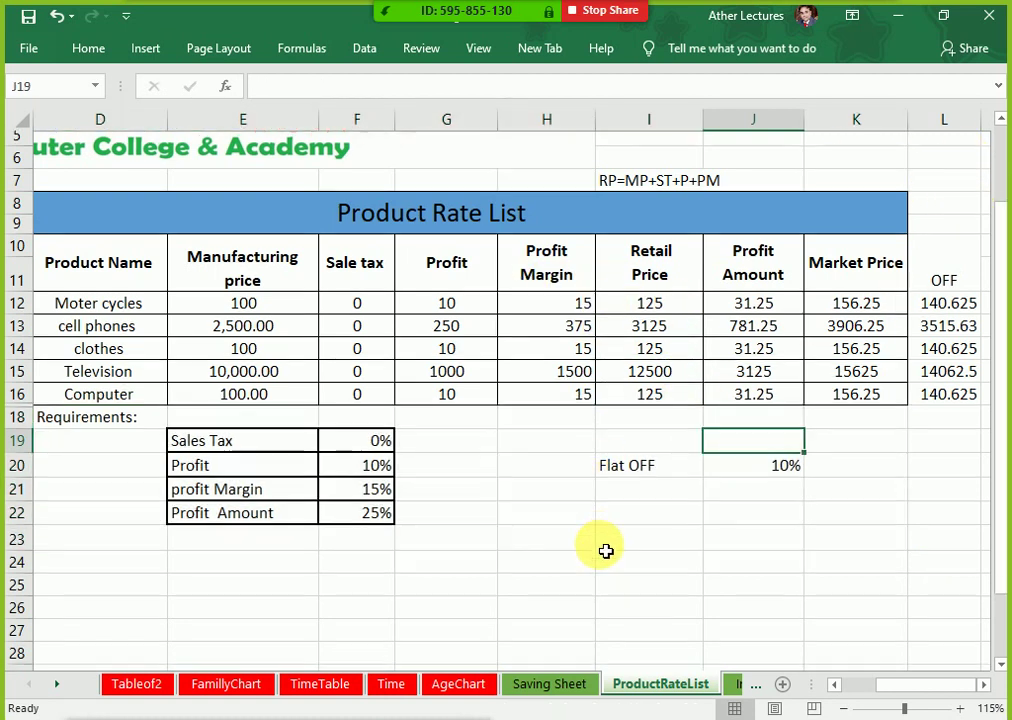
{"action": "scroll", "coordinate": [616, 548], "scroll_direction": "down", "scroll_amount": 11}
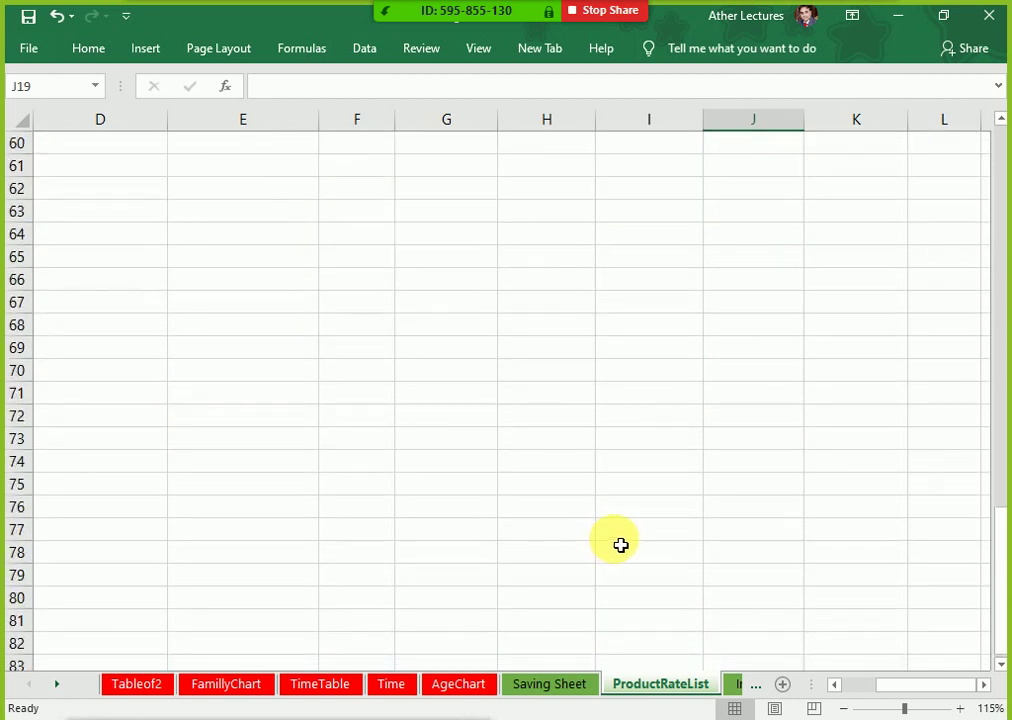
{"action": "scroll", "coordinate": [623, 542], "scroll_direction": "down", "scroll_amount": 1}
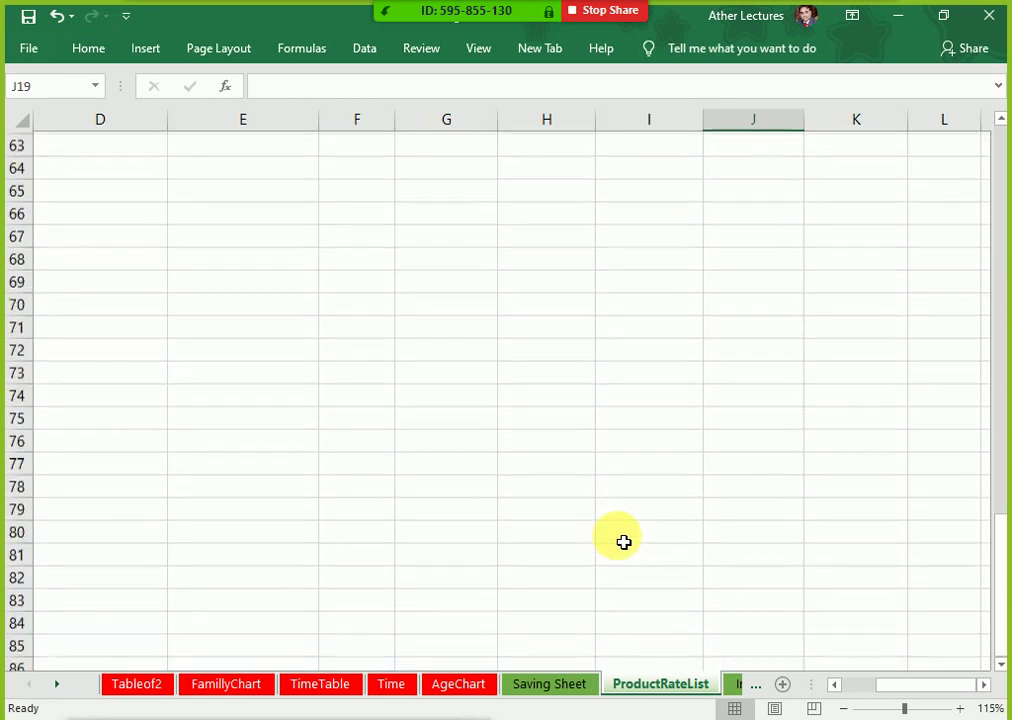
{"action": "scroll", "coordinate": [623, 512], "scroll_direction": "up", "scroll_amount": 4}
{"action": "scroll", "coordinate": [622, 513], "scroll_direction": "up", "scroll_amount": 15}
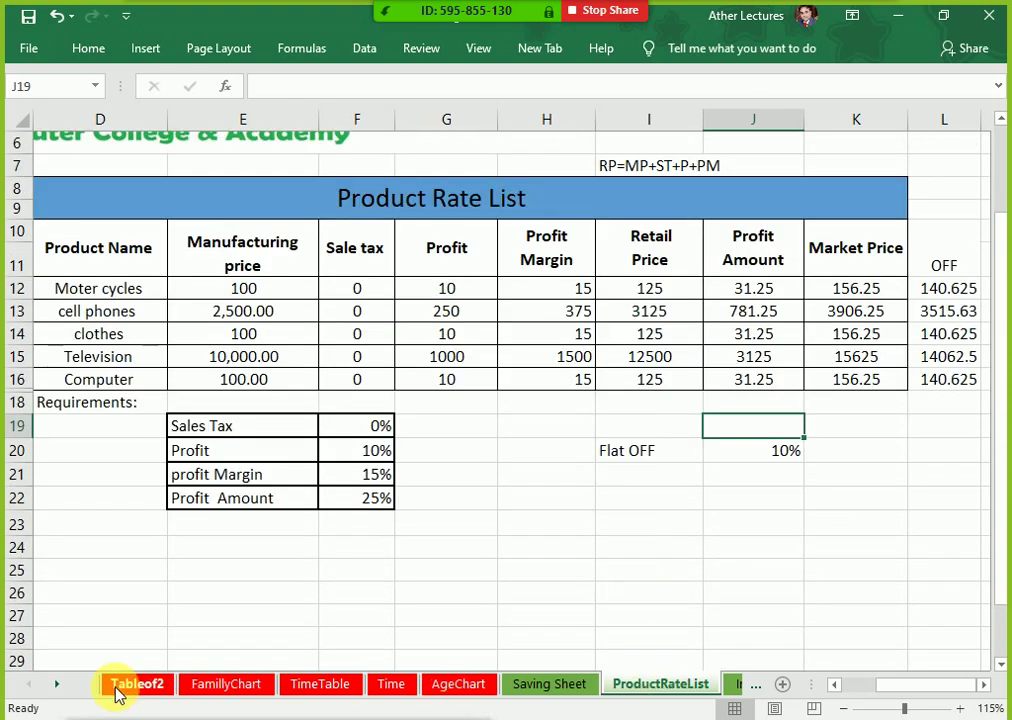
Step: Scroll the sheet tabs to reveal later sheets, then select empty cell G23
{"action": "left_click", "coordinate": [57, 686]}
{"action": "left_click", "coordinate": [57, 686]}
{"action": "left_click", "coordinate": [57, 686]}
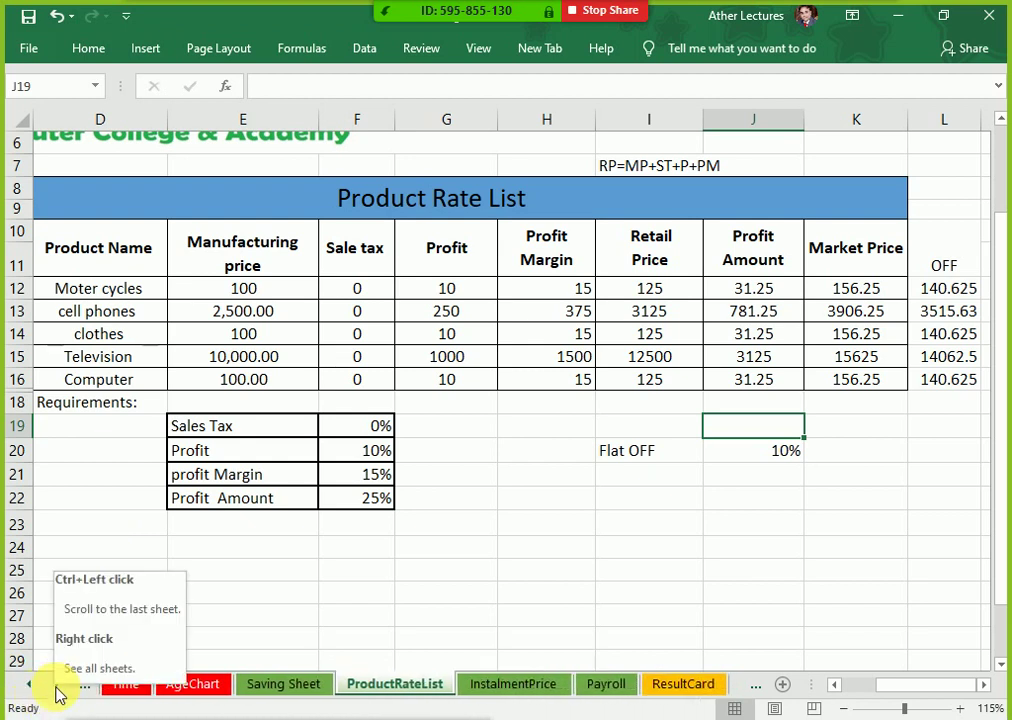
{"action": "left_click", "coordinate": [454, 523]}
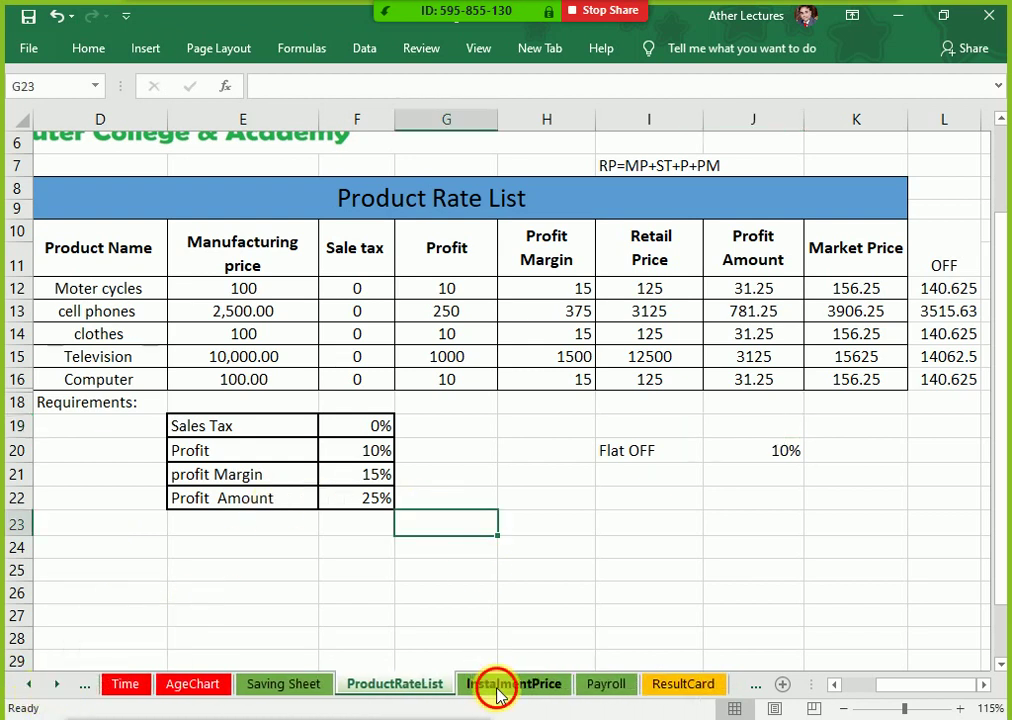
Step: Switch to the InstalmentPrice sheet and zoom out to 150% to fit more columns
{"action": "left_click", "coordinate": [495, 690]}
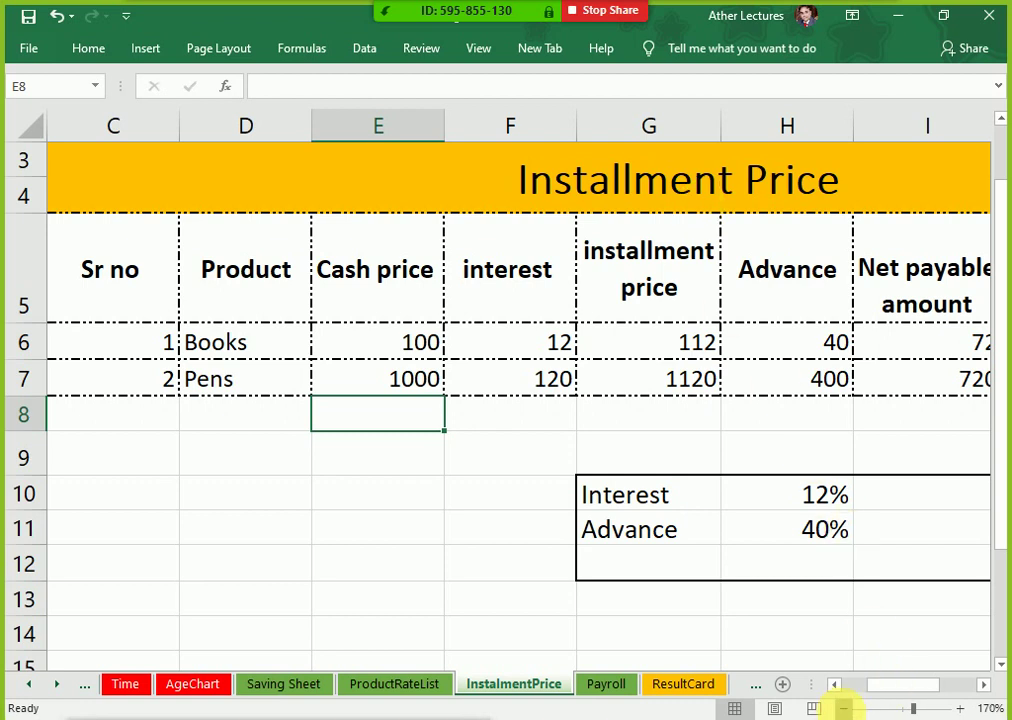
{"action": "left_click", "coordinate": [843, 707]}
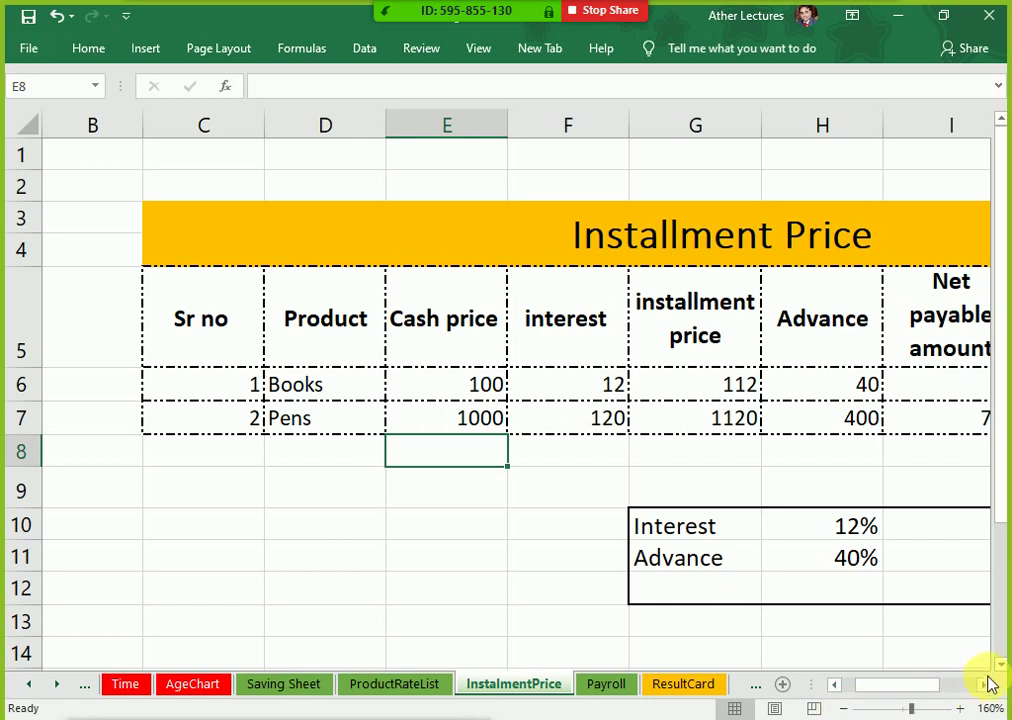
{"action": "left_click", "coordinate": [984, 684]}
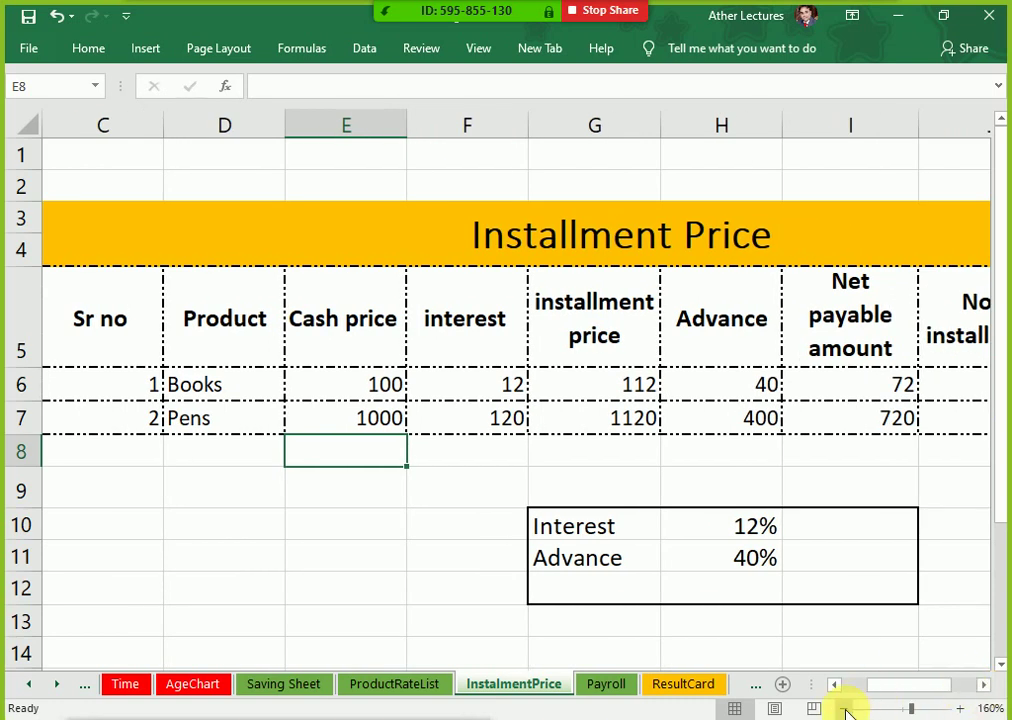
{"action": "left_click", "coordinate": [843, 708]}
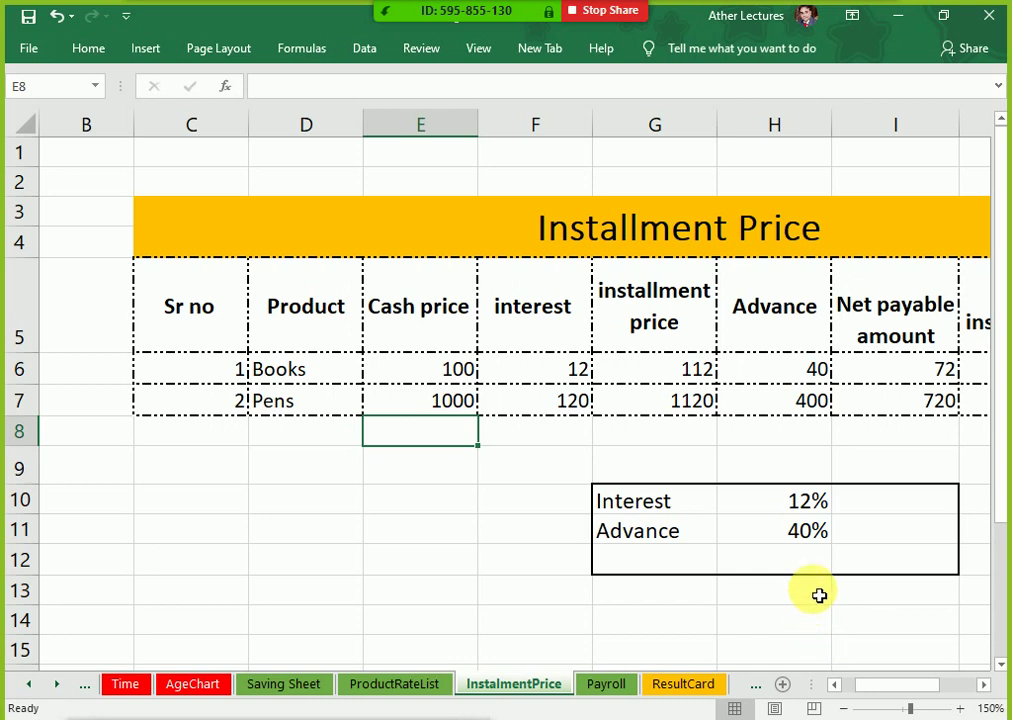
{"action": "key", "text": "ctrl+p"}
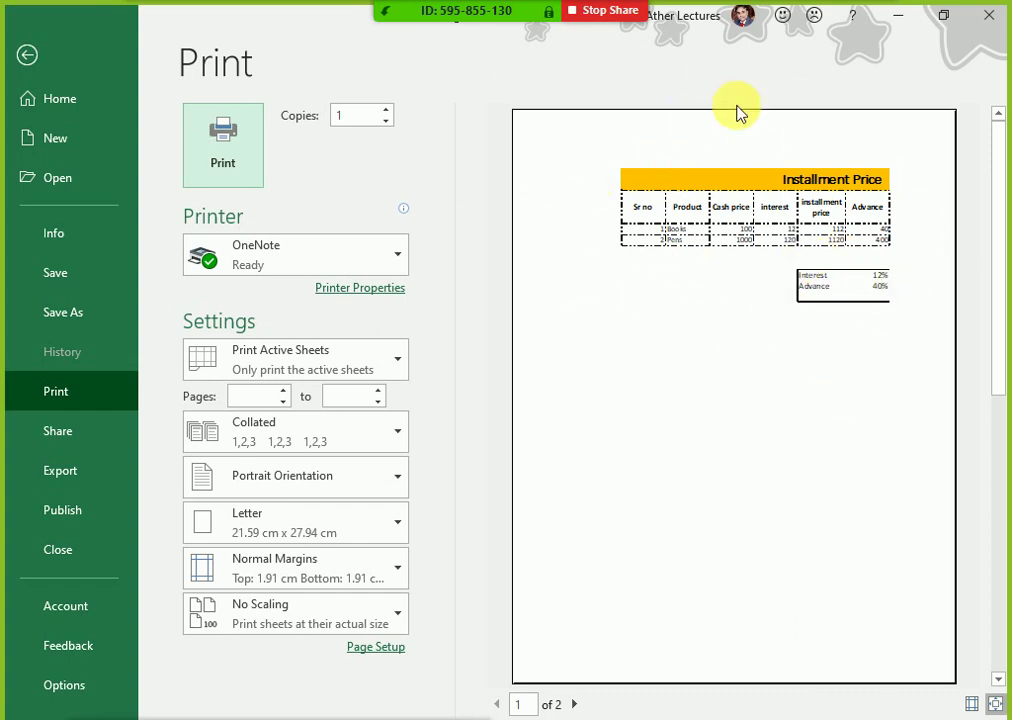
{"action": "key", "text": "Escape"}
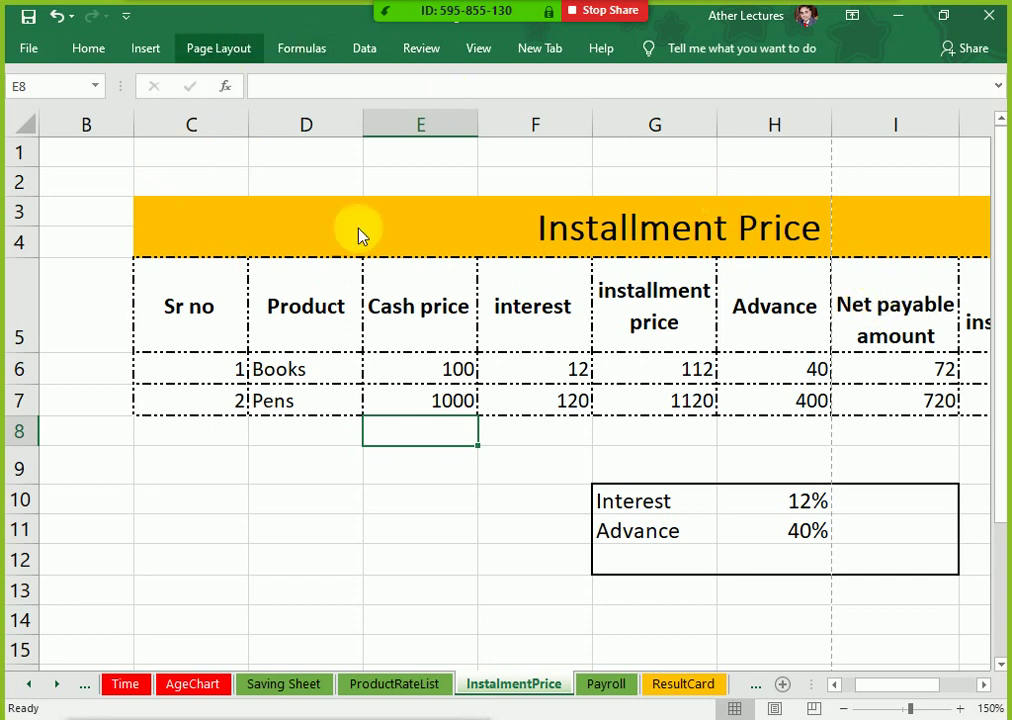
{"action": "left_click", "coordinate": [218, 48]}
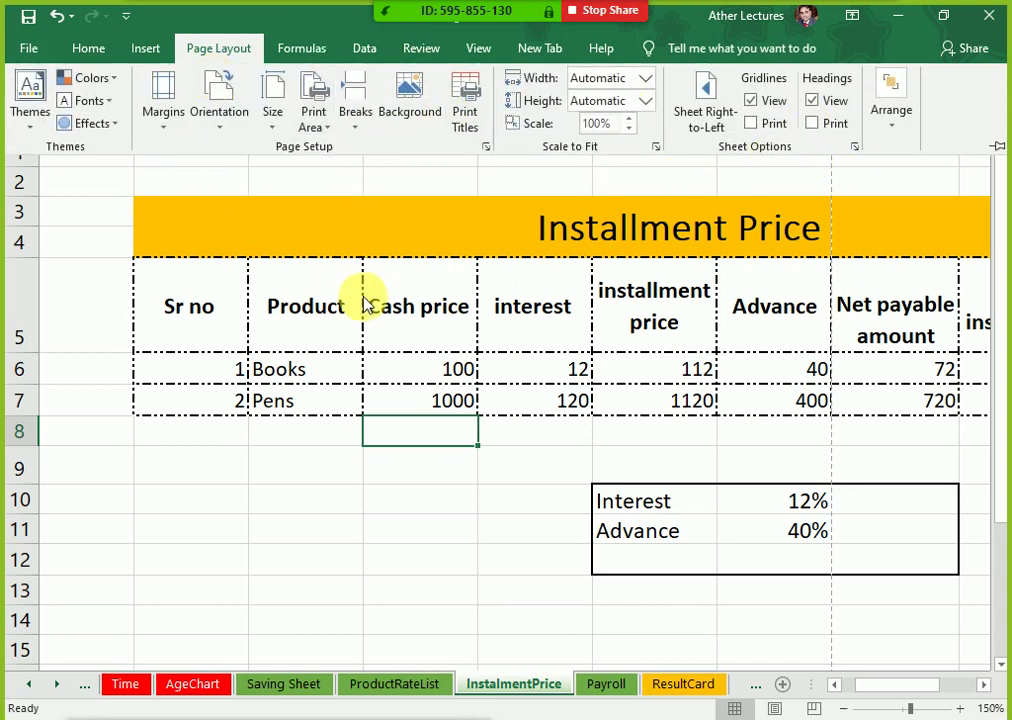
{"action": "left_click", "coordinate": [312, 118]}
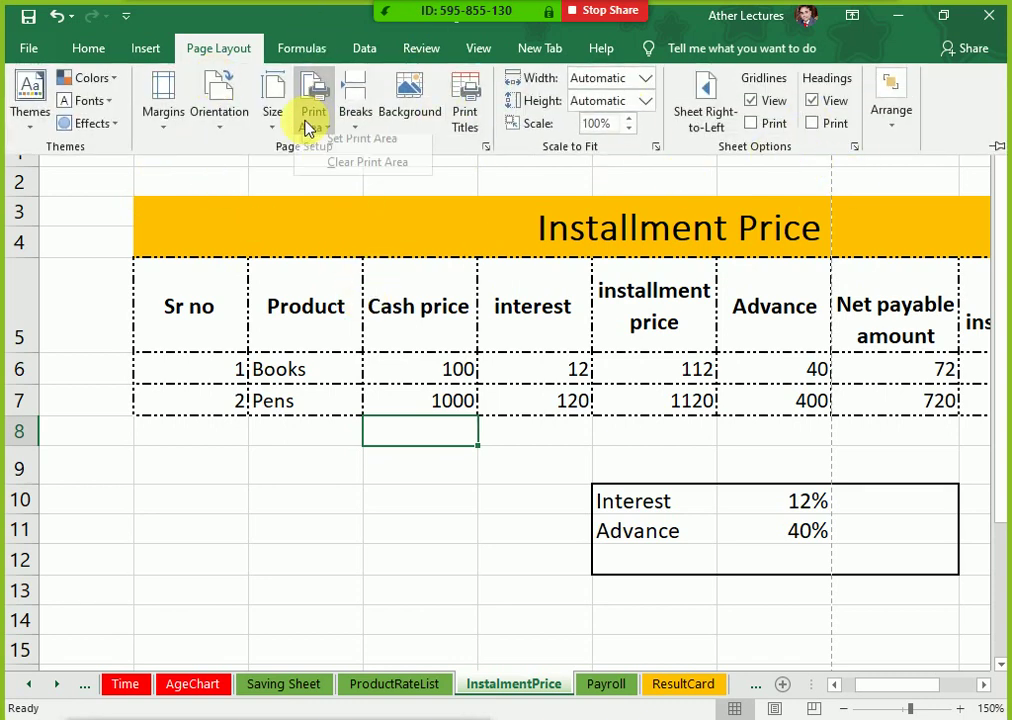
{"action": "left_click", "coordinate": [443, 325]}
{"action": "left_click", "coordinate": [765, 340]}
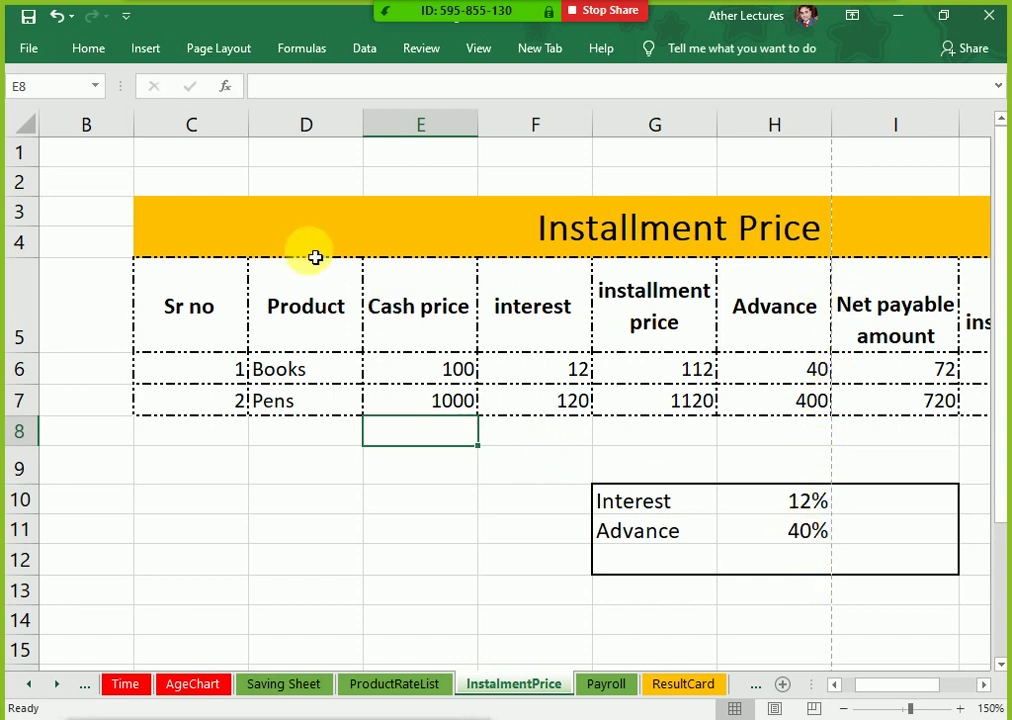
Step: Scroll right to the Per month Installment column and select the Books and Pens calculated cells
{"action": "scroll", "coordinate": [837, 688], "scroll_direction": "down", "scroll_amount": 3}
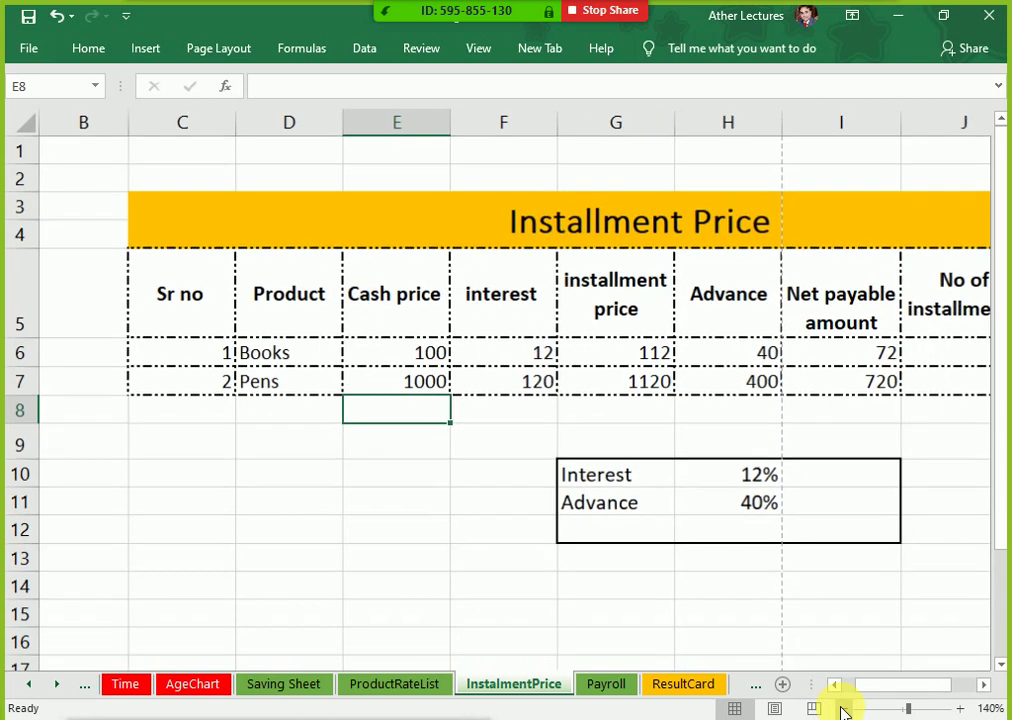
{"action": "left_click", "coordinate": [982, 684]}
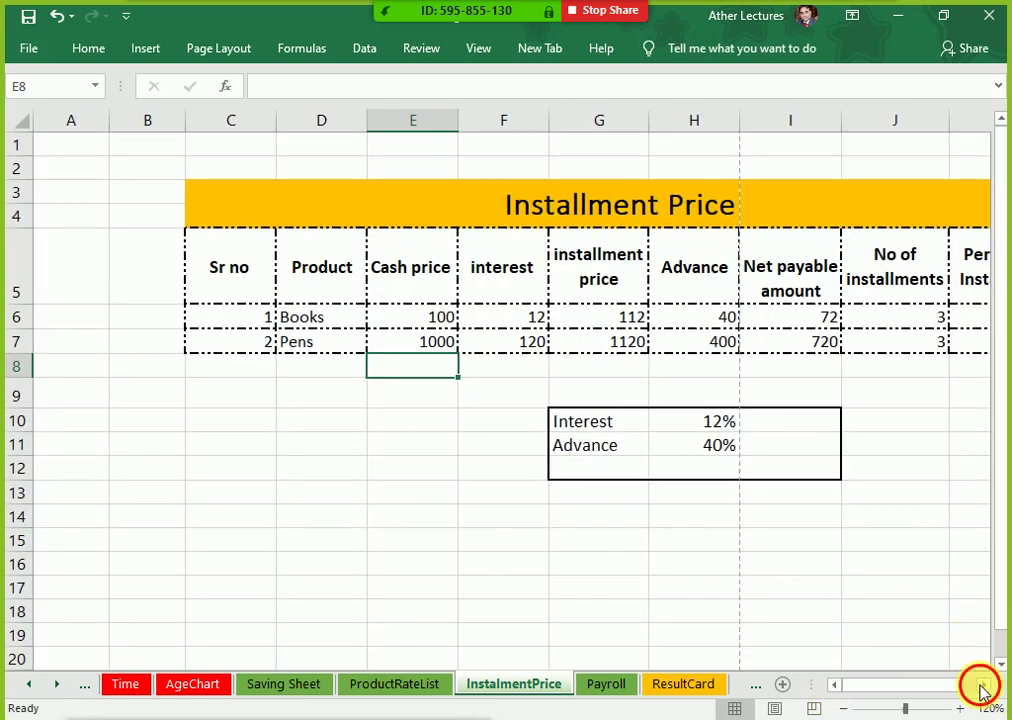
{"action": "left_click", "coordinate": [982, 684]}
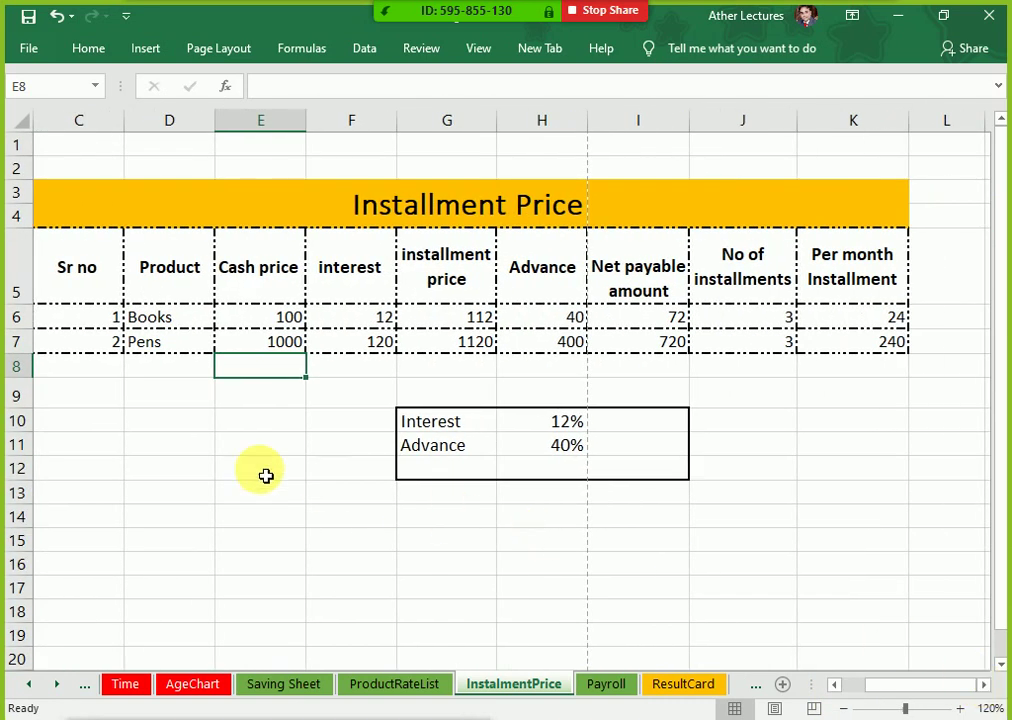
{"action": "left_click", "coordinate": [190, 327]}
{"action": "left_click", "coordinate": [284, 322]}
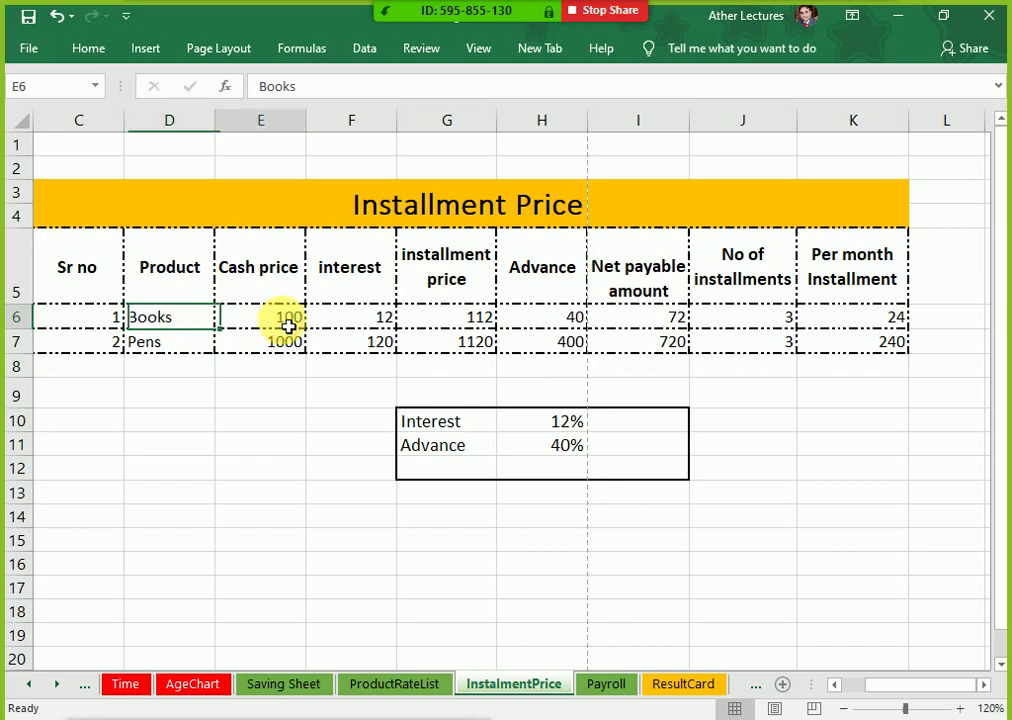
{"action": "key", "text": "Right"}
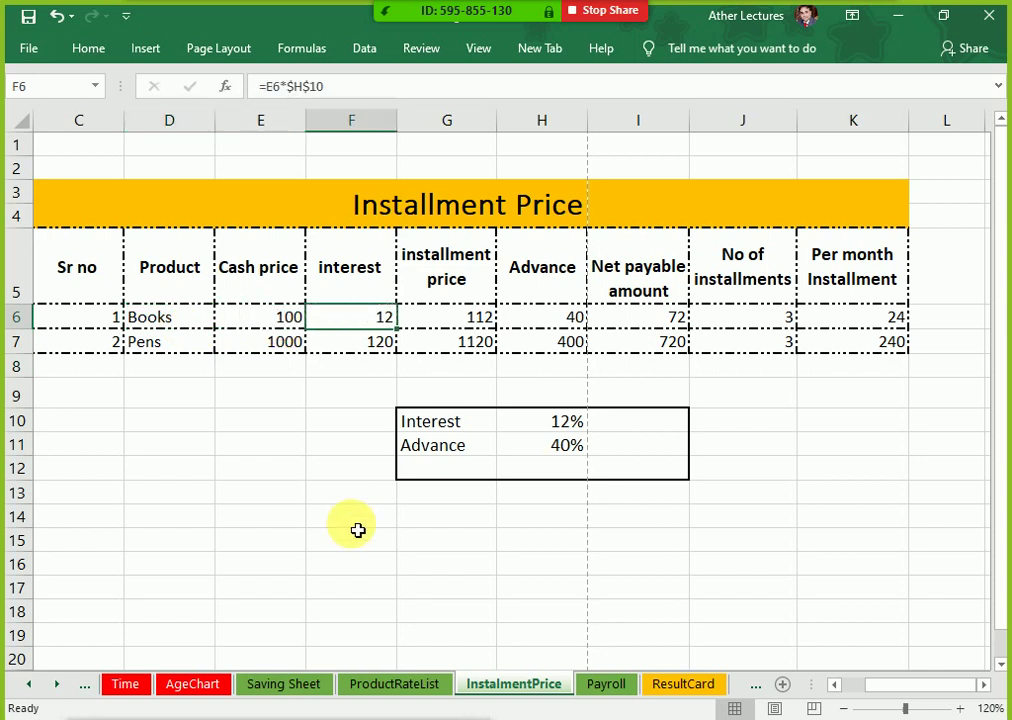
{"action": "key", "text": "shift+Down"}
{"action": "key", "text": "shift+Right"}
{"action": "key", "text": "shift+Right"}
{"action": "key", "text": "shift+Right"}
{"action": "key", "text": "shift+Right"}
{"action": "key", "text": "shift+Right"}
Step: Delete the calculated values in F6:K7, then select the Interest 12% and Advance 40% rates
{"action": "key", "text": "Delete"}
{"action": "key", "text": "shift+Left"}
{"action": "key", "text": "Left"}
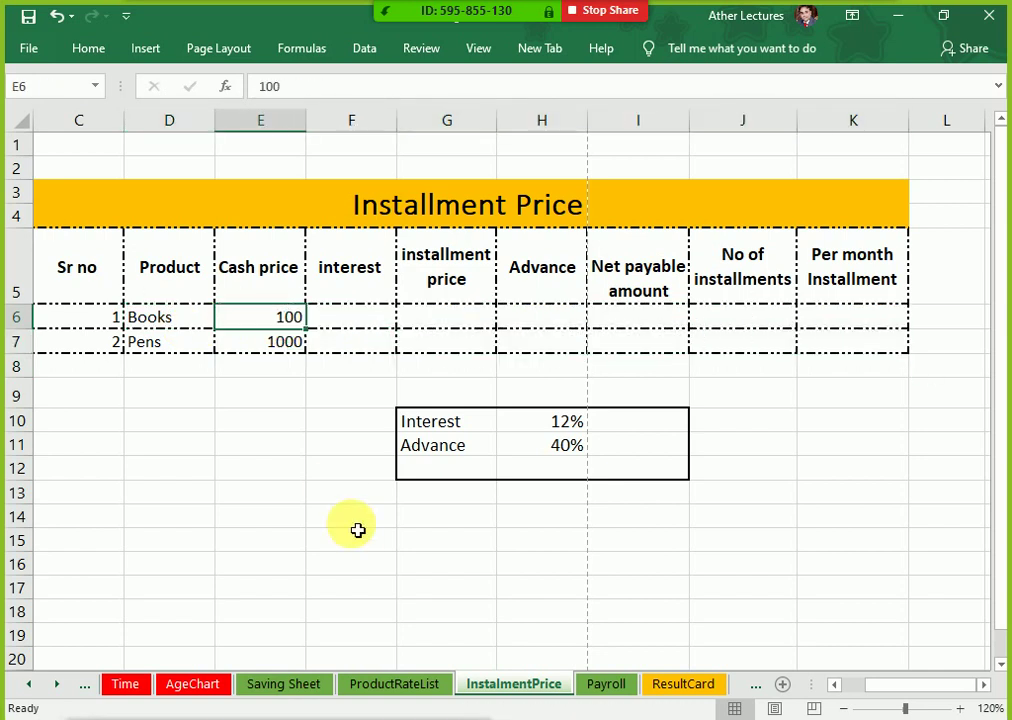
{"action": "key", "text": "Right"}
{"action": "key", "text": "Down"}
{"action": "key", "text": "Down"}
{"action": "key", "text": "Down"}
{"action": "key", "text": "Down"}
{"action": "key", "text": "Right"}
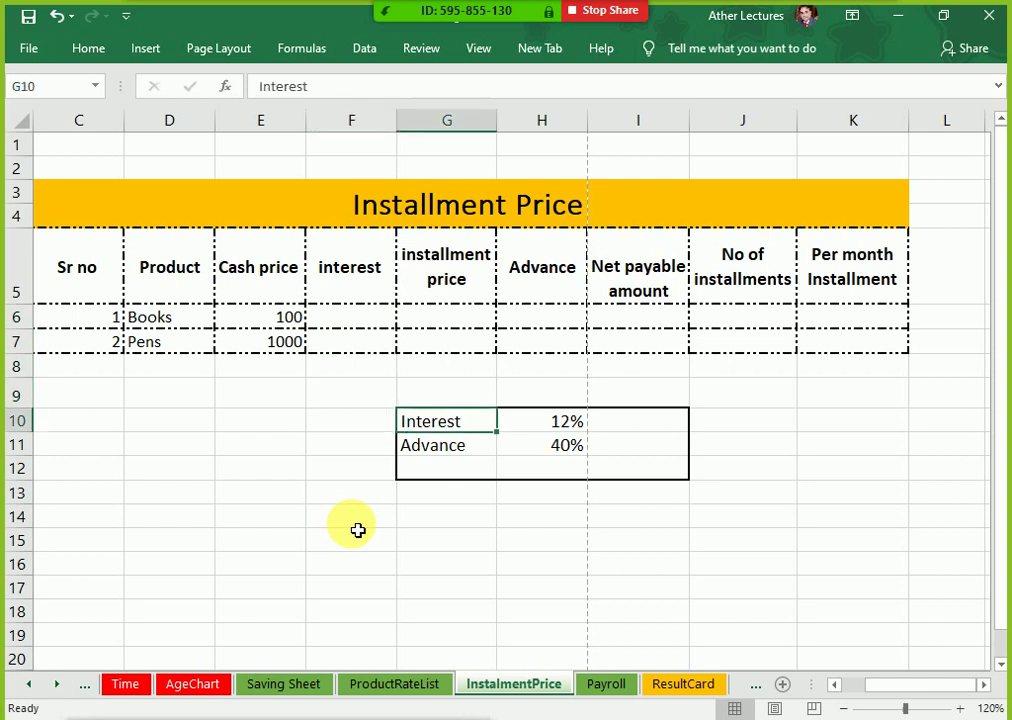
{"action": "key", "text": "shift+Right"}
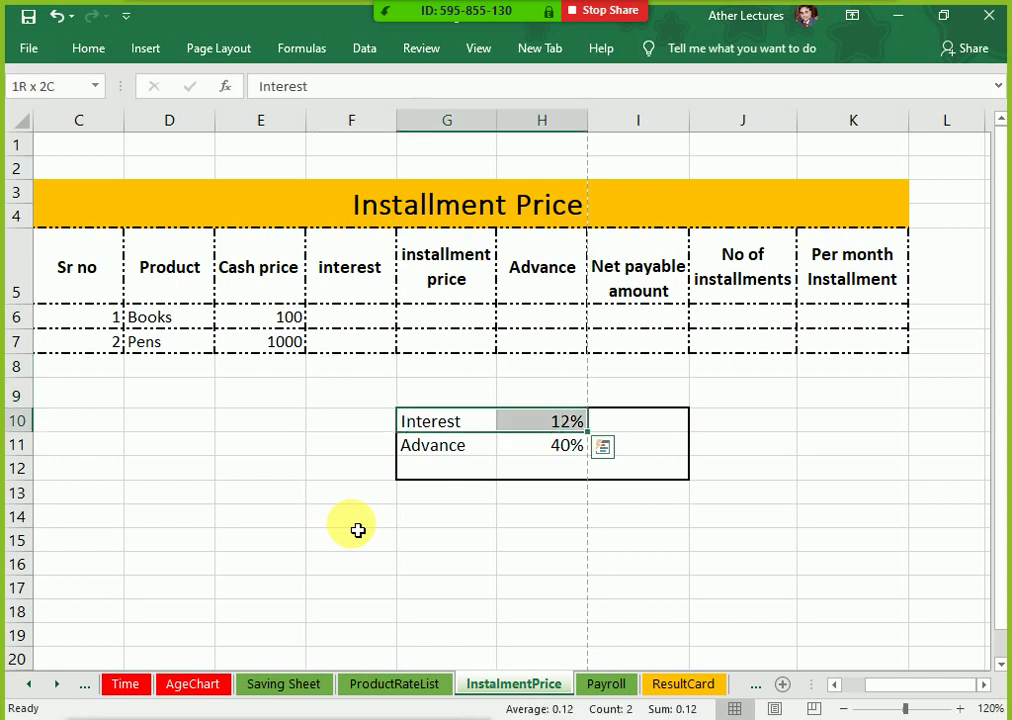
{"action": "key", "text": "shift+Down"}
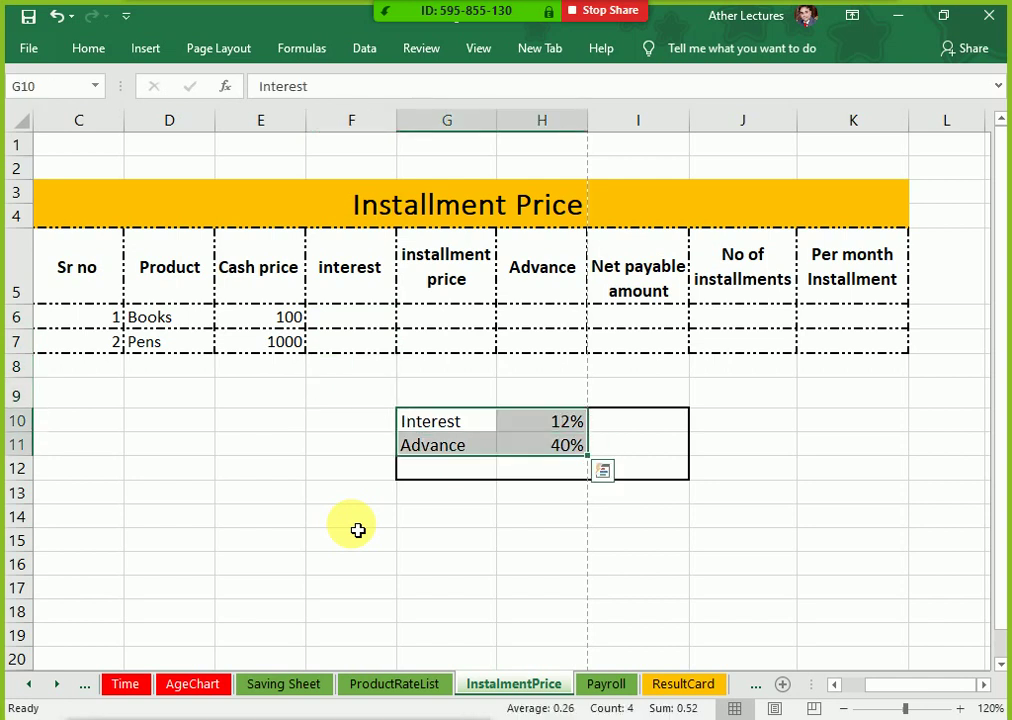
Step: Inspect the 12% Interest and 40% Advance rates, then return to empty cell F6
{"action": "key", "text": "Up"}
{"action": "key", "text": "Down"}
{"action": "key", "text": "Down"}
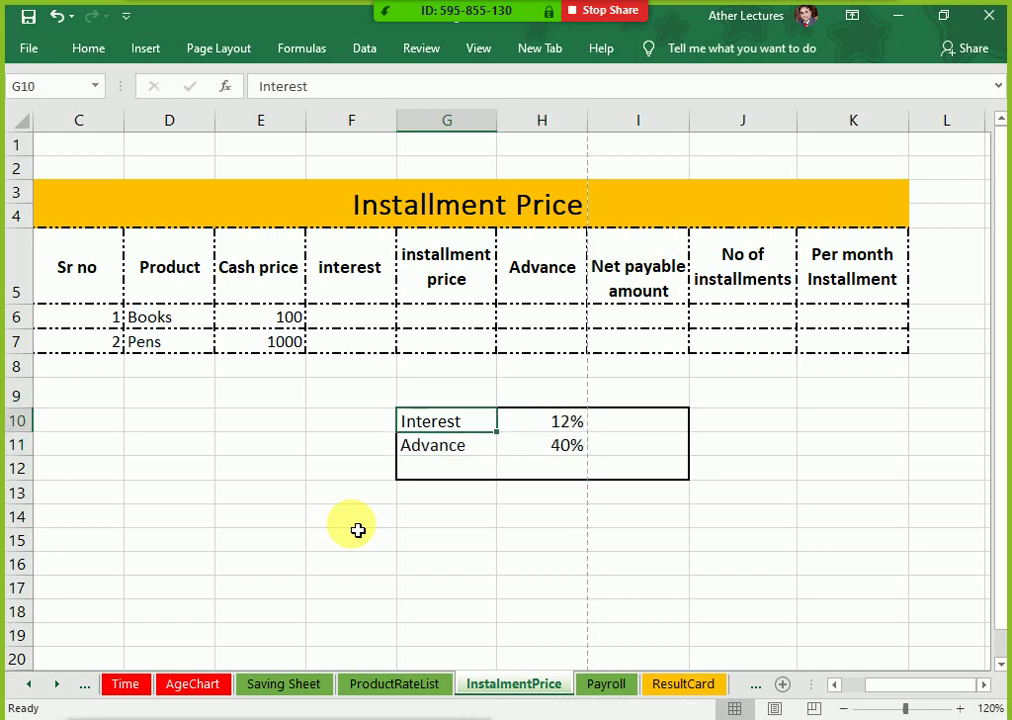
{"action": "key", "text": "Right"}
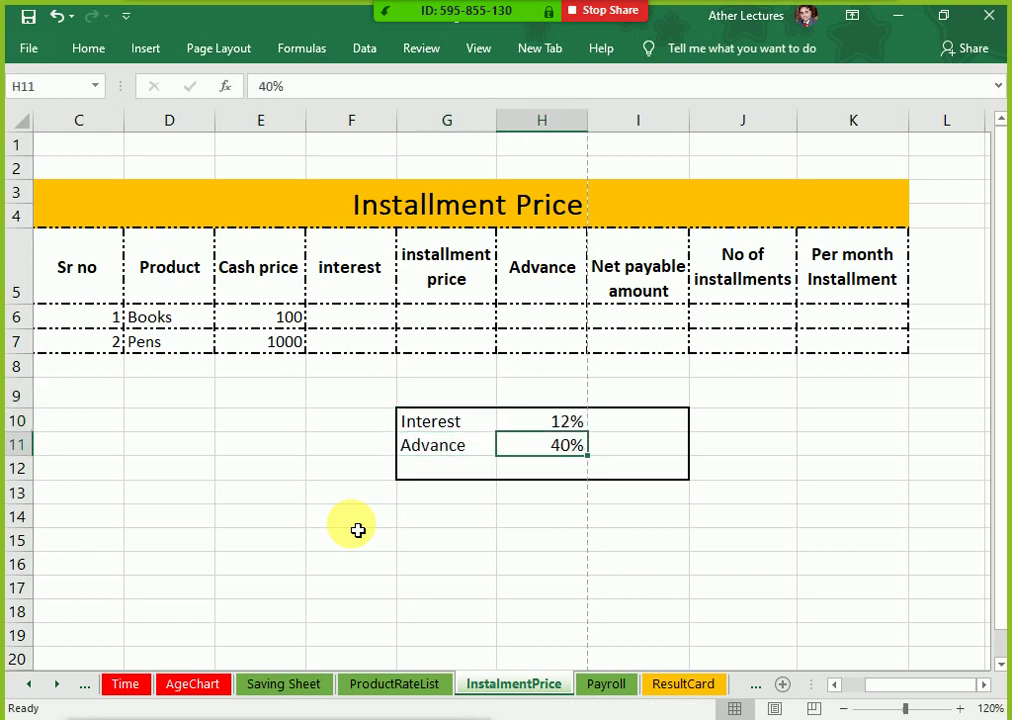
{"action": "key", "text": "Up"}
{"action": "key", "text": "Left"}
{"action": "key", "text": "Right"}
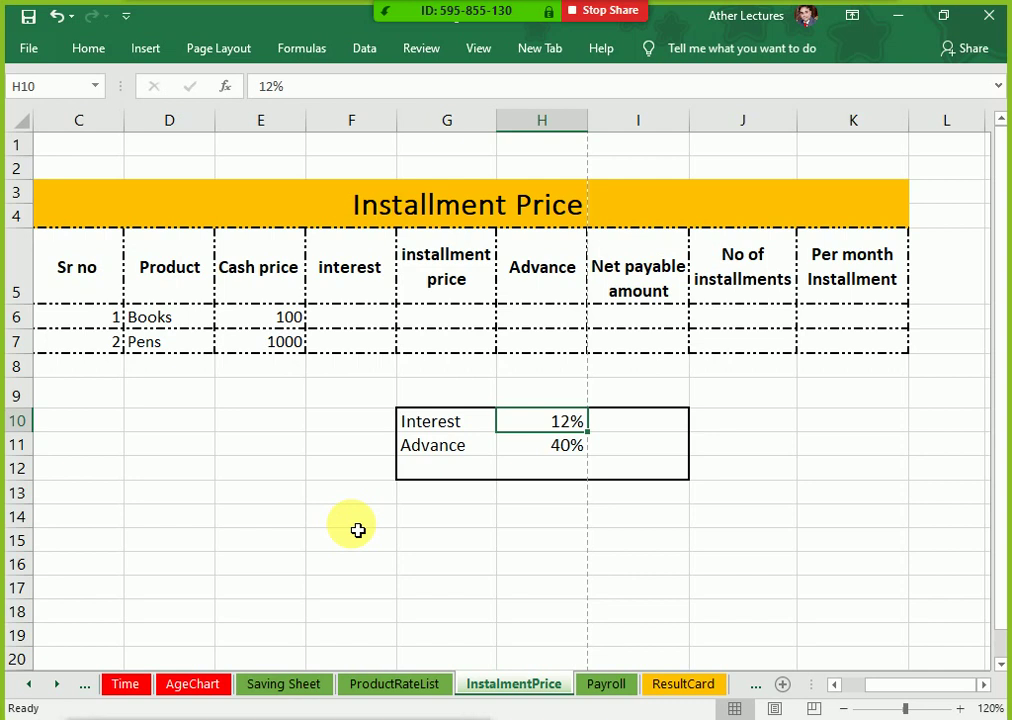
{"action": "key", "text": "Up"}
{"action": "key", "text": "Up"}
{"action": "key", "text": "Up"}
{"action": "key", "text": "Up"}
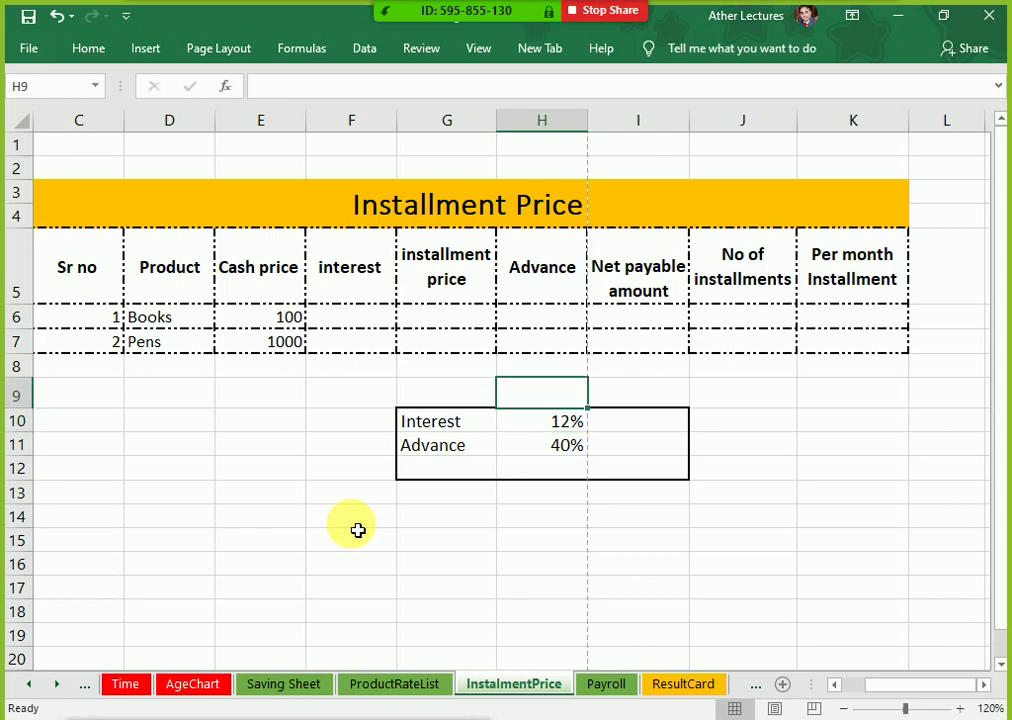
{"action": "key", "text": "Left"}
{"action": "key", "text": "Left"}
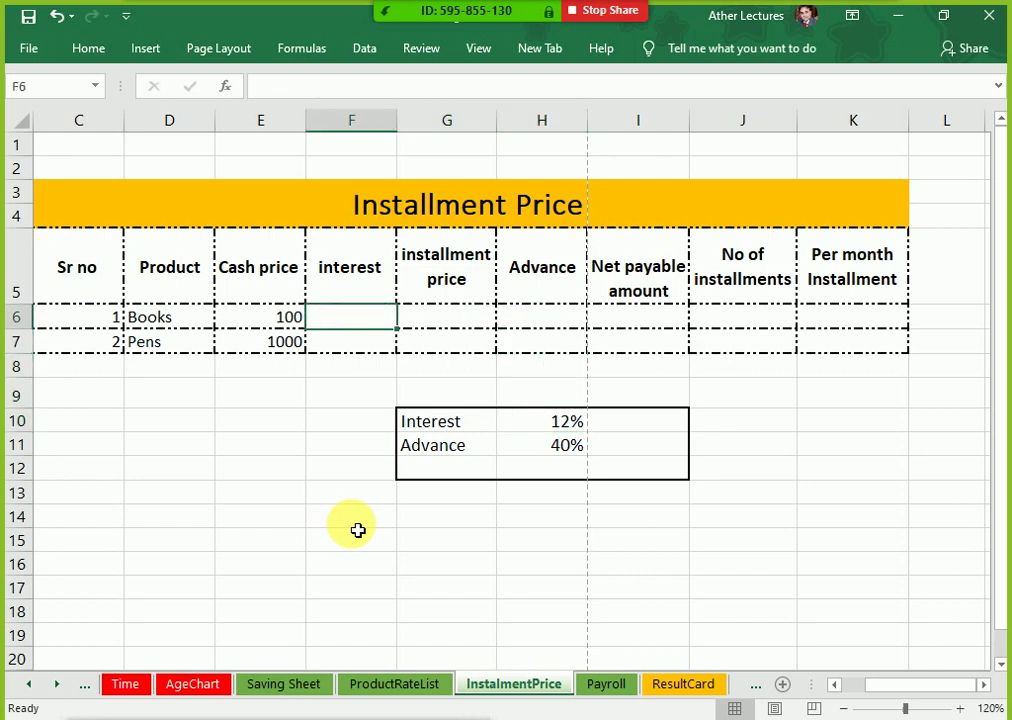
{"action": "key", "text": "Right"}
{"action": "key", "text": "Right"}
{"action": "key", "text": "Left"}
{"action": "key", "text": "Left"}
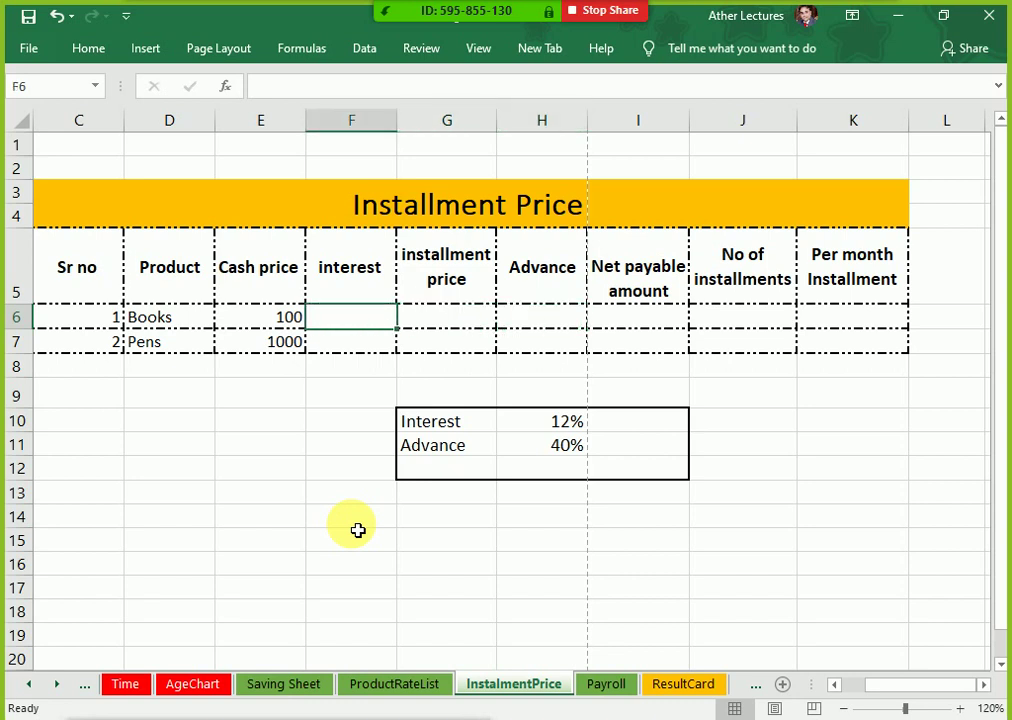
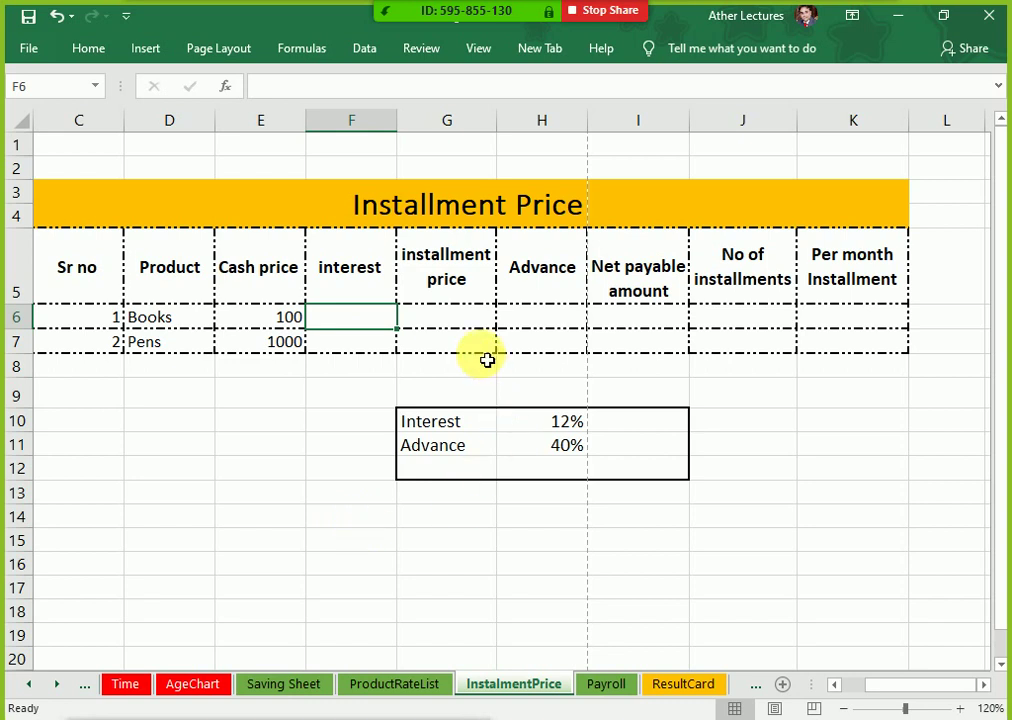
Step: Review the ProductRateList profit margin and sale tax values, then return to the InstalmentPrice sheet
{"action": "left_click", "coordinate": [355, 285]}
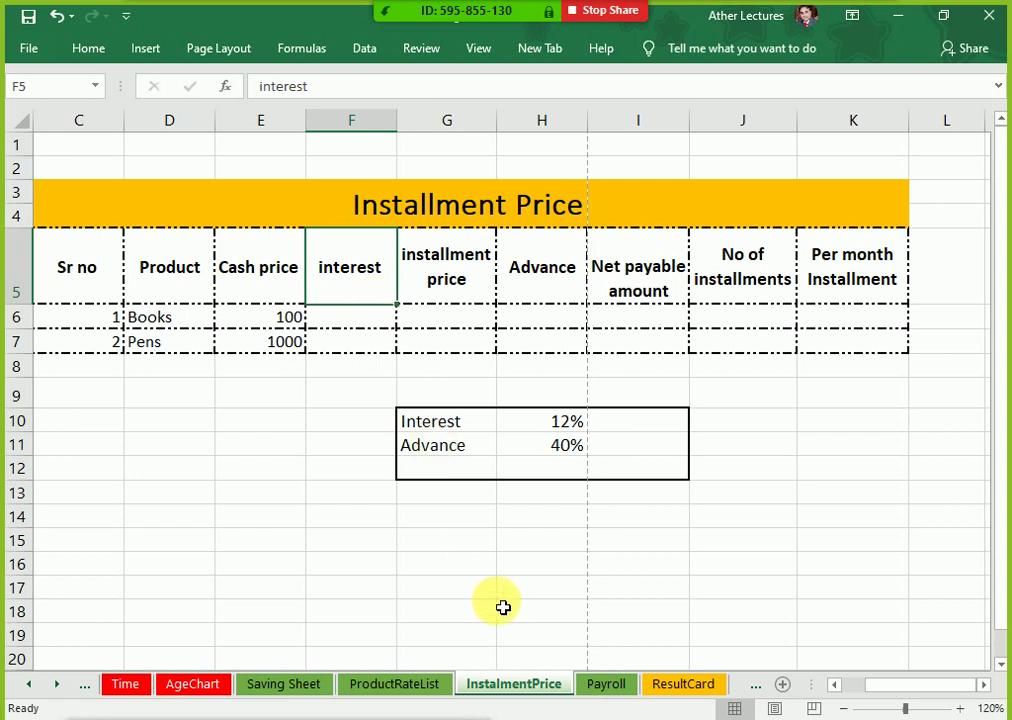
{"action": "left_click", "coordinate": [446, 684]}
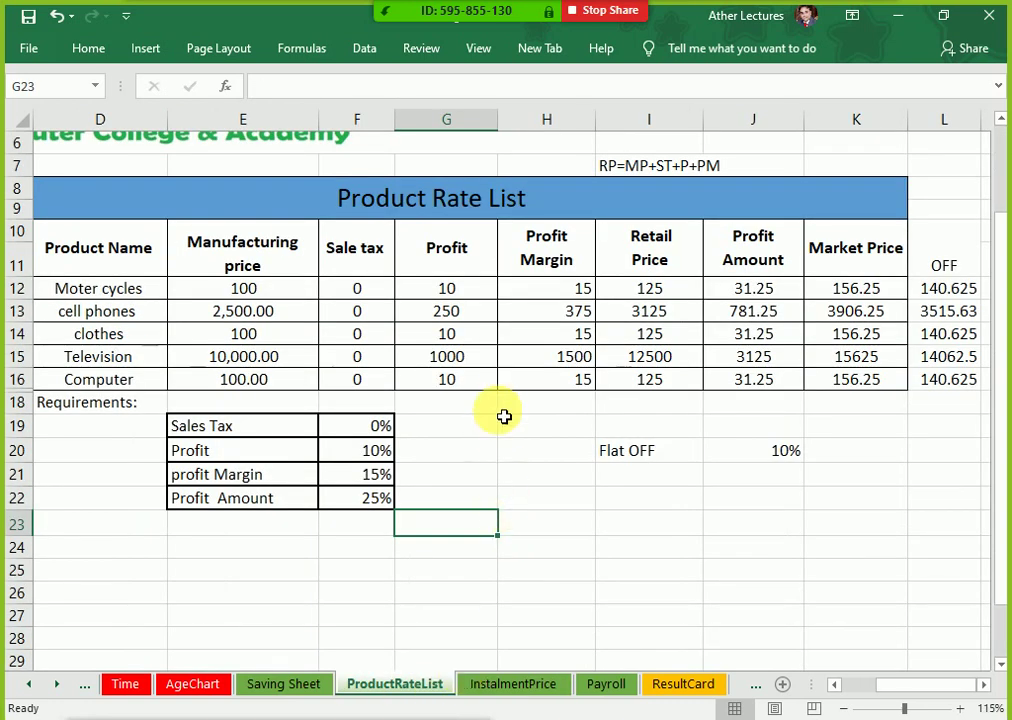
{"action": "left_click", "coordinate": [515, 362]}
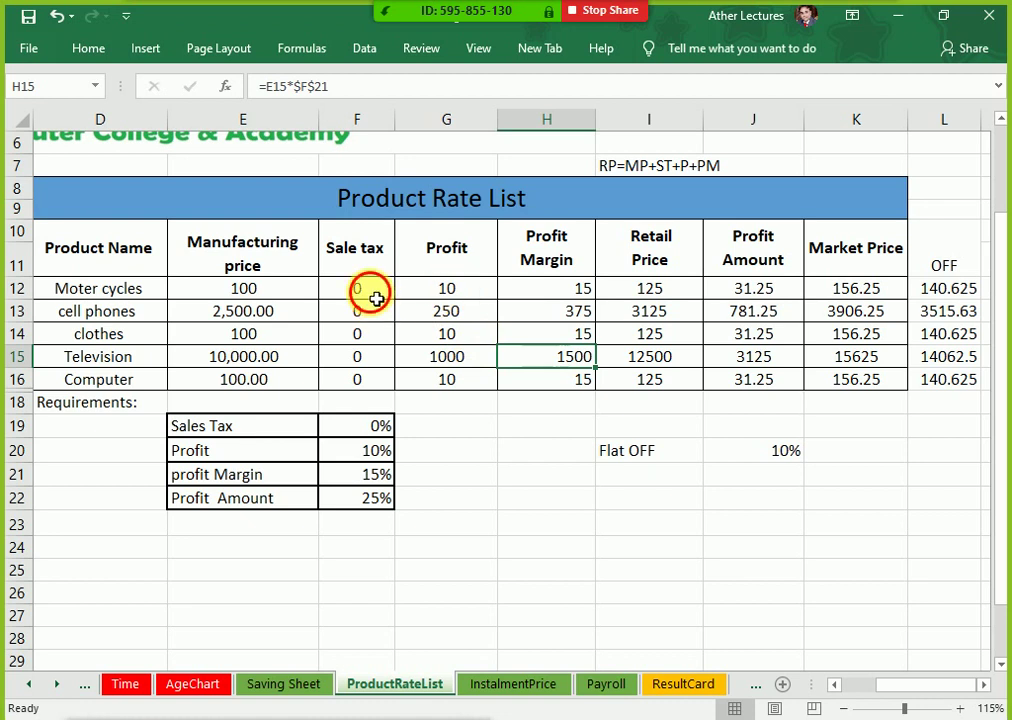
{"action": "left_click_drag", "start_coordinate": [368, 289], "coordinate": [406, 394]}
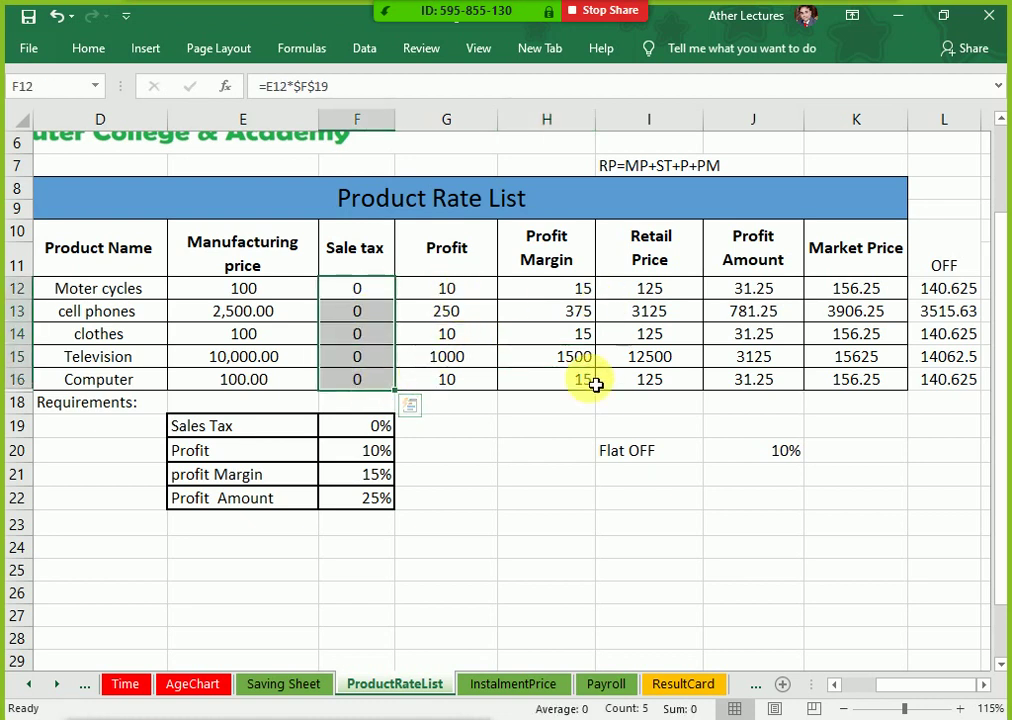
{"action": "left_click", "coordinate": [484, 684]}
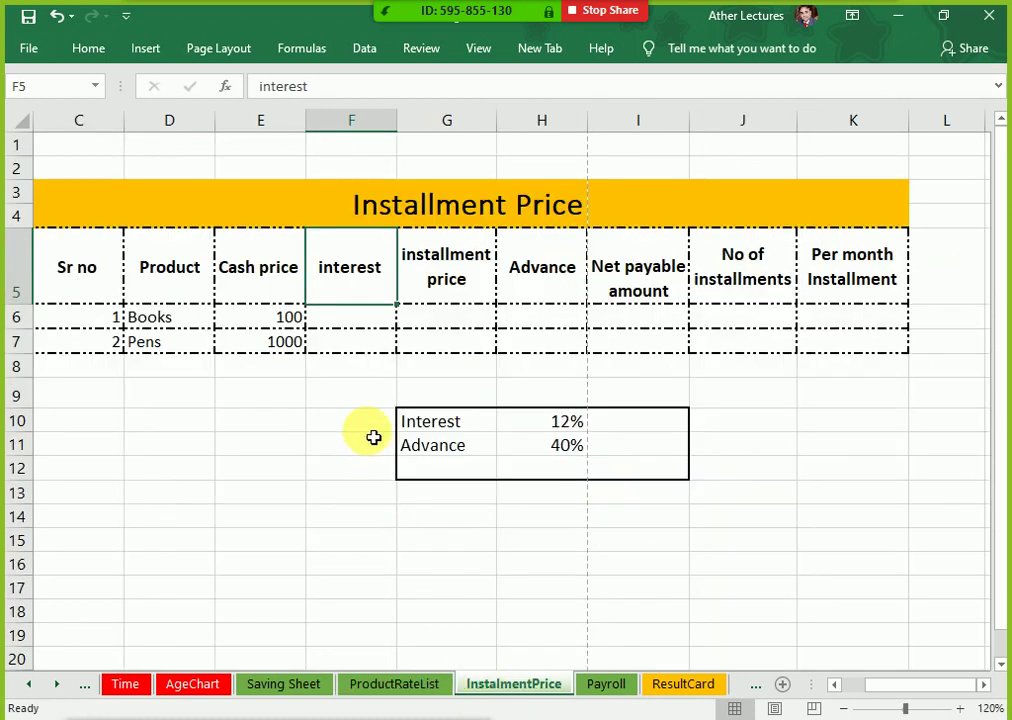
{"action": "left_click", "coordinate": [373, 319]}
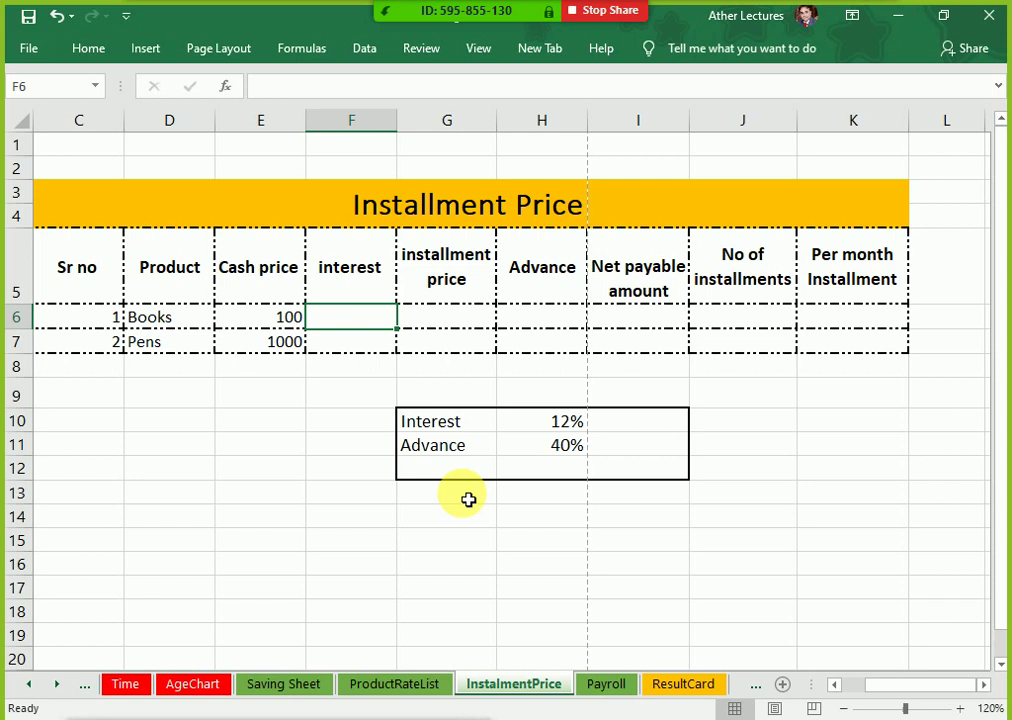
Step: Enter the Books interest formula =E6*$H$10 in F6
{"action": "type", "text": "="}
{"action": "key", "text": "Left"}
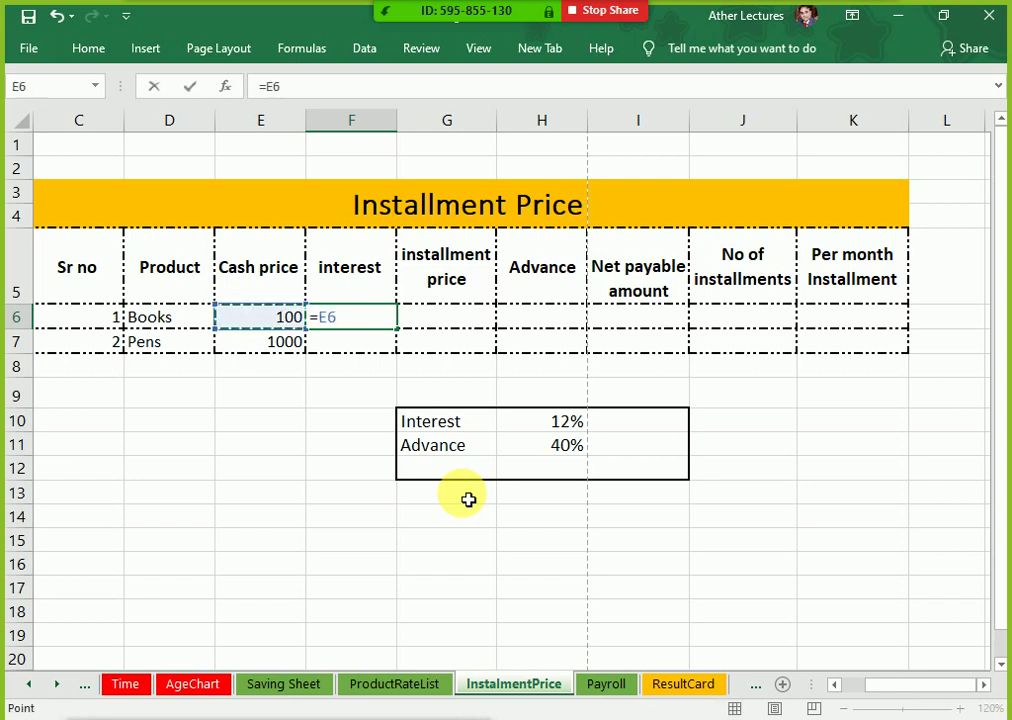
{"action": "type", "text": "*"}
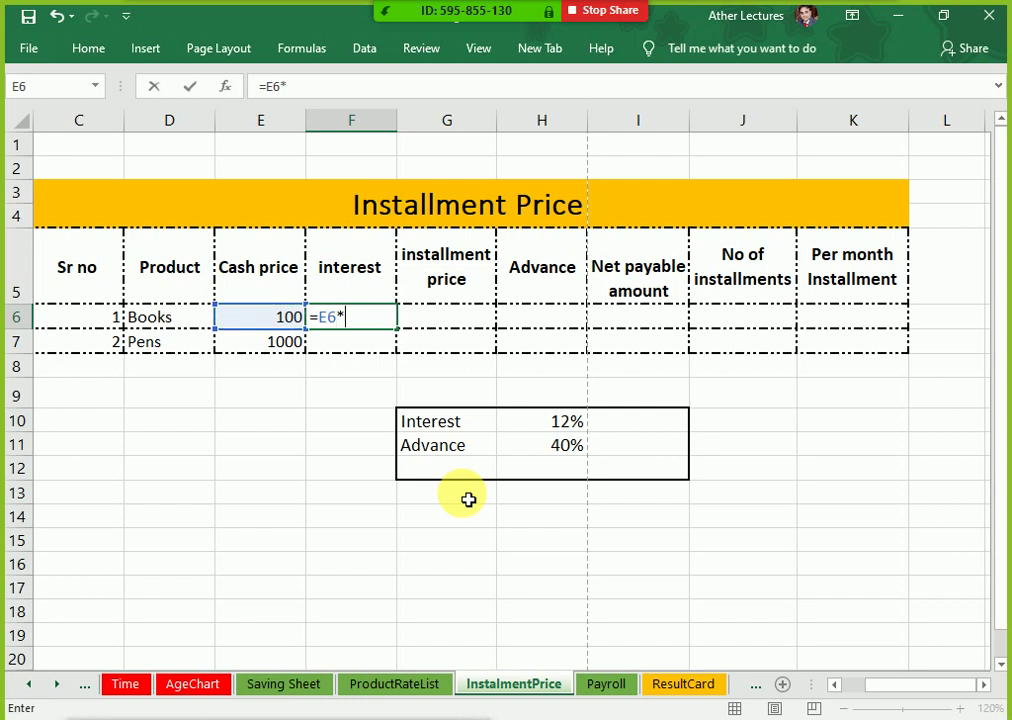
{"action": "left_click", "coordinate": [530, 440]}
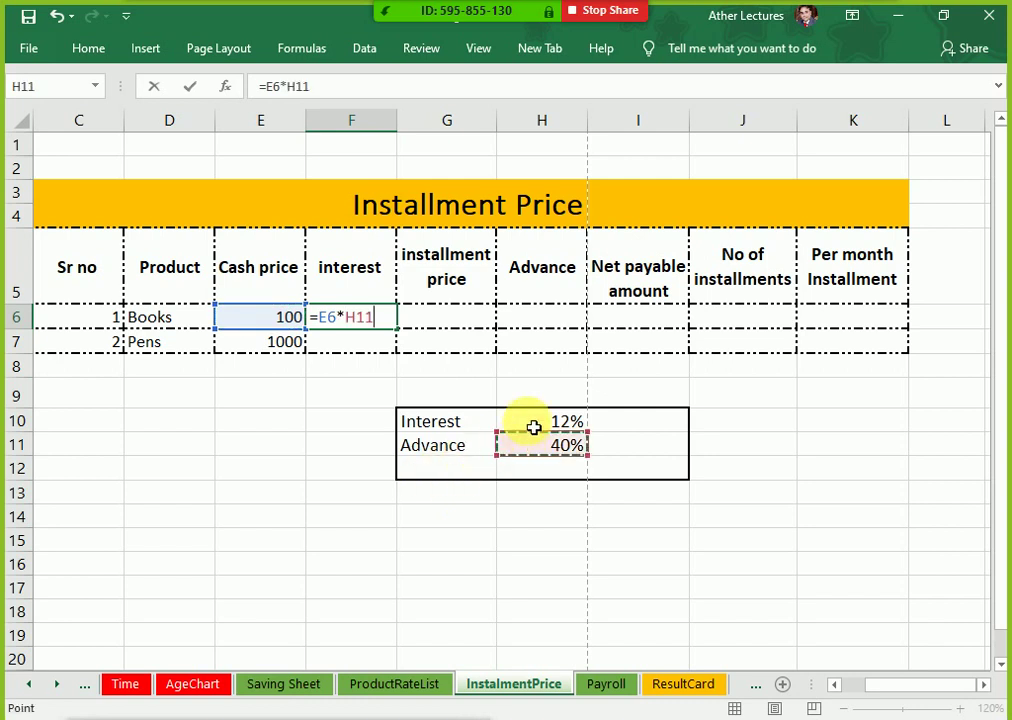
{"action": "left_click", "coordinate": [534, 427]}
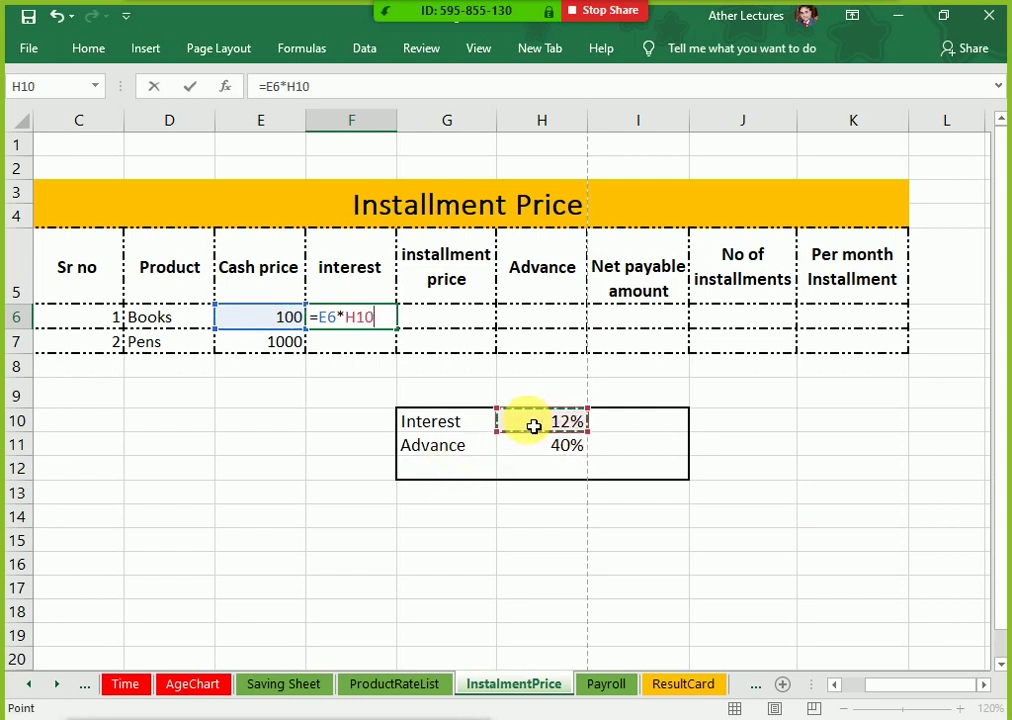
{"action": "key", "text": "F4"}
{"action": "key", "text": "Return"}
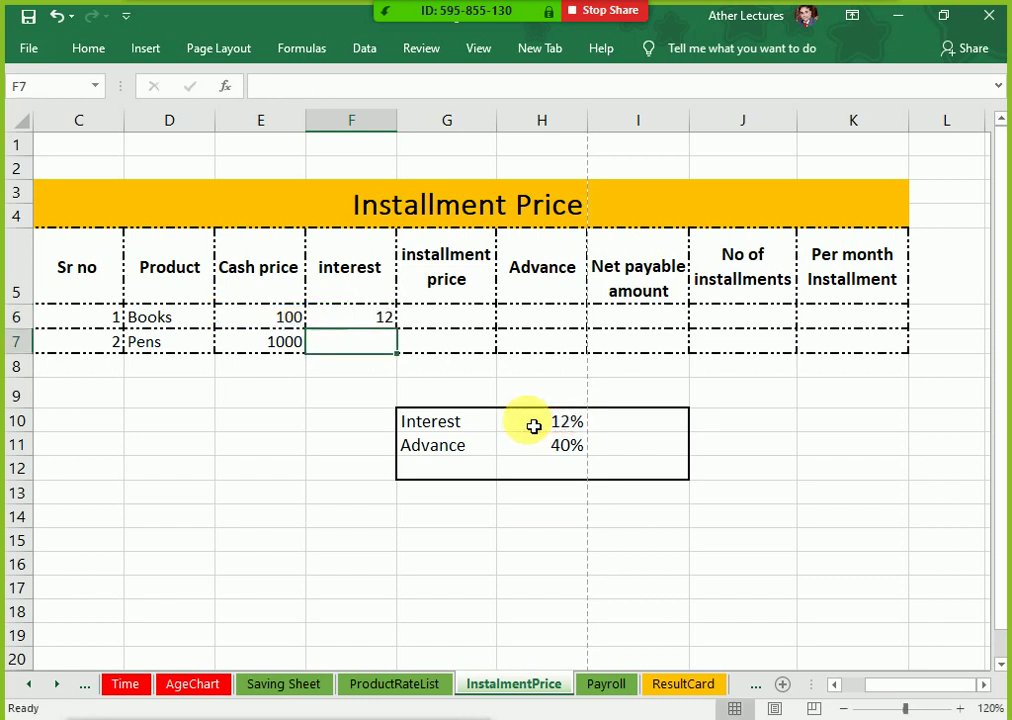
Step: Enter the Books installment price formula =E6+F6 in G6
{"action": "key", "text": "Right"}
{"action": "key", "text": "Up"}
{"action": "type", "text": "="}
{"action": "key", "text": "Left"}
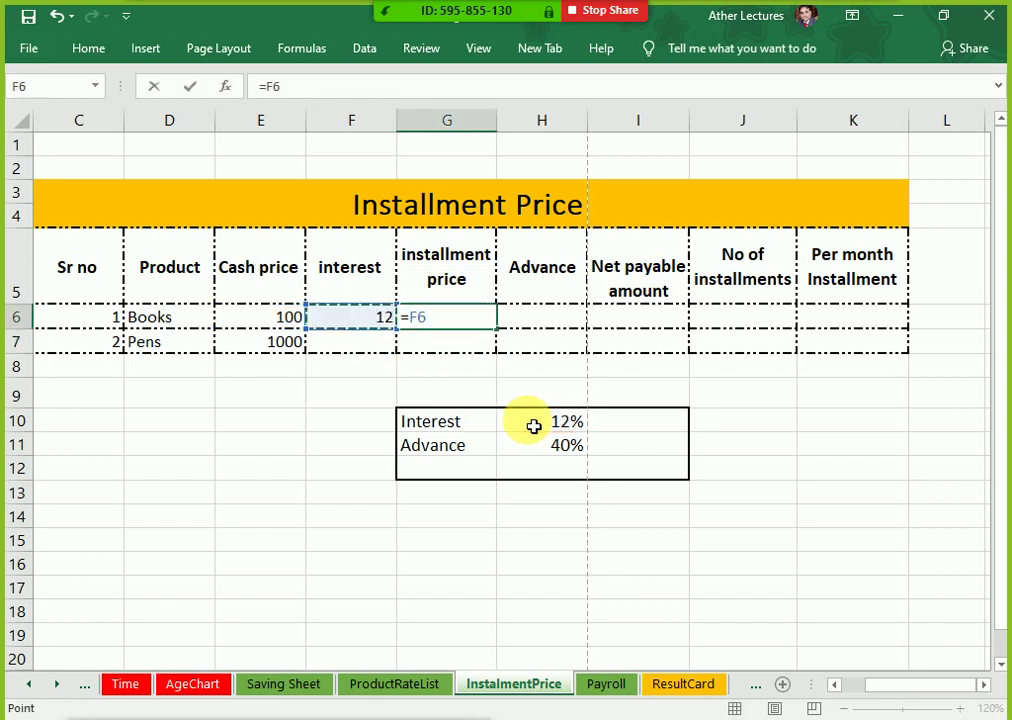
{"action": "key", "text": "Left"}
{"action": "type", "text": "+"}
{"action": "key", "text": "Right"}
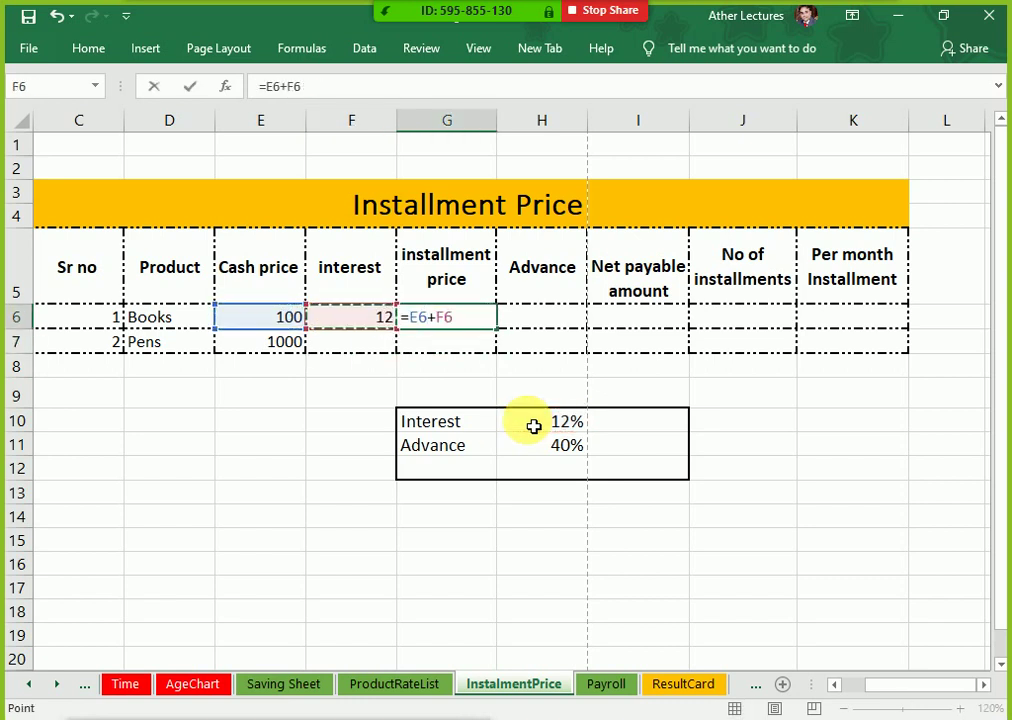
{"action": "key", "text": "Return"}
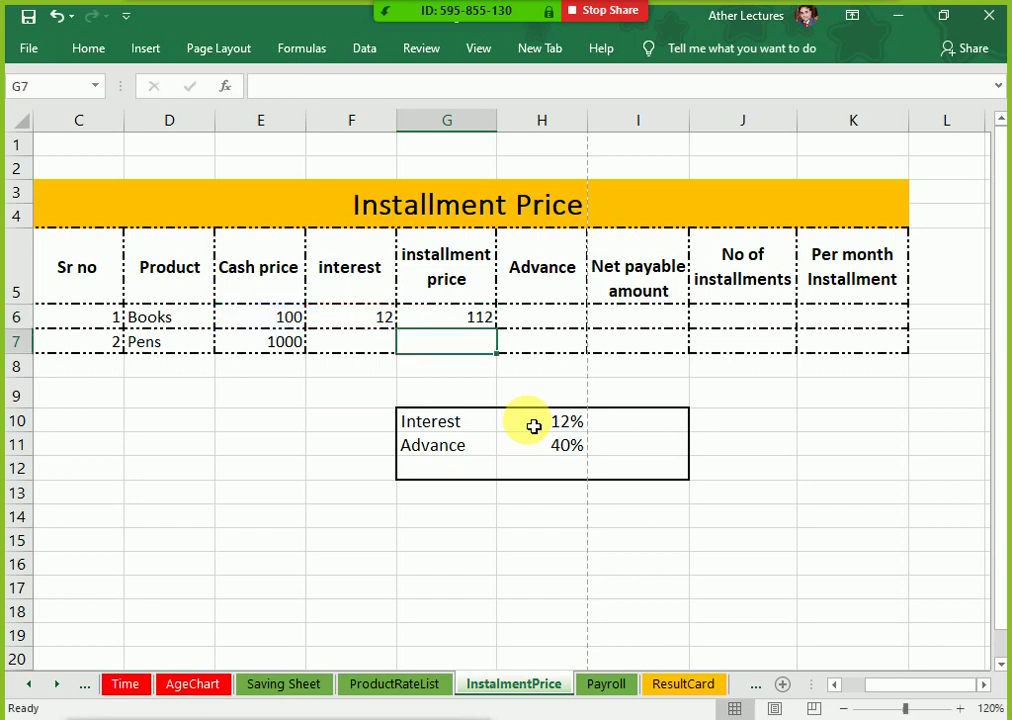
Step: Raise the interest rate in H10 from 12% to 50%, keeping the advance rate at 40%
{"action": "key", "text": "Down"}
{"action": "key", "text": "Right"}
{"action": "key", "text": "Down"}
{"action": "key", "text": "Down"}
{"action": "double_click", "coordinate": [534, 426]}
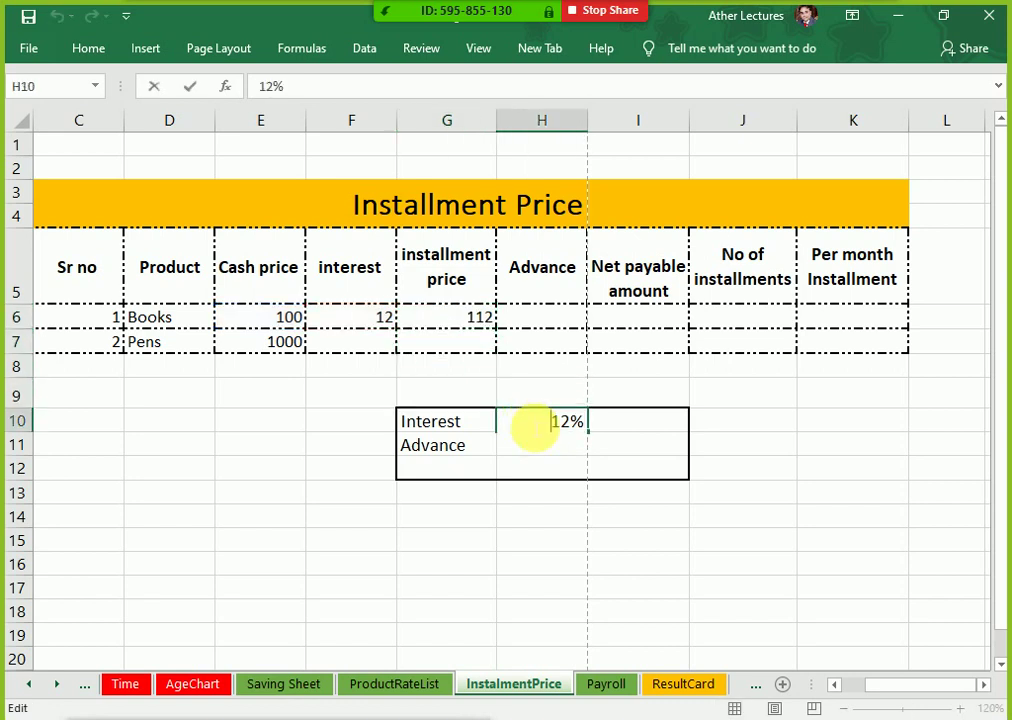
{"action": "key", "text": "Delete"}
{"action": "key", "text": "Delete"}
{"action": "type", "text": "50"}
{"action": "key", "text": "Return"}
{"action": "type", "text": "40%"}
{"action": "key", "text": "ctrl+Return"}
{"action": "key", "text": "Up"}
{"action": "key", "text": "Up"}
{"action": "key", "text": "Up"}
{"action": "key", "text": "Up"}
{"action": "key", "text": "Up"}
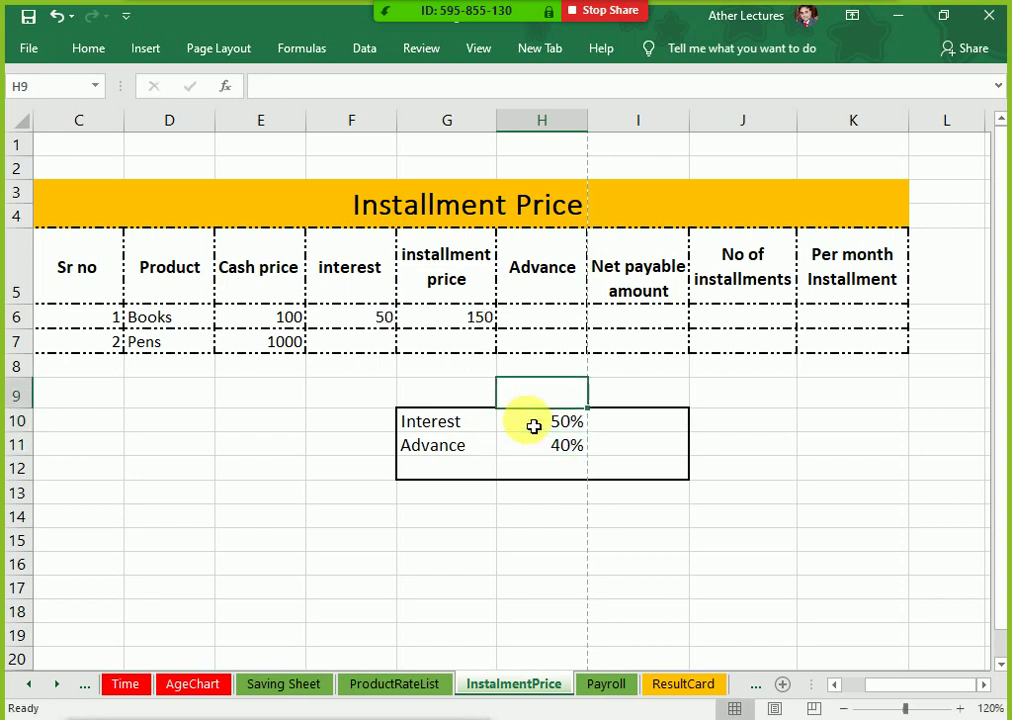
{"action": "key", "text": "Left"}
{"action": "key", "text": "Right"}
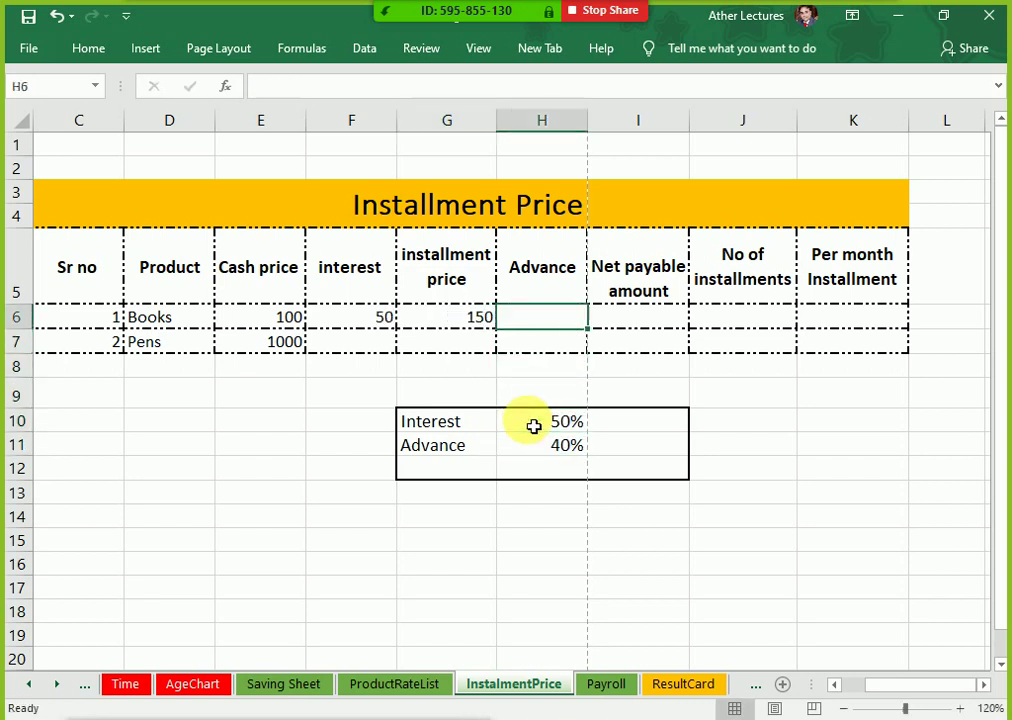
Step: Enter the Books advance formula =E6*$H$11 in H6, giving 40
{"action": "type", "text": "="}
{"action": "key", "text": "Left"}
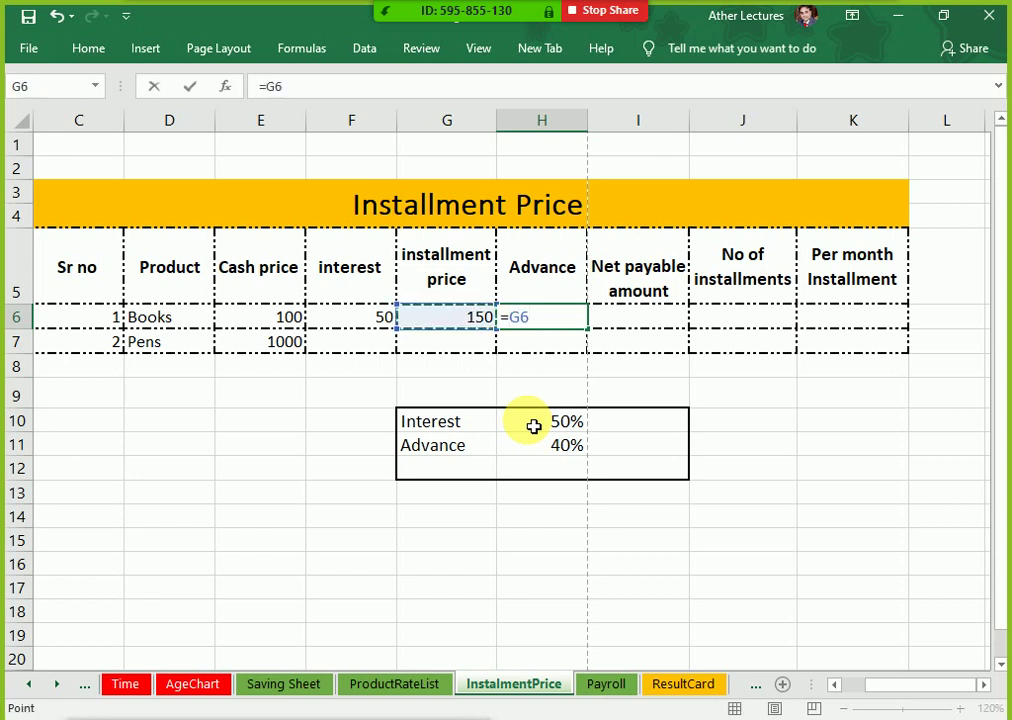
{"action": "key", "text": "Left"}
{"action": "key", "text": "Left"}
{"action": "type", "text": "*"}
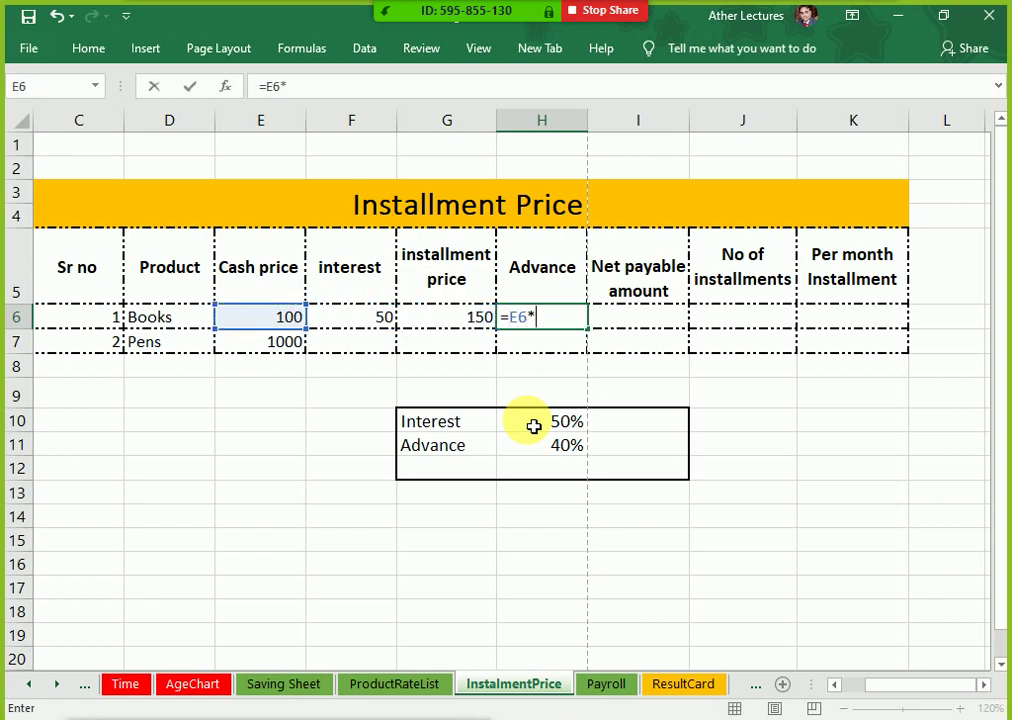
{"action": "key", "text": "Down"}
{"action": "key", "text": "Down"}
{"action": "key", "text": "Down"}
{"action": "key", "text": "Down"}
{"action": "key", "text": "Down"}
{"action": "key", "text": "F4"}
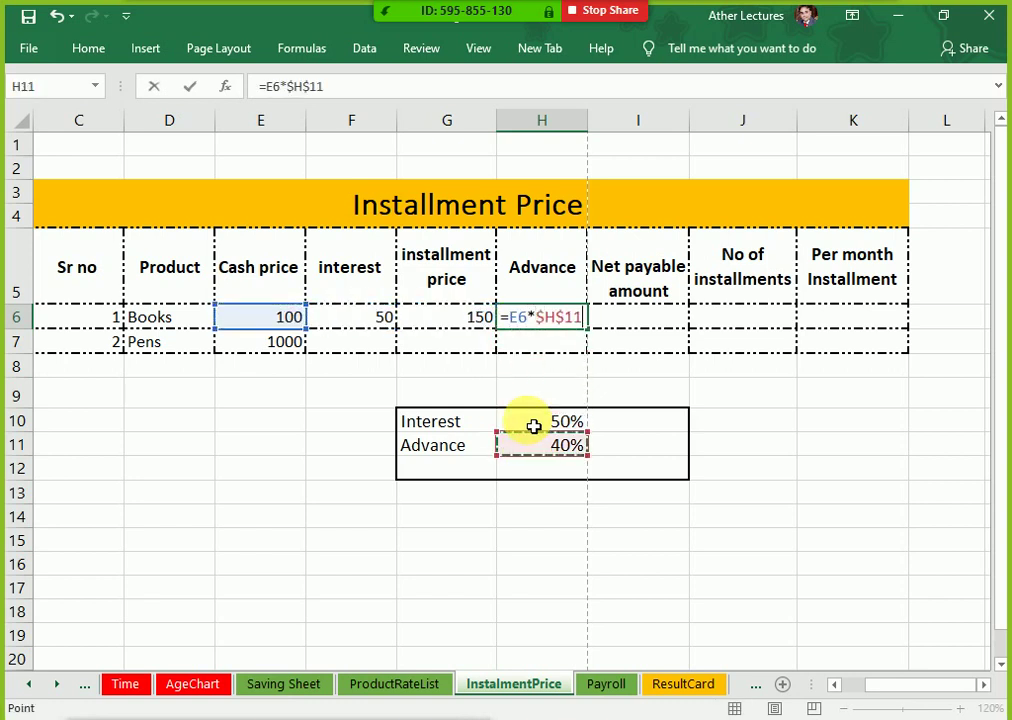
{"action": "key", "text": "Return"}
{"action": "key", "text": "Up"}
{"action": "key", "text": "Right"}
Step: Enter the Books net payable formula =G6-H6 in I6, giving 110
{"action": "type", "text": "="}
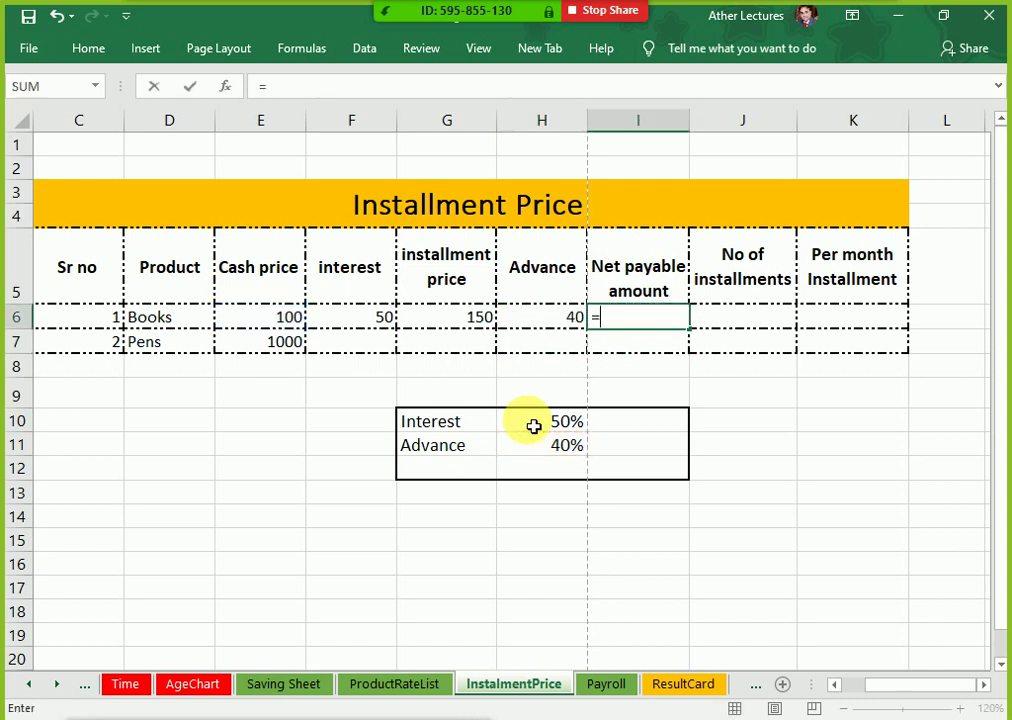
{"action": "key", "text": "Left"}
{"action": "key", "text": "Left"}
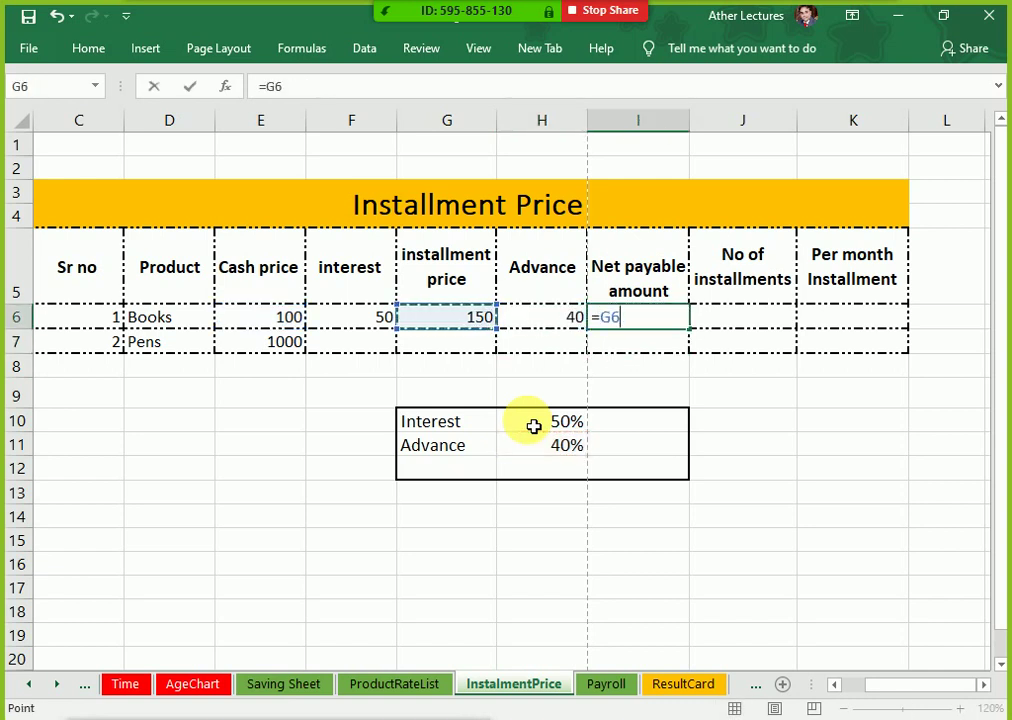
{"action": "type", "text": "-"}
{"action": "key", "text": "Left"}
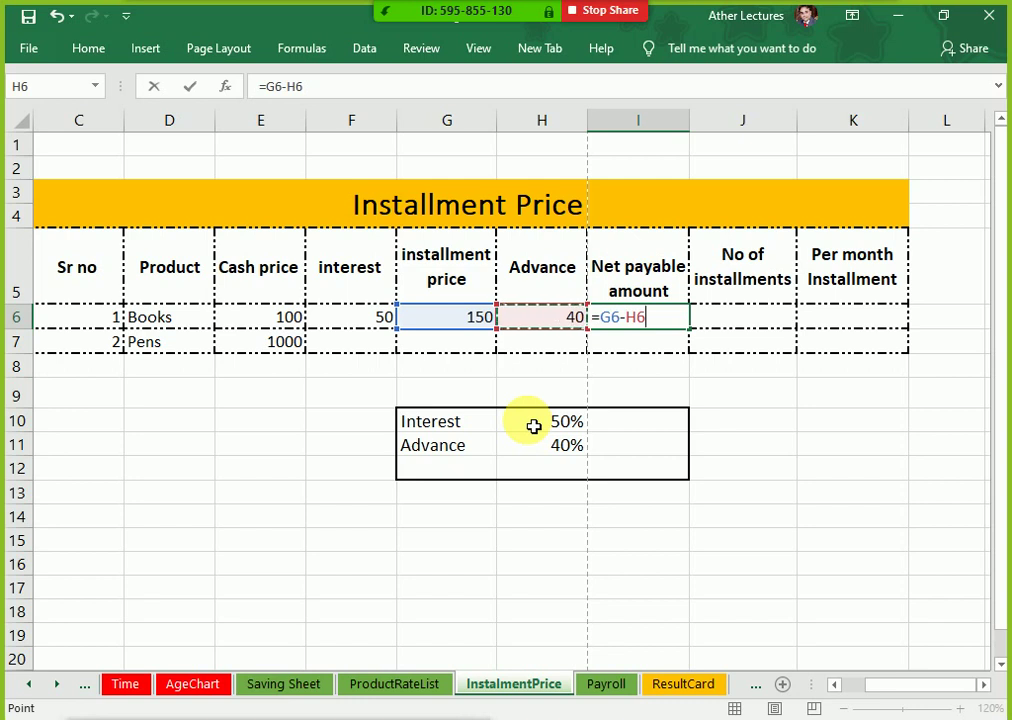
{"action": "key", "text": "Return"}
Step: Enter 3 as the Books number of installments in J6
{"action": "key", "text": "Left"}
{"action": "key", "text": "Left"}
{"action": "key", "text": "Left"}
{"action": "key", "text": "Left"}
{"action": "key", "text": "Up"}
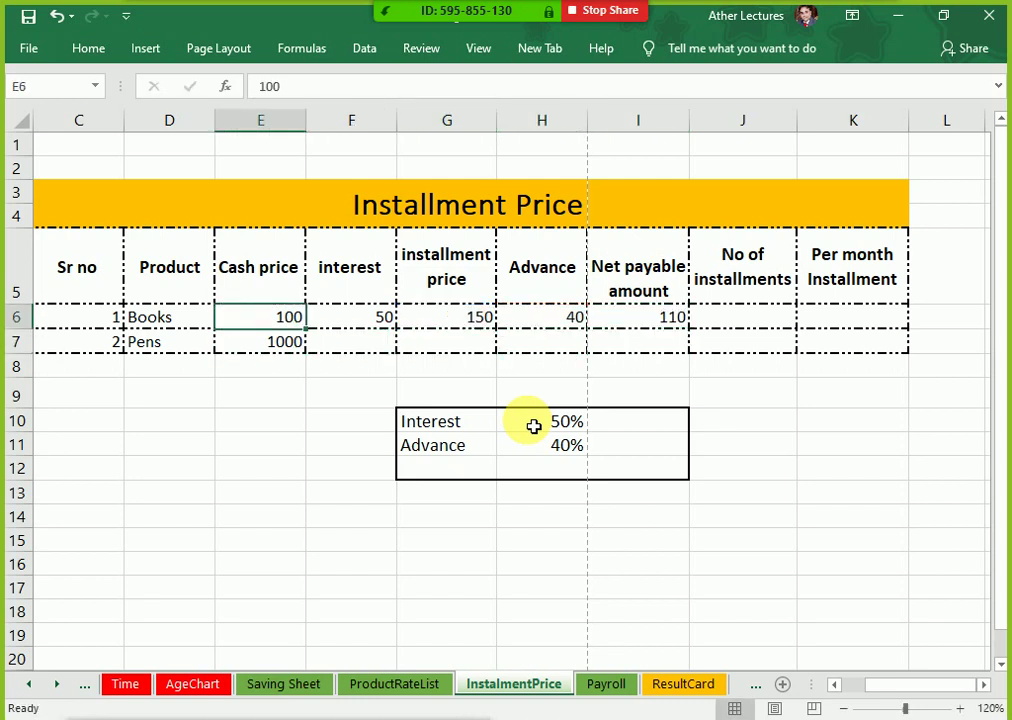
{"action": "key", "text": "Right"}
{"action": "key", "text": "Right"}
{"action": "key", "text": "Right"}
{"action": "key", "text": "Right"}
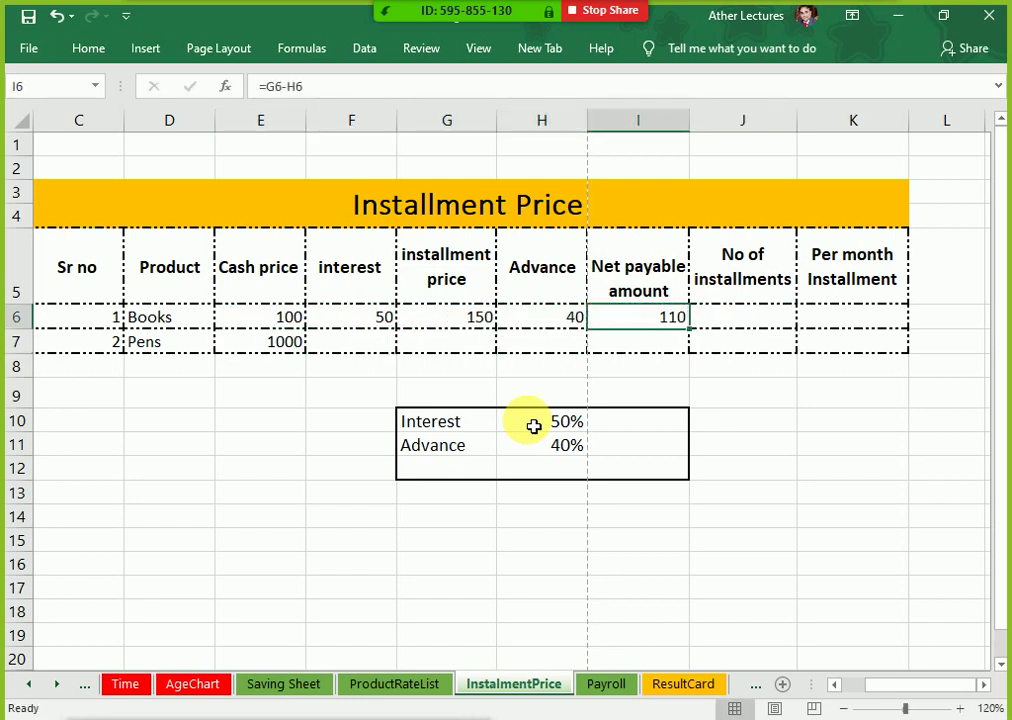
{"action": "key", "text": "Left"}
{"action": "key", "text": "Right"}
{"action": "key", "text": "Right"}
{"action": "type", "text": "3"}
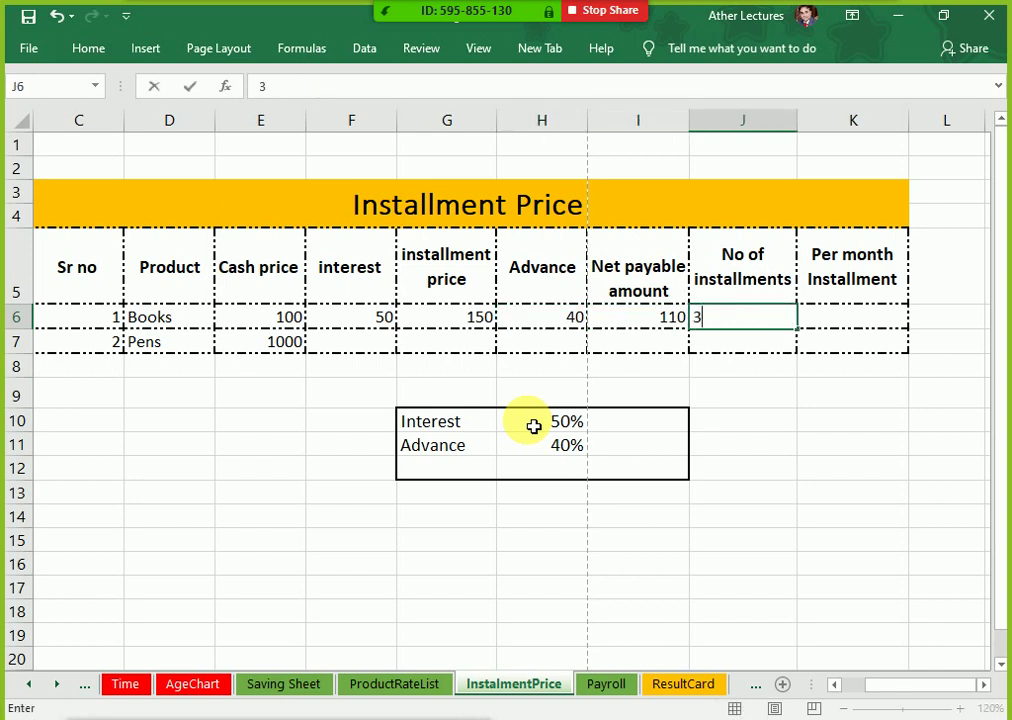
{"action": "key", "text": "Tab"}
Step: Enter =I6/J6 in K6 for a per-month installment of 36.66666667
{"action": "type", "text": "="}
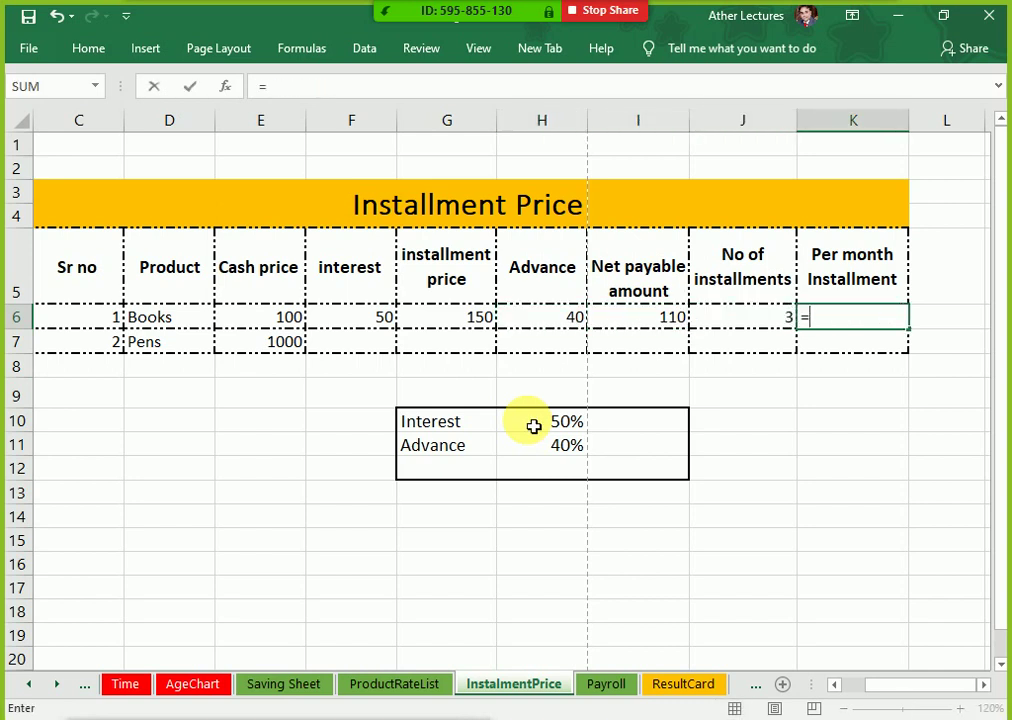
{"action": "key", "text": "Left"}
{"action": "key", "text": "Left"}
{"action": "type", "text": "/"}
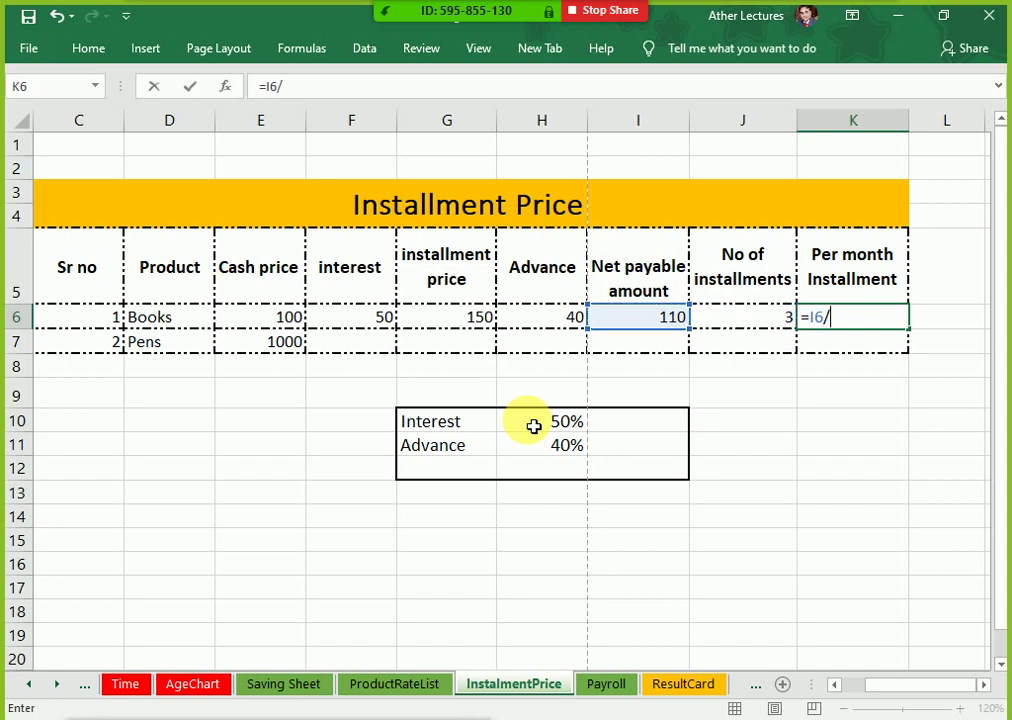
{"action": "key", "text": "Left"}
{"action": "key", "text": "Return"}
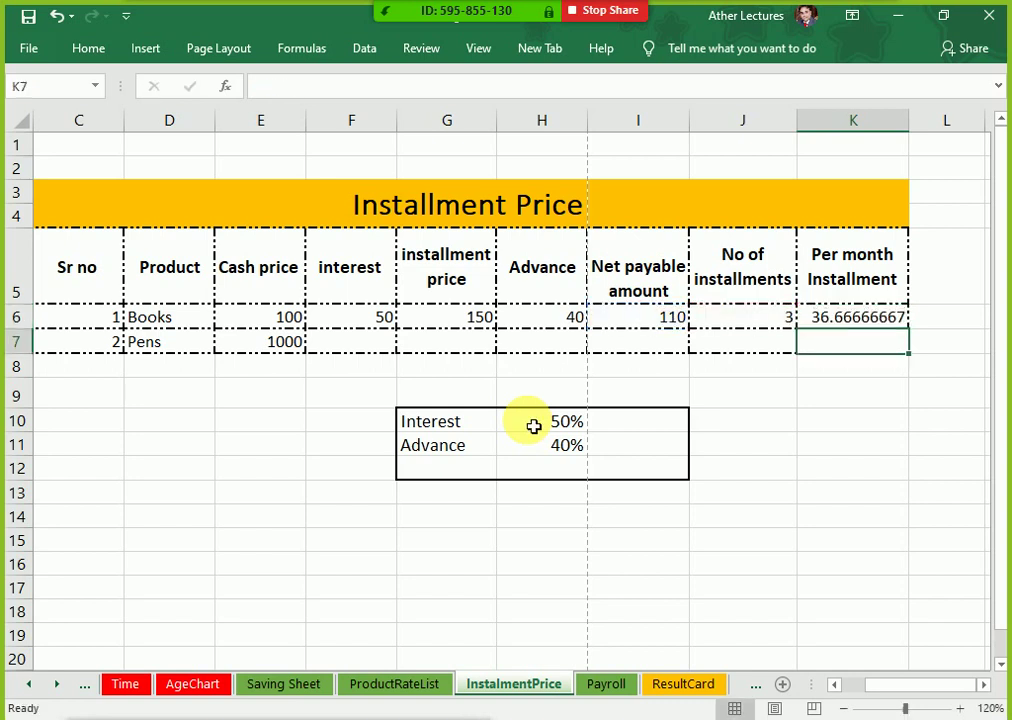
{"action": "key", "text": "Up"}
Step: Change the interest rate in H10 from 50% back to 12%
{"action": "key", "text": "Left"}
{"action": "key", "text": "Left"}
{"action": "key", "text": "Left"}
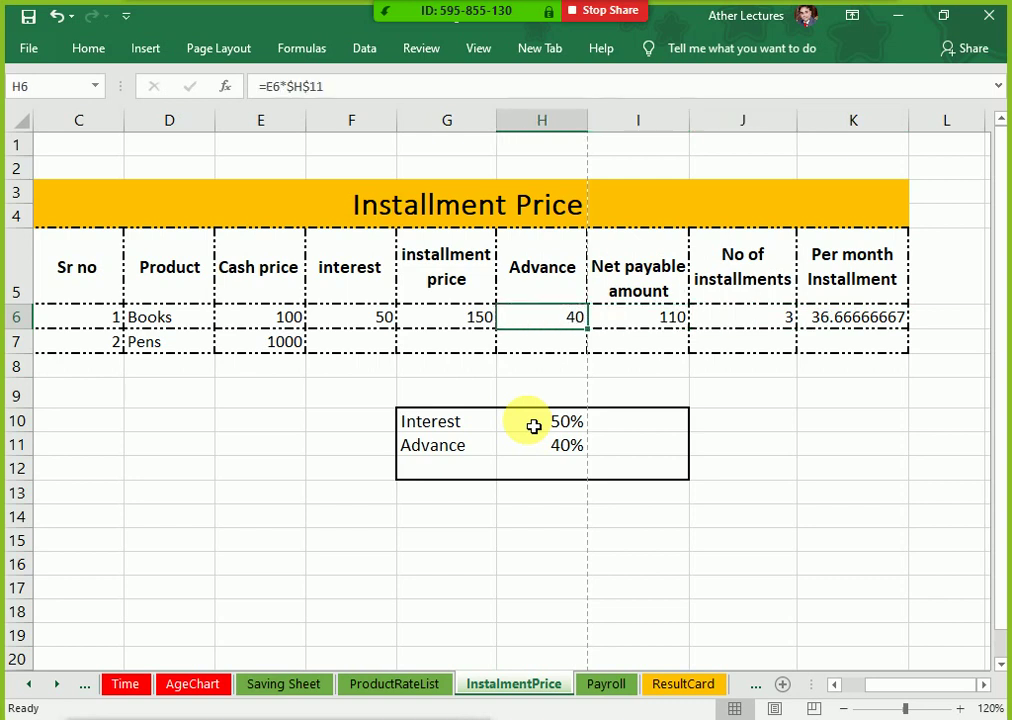
{"action": "key", "text": "Down"}
{"action": "key", "text": "Down"}
{"action": "key", "text": "Down"}
{"action": "key", "text": "Down"}
{"action": "double_click", "coordinate": [525, 421]}
{"action": "key", "text": "Delete"}
{"action": "key", "text": "Delete"}
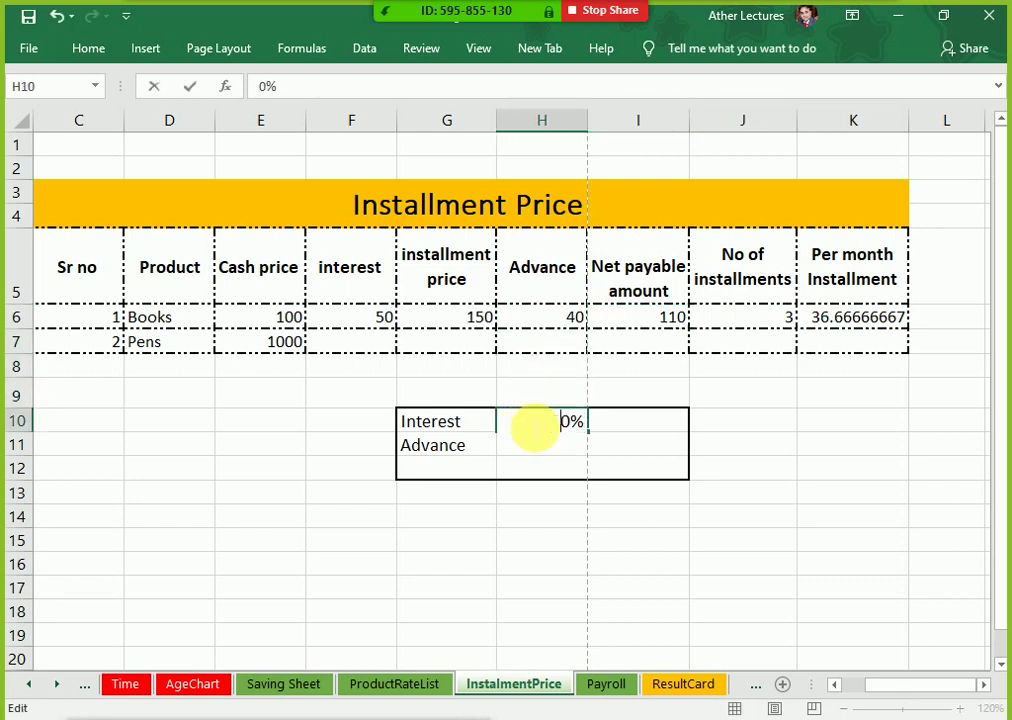
{"action": "type", "text": "1"}
{"action": "key", "text": "Return"}
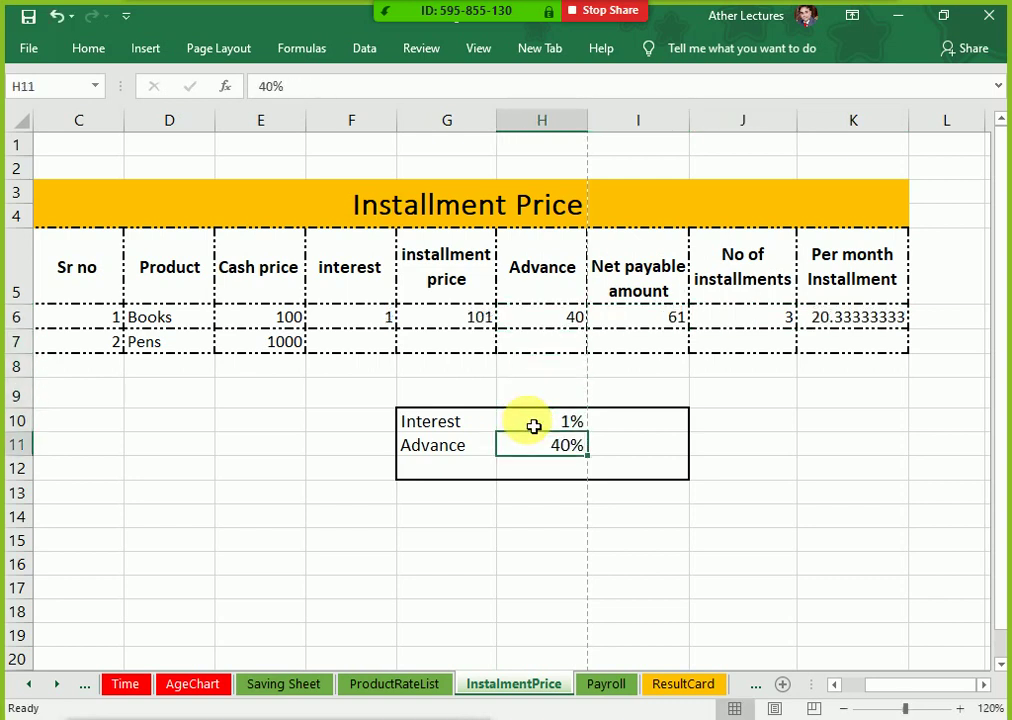
{"action": "double_click", "coordinate": [535, 428]}
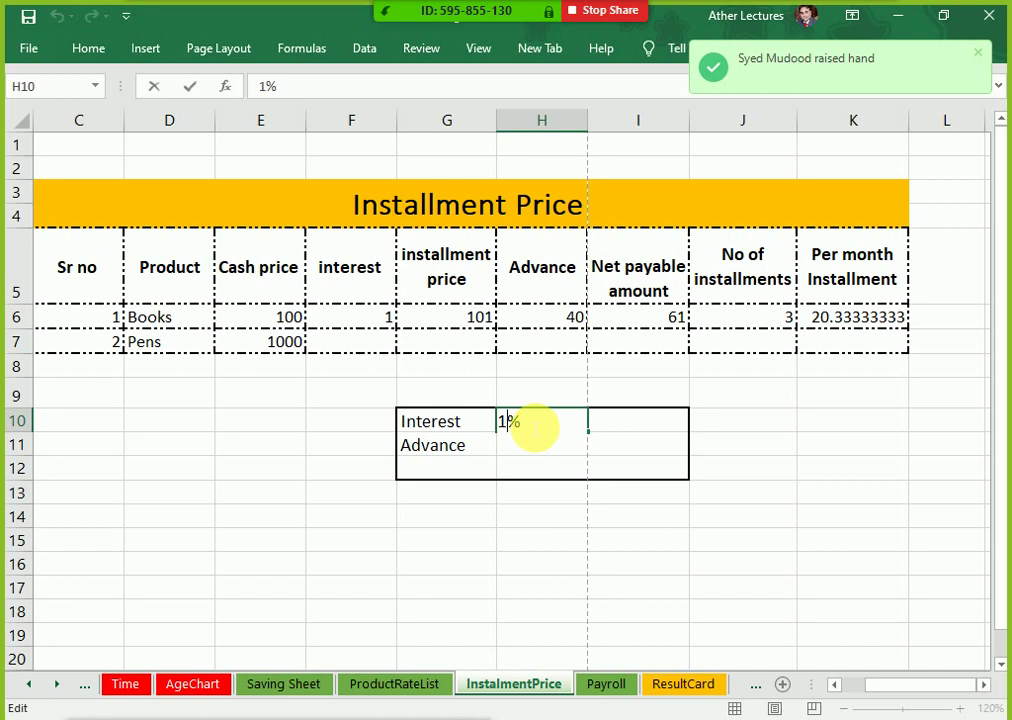
{"action": "type", "text": "2"}
{"action": "key", "text": "ctrl+Return"}
{"action": "key", "text": "Return"}
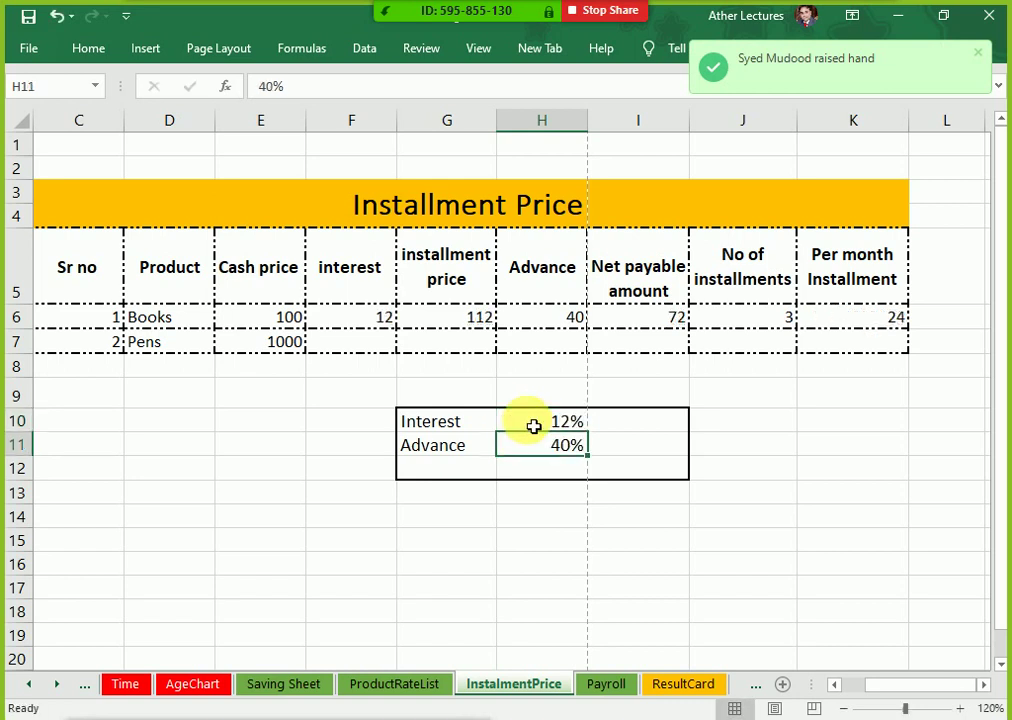
{"action": "left_click", "coordinate": [535, 427]}
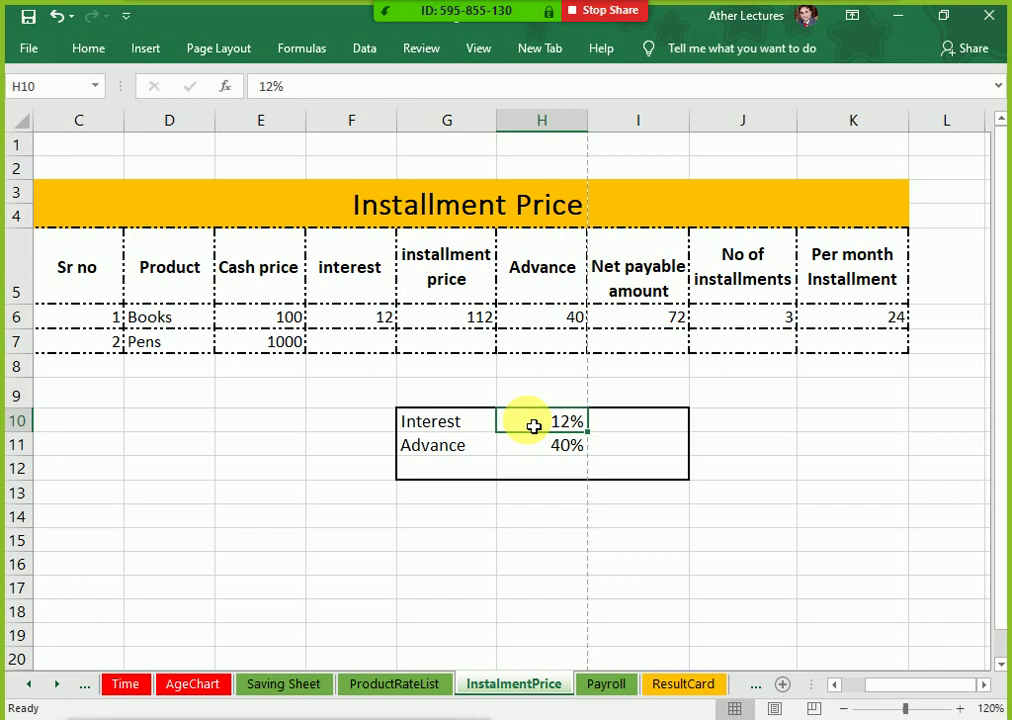
Step: Review the Books installment price, advance and net payable formulas, now 112 and 72
{"action": "key", "text": "Up"}
{"action": "key", "text": "Up"}
{"action": "key", "text": "Up"}
{"action": "key", "text": "Up"}
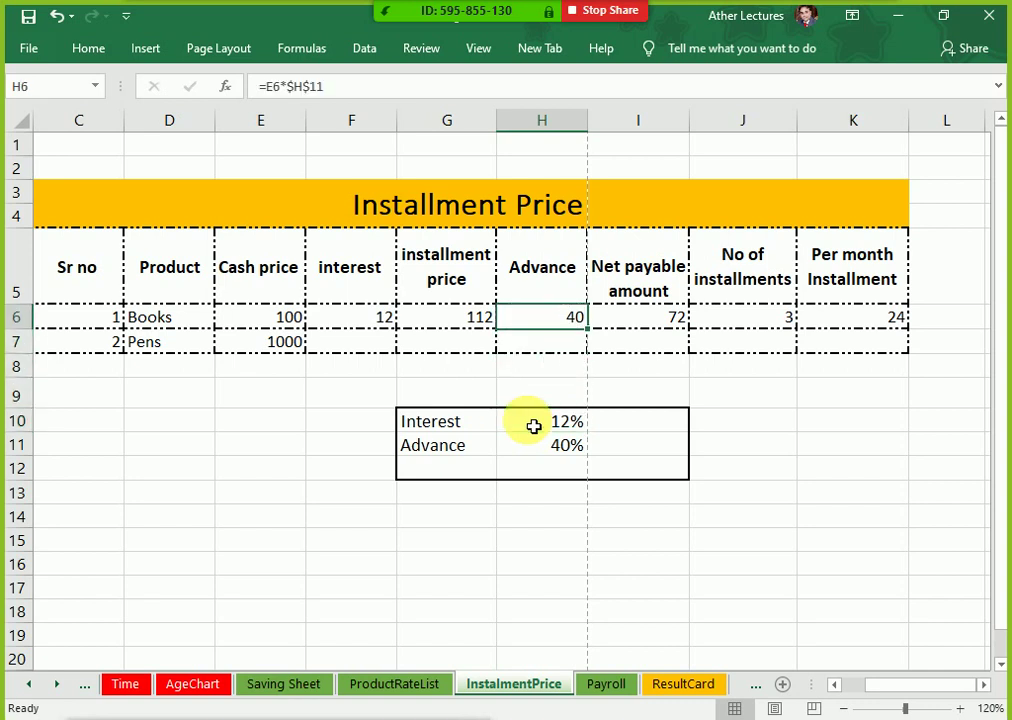
{"action": "key", "text": "Left"}
{"action": "key", "text": "Left"}
{"action": "key", "text": "Left"}
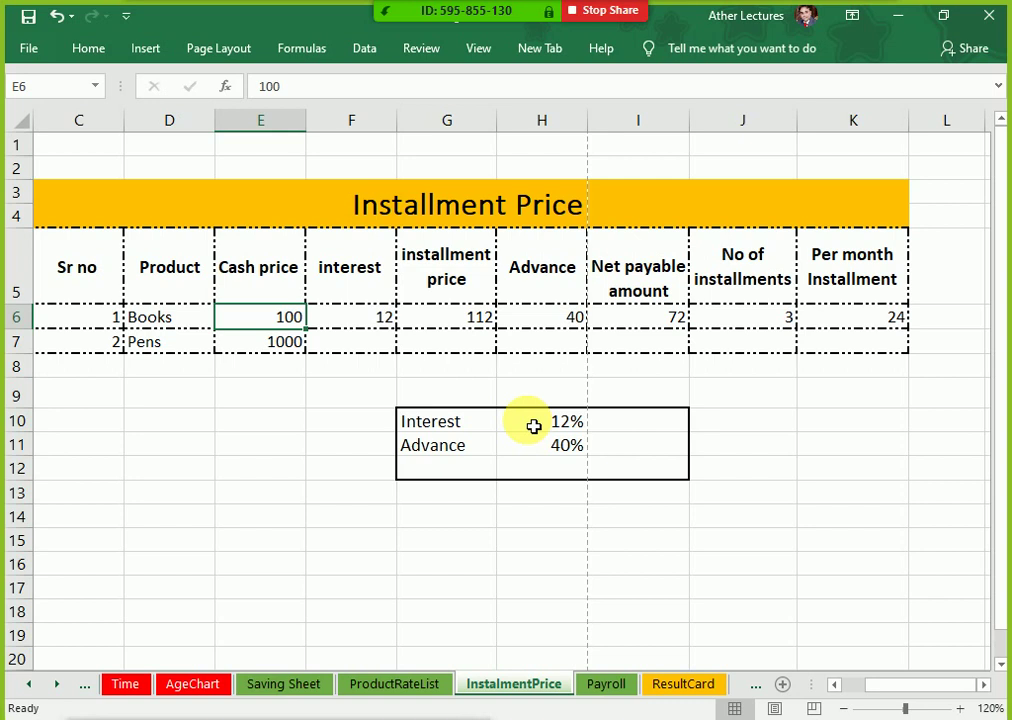
{"action": "key", "text": "Right"}
{"action": "key", "text": "Right"}
{"action": "key", "text": "Right"}
{"action": "key", "text": "Right"}
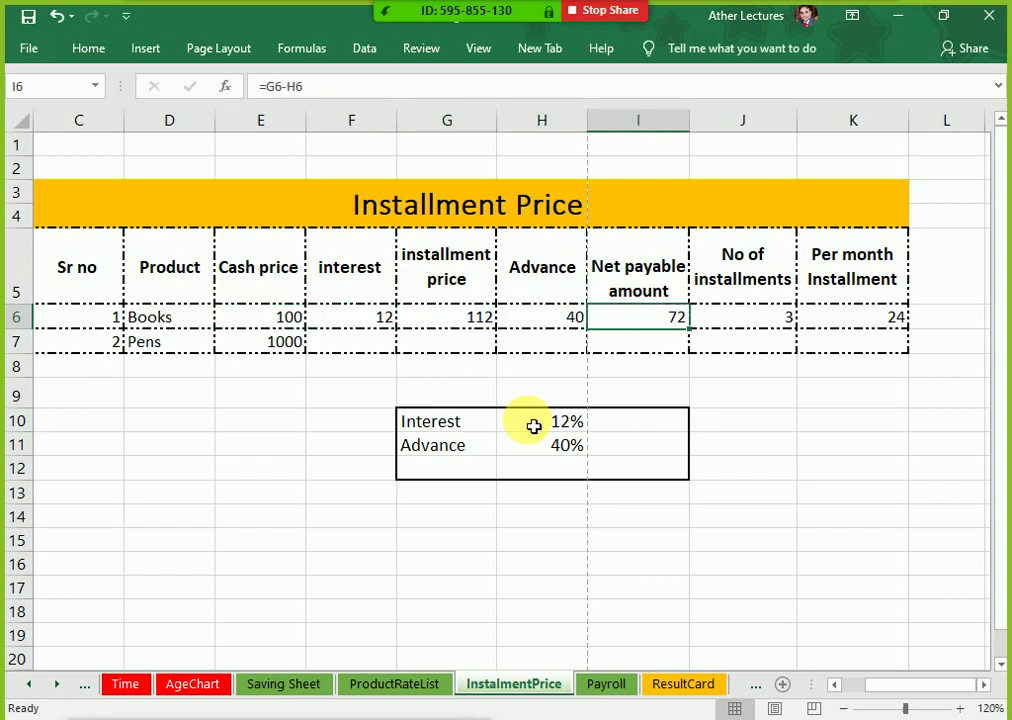
{"action": "key", "text": "Left"}
{"action": "key", "text": "Left"}
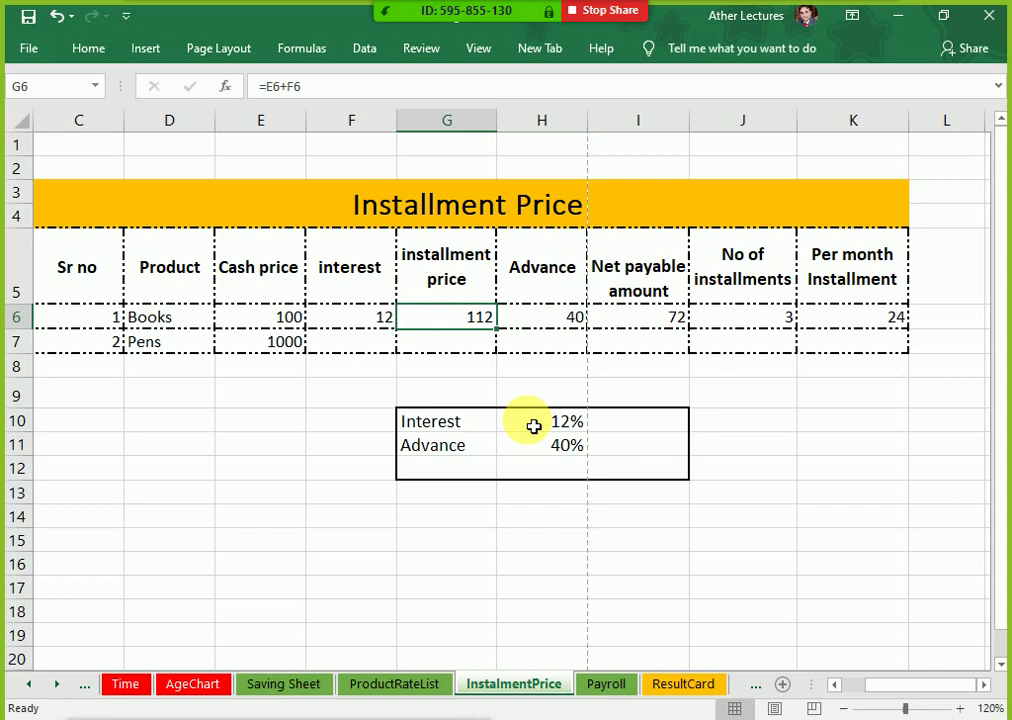
{"action": "key", "text": "Right"}
{"action": "key", "text": "Right"}
{"action": "key", "text": "Left"}
{"action": "key", "text": "Left"}
{"action": "key", "text": "Right"}
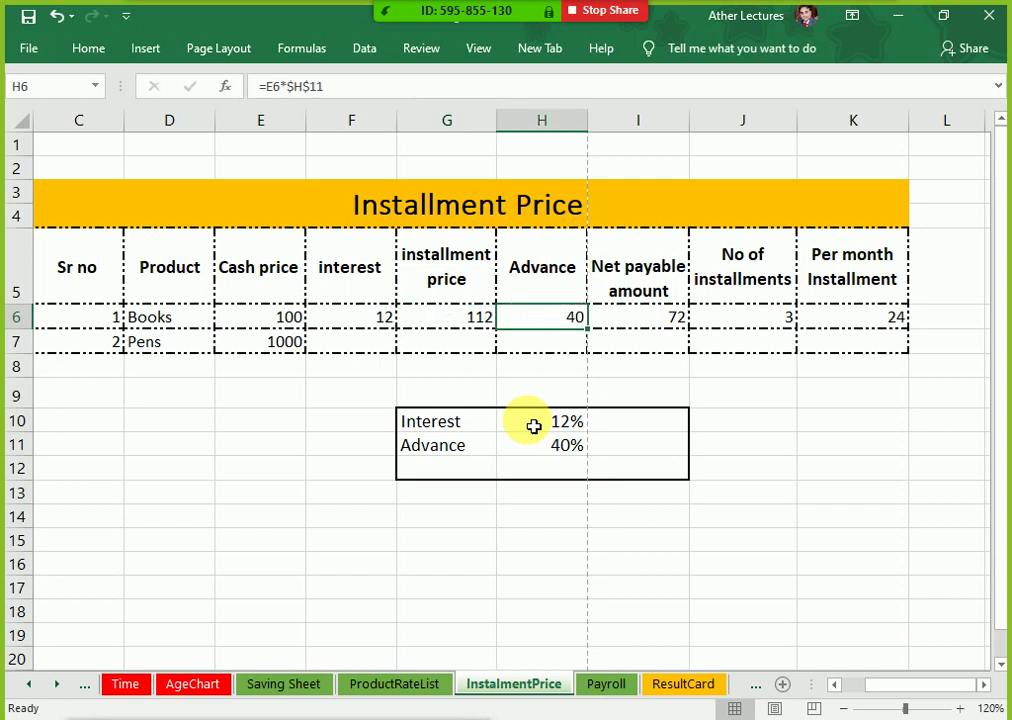
{"action": "key", "text": "Left"}
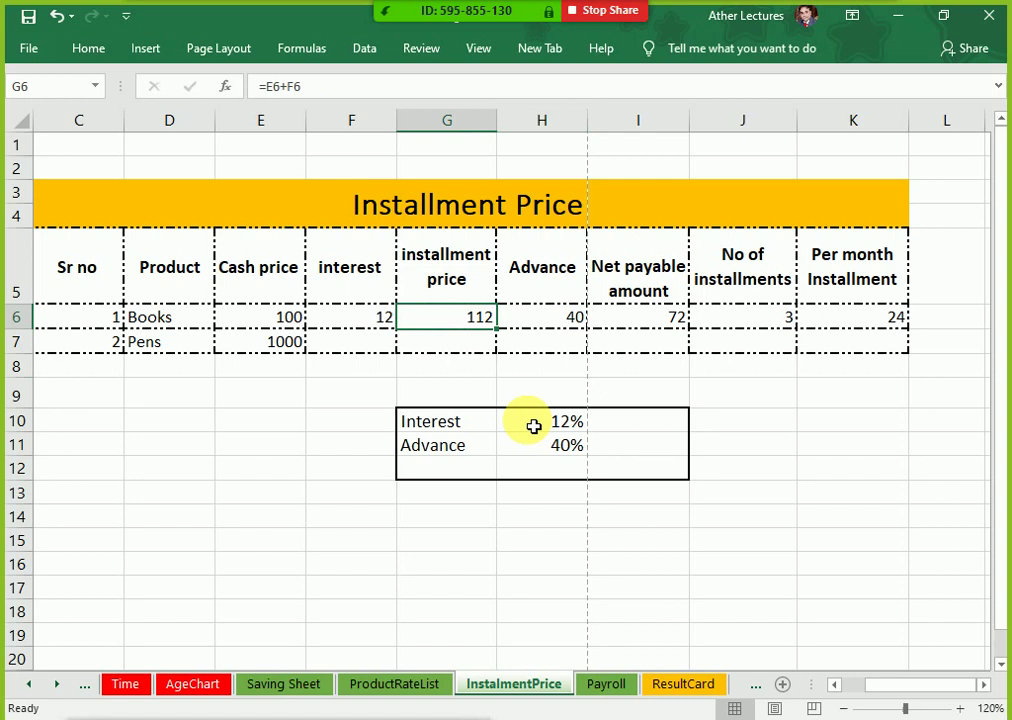
{"action": "key", "text": "Right"}
{"action": "key", "text": "Right"}
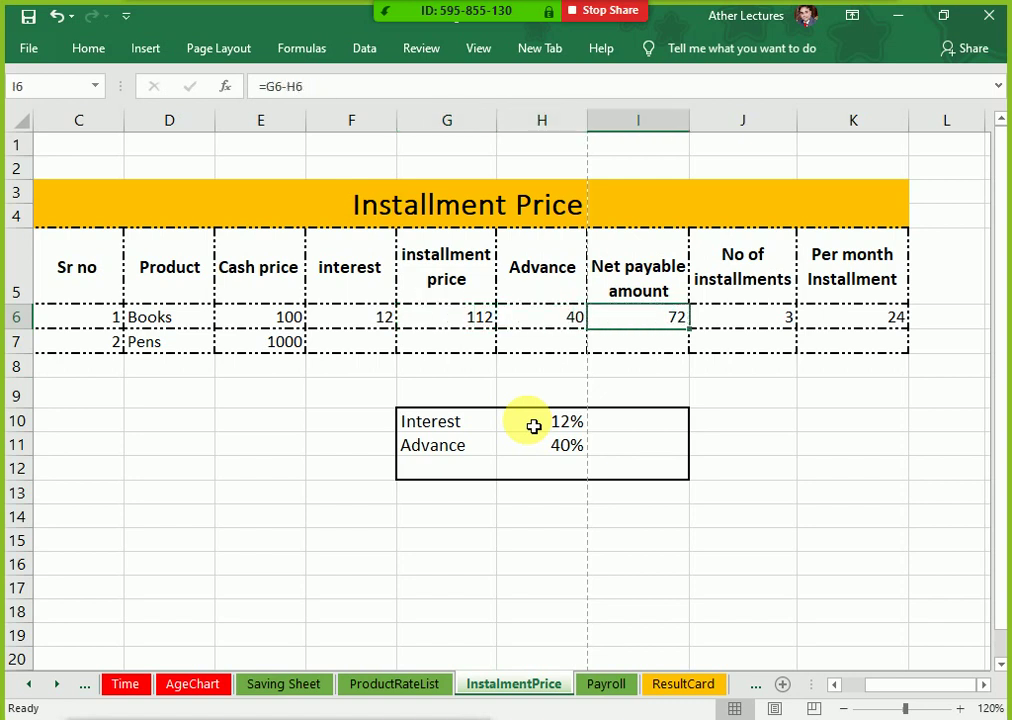
{"action": "key", "text": "F2"}
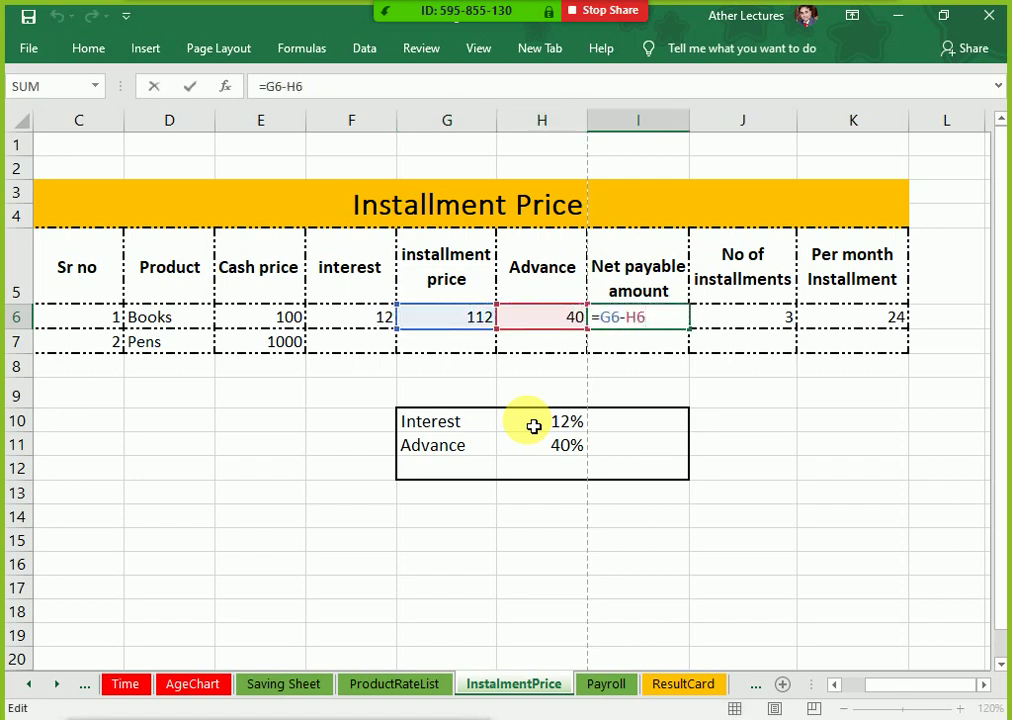
{"action": "key", "text": "ctrl+Return"}
Step: Check the Books installment count and the per-month installment of 24
{"action": "key", "text": "Right"}
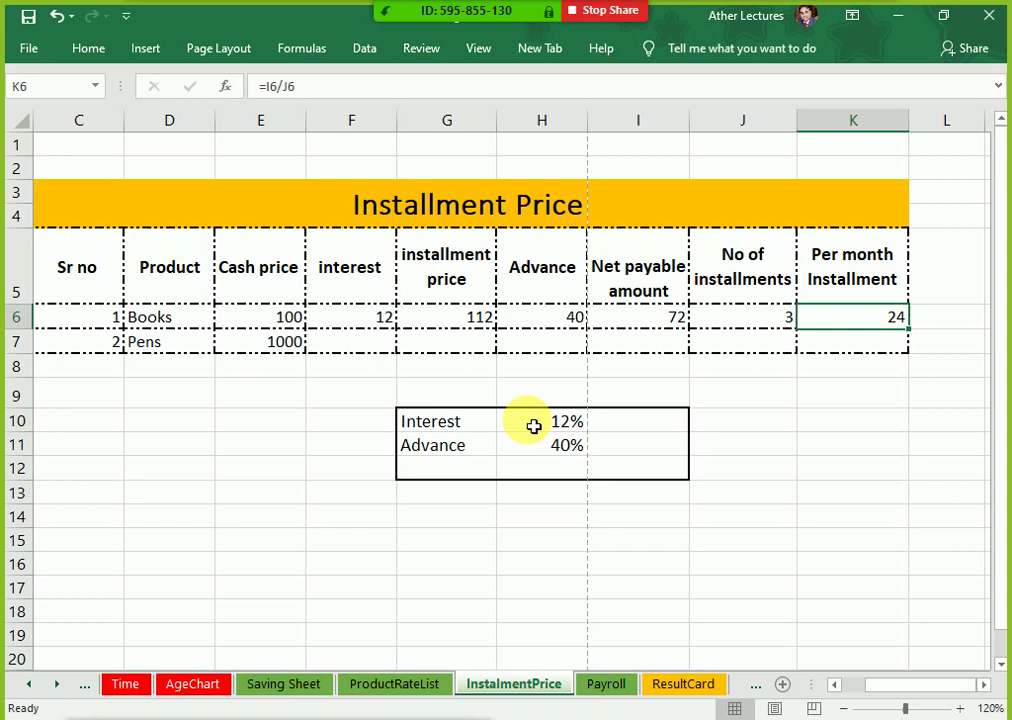
{"action": "key", "text": "Left"}
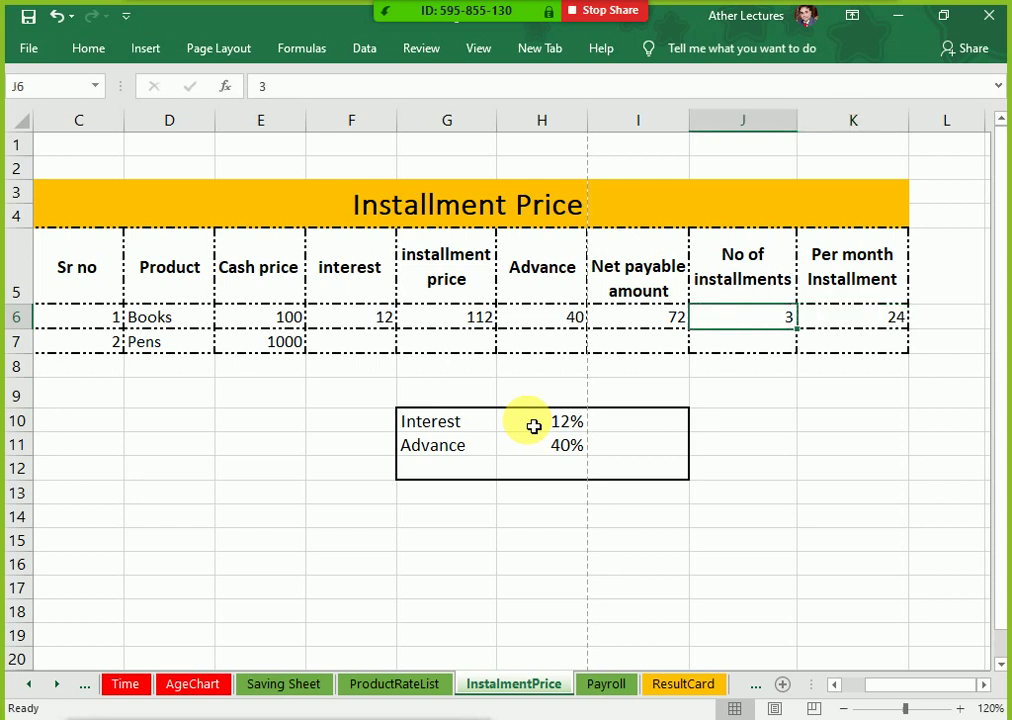
{"action": "key", "text": "Right"}
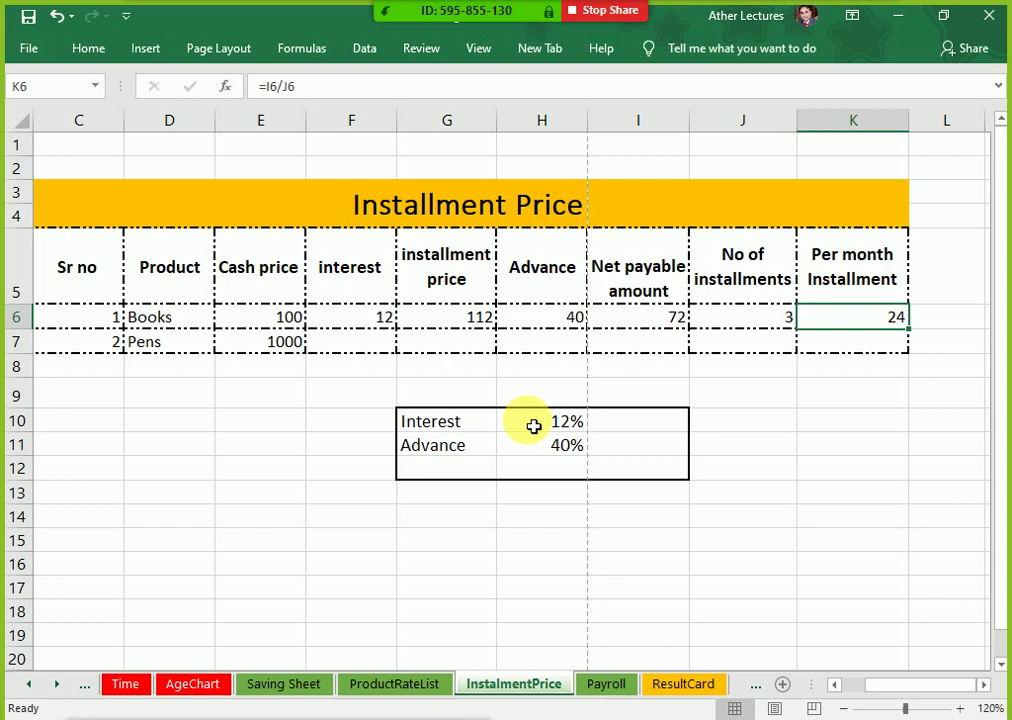
{"action": "key", "text": "Down"}
{"action": "key", "text": "Up"}
{"action": "key", "text": "Left"}
{"action": "key", "text": "Right"}
Step: Fill the Books formulas in F6:K6 down to the Pens row with Ctrl+D, then switch to Payroll
{"action": "key", "text": "shift+Left"}
{"action": "key", "text": "shift+Left"}
{"action": "key", "text": "shift+Left"}
{"action": "key", "text": "shift+Left"}
{"action": "key", "text": "shift+Left"}
{"action": "key", "text": "shift+Down"}
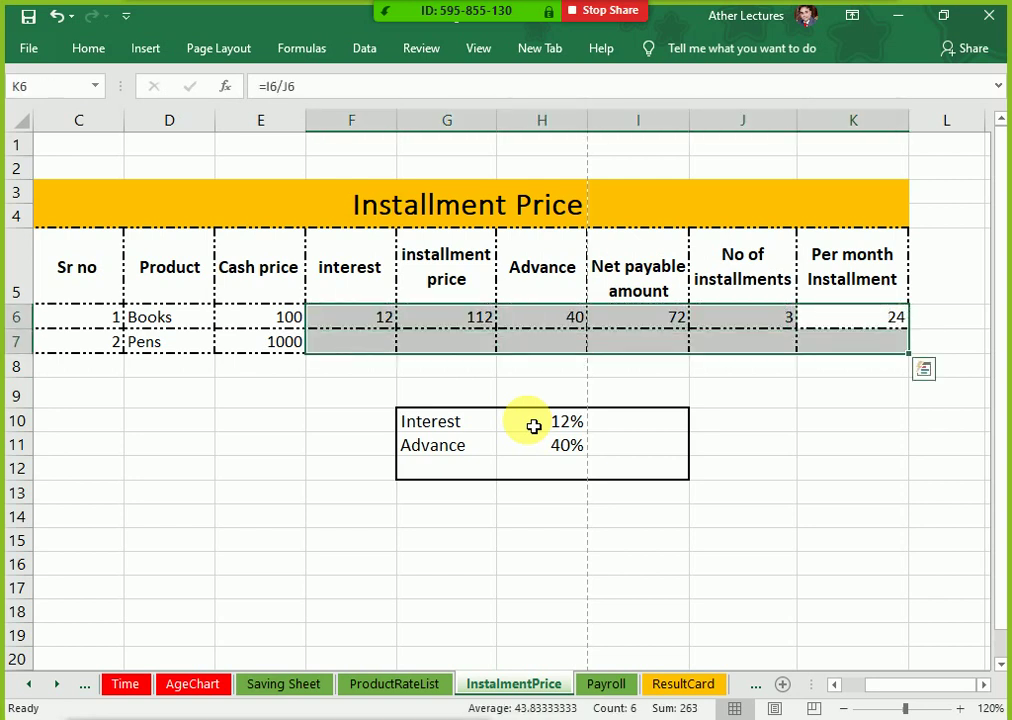
{"action": "key", "text": "ctrl+d"}
{"action": "key", "text": "Down"}
{"action": "key", "text": "Down"}
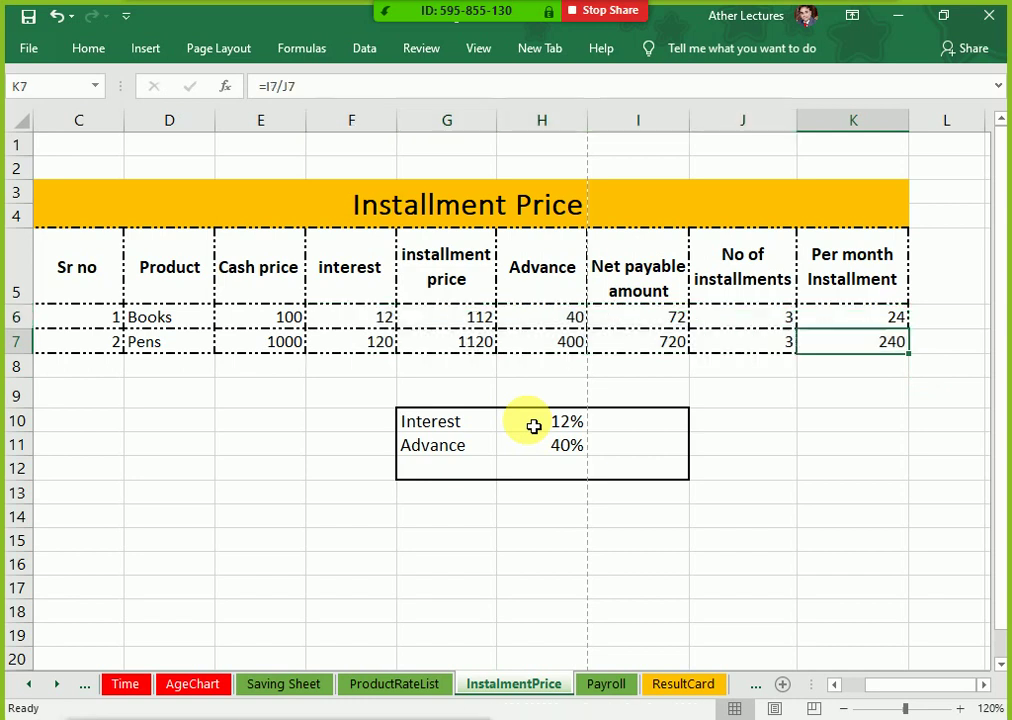
{"action": "key", "text": "Left"}
{"action": "key", "text": "Left"}
{"action": "key", "text": "Left"}
{"action": "key", "text": "Left"}
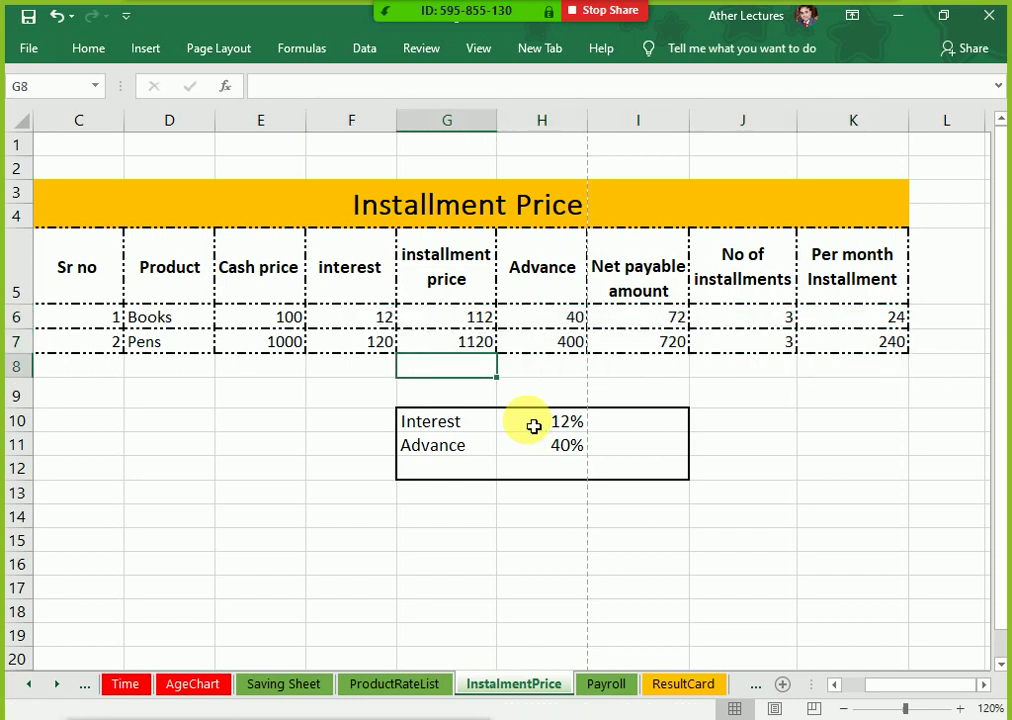
{"action": "left_click", "coordinate": [612, 690]}
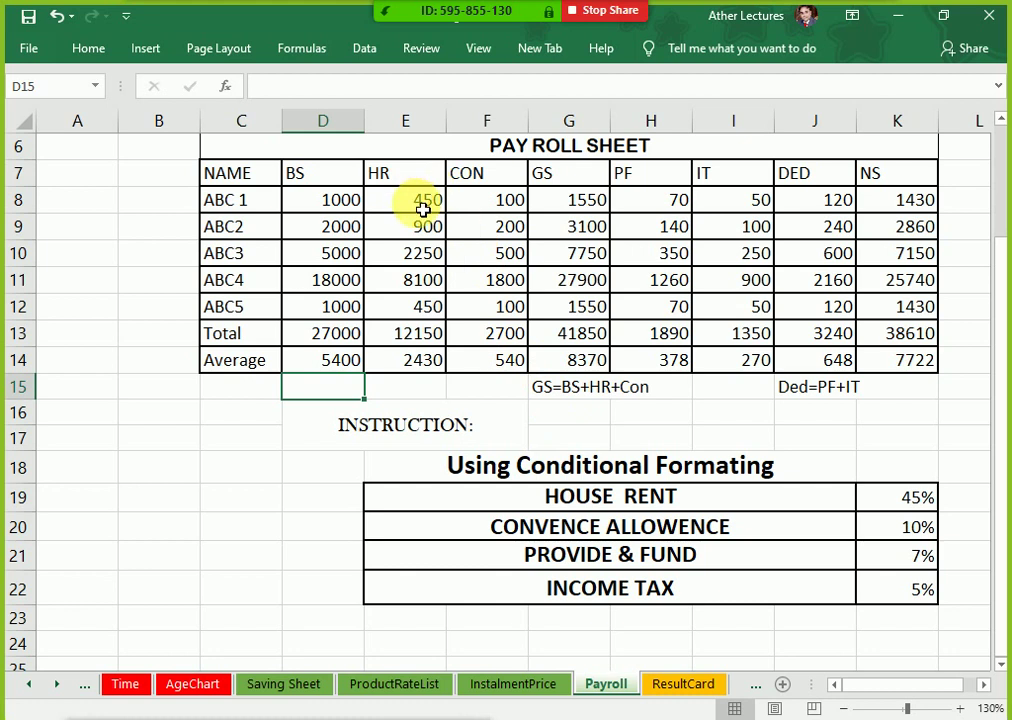
Step: Delete all calculated HR through NS values in E8:K14 of the payroll table
{"action": "left_click_drag", "start_coordinate": [418, 206], "coordinate": [896, 366]}
{"action": "key", "text": "Delete"}
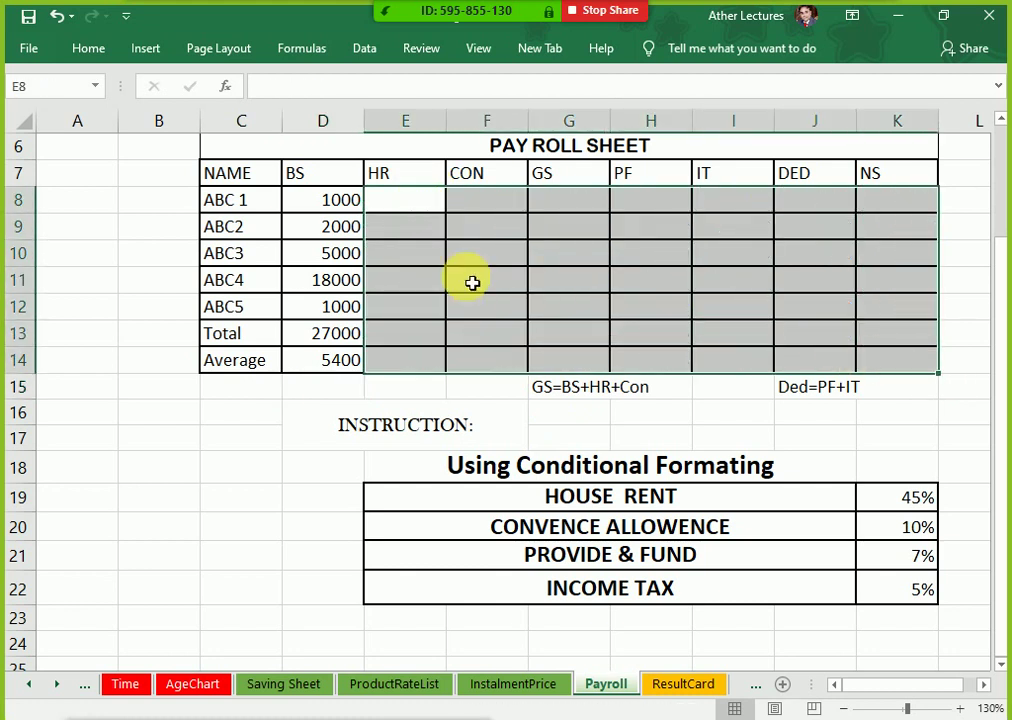
{"action": "left_click", "coordinate": [343, 212]}
{"action": "left_click", "coordinate": [380, 215]}
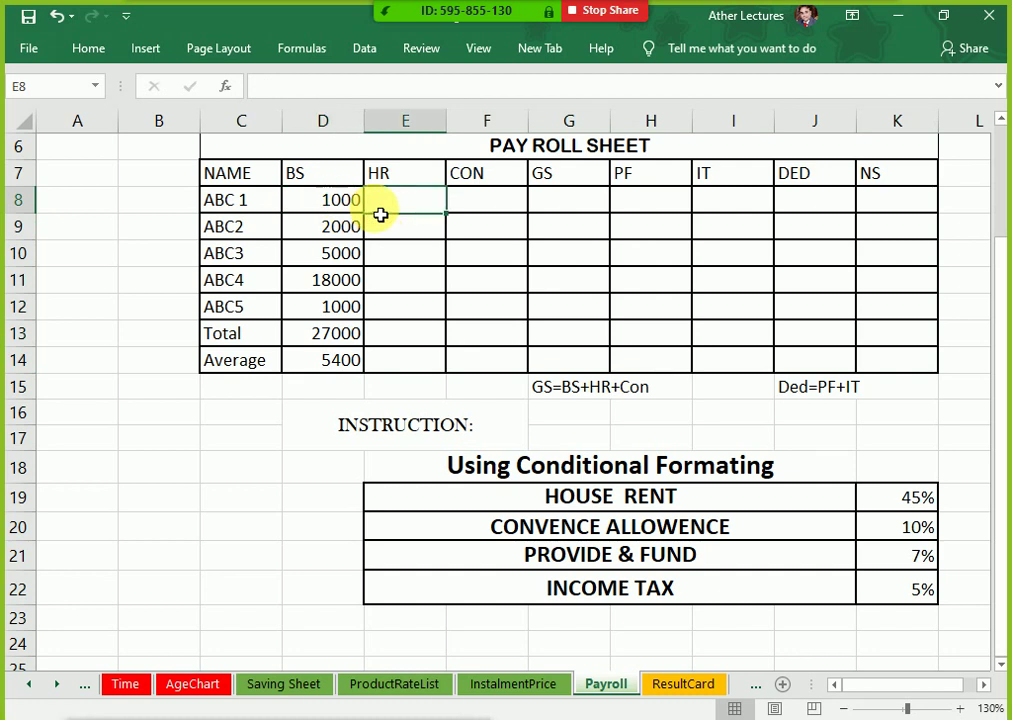
Step: Enter =D8*$K$19 in E8 so ABC 1's house rent comes to 450
{"action": "type", "text": "="}
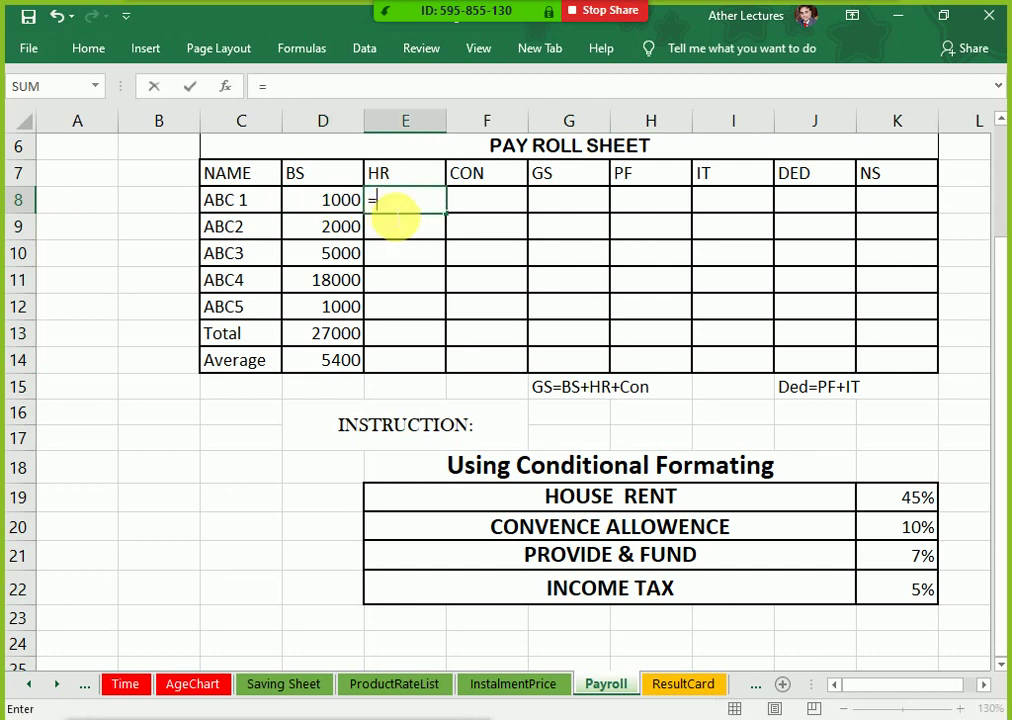
{"action": "key", "text": "Left"}
{"action": "type", "text": "*"}
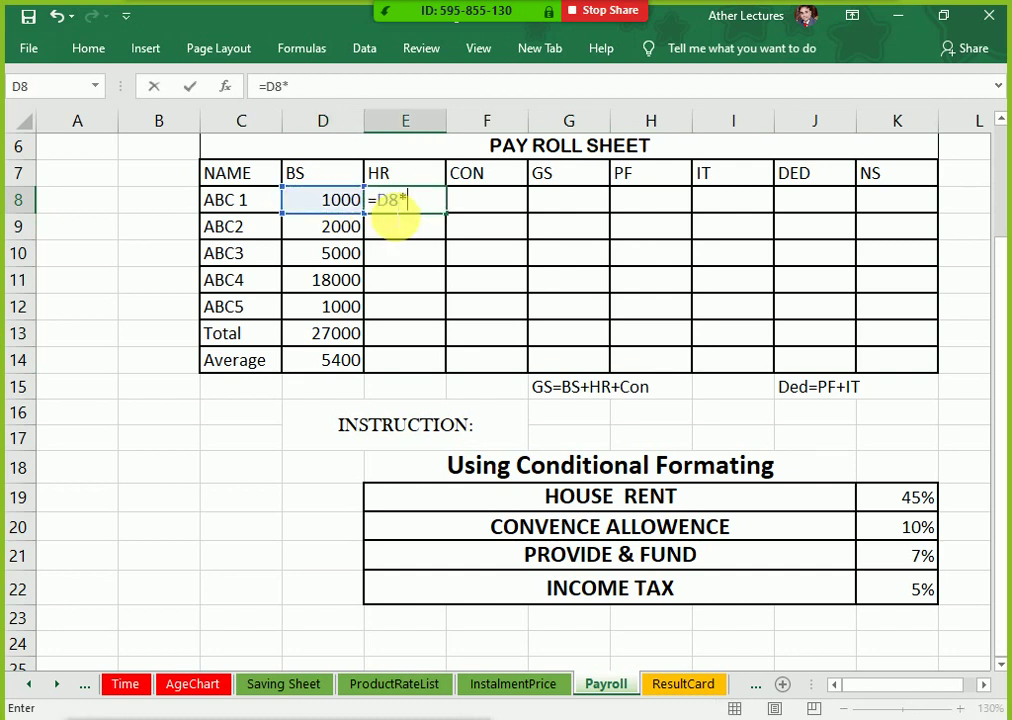
{"action": "left_click", "coordinate": [885, 498]}
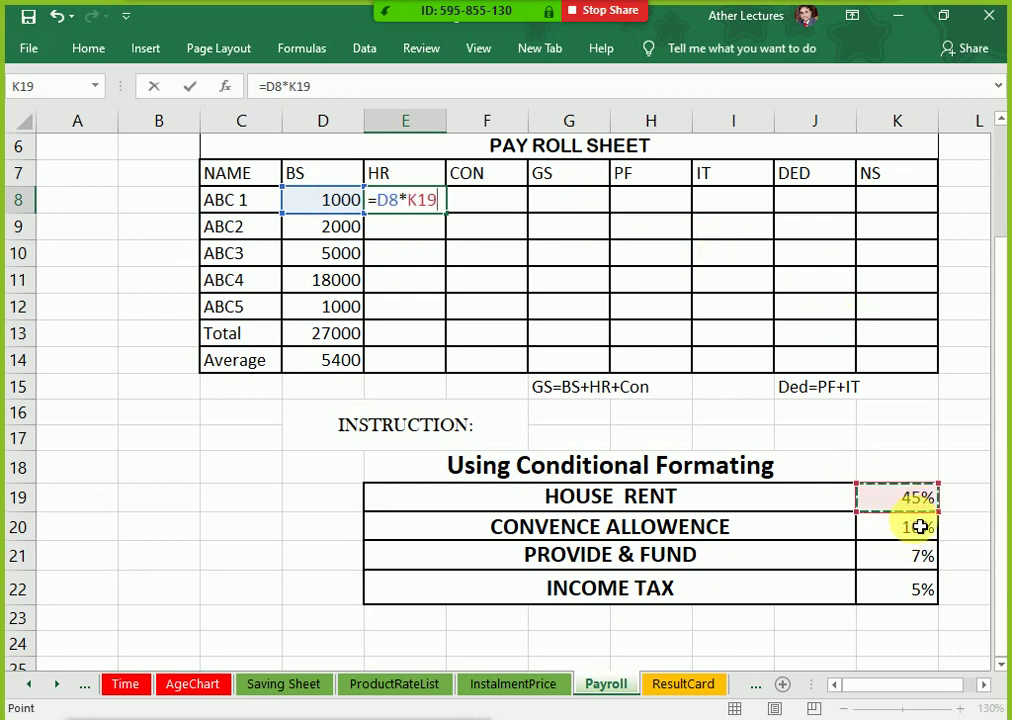
{"action": "key", "text": "F4"}
{"action": "key", "text": "Return"}
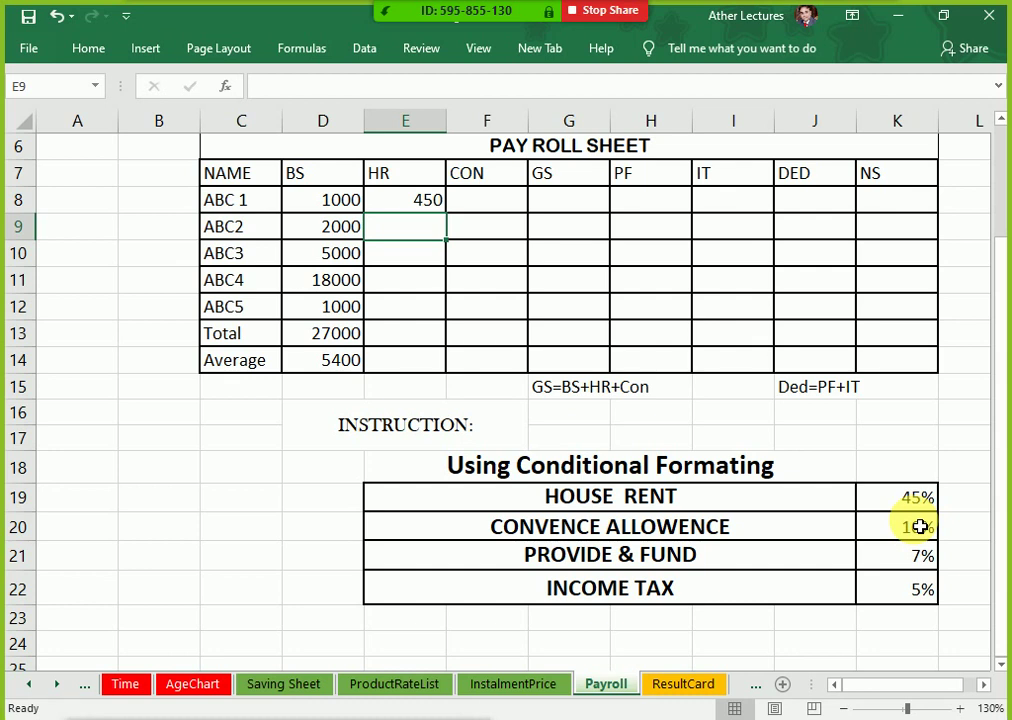
{"action": "key", "text": "Up"}
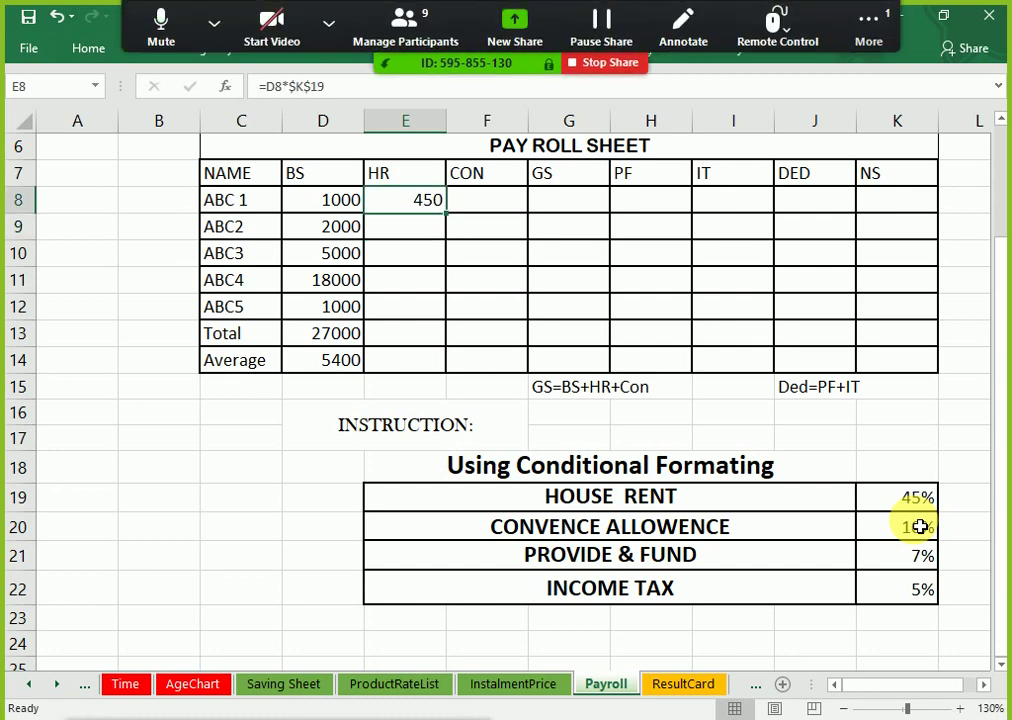
{"action": "key", "text": "Right"}
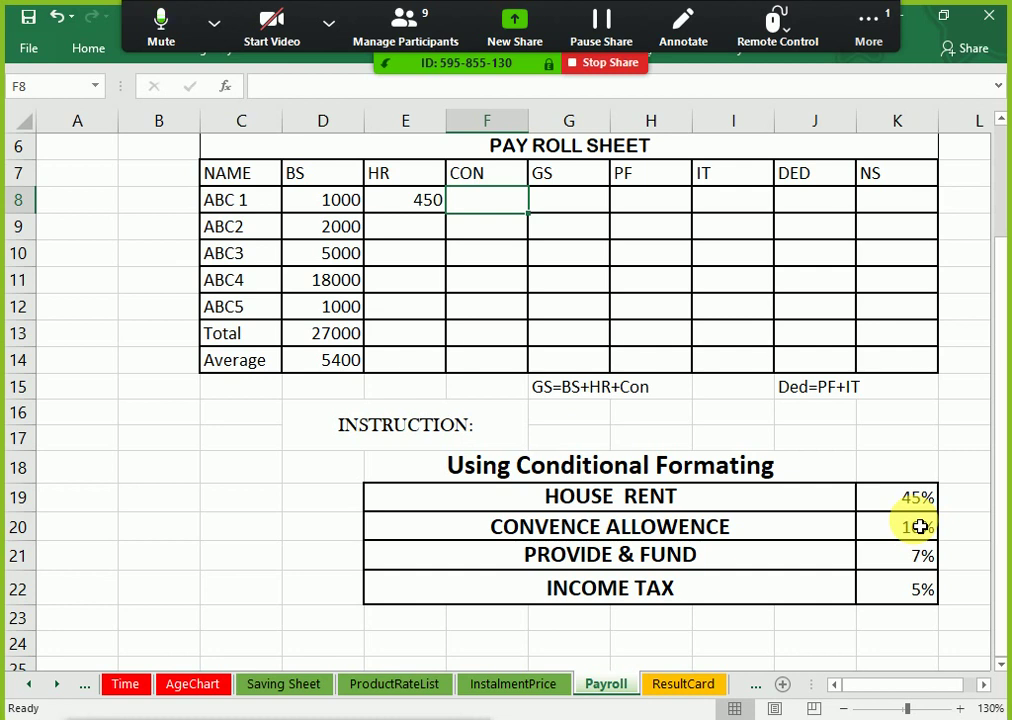
{"action": "key", "text": "Left"}
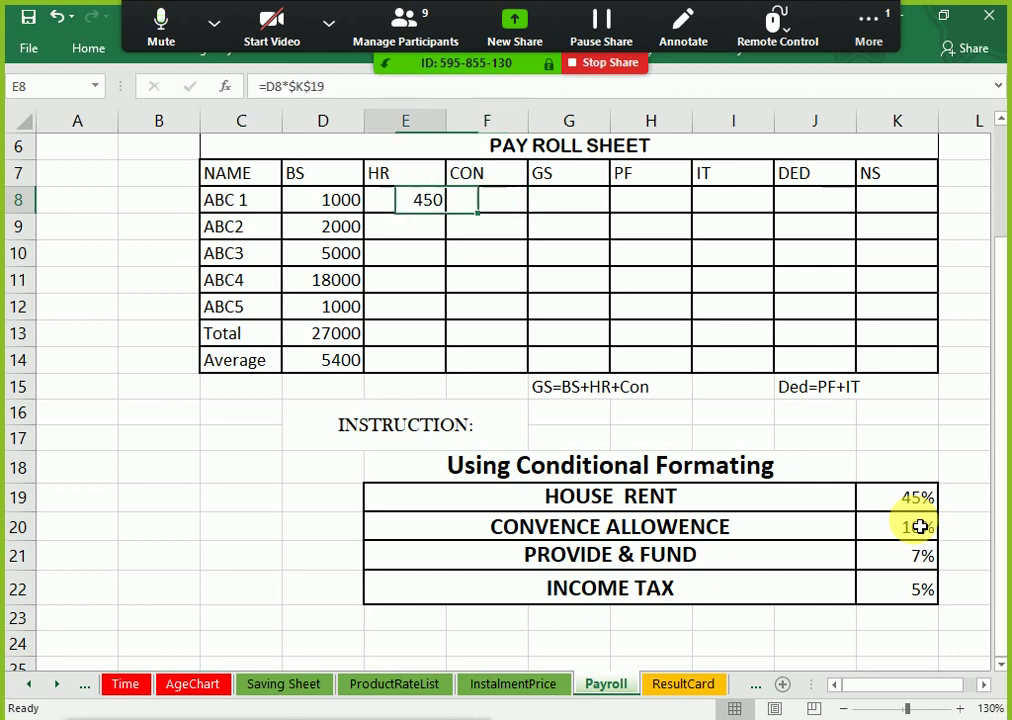
{"action": "key", "text": "Right"}
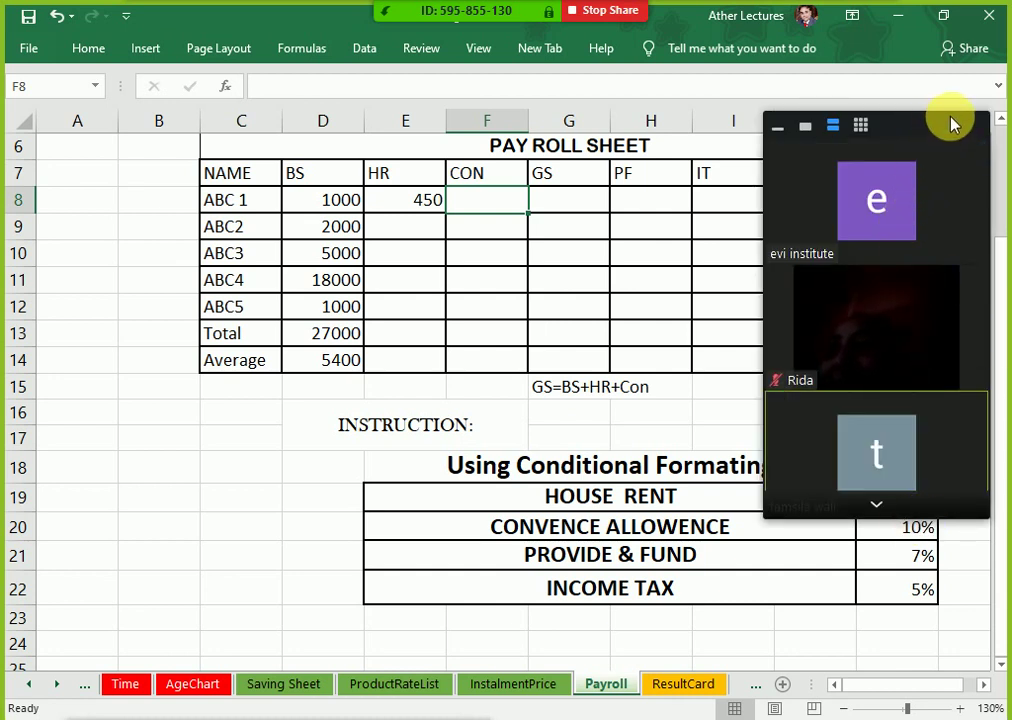
Step: Uncover the sheet, clear E8 and re-enter =D8*$K$19 for ABC 1's house rent
{"action": "left_click", "coordinate": [684, 290]}
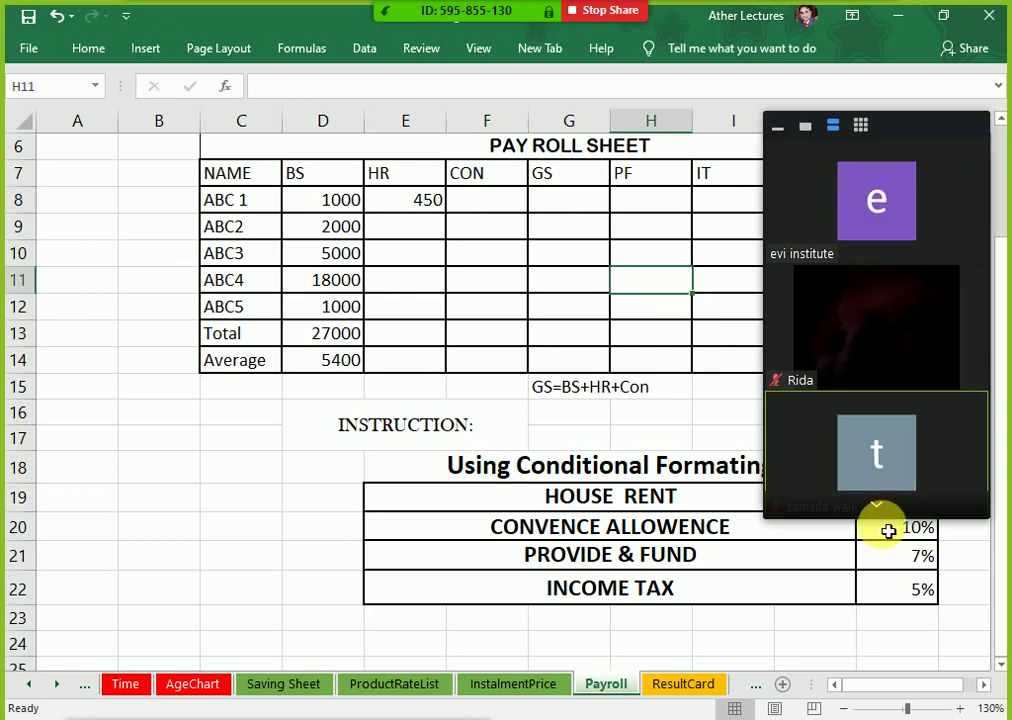
{"action": "left_click", "coordinate": [559, 257]}
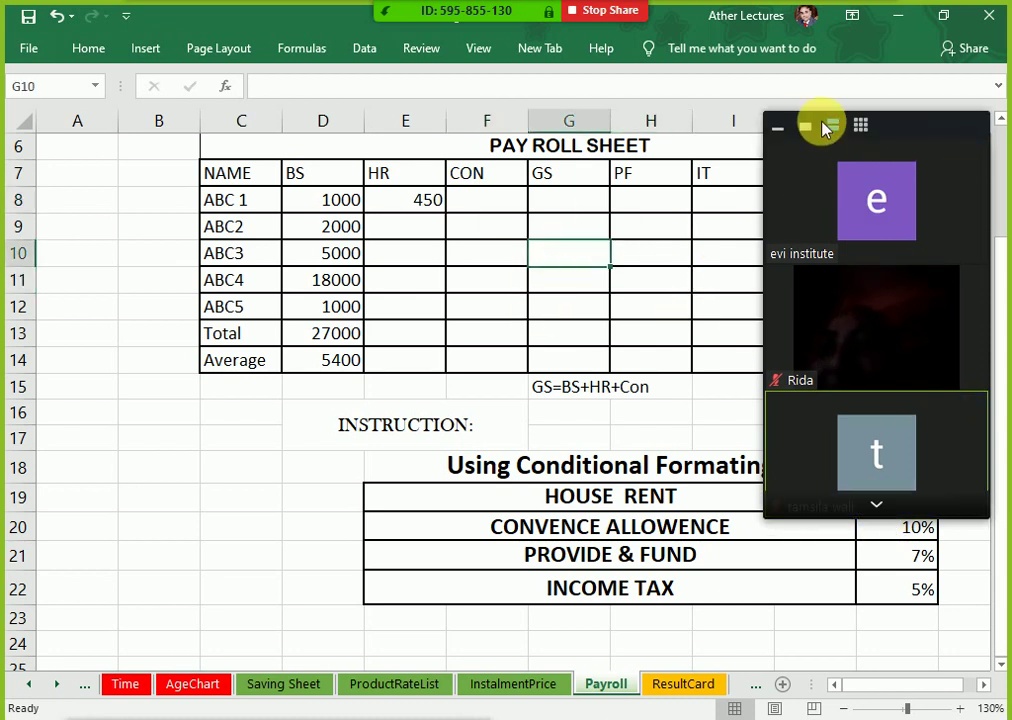
{"action": "left_click", "coordinate": [777, 127]}
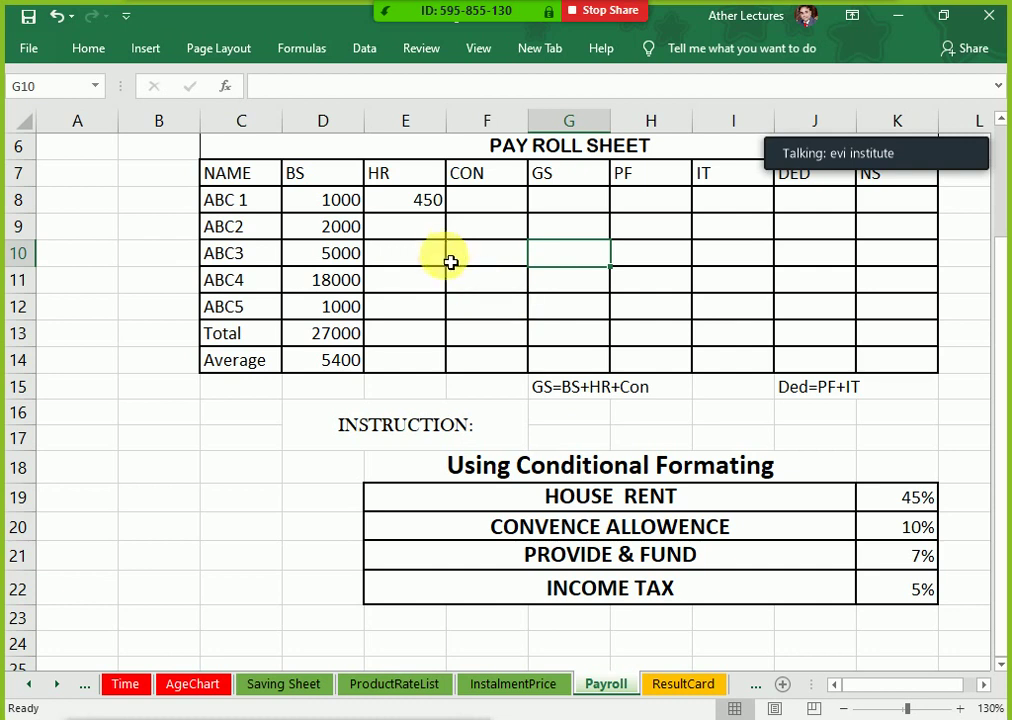
{"action": "left_click", "coordinate": [429, 202]}
{"action": "key", "text": "Delete"}
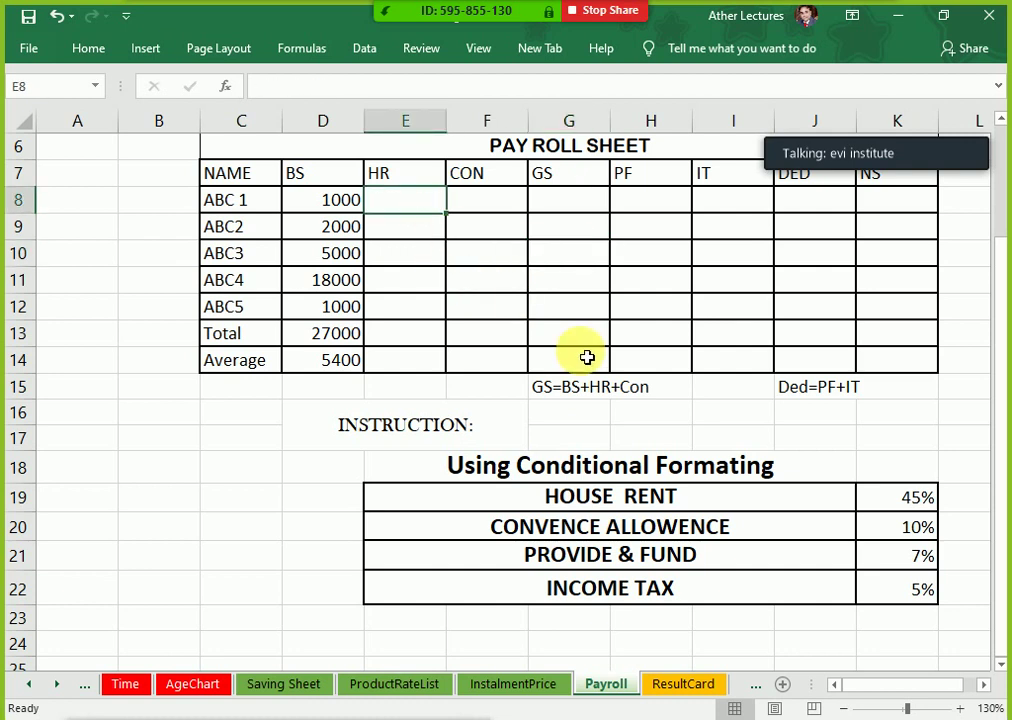
{"action": "type", "text": "="}
{"action": "key", "text": "Left"}
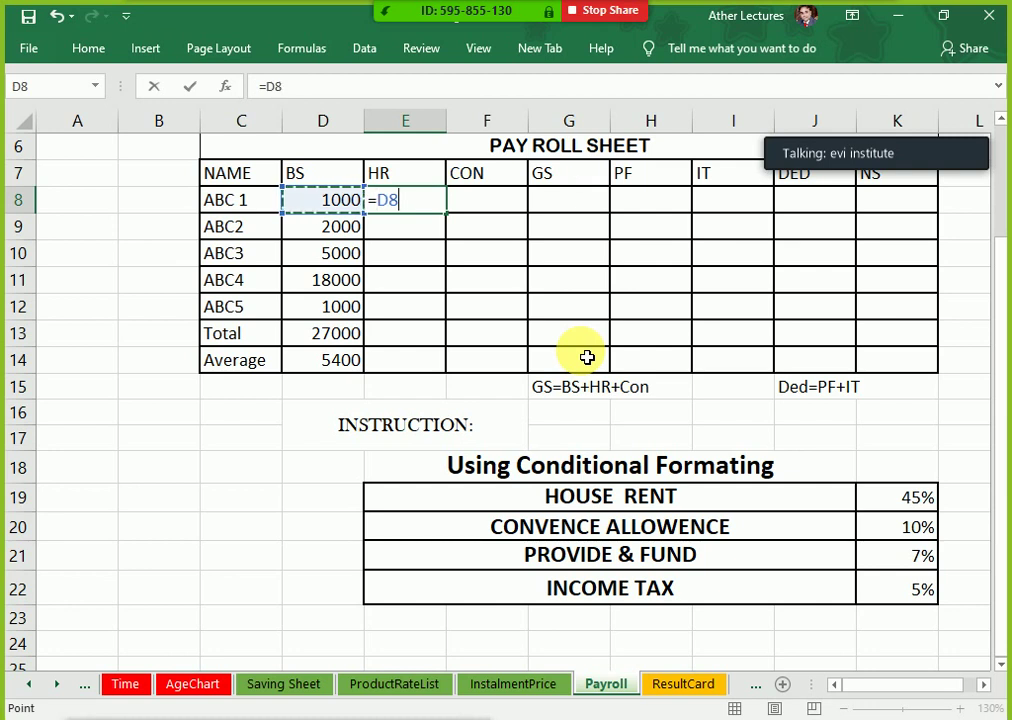
{"action": "type", "text": "*"}
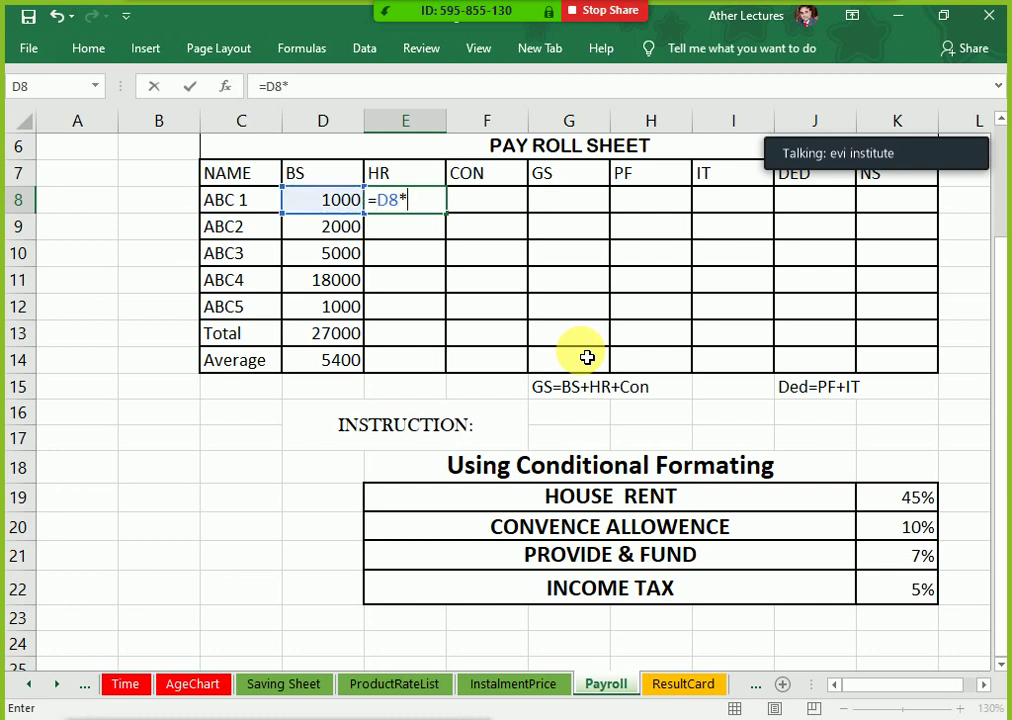
{"action": "left_click", "coordinate": [907, 507]}
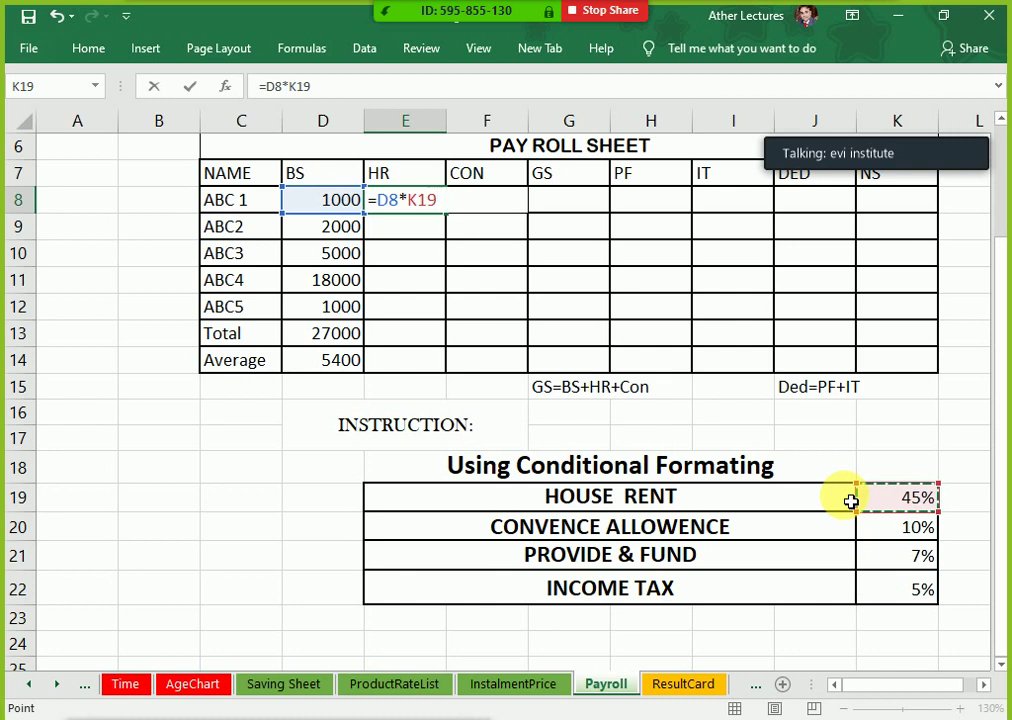
{"action": "key", "text": "F4"}
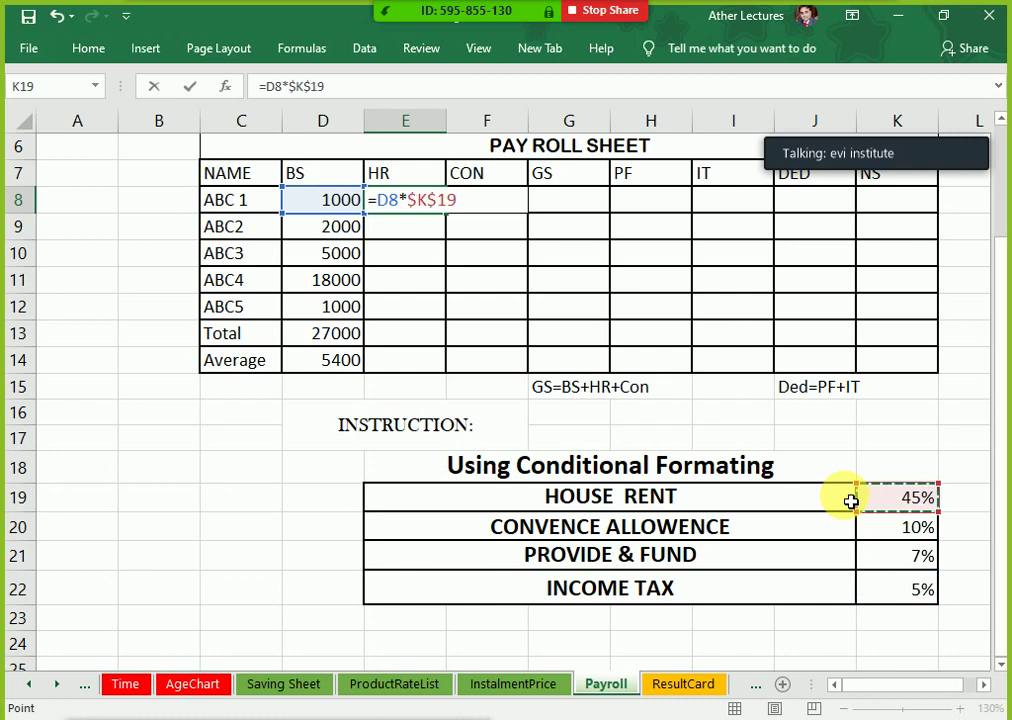
{"action": "key", "text": "Return"}
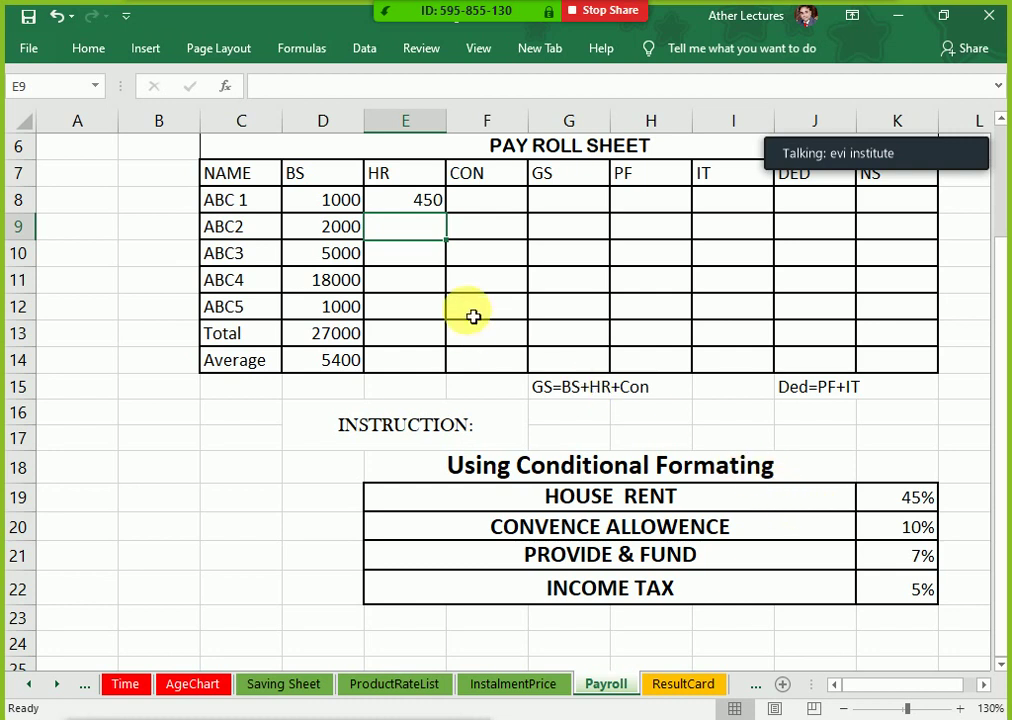
Step: Verify E8's formula uses basic salary D8 and the 45% rate, giving 450
{"action": "left_click", "coordinate": [429, 203]}
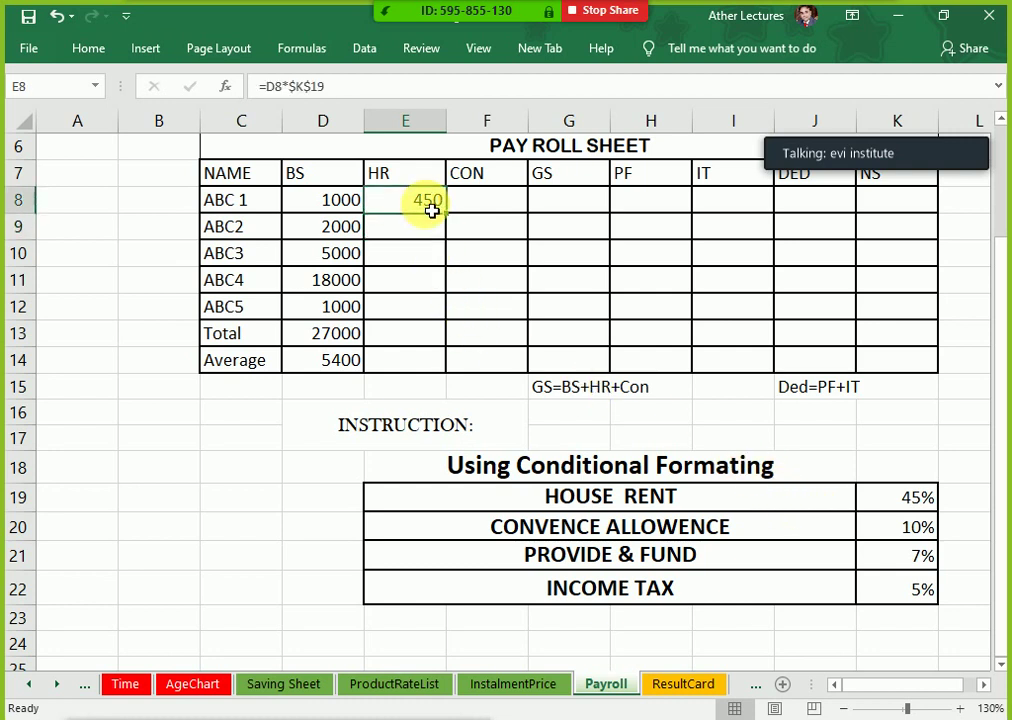
{"action": "left_click", "coordinate": [360, 212]}
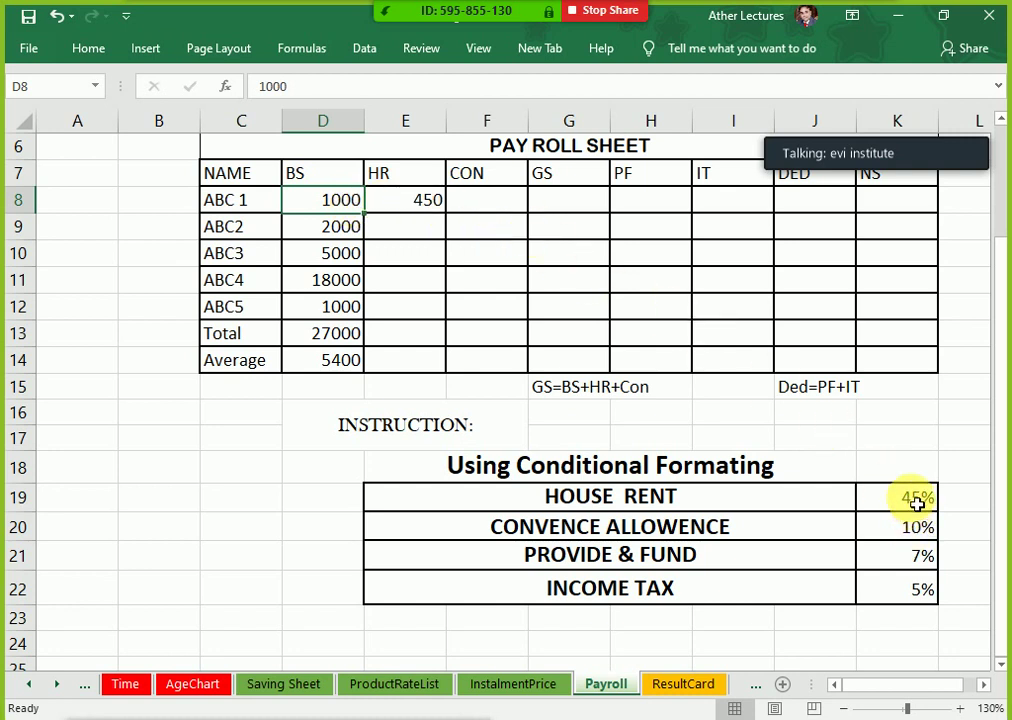
{"action": "left_click", "coordinate": [437, 217]}
{"action": "double_click", "coordinate": [437, 217]}
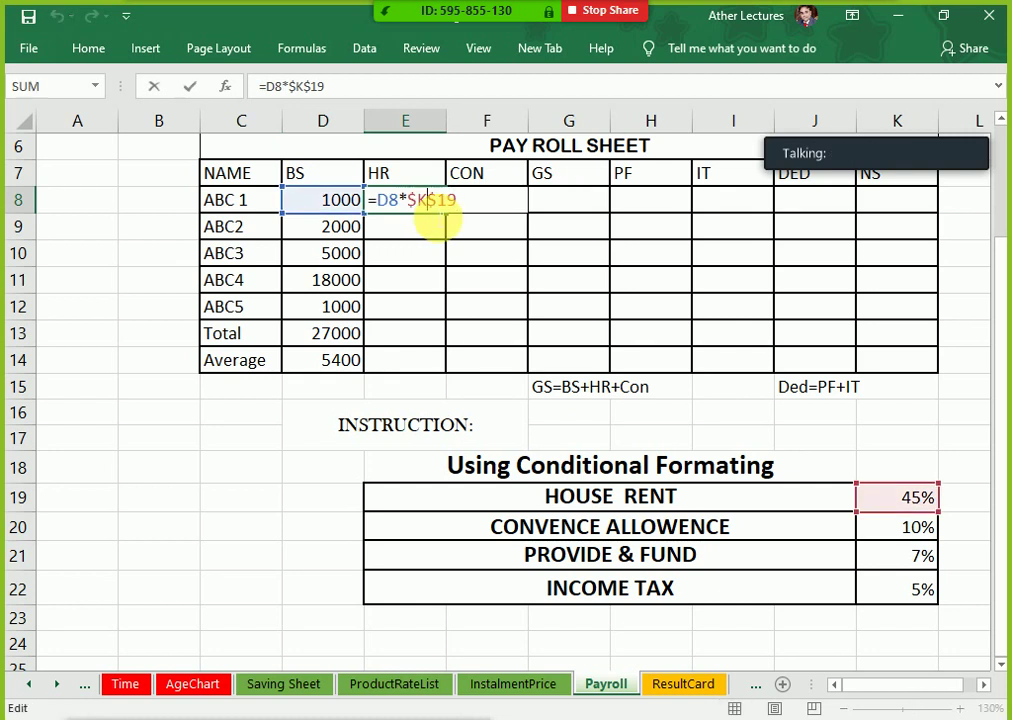
{"action": "key", "text": "Escape"}
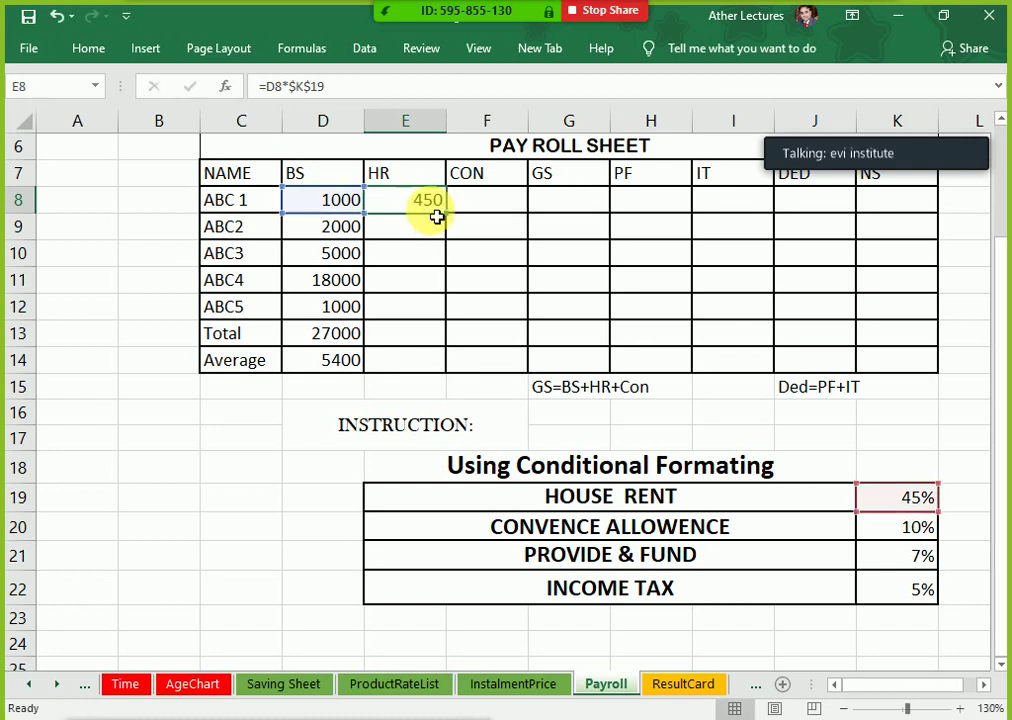
{"action": "left_click", "coordinate": [468, 206]}
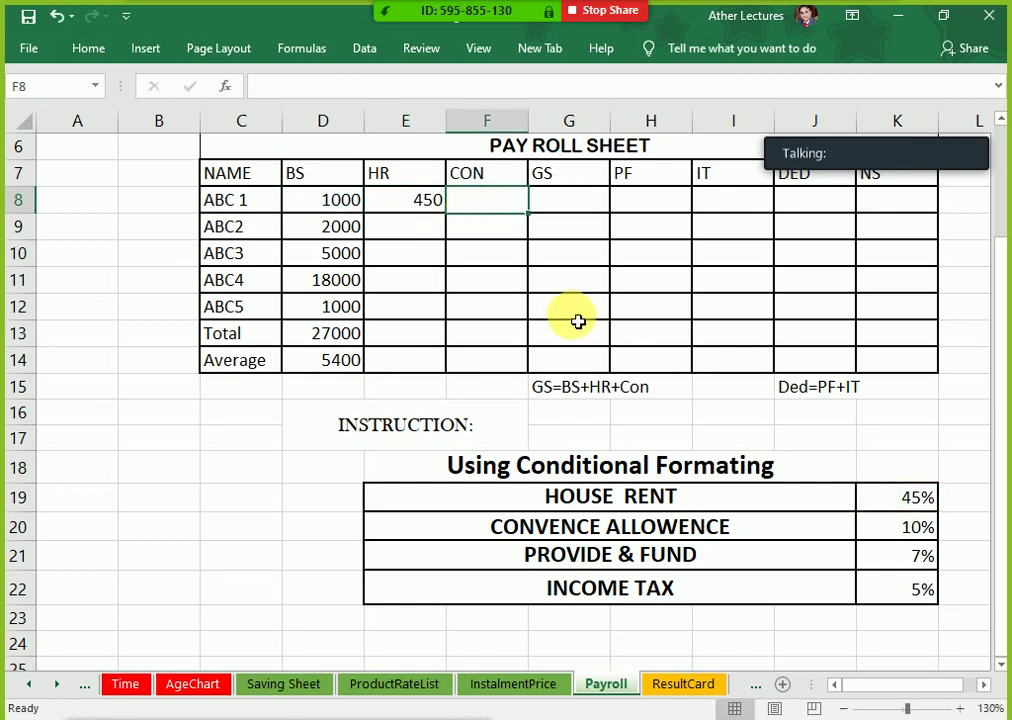
Step: Enter D8 times the 10% rate in K20 in F8, giving ABC 1 a conveyance of 100
{"action": "type", "text": "="}
{"action": "key", "text": "Left"}
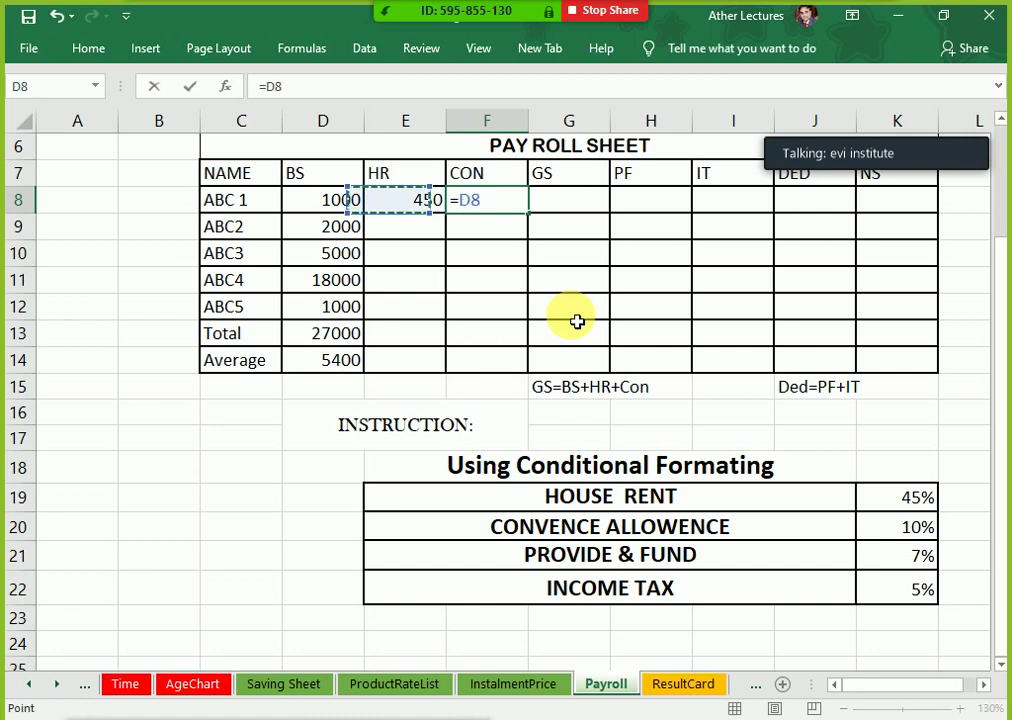
{"action": "key", "text": "Left"}
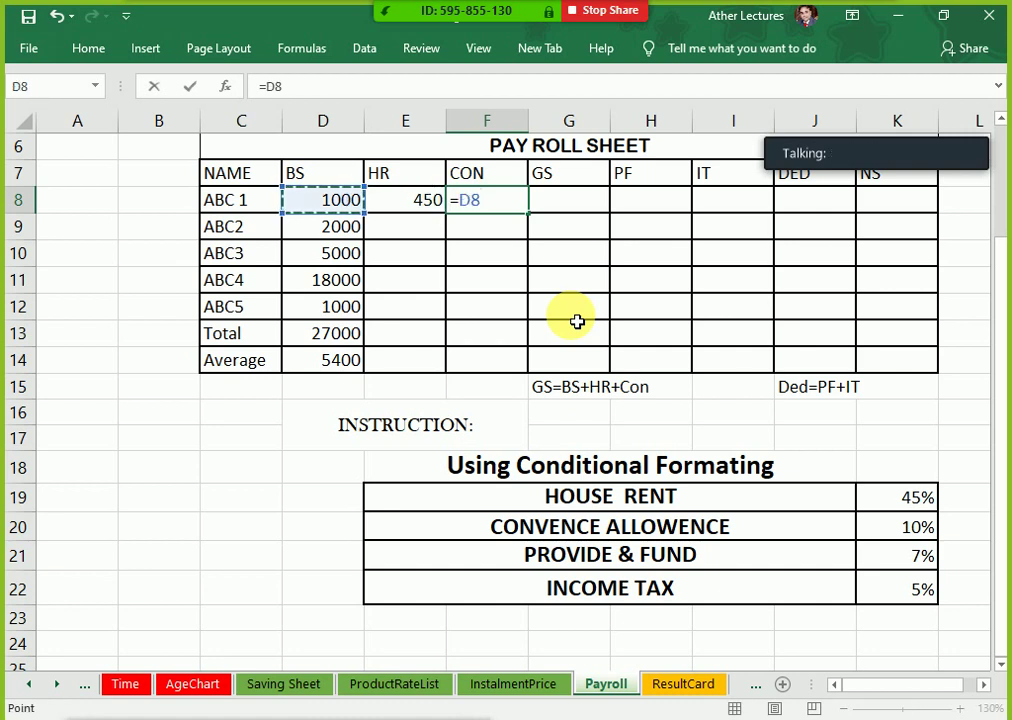
{"action": "type", "text": "*"}
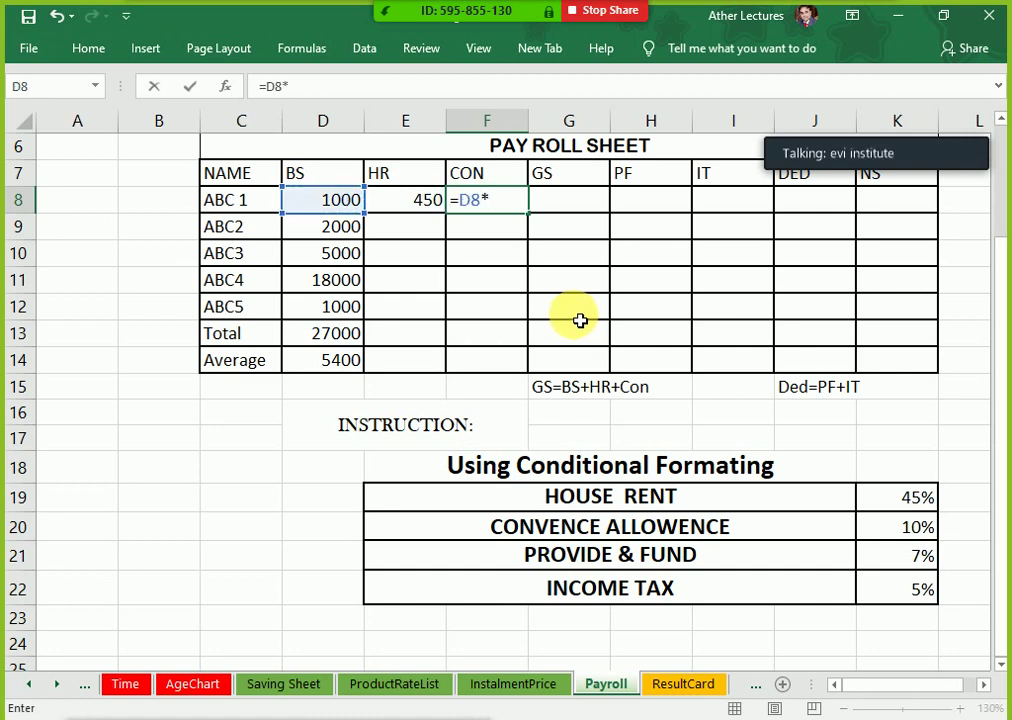
{"action": "left_click", "coordinate": [896, 533]}
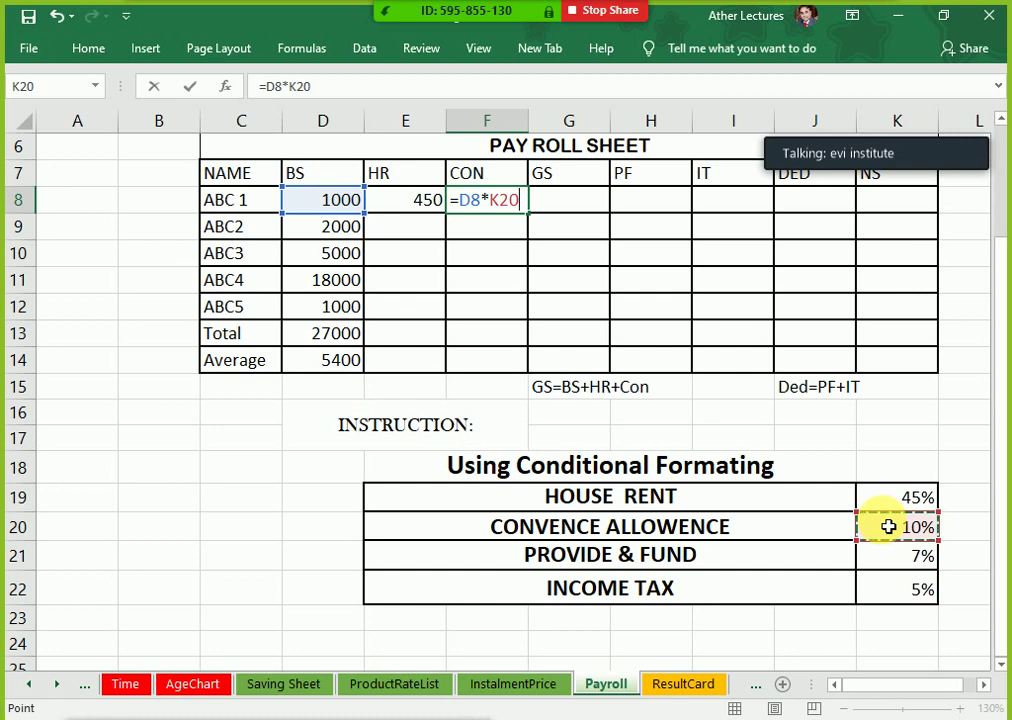
{"action": "key", "text": "F4"}
{"action": "key", "text": "Return"}
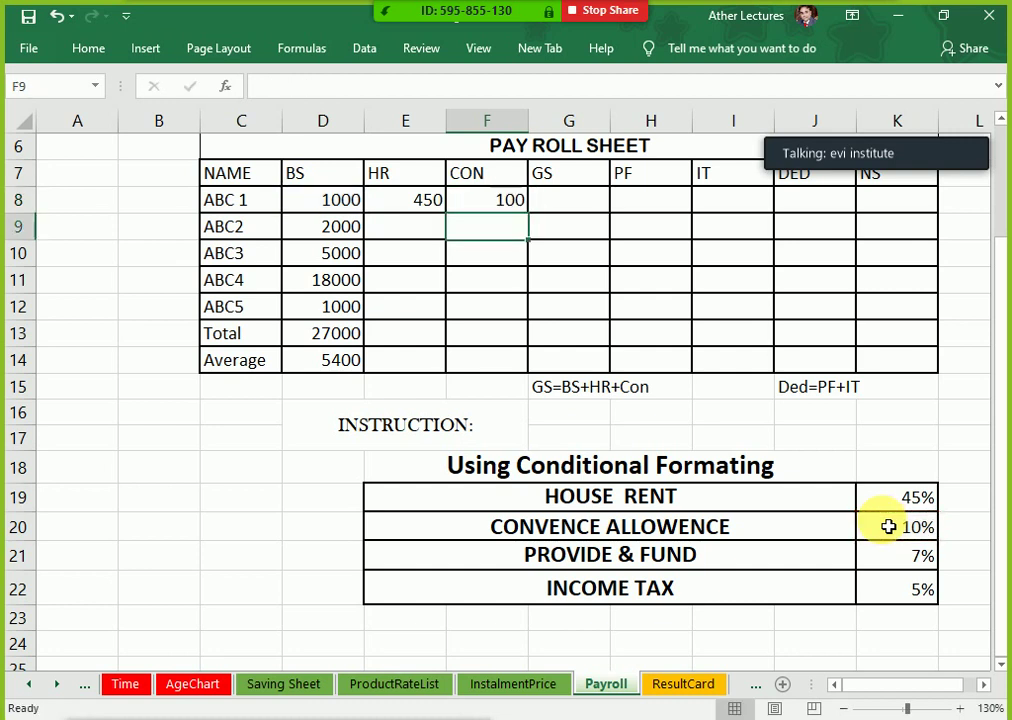
{"action": "key", "text": "Right"}
{"action": "key", "text": "Up"}
{"action": "key", "text": "Down"}
{"action": "key", "text": "Down"}
{"action": "key", "text": "Down"}
{"action": "key", "text": "Down"}
{"action": "key", "text": "Down"}
{"action": "key", "text": "Down"}
{"action": "key", "text": "Down"}
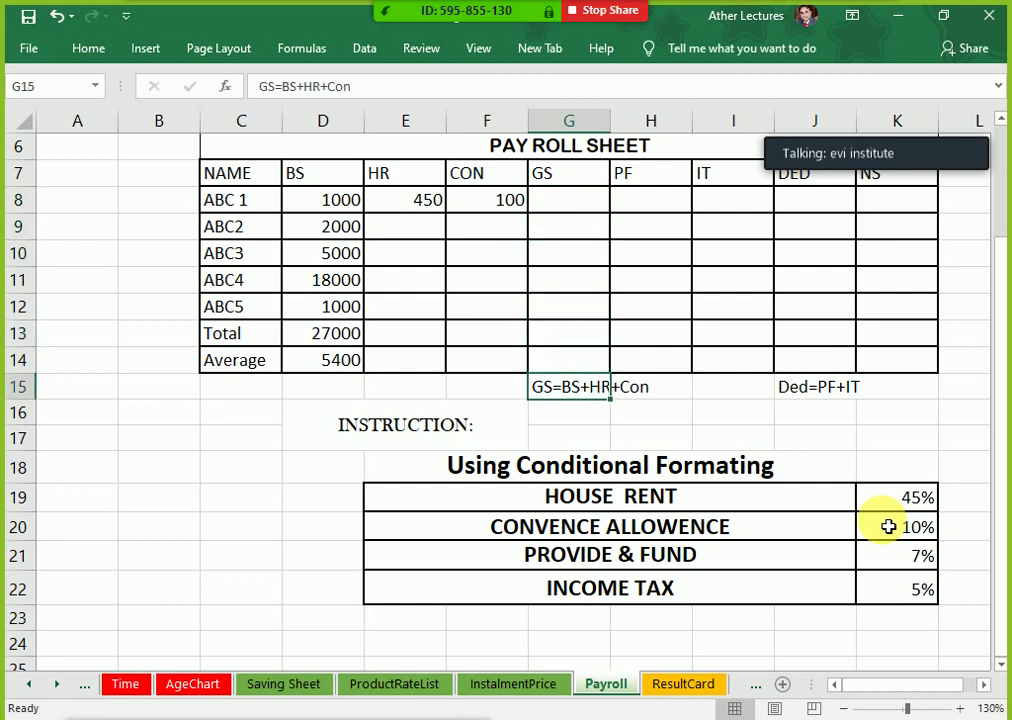
Step: Edit the GS formula note so it reads up to the Con term
{"action": "key", "text": "F2"}
{"action": "key", "text": "Left"}
{"action": "key", "text": "Left"}
{"action": "key", "text": "Left"}
{"action": "key", "text": "Left"}
{"action": "key", "text": "Left"}
{"action": "key", "text": "Left"}
{"action": "key", "text": "Left"}
{"action": "key", "text": "Left"}
{"action": "key", "text": "Right"}
{"action": "key", "text": "Right"}
{"action": "key", "text": "Right"}
{"action": "key", "text": "Right"}
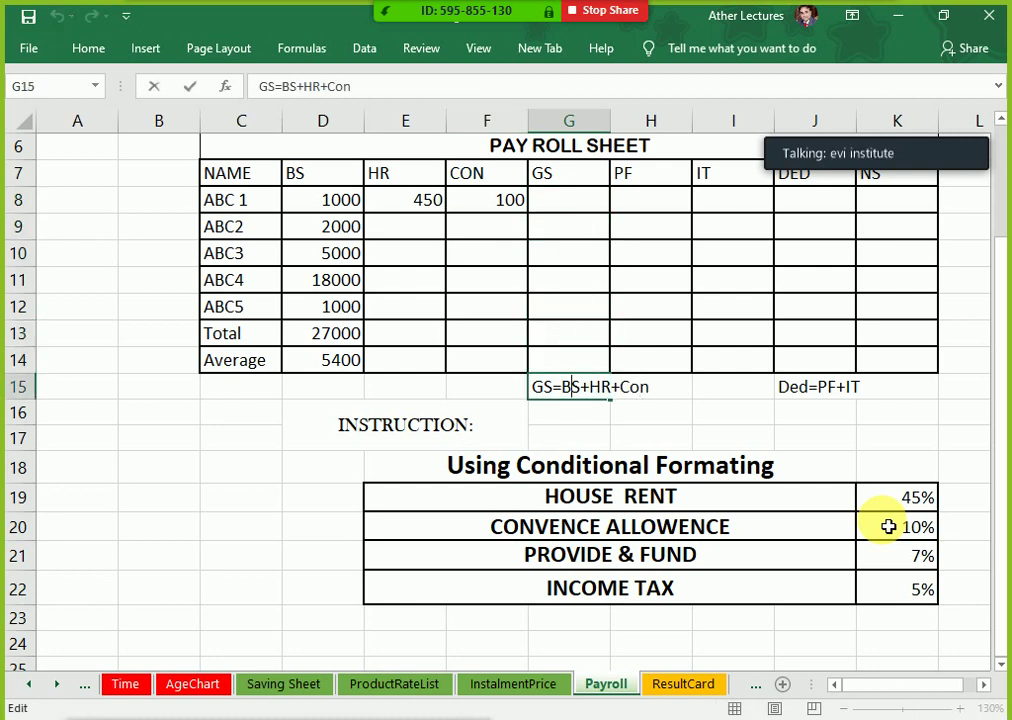
{"action": "key", "text": "Right"}
{"action": "key", "text": "Right"}
{"action": "key", "text": "Right"}
{"action": "key", "text": "Right"}
{"action": "key", "text": "Return"}
Step: Look over the headings, the employee names ABC 1 to ABC4 and ABC 1's row of data
{"action": "key", "text": "Up"}
{"action": "key", "text": "Up"}
{"action": "key", "text": "Up"}
{"action": "key", "text": "Up"}
{"action": "key", "text": "Up"}
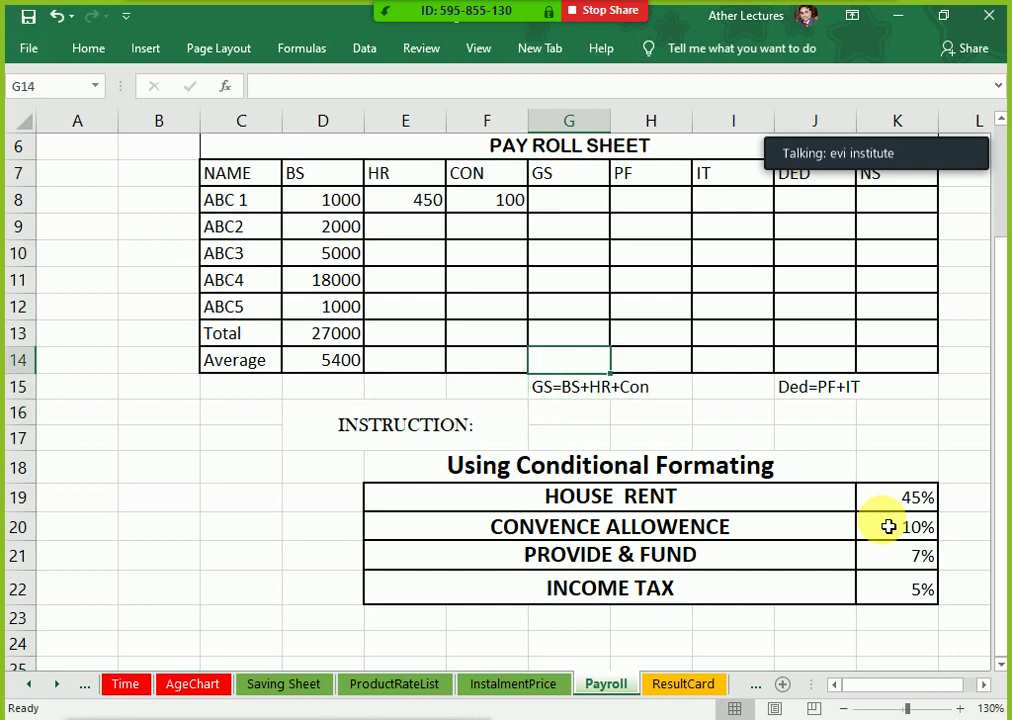
{"action": "key", "text": "Up"}
{"action": "key", "text": "Up"}
{"action": "key", "text": "Up"}
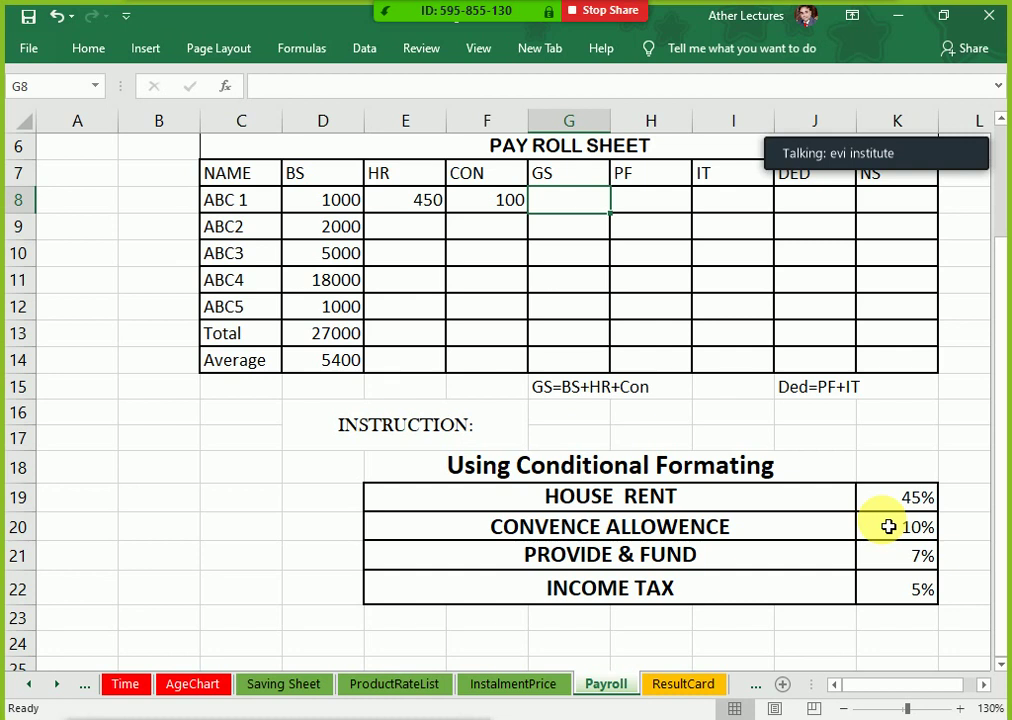
{"action": "key", "text": "Up"}
{"action": "key", "text": "Up"}
{"action": "key", "text": "Up"}
{"action": "key", "text": "Down"}
{"action": "key", "text": "Down"}
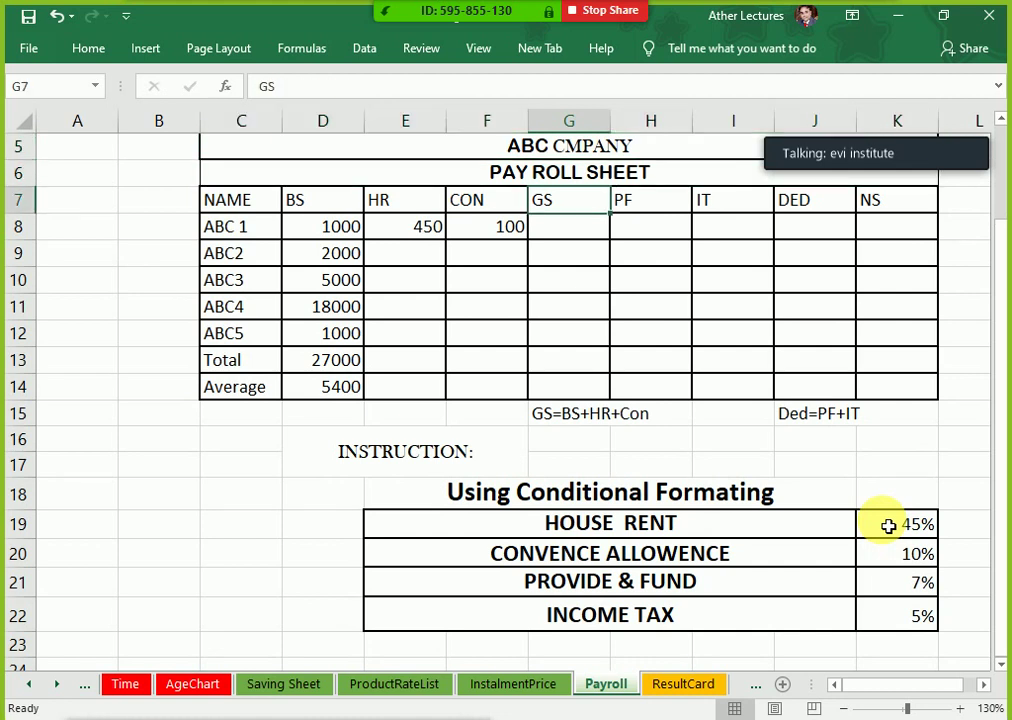
{"action": "key", "text": "Down"}
{"action": "key", "text": "Left"}
{"action": "key", "text": "Left"}
{"action": "key", "text": "Left"}
{"action": "key", "text": "Left"}
{"action": "key", "text": "shift+Down"}
{"action": "key", "text": "shift+Down"}
{"action": "key", "text": "shift+Down"}
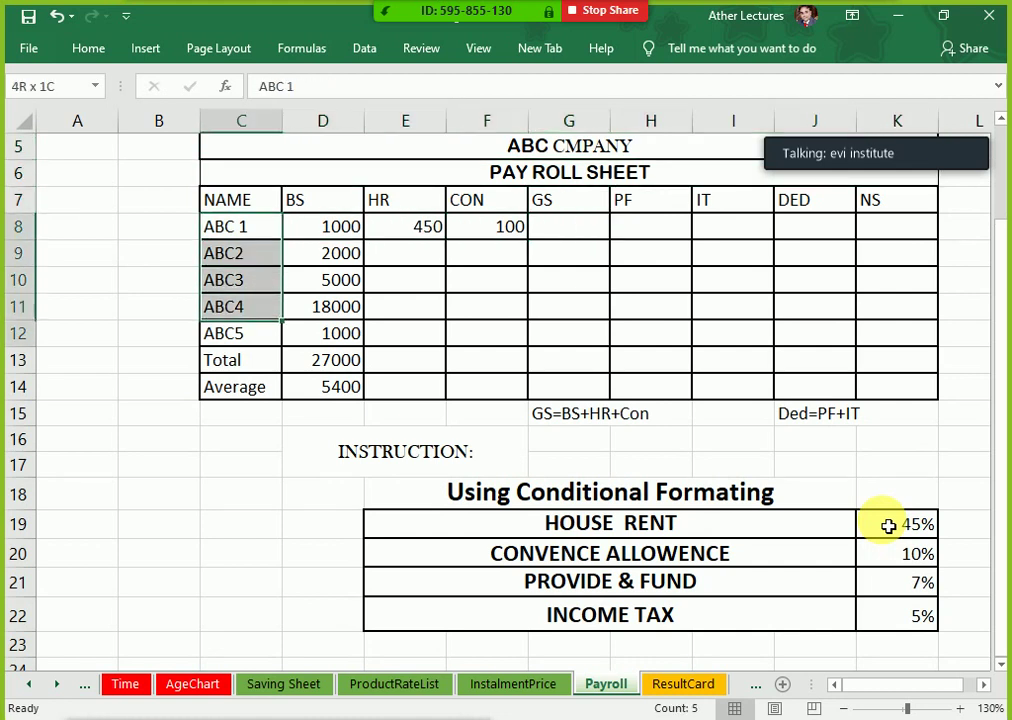
{"action": "key", "text": "shift+Down"}
{"action": "key", "text": "shift+Down"}
{"action": "key", "text": "shift+Up"}
{"action": "key", "text": "Up"}
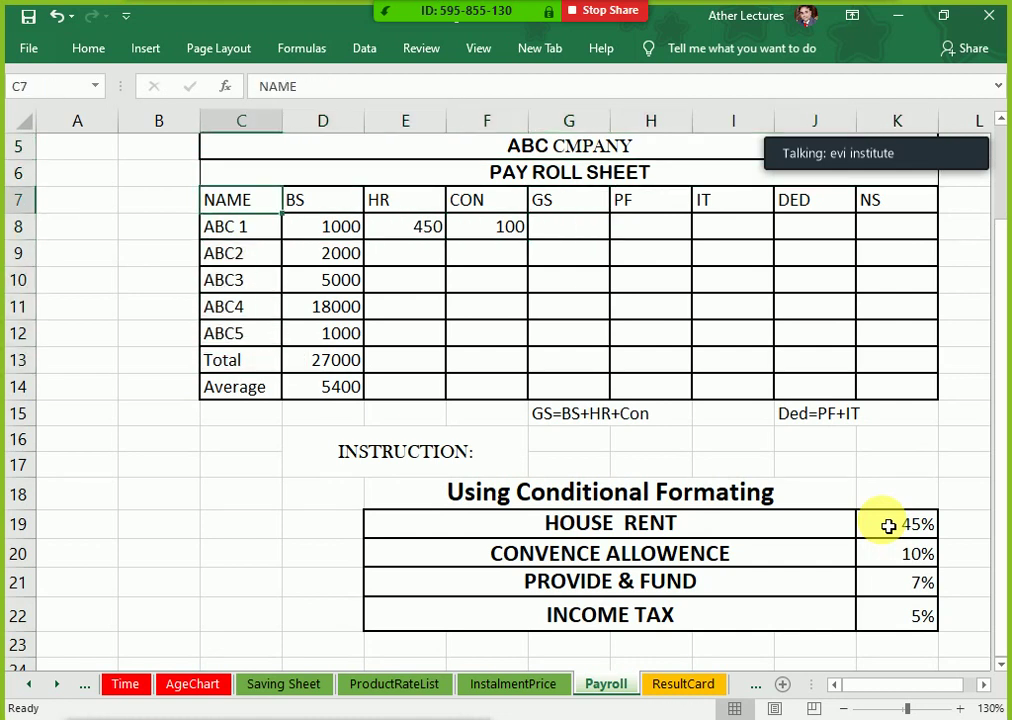
{"action": "key", "text": "Down"}
{"action": "key", "text": "shift+Right"}
{"action": "key", "text": "shift+Right"}
{"action": "key", "text": "shift+Right"}
{"action": "key", "text": "shift+Right"}
{"action": "key", "text": "shift+Right"}
{"action": "key", "text": "shift+Right"}
{"action": "key", "text": "shift+Right"}
{"action": "key", "text": "shift+Right"}
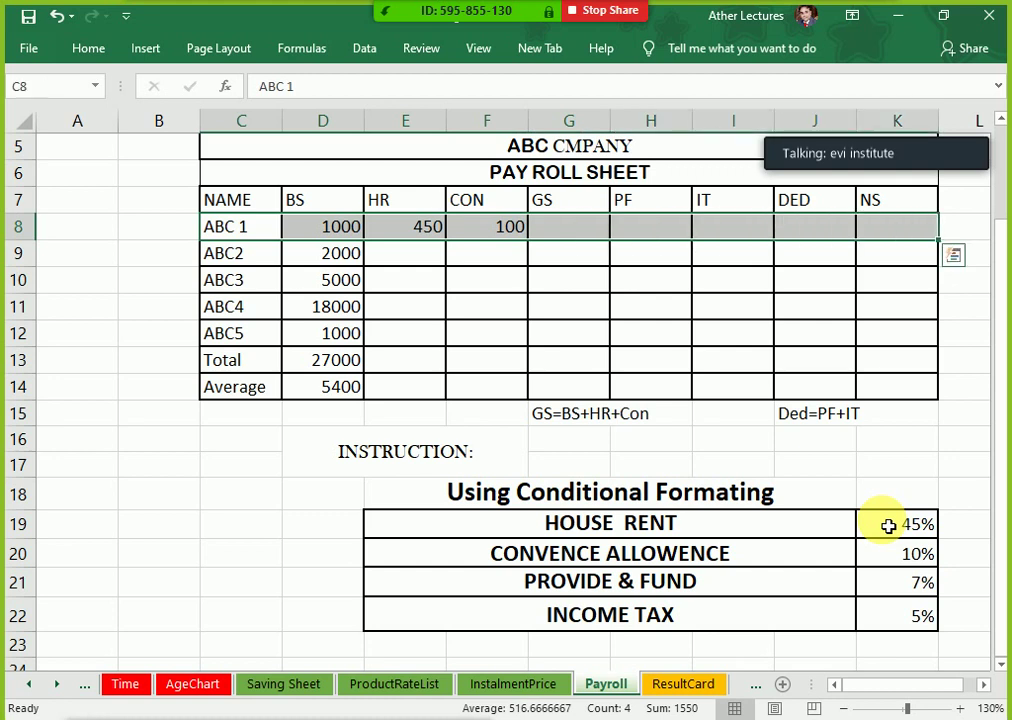
{"action": "key", "text": "Left"}
{"action": "key", "text": "Right"}
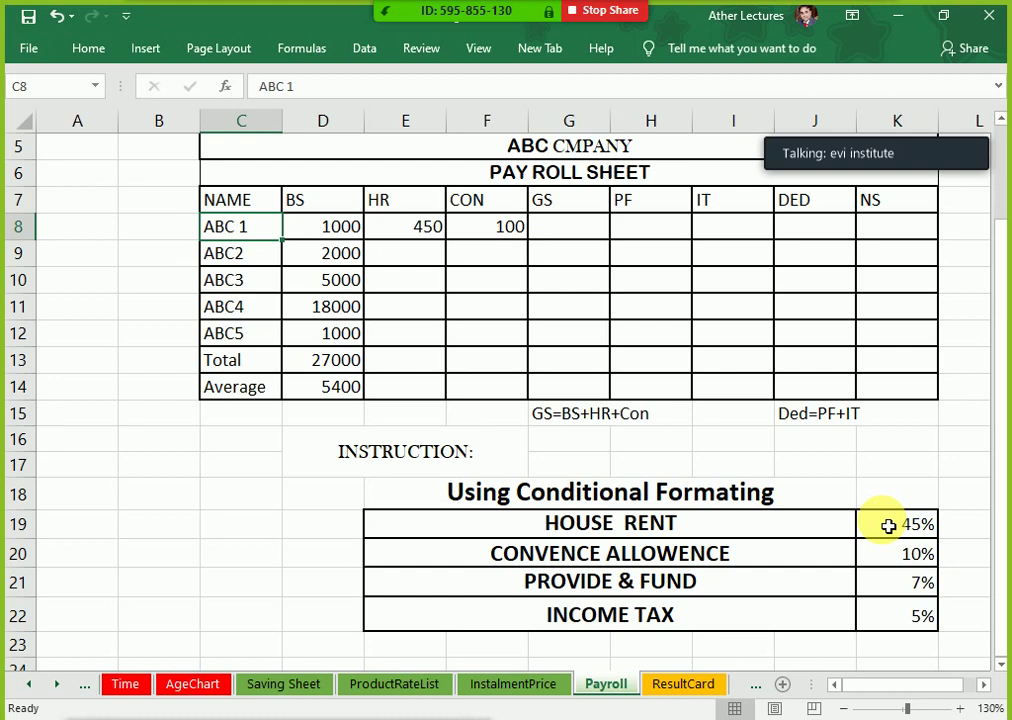
Step: Review ABC 1's HR formula and the CON formula =D8*$K$20 giving 100
{"action": "key", "text": "Down"}
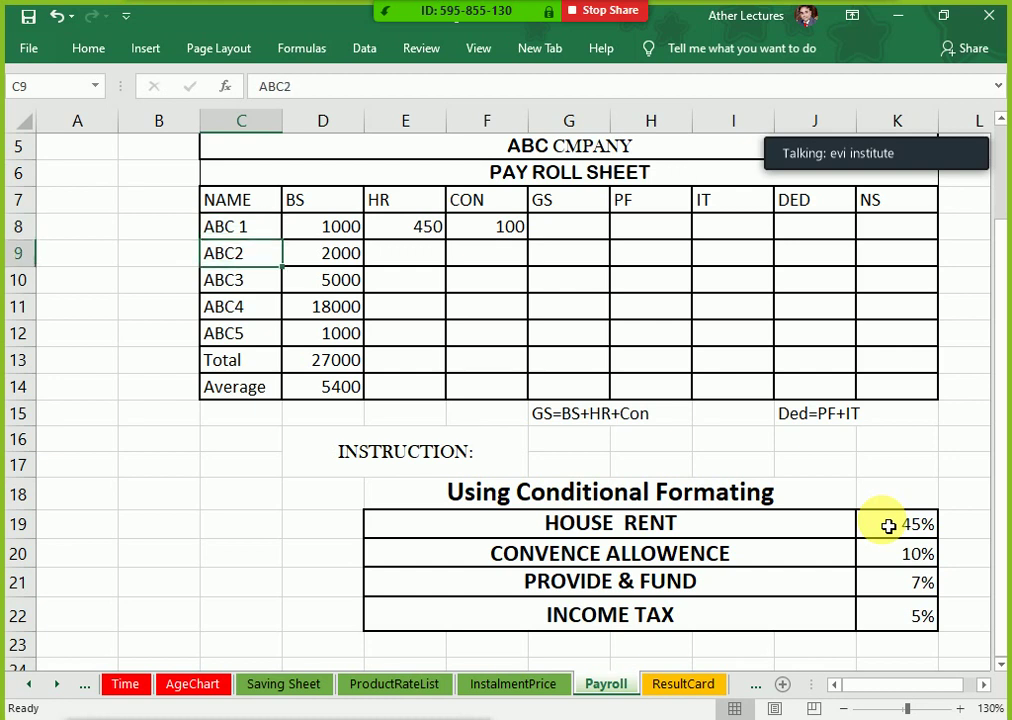
{"action": "key", "text": "Up"}
{"action": "key", "text": "Right"}
{"action": "key", "text": "Right"}
{"action": "key", "text": "Right"}
{"action": "key", "text": "Right"}
{"action": "key", "text": "Right"}
{"action": "key", "text": "Right"}
{"action": "key", "text": "Right"}
{"action": "key", "text": "Right"}
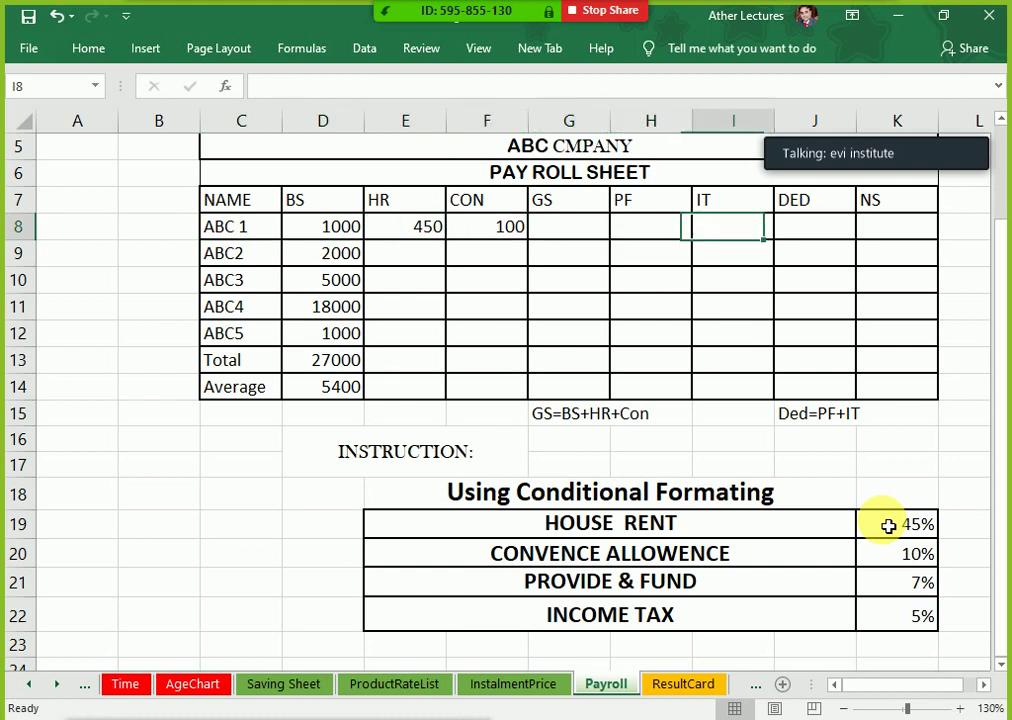
{"action": "key", "text": "Right"}
{"action": "key", "text": "Left"}
{"action": "key", "text": "Left"}
{"action": "key", "text": "Left"}
{"action": "key", "text": "Left"}
{"action": "key", "text": "Left"}
{"action": "key", "text": "Left"}
{"action": "key", "text": "Left"}
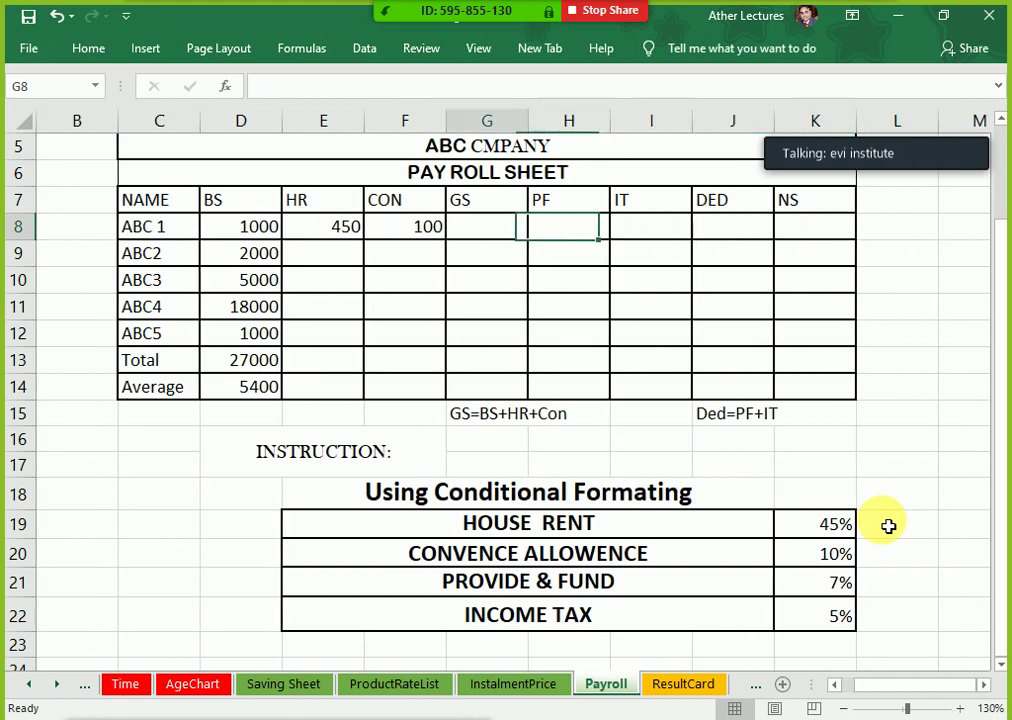
{"action": "key", "text": "Right"}
{"action": "key", "text": "Left"}
{"action": "key", "text": "Left"}
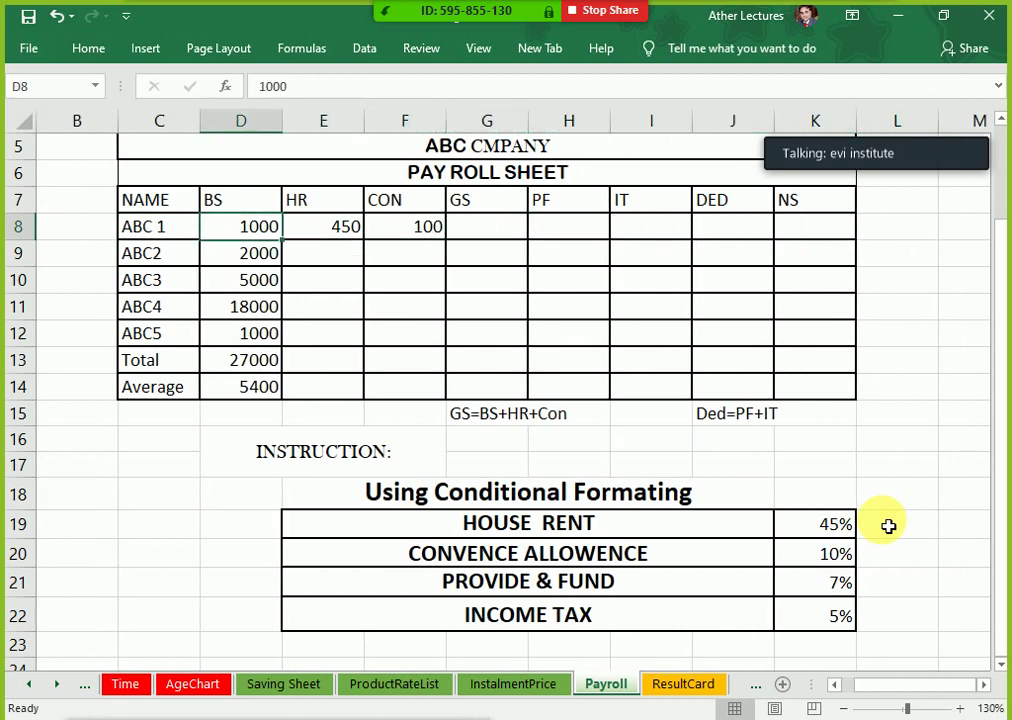
{"action": "key", "text": "Right"}
{"action": "key", "text": "Right"}
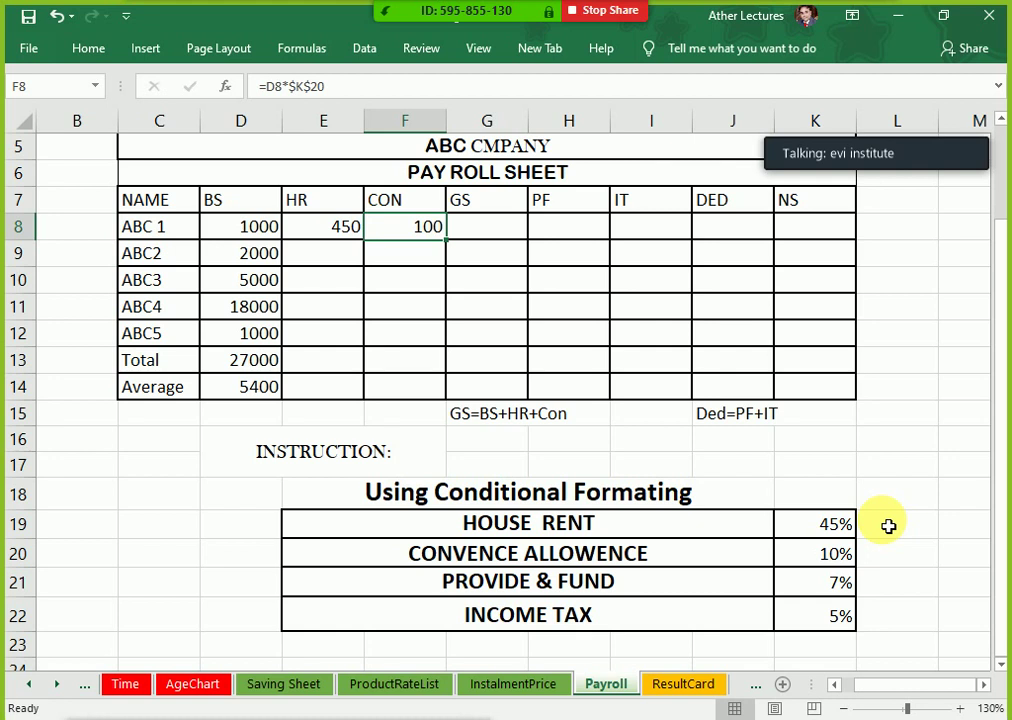
{"action": "key", "text": "Right"}
{"action": "key", "text": "Left"}
{"action": "key", "text": "Left"}
Step: Enter =D8+E8+F8 in G8 so ABC 1's gross salary shows 1550
{"action": "key", "text": "Right"}
{"action": "key", "text": "Right"}
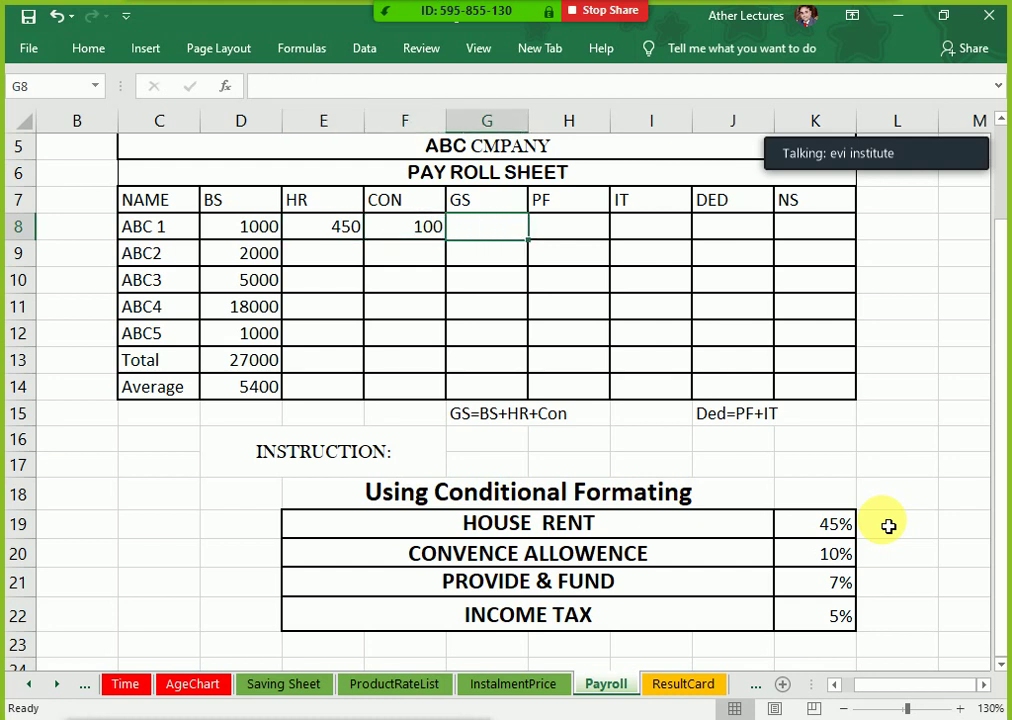
{"action": "type", "text": "="}
{"action": "key", "text": "Left"}
{"action": "key", "text": "Left"}
{"action": "key", "text": "Left"}
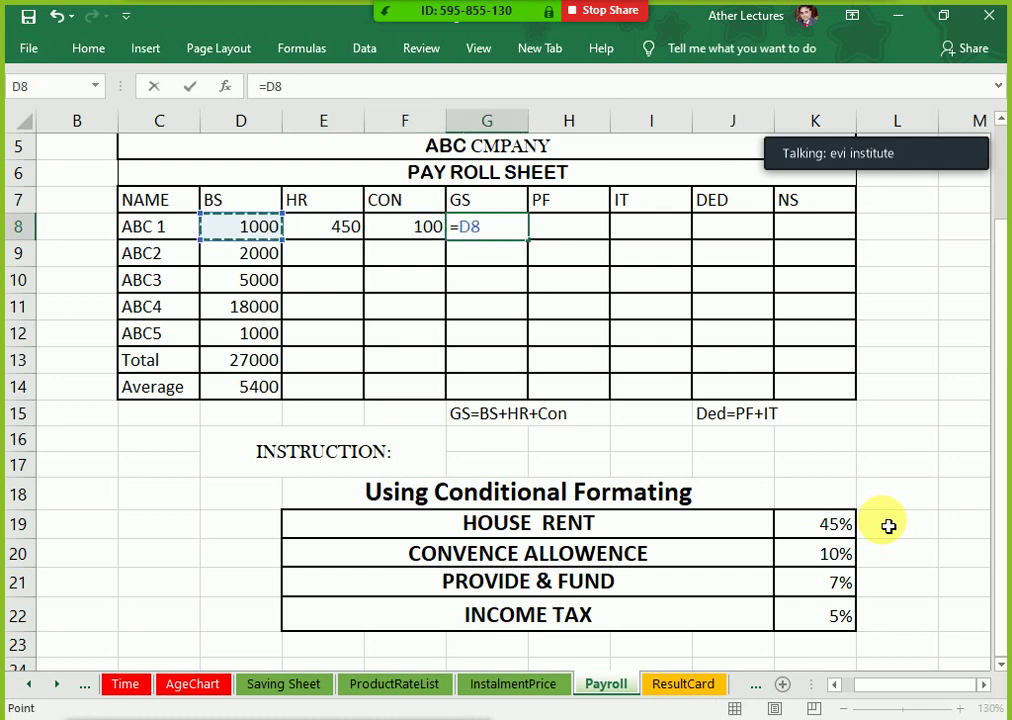
{"action": "type", "text": "+"}
{"action": "key", "text": "Left"}
{"action": "key", "text": "Left"}
{"action": "type", "text": "+"}
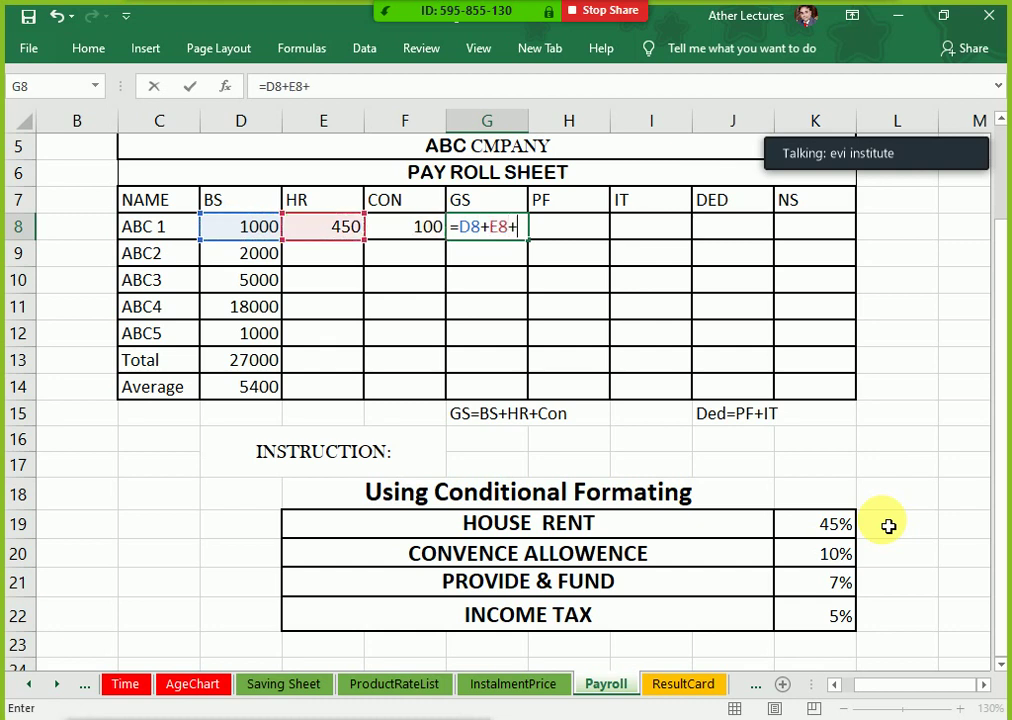
{"action": "key", "text": "Left"}
{"action": "key", "text": "Return"}
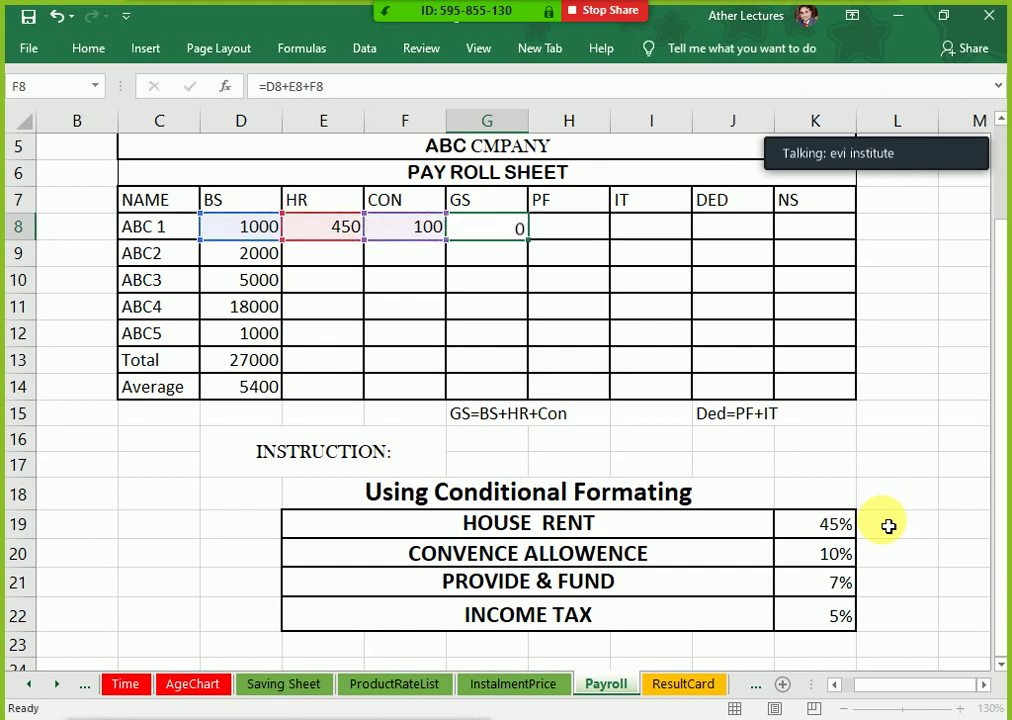
Step: Recheck the GS formula, then begin ABC 1's PF formula as =D8 in H8
{"action": "key", "text": "Right"}
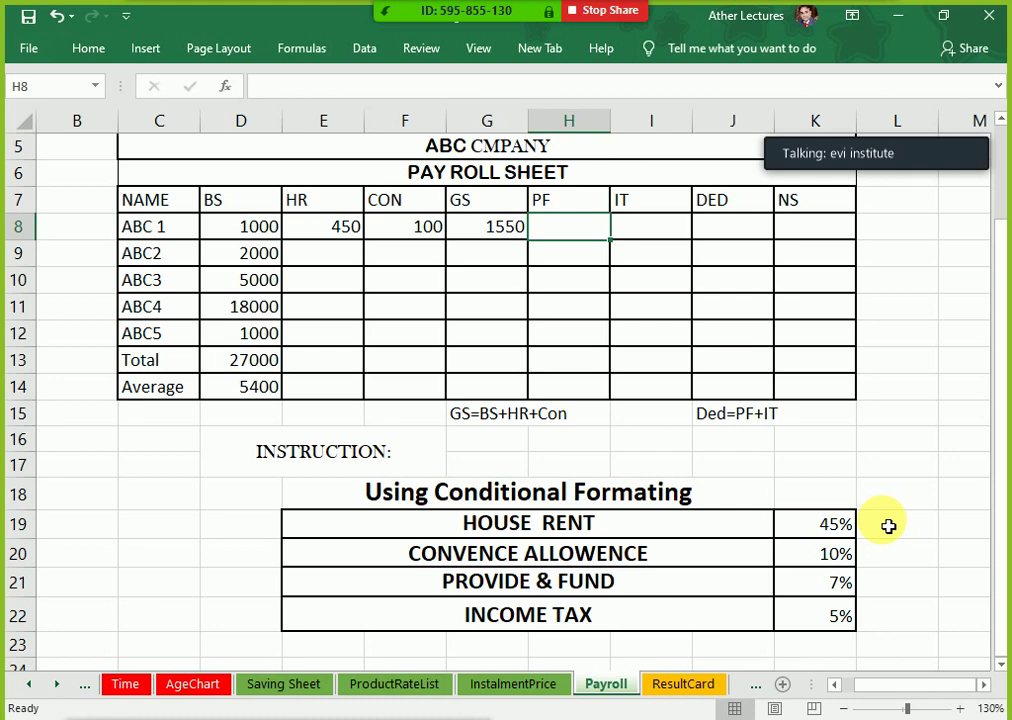
{"action": "key", "text": "Left"}
{"action": "key", "text": "Right"}
{"action": "type", "text": "="}
{"action": "key", "text": "Left"}
{"action": "key", "text": "Left"}
{"action": "key", "text": "Left"}
{"action": "key", "text": "Left"}
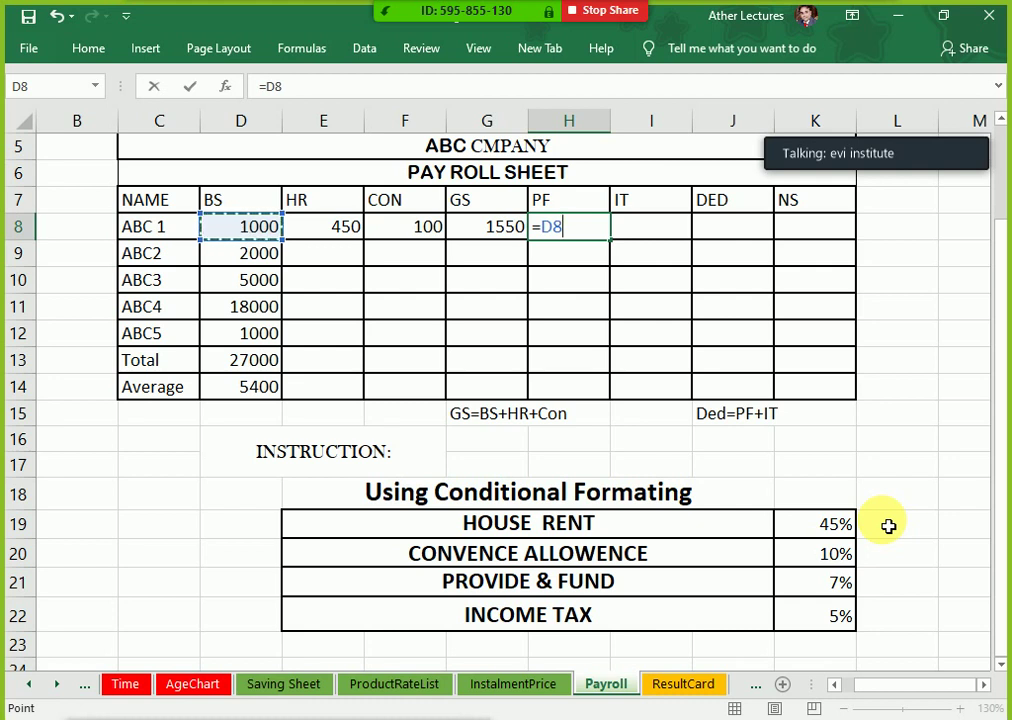
Step: Complete H8 as =D8*$K$21 so ABC 1's provident fund is 70
{"action": "type", "text": "*"}
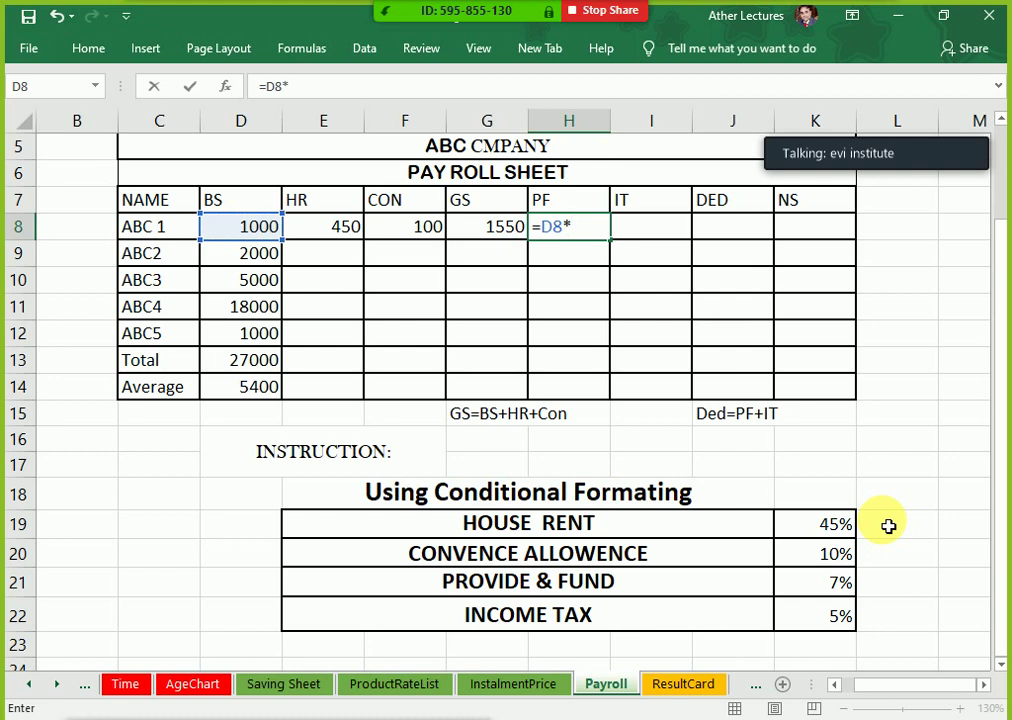
{"action": "left_click", "coordinate": [809, 591]}
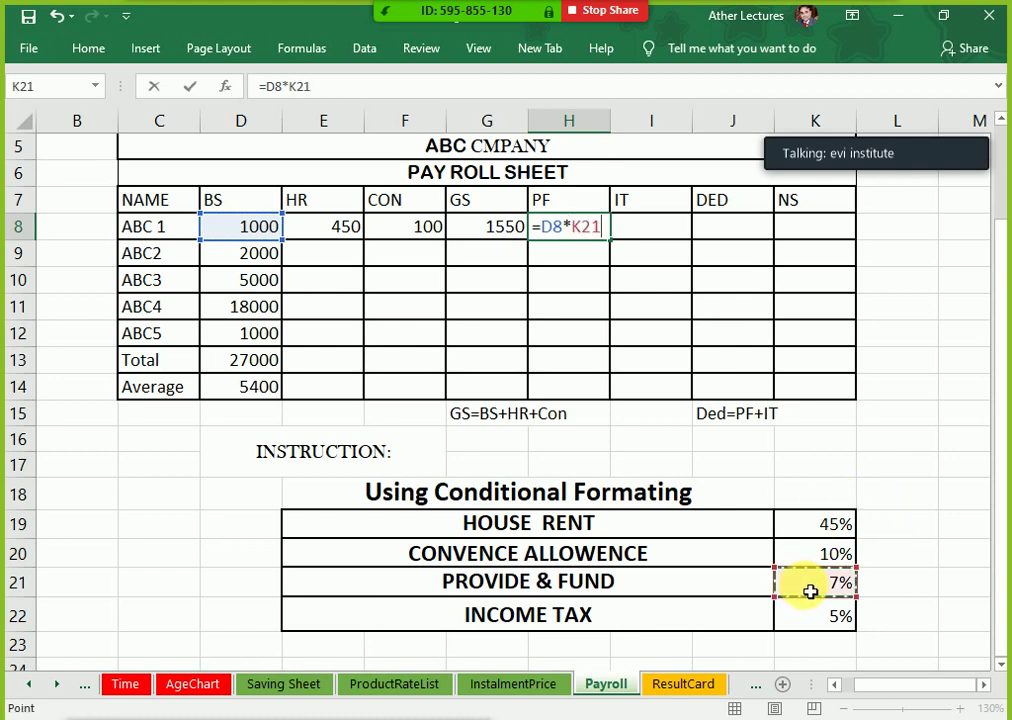
{"action": "key", "text": "F4"}
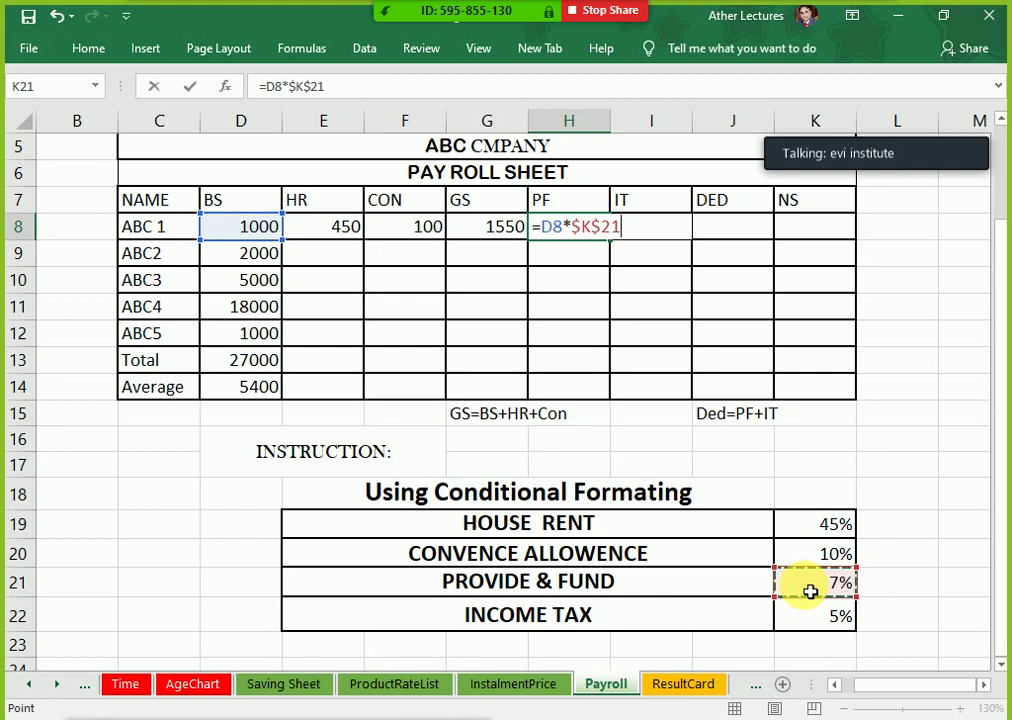
{"action": "key", "text": "Return"}
{"action": "key", "text": "Right"}
Step: Enter =D8*$K$22 in I8 so ABC 1's income tax is 50
{"action": "key", "text": "Up"}
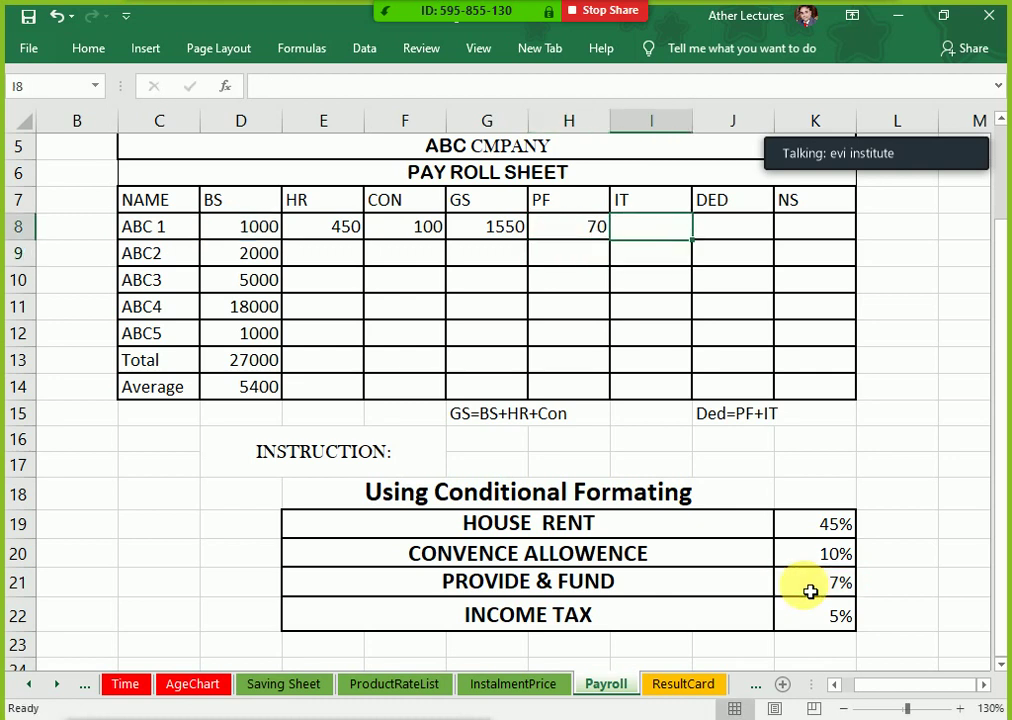
{"action": "type", "text": "="}
{"action": "key", "text": "Left"}
{"action": "key", "text": "Left"}
{"action": "key", "text": "Left"}
{"action": "key", "text": "Left"}
{"action": "key", "text": "Left"}
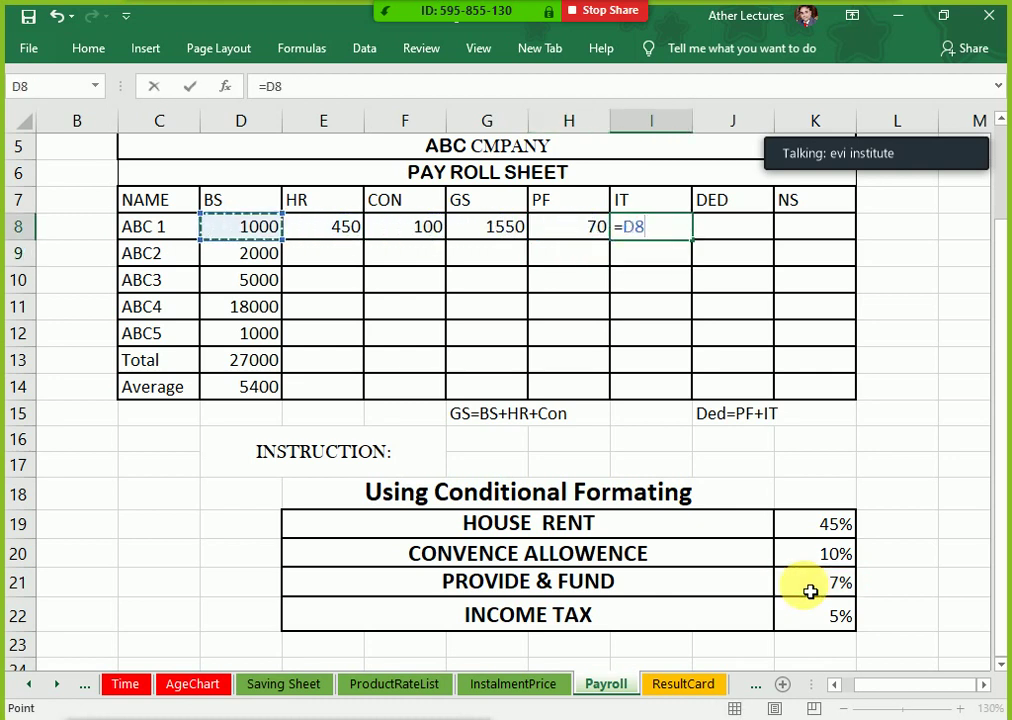
{"action": "type", "text": "*"}
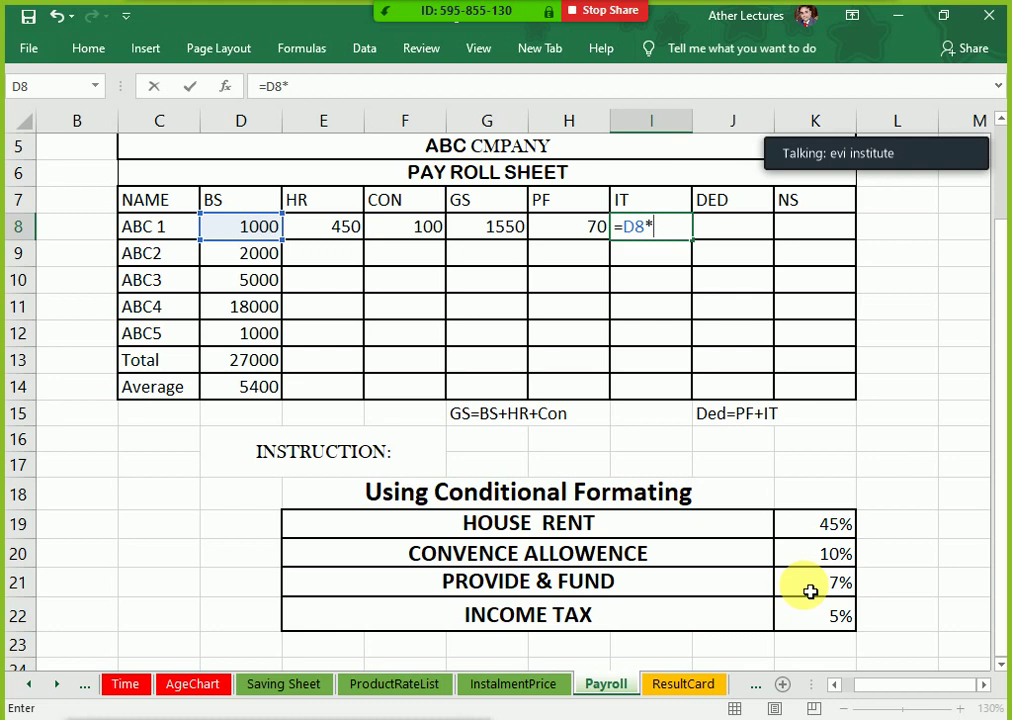
{"action": "left_click", "coordinate": [823, 612]}
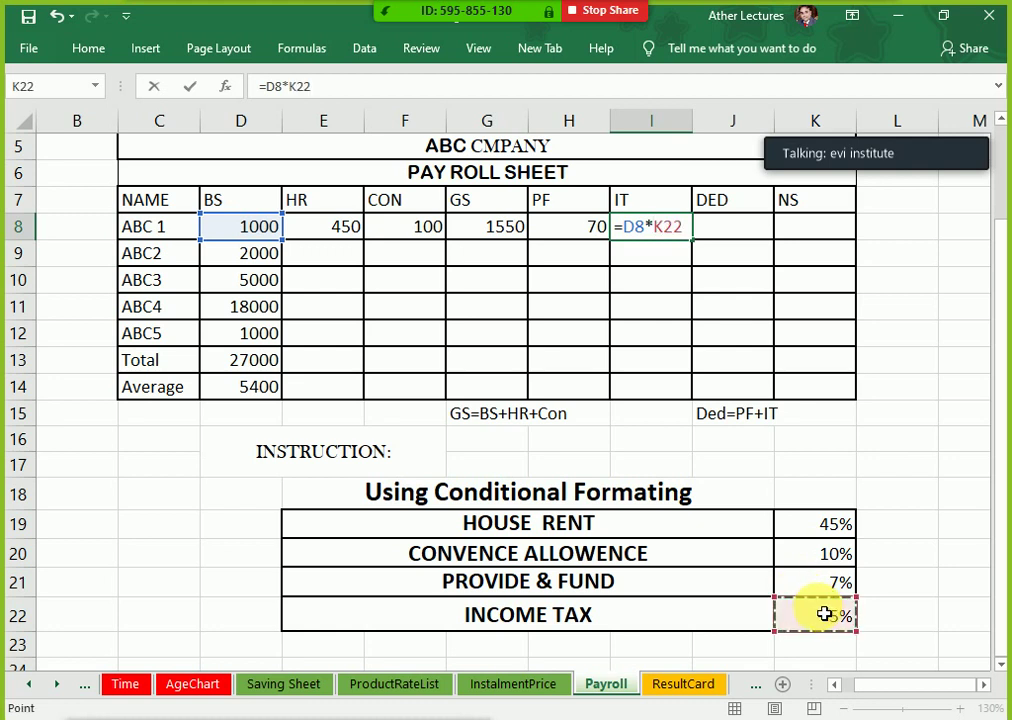
{"action": "key", "text": "F4"}
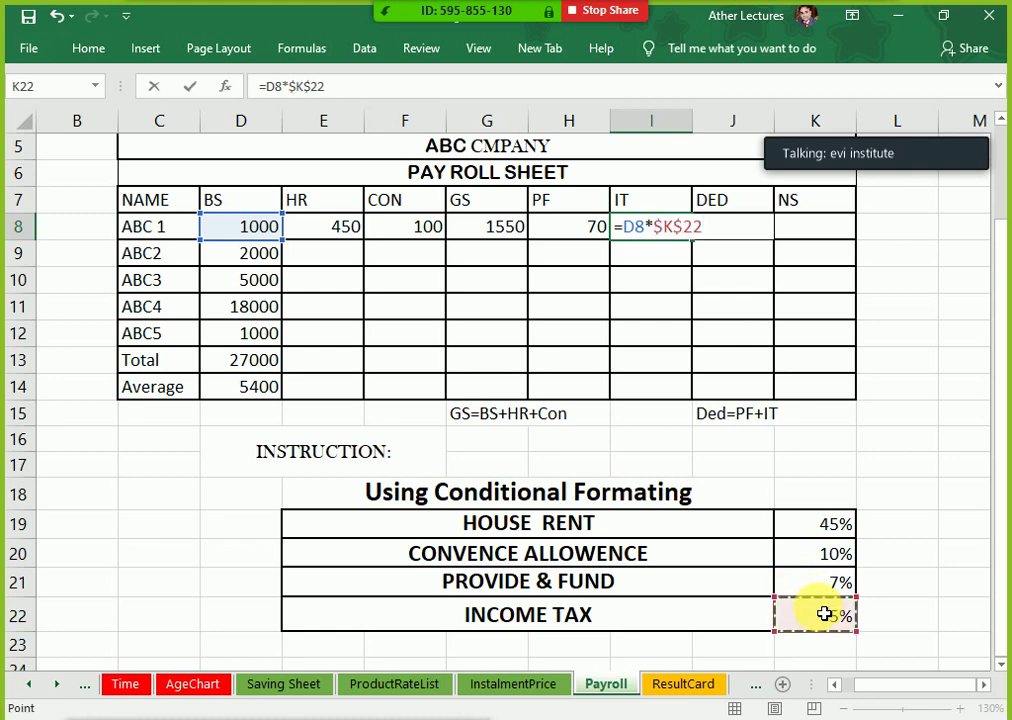
{"action": "key", "text": "Return"}
Step: Check the deduction rule Ded=PF+IT beside ABC 1's DED cell
{"action": "key", "text": "Up"}
{"action": "key", "text": "Left"}
{"action": "key", "text": "Right"}
{"action": "key", "text": "Right"}
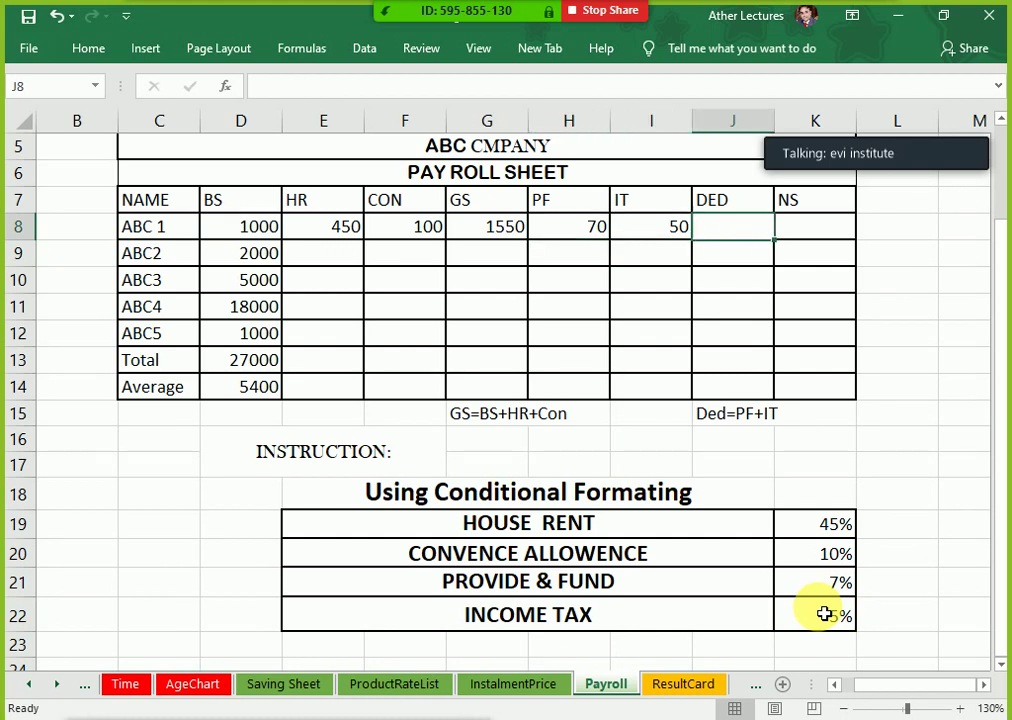
{"action": "left_click", "coordinate": [746, 413]}
Step: Enter =H8+I8 in J8 so ABC 1's deductions total 120
{"action": "left_click_drag", "start_coordinate": [570, 205], "coordinate": [606, 352]}
{"action": "left_click_drag", "start_coordinate": [653, 206], "coordinate": [601, 400]}
{"action": "left_click", "coordinate": [726, 232]}
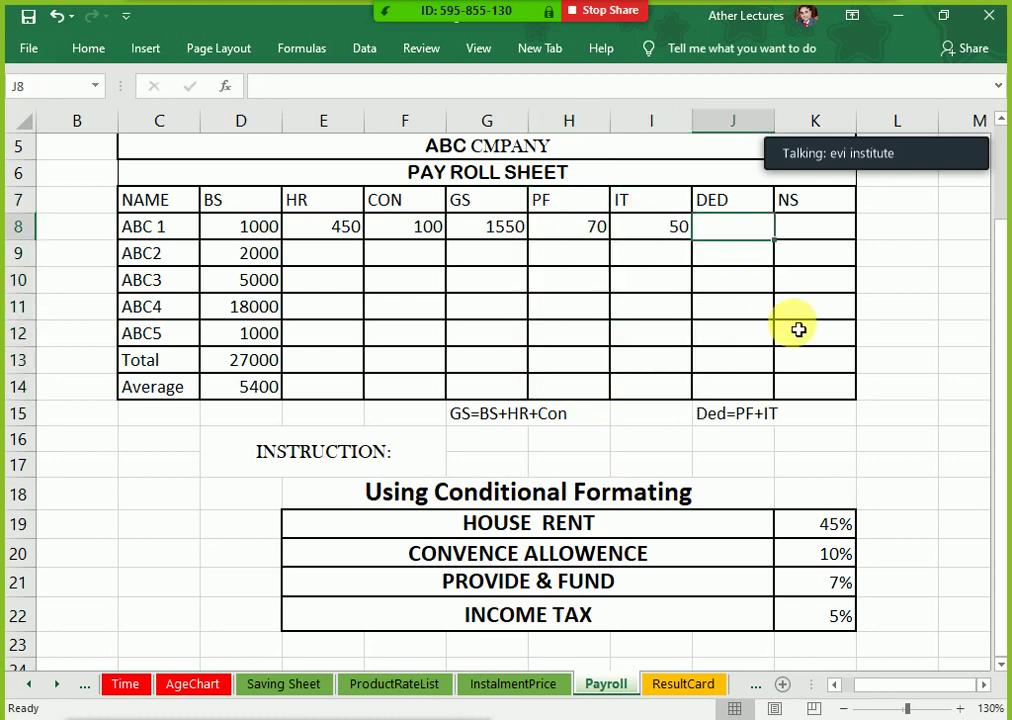
{"action": "type", "text": "="}
{"action": "key", "text": "Left"}
{"action": "key", "text": "Left"}
{"action": "type", "text": "+"}
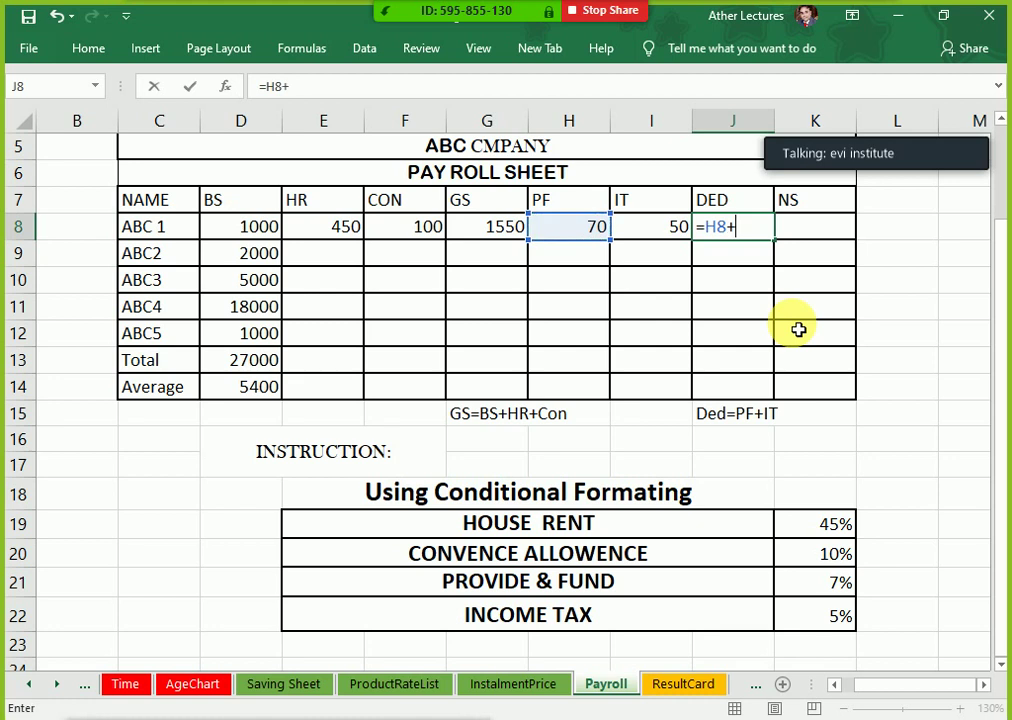
{"action": "key", "text": "Left"}
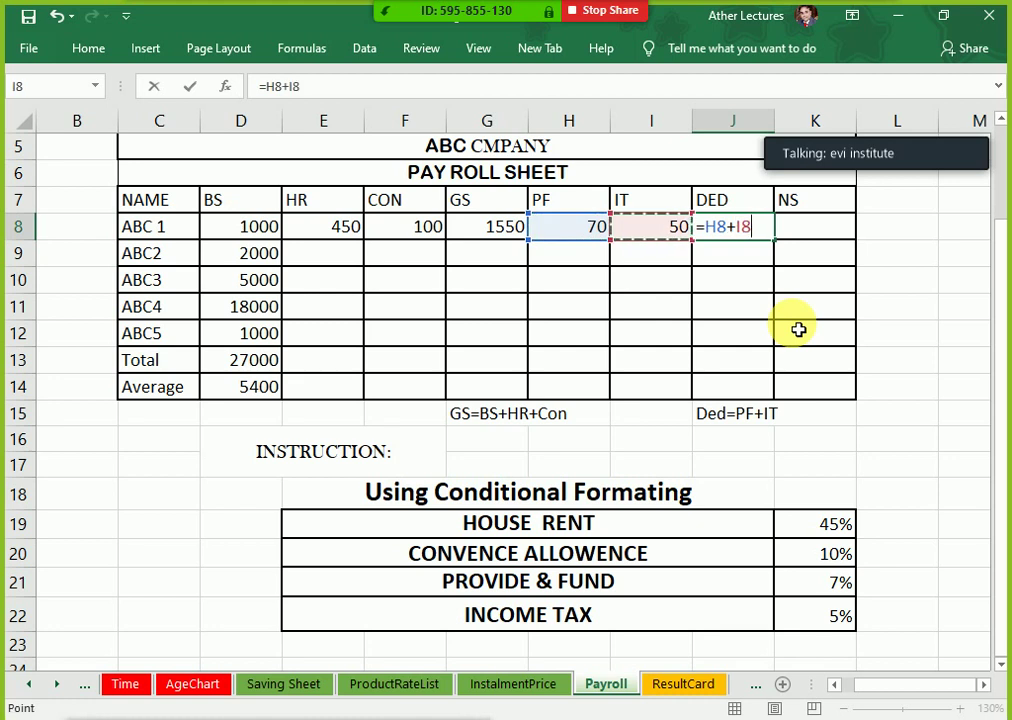
{"action": "key", "text": "Return"}
{"action": "key", "text": "Up"}
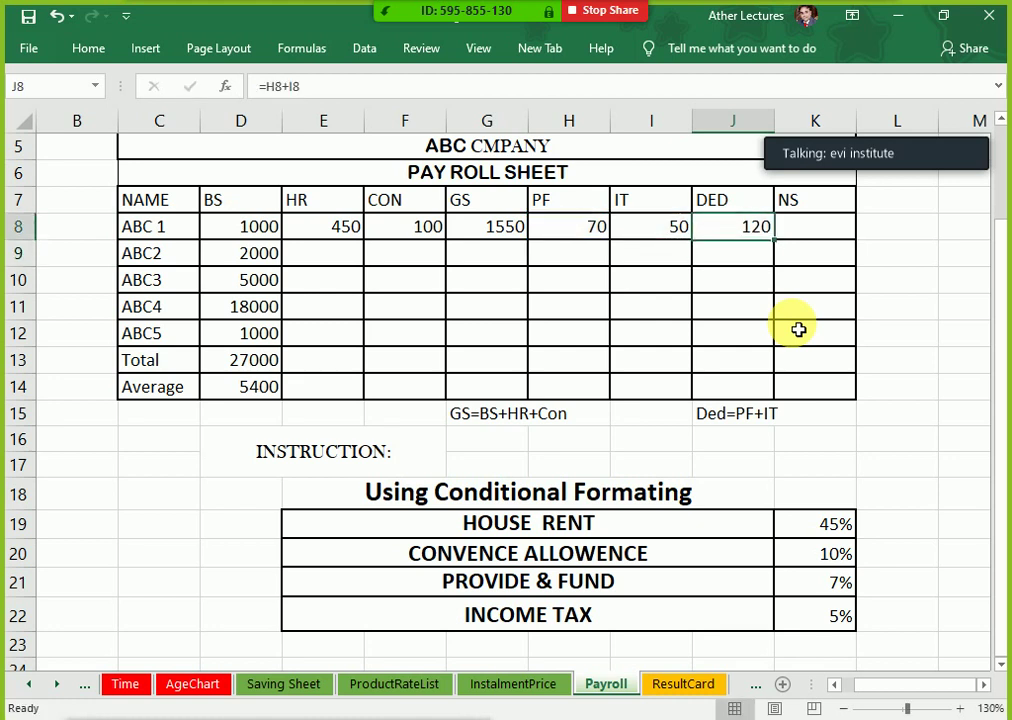
Step: Enter =G8-J8 in K8 so ABC 1's net salary shows 1430
{"action": "key", "text": "Right"}
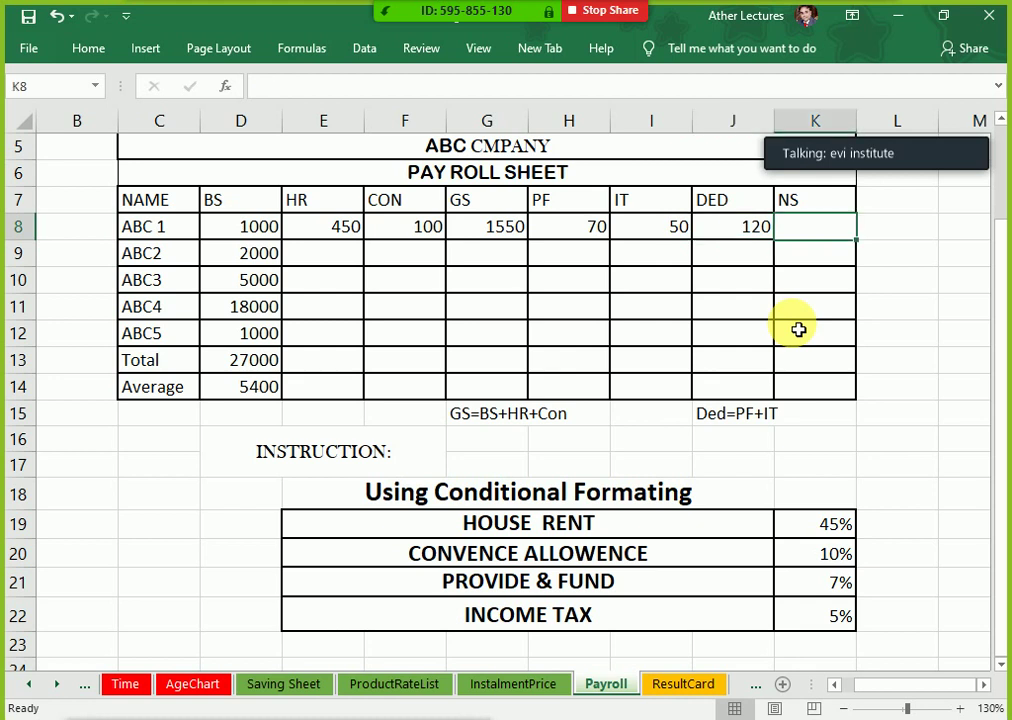
{"action": "type", "text": "="}
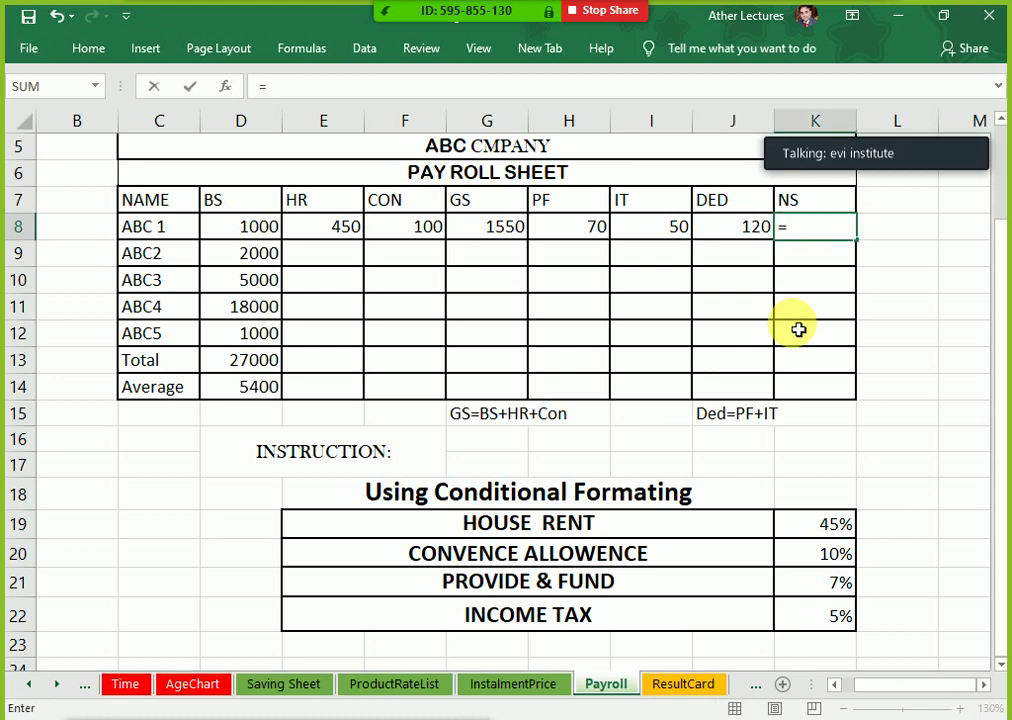
{"action": "key", "text": "Left"}
{"action": "key", "text": "Left"}
{"action": "key", "text": "Left"}
{"action": "key", "text": "Left"}
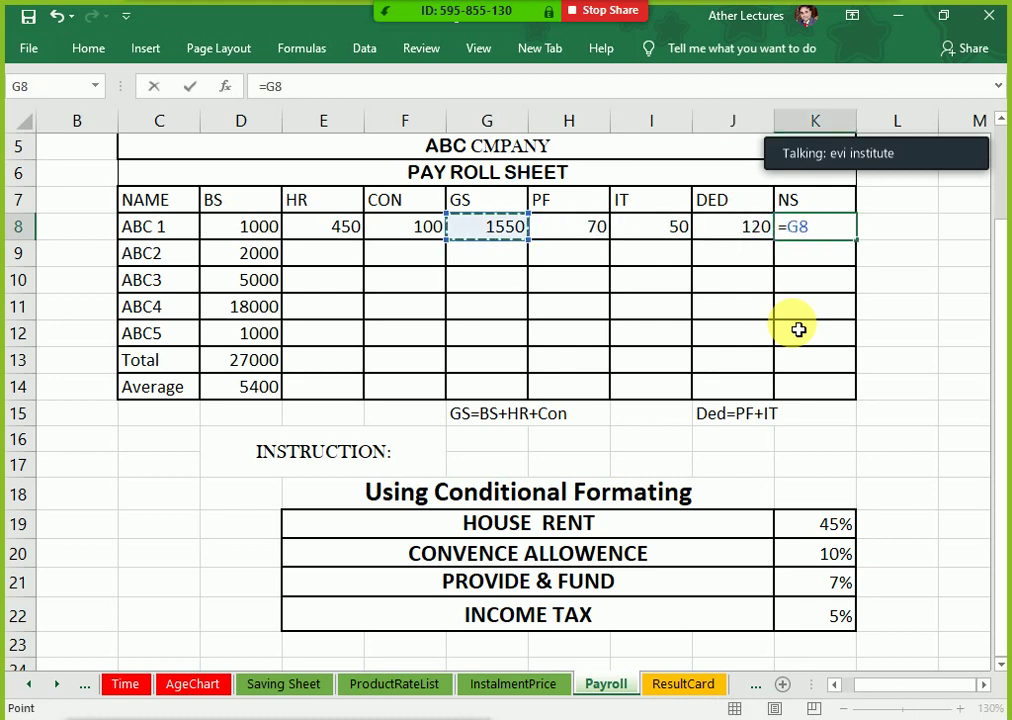
{"action": "type", "text": "-"}
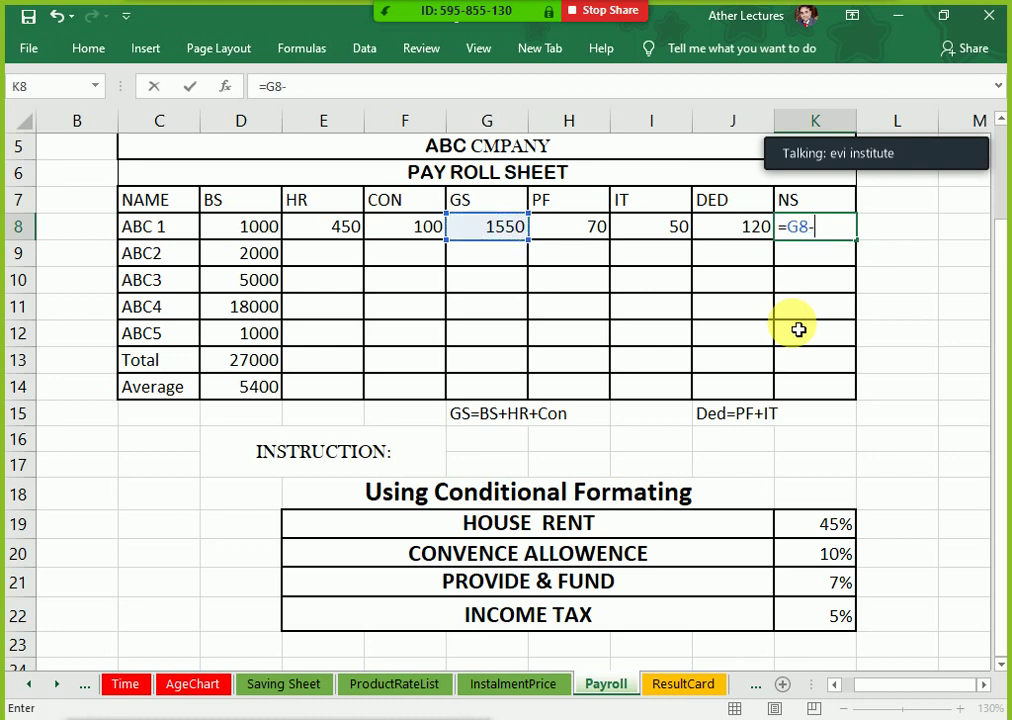
{"action": "key", "text": "Left"}
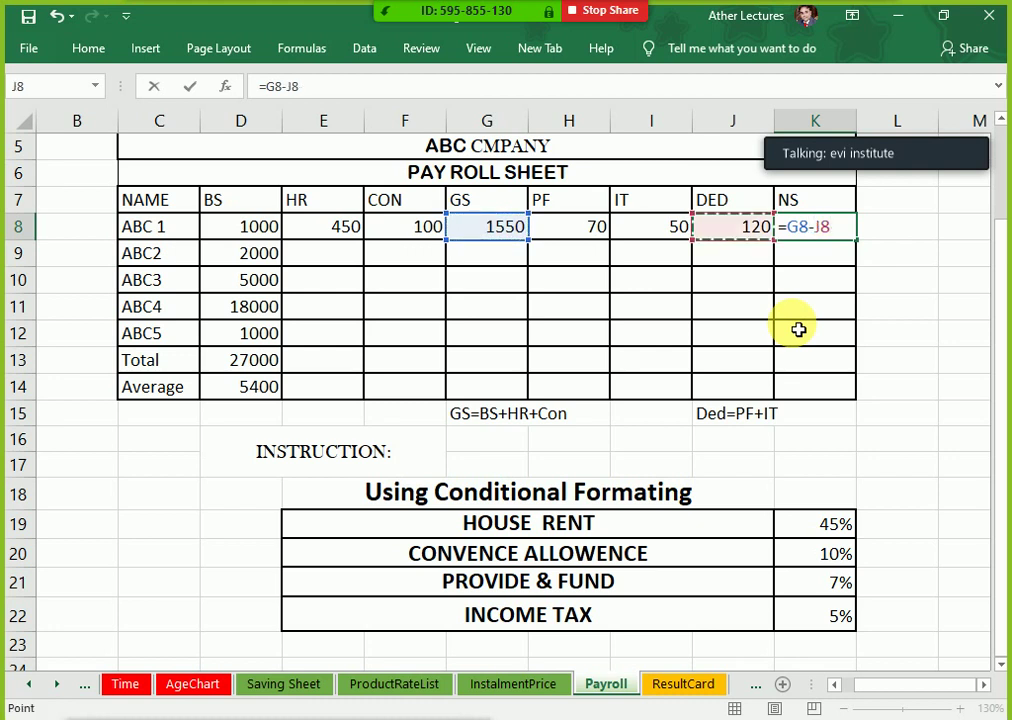
{"action": "key", "text": "Return"}
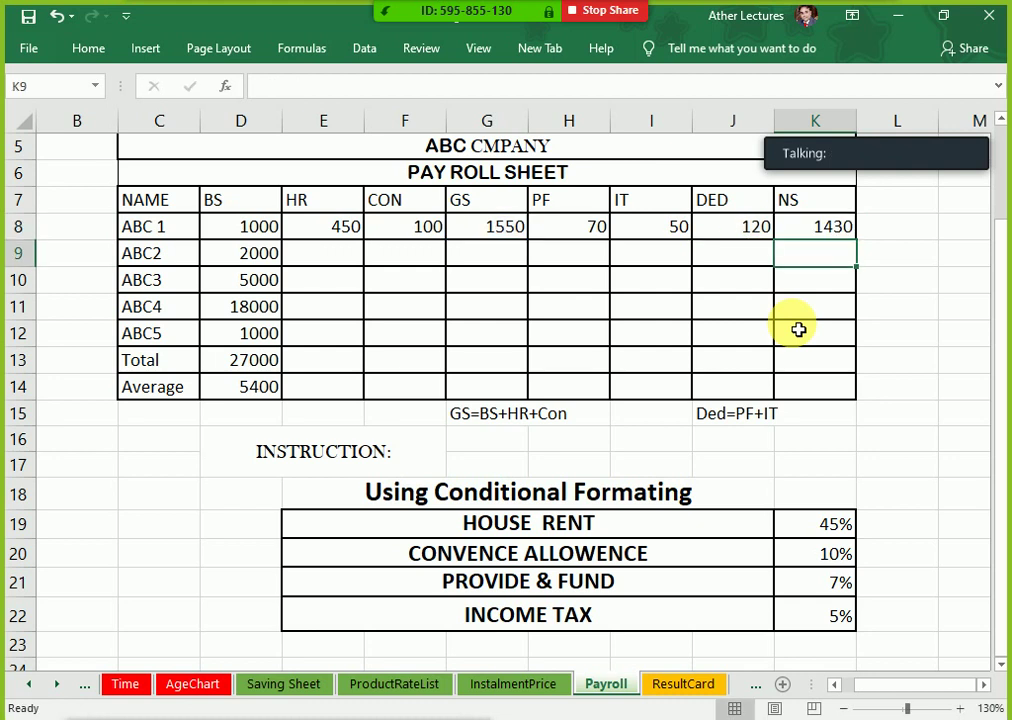
{"action": "key", "text": "Up"}
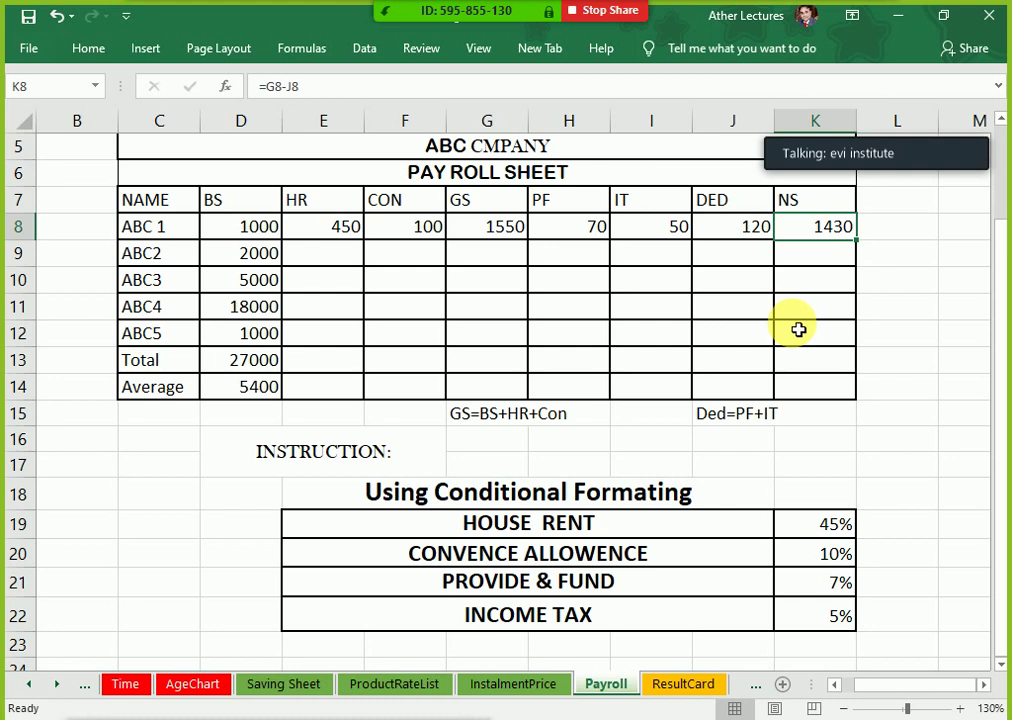
{"action": "mouse_move", "coordinate": [361, 5]}
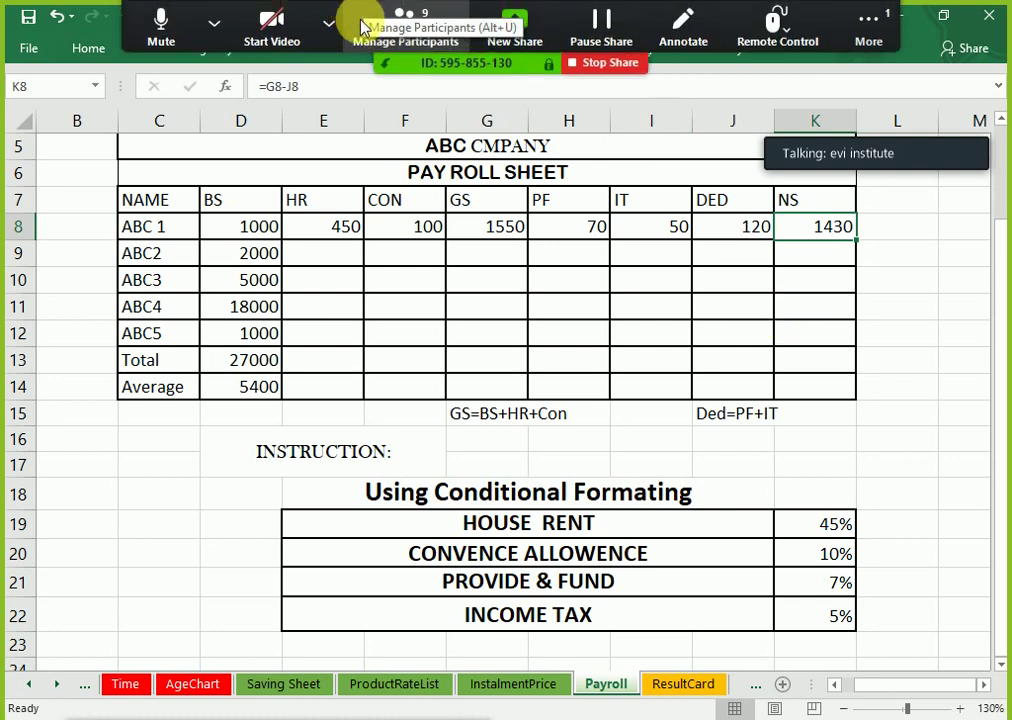
{"action": "left_click", "coordinate": [431, 47]}
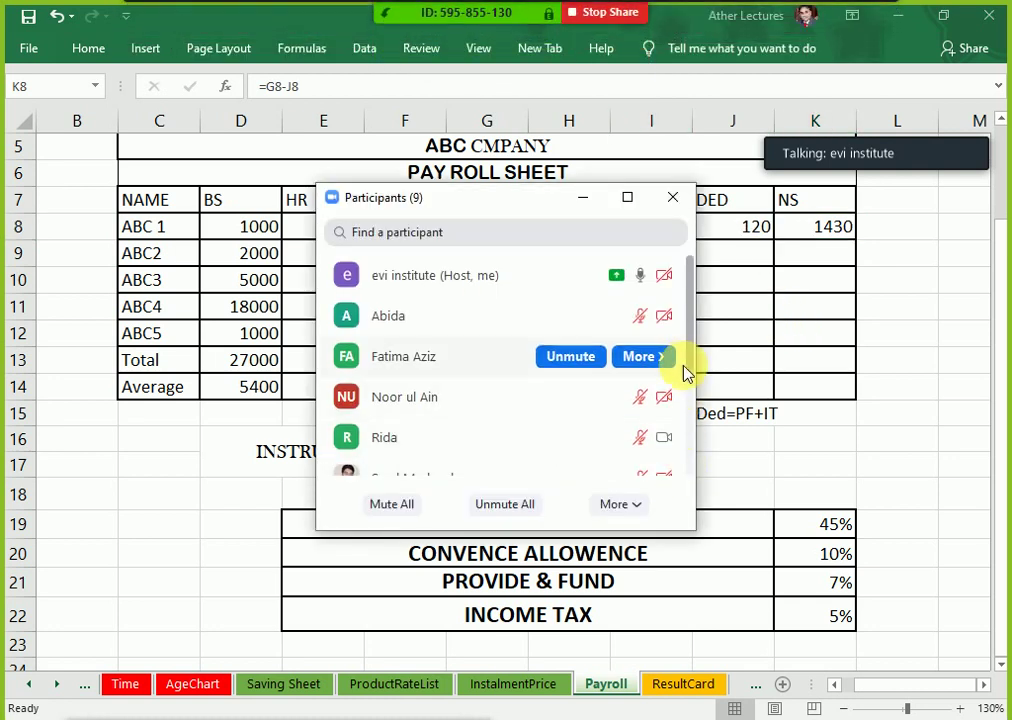
{"action": "left_click_drag", "start_coordinate": [690, 324], "coordinate": [693, 287]}
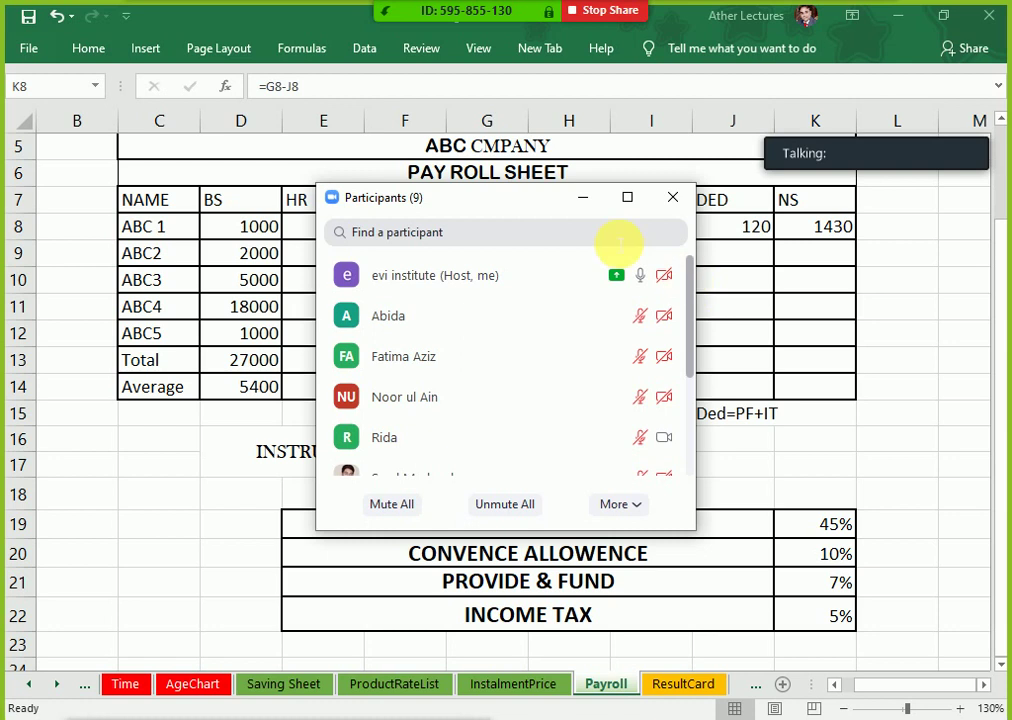
{"action": "left_click", "coordinate": [583, 197]}
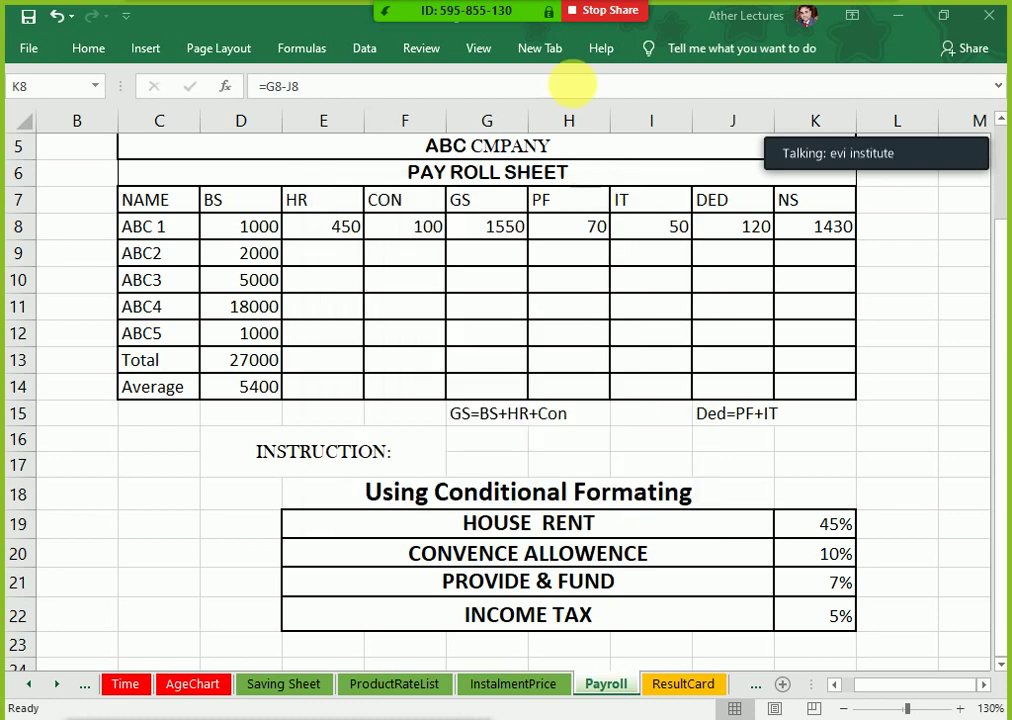
Step: Show formulas instead of results with Ctrl+` and zoom the sheet to 100%
{"action": "left_click", "coordinate": [338, 237]}
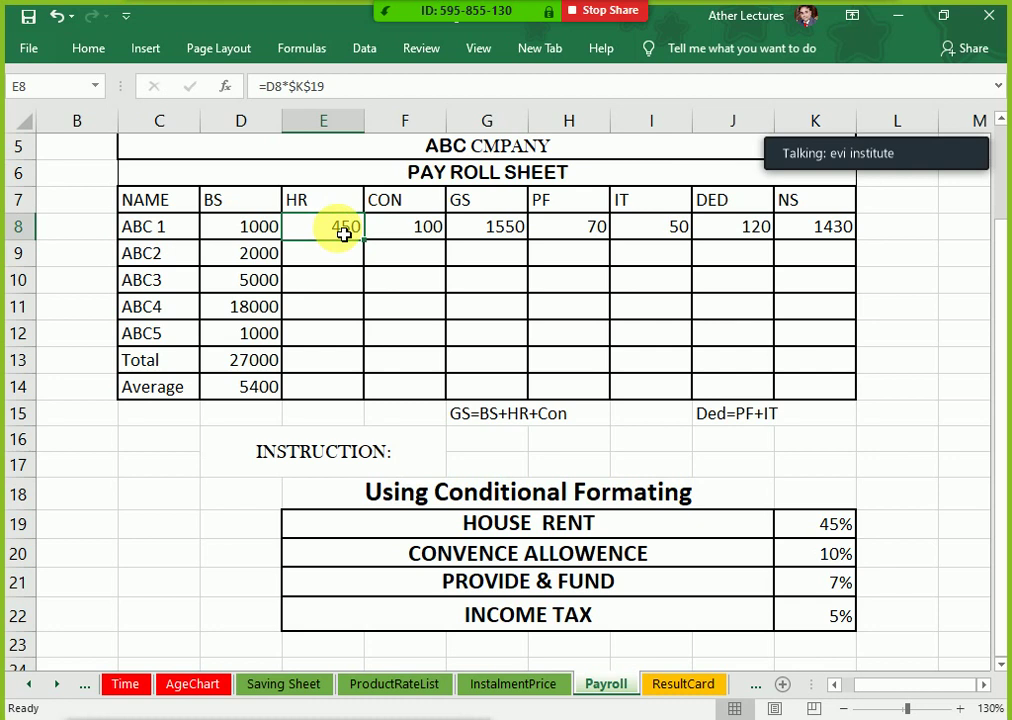
{"action": "key", "text": "ctrl+grave"}
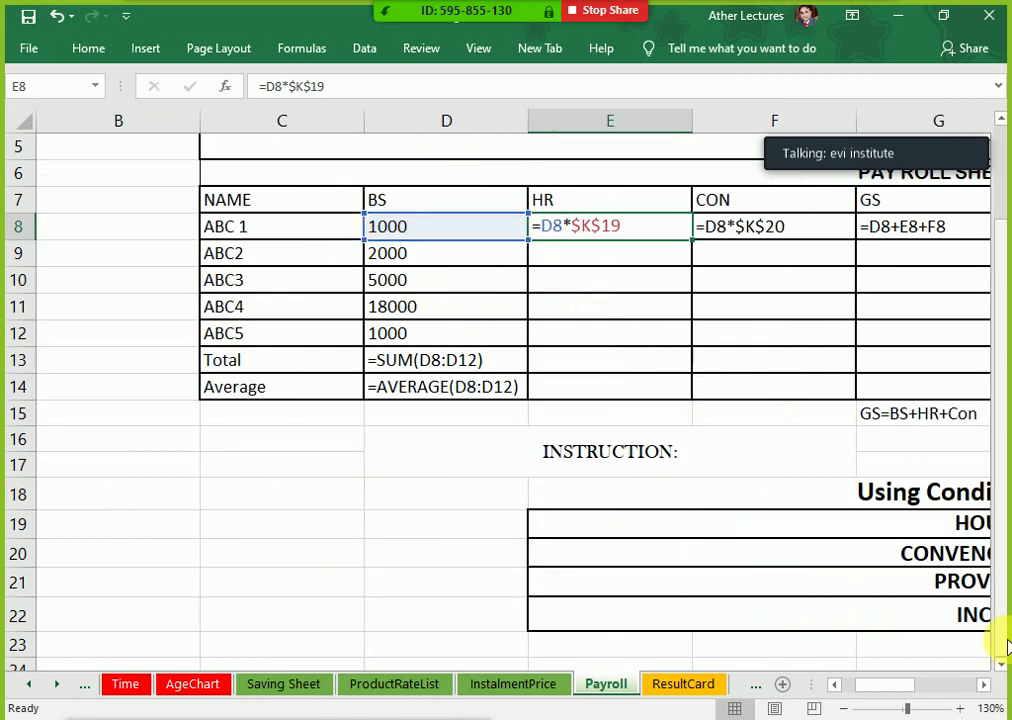
{"action": "left_click", "coordinate": [988, 684]}
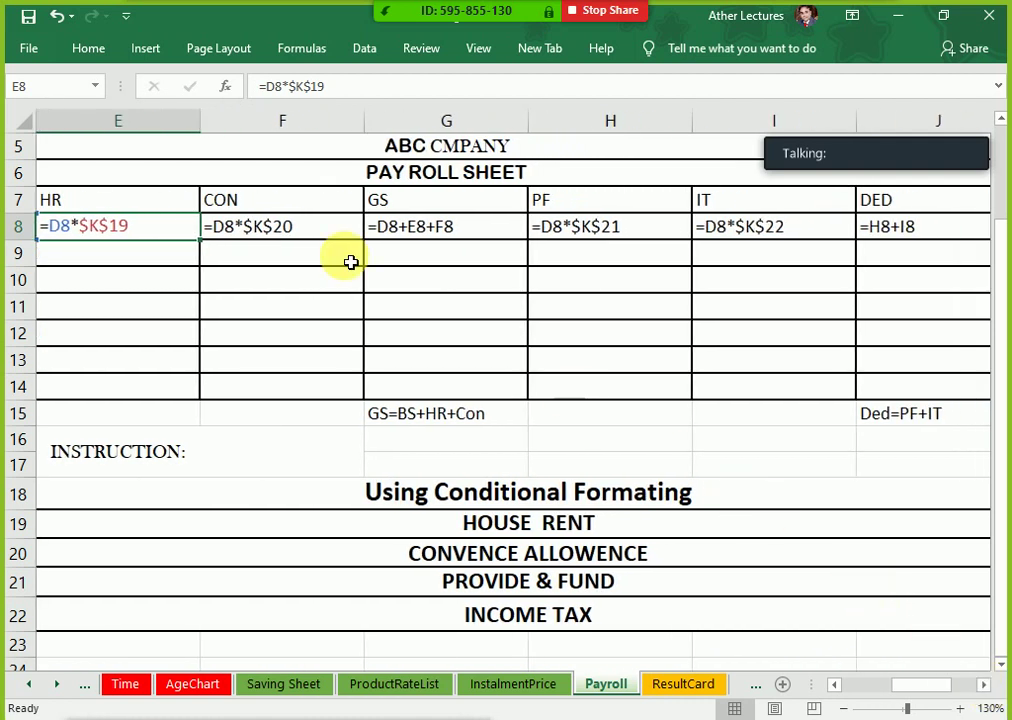
{"action": "scroll", "coordinate": [338, 283], "scroll_direction": "down", "scroll_amount": 1}
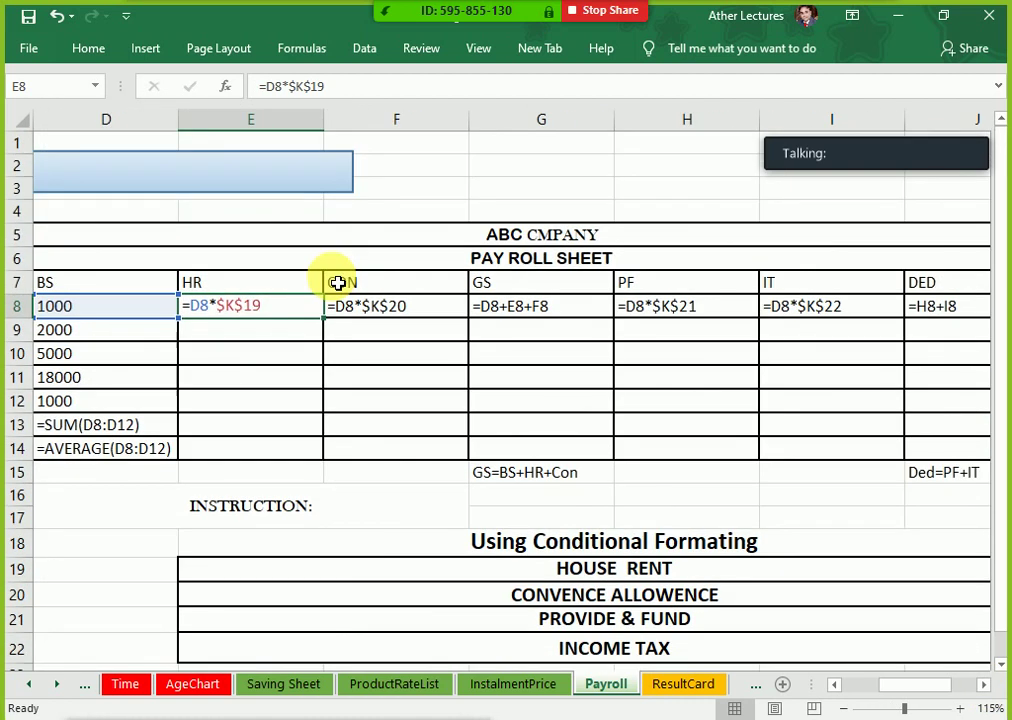
{"action": "scroll", "coordinate": [336, 284], "scroll_direction": "down", "scroll_amount": 1}
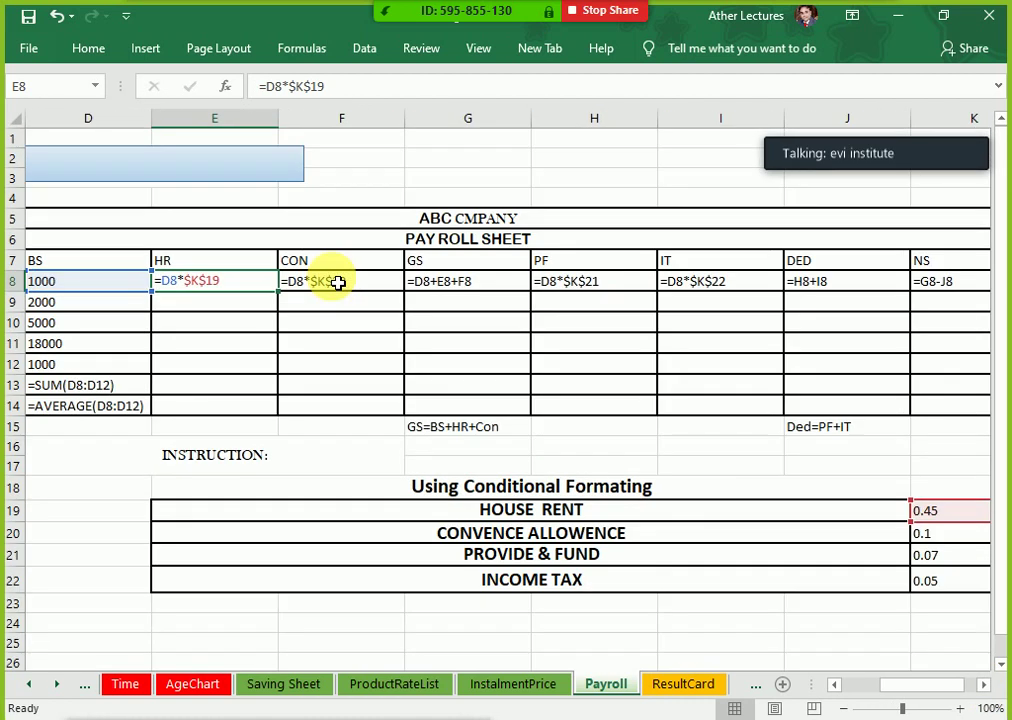
{"action": "left_click", "coordinate": [985, 692]}
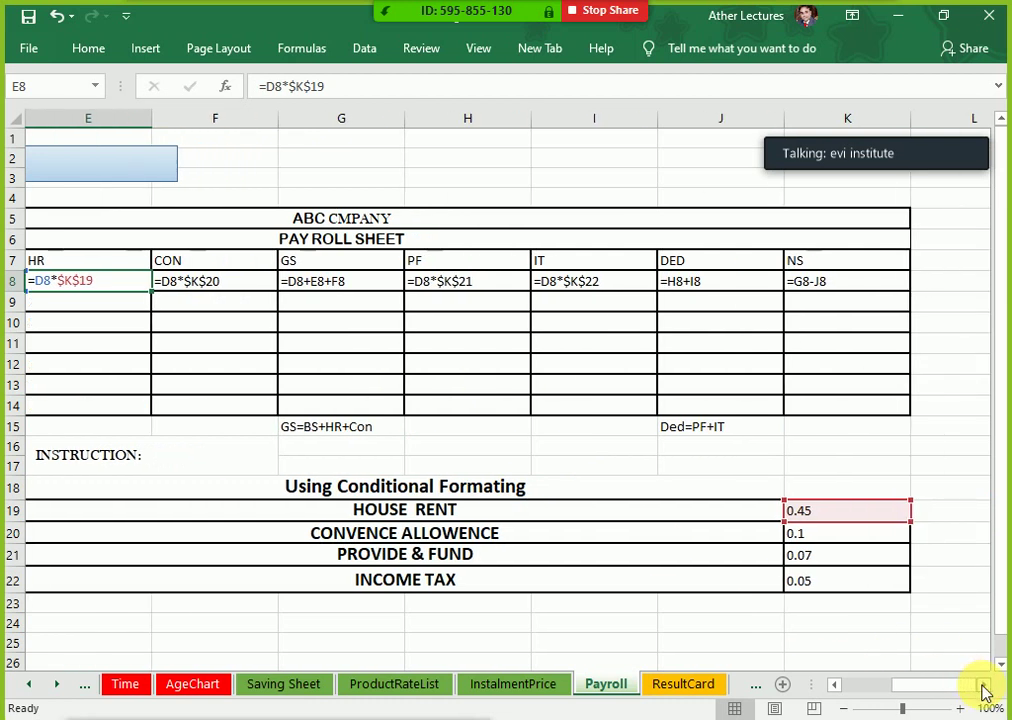
{"action": "left_click", "coordinate": [836, 688]}
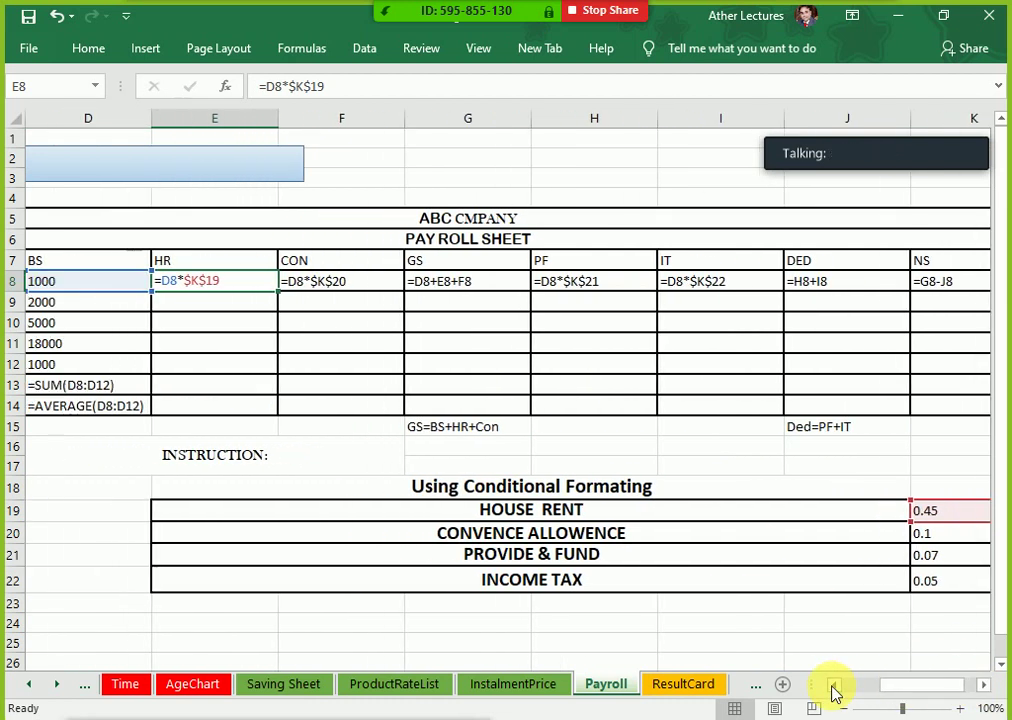
Step: Narrow columns G through K and select ABC 1's formulas from HR to NS
{"action": "left_click_drag", "start_coordinate": [531, 120], "coordinate": [502, 126]}
{"action": "left_click_drag", "start_coordinate": [628, 128], "coordinate": [608, 128]}
{"action": "left_click_drag", "start_coordinate": [737, 129], "coordinate": [714, 128]}
{"action": "left_click_drag", "start_coordinate": [845, 131], "coordinate": [814, 130]}
{"action": "left_click_drag", "start_coordinate": [941, 128], "coordinate": [922, 130]}
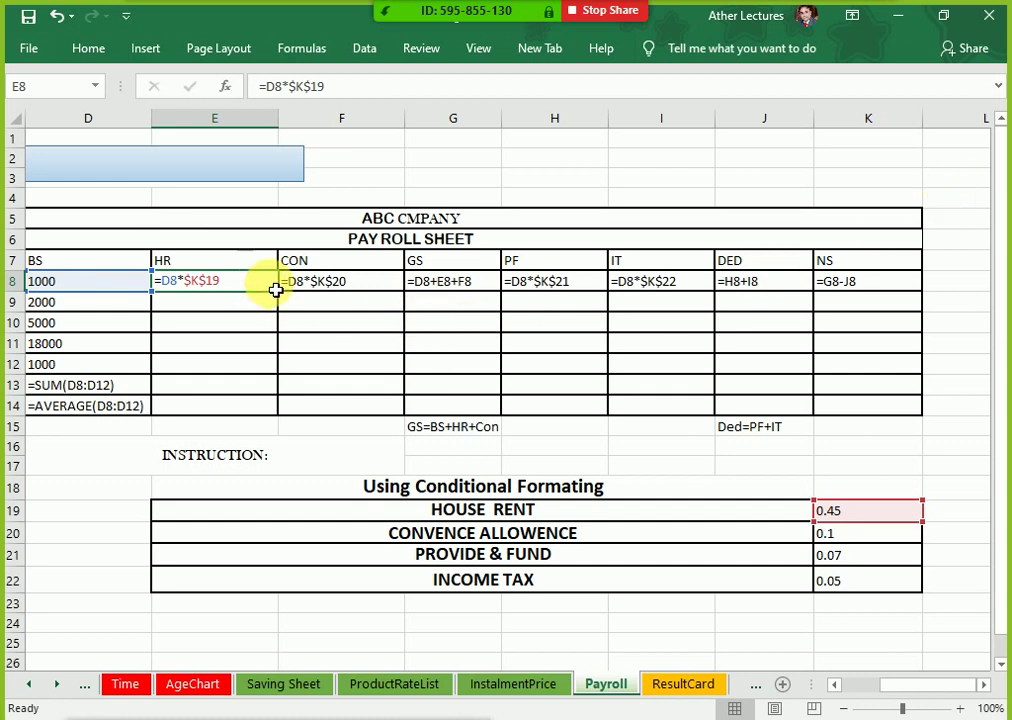
{"action": "left_click_drag", "start_coordinate": [276, 289], "coordinate": [852, 291]}
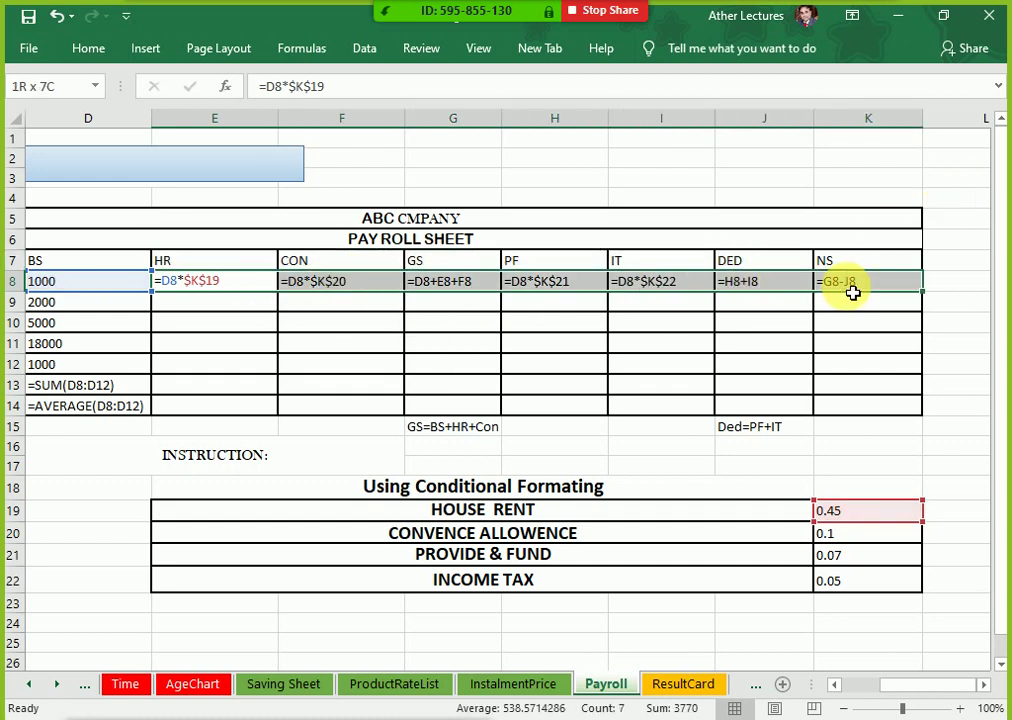
Step: Show values again and fill ABC 1's HR-to-NS formulas down through ABC5 (net salaries 2860, 7150, 25740, 1430)
{"action": "key", "text": "ctrl+grave"}
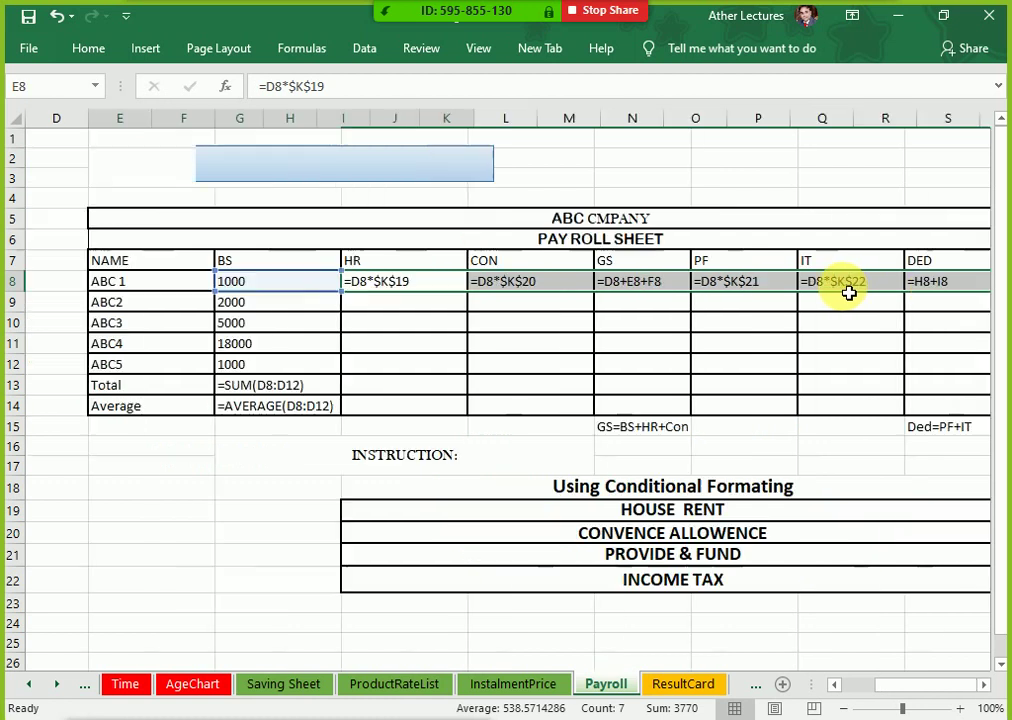
{"action": "left_click_drag", "start_coordinate": [183, 383], "coordinate": [226, 357]}
{"action": "left_click_drag", "start_coordinate": [294, 288], "coordinate": [669, 287]}
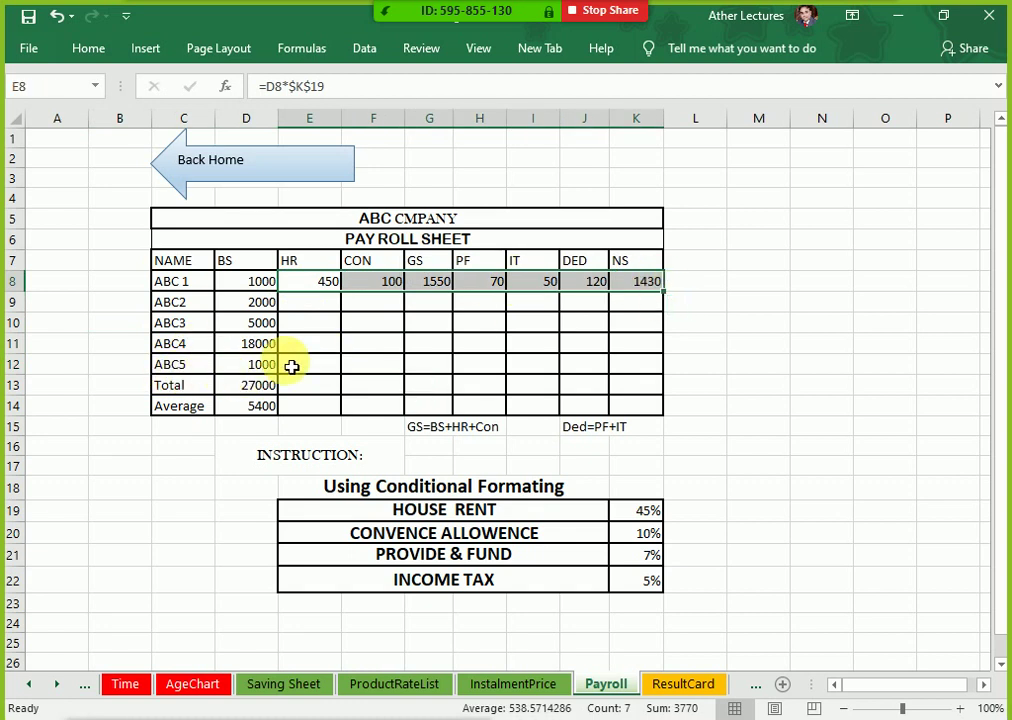
{"action": "left_click_drag", "start_coordinate": [664, 292], "coordinate": [660, 390]}
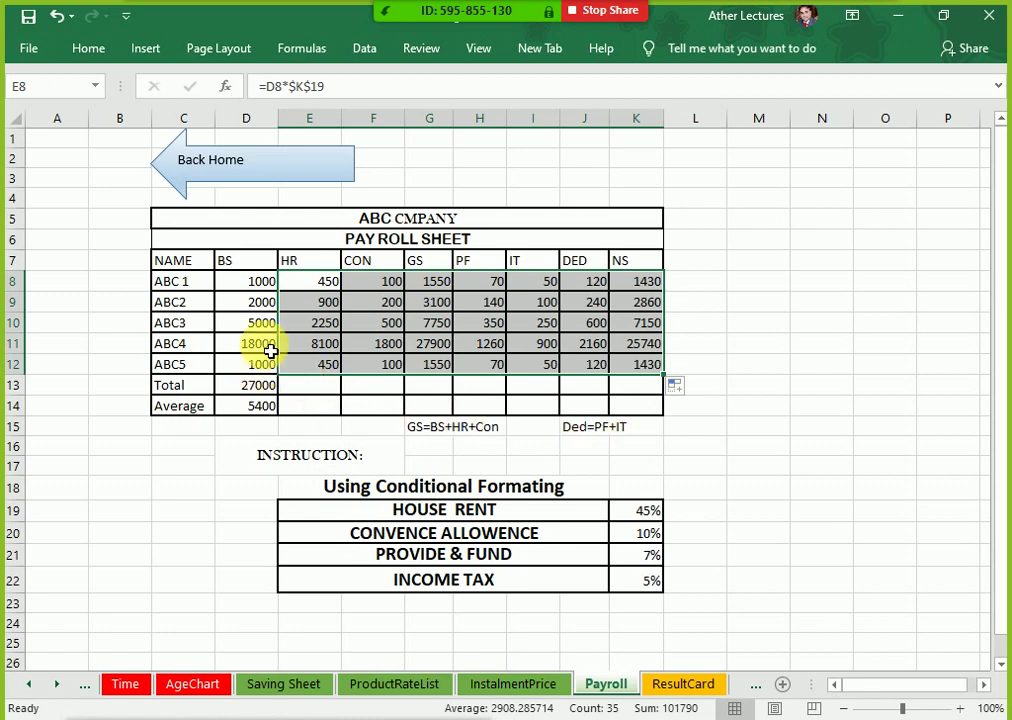
{"action": "left_click_drag", "start_coordinate": [262, 291], "coordinate": [648, 278]}
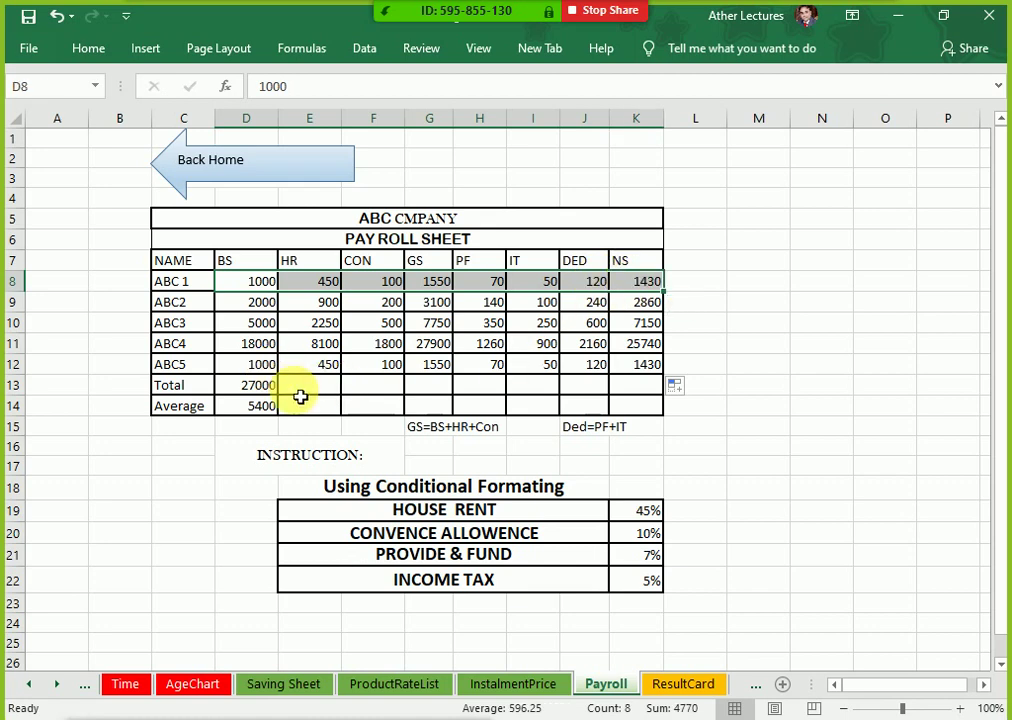
{"action": "scroll", "coordinate": [300, 397], "scroll_direction": "up", "scroll_amount": 3}
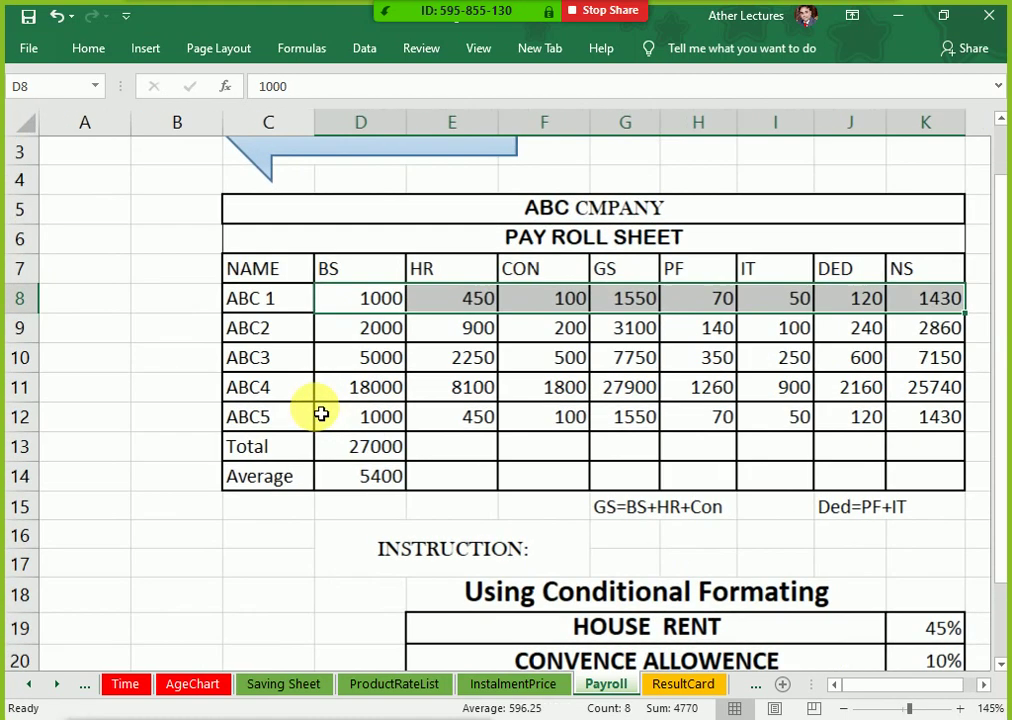
{"action": "scroll", "coordinate": [312, 407], "scroll_direction": "up", "scroll_amount": 1}
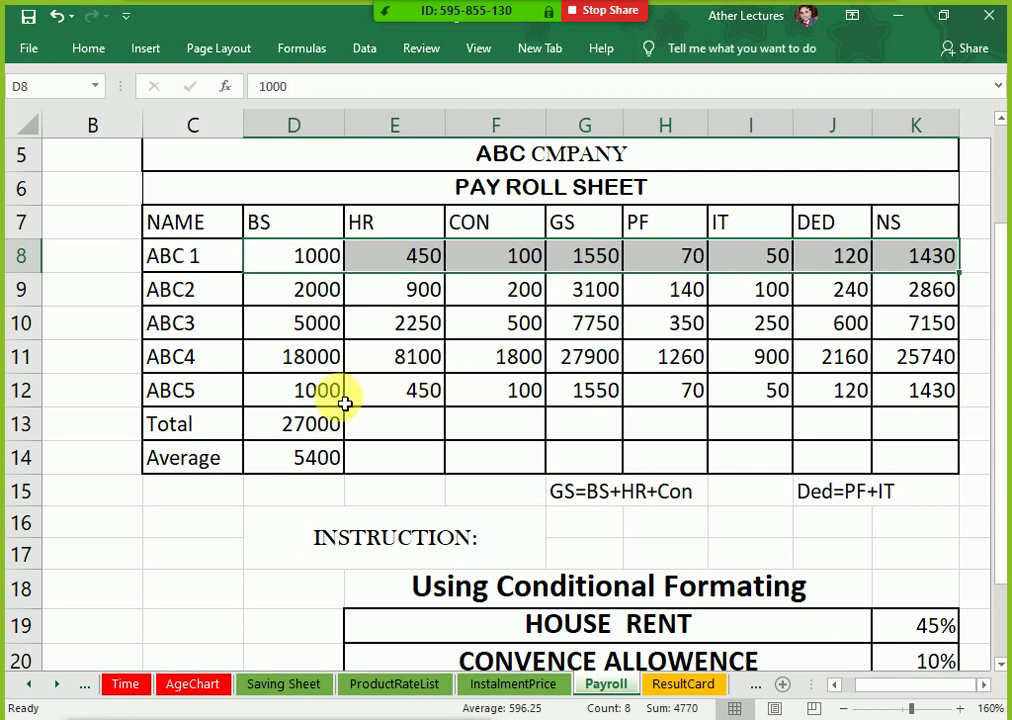
{"action": "left_click_drag", "start_coordinate": [334, 397], "coordinate": [909, 397]}
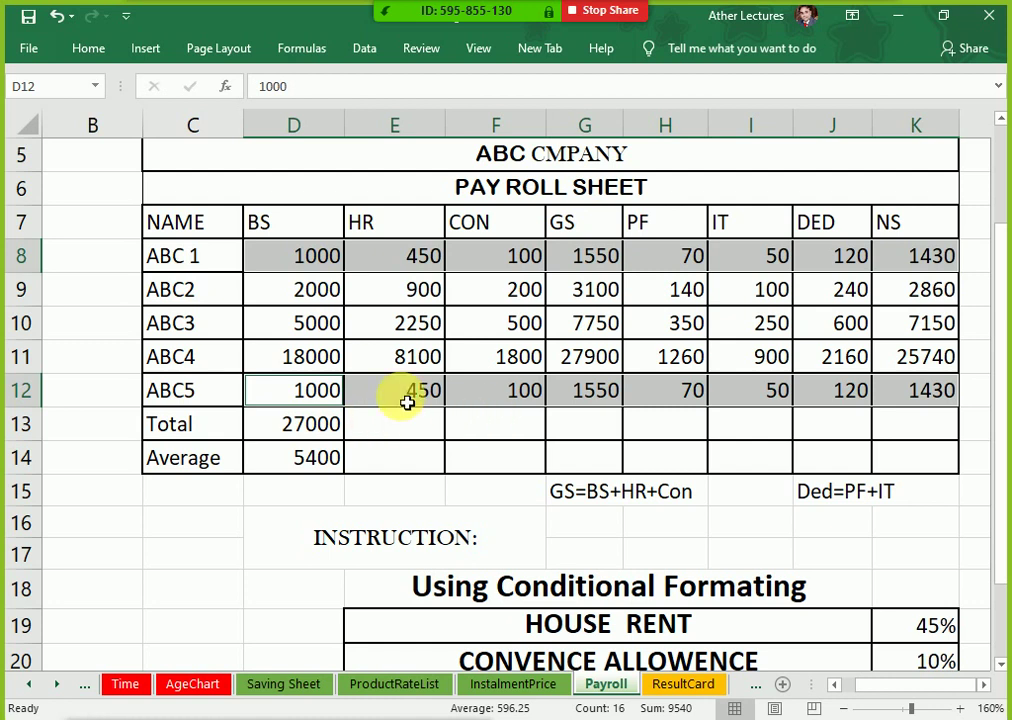
Step: Clear the old values and AutoSum the Total row from BS to NS, giving 27000 for BS
{"action": "left_click", "coordinate": [335, 427]}
{"action": "left_click_drag", "start_coordinate": [334, 443], "coordinate": [334, 454]}
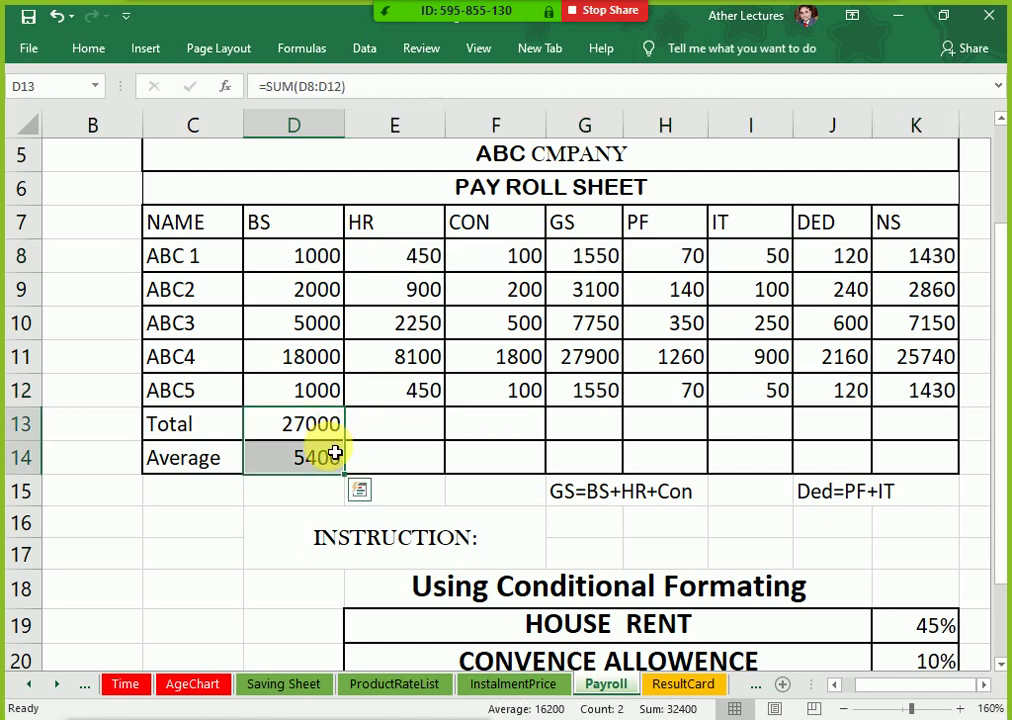
{"action": "key", "text": "Delete"}
{"action": "left_click", "coordinate": [334, 435]}
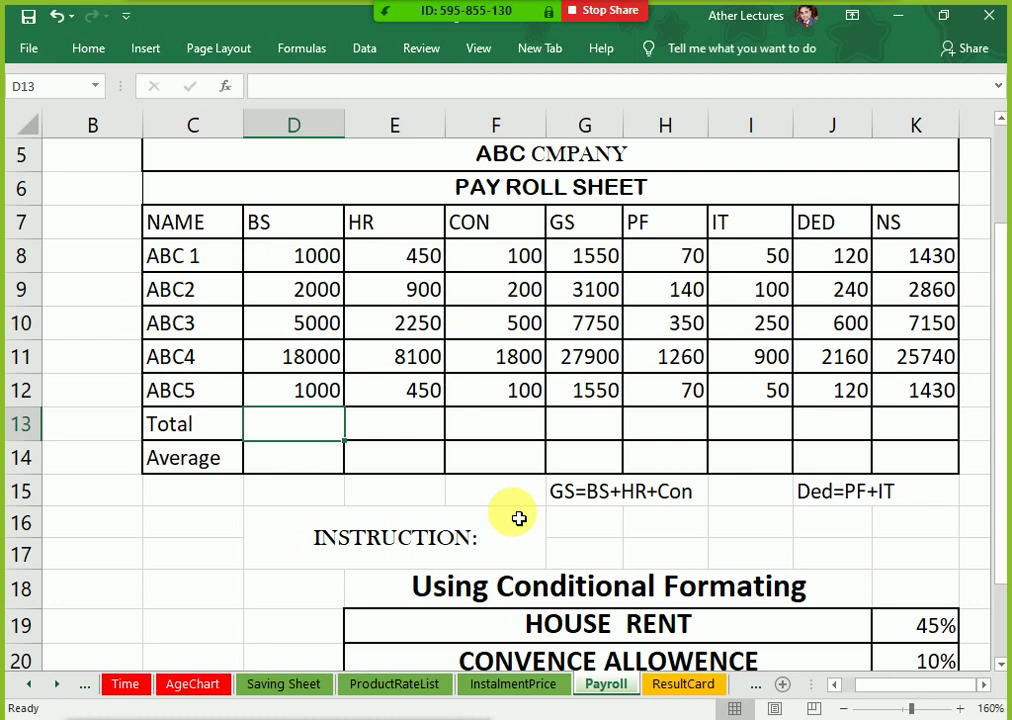
{"action": "key", "text": "alt+equal"}
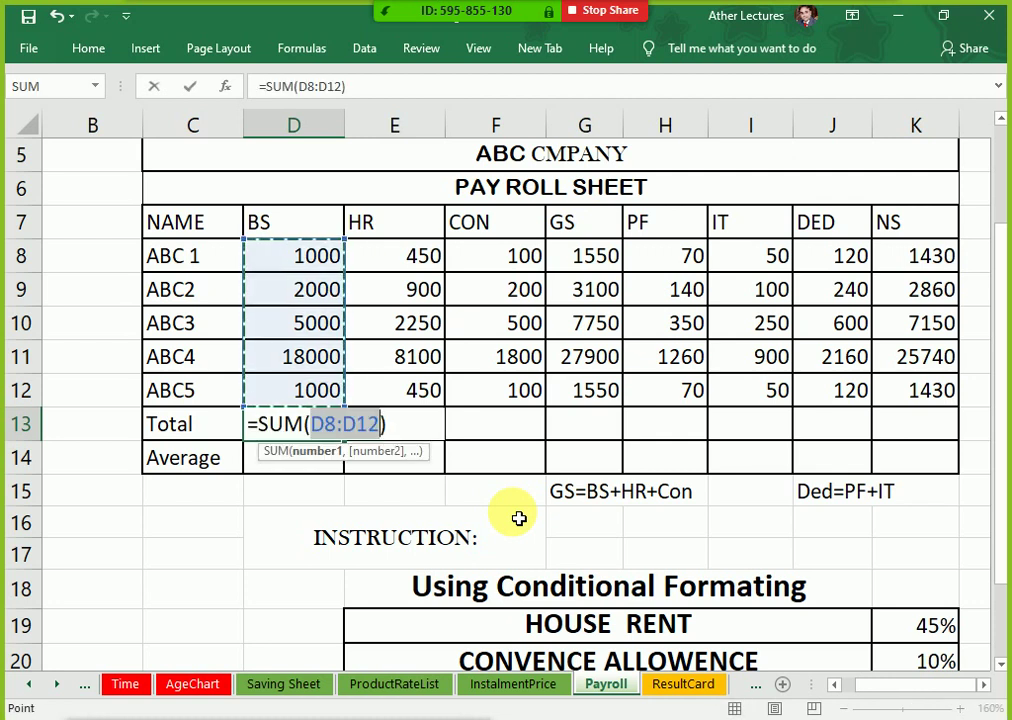
{"action": "key", "text": "Return"}
{"action": "key", "text": "Up"}
{"action": "key", "text": "shift+Right"}
{"action": "key", "text": "shift+Right"}
{"action": "key", "text": "shift+Right"}
{"action": "key", "text": "shift+Right"}
{"action": "key", "text": "shift+Right"}
{"action": "key", "text": "shift+Right"}
{"action": "key", "text": "shift+Right"}
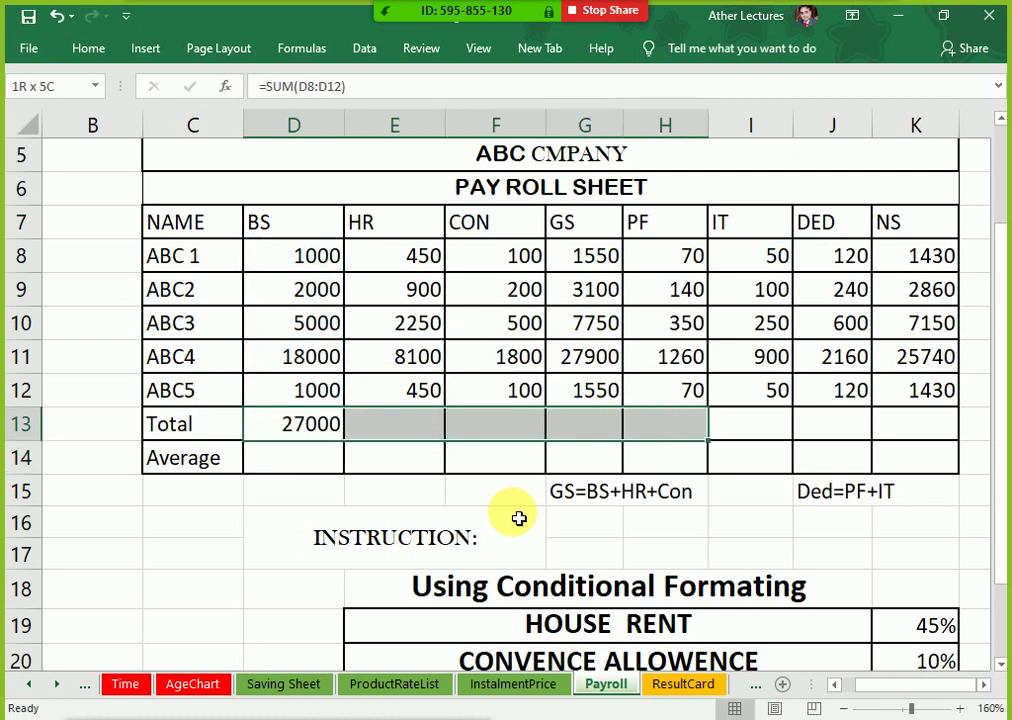
{"action": "key", "text": "alt+equal"}
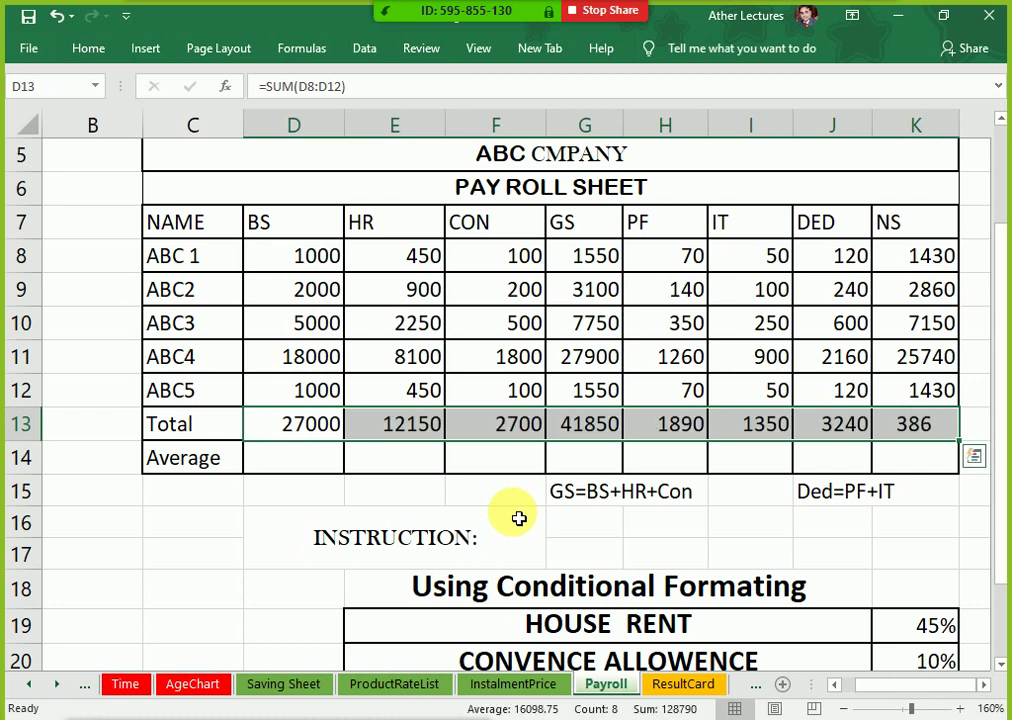
Step: Enter =AVERAGE(D8:D12) in D14 and fill it across to K14 (5400 through 7722)
{"action": "key", "text": "Down"}
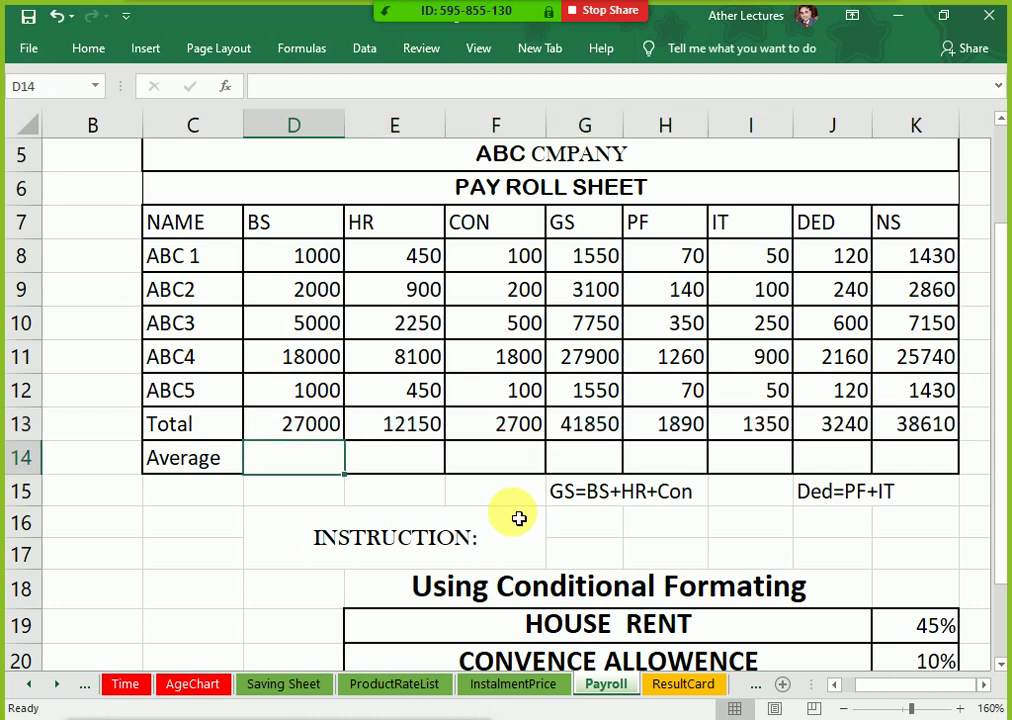
{"action": "type", "text": "="}
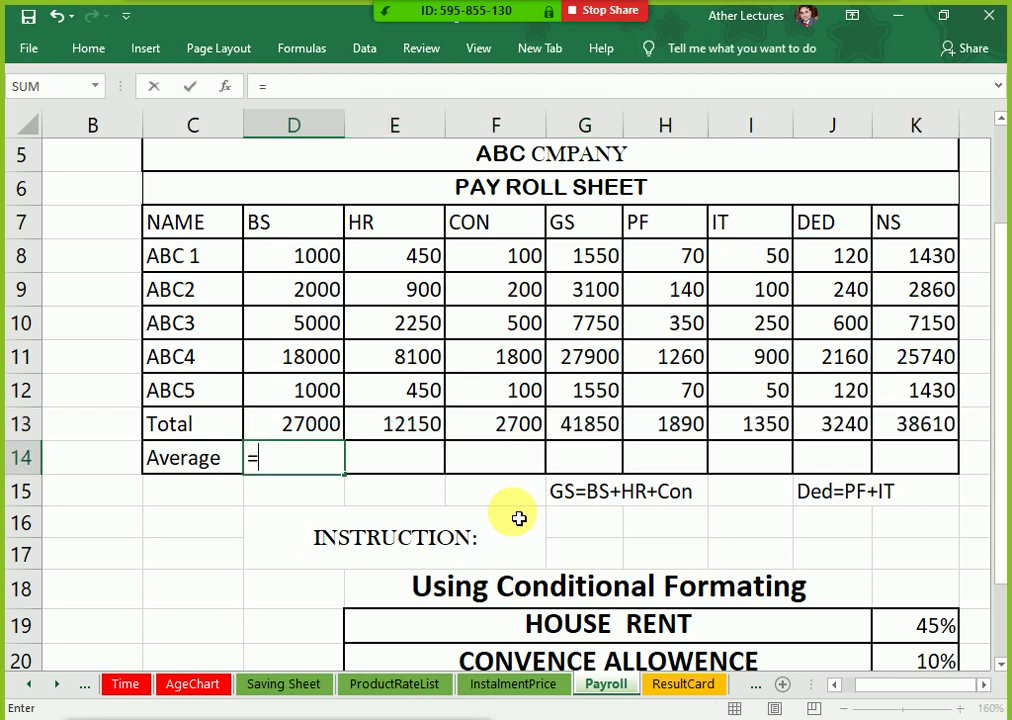
{"action": "type", "text": "av"}
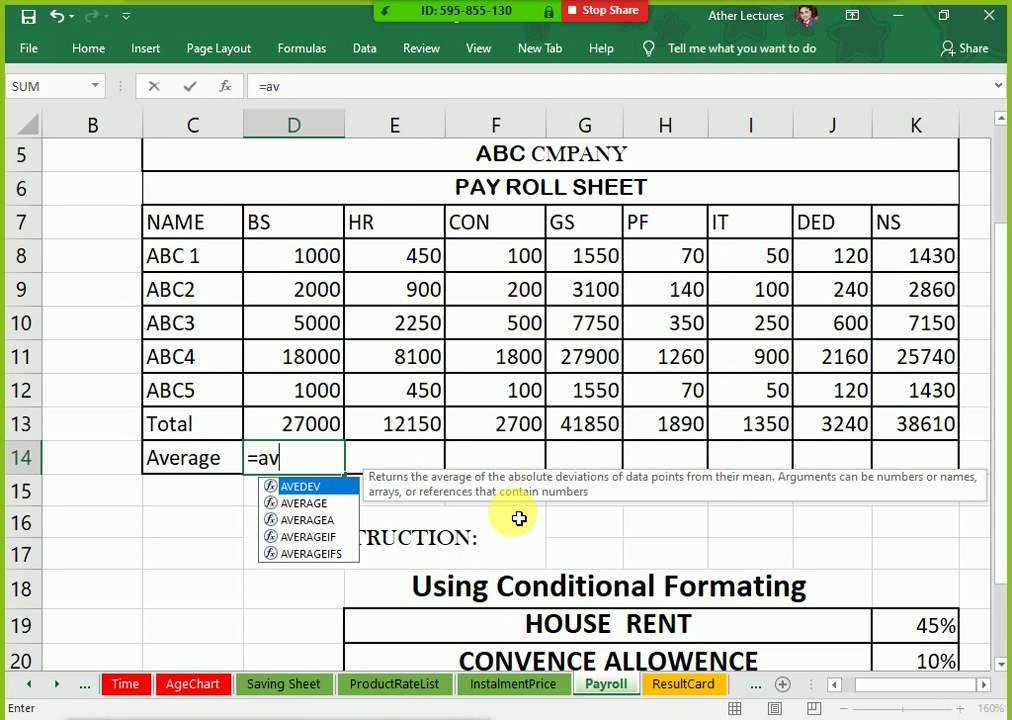
{"action": "key", "text": "Down"}
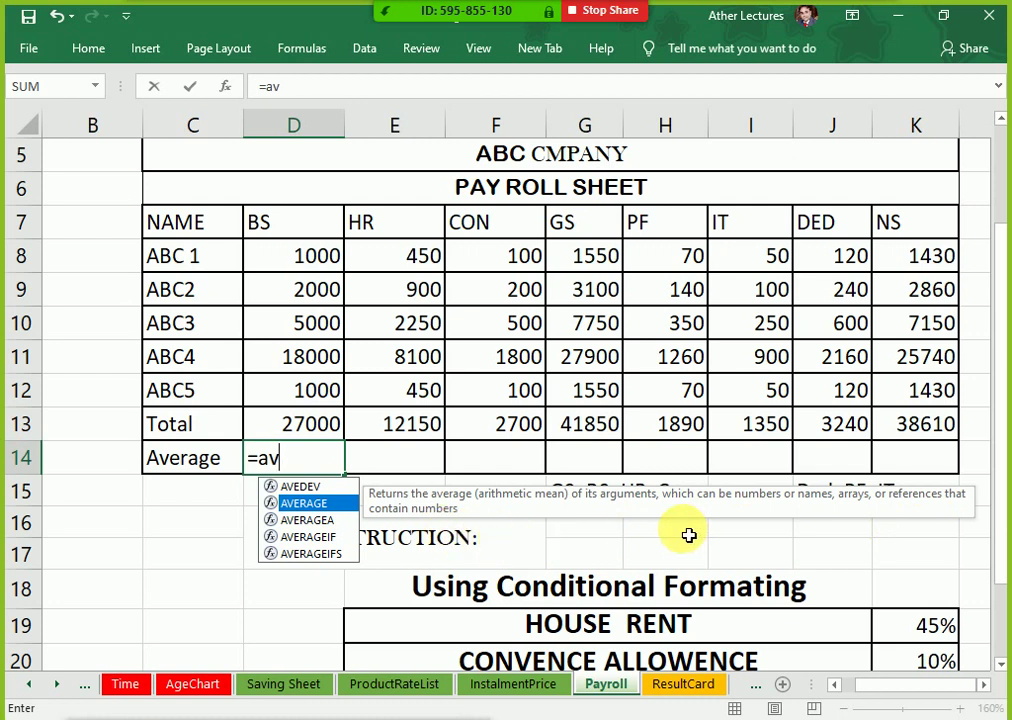
{"action": "type", "text": "erage("}
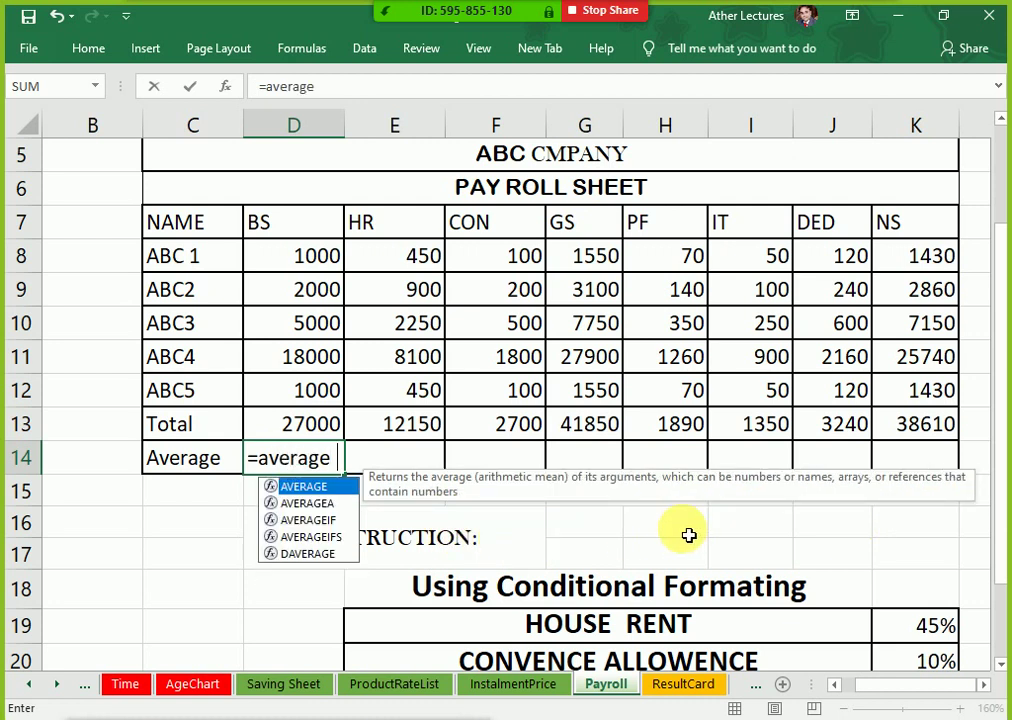
{"action": "key", "text": "Up"}
{"action": "key", "text": "Up"}
{"action": "key", "text": "shift+Up"}
{"action": "key", "text": "shift+Up"}
{"action": "key", "text": "shift+Up"}
{"action": "key", "text": "shift+Up"}
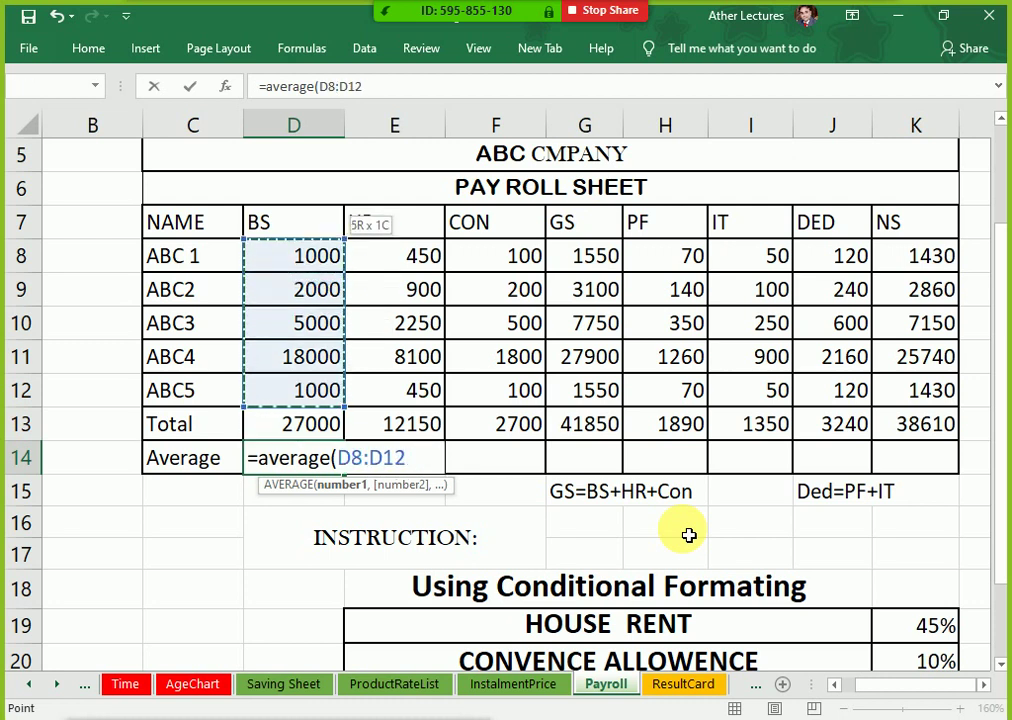
{"action": "key", "text": "Return"}
{"action": "key", "text": "Up"}
{"action": "key", "text": "shift+Right"}
{"action": "key", "text": "shift+Right"}
{"action": "key", "text": "shift+Right"}
{"action": "key", "text": "shift+Right"}
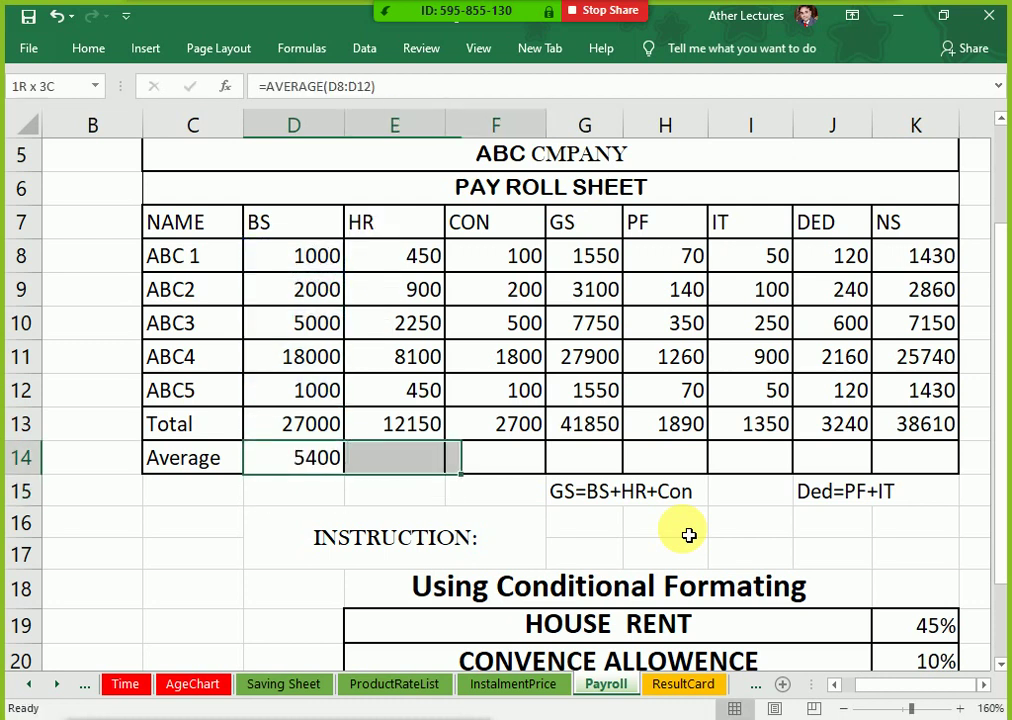
{"action": "key", "text": "Left"}
{"action": "key", "text": "Right"}
{"action": "key", "text": "shift+Right"}
{"action": "key", "text": "shift+Right"}
{"action": "key", "text": "shift+Right"}
{"action": "key", "text": "shift+Right"}
{"action": "key", "text": "shift+Right"}
{"action": "key", "text": "shift+Right"}
{"action": "key", "text": "shift+Right"}
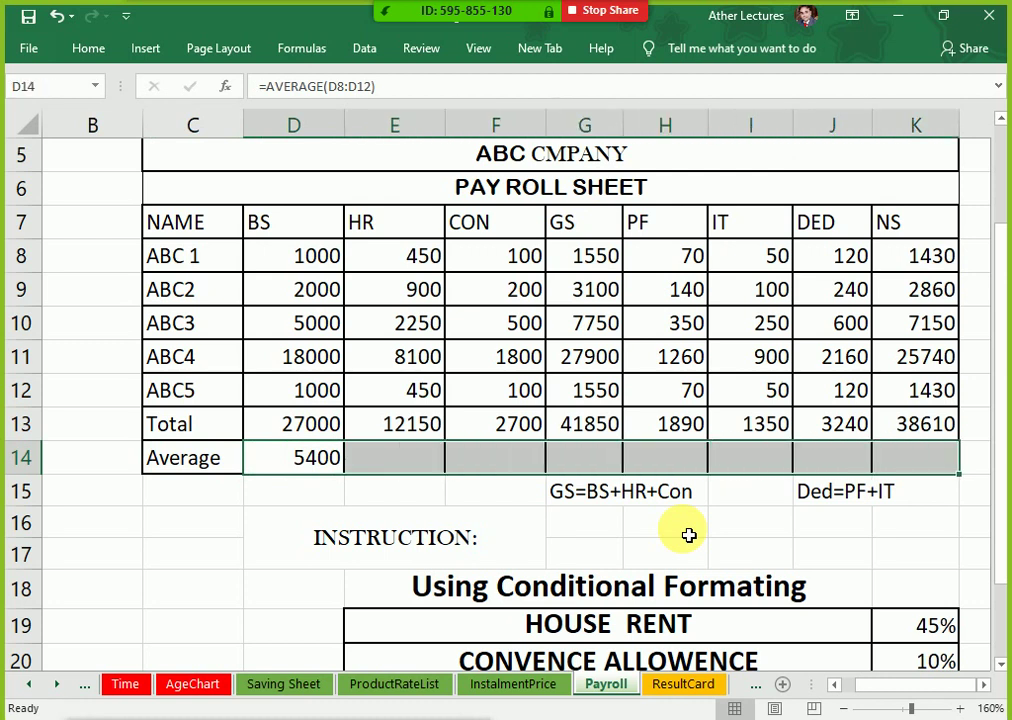
{"action": "key", "text": "ctrl+r"}
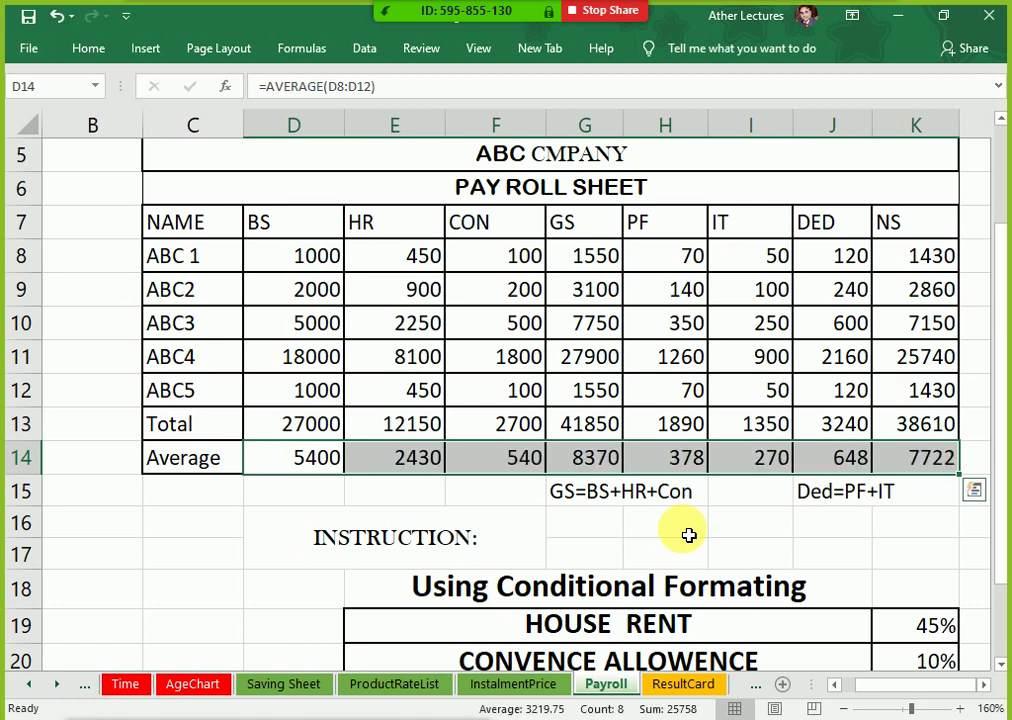
{"action": "key", "text": "Down"}
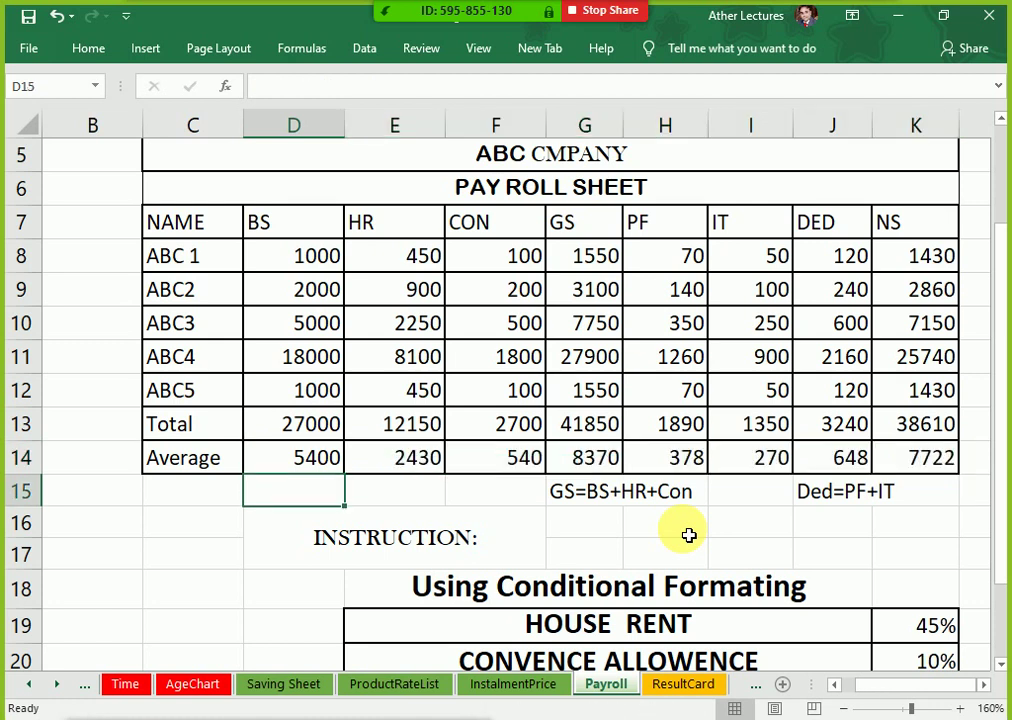
Step: Type the label 'Total Expence' in M12 beside the payroll table
{"action": "key", "text": "Right"}
{"action": "key", "text": "Right"}
{"action": "key", "text": "Right"}
{"action": "key", "text": "Right"}
{"action": "key", "text": "Right"}
{"action": "key", "text": "Right"}
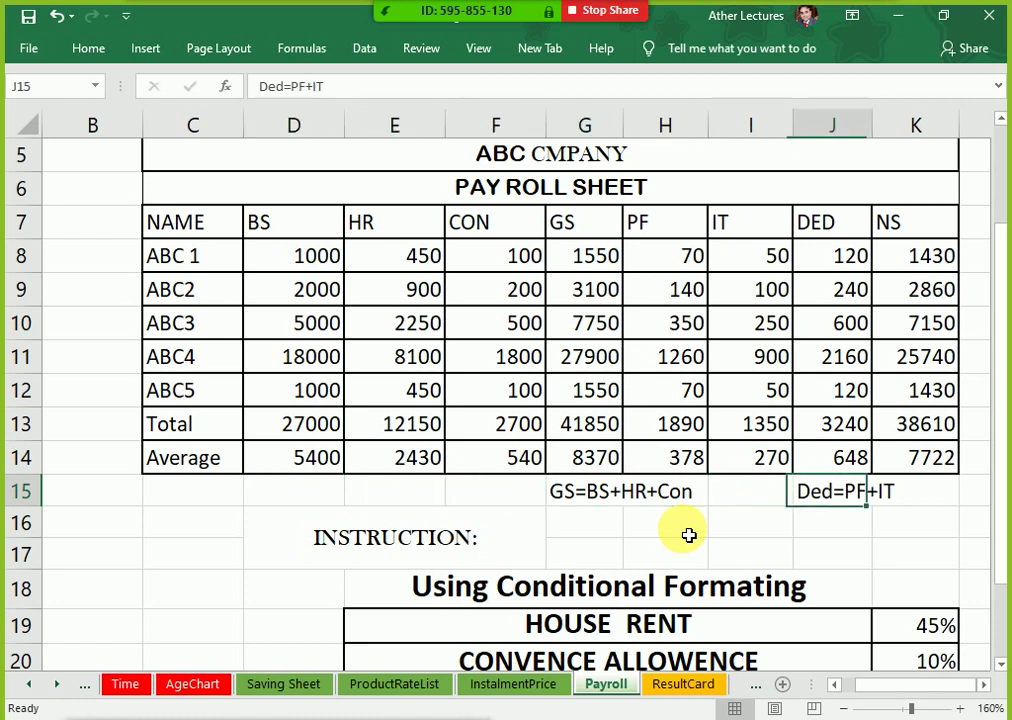
{"action": "key", "text": "Down"}
{"action": "key", "text": "Right"}
{"action": "key", "text": "Right"}
{"action": "key", "text": "Right"}
{"action": "key", "text": "Up"}
{"action": "key", "text": "Up"}
{"action": "key", "text": "Up"}
{"action": "key", "text": "Up"}
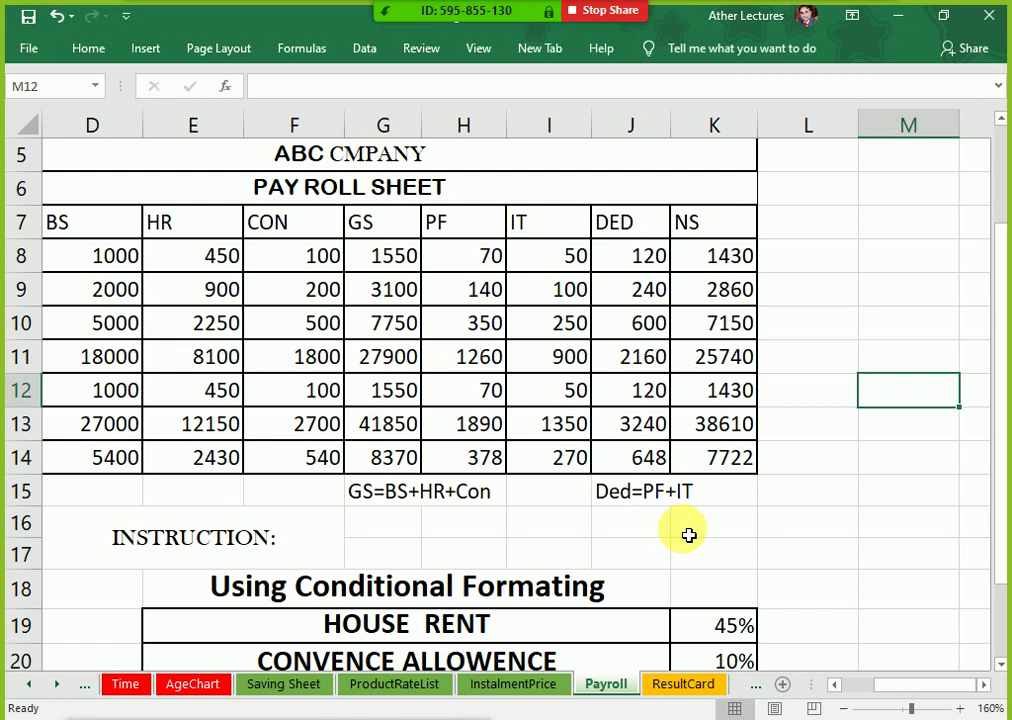
{"action": "type", "text": "Total Ex"}
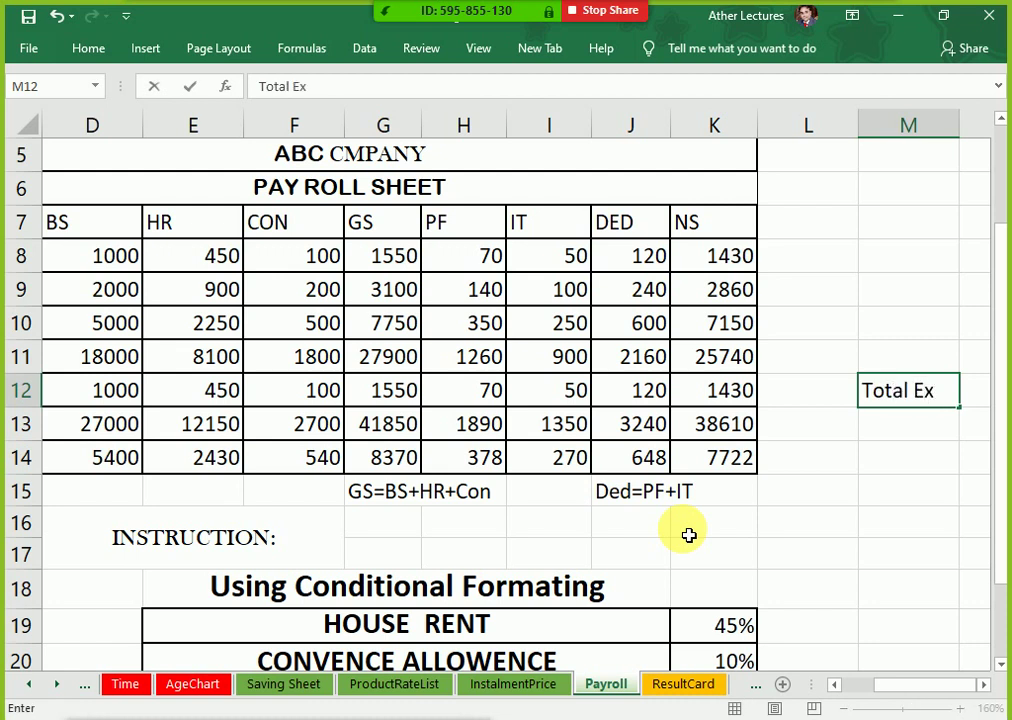
{"action": "type", "text": "pence"}
{"action": "key", "text": "Return"}
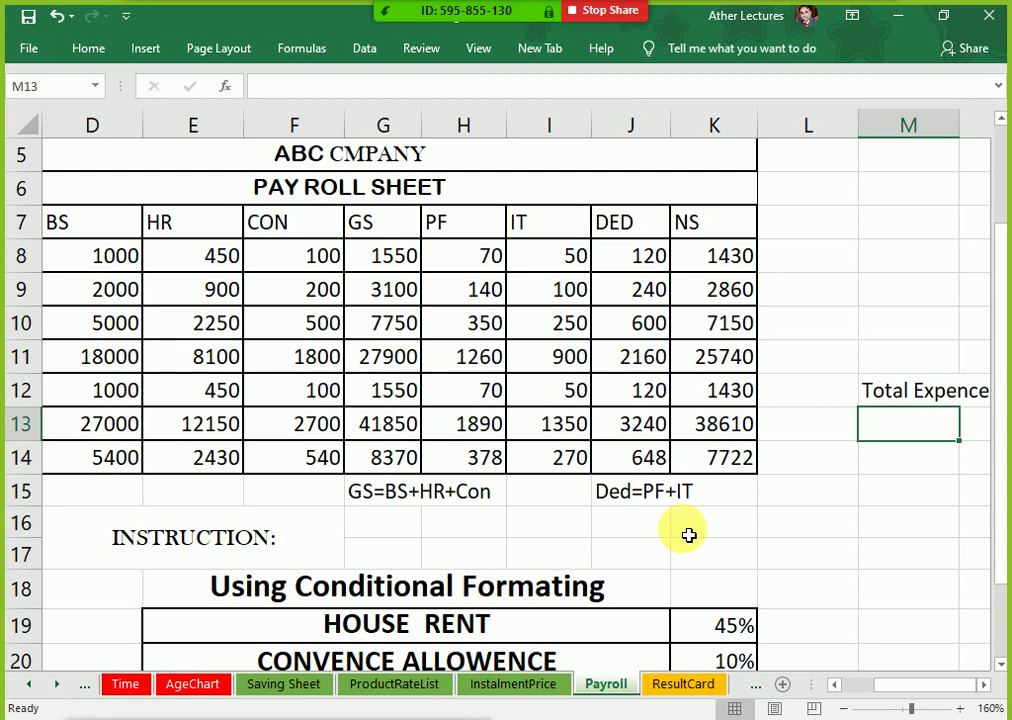
{"action": "key", "text": "Left"}
{"action": "key", "text": "Left"}
{"action": "key", "text": "Left"}
{"action": "key", "text": "Left"}
{"action": "key", "text": "Left"}
{"action": "key", "text": "Left"}
{"action": "key", "text": "Left"}
{"action": "key", "text": "Left"}
{"action": "key", "text": "Left"}
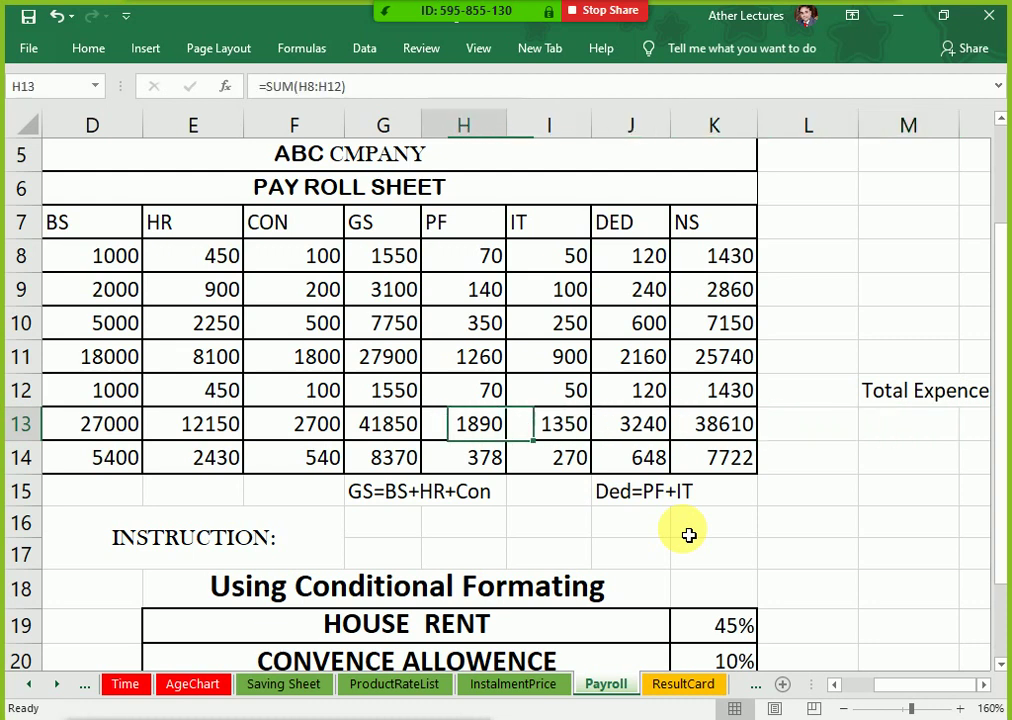
{"action": "key", "text": "Left"}
{"action": "key", "text": "Right"}
{"action": "key", "text": "Up"}
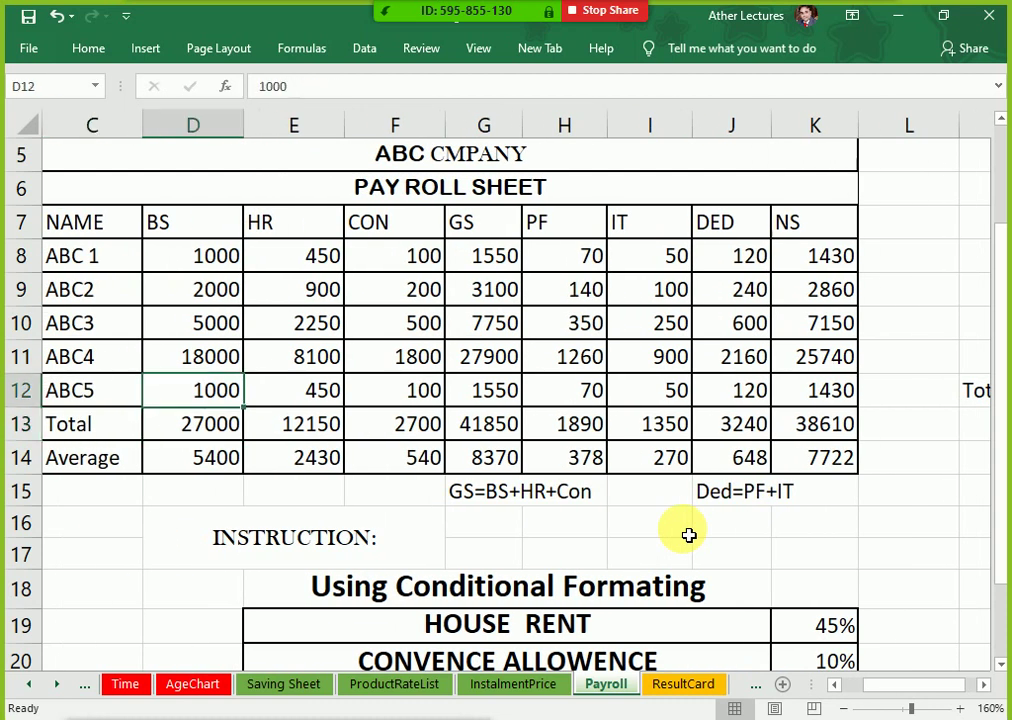
{"action": "key", "text": "Up"}
{"action": "key", "text": "Up"}
{"action": "key", "text": "Down"}
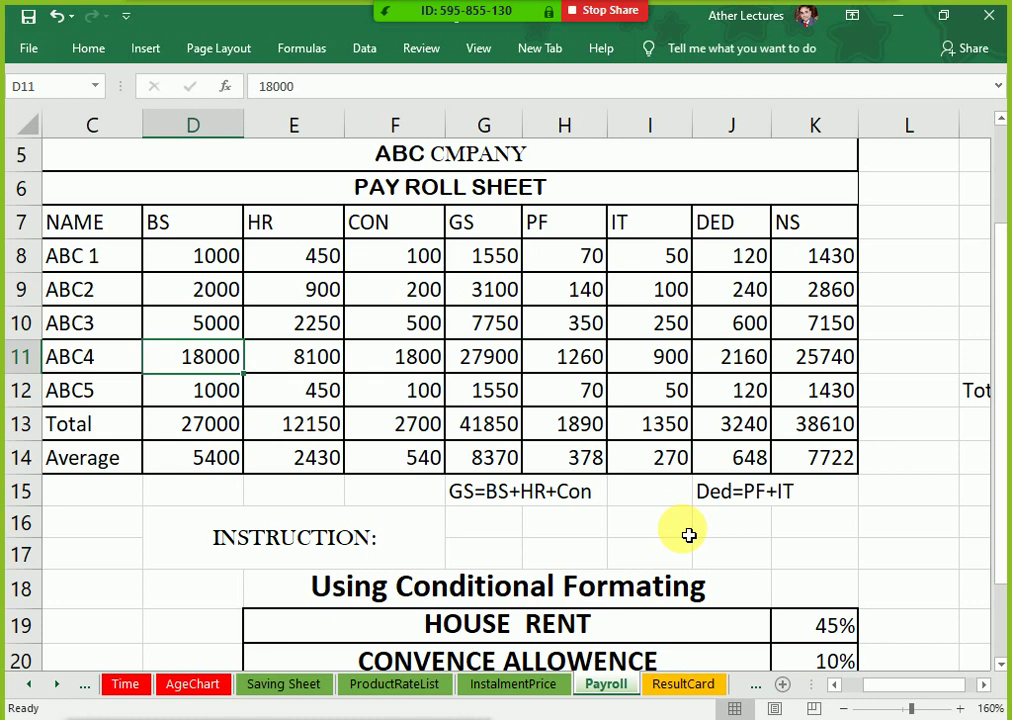
{"action": "key", "text": "Left"}
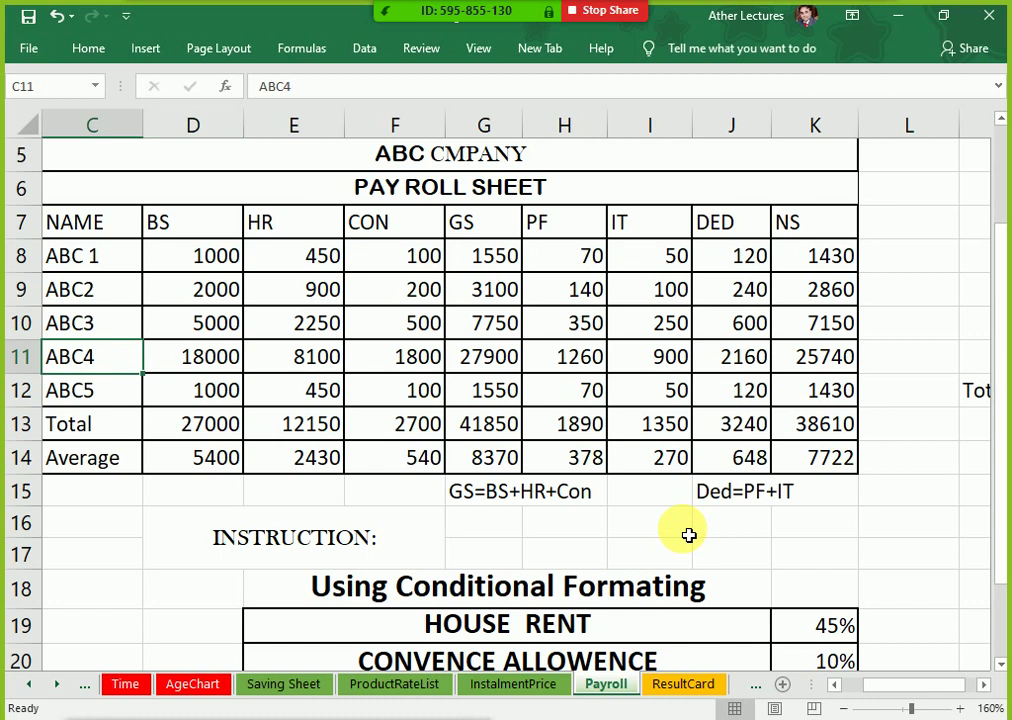
{"action": "left_click", "coordinate": [104, 432]}
{"action": "key", "text": "ctrl+b"}
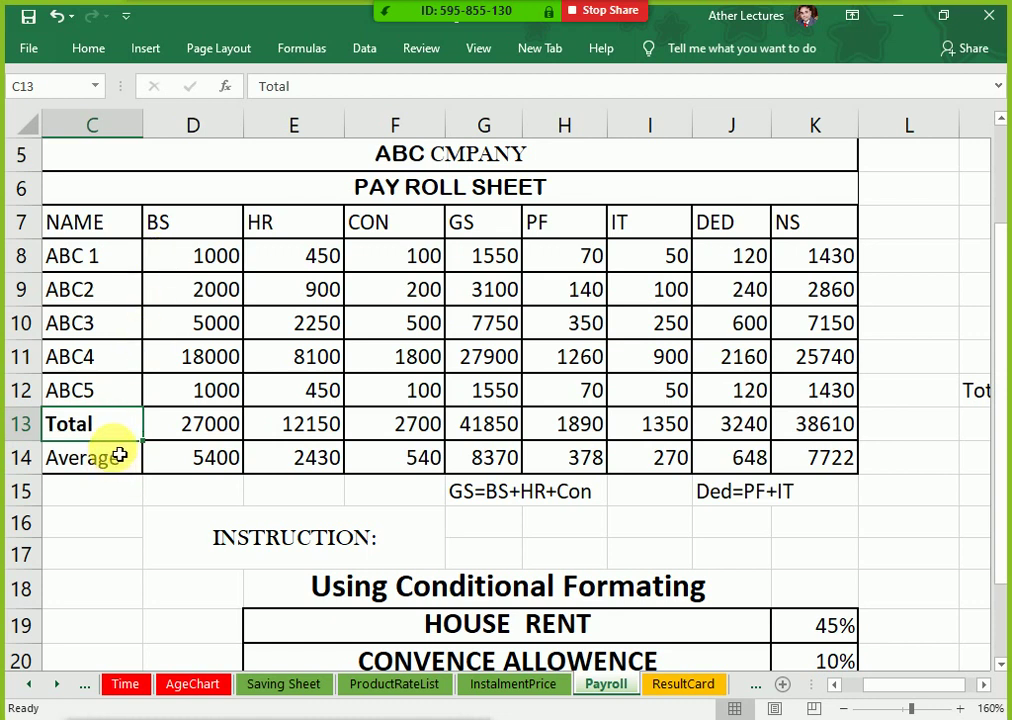
{"action": "key", "text": "ctrl+b"}
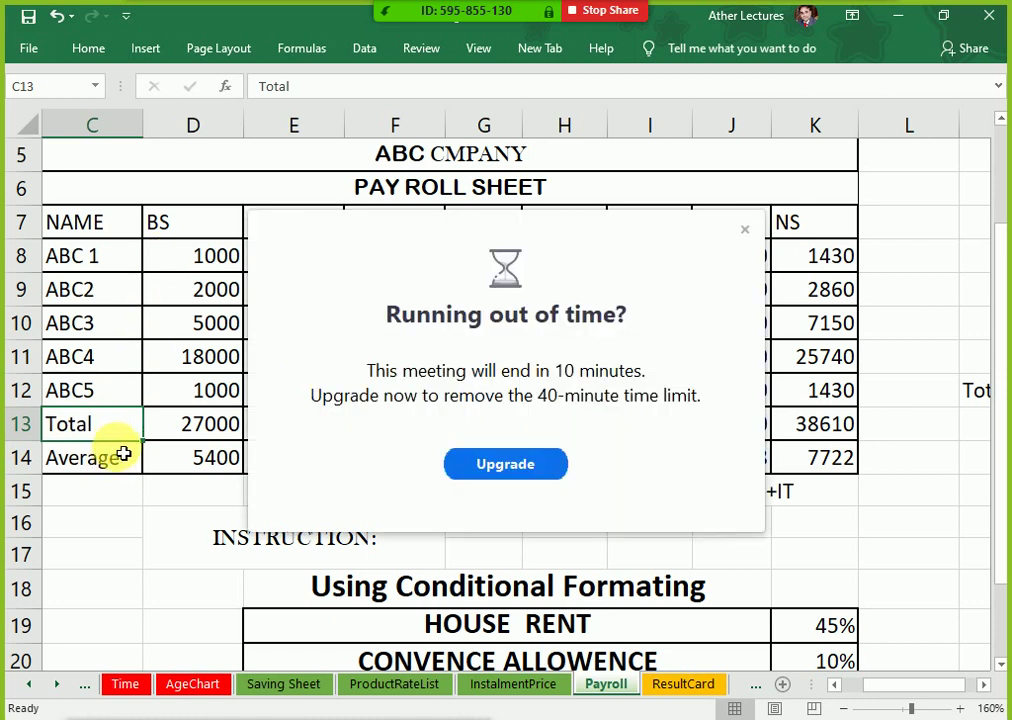
{"action": "left_click", "coordinate": [744, 230]}
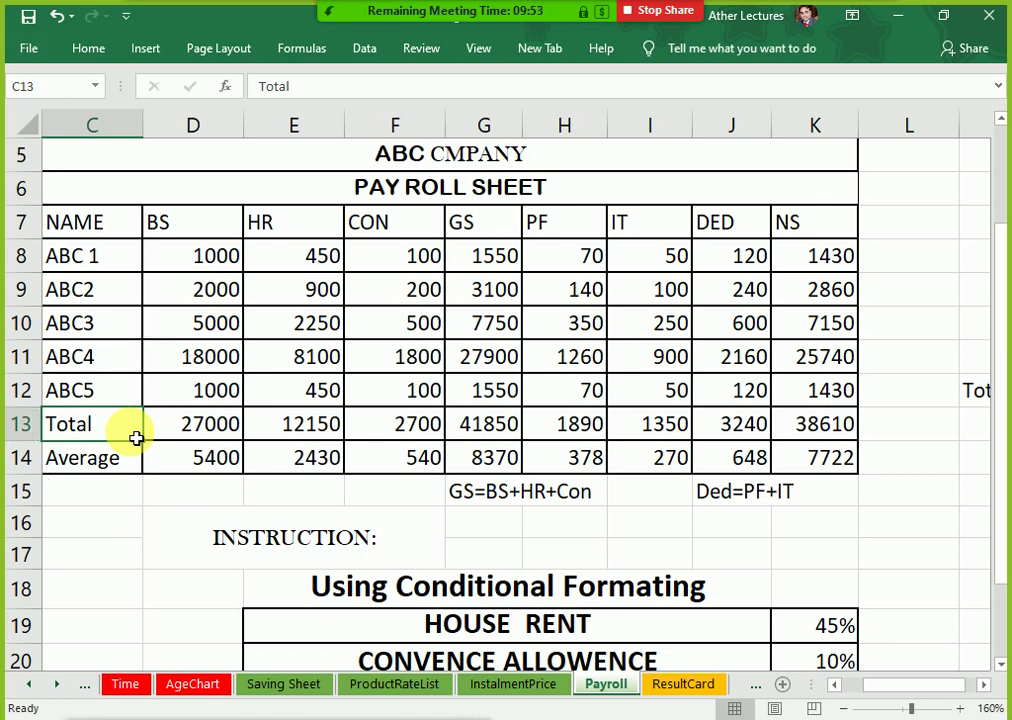
{"action": "left_click", "coordinate": [220, 437]}
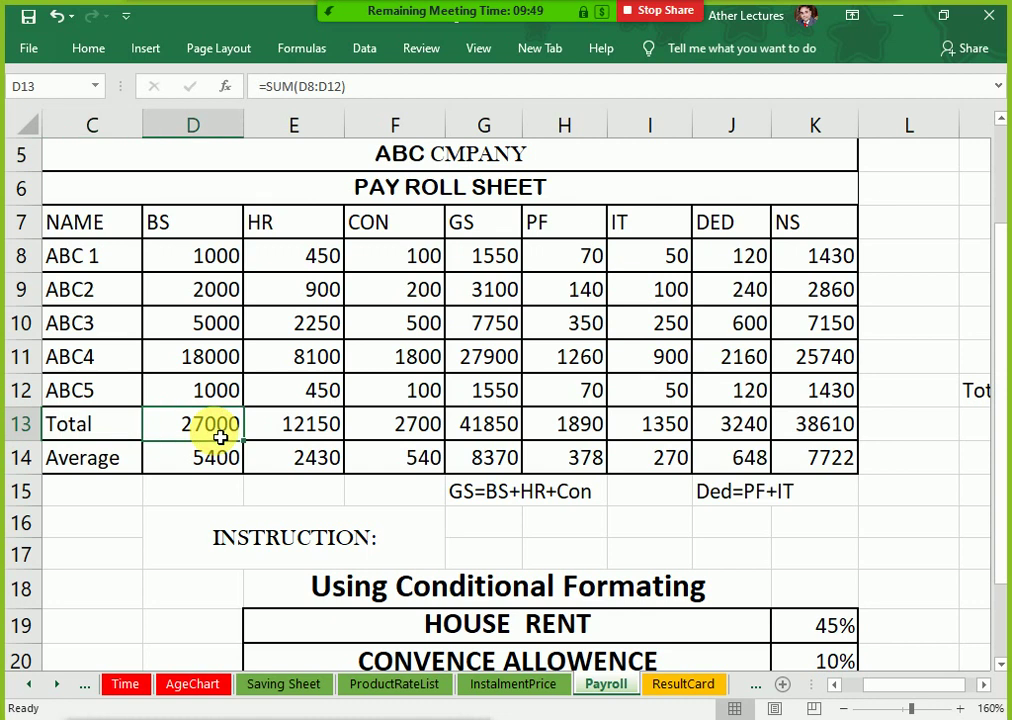
{"action": "left_click", "coordinate": [311, 431]}
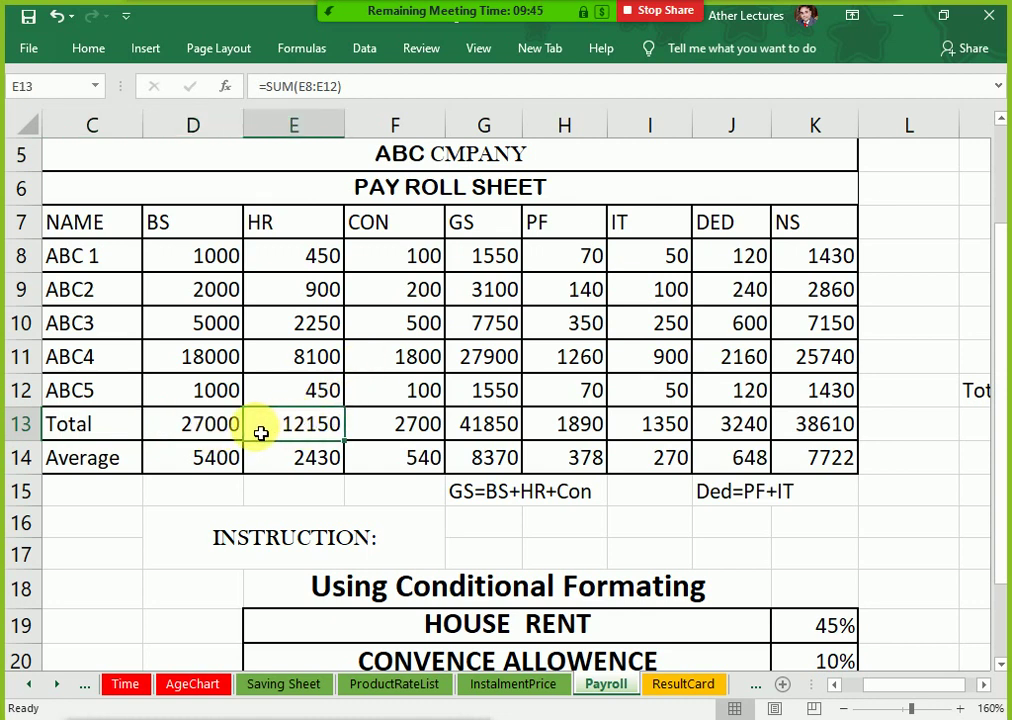
{"action": "left_click_drag", "start_coordinate": [305, 429], "coordinate": [400, 429]}
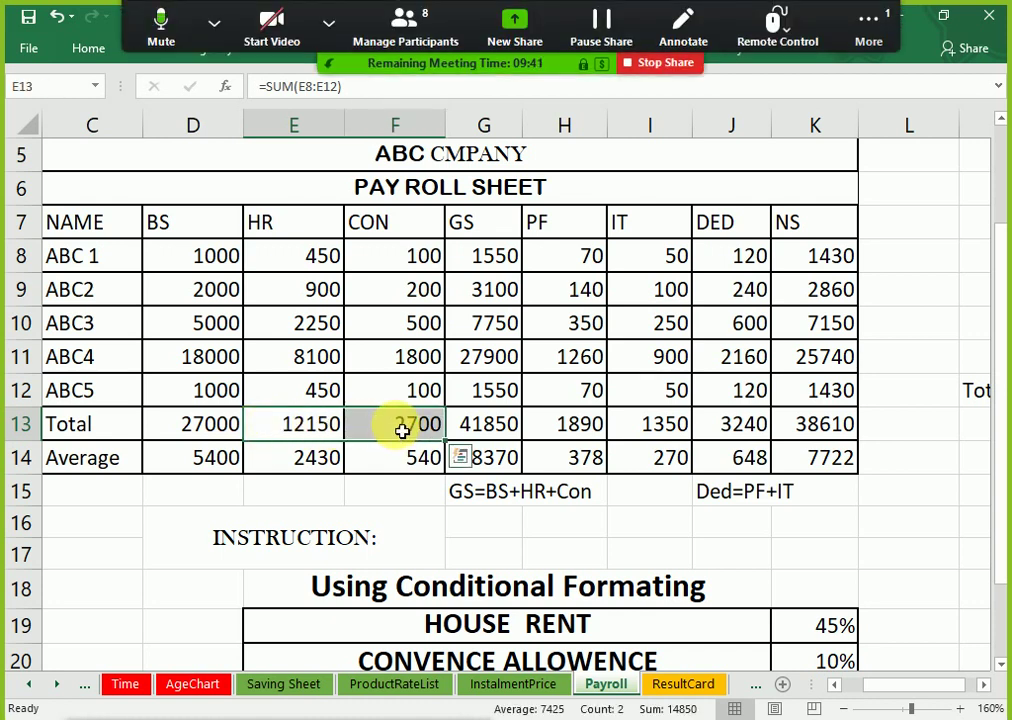
Step: Bold the DED total 3240 and the PF total 1890 in row 13
{"action": "left_click", "coordinate": [578, 424]}
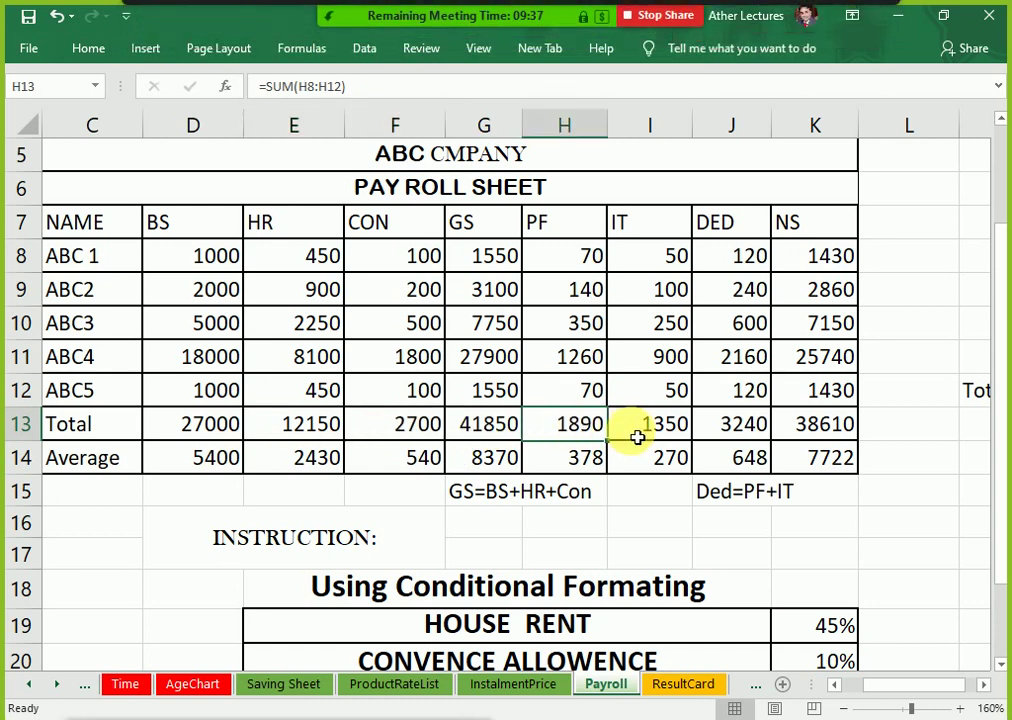
{"action": "left_click", "coordinate": [637, 437]}
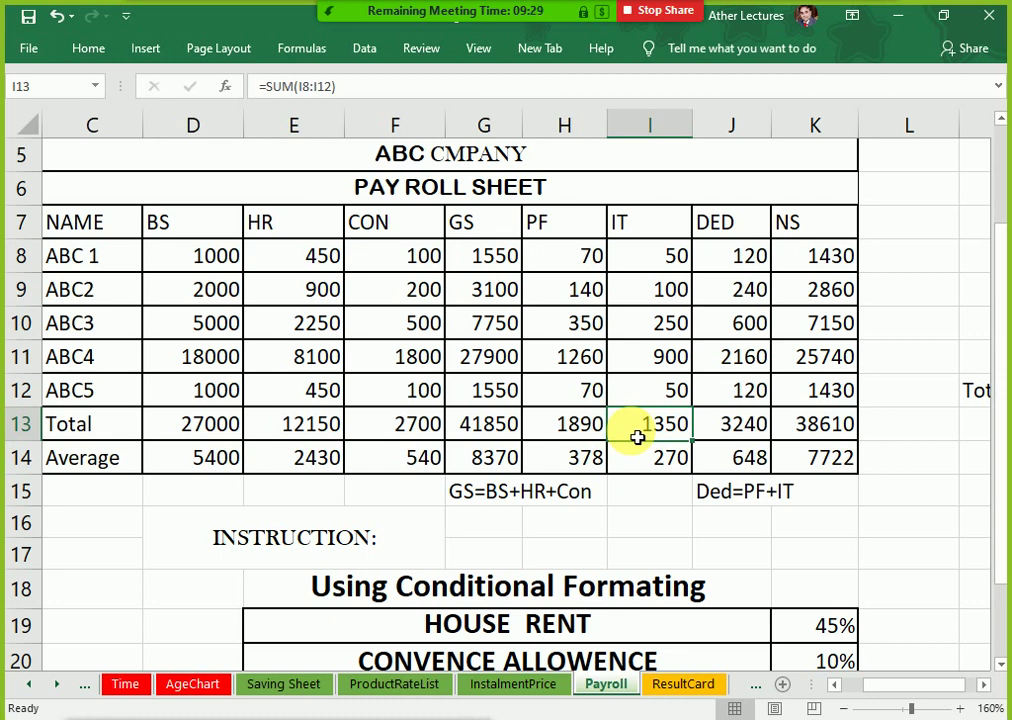
{"action": "left_click_drag", "start_coordinate": [482, 220], "coordinate": [479, 427]}
{"action": "left_click", "coordinate": [478, 428]}
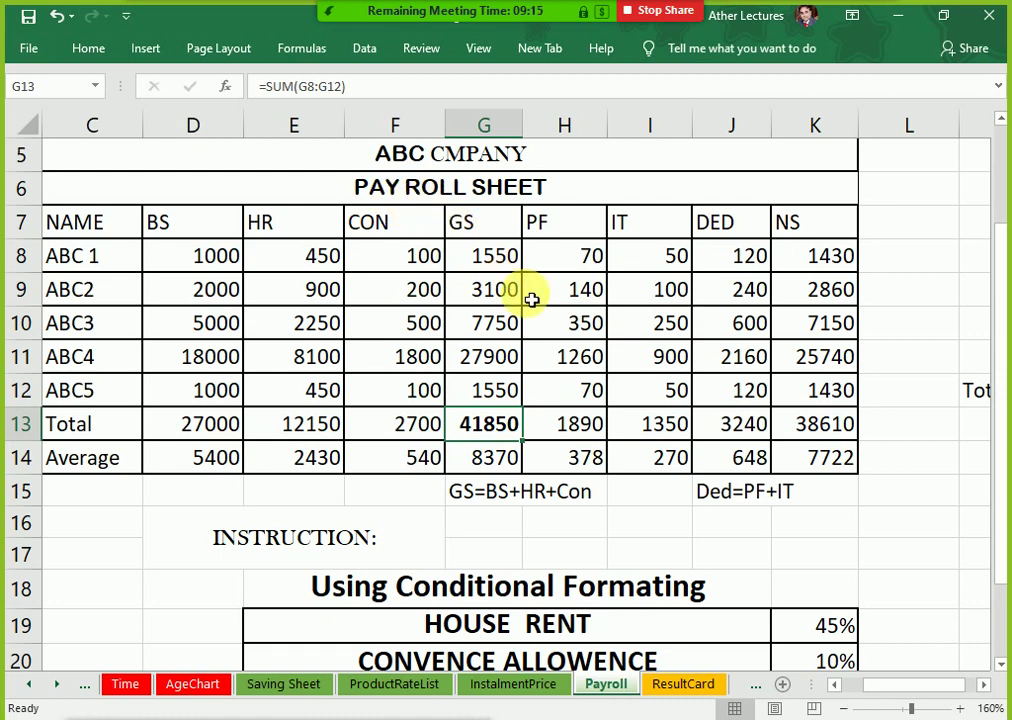
{"action": "left_click", "coordinate": [752, 425]}
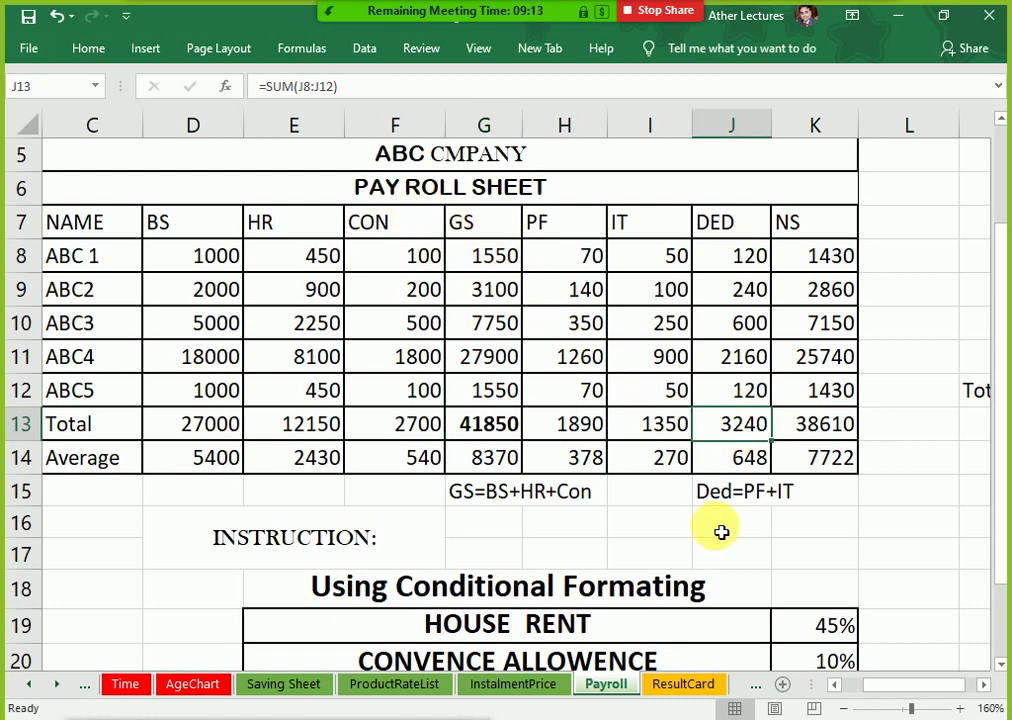
{"action": "key", "text": "ctrl+b"}
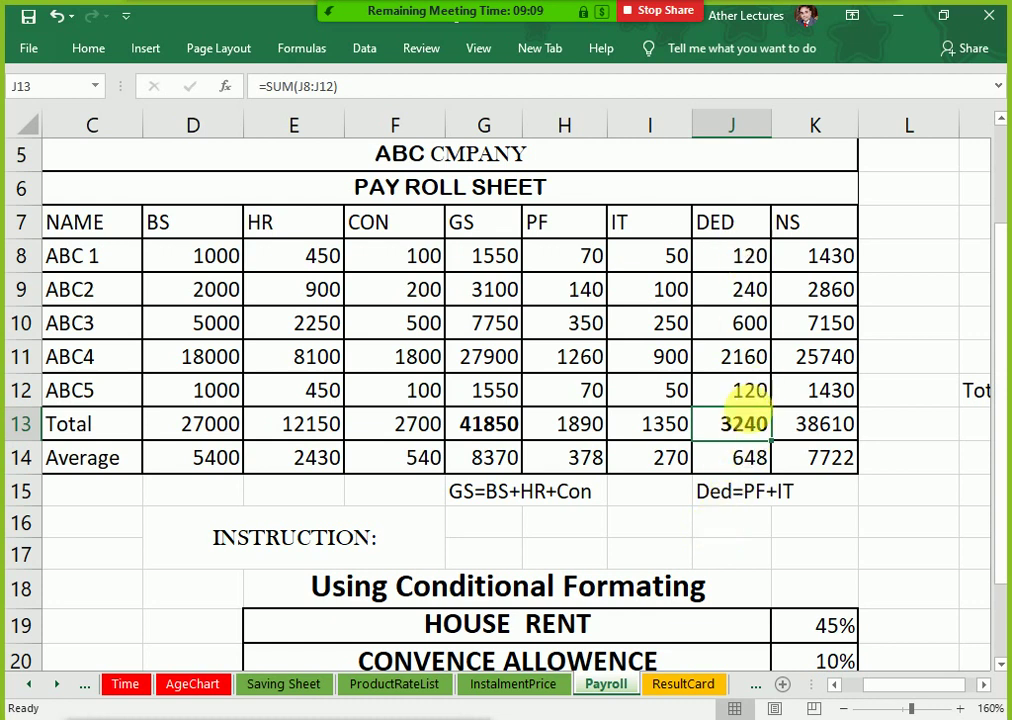
{"action": "left_click", "coordinate": [671, 440]}
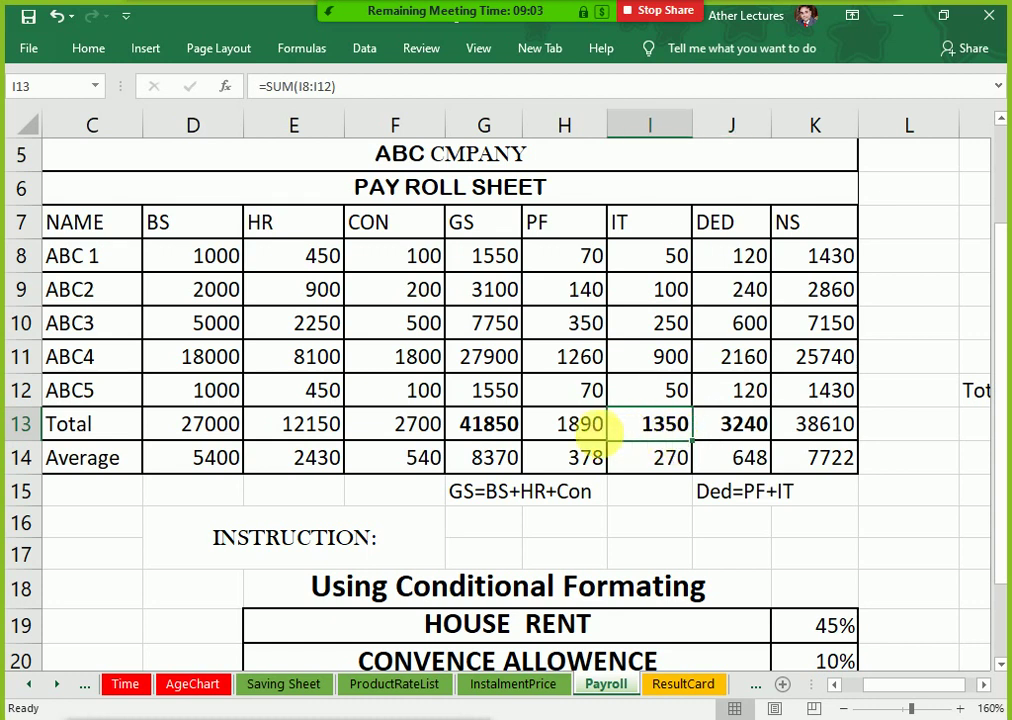
{"action": "left_click", "coordinate": [588, 428]}
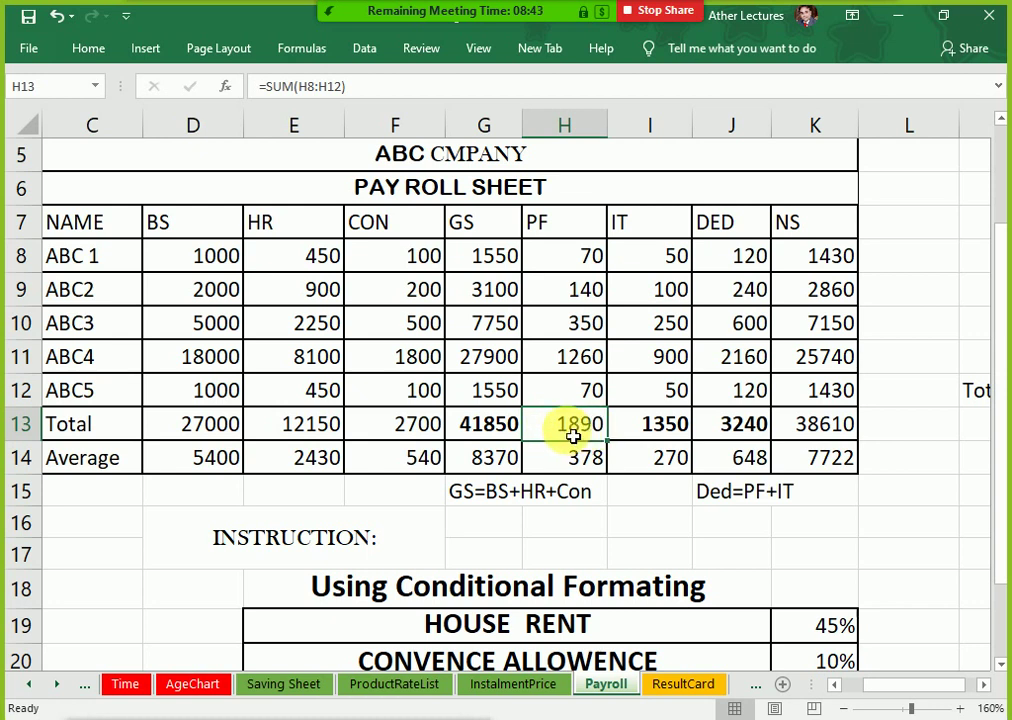
{"action": "key", "text": "ctrl+b"}
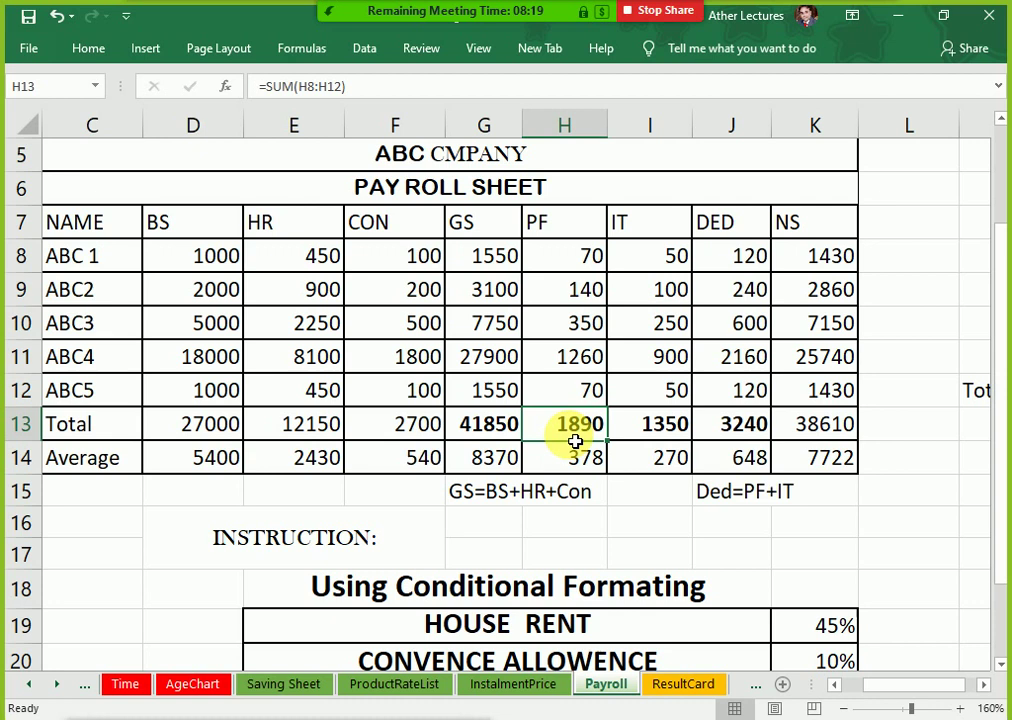
{"action": "left_click", "coordinate": [470, 430]}
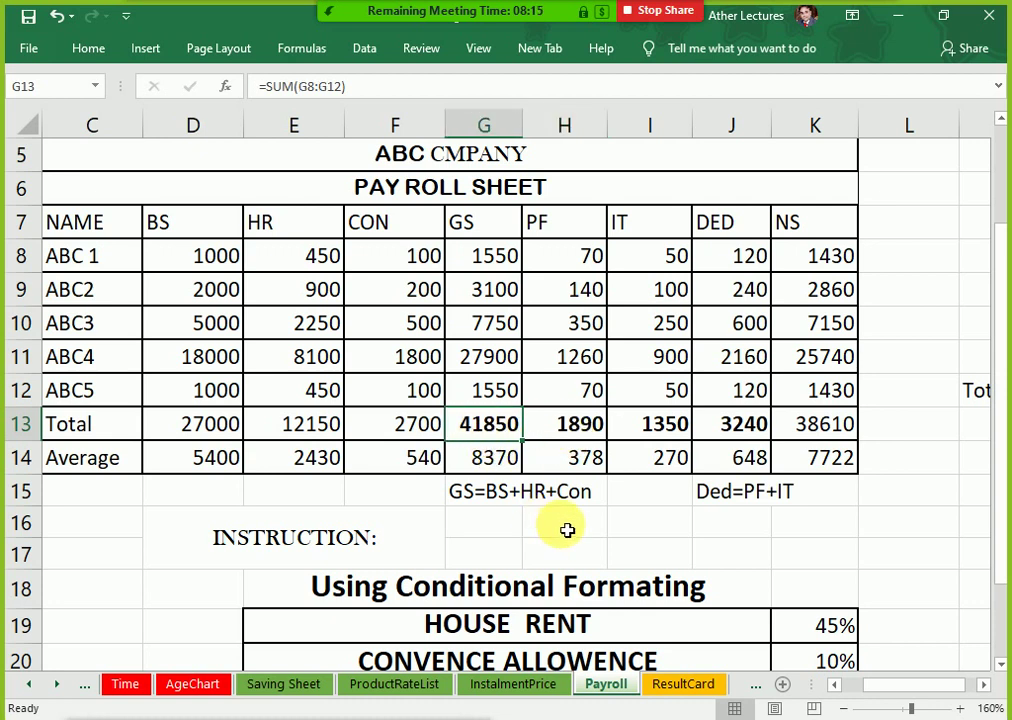
Step: Shorten the M12 label from 'Total Expence' to 'Total' and enter 50000 in M13
{"action": "left_click", "coordinate": [980, 426]}
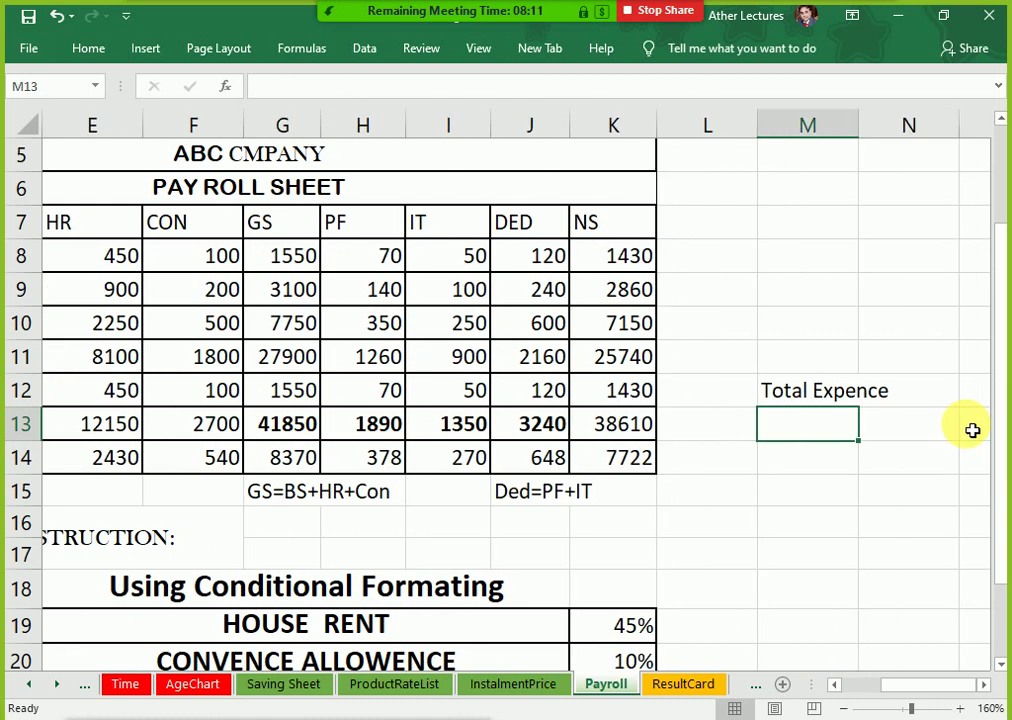
{"action": "key", "text": "Up"}
{"action": "key", "text": "F2"}
{"action": "key", "text": "Left"}
{"action": "key", "text": "Left"}
{"action": "key", "text": "Left"}
{"action": "key", "text": "Left"}
{"action": "key", "text": "Left"}
{"action": "key", "text": "Left"}
{"action": "key", "text": "Left"}
{"action": "key", "text": "Left"}
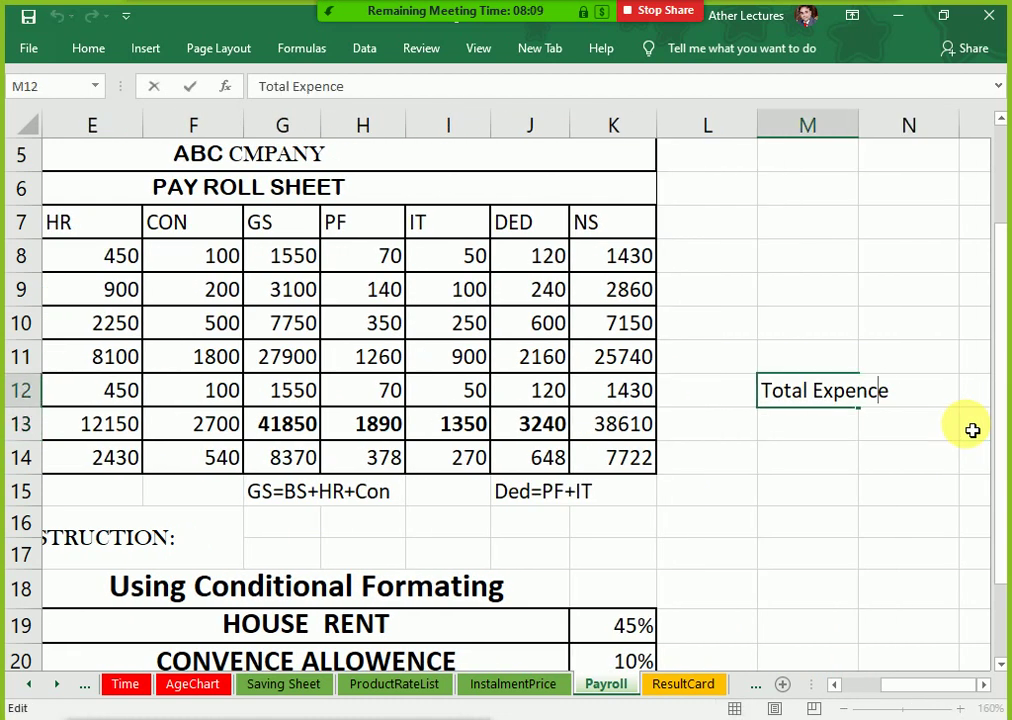
{"action": "key", "text": "shift+End"}
{"action": "key", "text": "Delete"}
{"action": "key", "text": "Return"}
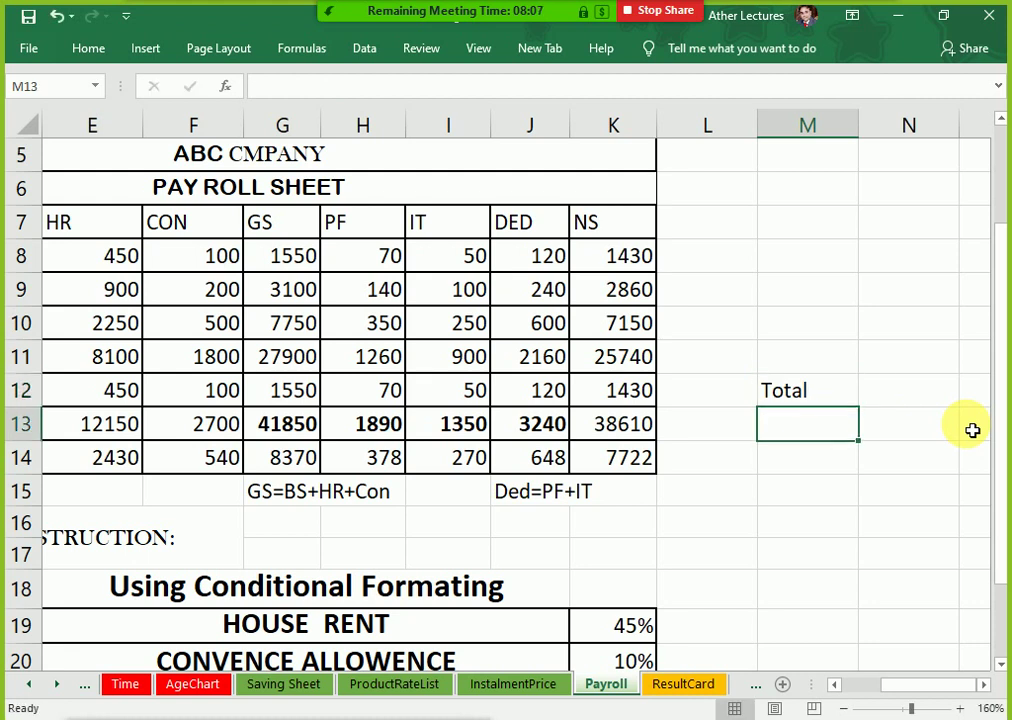
{"action": "type", "text": "5000"}
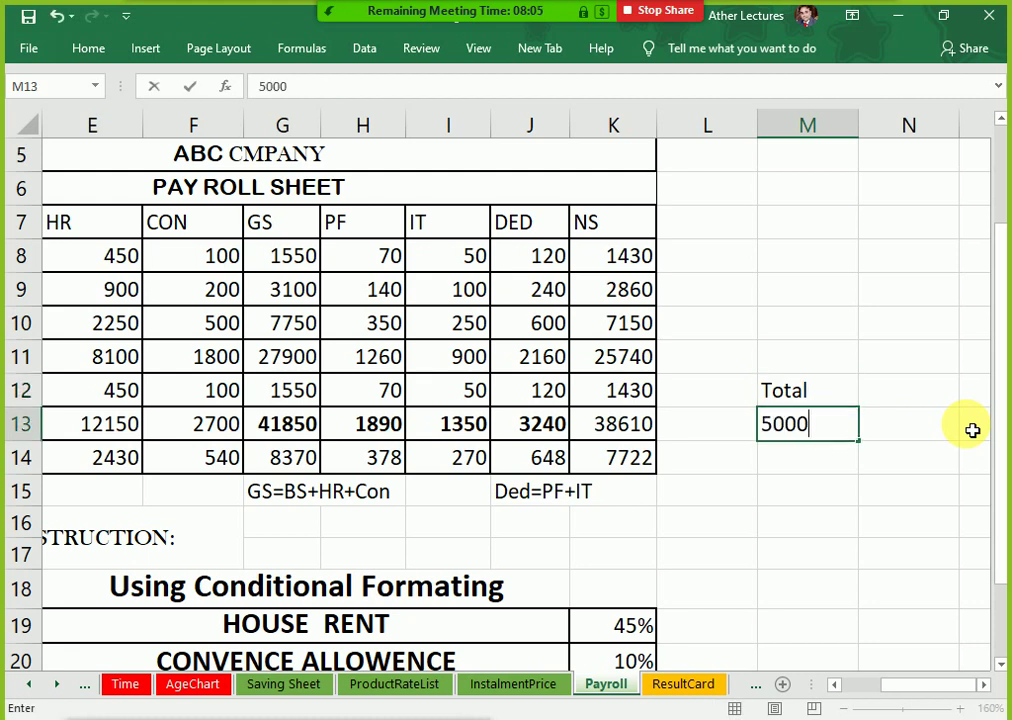
{"action": "type", "text": "0"}
{"action": "key", "text": "Return"}
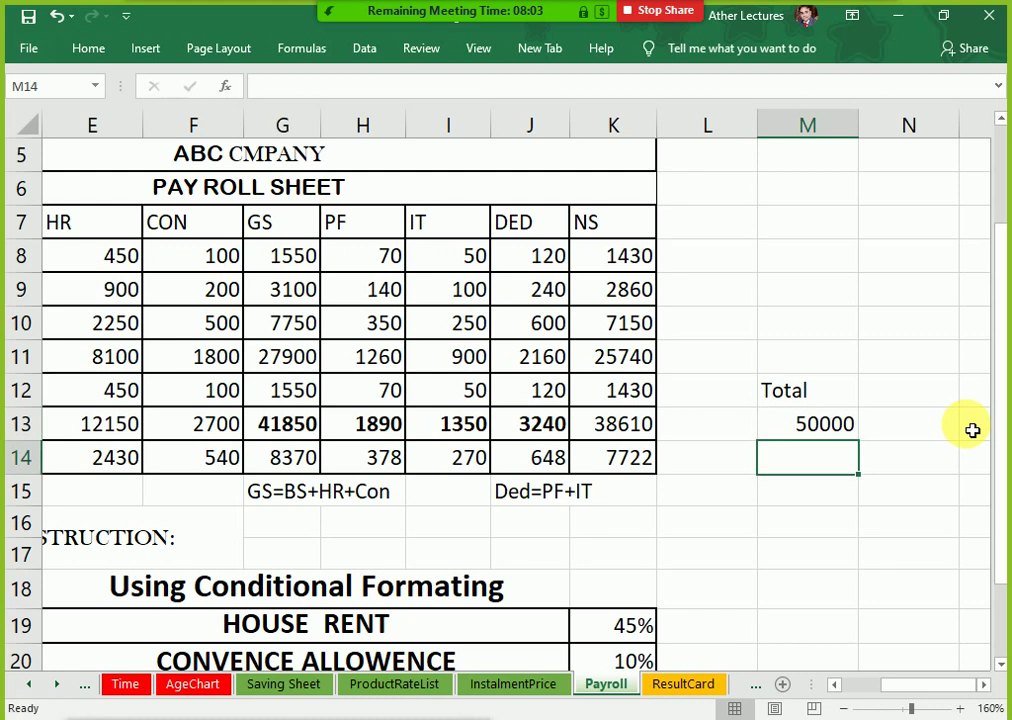
Step: Add the heading 'Boness' in L7 beside the NS column
{"action": "key", "text": "Left"}
{"action": "key", "text": "Up"}
{"action": "key", "text": "Up"}
{"action": "key", "text": "Up"}
{"action": "key", "text": "Up"}
{"action": "key", "text": "Up"}
{"action": "key", "text": "Up"}
{"action": "key", "text": "Up"}
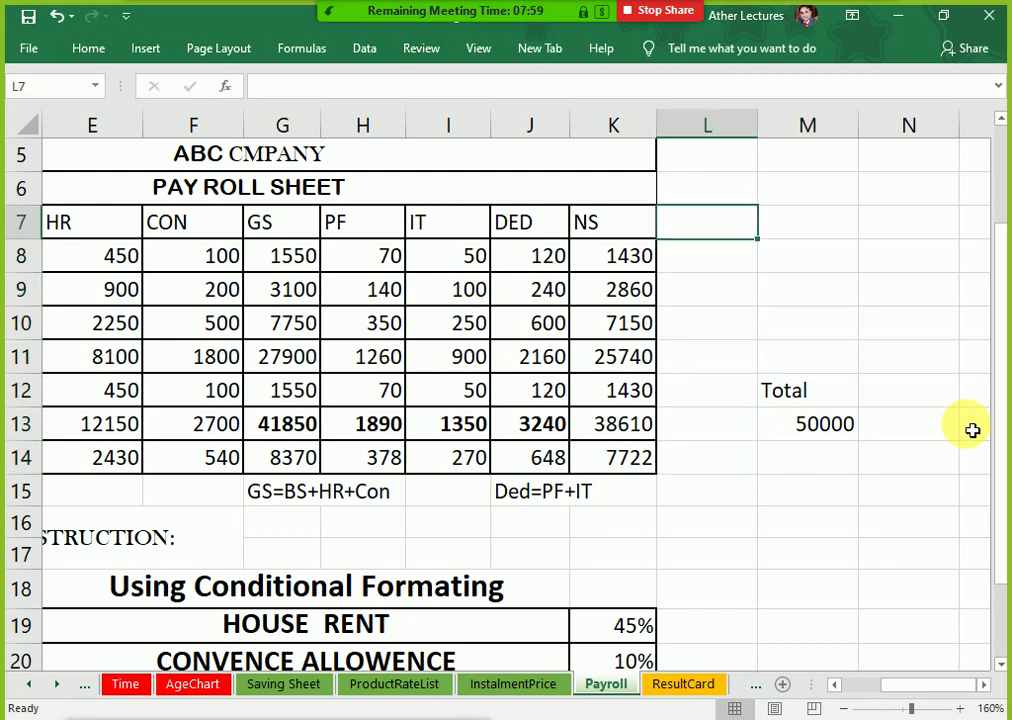
{"action": "type", "text": "Boness"}
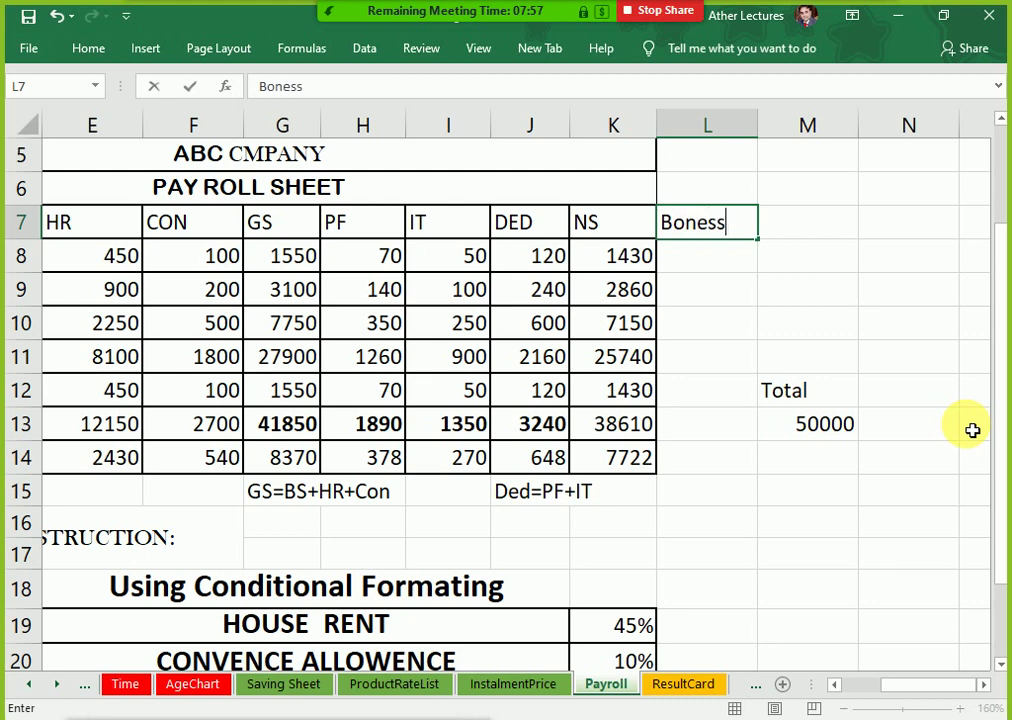
{"action": "key", "text": "Return"}
Step: Check the IT and GS total formulas, then select the Boness cells L8:L12
{"action": "key", "text": "Left"}
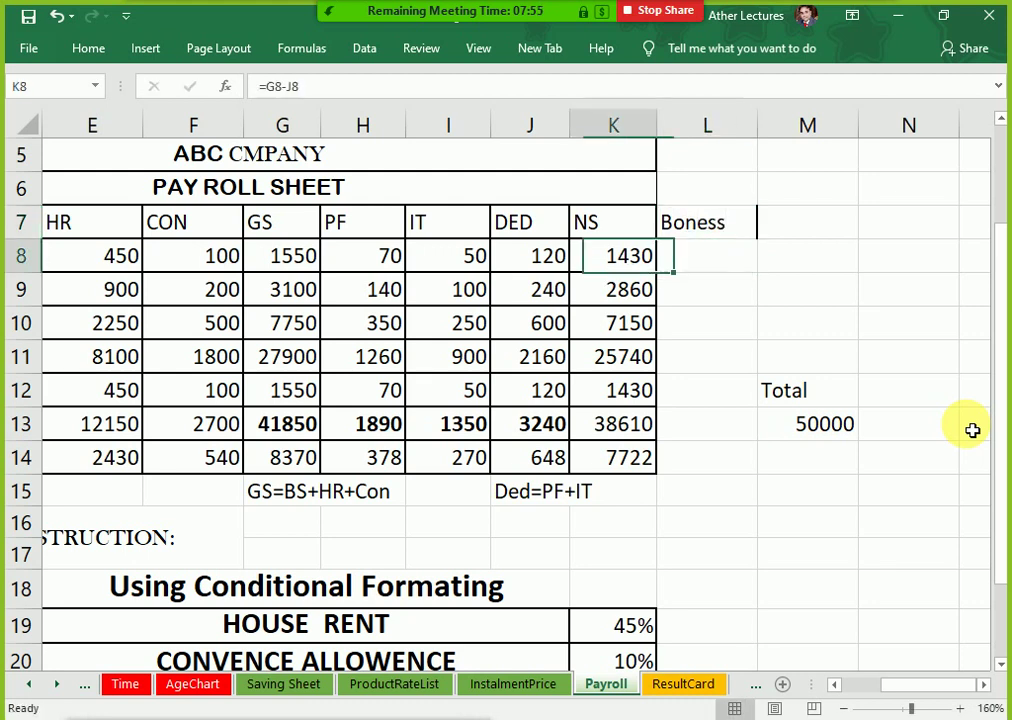
{"action": "key", "text": "Left"}
{"action": "key", "text": "Left"}
{"action": "key", "text": "Down"}
{"action": "key", "text": "Down"}
{"action": "key", "text": "Down"}
{"action": "key", "text": "Down"}
{"action": "key", "text": "Down"}
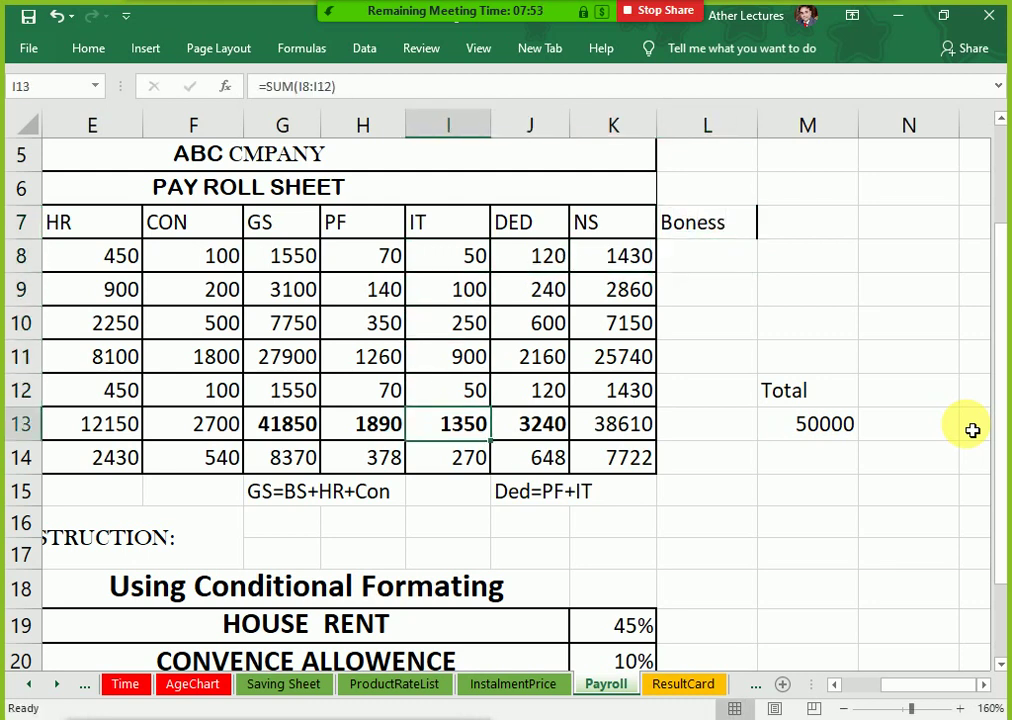
{"action": "key", "text": "Left"}
{"action": "key", "text": "Up"}
{"action": "key", "text": "Left"}
{"action": "key", "text": "Down"}
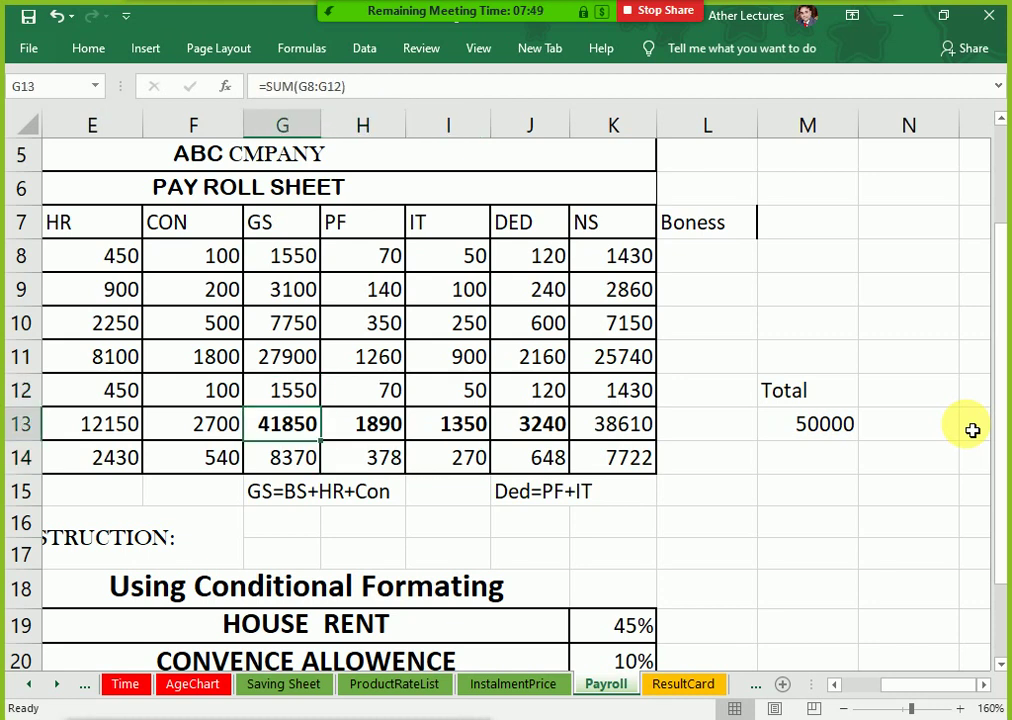
{"action": "key", "text": "Right"}
{"action": "key", "text": "Right"}
{"action": "key", "text": "Right"}
{"action": "key", "text": "Right"}
{"action": "key", "text": "Right"}
{"action": "key", "text": "Right"}
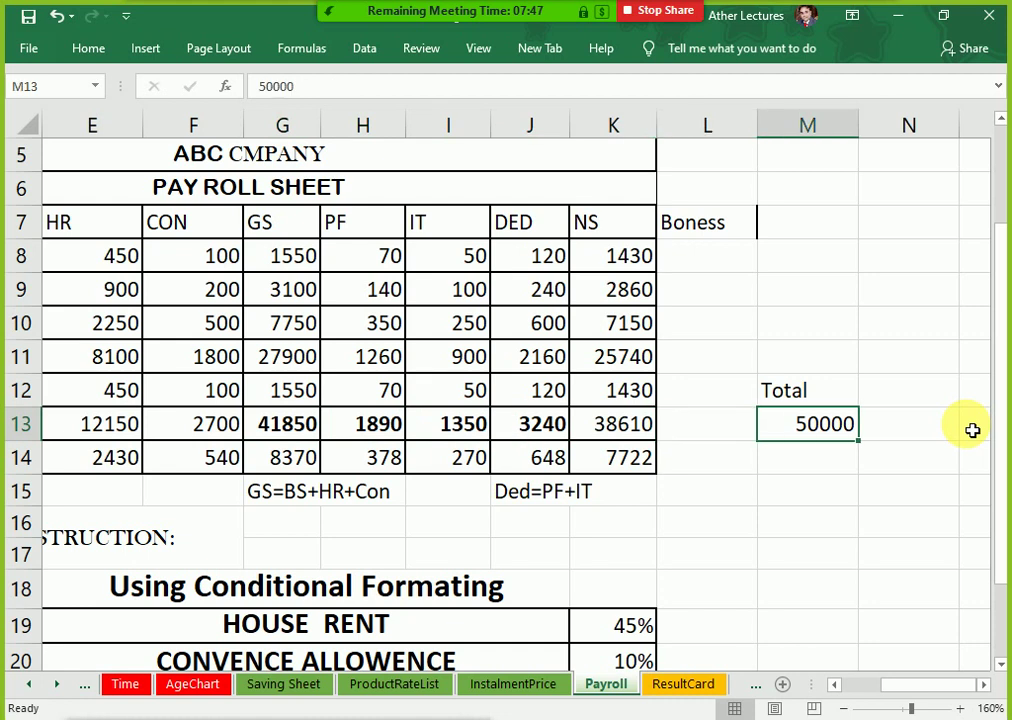
{"action": "key", "text": "Up"}
{"action": "key", "text": "Up"}
{"action": "key", "text": "Up"}
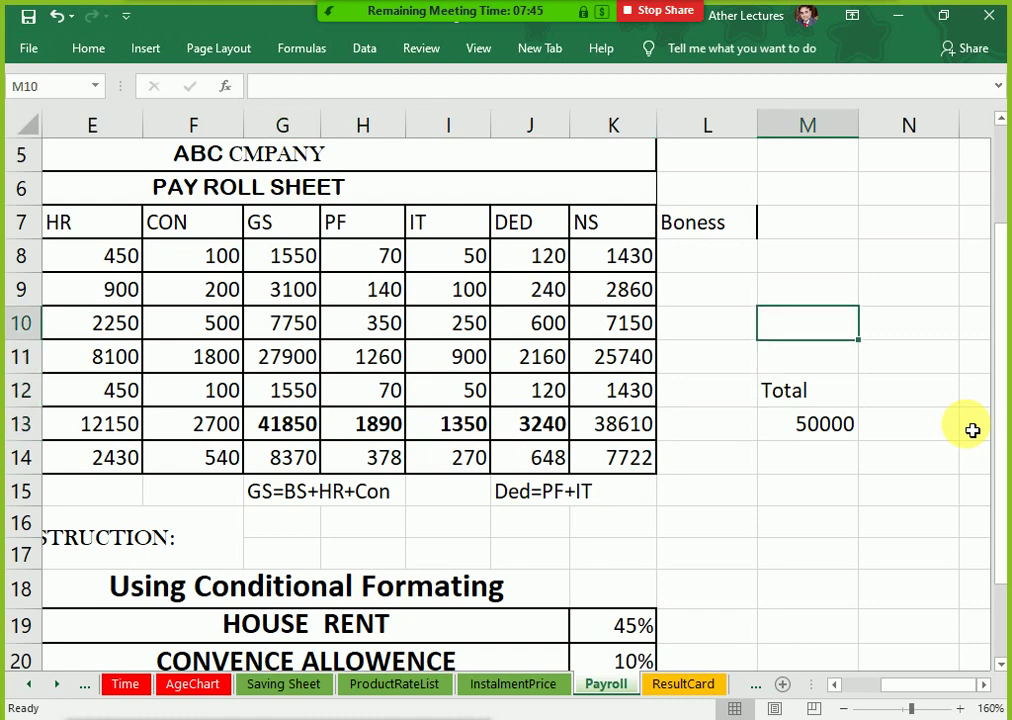
{"action": "key", "text": "Left"}
{"action": "key", "text": "Down"}
{"action": "key", "text": "Down"}
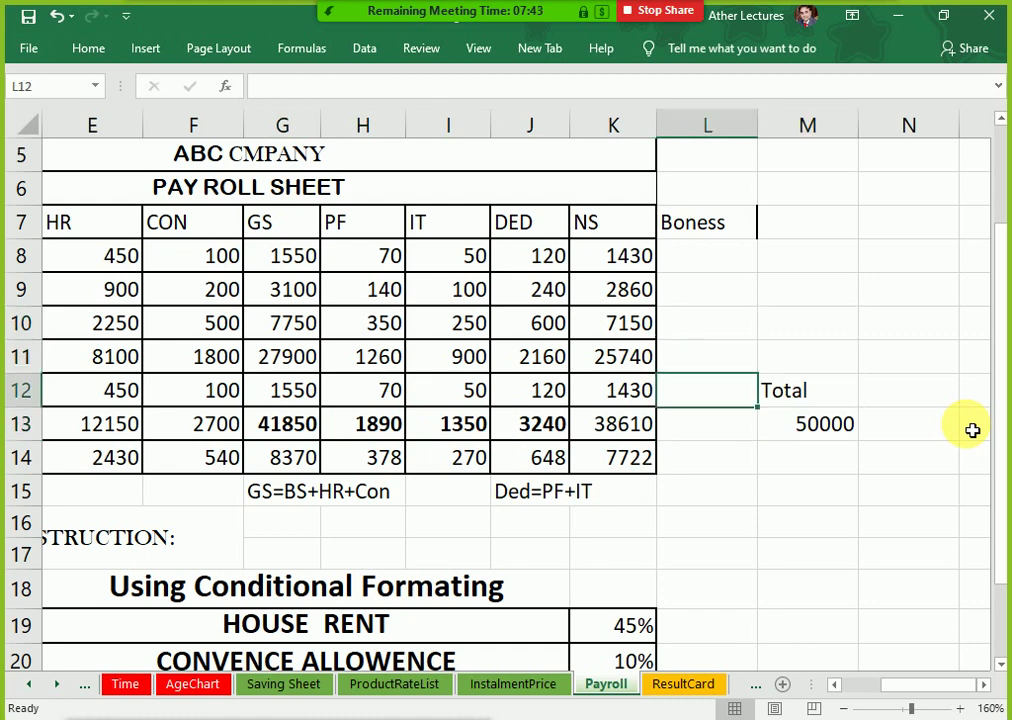
{"action": "key", "text": "shift+Up"}
{"action": "key", "text": "shift+Up"}
{"action": "key", "text": "shift+Up"}
{"action": "key", "text": "shift+Up"}
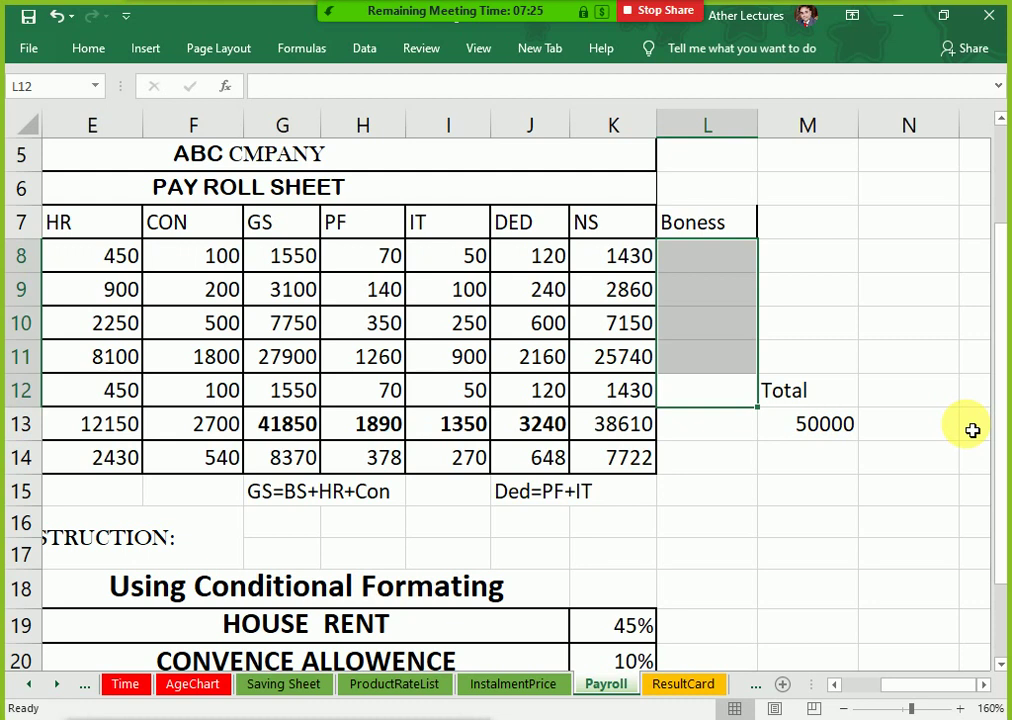
Step: Change the total in M13 from 50000 to 40000
{"action": "key", "text": "Down"}
{"action": "key", "text": "Down"}
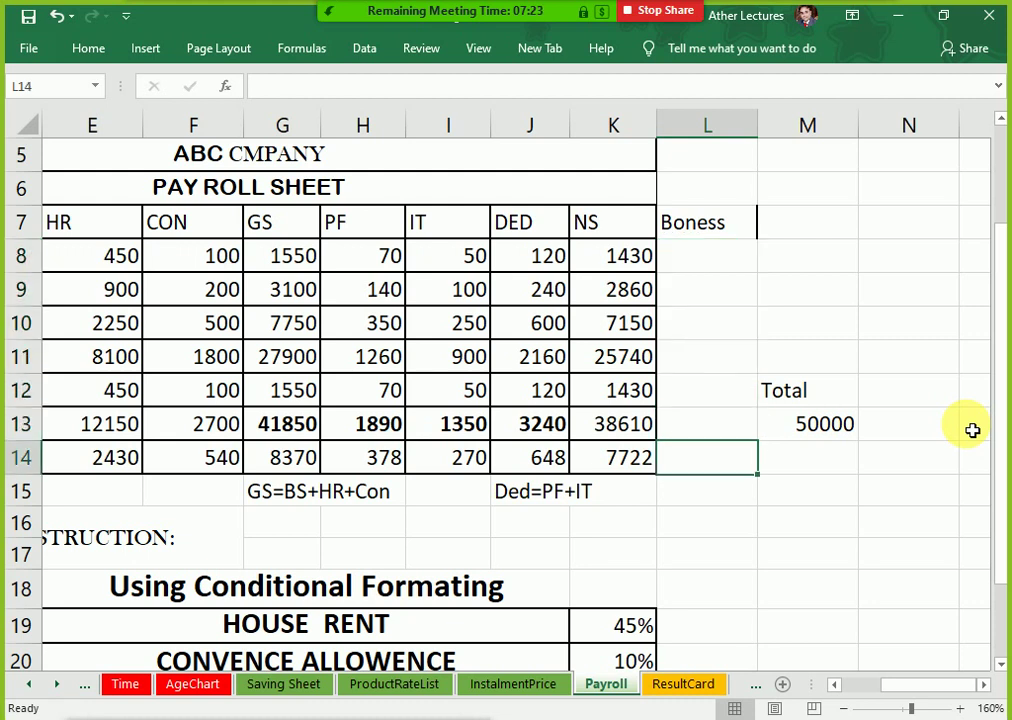
{"action": "key", "text": "Right"}
{"action": "key", "text": "Down"}
{"action": "key", "text": "Up"}
{"action": "key", "text": "Up"}
{"action": "key", "text": "F2"}
{"action": "key", "text": "Left"}
{"action": "key", "text": "Left"}
{"action": "key", "text": "Left"}
{"action": "key", "text": "Left"}
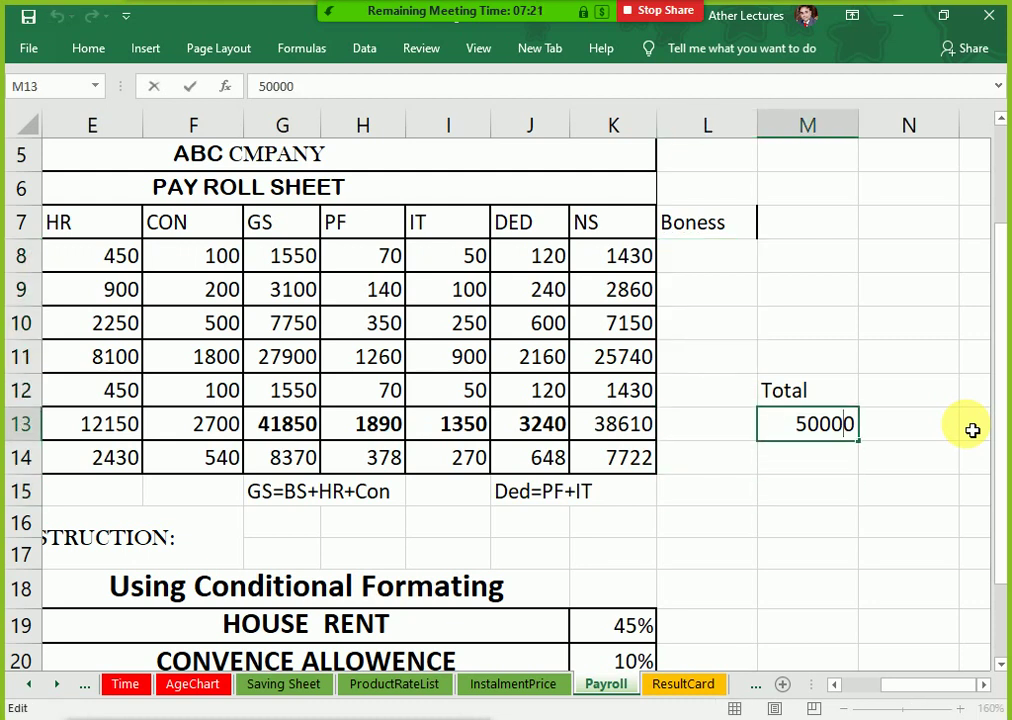
{"action": "key", "text": "BackSpace"}
{"action": "type", "text": "4"}
{"action": "key", "text": "Return"}
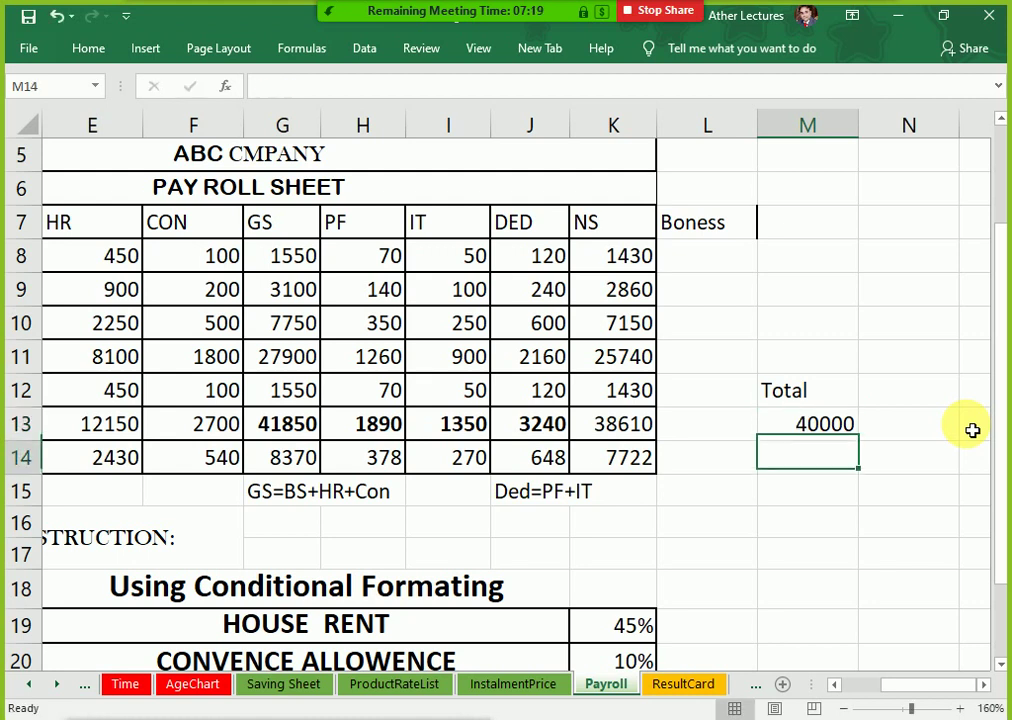
Step: Fill all five Boness cells L8:L12 with 0 at once
{"action": "key", "text": "Up"}
{"action": "key", "text": "Left"}
{"action": "key", "text": "Left"}
{"action": "key", "text": "Left"}
{"action": "key", "text": "Left"}
{"action": "key", "text": "Left"}
{"action": "key", "text": "Left"}
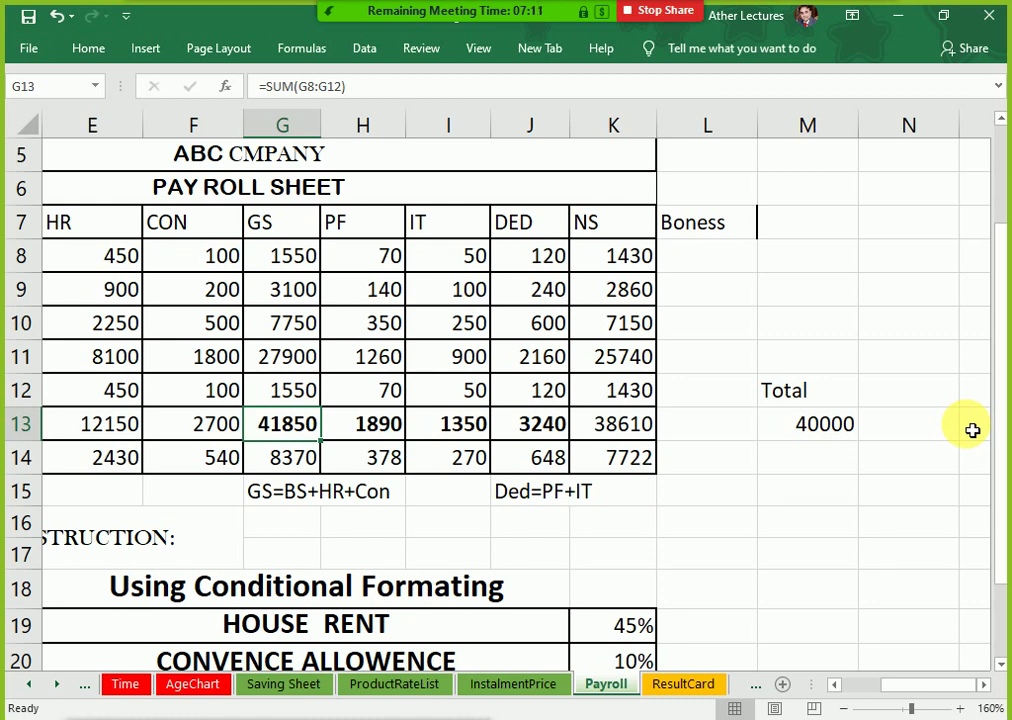
{"action": "key", "text": "Right"}
{"action": "key", "text": "Right"}
{"action": "key", "text": "Right"}
{"action": "key", "text": "Right"}
{"action": "key", "text": "Right"}
{"action": "key", "text": "Up"}
{"action": "key", "text": "Up"}
{"action": "key", "text": "Up"}
{"action": "key", "text": "Up"}
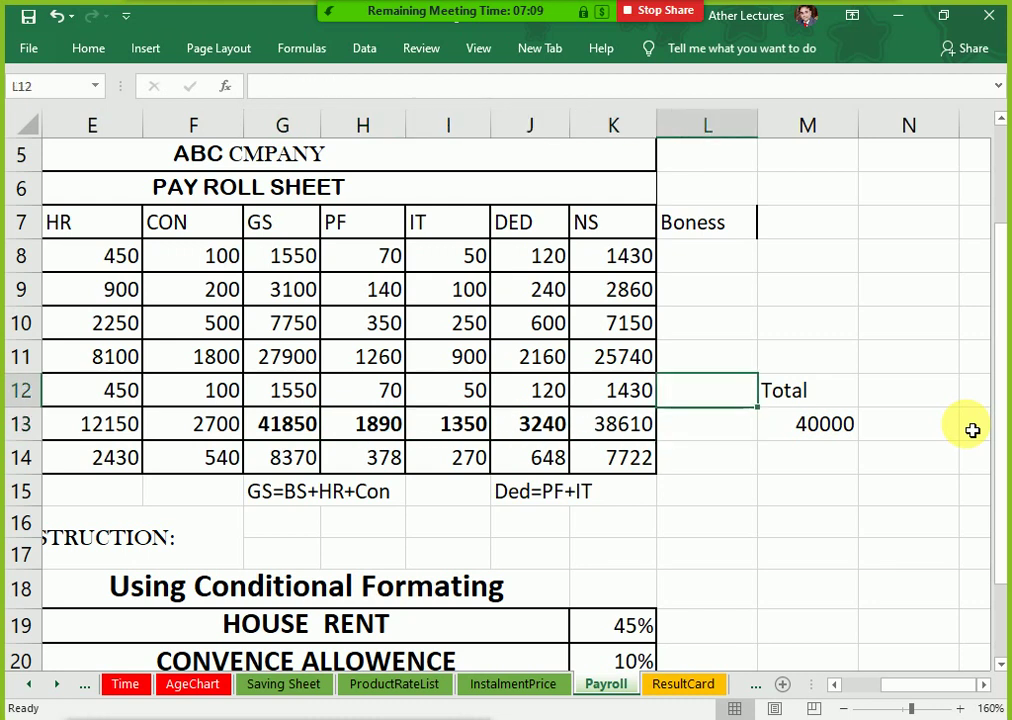
{"action": "key", "text": "Up"}
{"action": "key", "text": "shift+Down"}
{"action": "key", "text": "shift+Down"}
{"action": "key", "text": "shift+Down"}
{"action": "key", "text": "shift+Down"}
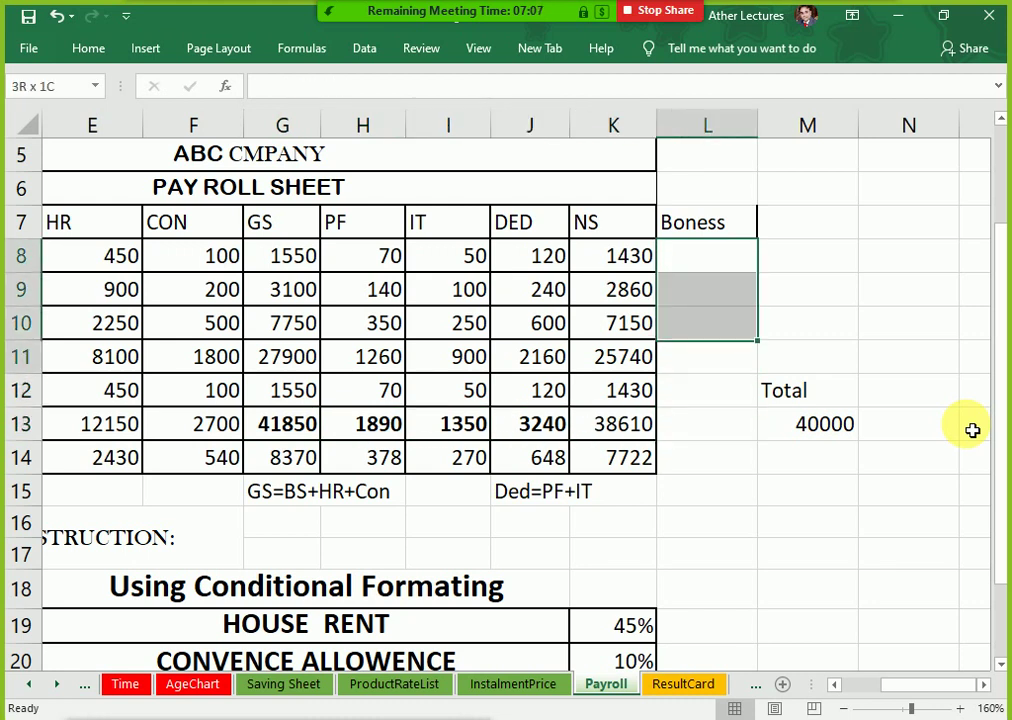
{"action": "type", "text": "0"}
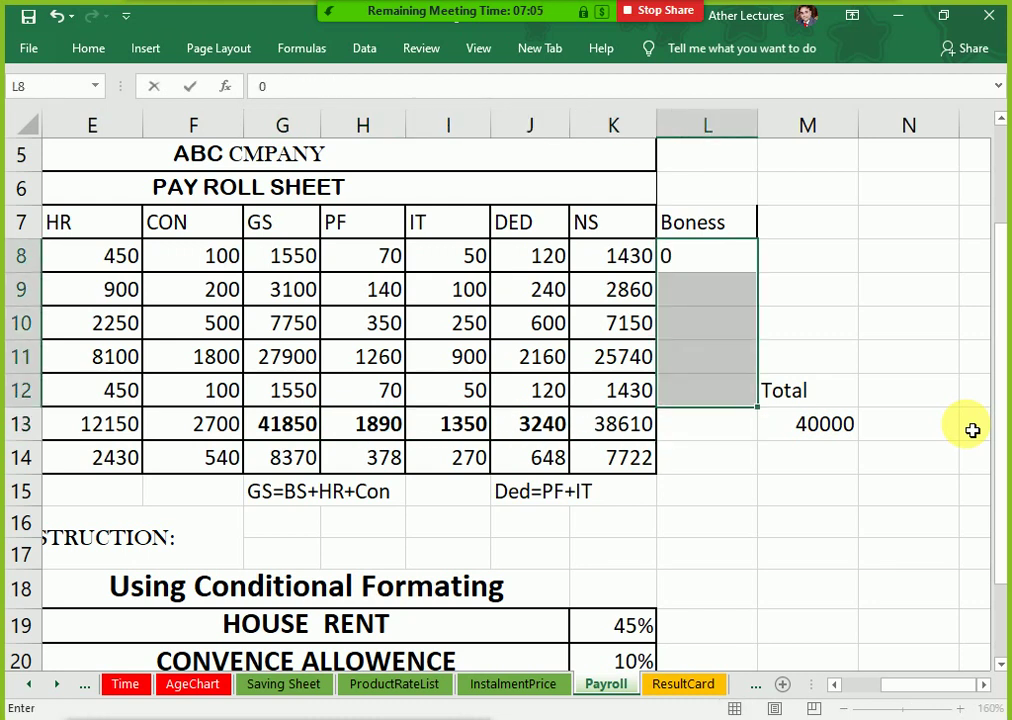
{"action": "key", "text": "ctrl+Return"}
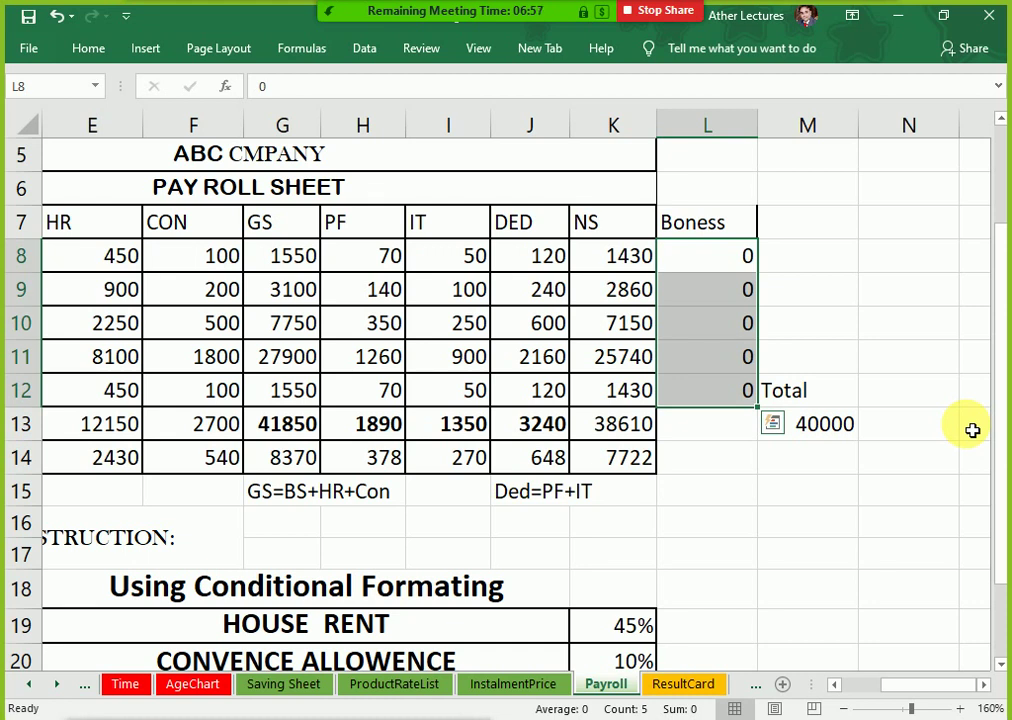
{"action": "key", "text": "shift+Up"}
{"action": "key", "text": "shift+Up"}
{"action": "key", "text": "shift+Up"}
{"action": "key", "text": "shift+Up"}
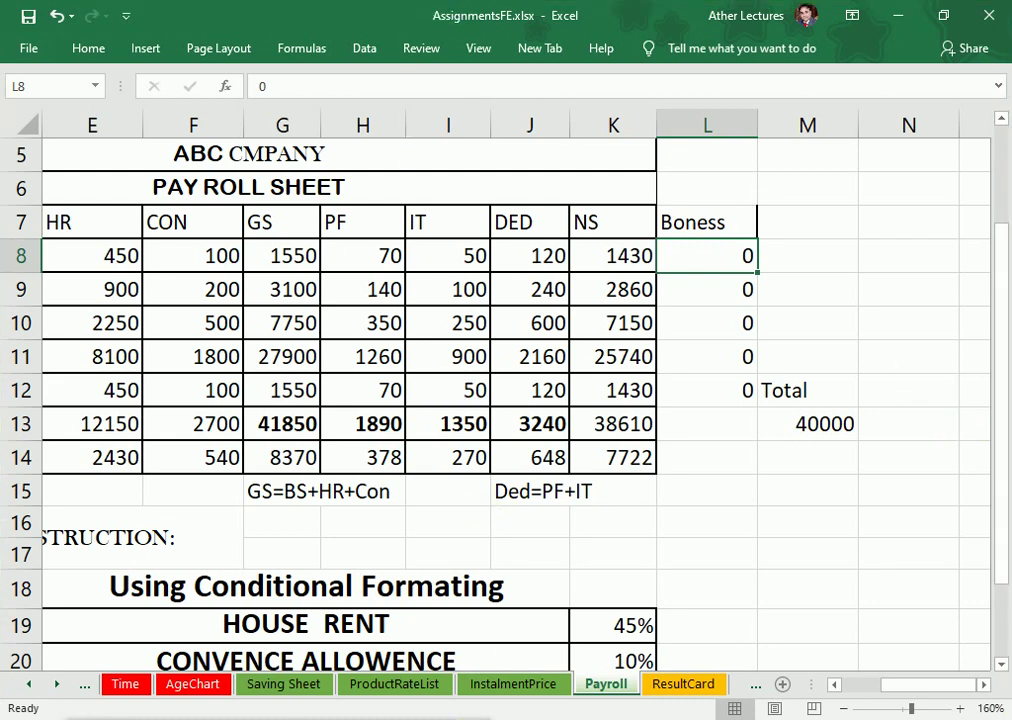
Step: Return focus to the payroll sheet and restore the minimized Zoom window
{"action": "mouse_move", "coordinate": [680, 718]}
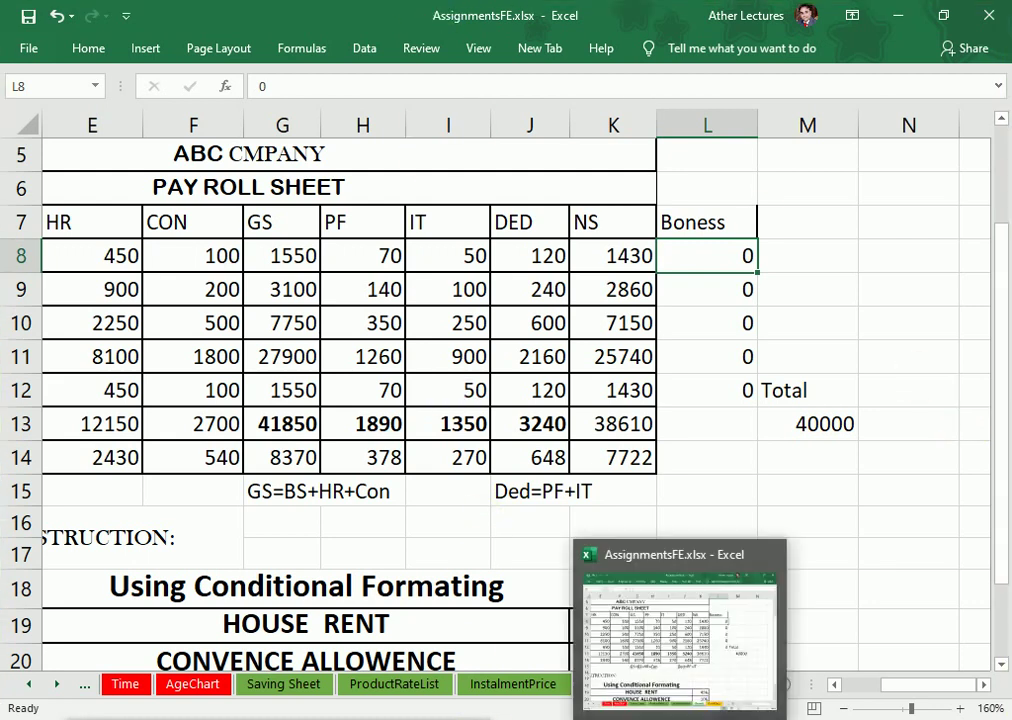
{"action": "left_click", "coordinate": [640, 482]}
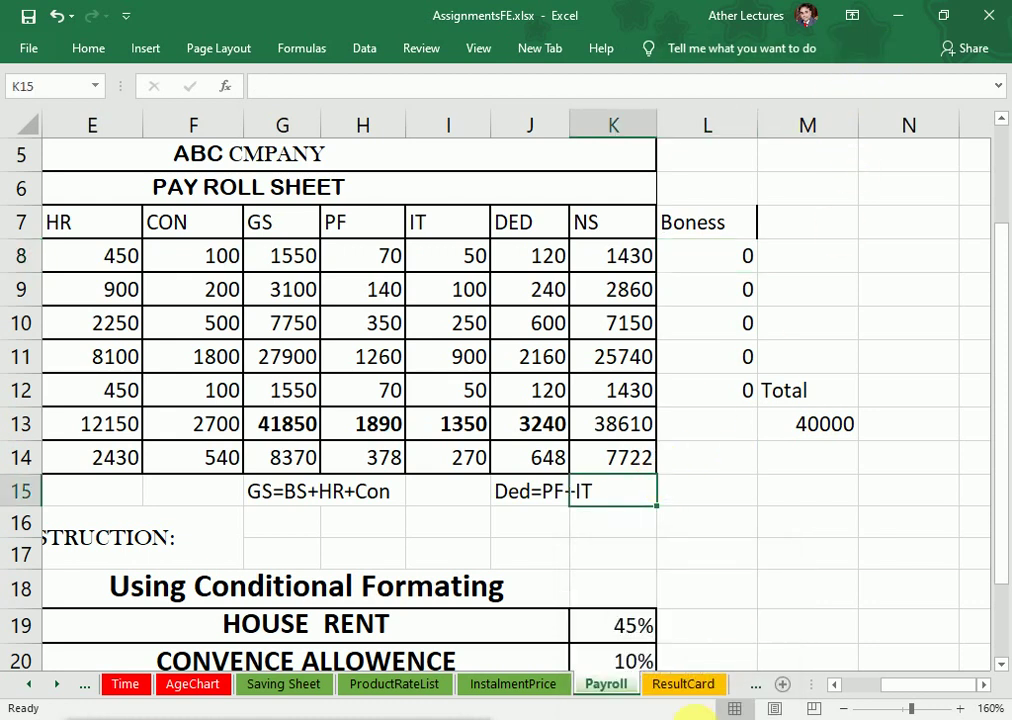
{"action": "left_click", "coordinate": [644, 718]}
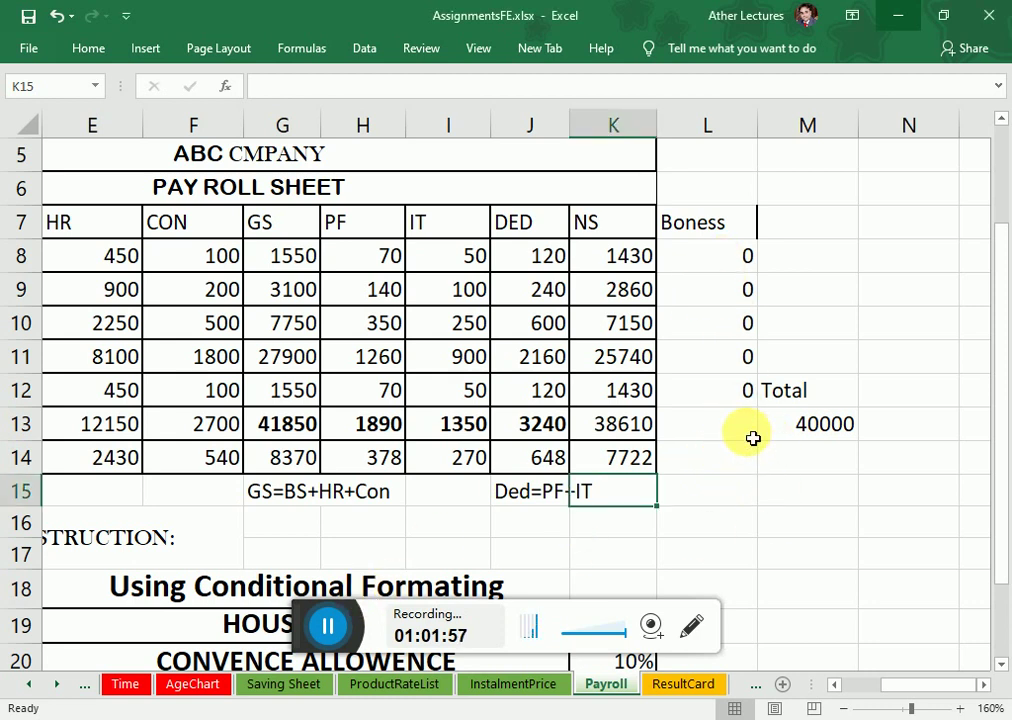
Step: Select the 40000 total cell and open the Home tab's Fill Color choices
{"action": "left_click", "coordinate": [794, 492]}
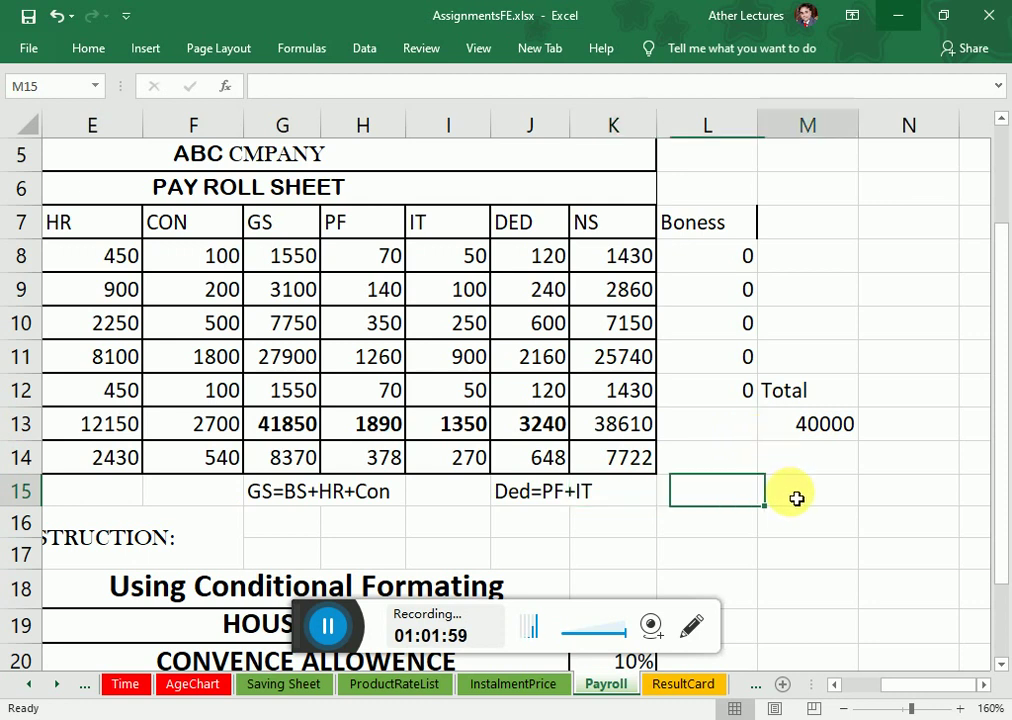
{"action": "left_click", "coordinate": [806, 427]}
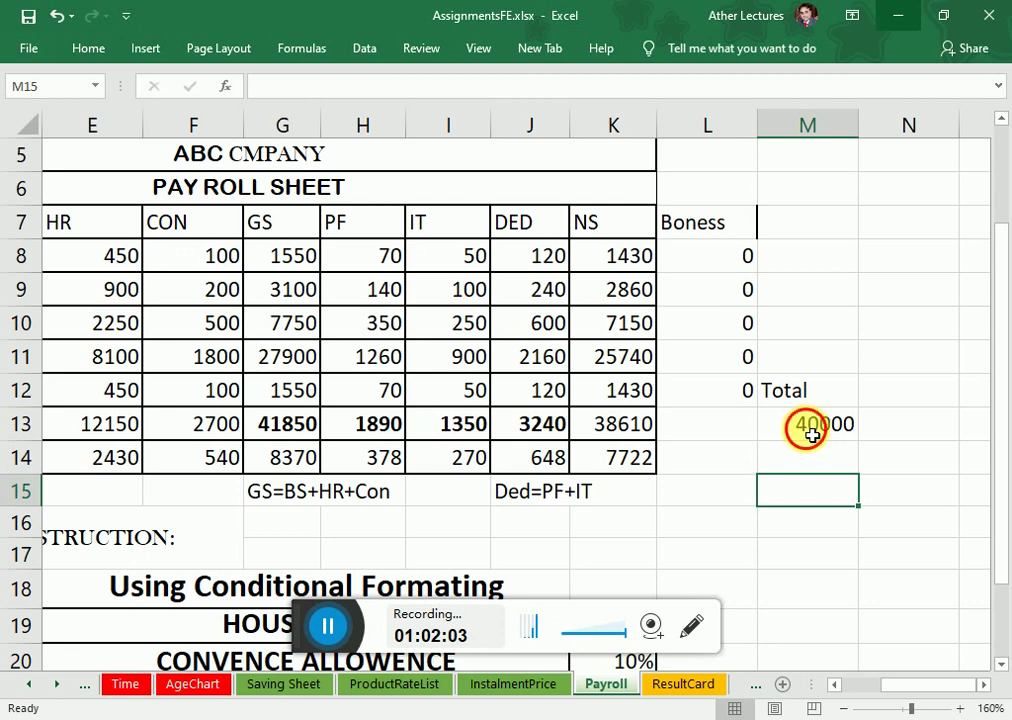
{"action": "left_click", "coordinate": [305, 432]}
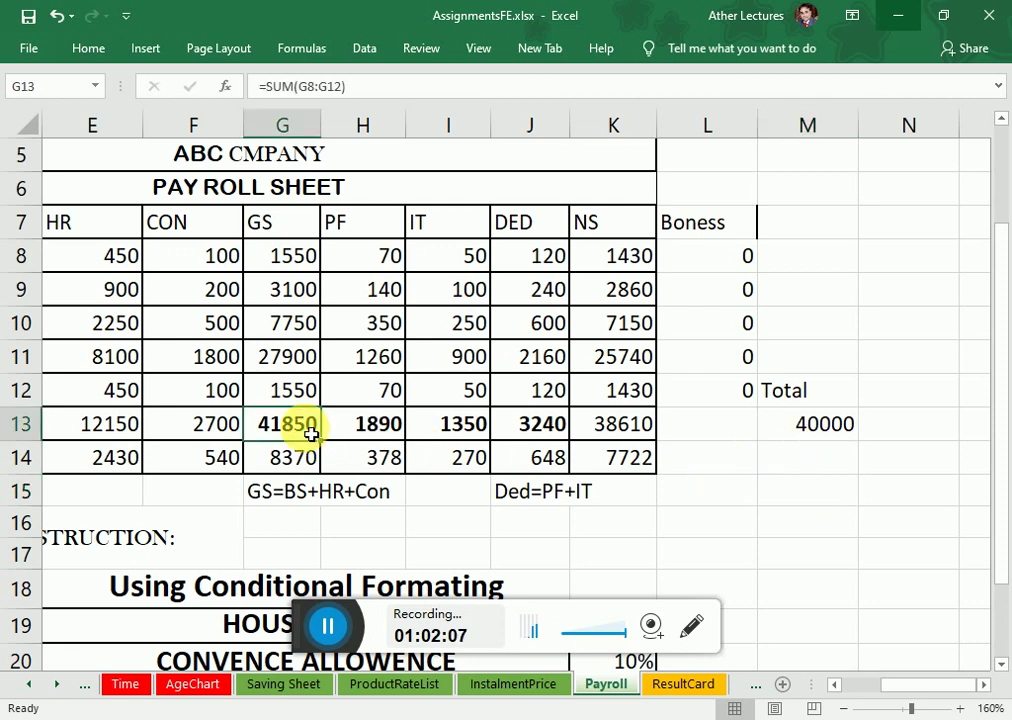
{"action": "left_click", "coordinate": [826, 435]}
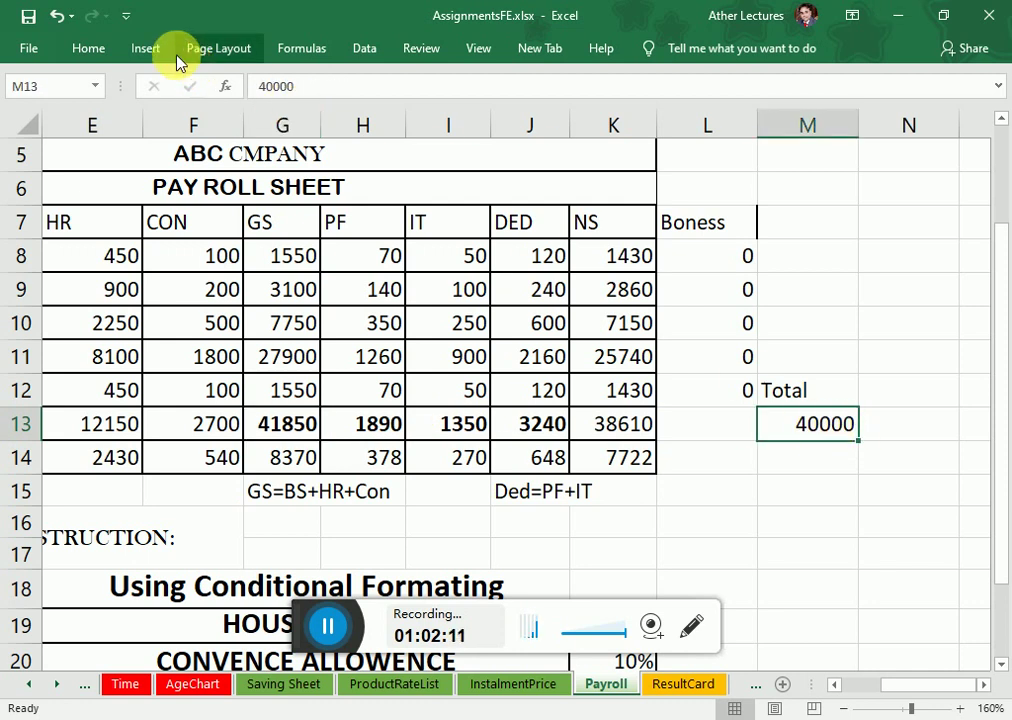
{"action": "left_click", "coordinate": [110, 50]}
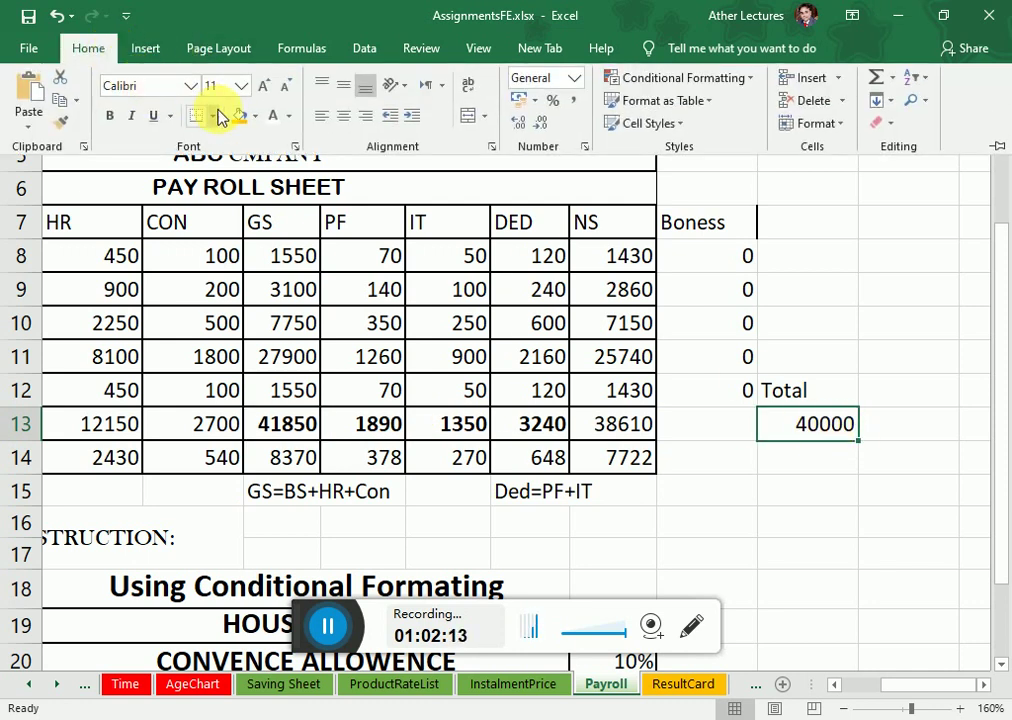
{"action": "left_click", "coordinate": [257, 117]}
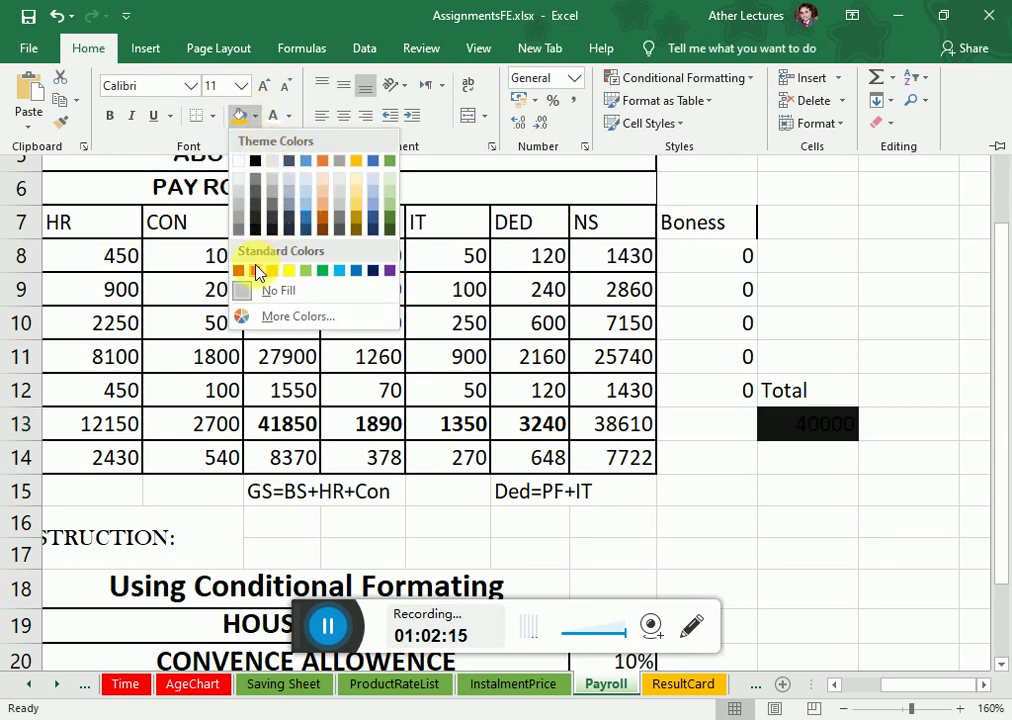